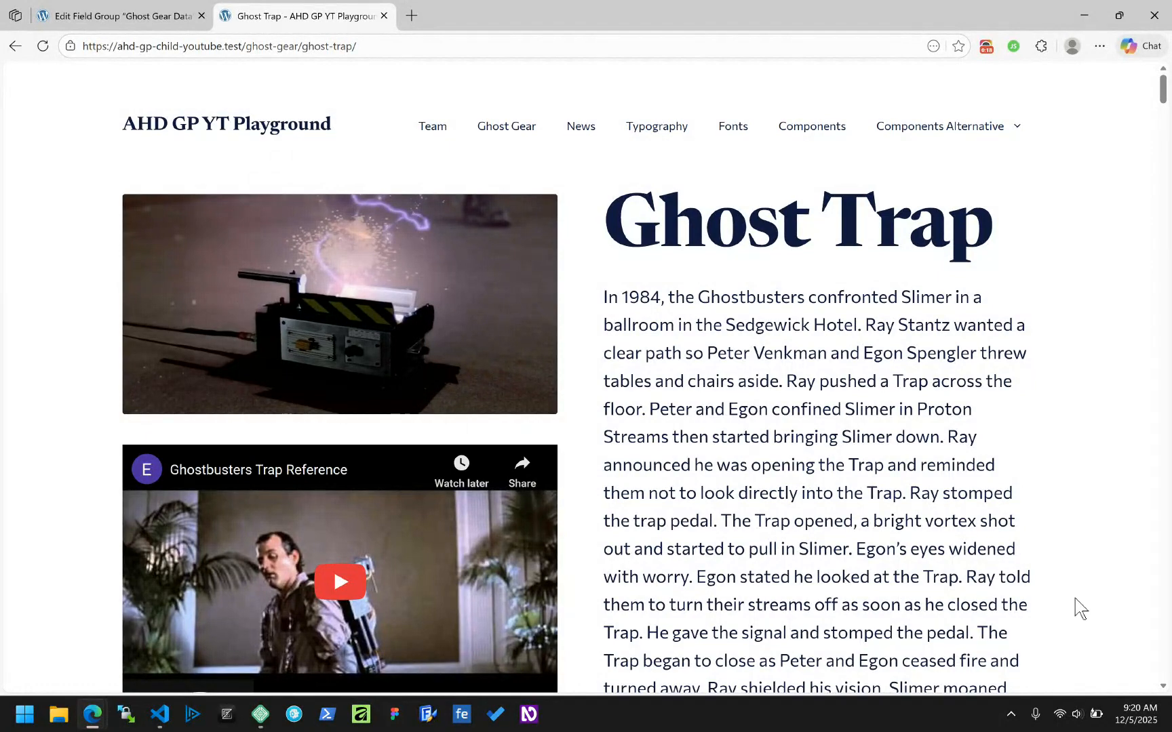
Step: Look over the Ghost Trap page, including its attribute boxes, likely character and related weapons
scroll(802, 471, "down", 8)
scroll(803, 471, "down", 3)
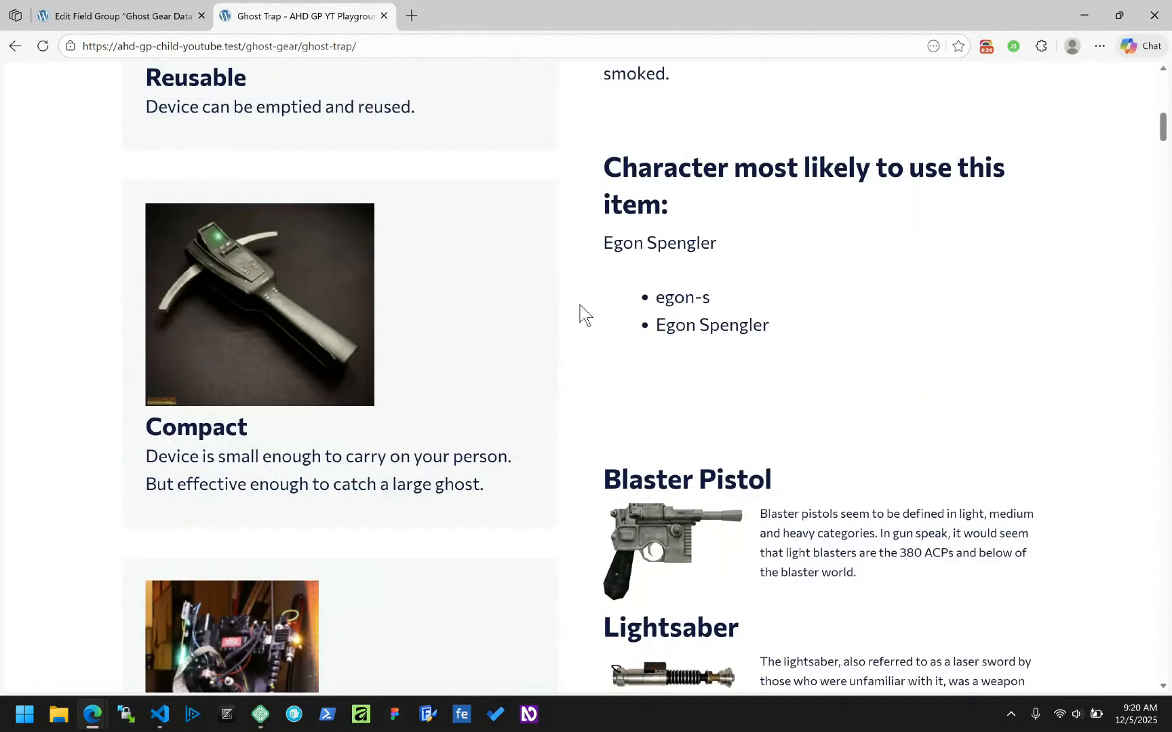
scroll(581, 314, "up", 10)
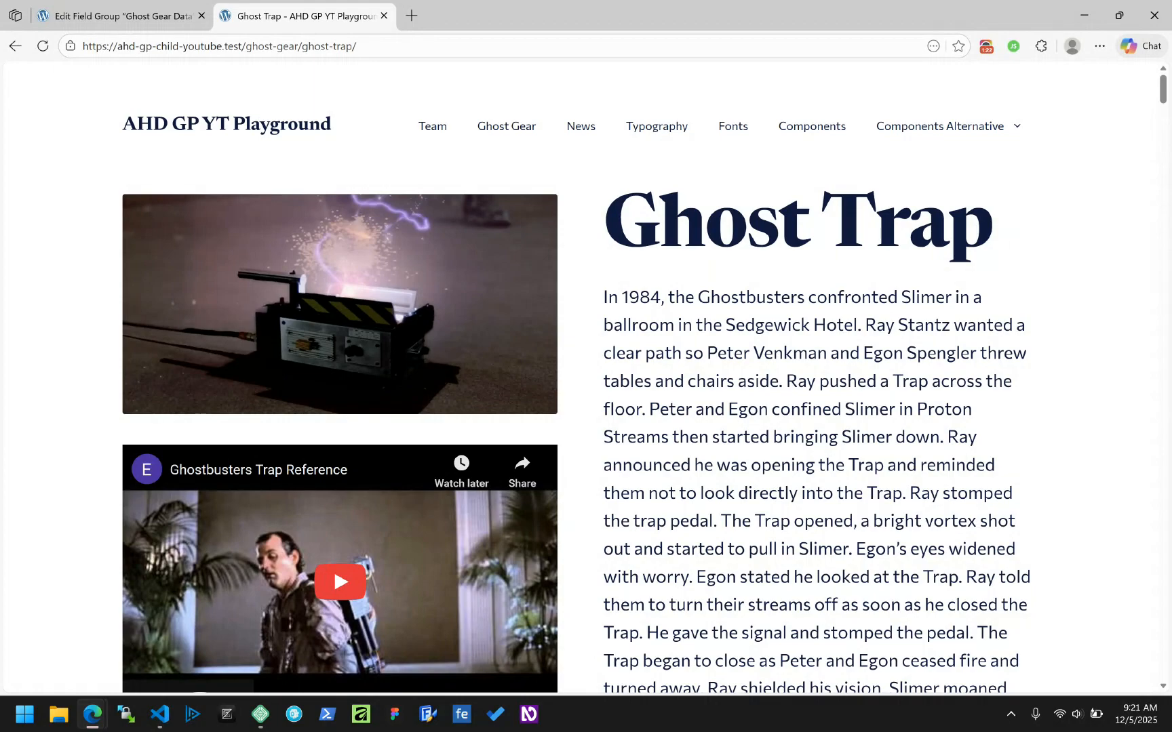
Step: Open the Flexible Content page from the ACF field type documentation and review its screenshots and settings
left_click_drag(1171, 265, 814, 1)
scroll(557, 489, "down", 2)
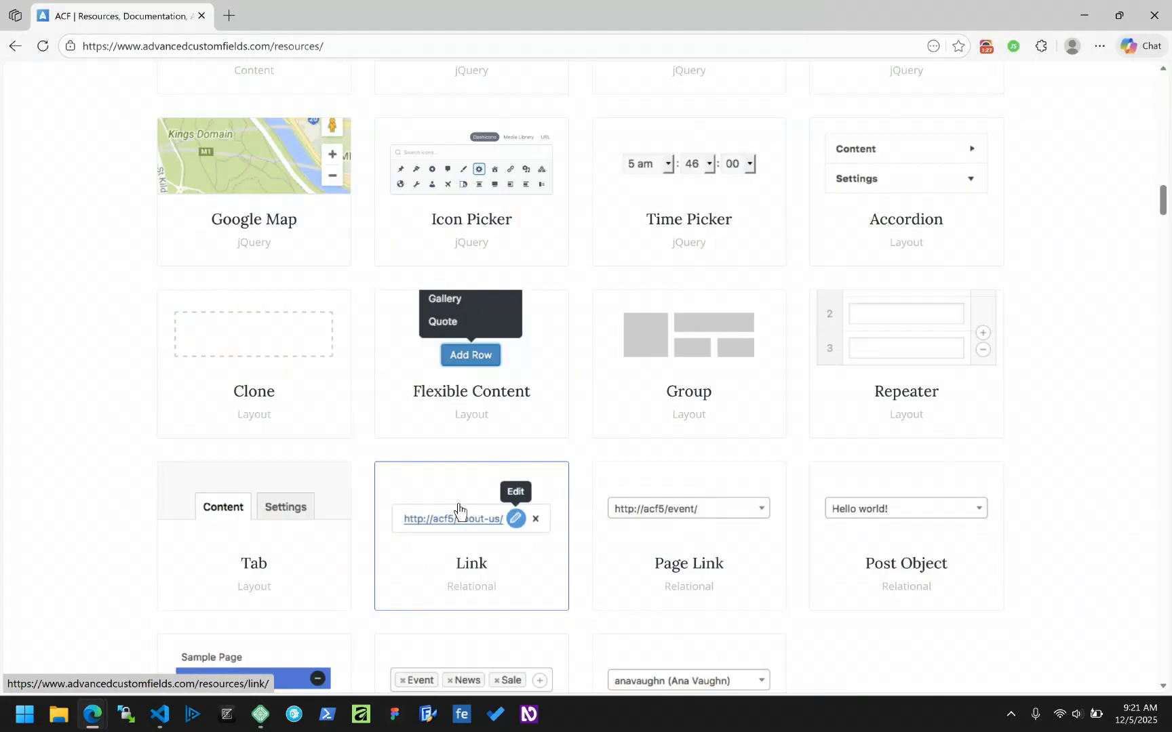
left_click(459, 359)
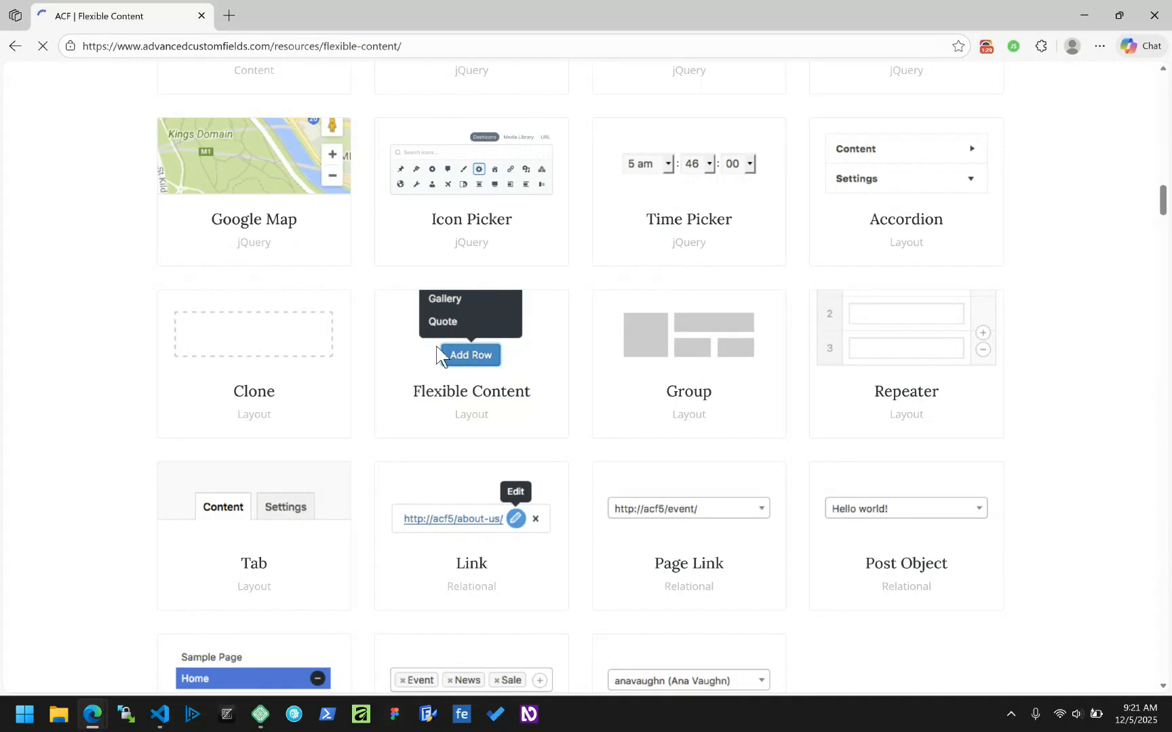
scroll(427, 373, "down", 5)
scroll(148, 372, "down", 2)
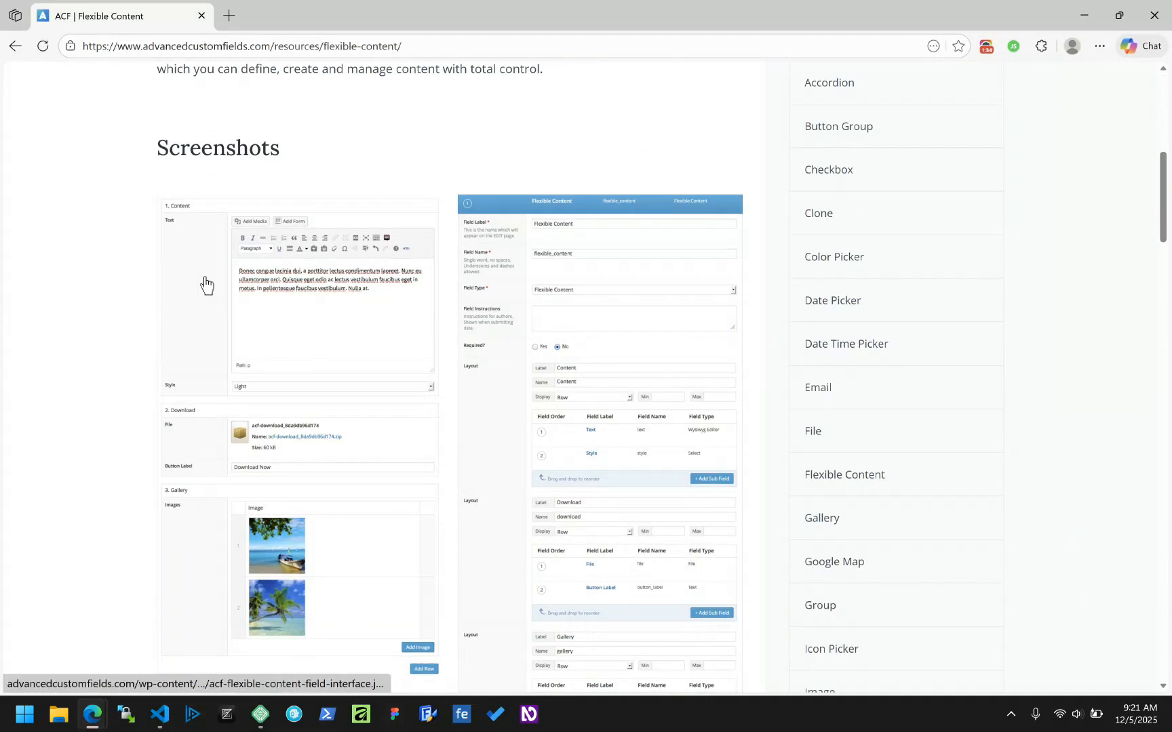
scroll(206, 284, "down", 3)
scroll(206, 284, "down", 6)
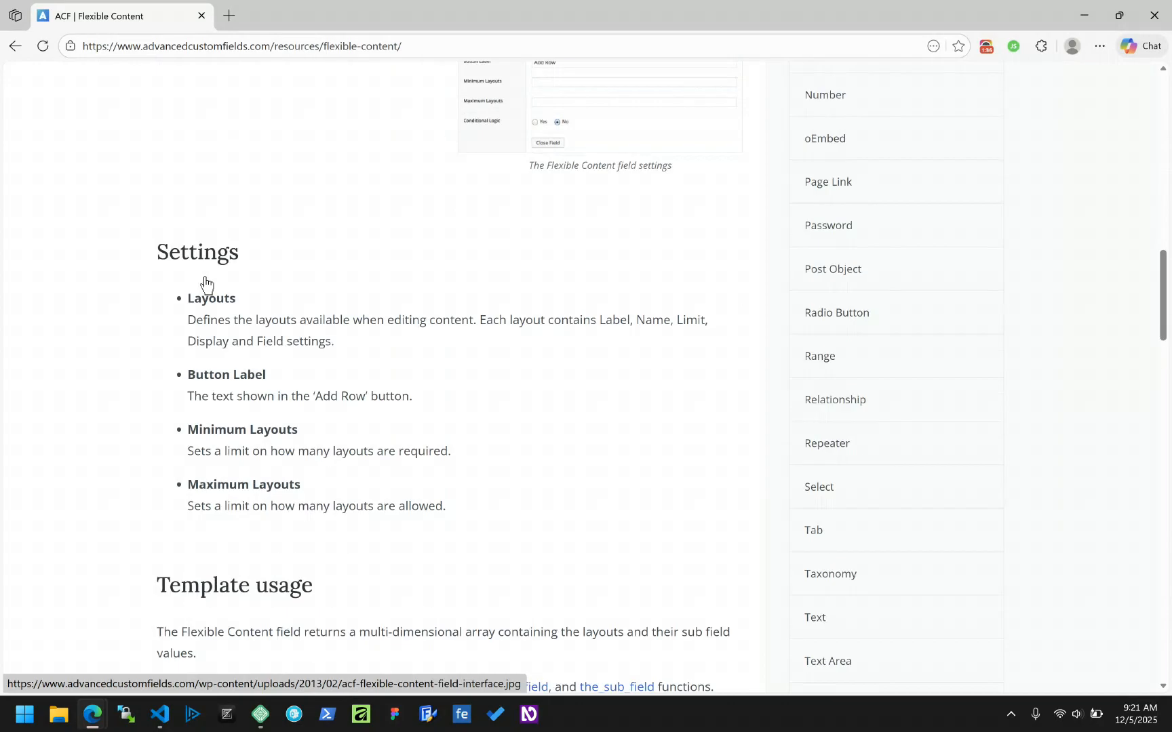
scroll(205, 285, "up", 8)
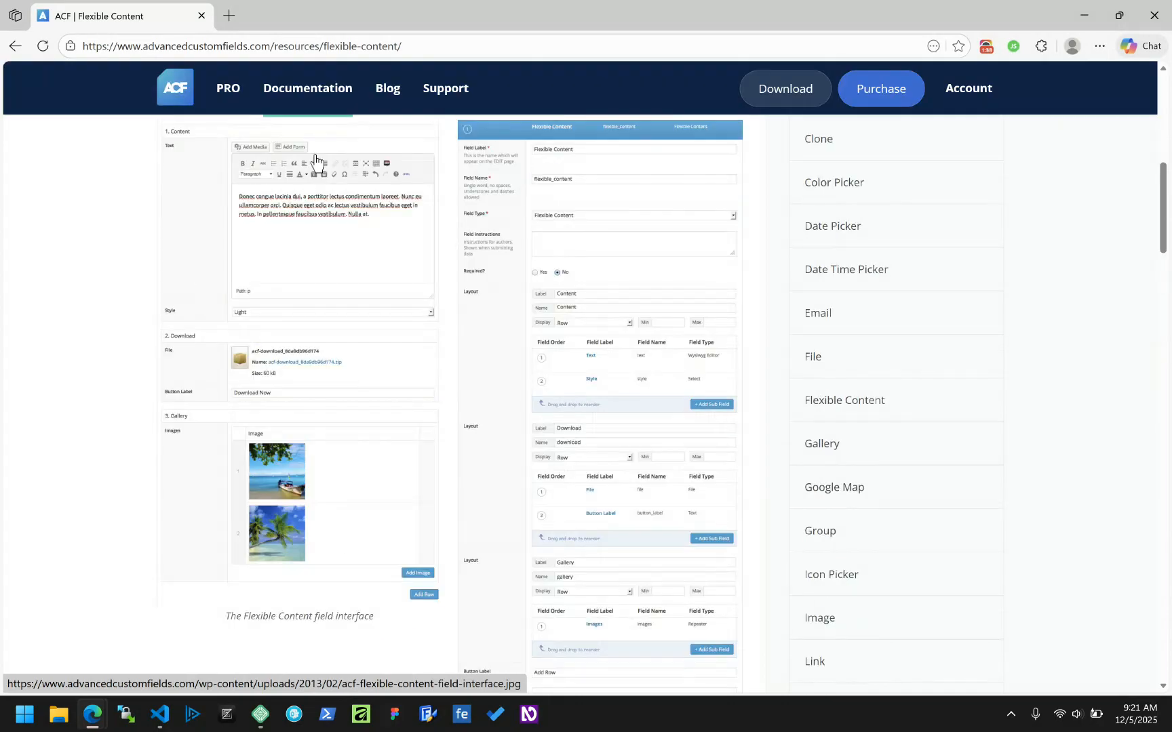
left_click_drag(571, 16, 1171, 81)
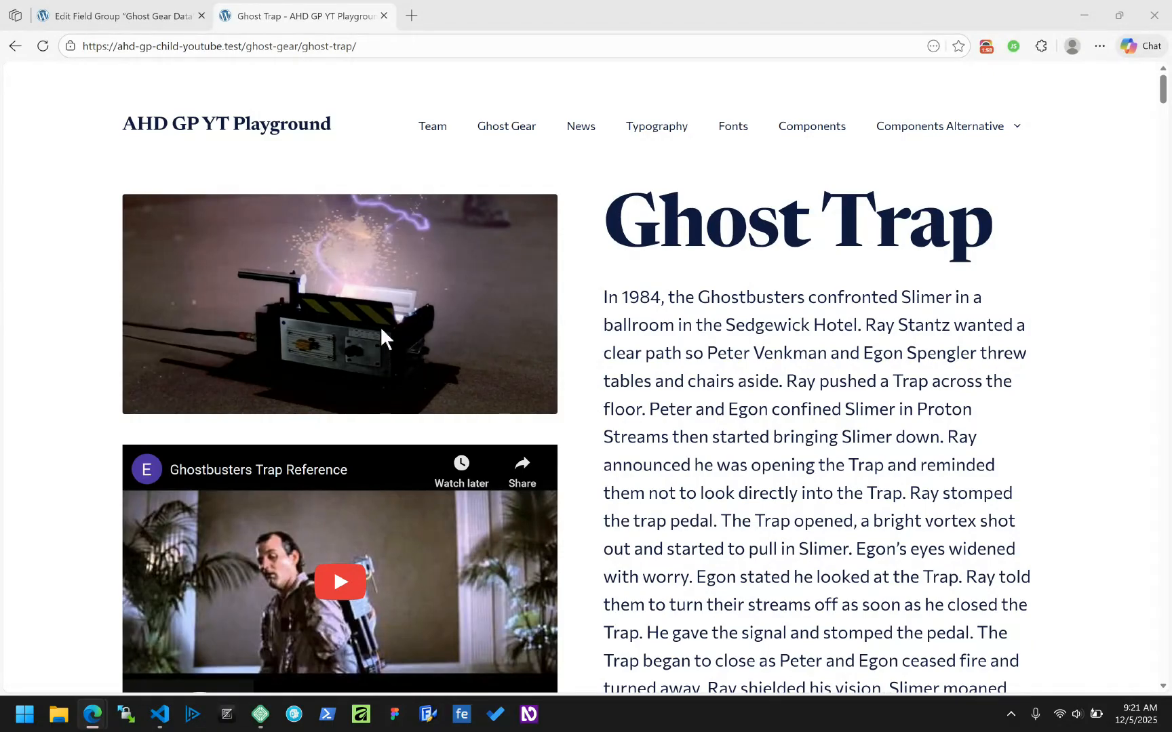
Step: Look through the Ghost Trap page down to the image gallery and the array output below it
scroll(590, 351, "down", 5)
scroll(746, 300, "down", 10)
scroll(648, 270, "down", 5)
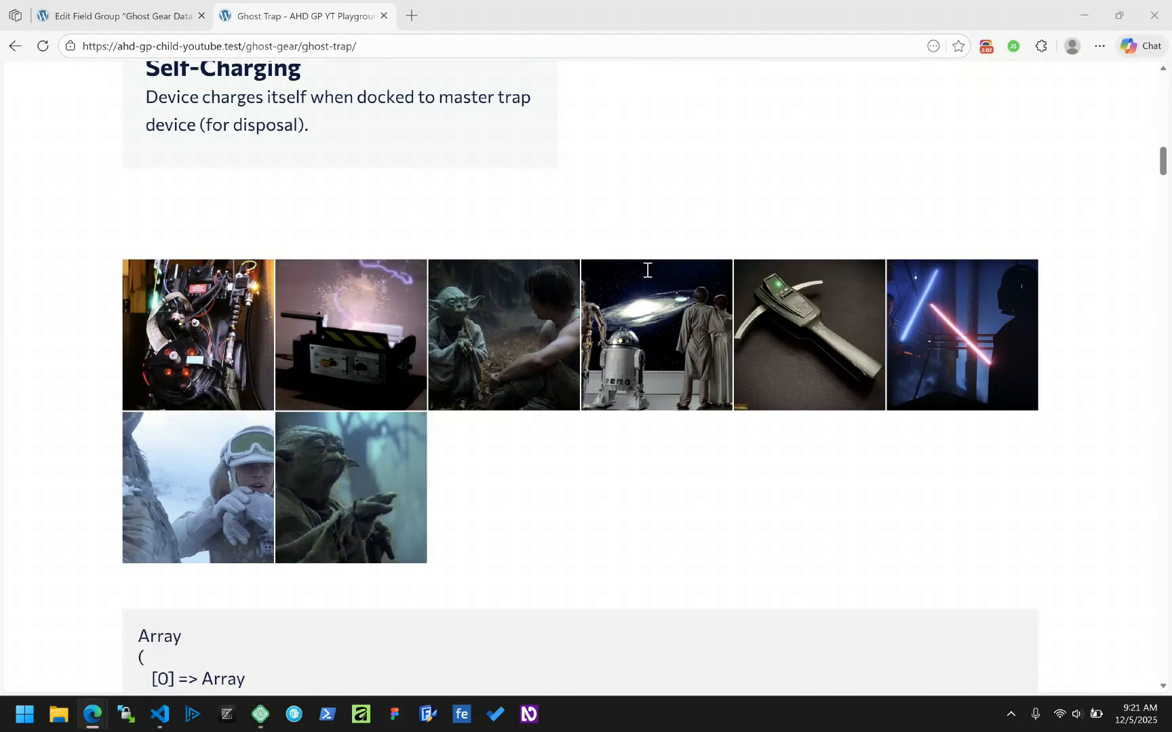
scroll(647, 270, "down", 6)
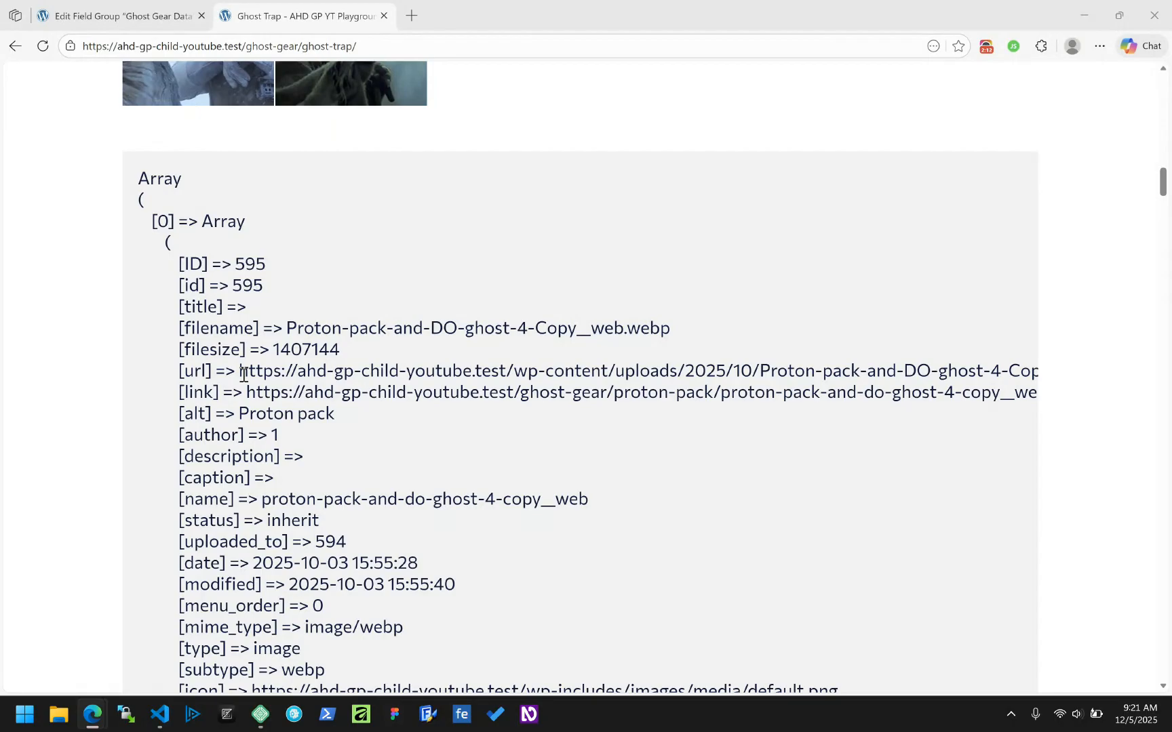
Step: Switch to the Ghost Gear Data field group and review its title and existing fields
left_click(129, 24)
scroll(311, 349, "down", 1)
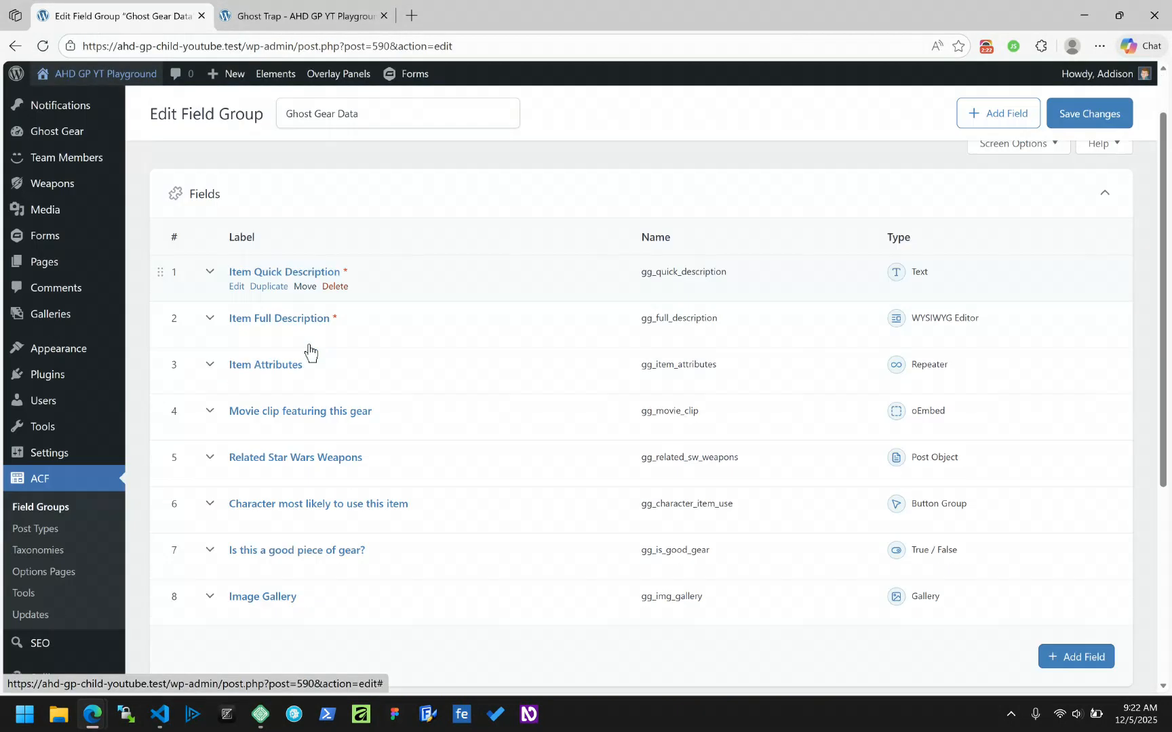
scroll(332, 253, "up", 1)
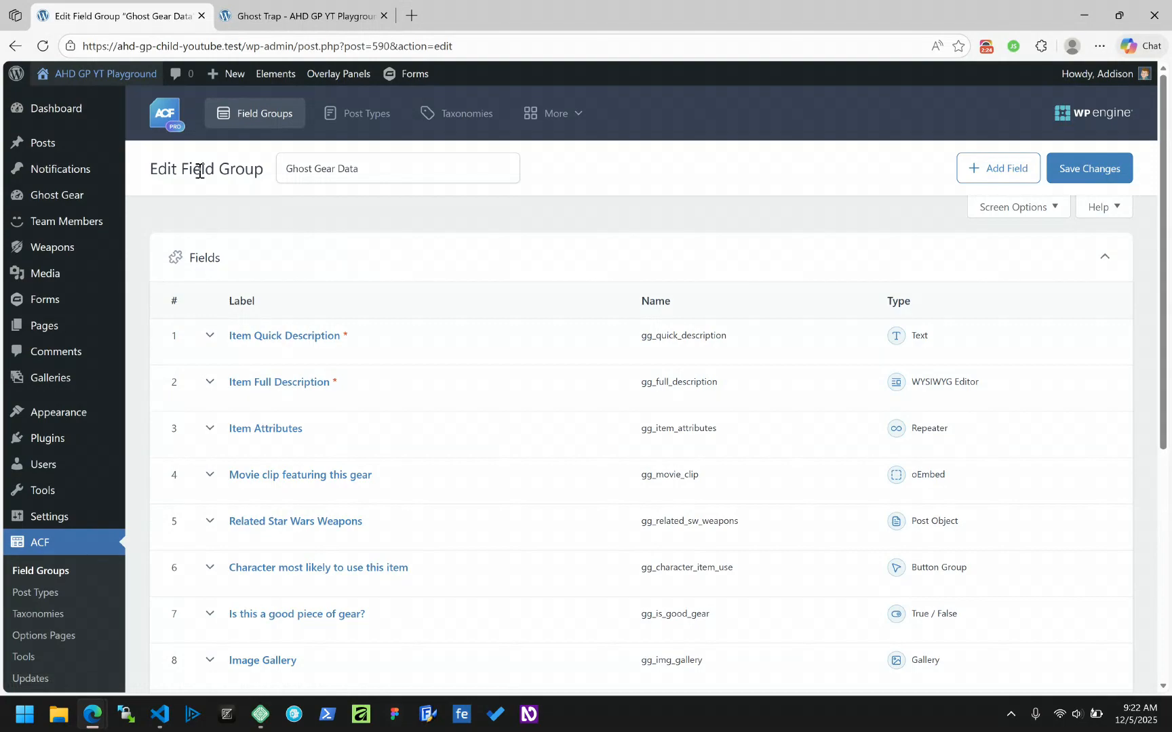
left_click_drag(370, 169, 281, 174)
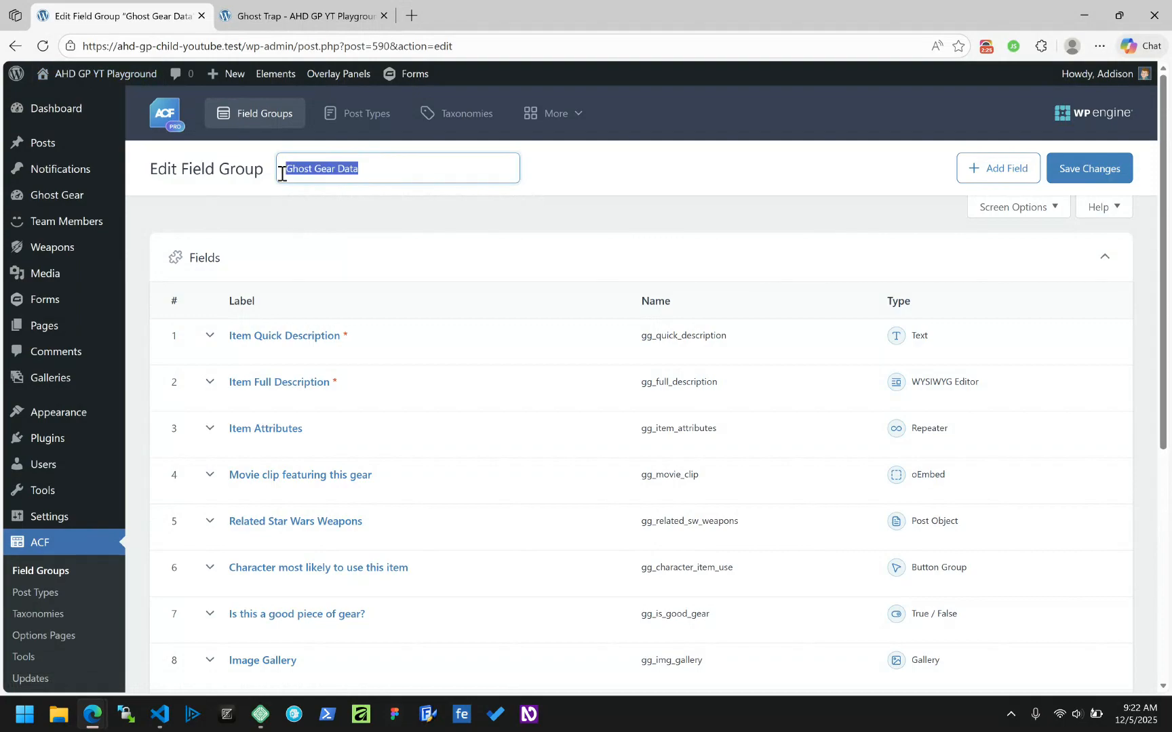
left_click(424, 302)
Step: Add a new field to the end of the Ghost Gear Data field group
scroll(427, 309, "down", 5)
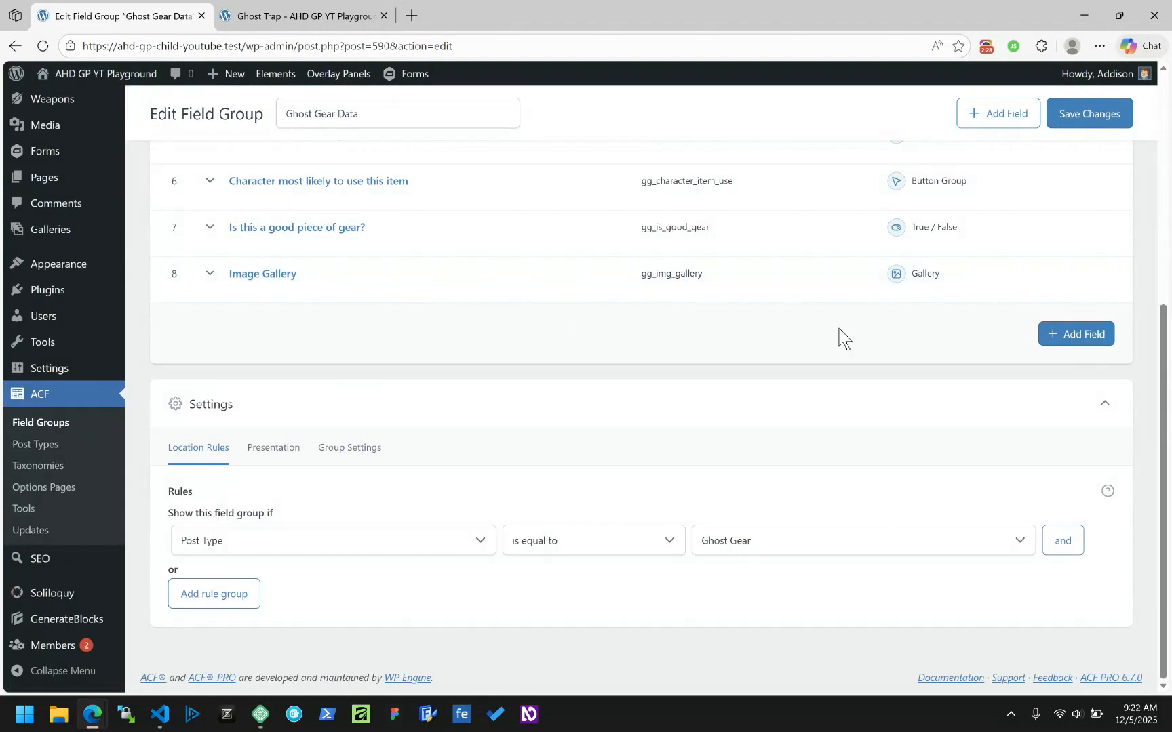
left_click(1066, 336)
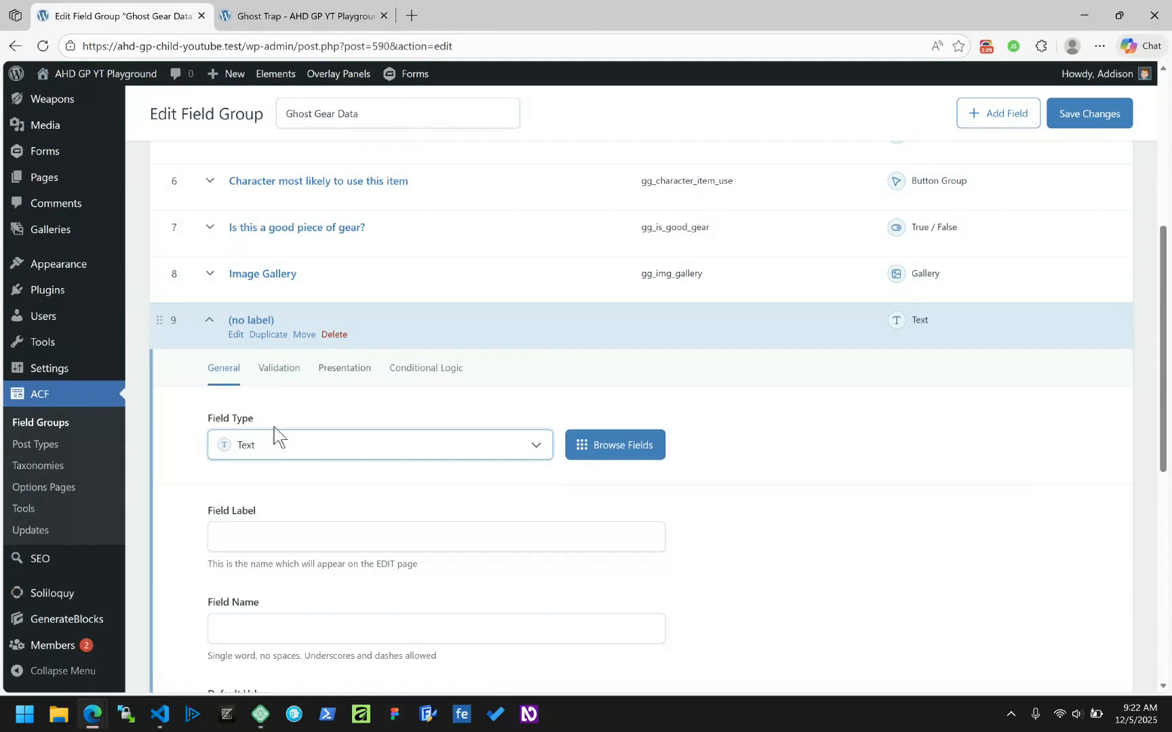
left_click(282, 446)
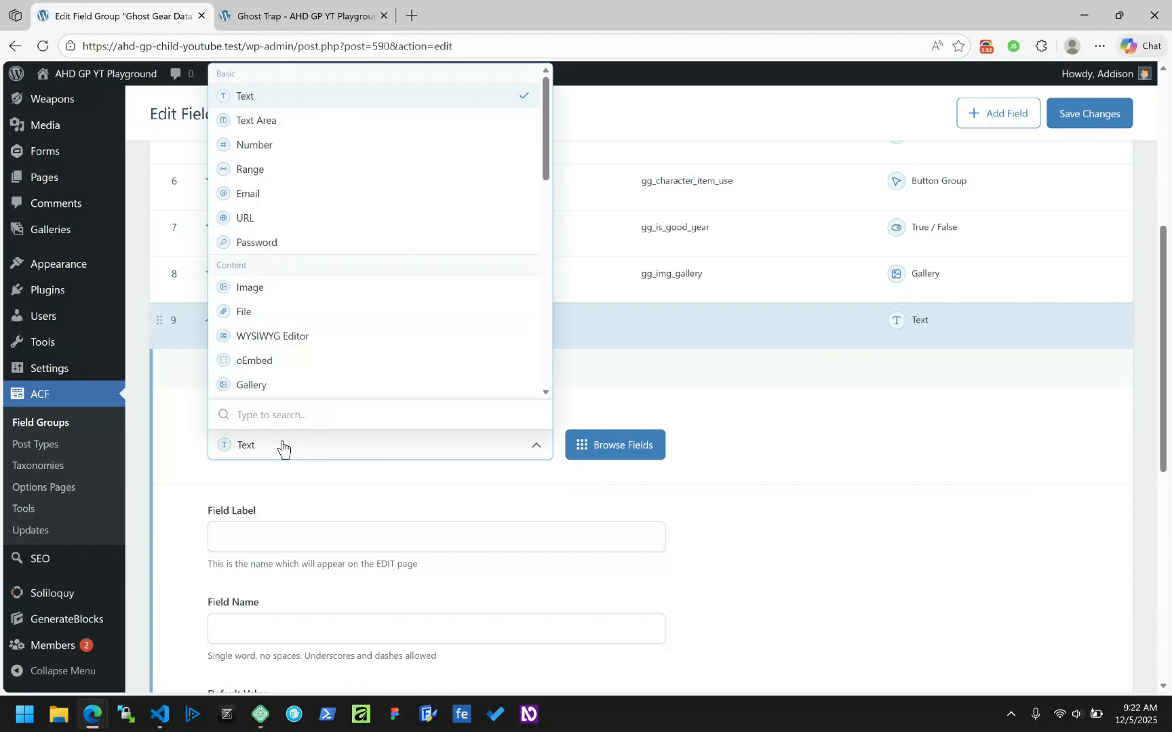
left_click(807, 422)
Step: Browse the available field types in the Advanced, Relational, Choice, Content, Basic, PRO and Layout categories
left_click(613, 445)
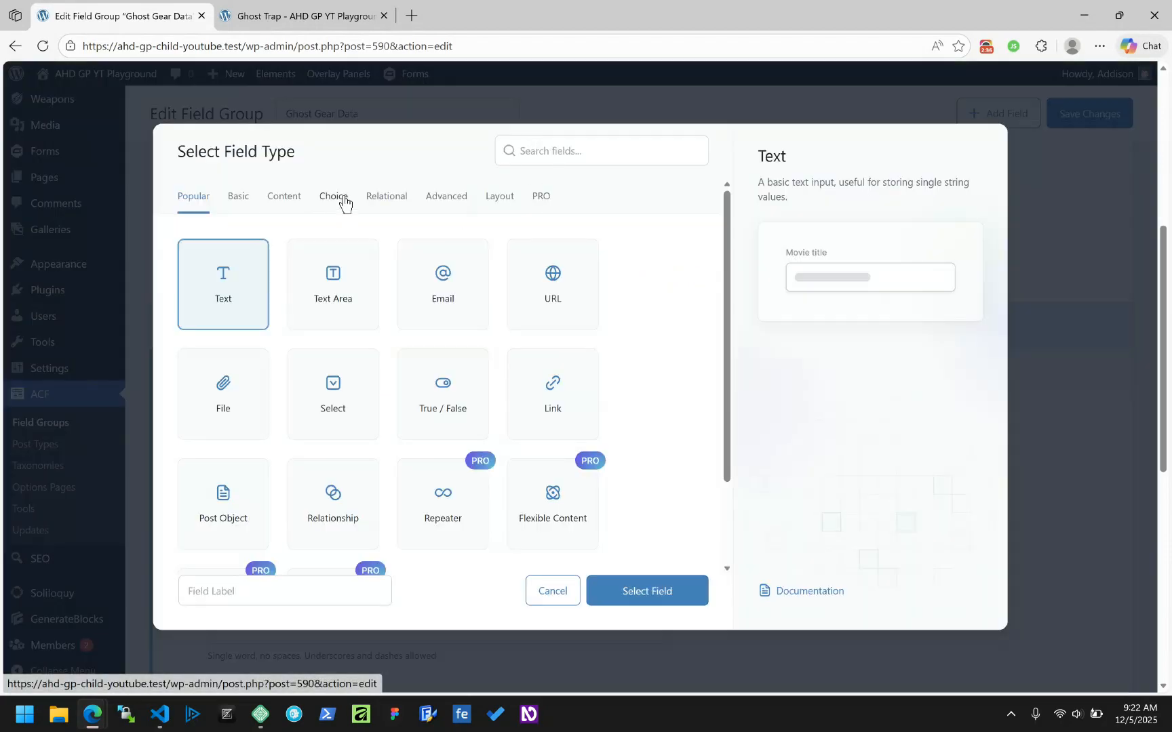
left_click(442, 203)
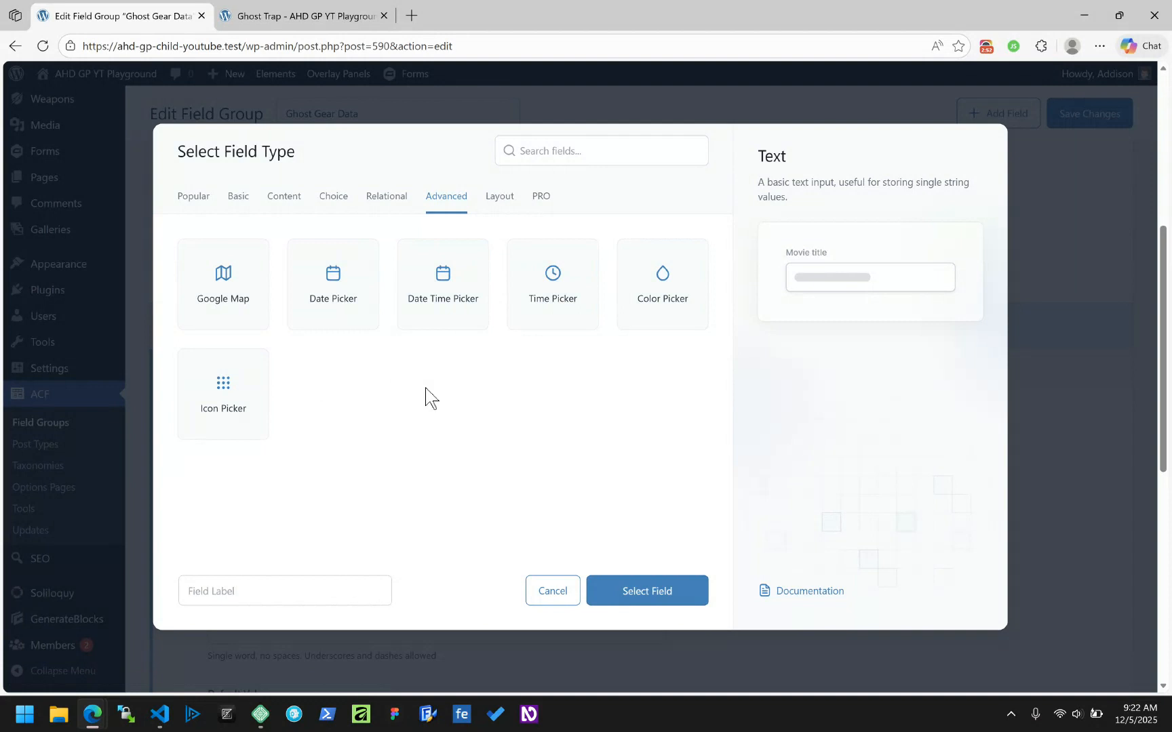
left_click(401, 198)
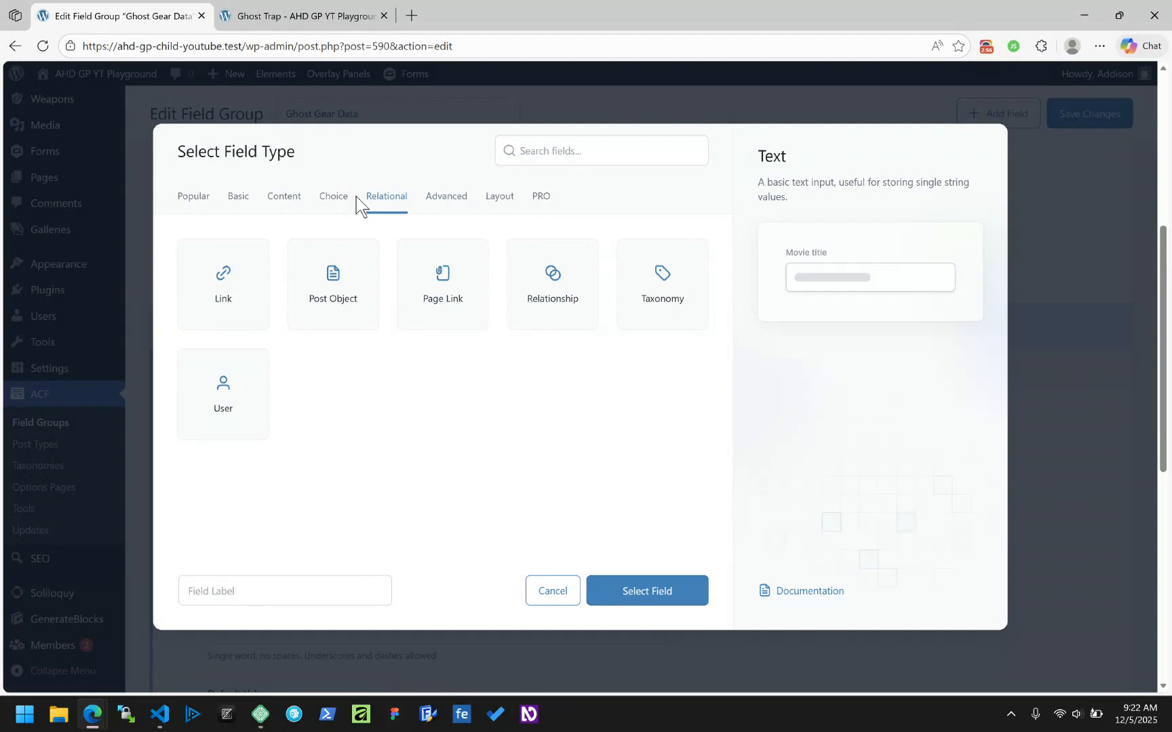
left_click(331, 198)
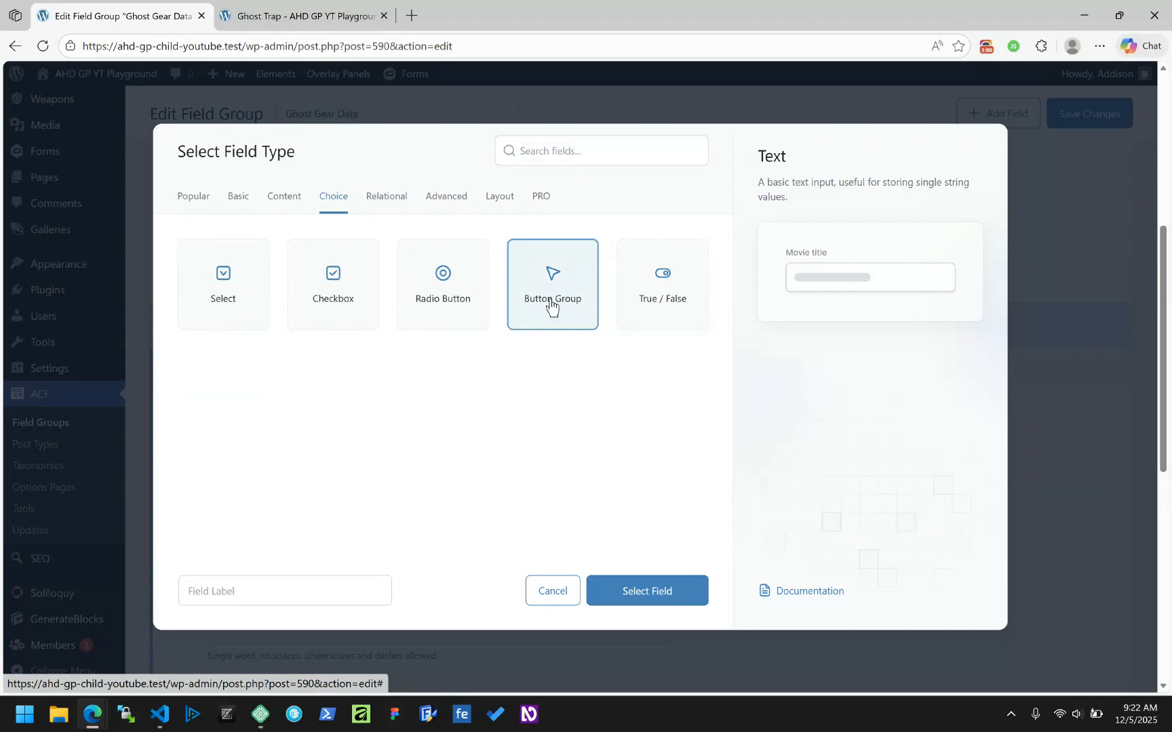
left_click(283, 197)
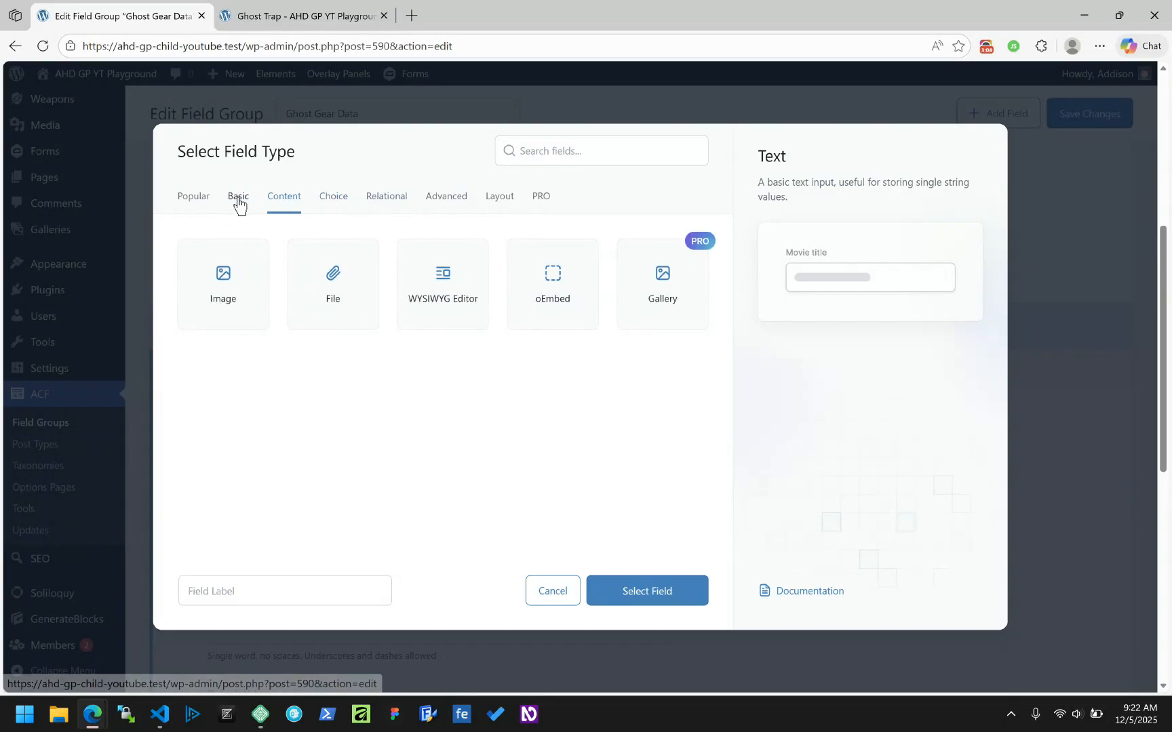
left_click(239, 202)
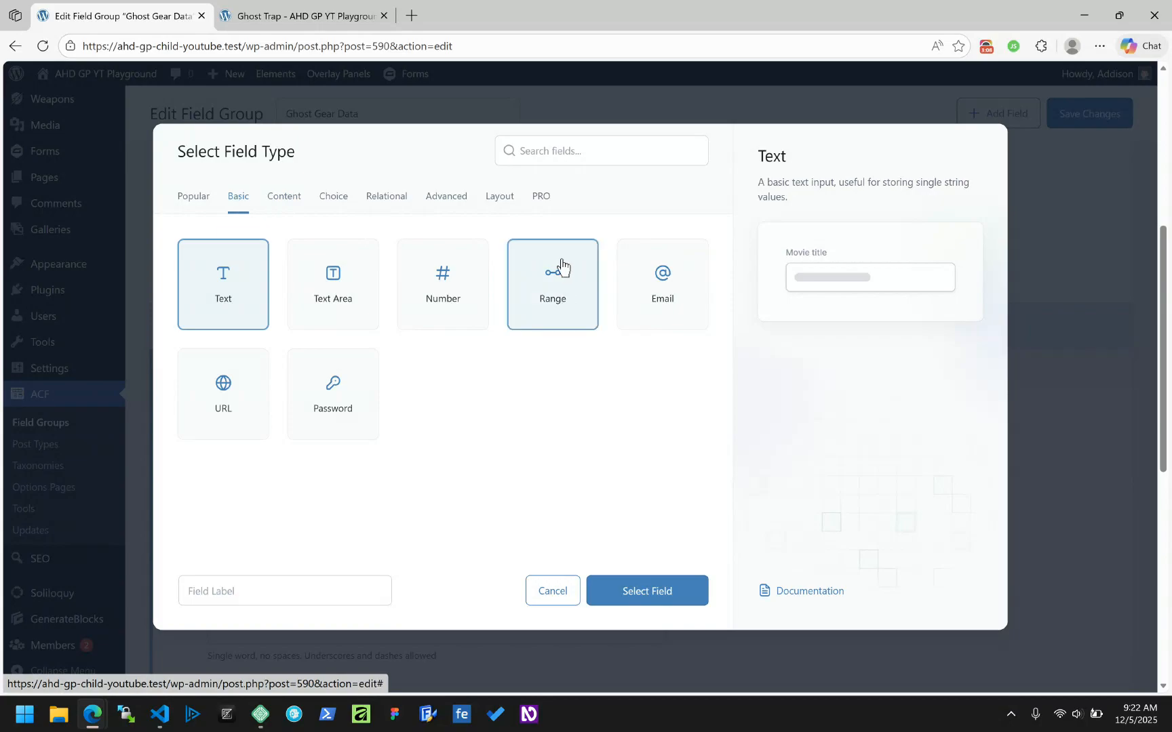
left_click(540, 197)
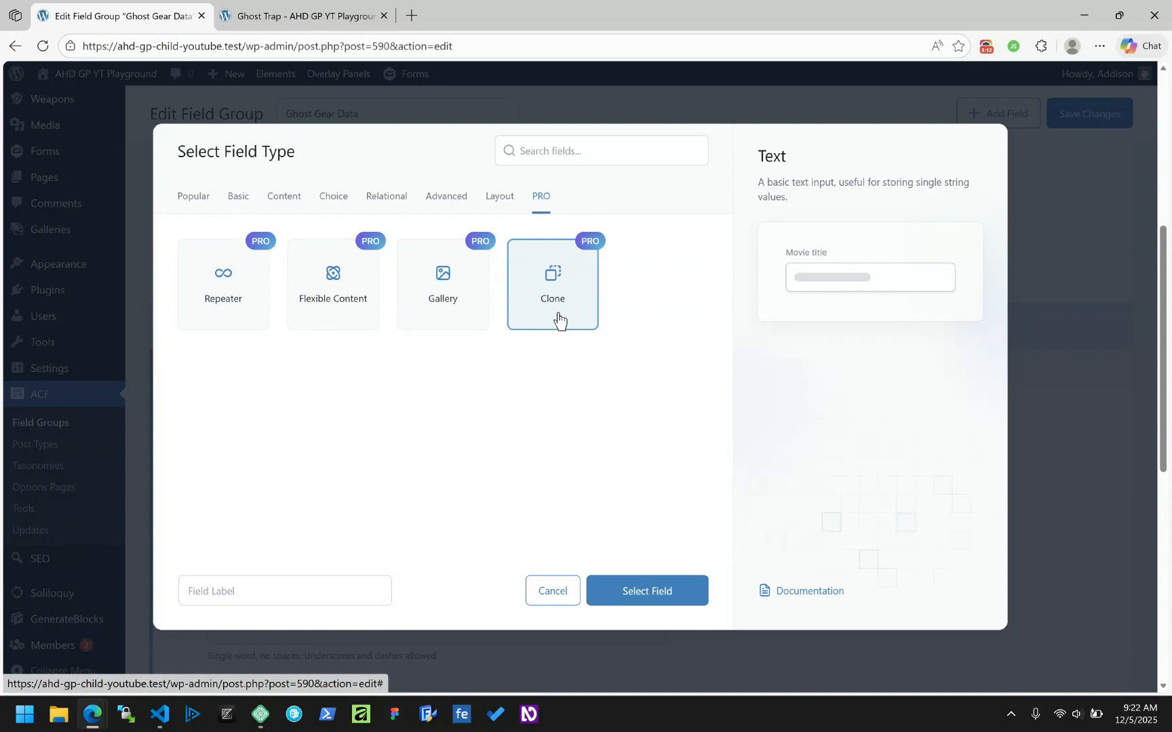
left_click(497, 195)
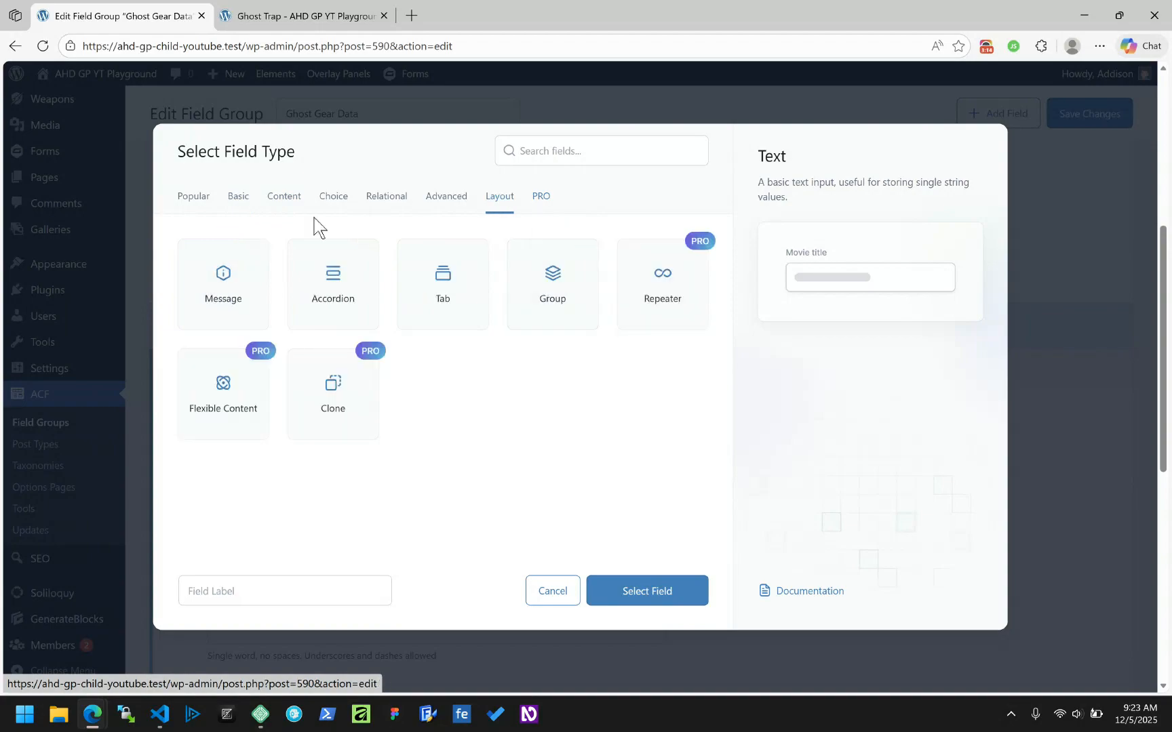
Step: Choose Range from the Basic field types as the new field's type
left_click(249, 201)
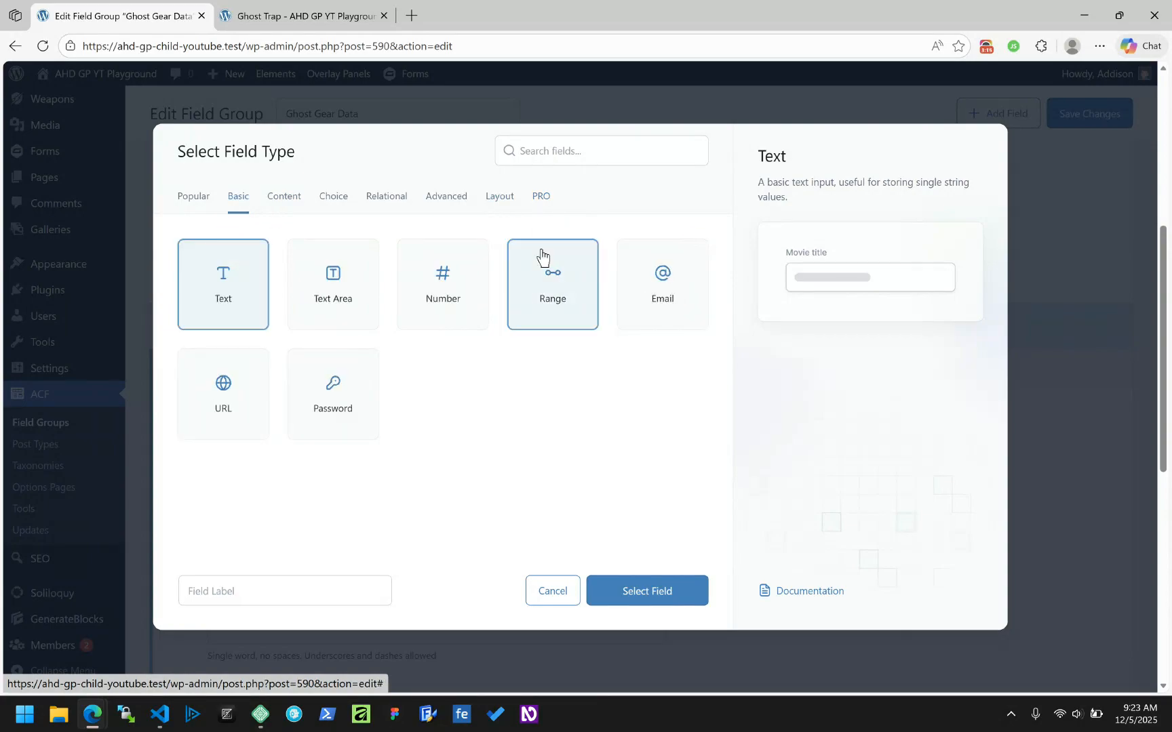
left_click(560, 288)
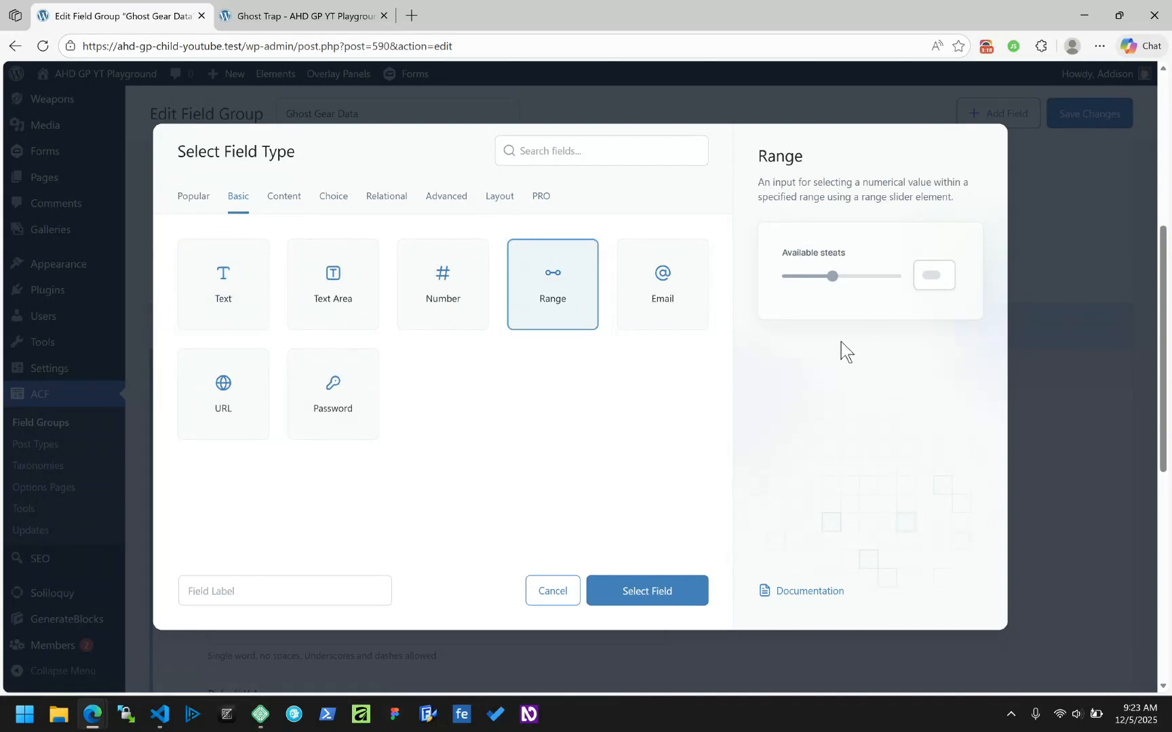
left_click(645, 585)
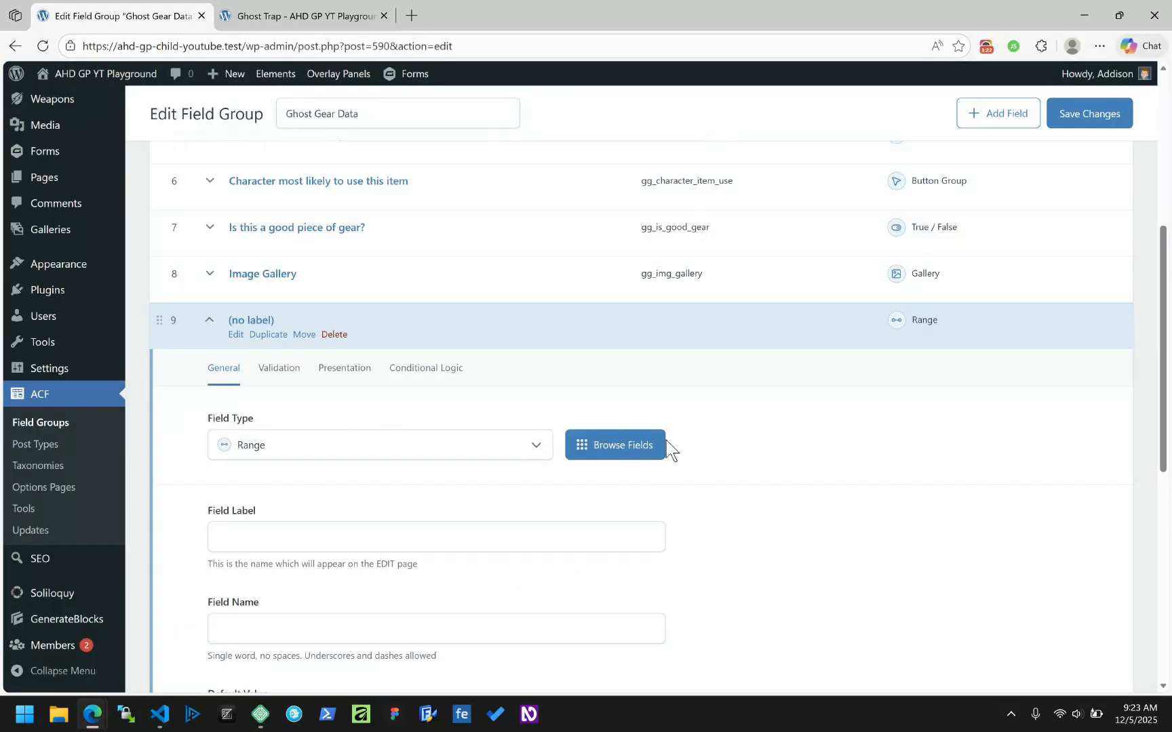
Step: Check the attribute images on the Ghost Trap page and label the new range field "Image Size"
scroll(314, 353, "down", 2)
left_click(244, 378)
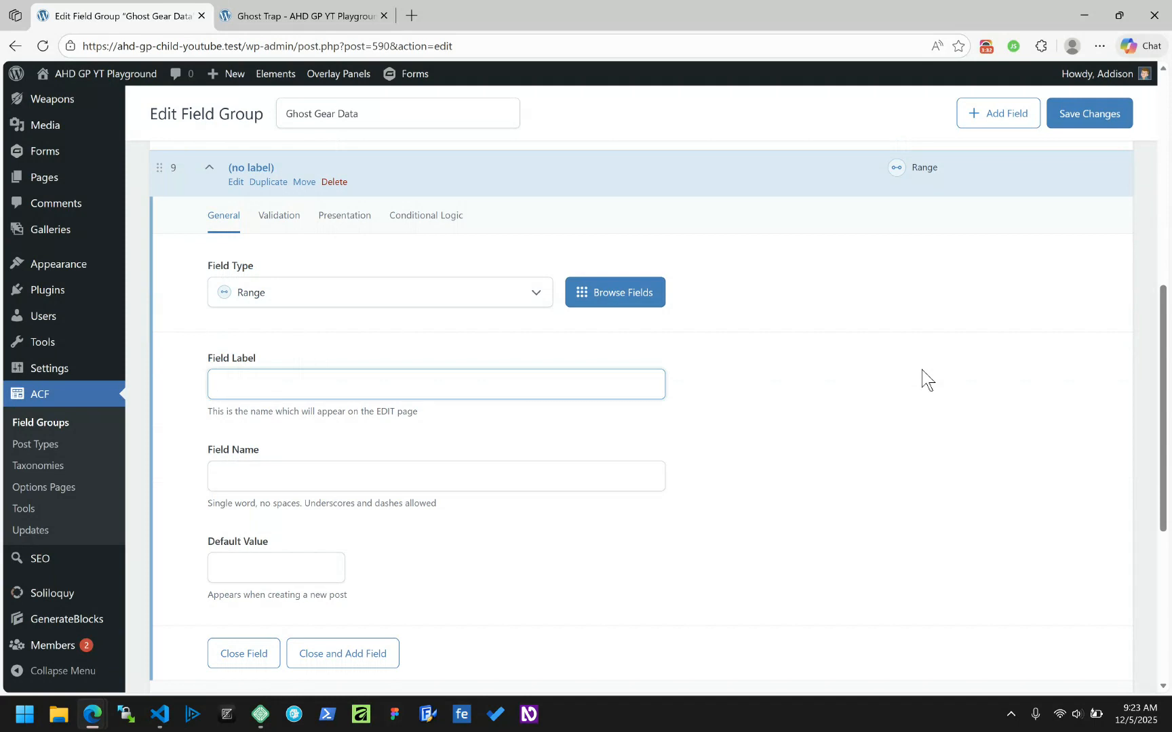
scroll(504, 287, "up", 10)
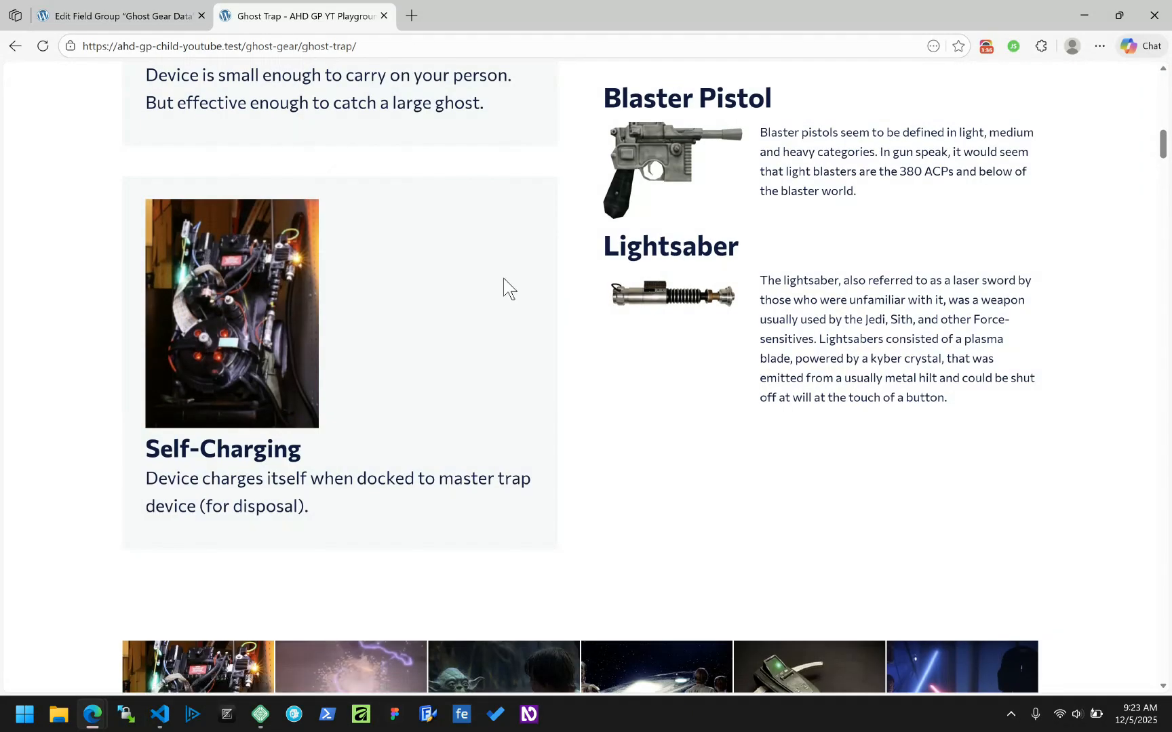
scroll(505, 288, "up", 2)
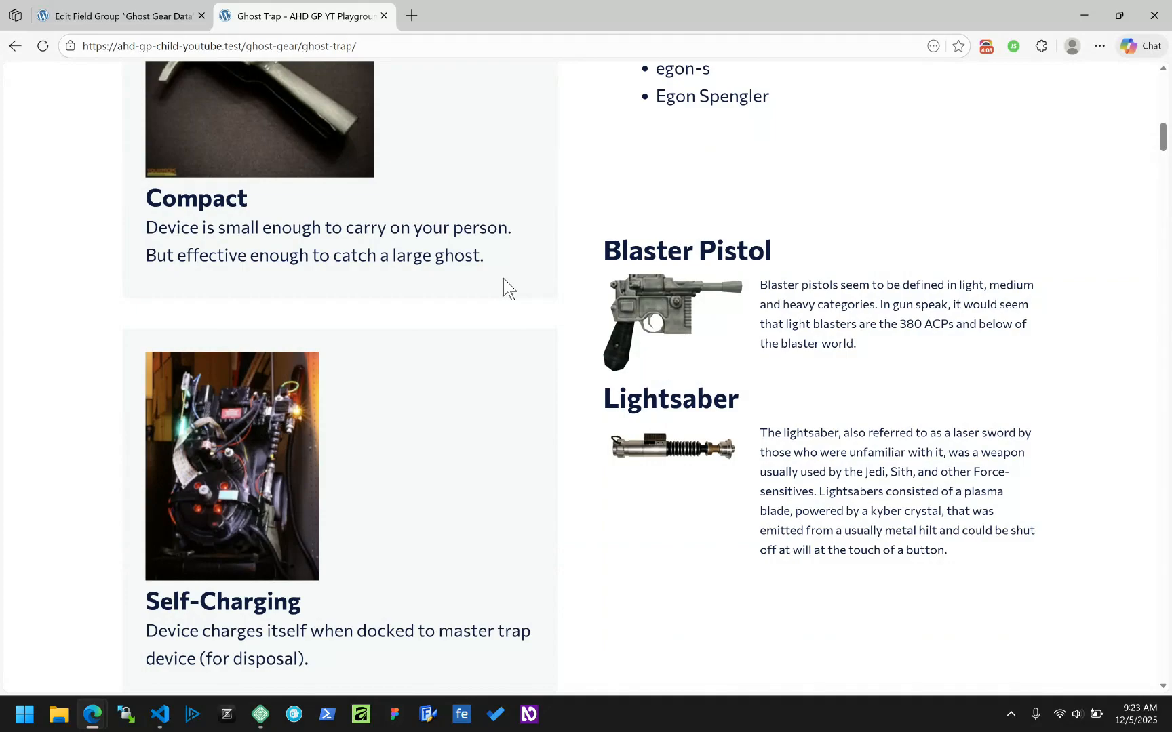
left_click(139, 14)
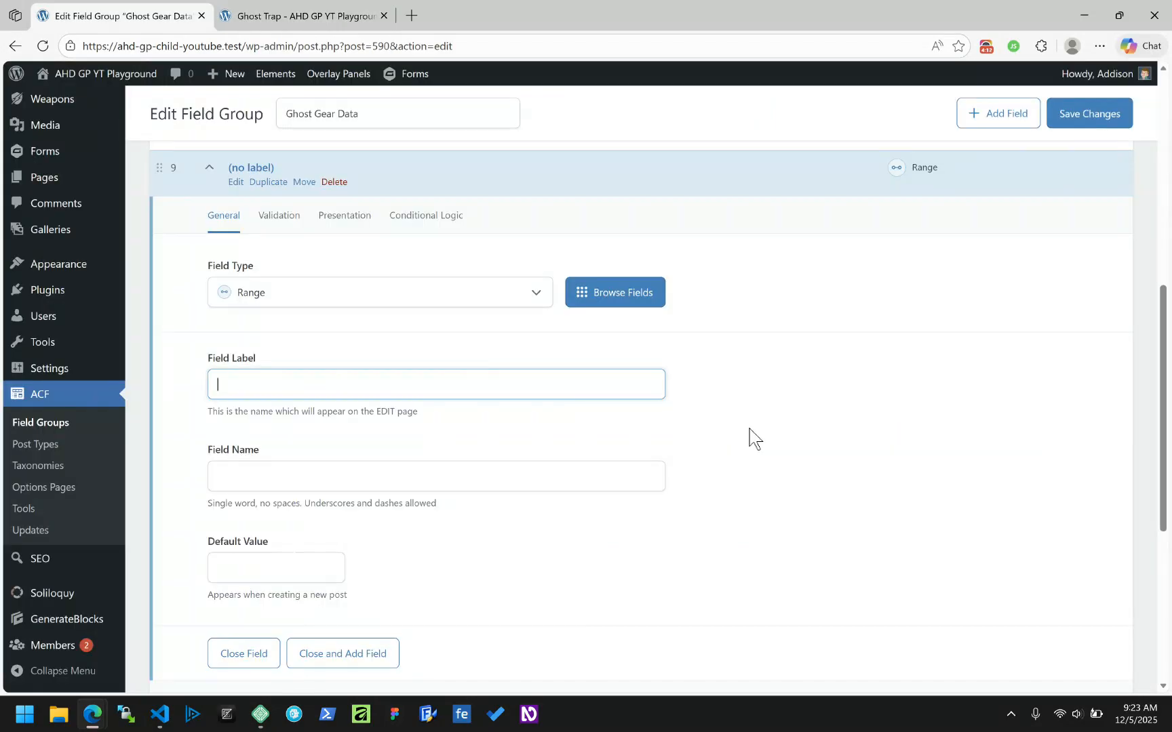
type("Image Size")
key("Tab")
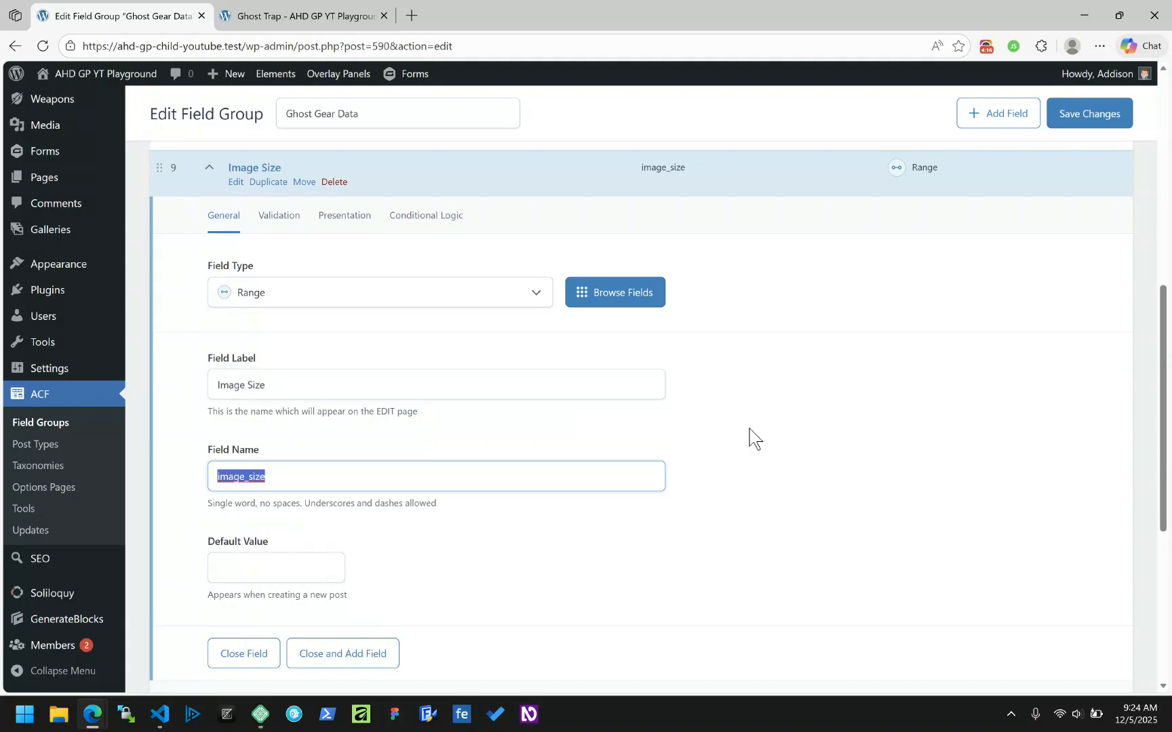
Step: Prefix the Image Size field's name with gg_ so that it reads gg_image_size
scroll(885, 488, "up", 6)
scroll(886, 487, "down", 5)
scroll(885, 488, "down", 3)
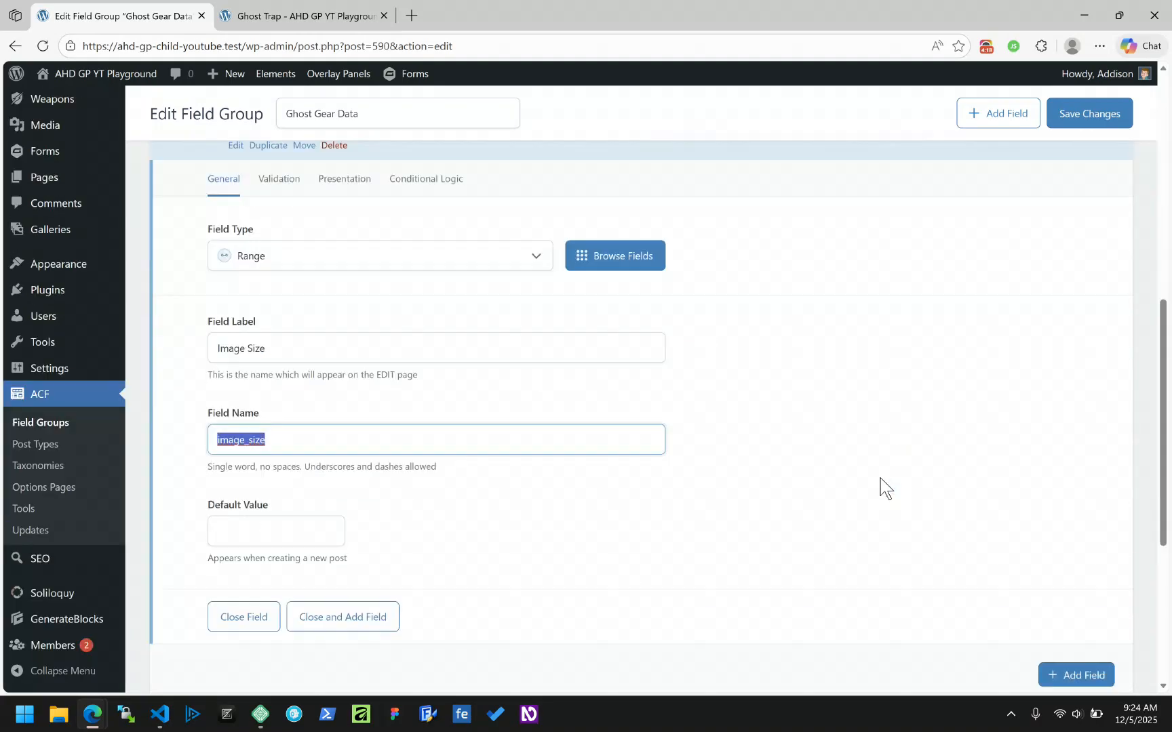
key("Home")
type("gg_")
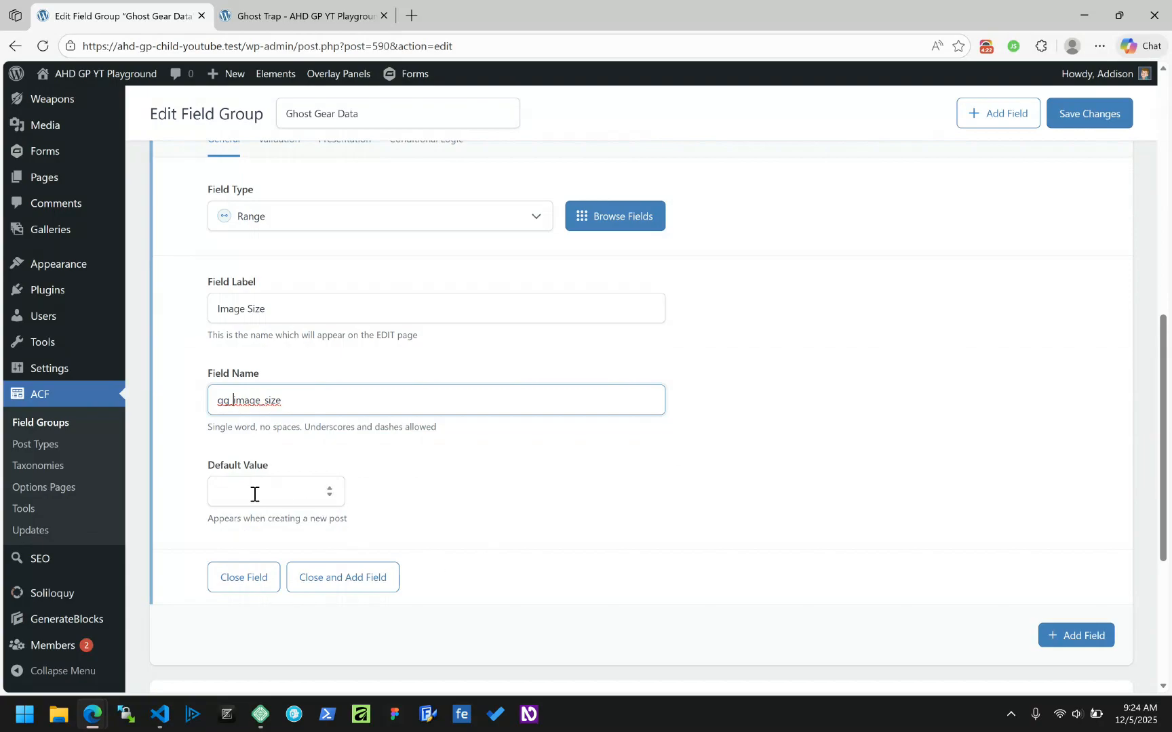
Step: Set the Image Size field's default value to 100
left_click(228, 483)
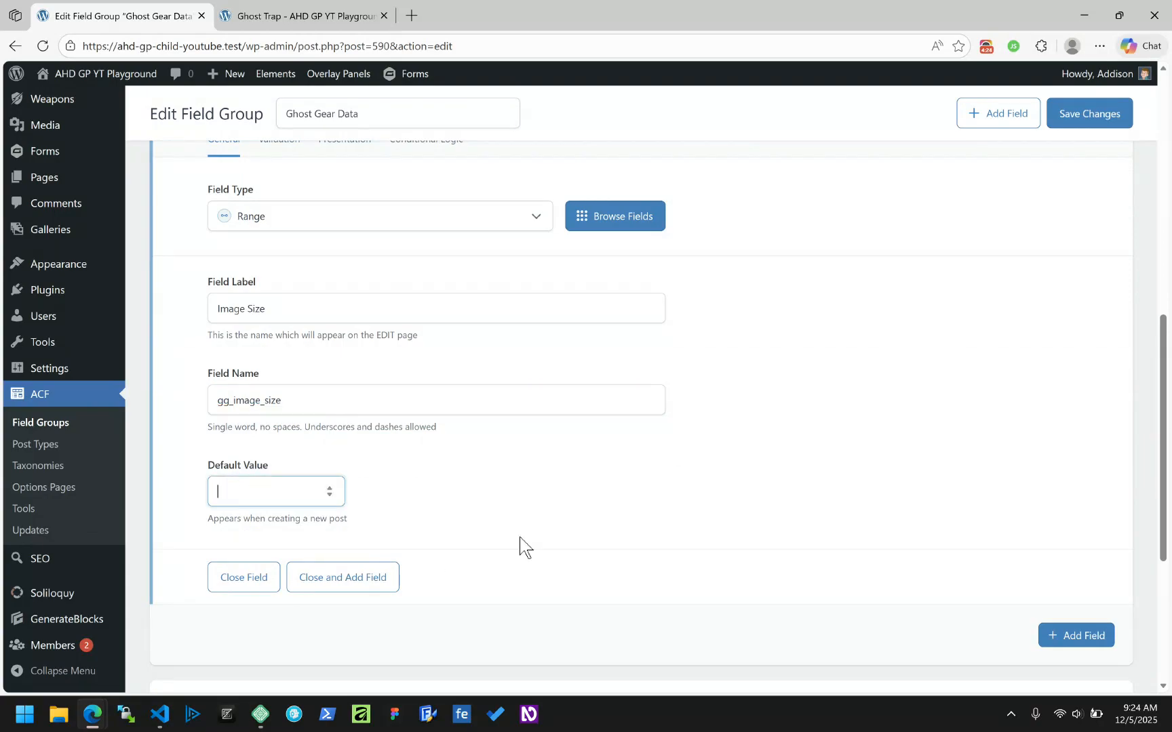
type("100")
scroll(508, 498, "up", 5)
Step: Set the Image Size field's validation limits to a minimum value of 50 and a maximum value of 100
left_click(278, 521)
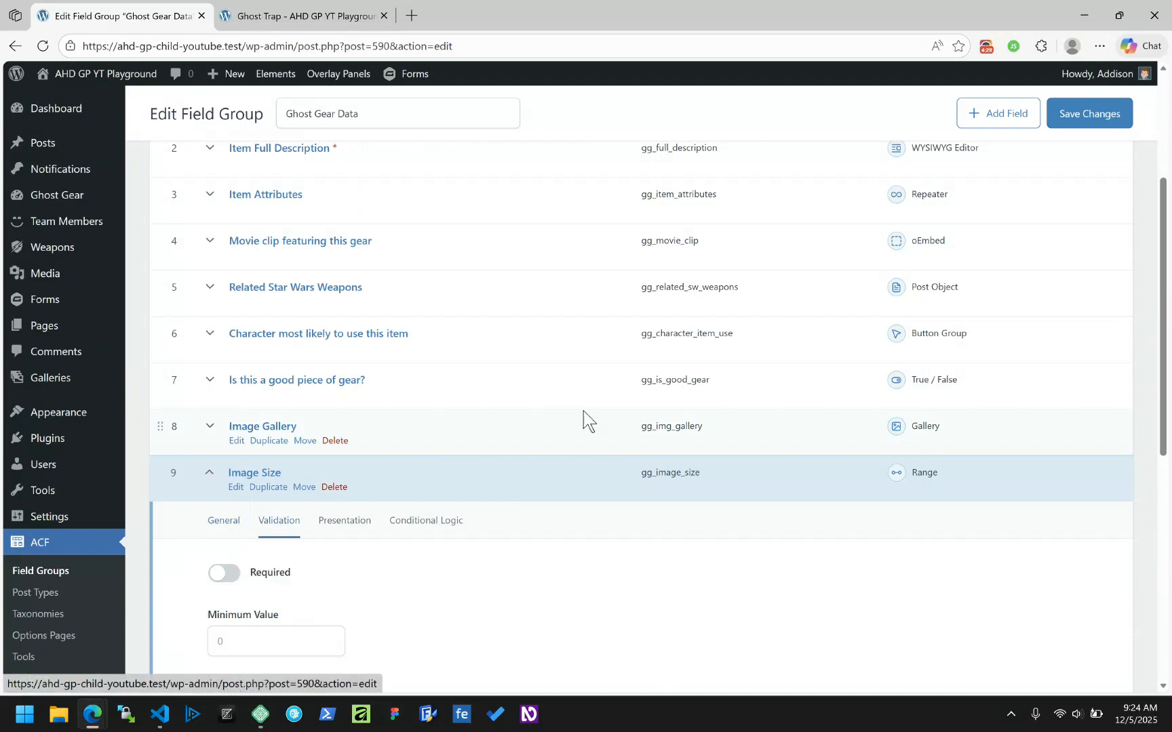
scroll(583, 420, "down", 5)
scroll(335, 254, "up", 1)
left_click(261, 335)
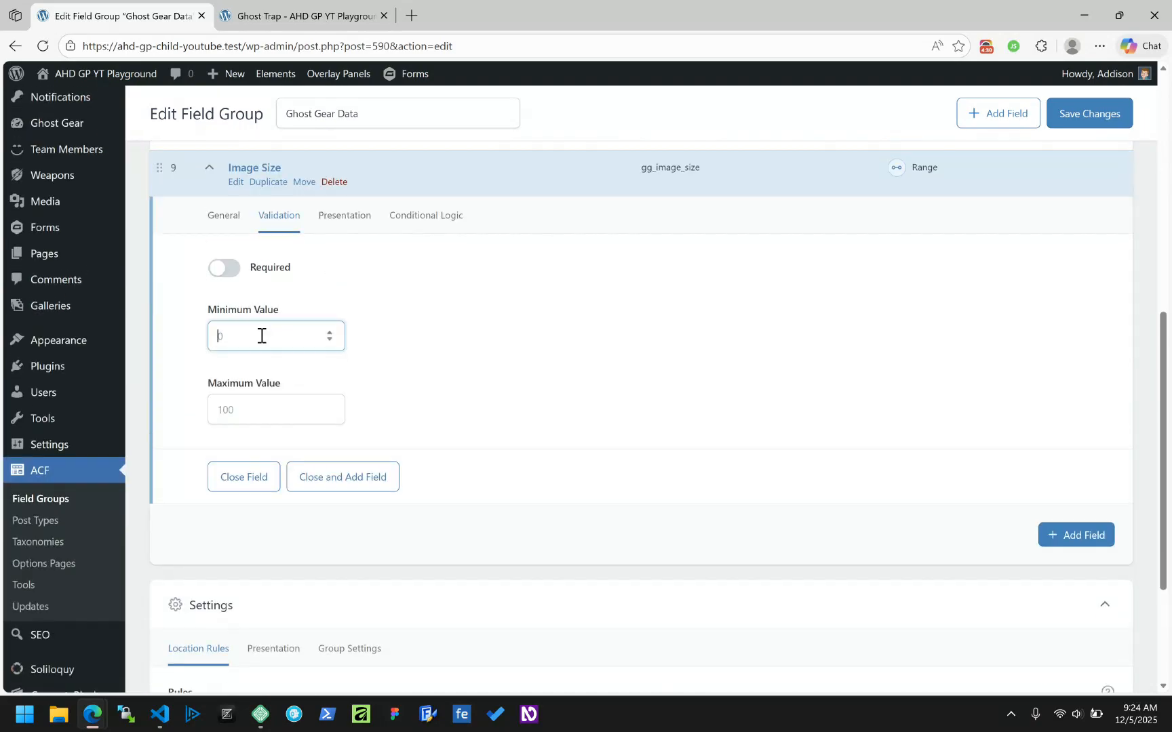
type("50")
left_click(288, 410)
type("100")
scroll(416, 405, "up", 2)
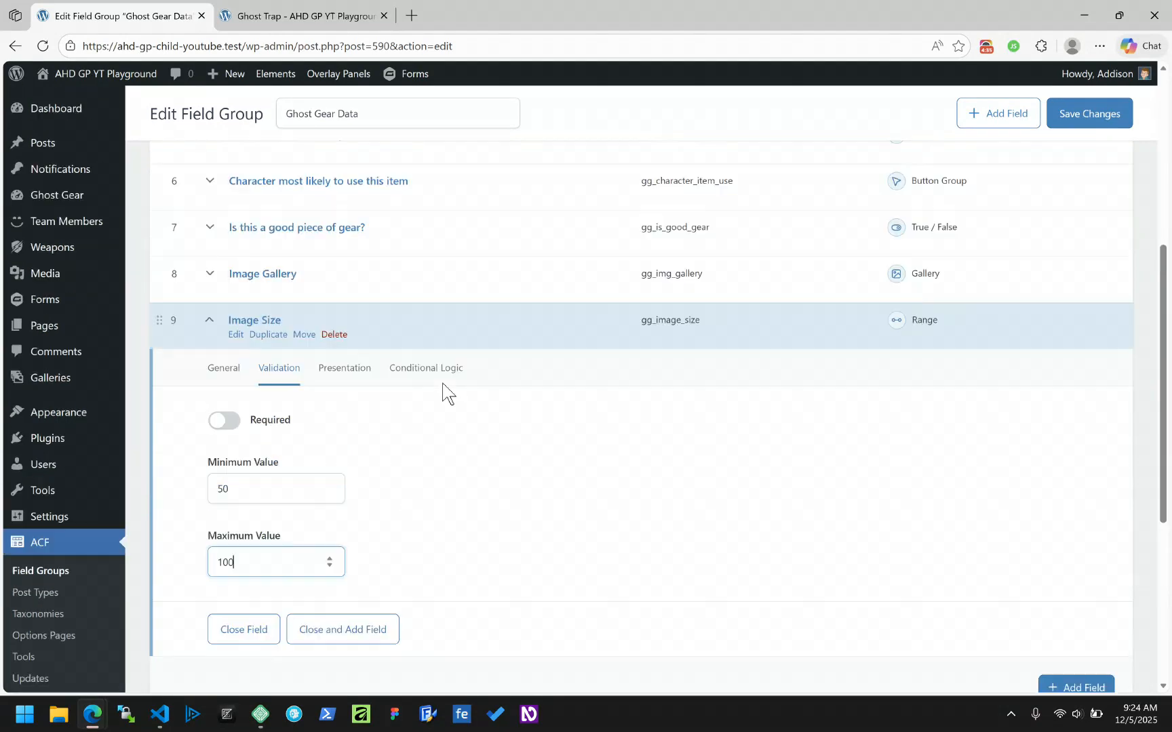
Step: Review the Image Size field's presentation, conditional logic and general settings
left_click(344, 370)
scroll(483, 399, "down", 3)
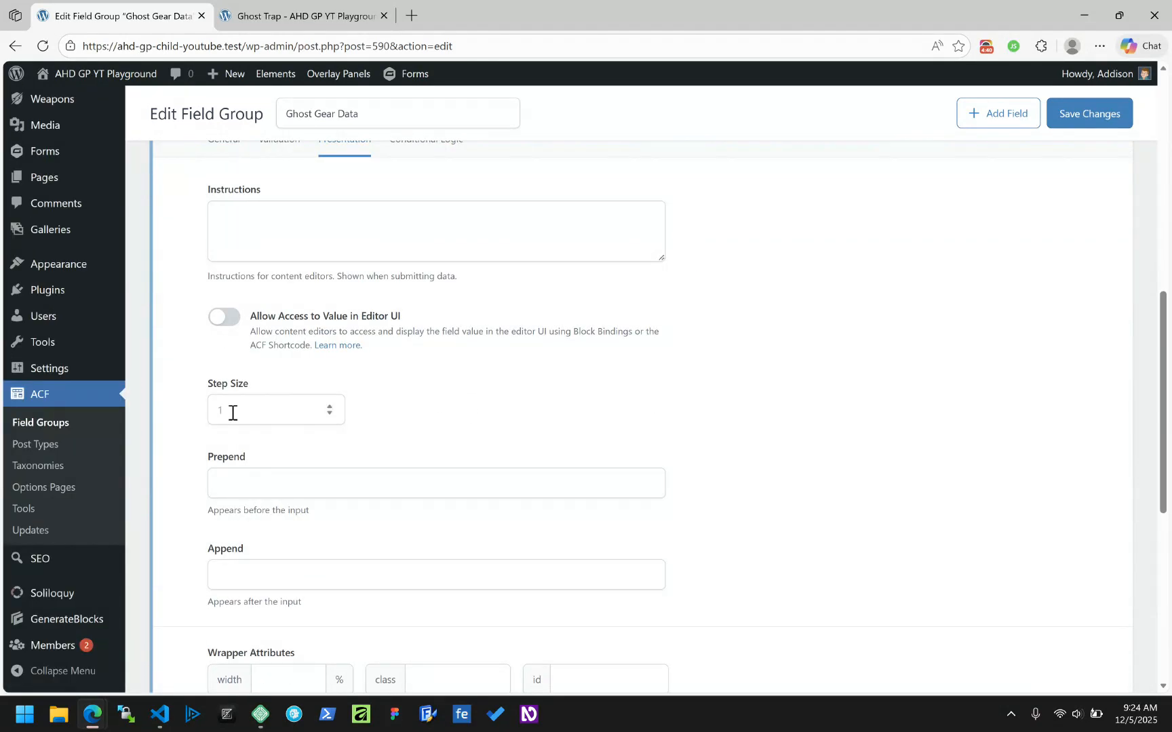
scroll(266, 419, "down", 2)
scroll(267, 419, "up", 3)
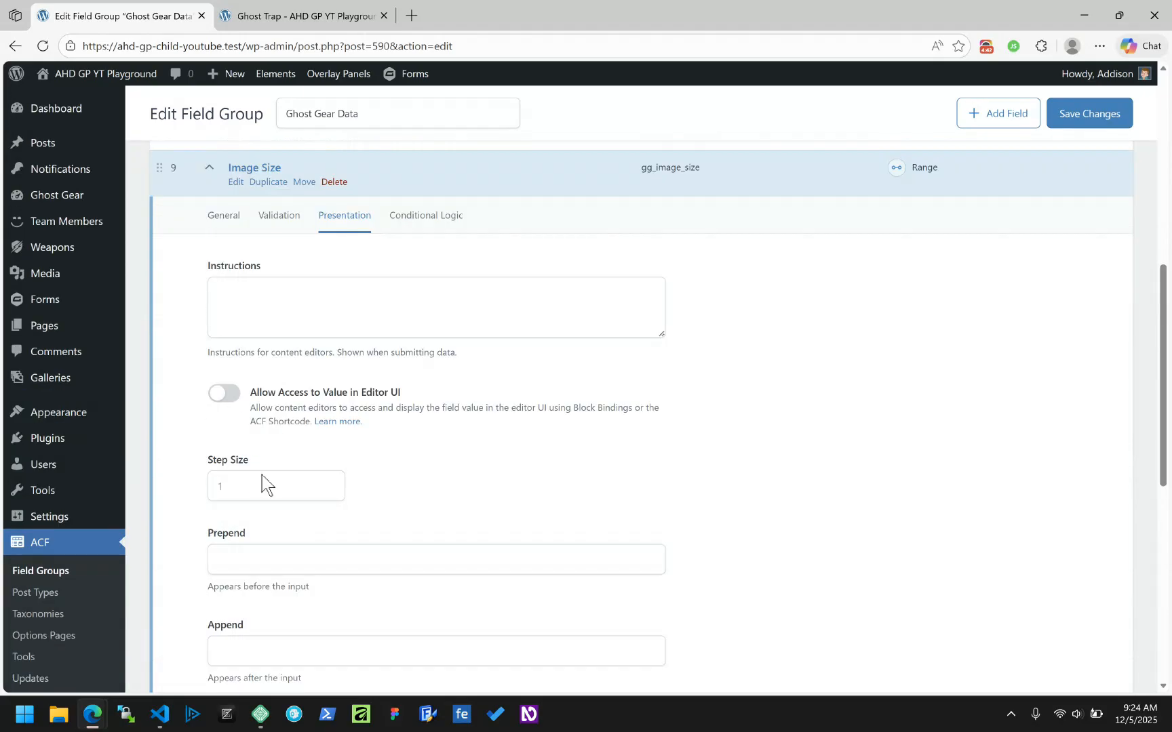
left_click(434, 220)
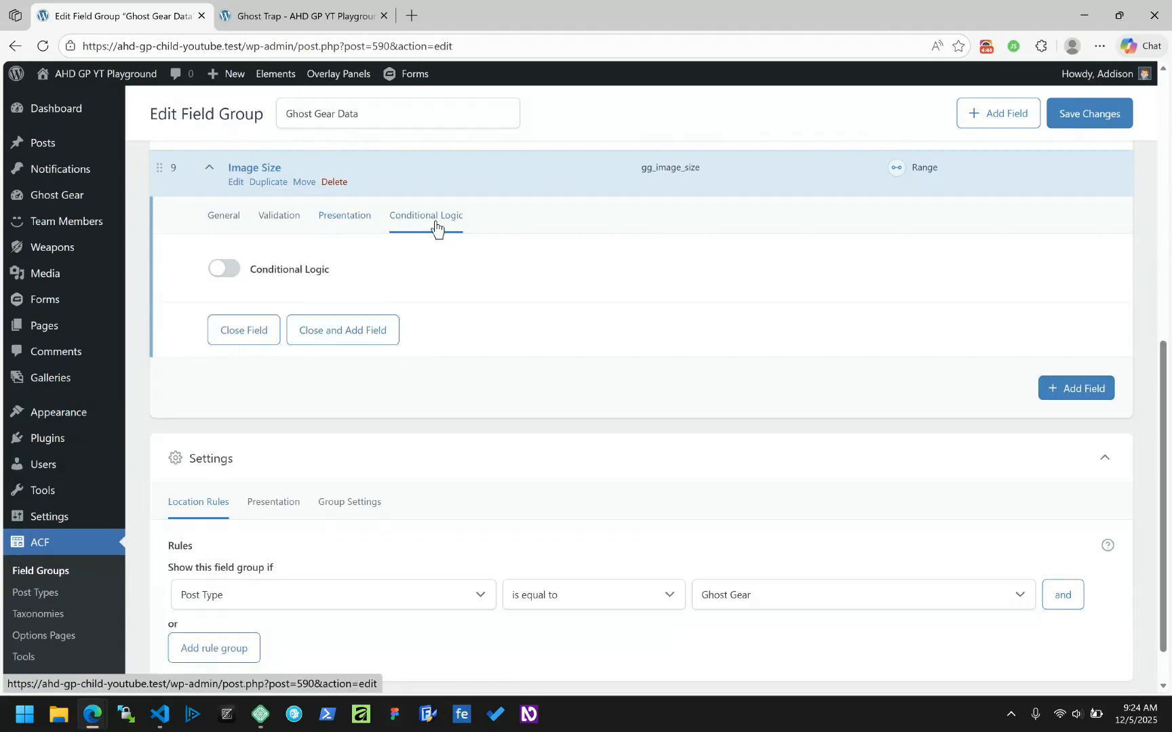
left_click(227, 219)
scroll(554, 350, "down", 1)
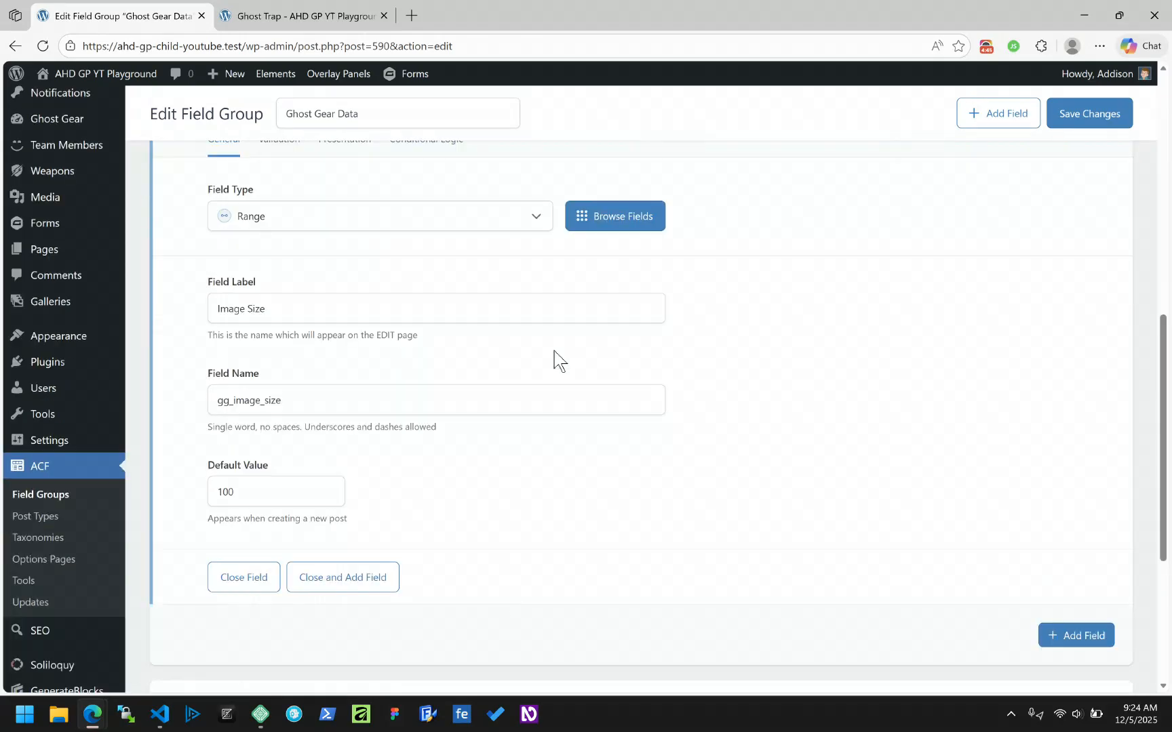
scroll(690, 508, "up", 1)
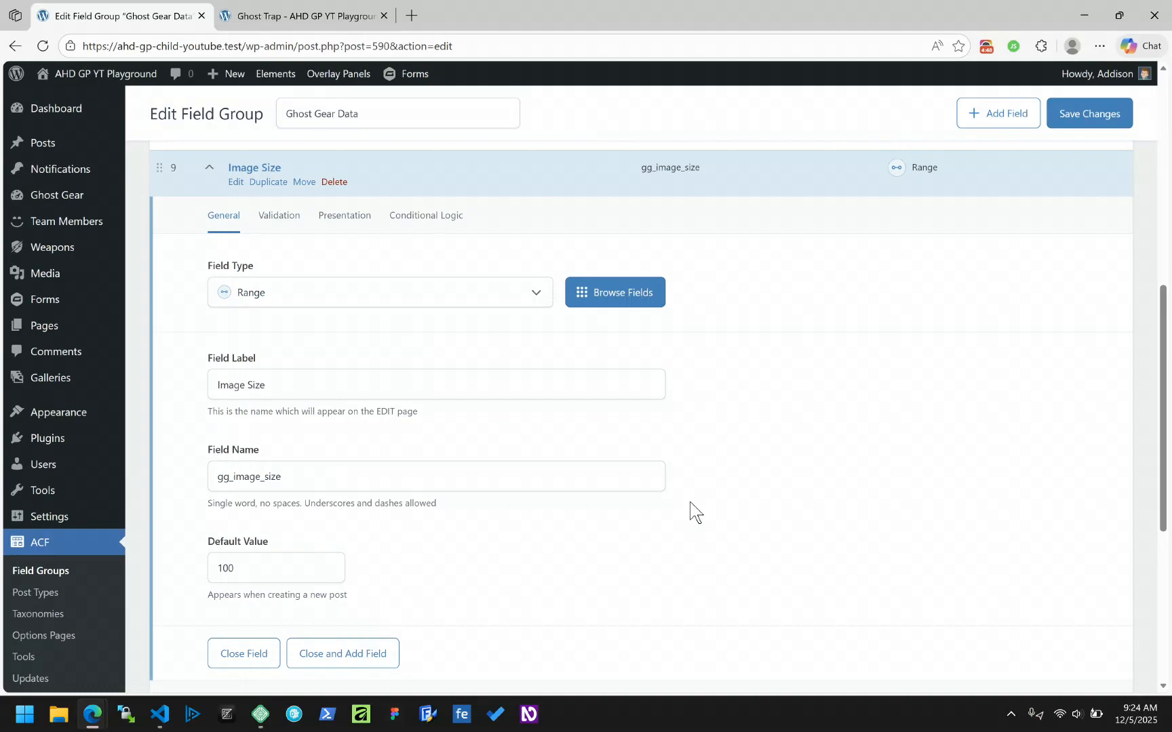
scroll(690, 509, "down", 2)
left_click(1082, 558)
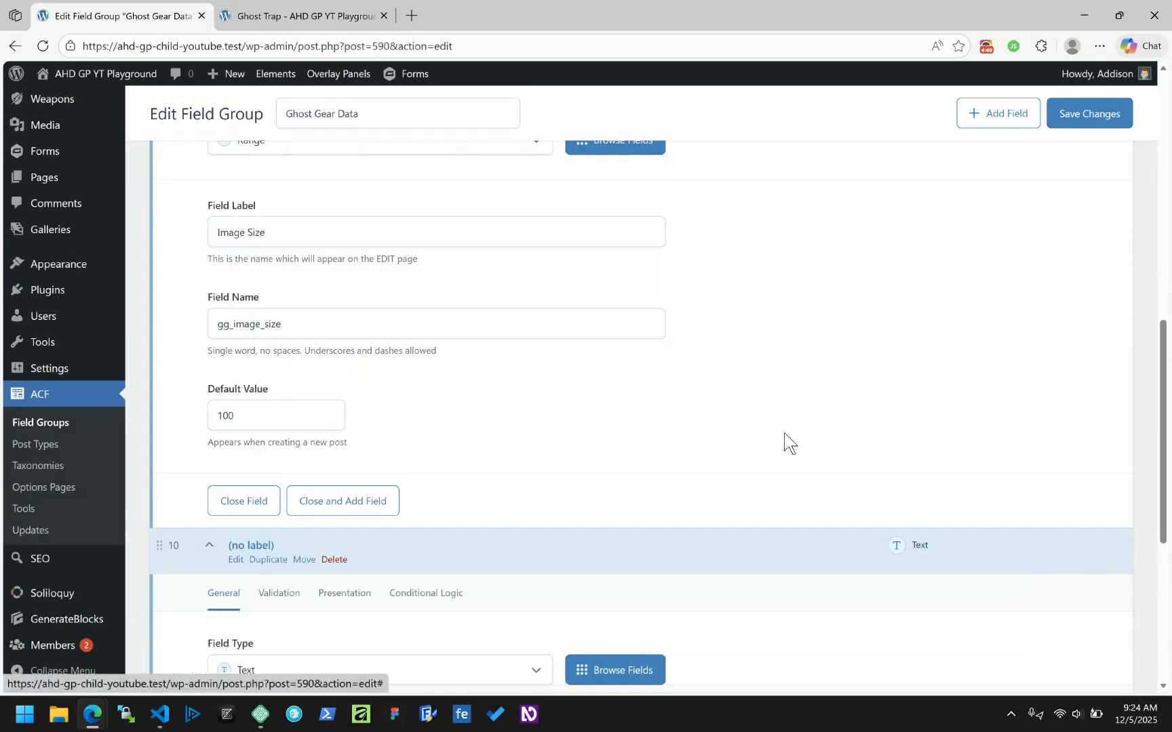
left_click(339, 564)
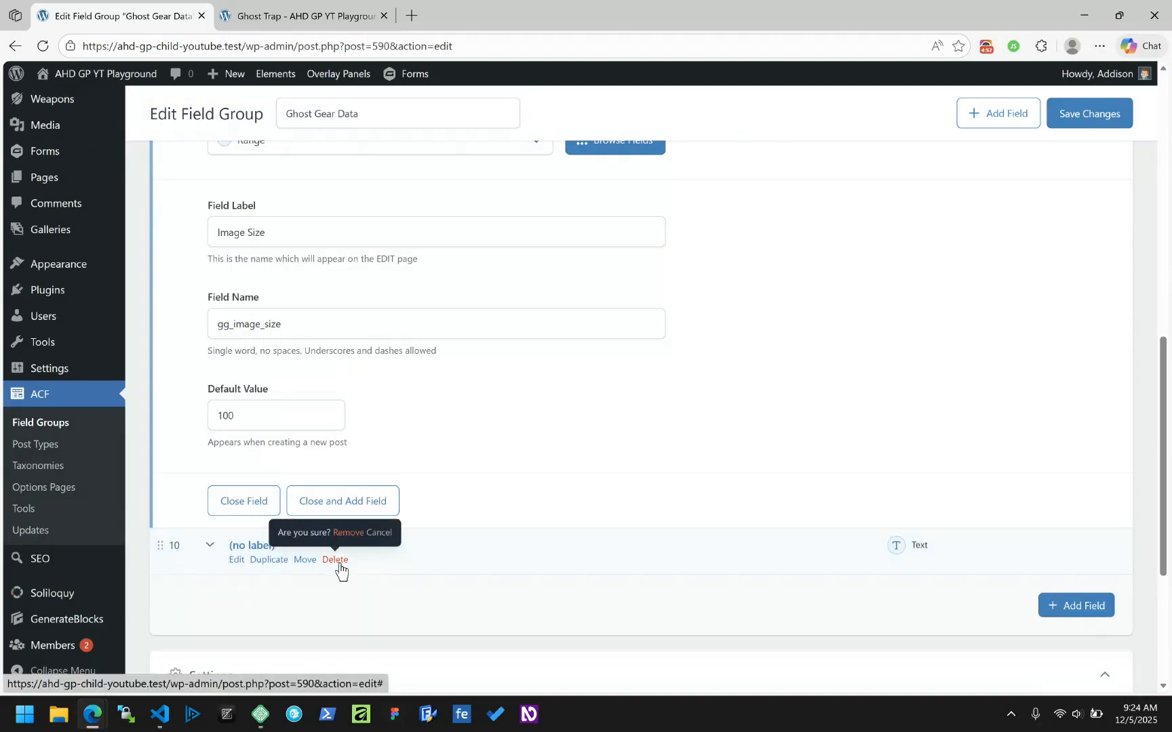
left_click(348, 533)
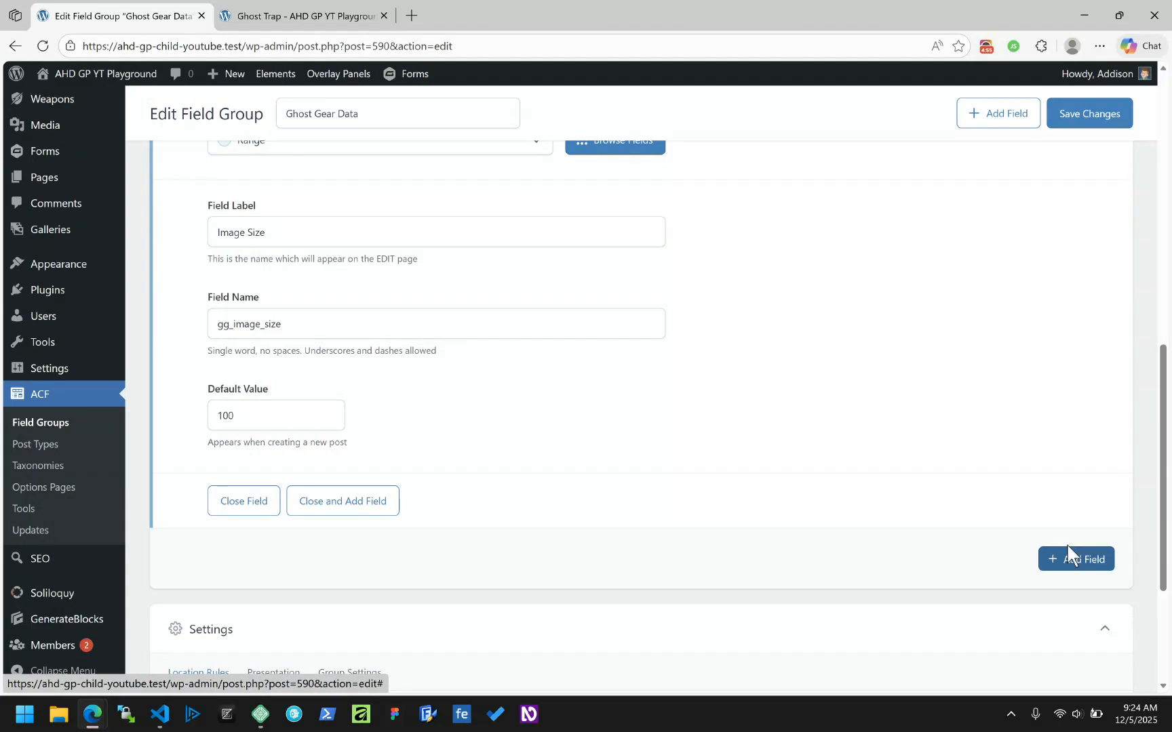
Step: Save the Ghost Gear Data field group and open the Ghost Gear Single Template element for editing
scroll(950, 501, "up", 3)
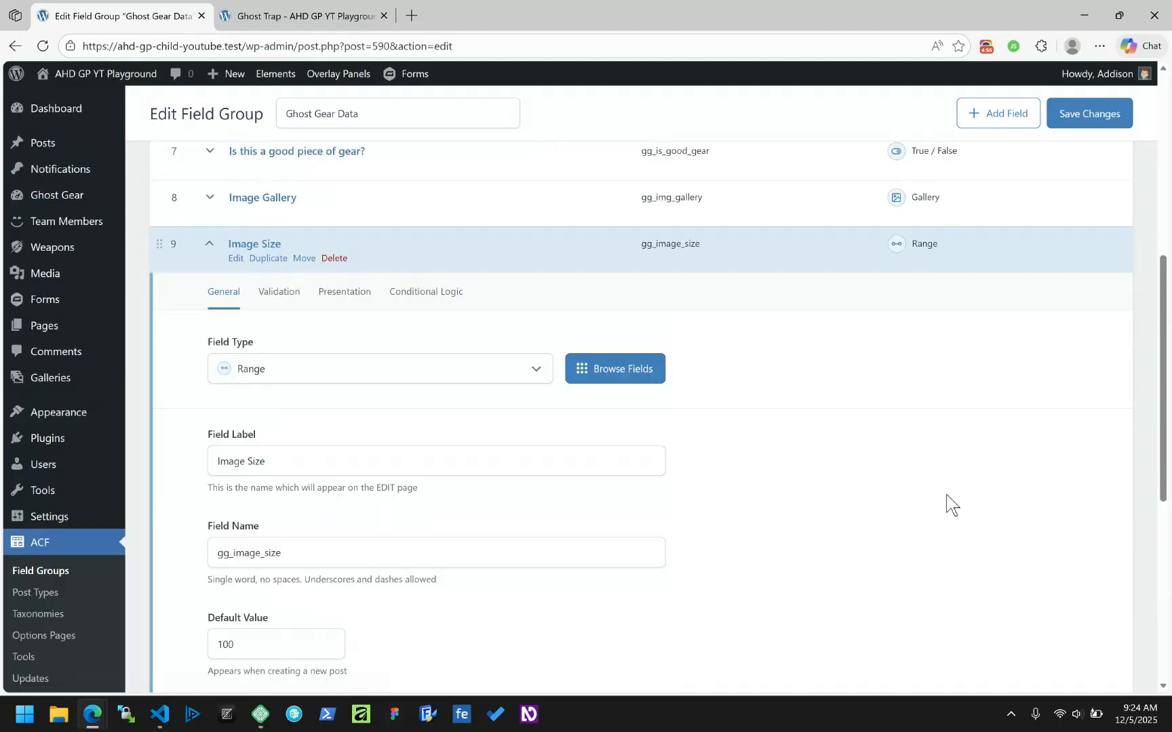
left_click(1096, 113)
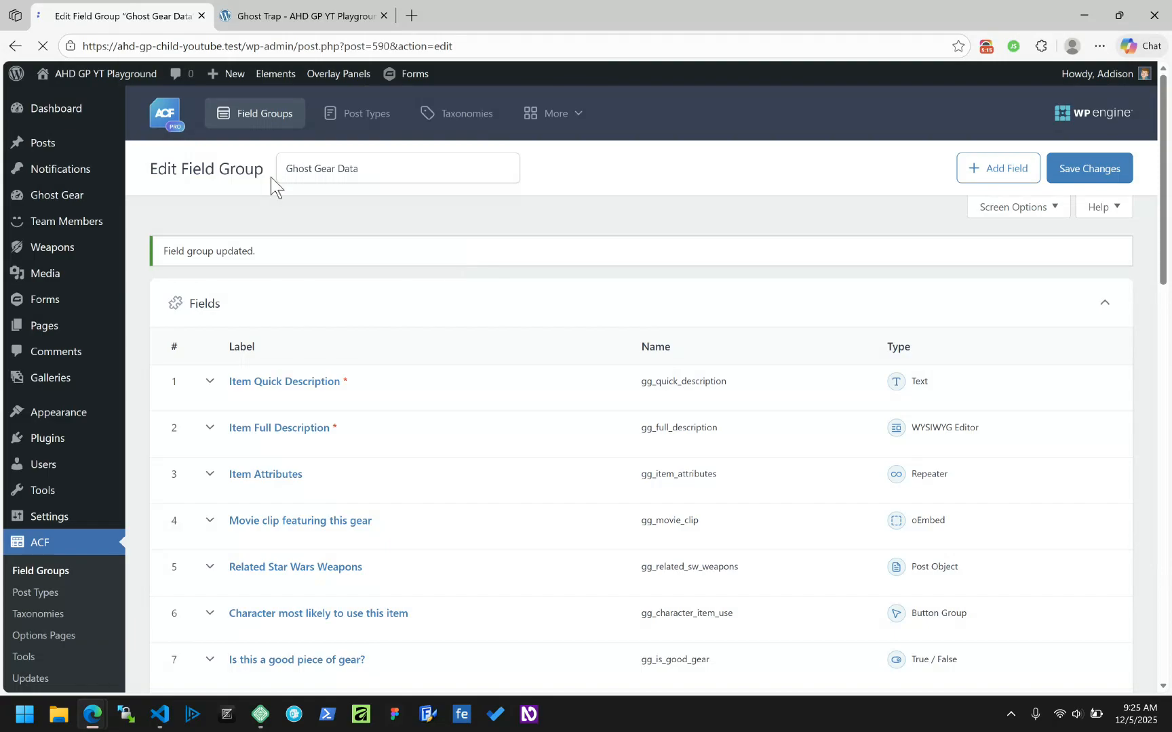
mouse_move(245, 84)
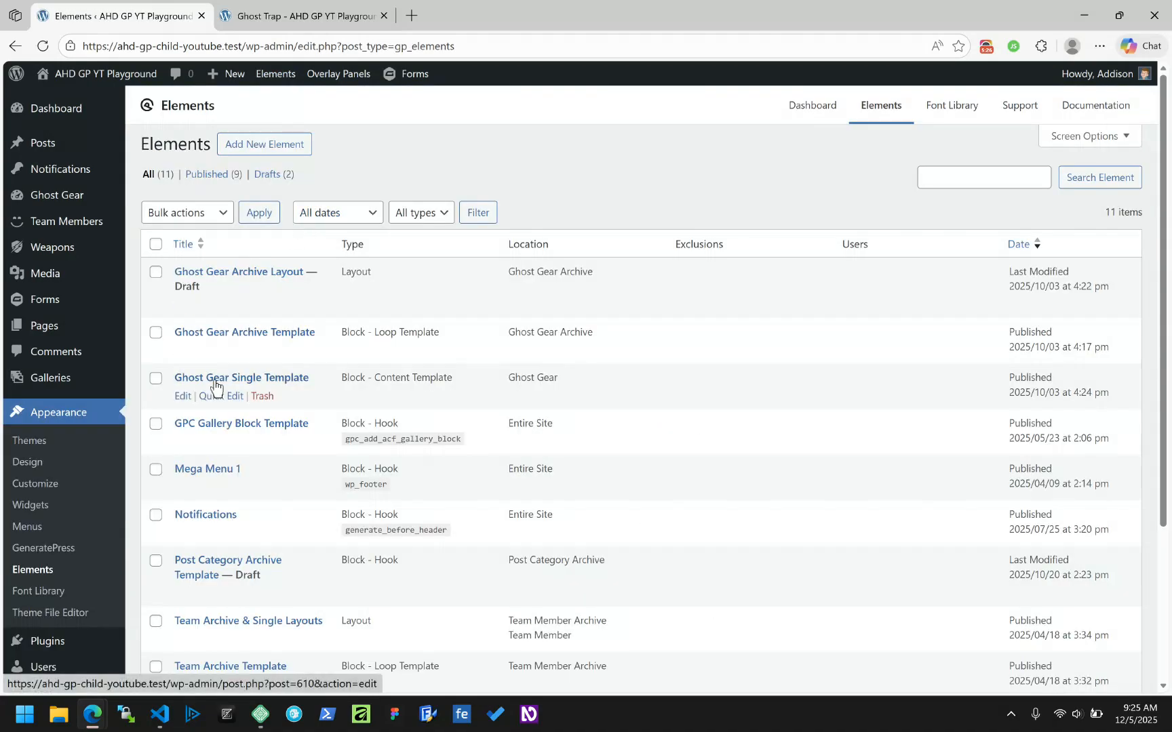
left_click(243, 381)
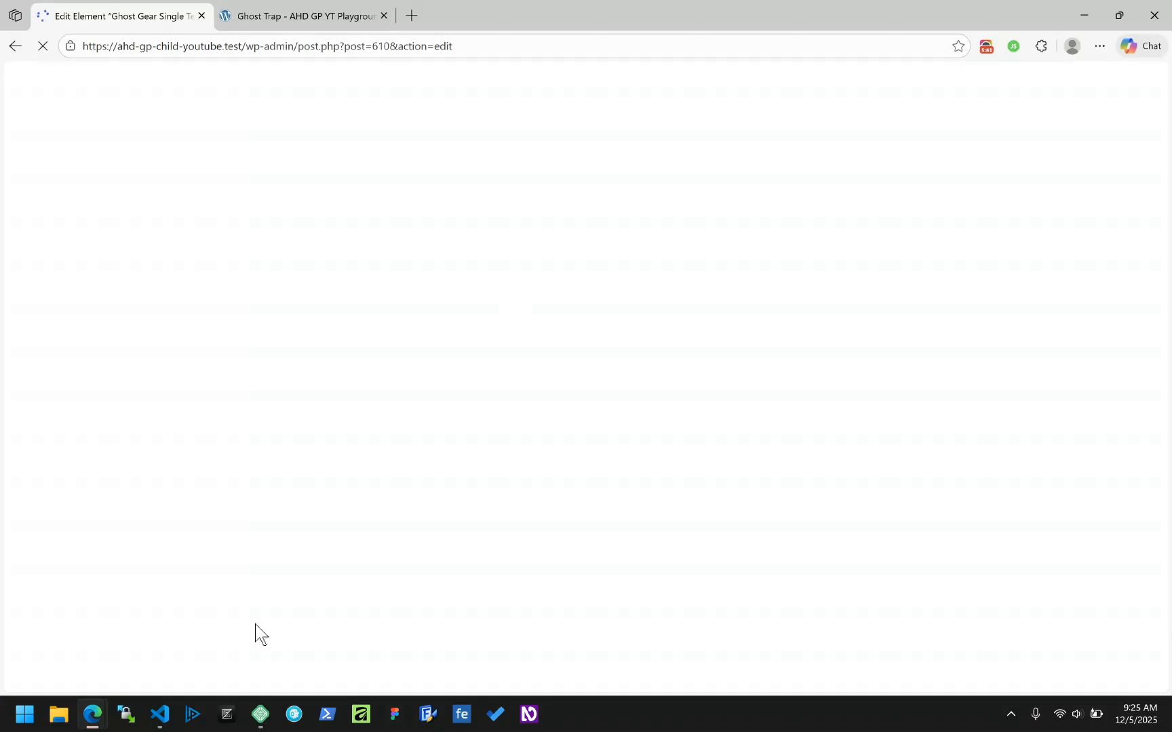
mouse_move(256, 719)
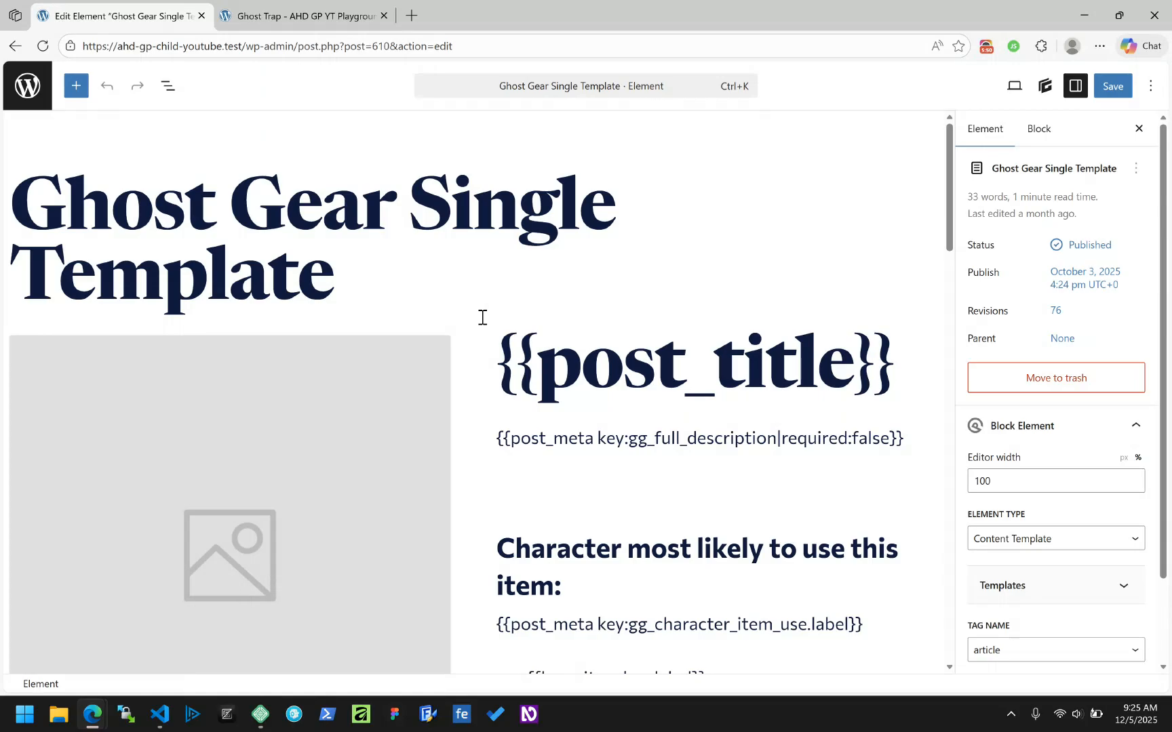
Step: Change the field in the template's meta value shortcode to gg_image_size, save the element and return to the Elements list
scroll(481, 316, "down", 2)
scroll(482, 317, "down", 15)
scroll(483, 324, "up", 3)
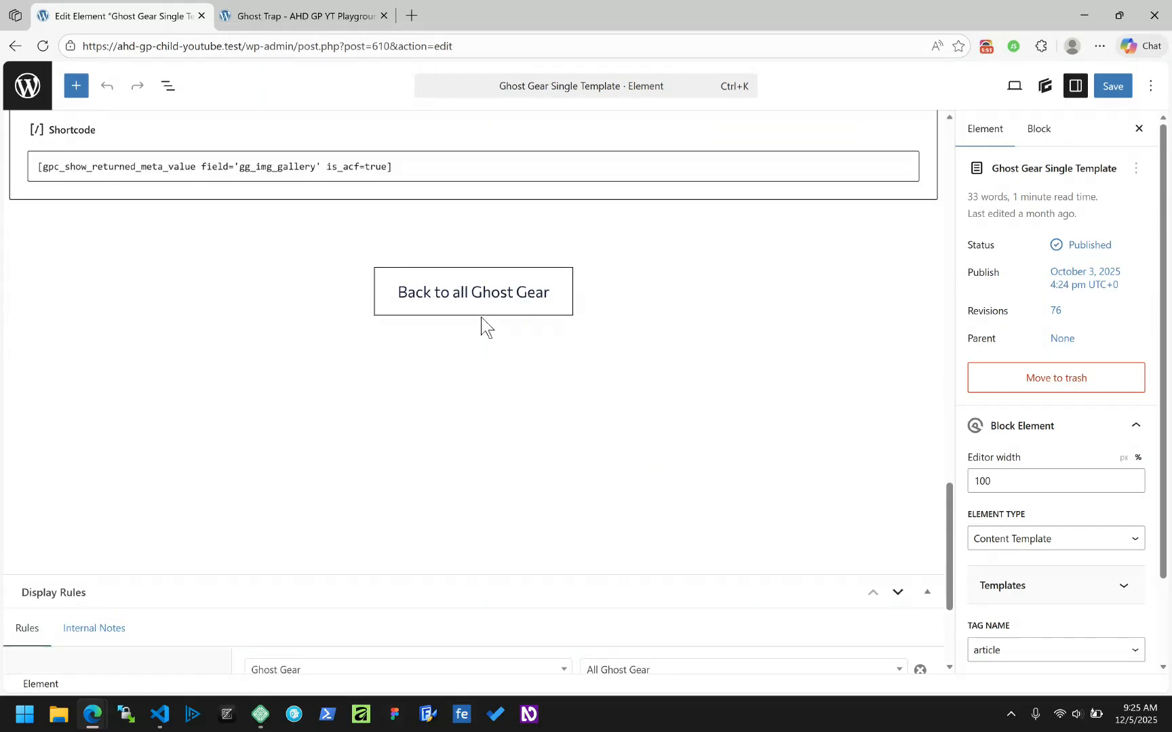
double_click(272, 381)
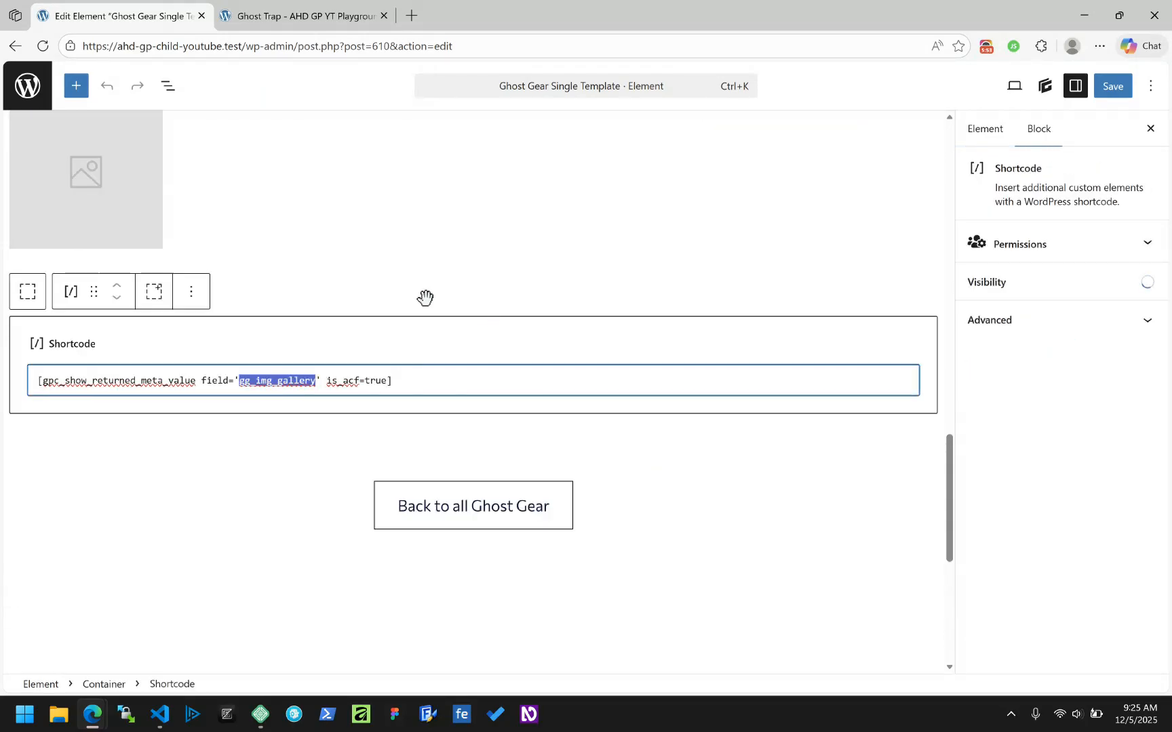
type("gg_")
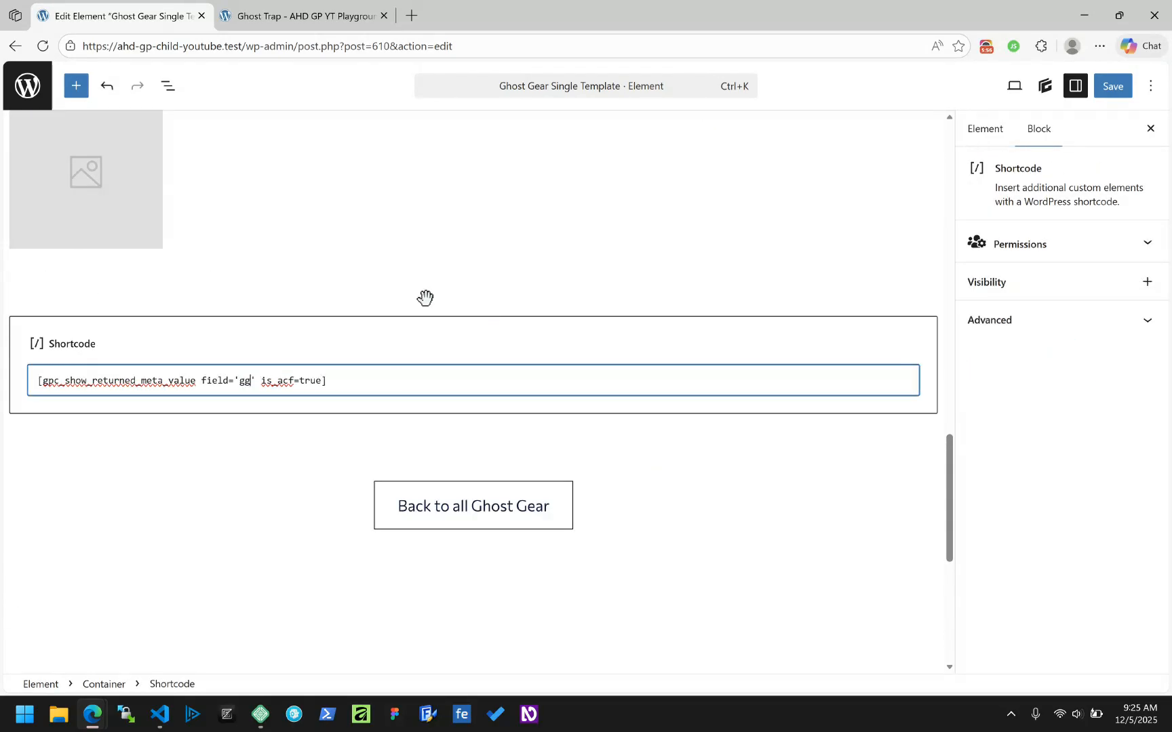
type("image_")
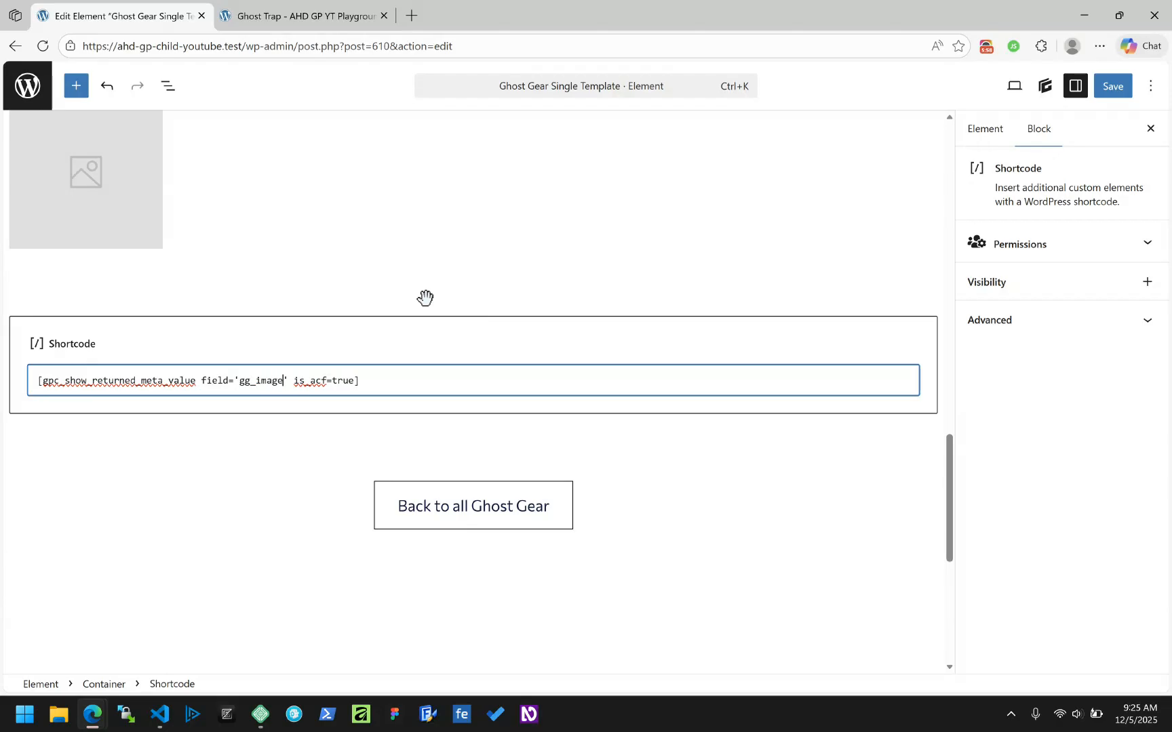
type("size")
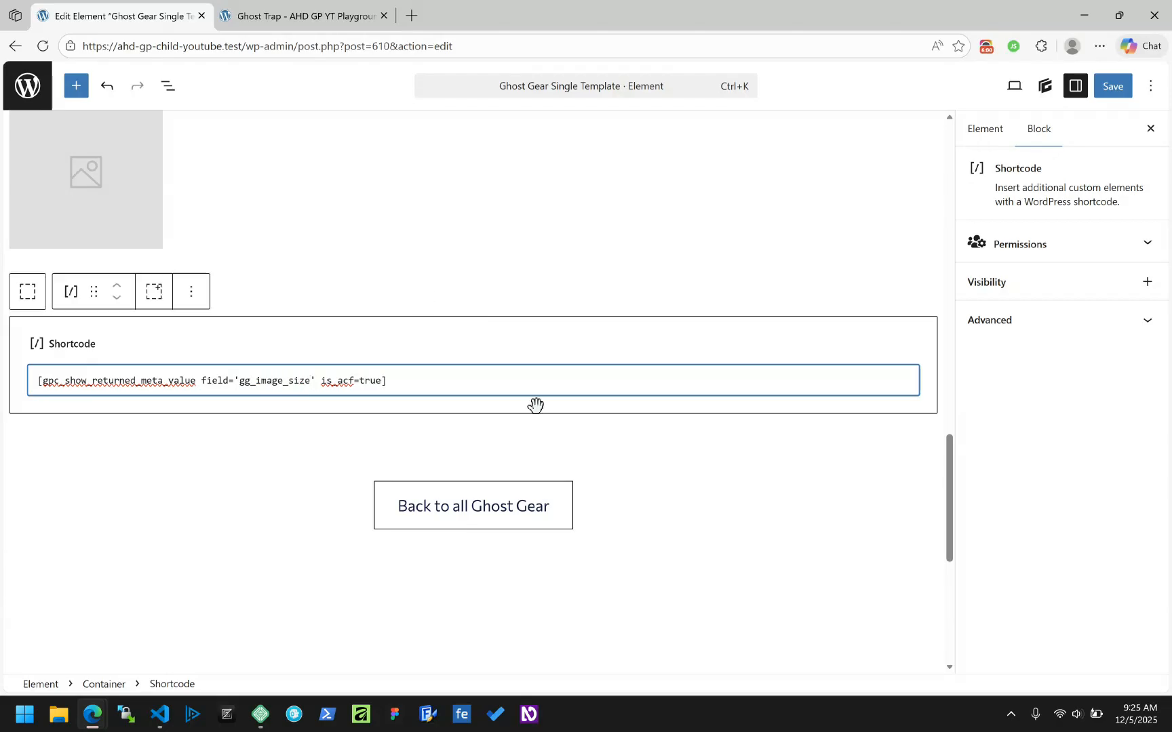
left_click(1109, 99)
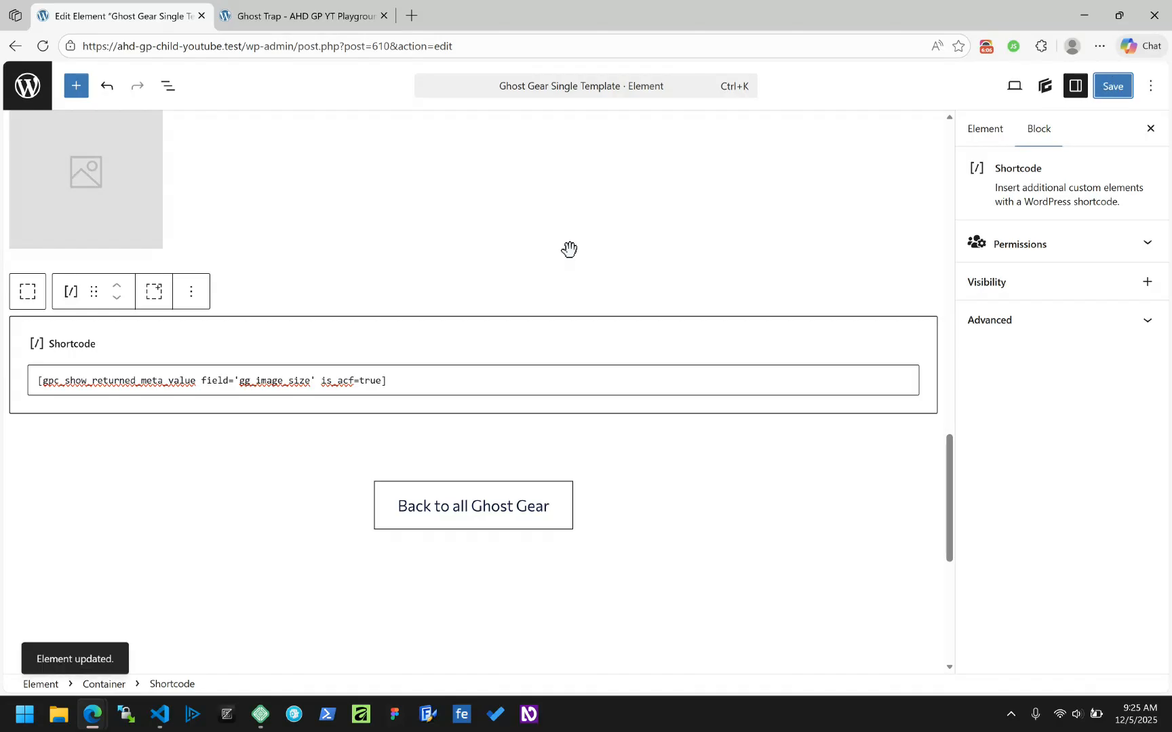
left_click(22, 86)
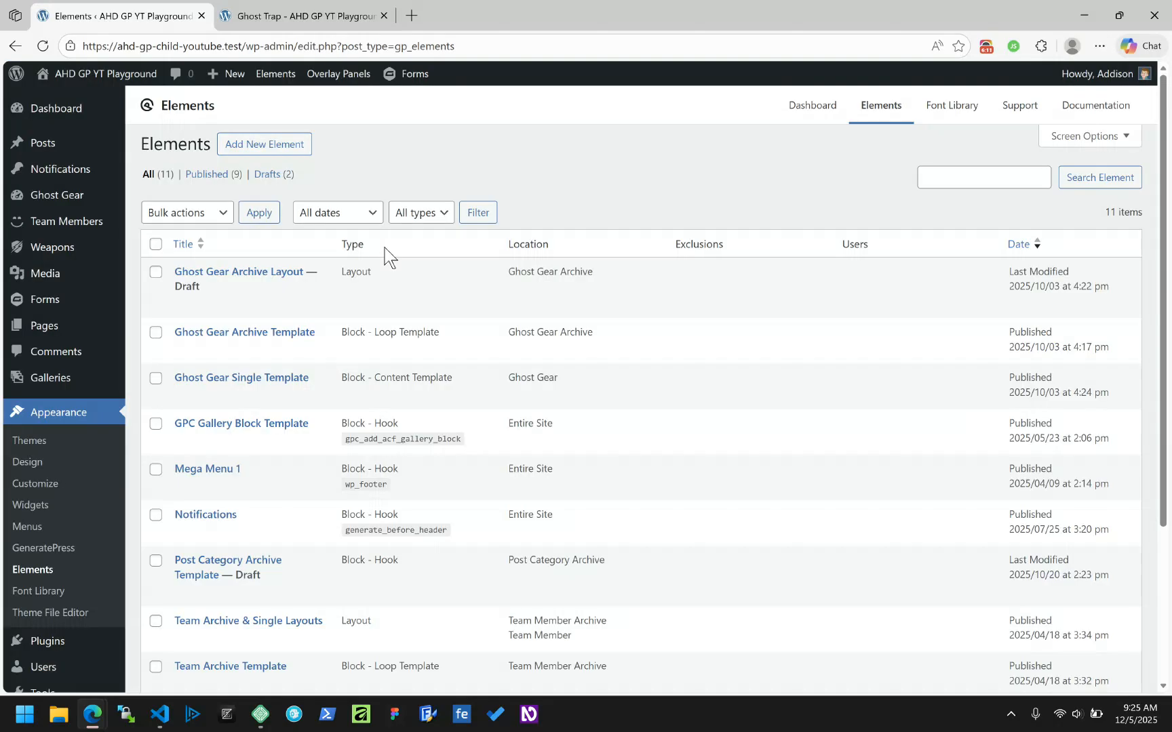
Step: Reload the Ghost Trap page and check the shortcode output below the image gallery
left_click(305, 13)
left_click(52, 48)
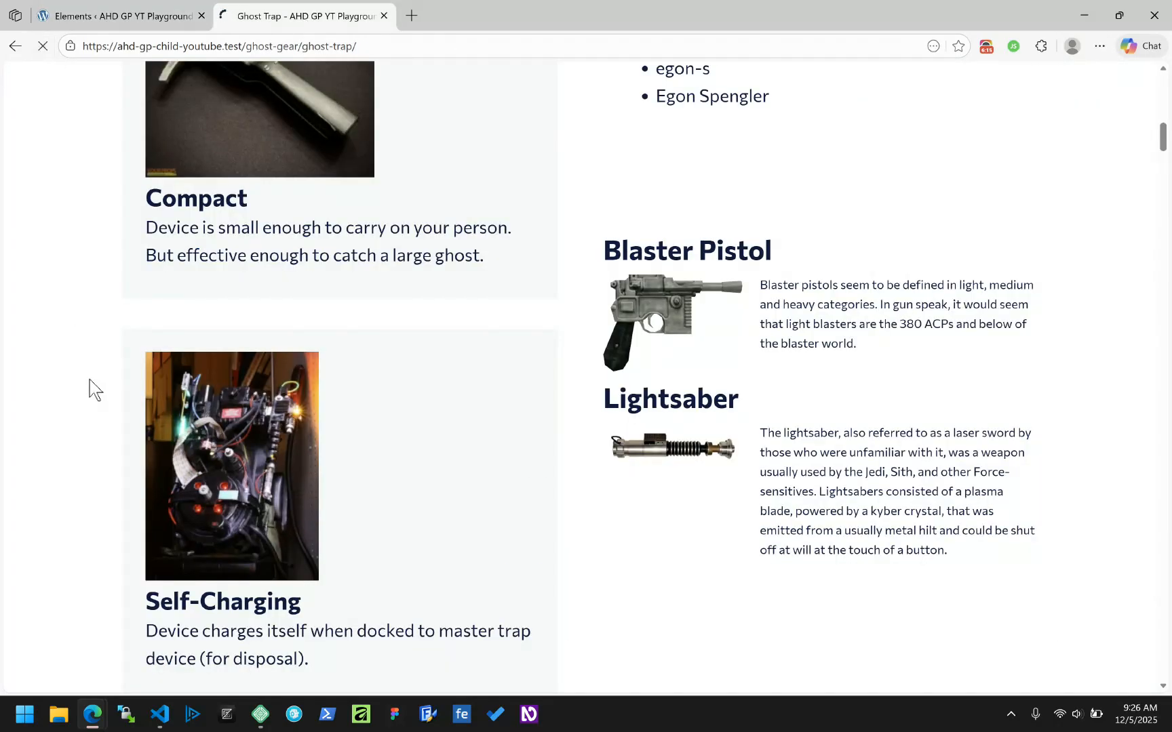
scroll(109, 434, "down", 6)
scroll(112, 437, "down", 3)
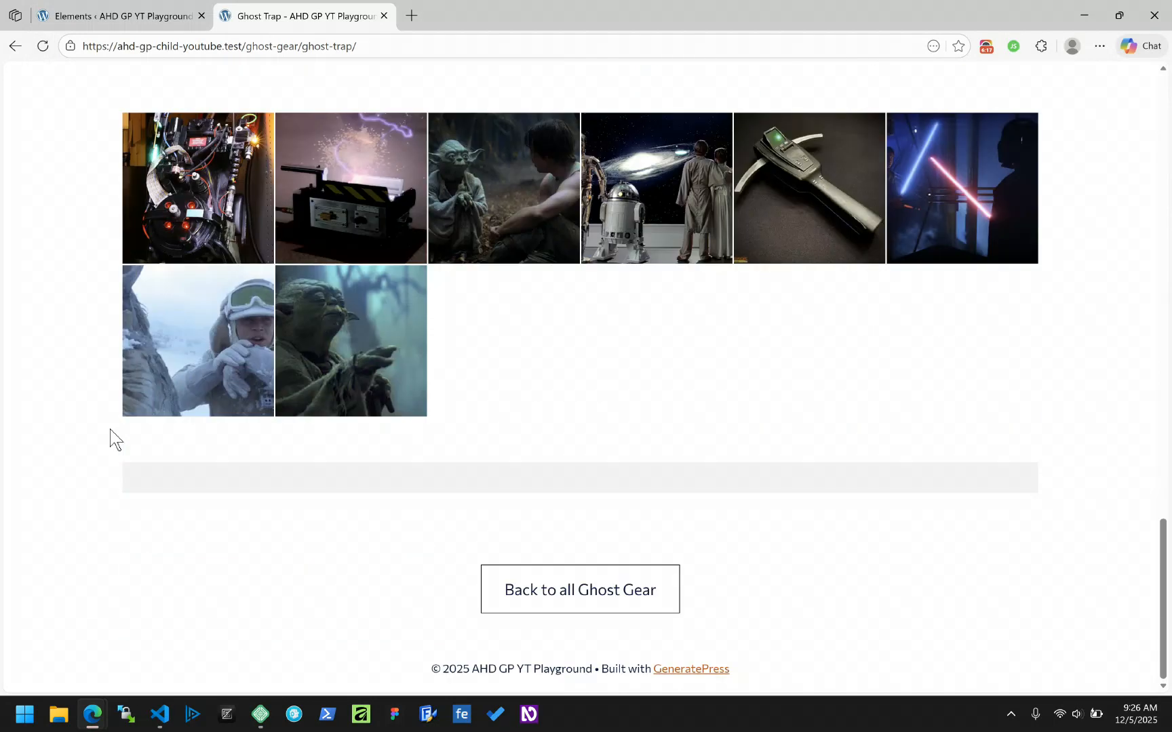
Step: Edit the Ghost Trap gear item, set its Image Size range to 80 and update the post
left_click(105, 14)
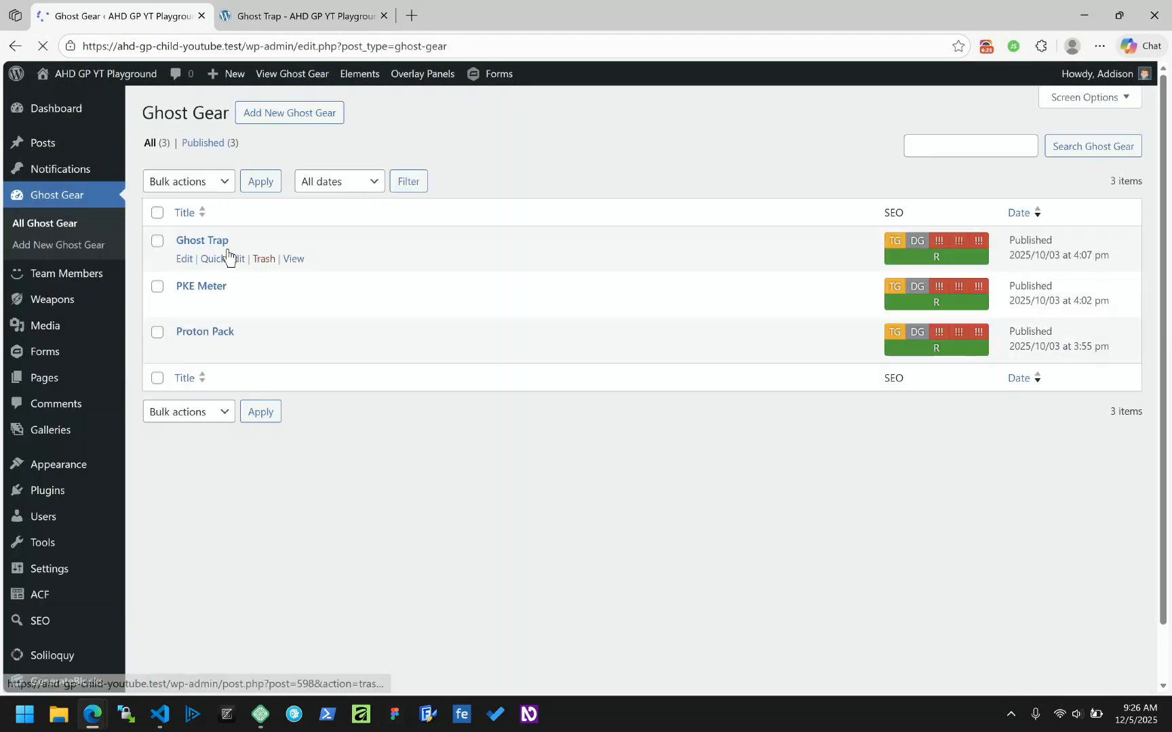
left_click(215, 240)
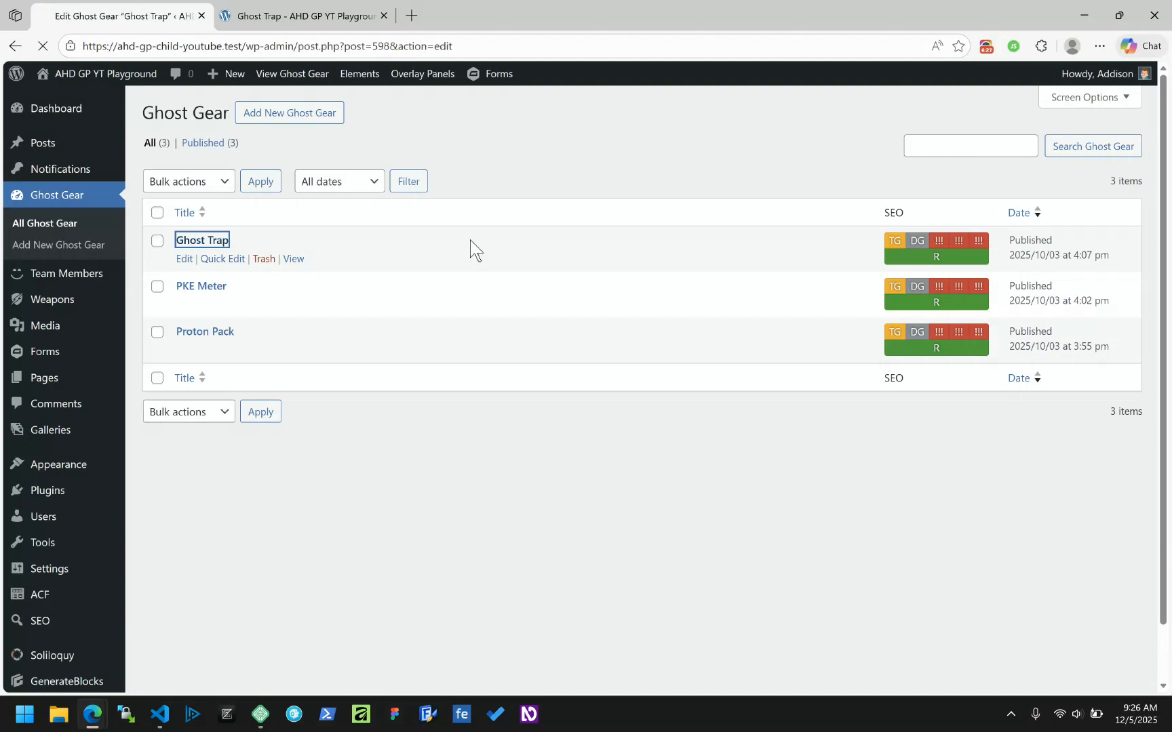
scroll(388, 292, "down", 3)
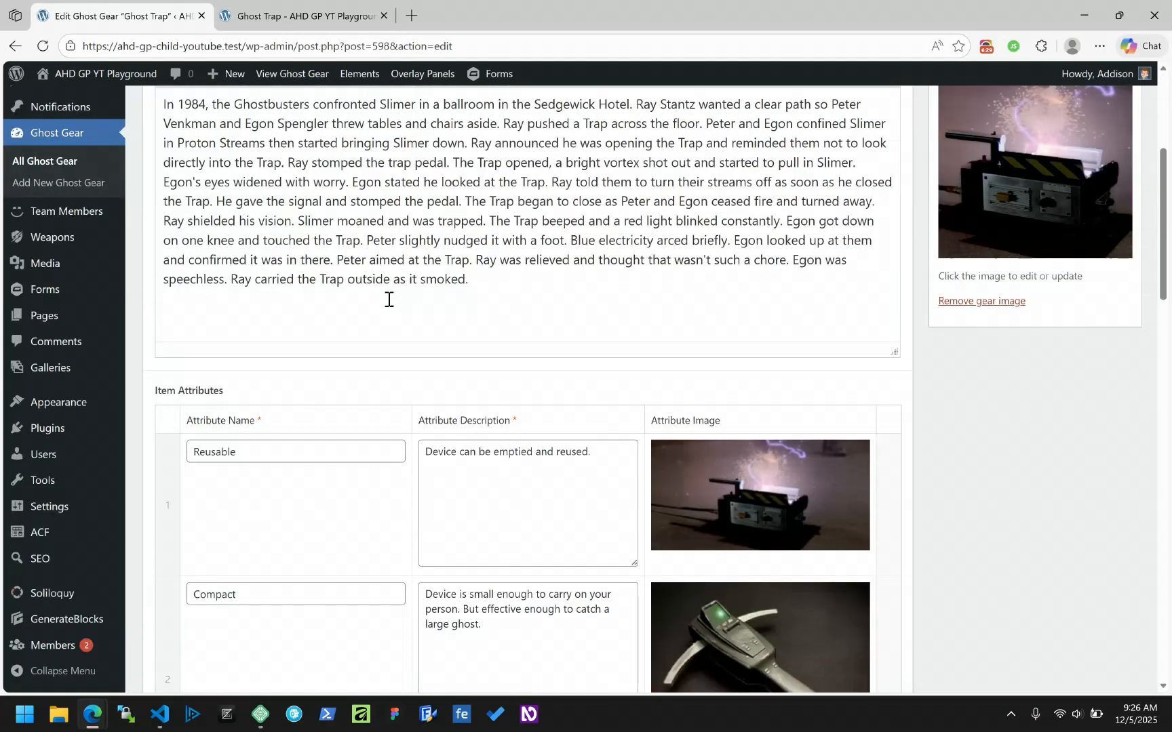
scroll(388, 299, "down", 15)
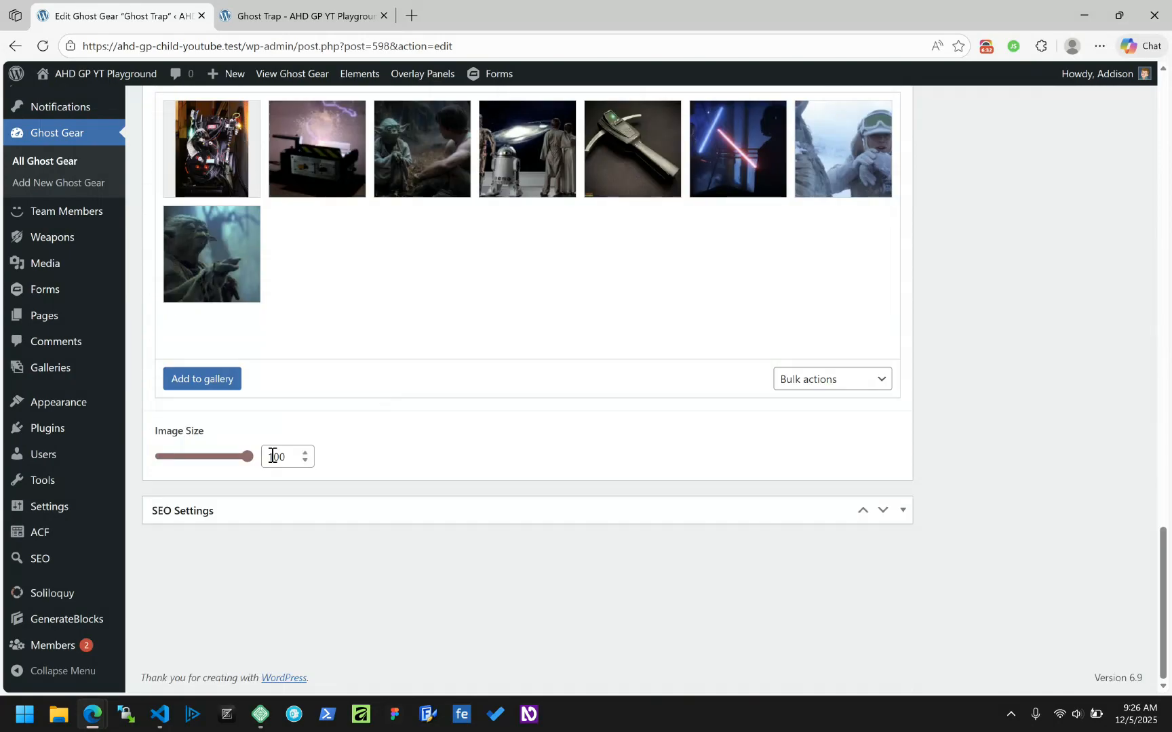
left_click_drag(248, 459, 214, 464)
scroll(636, 459, "up", 20)
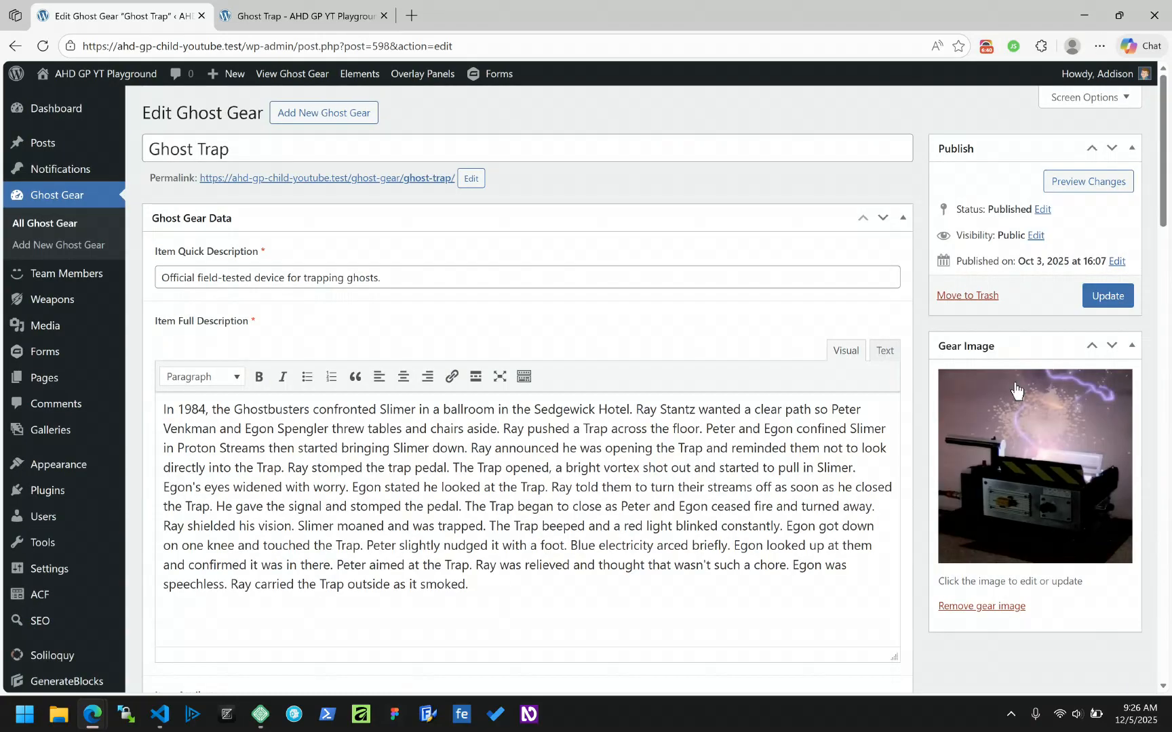
left_click(1112, 296)
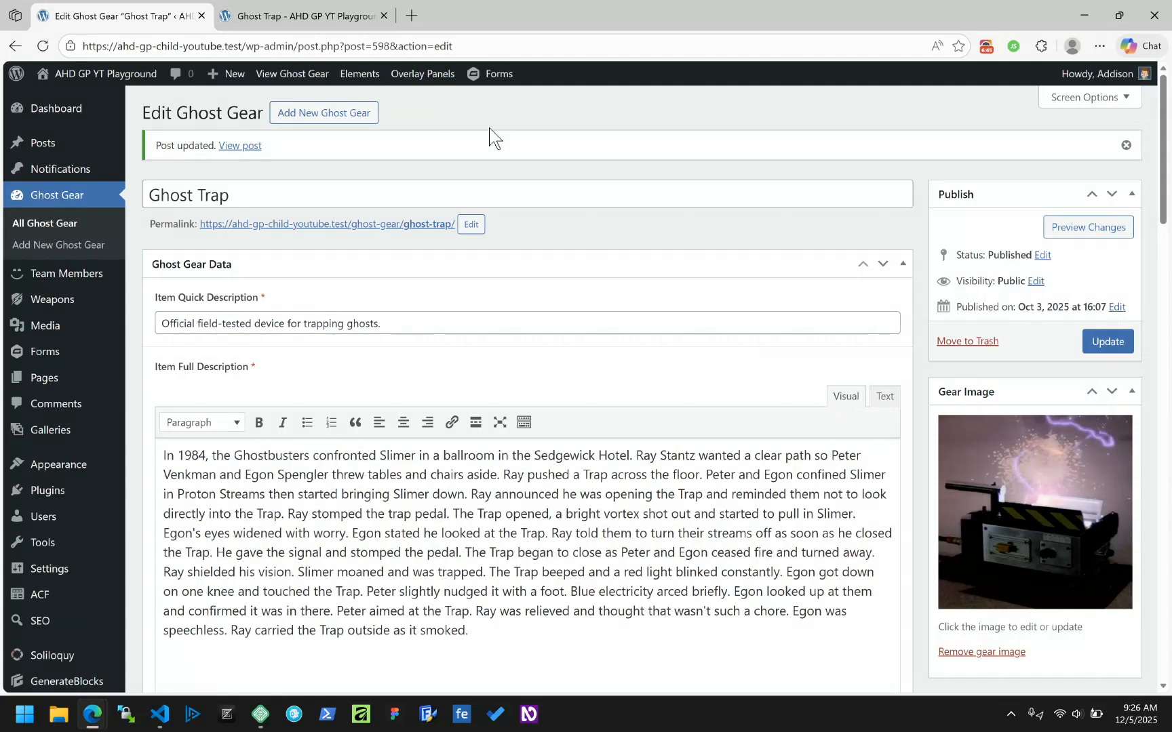
Step: Reload the Ghost Trap page to check the image size value below the gallery, and return to the post editor
left_click(276, 8)
left_click(45, 47)
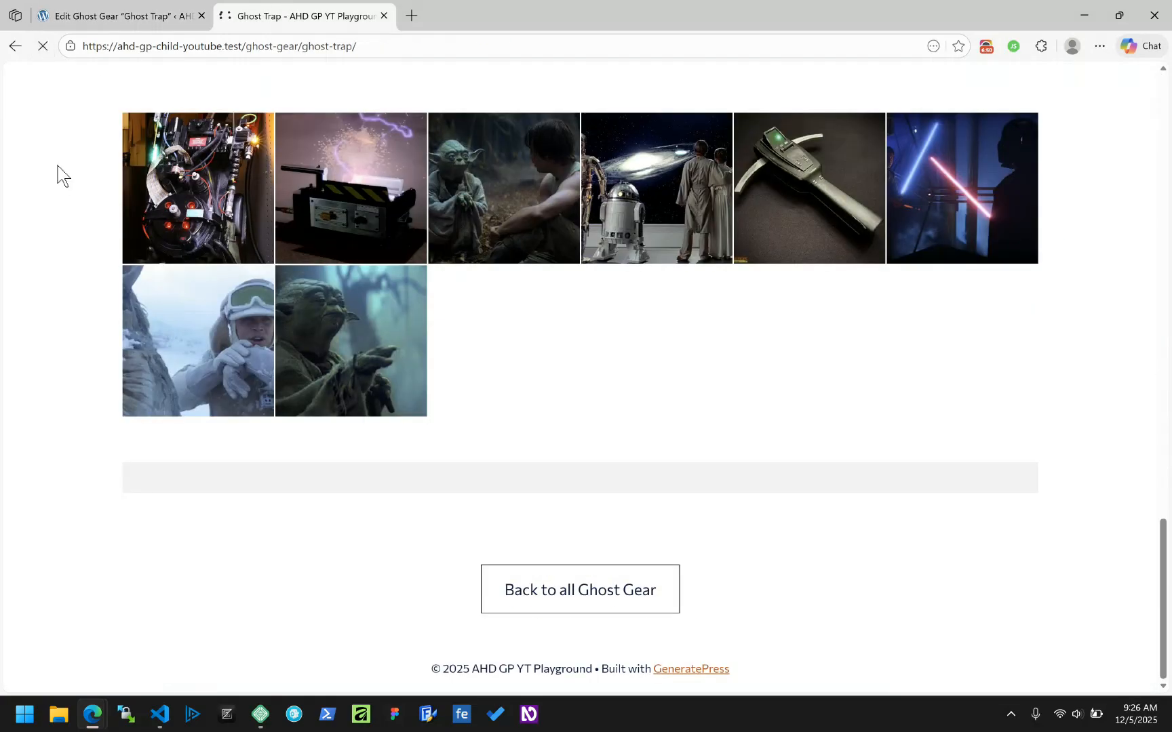
double_click(146, 489)
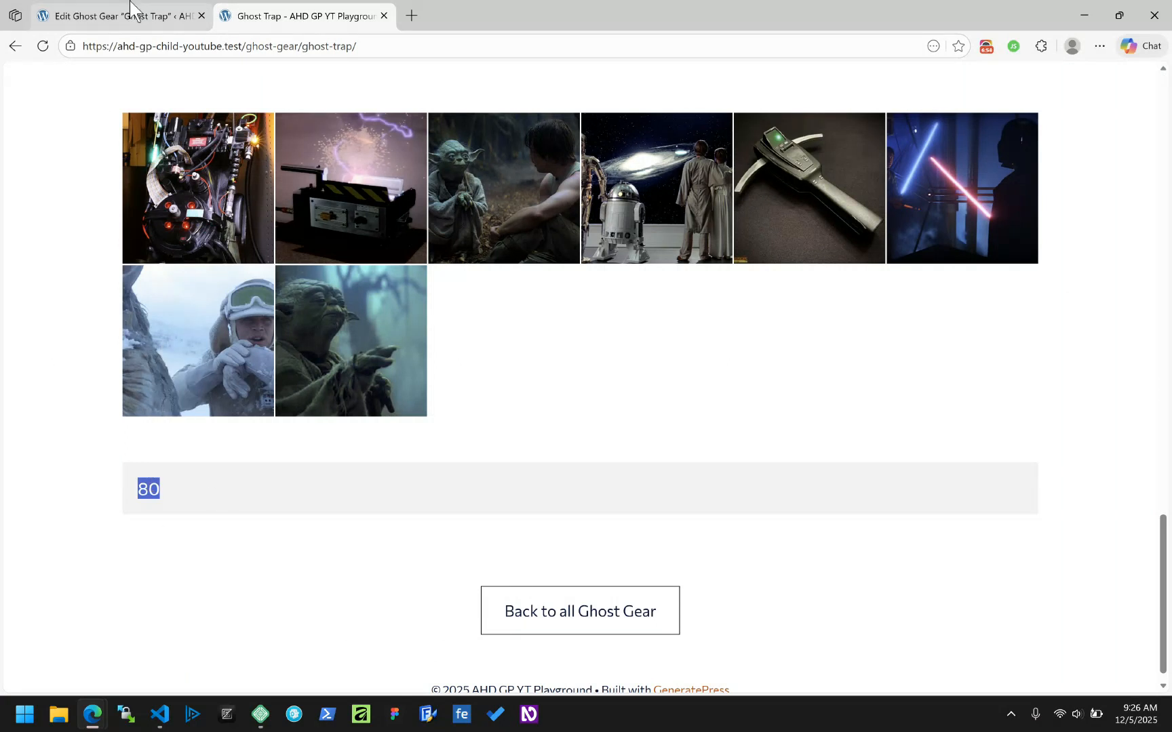
left_click(115, 16)
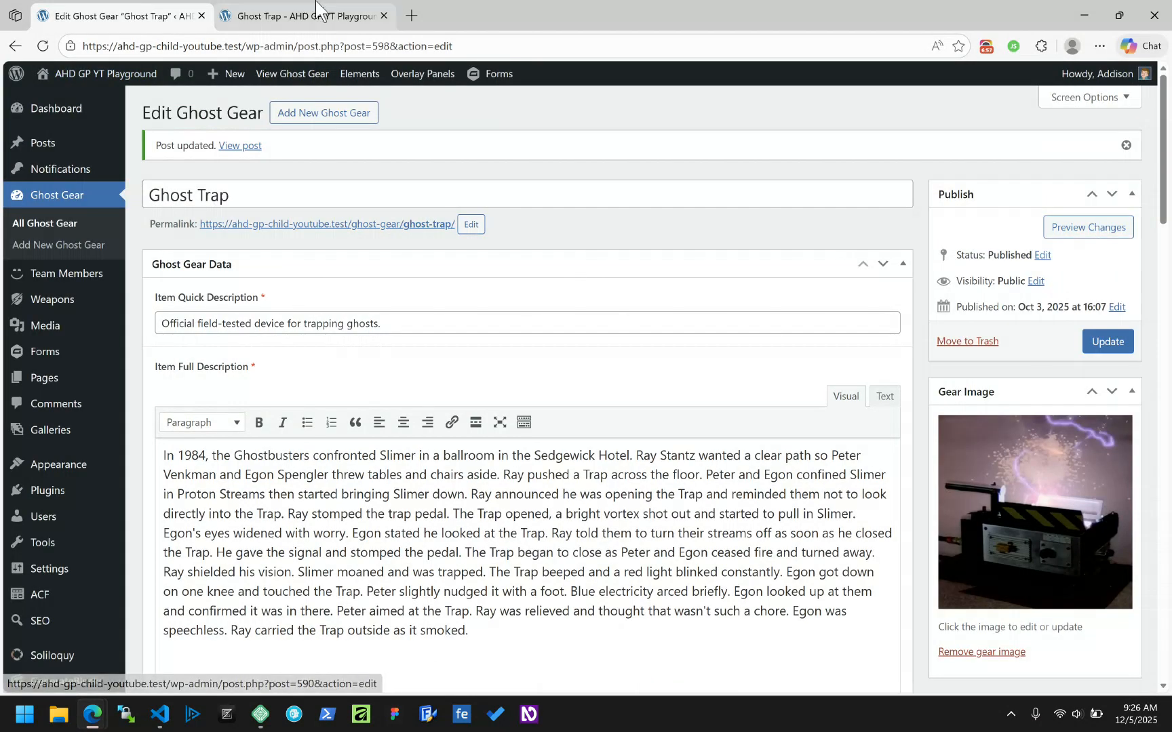
Step: Check the main image on the Ghost Trap page and open the Ghost Gear Single Template element for editing
left_click(298, 15)
scroll(536, 149, "up", 15)
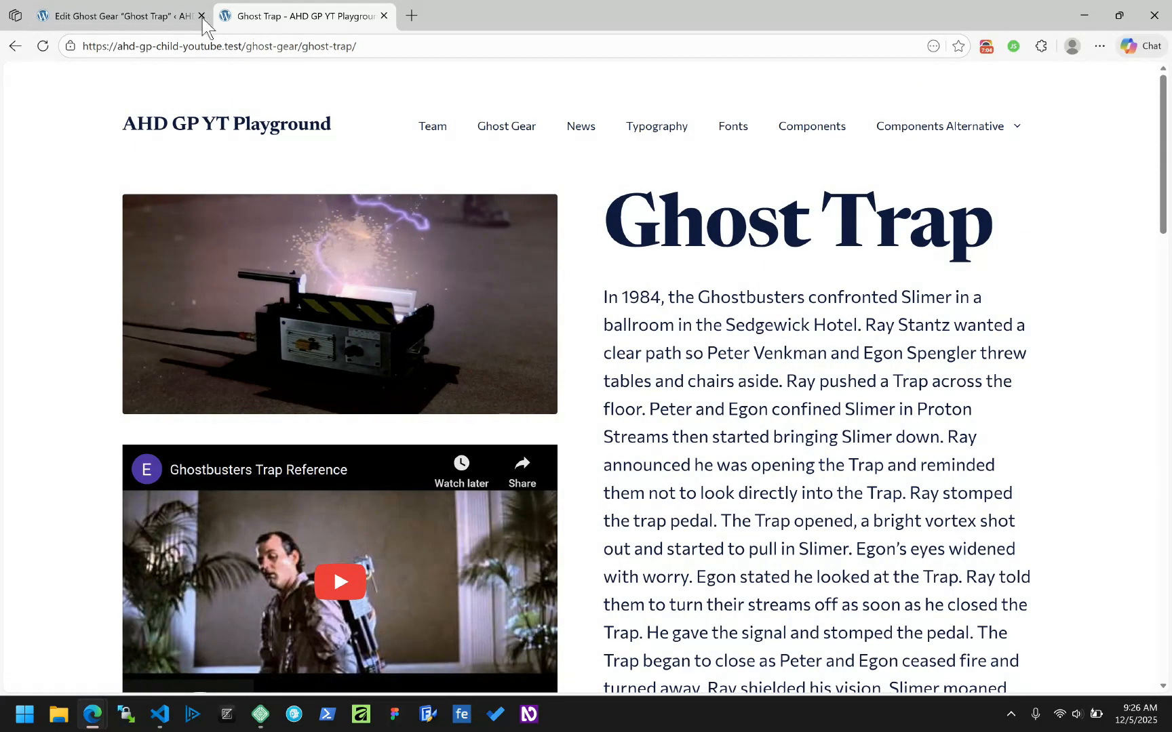
left_click(160, 15)
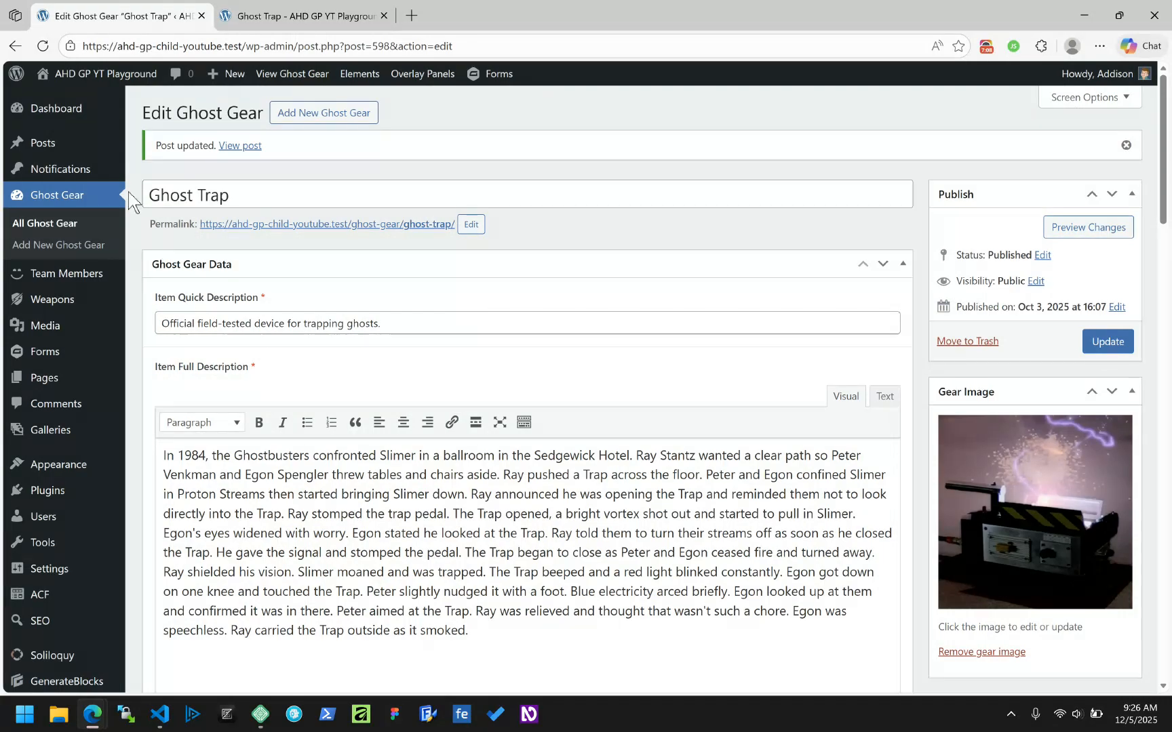
left_click(358, 76)
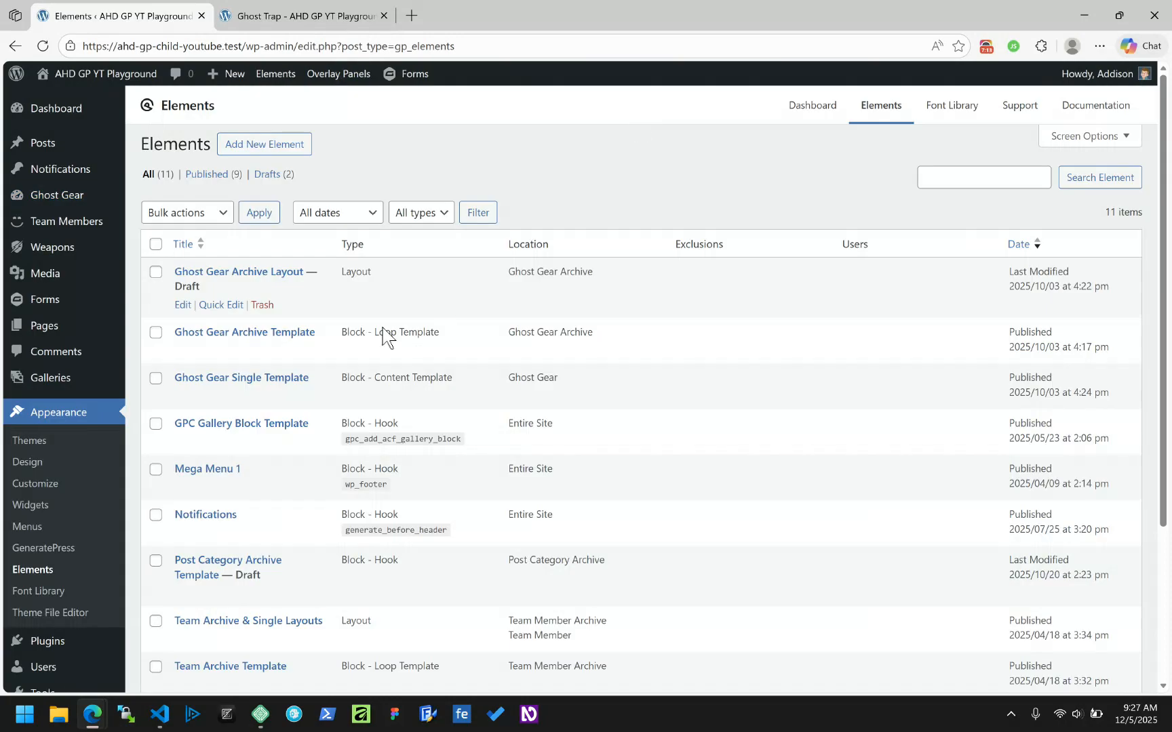
left_click(202, 379)
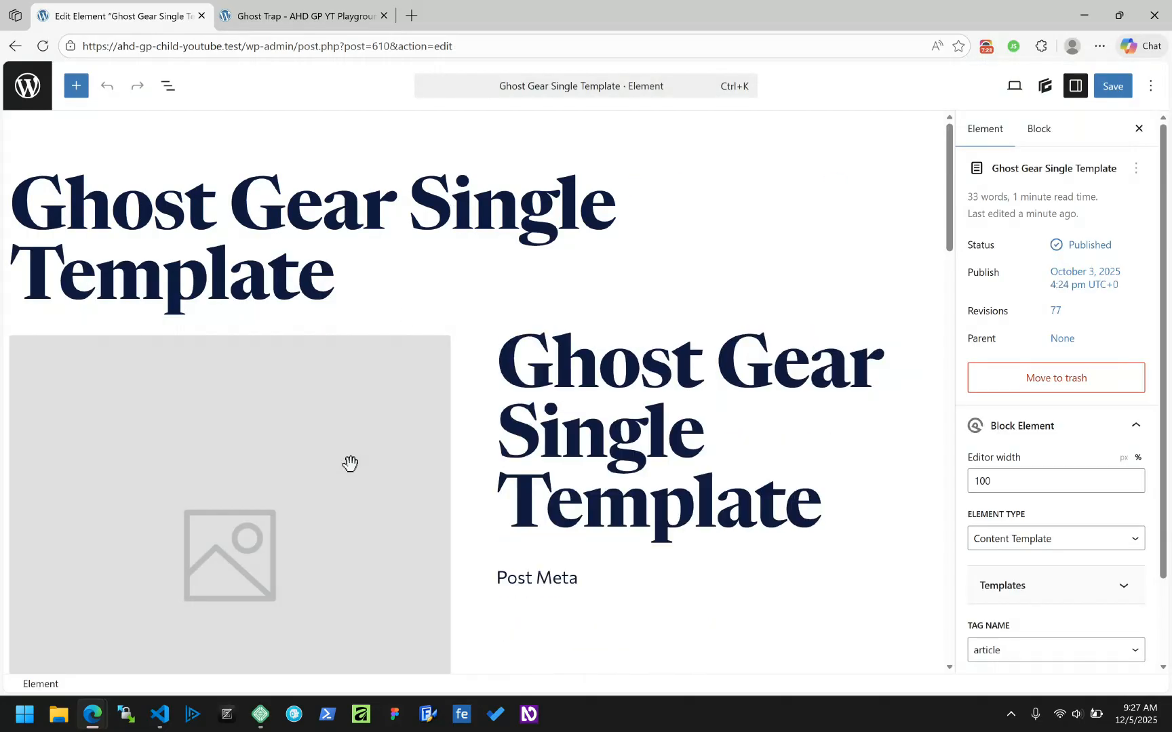
Step: Select the template's featured image block and expand its advanced settings to reach the HTML attributes
left_click(210, 427)
scroll(210, 427, "down", 2)
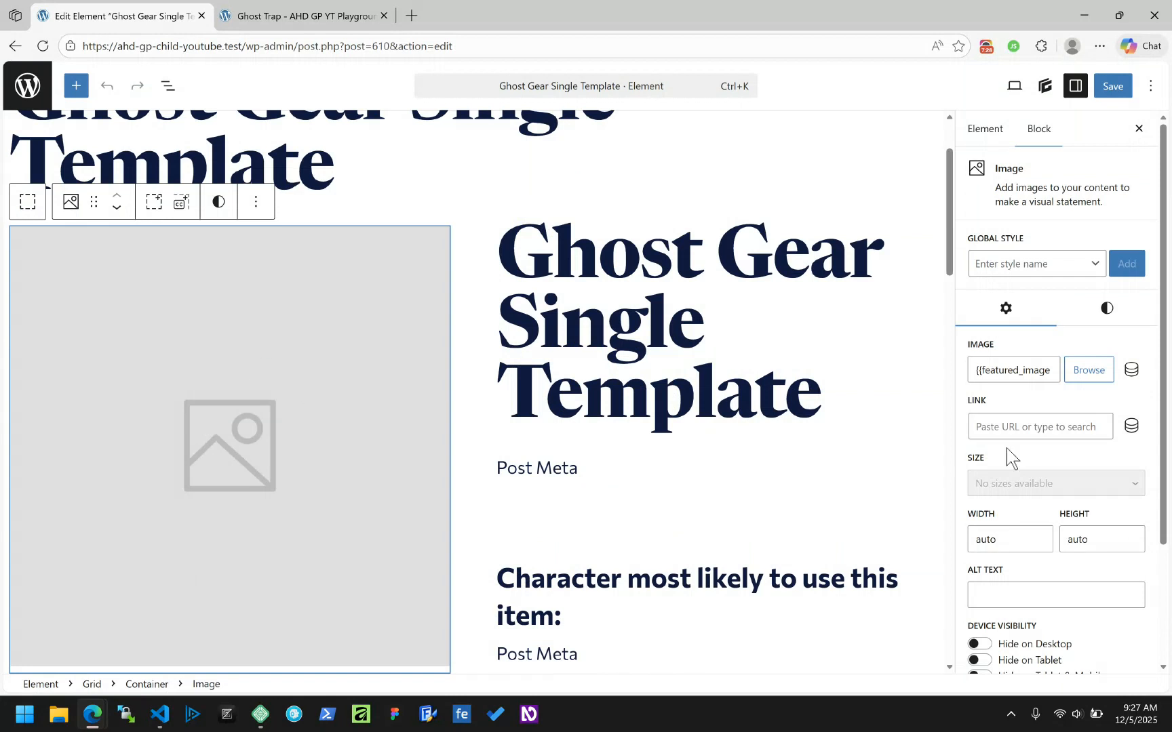
scroll(1007, 454, "down", 2)
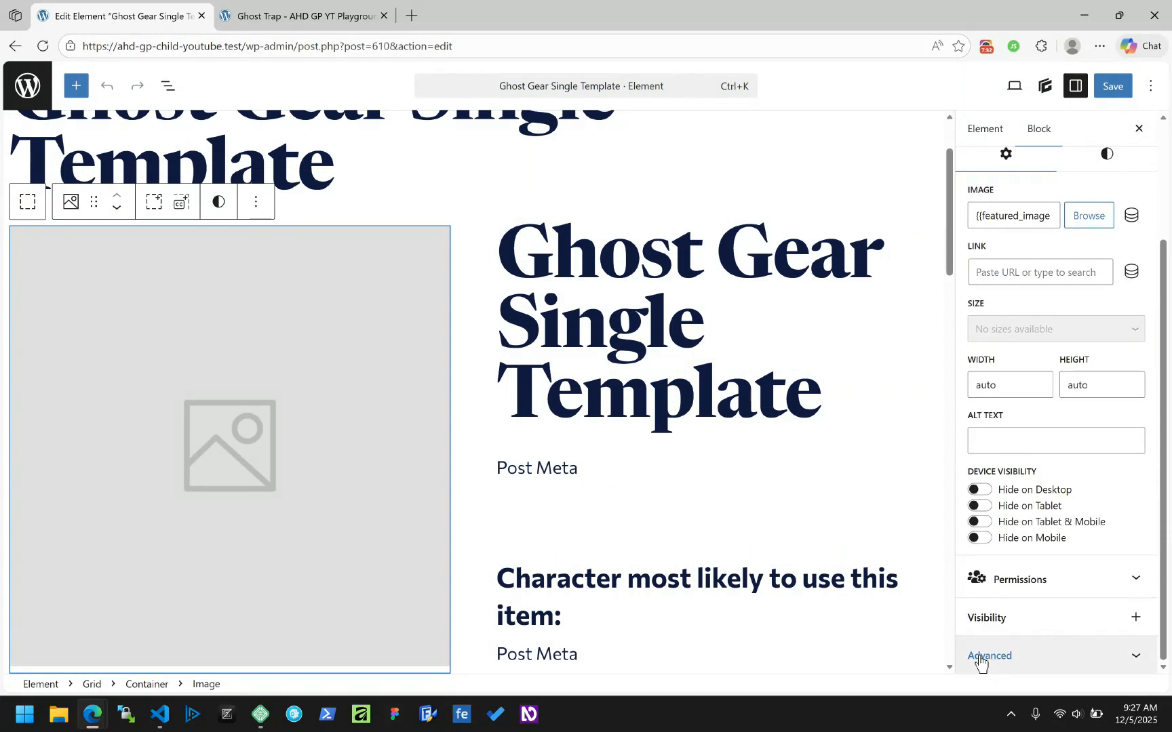
scroll(1002, 188, "up", 2)
scroll(1027, 407, "down", 2)
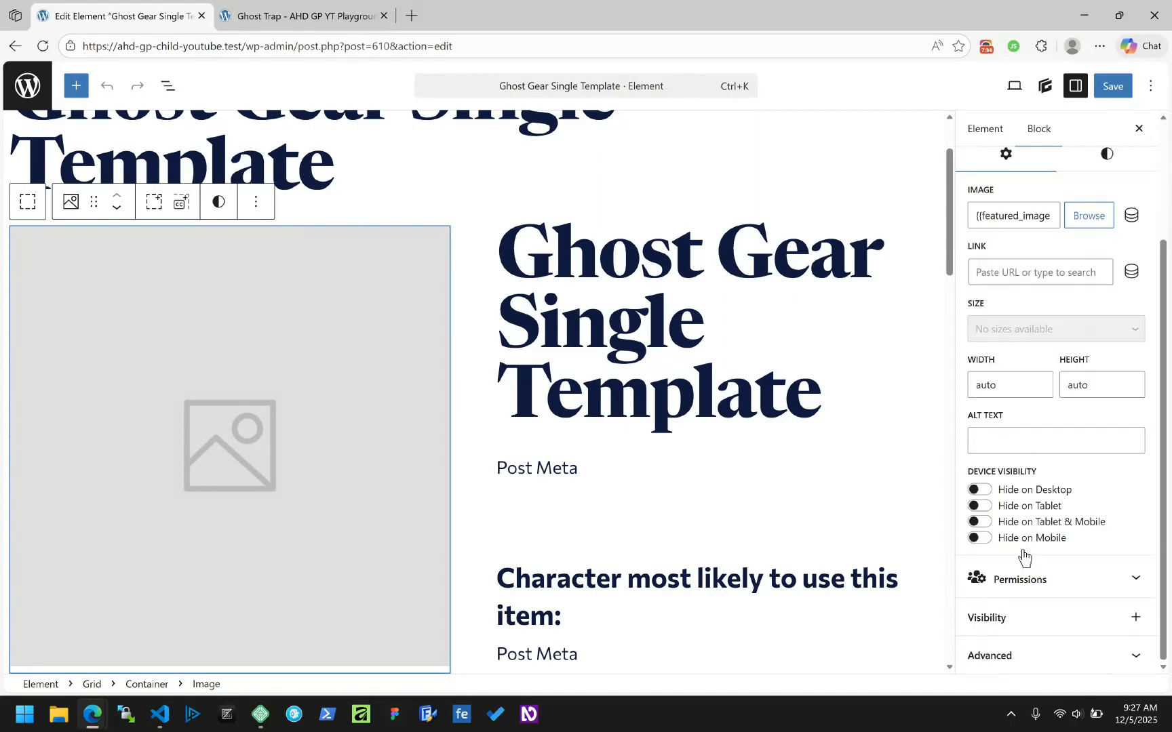
left_click(1011, 657)
scroll(1014, 588, "down", 6)
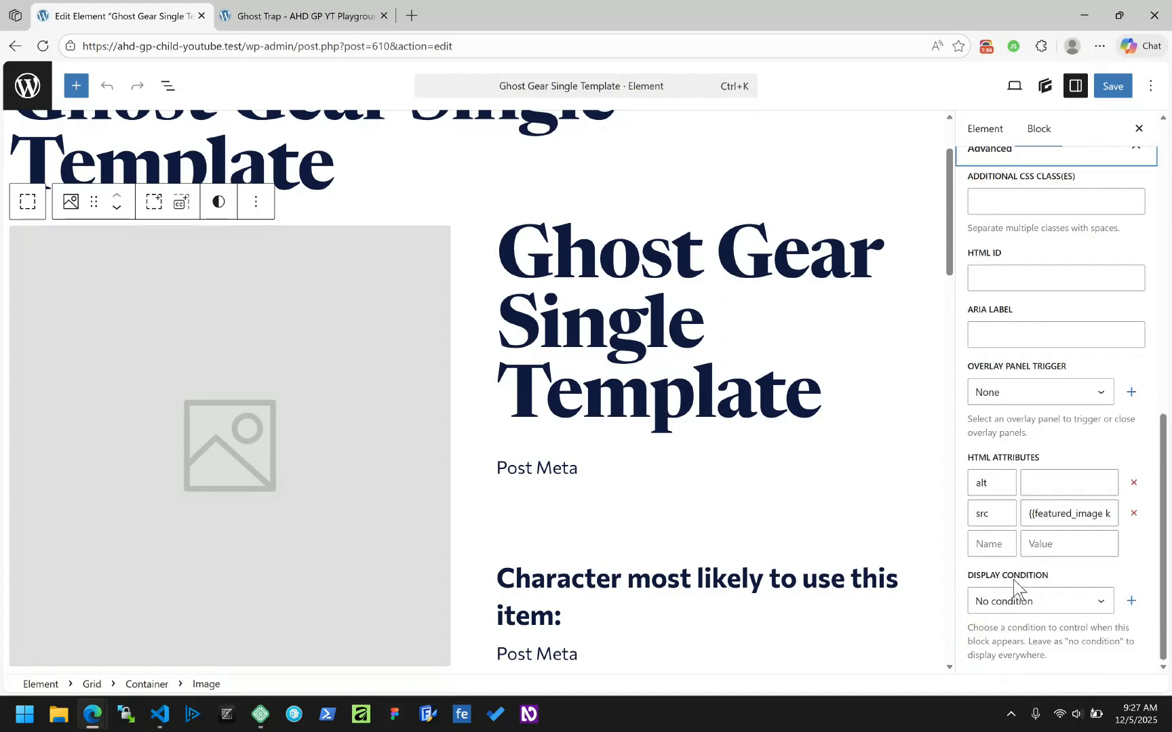
Step: Add a style HTML attribute to the image block with the value width: {{post_meta key:gg_image_size}}% and save the element
left_click(990, 547)
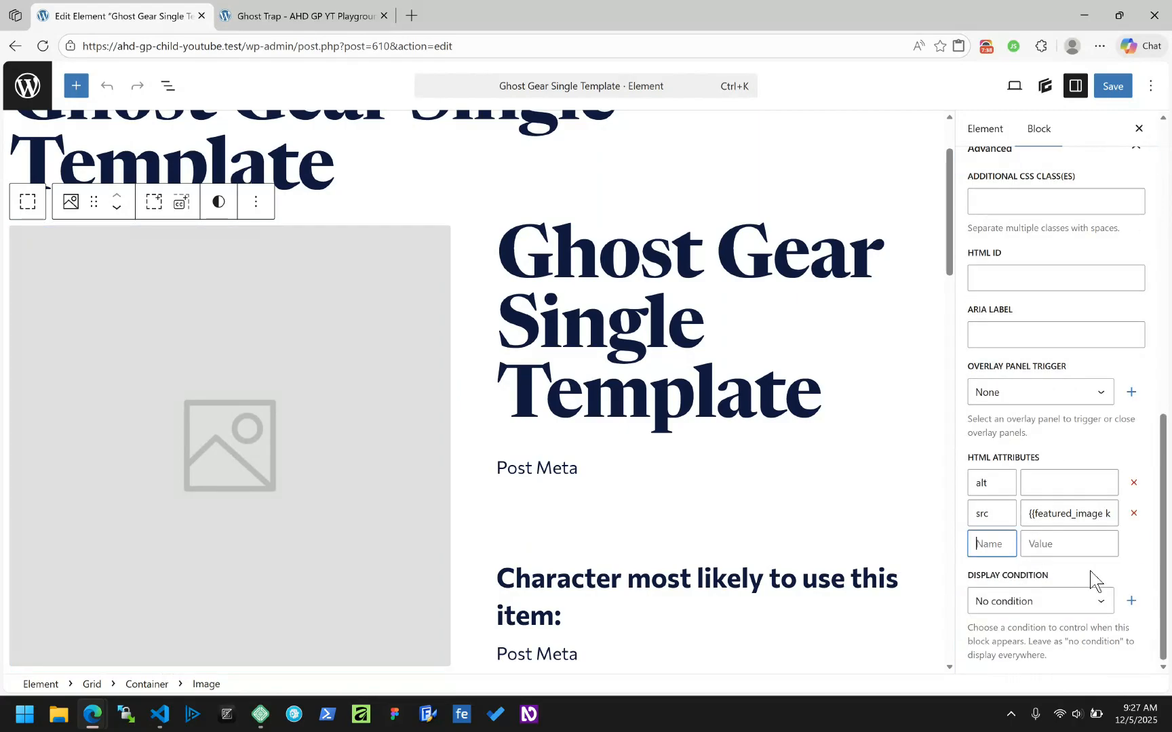
type("style")
key("Tab")
type("width:")
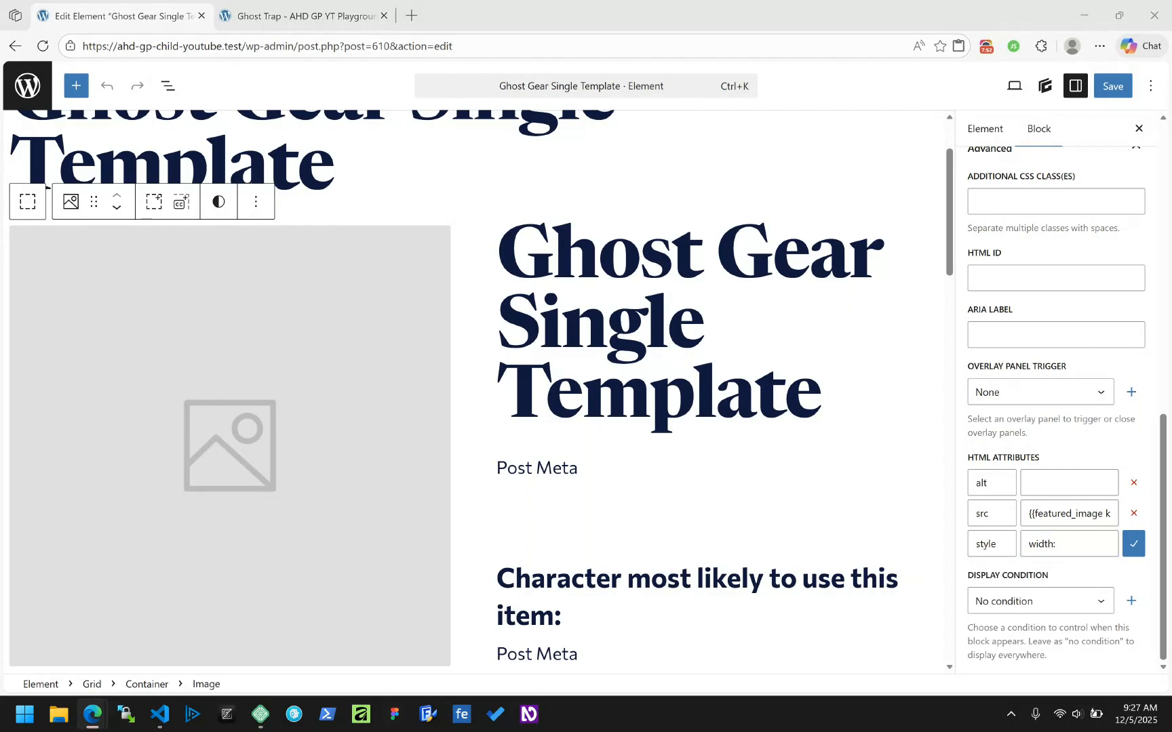
left_click(1106, 549)
type("{{p")
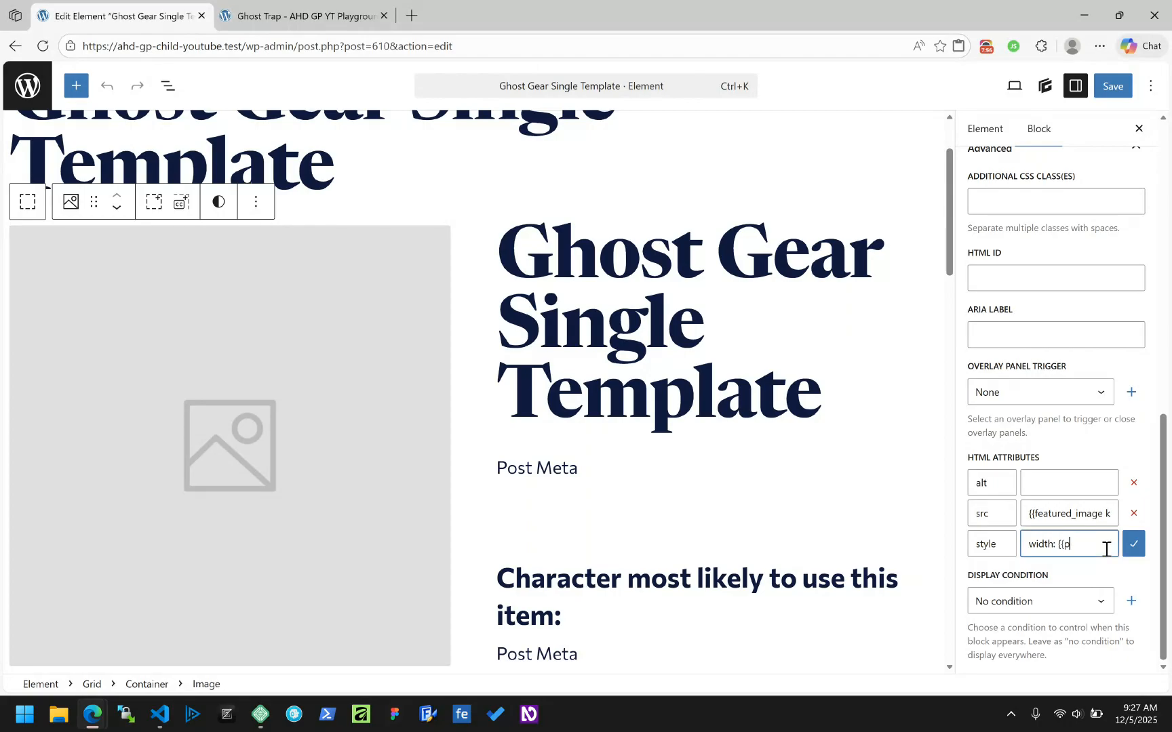
type("ost_meta")
type(" key")
type(":gg")
type("_im")
type("age")
type("_size")
type("}}")
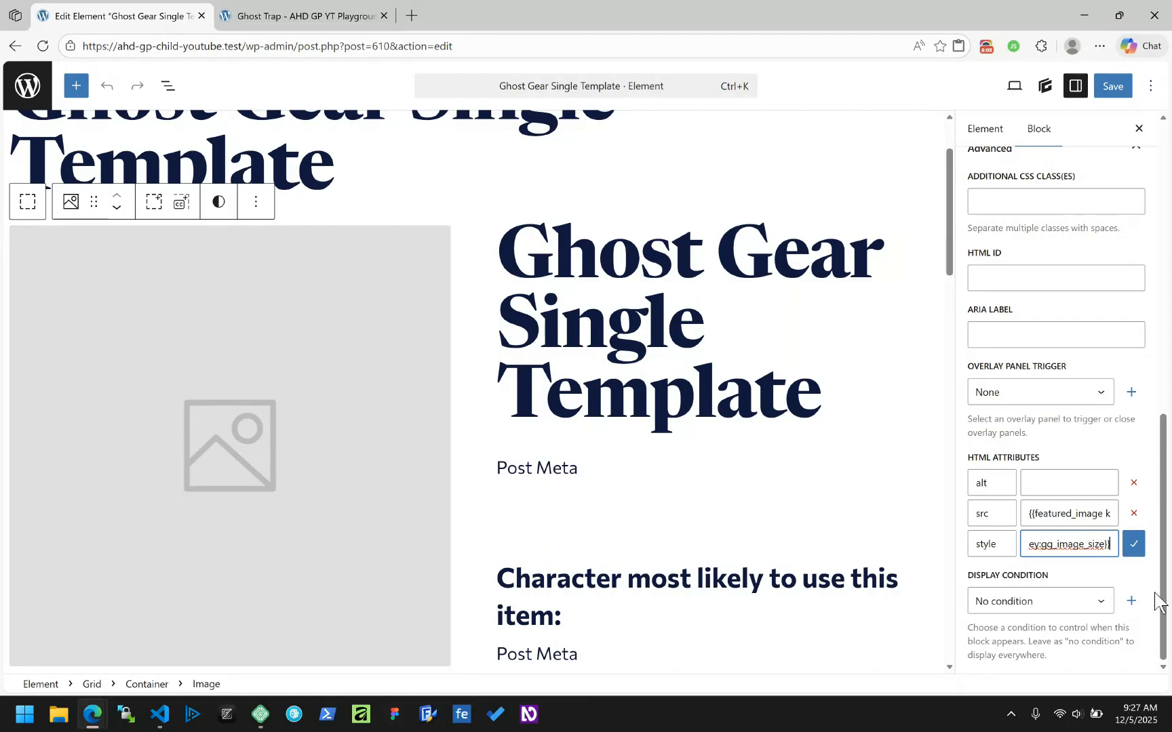
type("%")
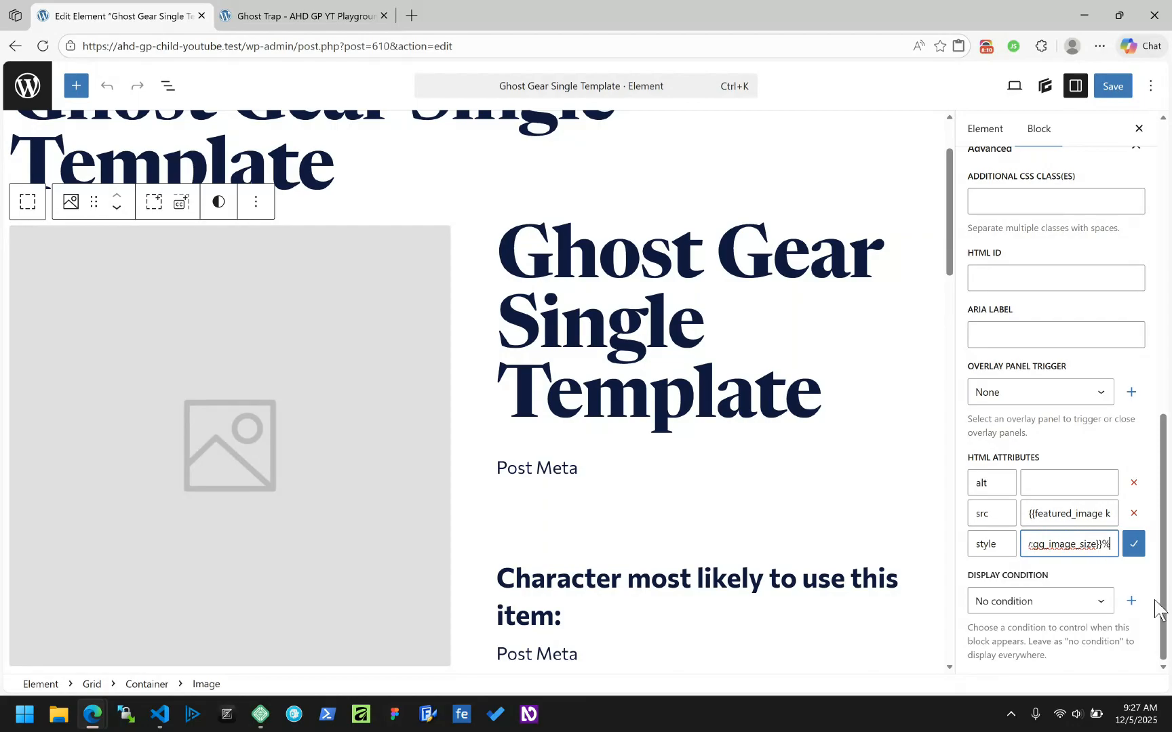
left_click(1133, 543)
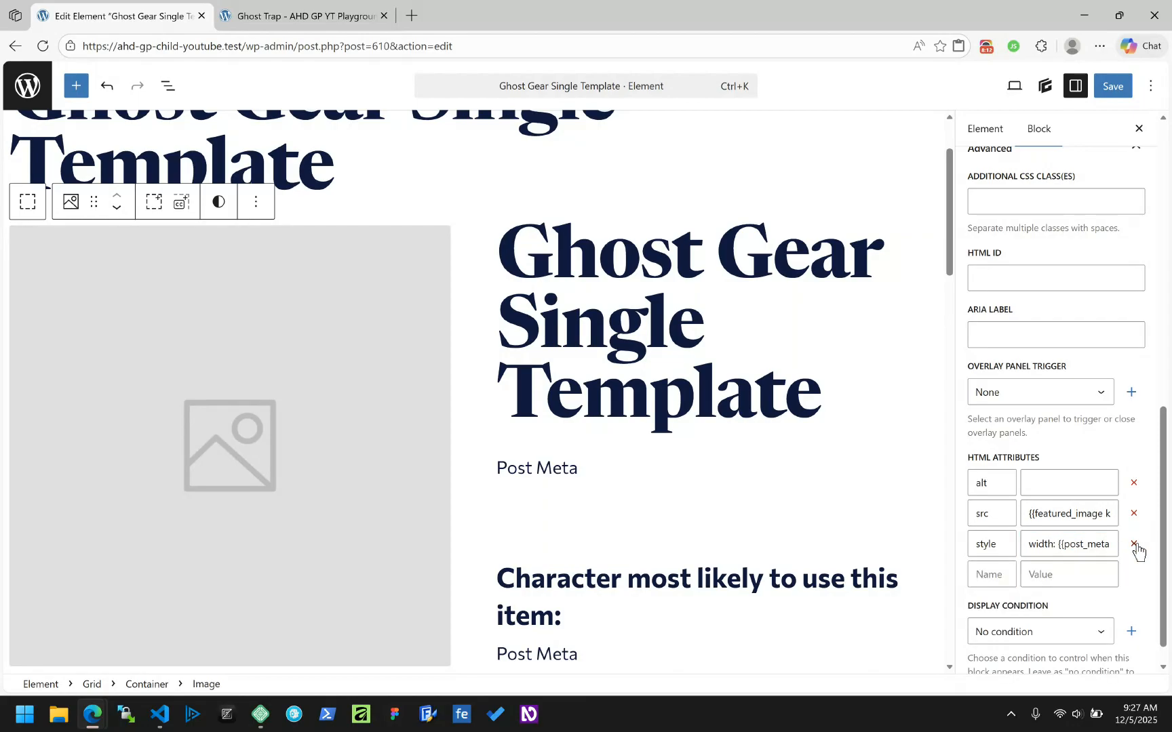
key("ctrl+s")
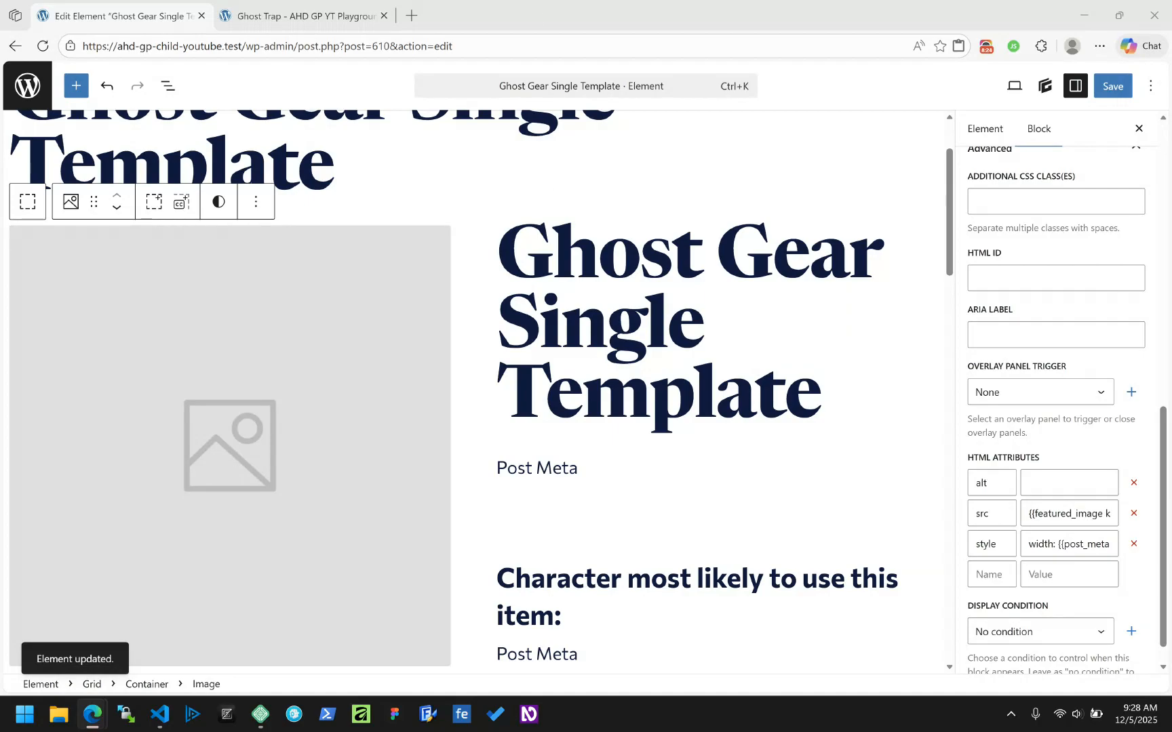
Step: Reload the Ghost Trap page and inspect the main image's inline style attribute in the developer tools
left_click(321, 19)
left_click(44, 46)
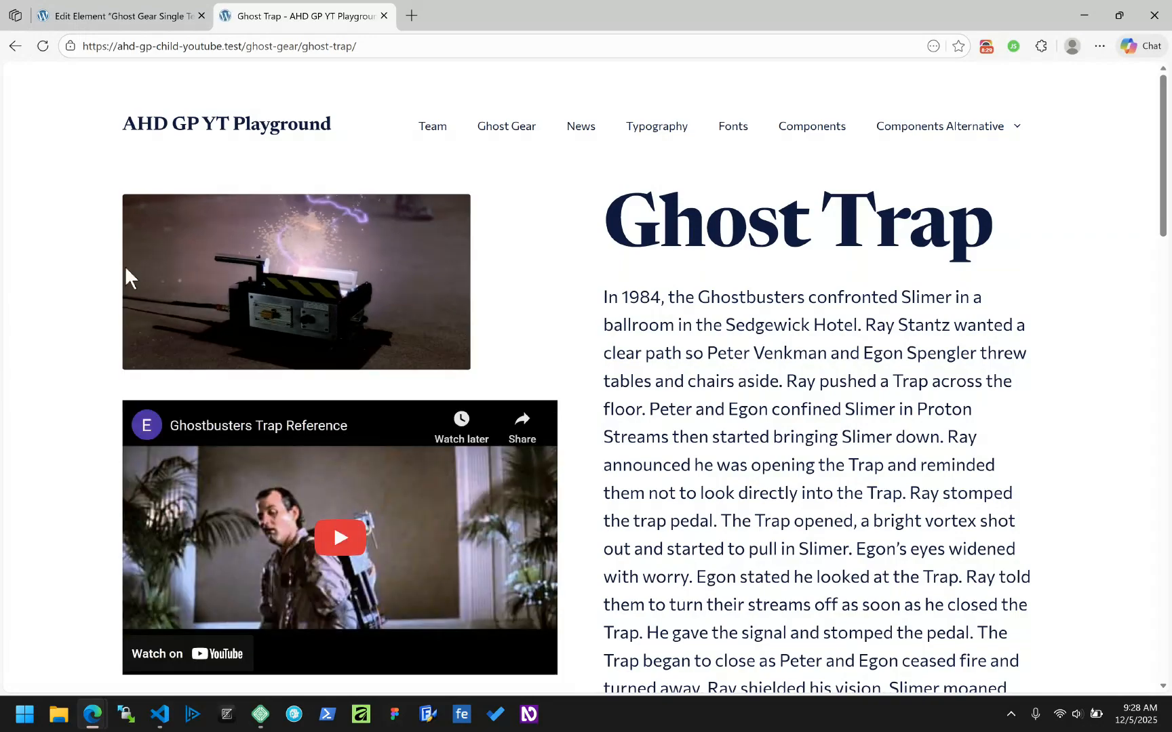
right_click(260, 229)
left_click(305, 494)
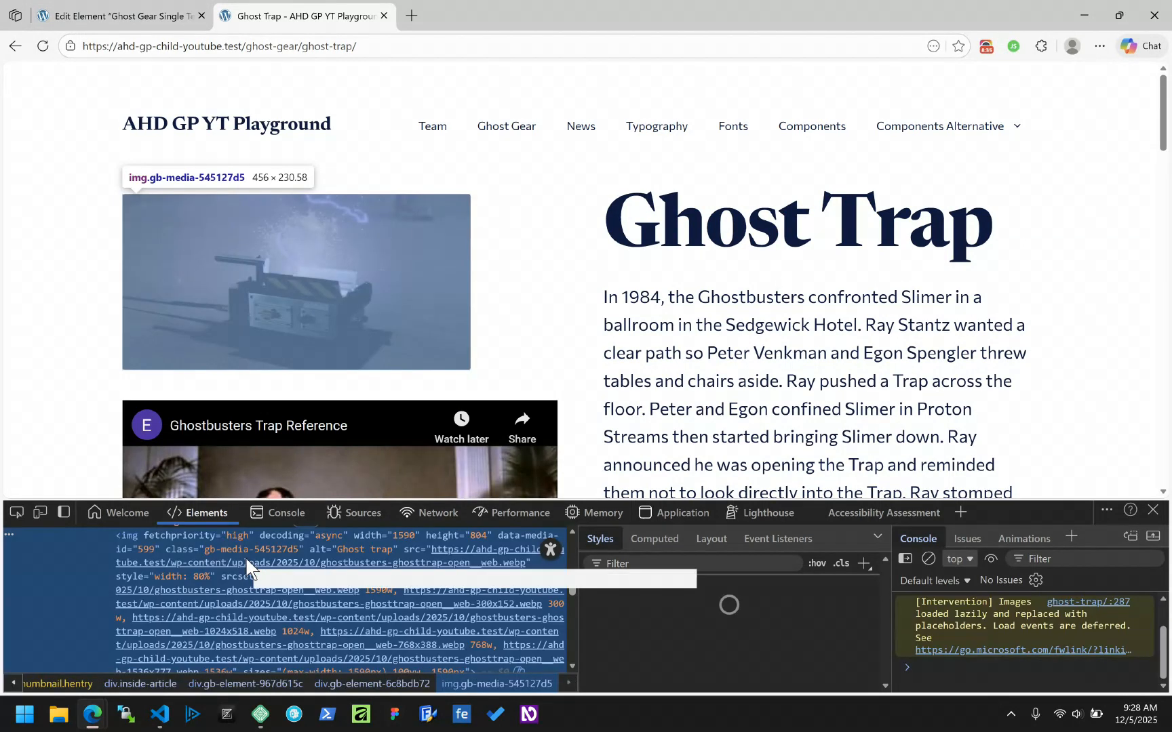
scroll(76, 607, "up", 1)
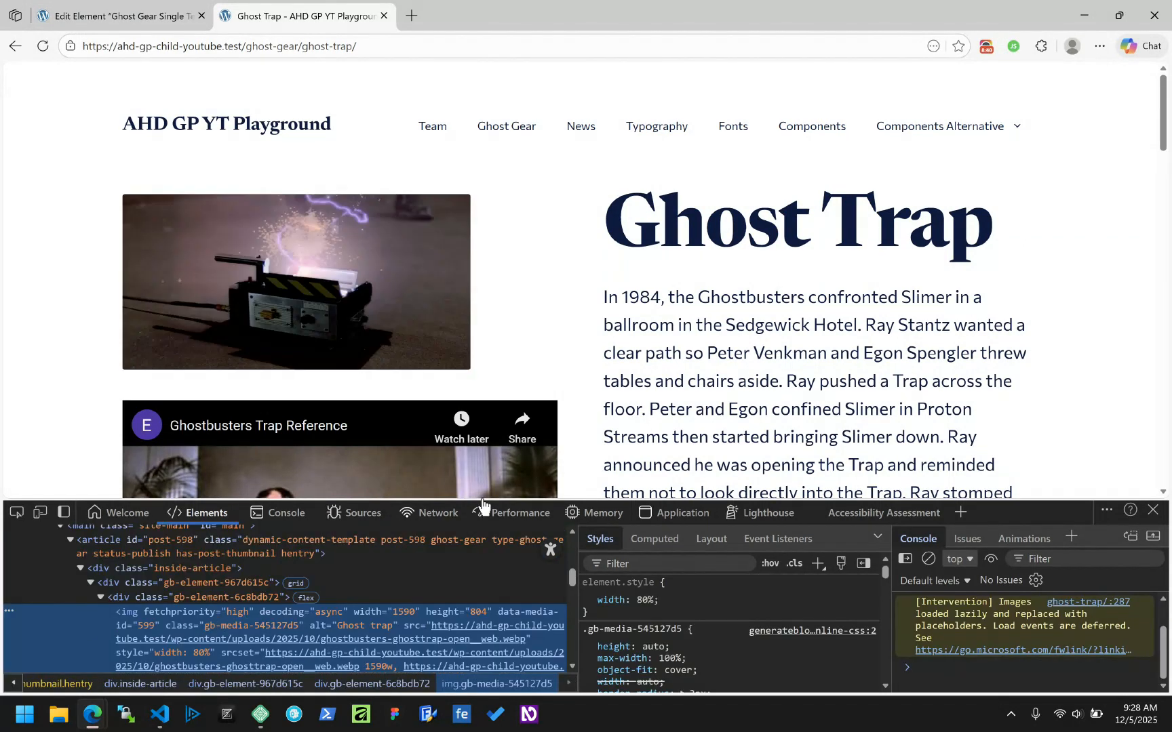
left_click_drag(482, 500, 498, 313)
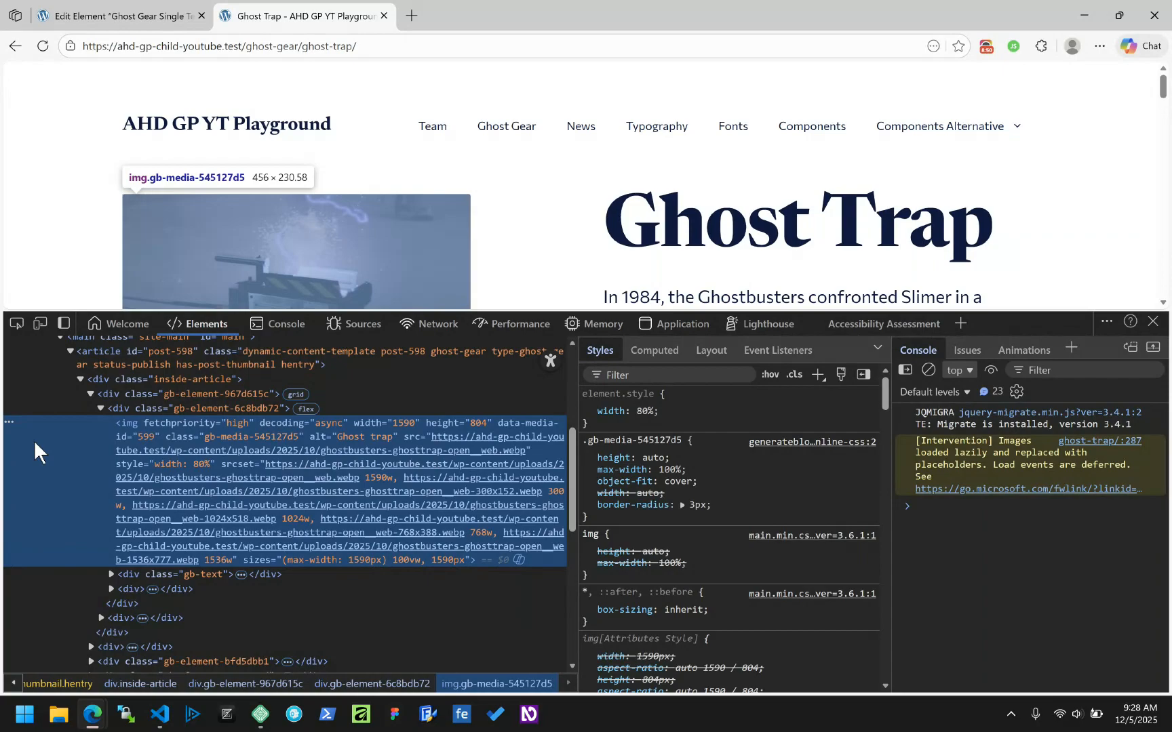
double_click(133, 466)
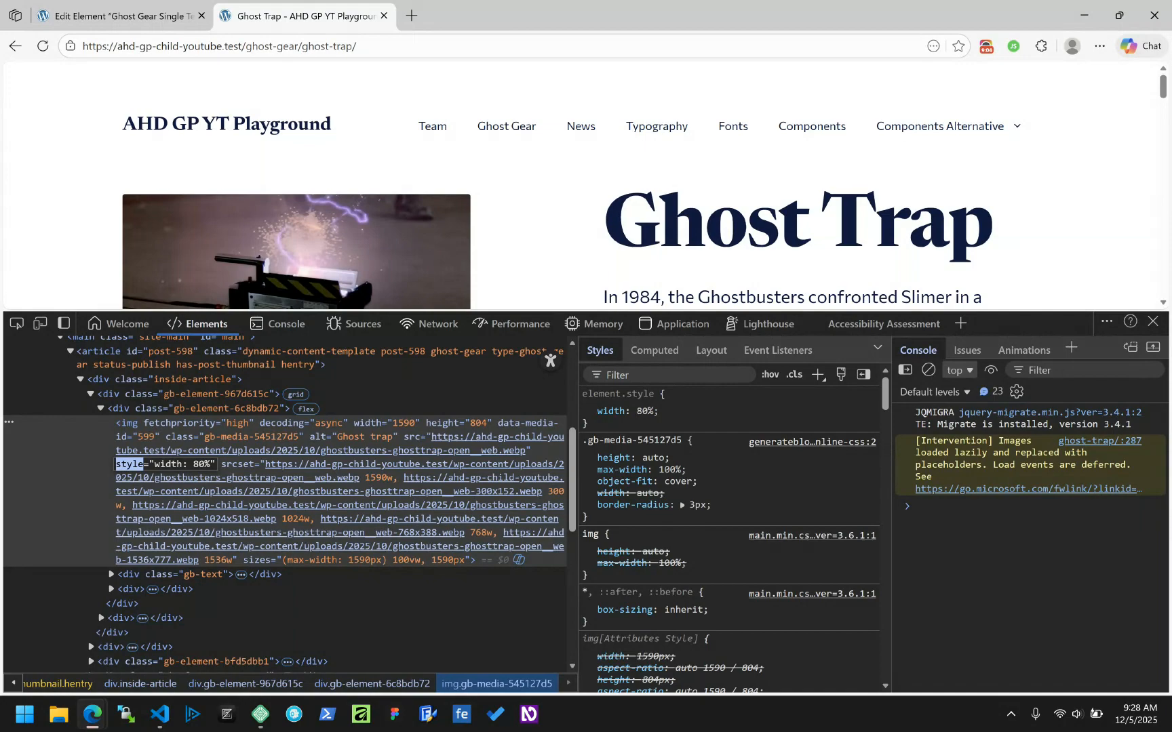
key("alt+Tab")
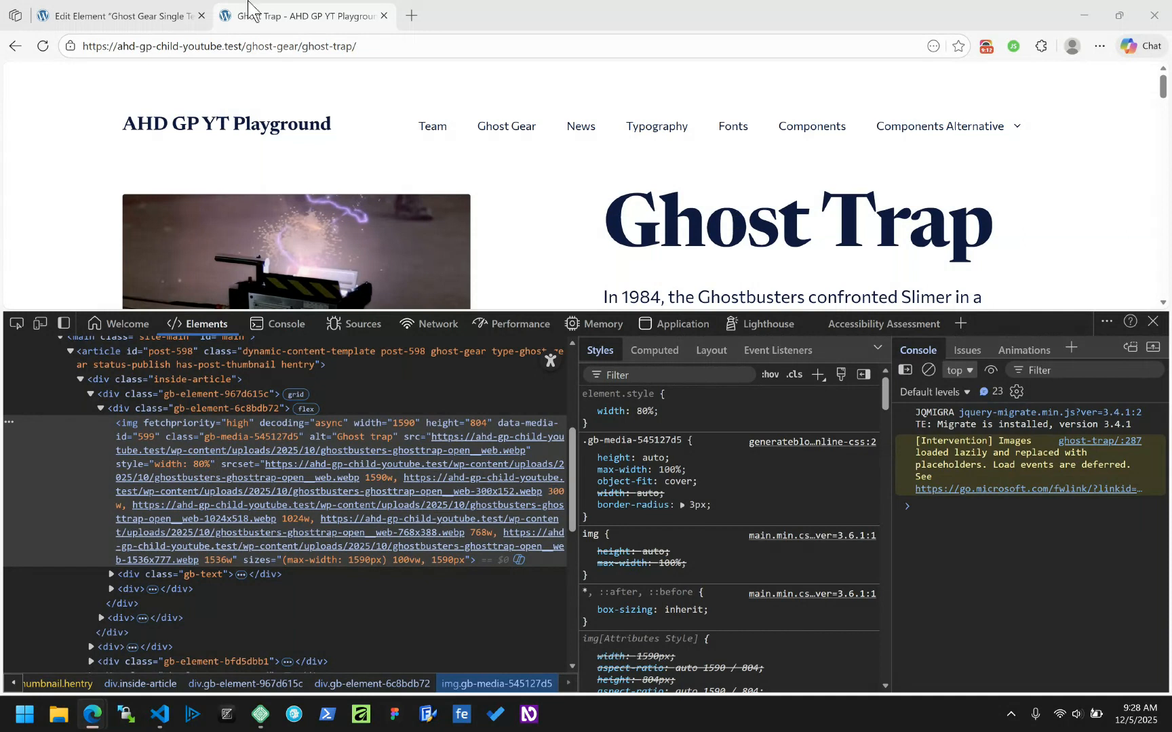
Step: Open the Ghost Trap gear item for editing, set its Image Size range to 63 and update the post
left_click(155, 16)
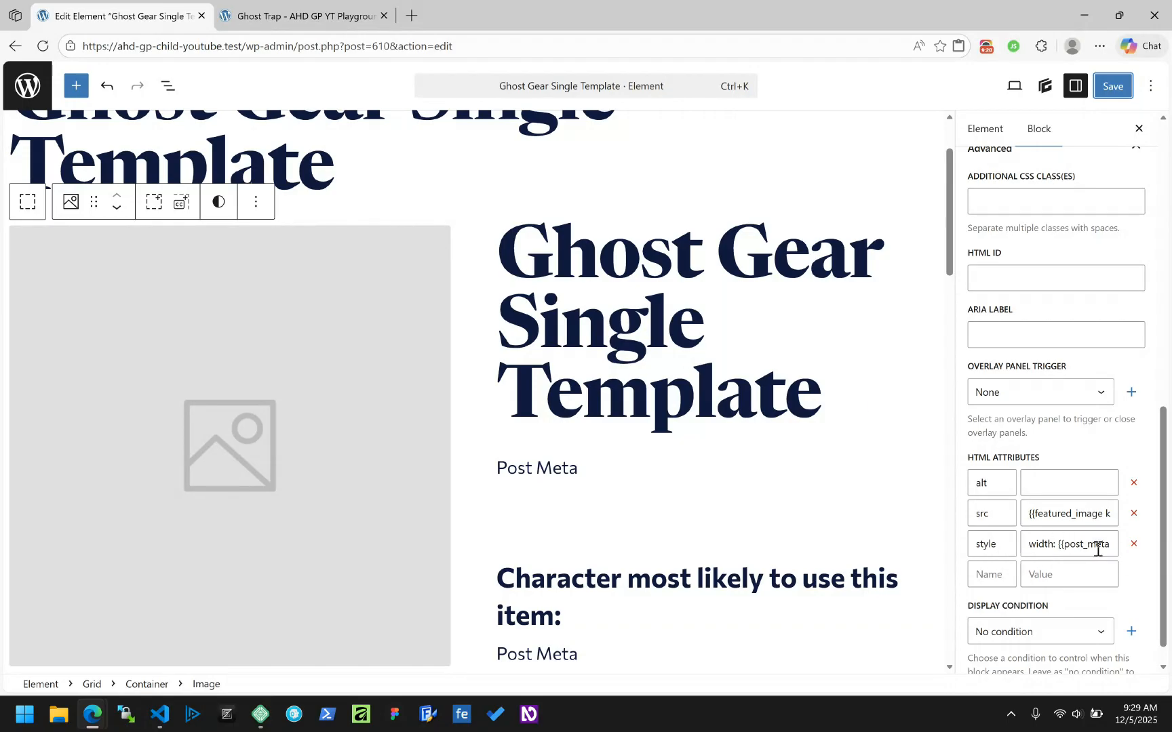
left_click(27, 85)
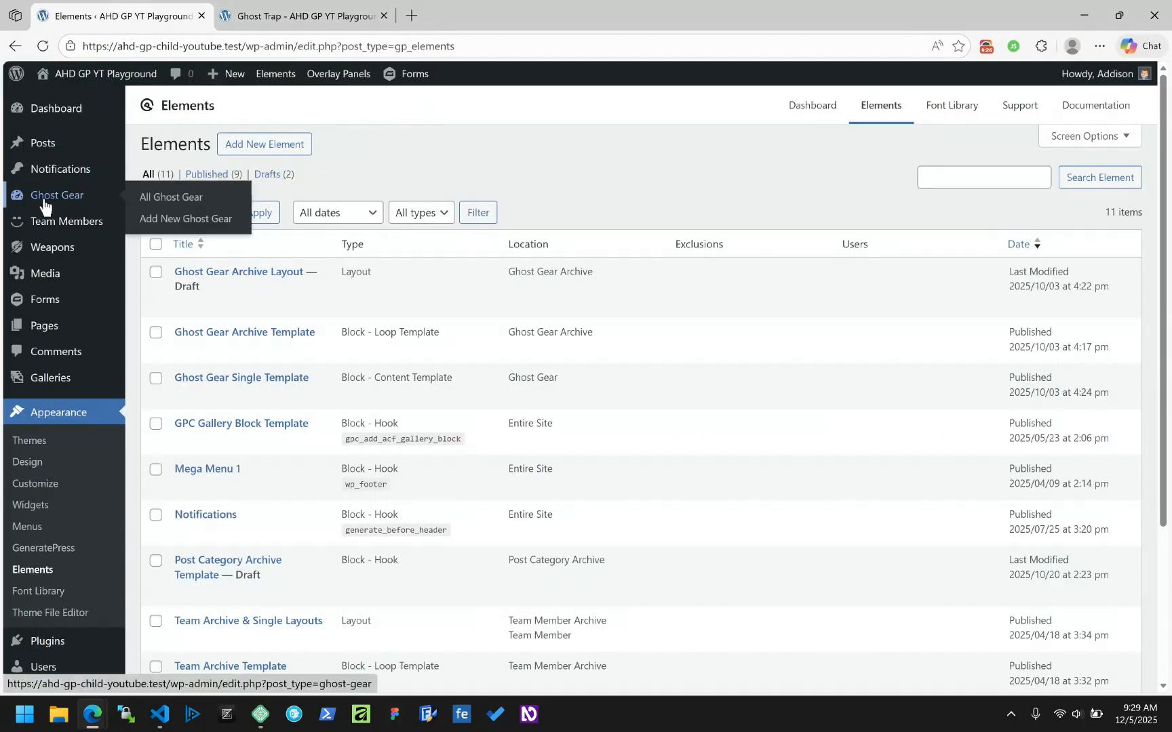
left_click(44, 198)
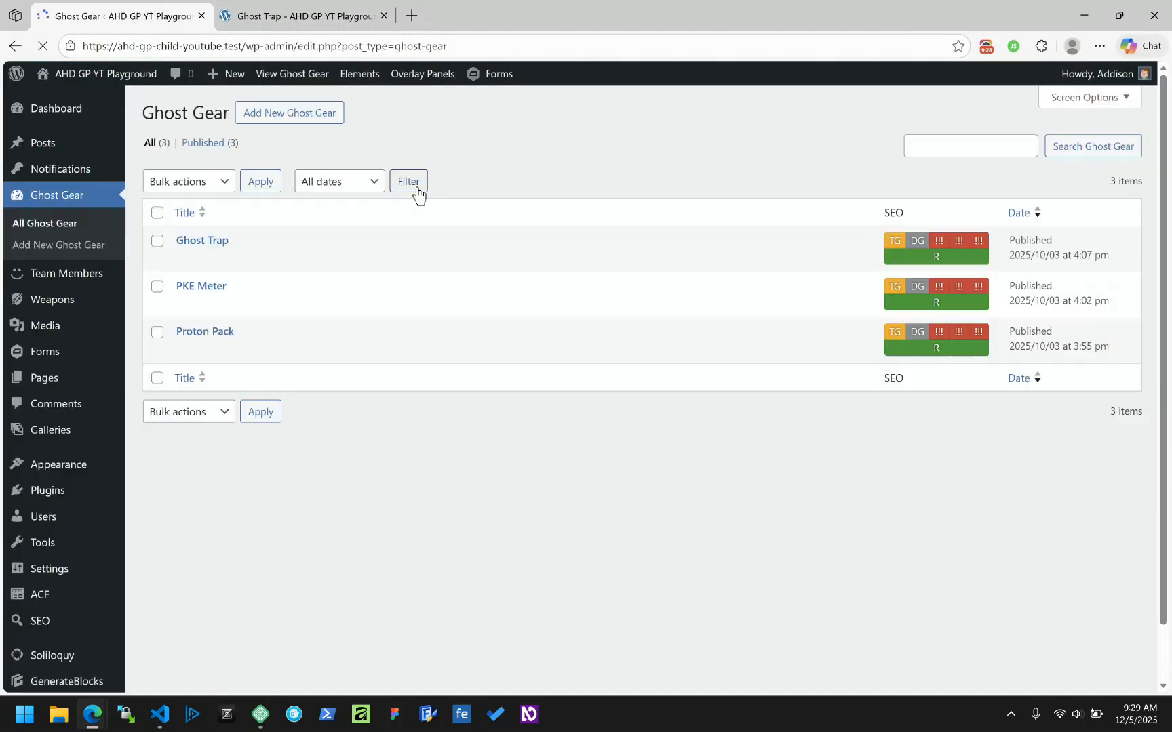
left_click(202, 240)
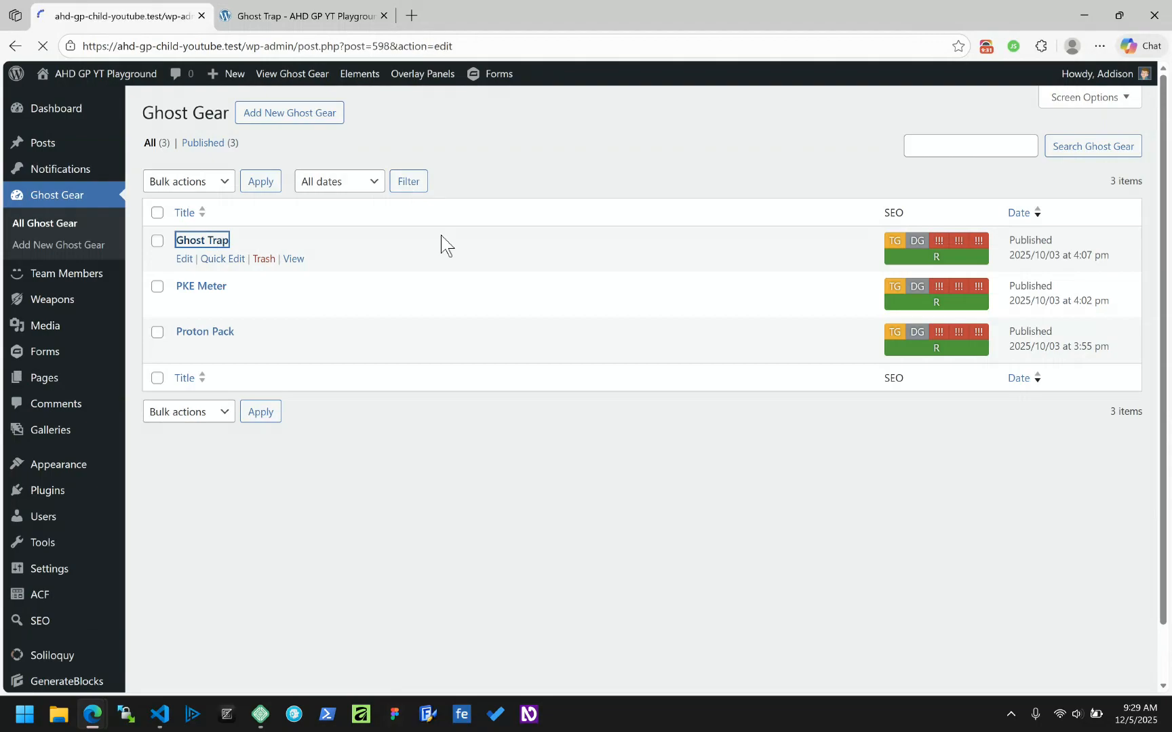
scroll(398, 298, "down", 15)
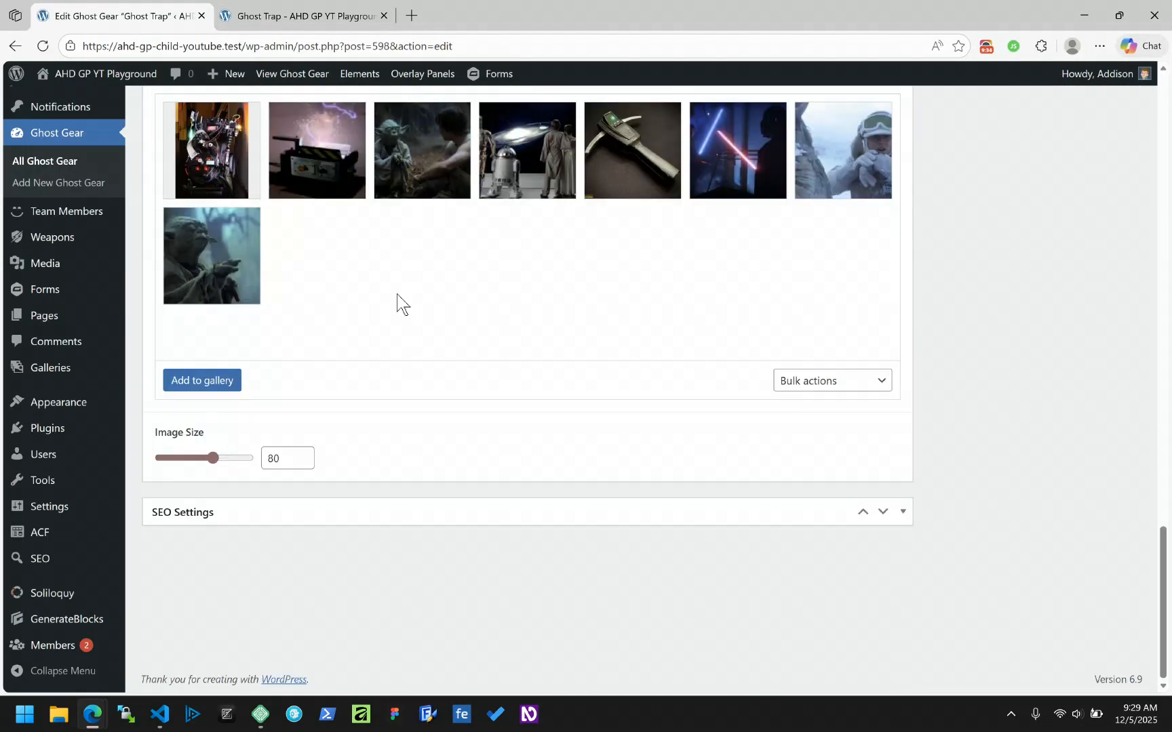
left_click_drag(214, 460, 183, 461)
scroll(753, 392, "up", 20)
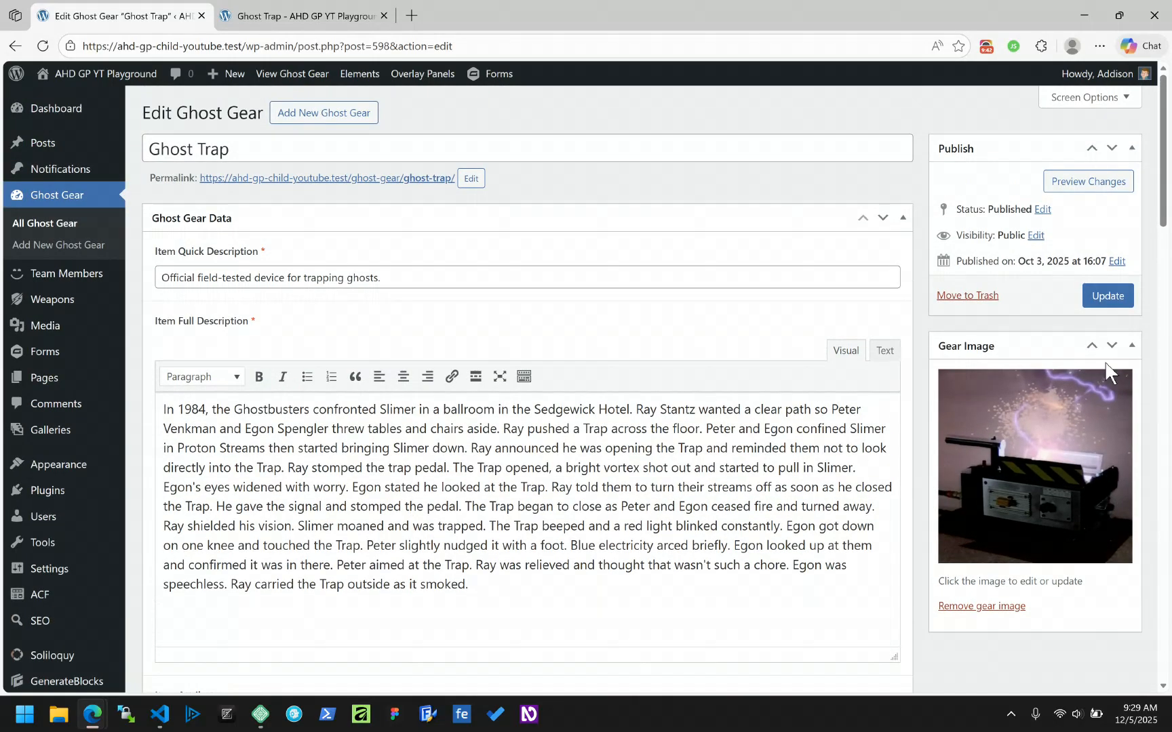
left_click(1112, 295)
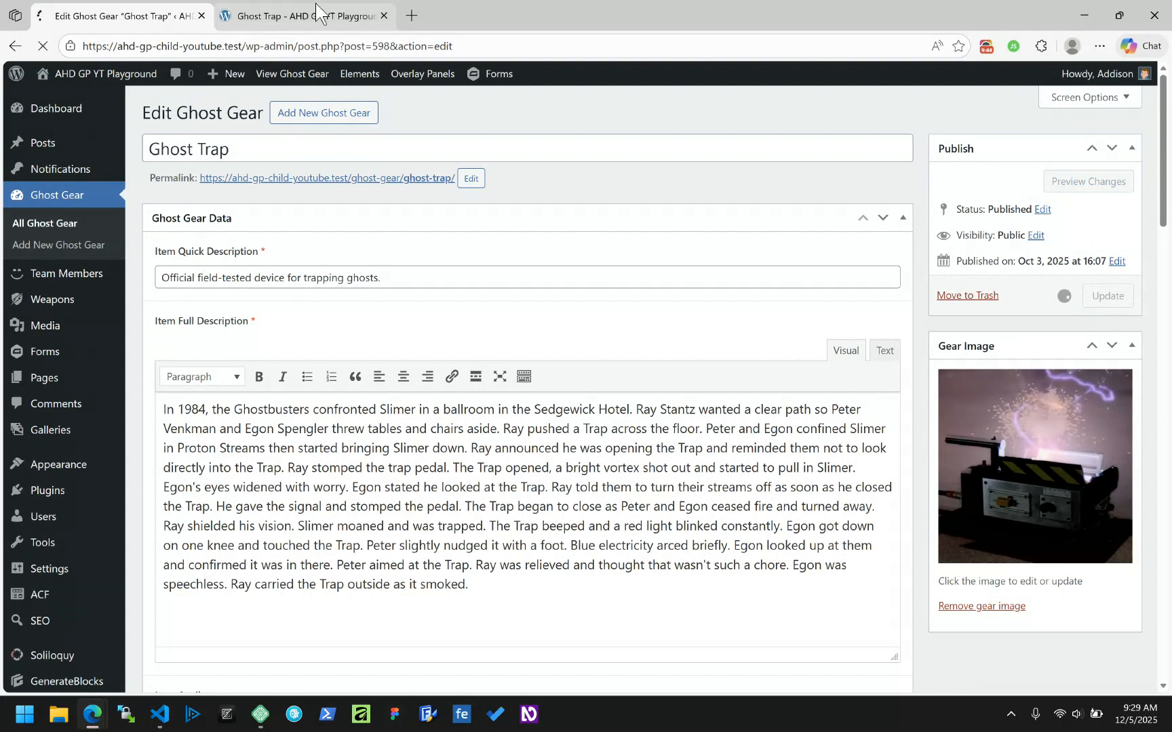
Step: Reload the Ghost Trap page, check the image's inline width, close the developer tools and return to the post editor
mouse_move(315, 11)
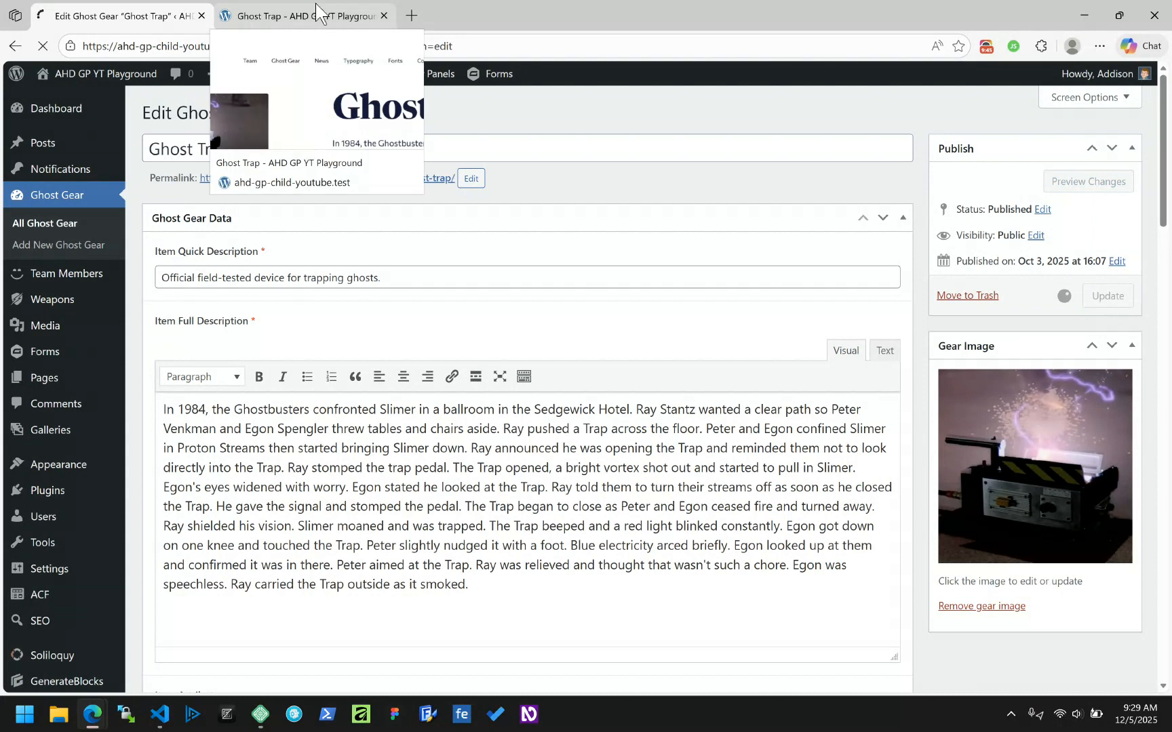
left_click(316, 11)
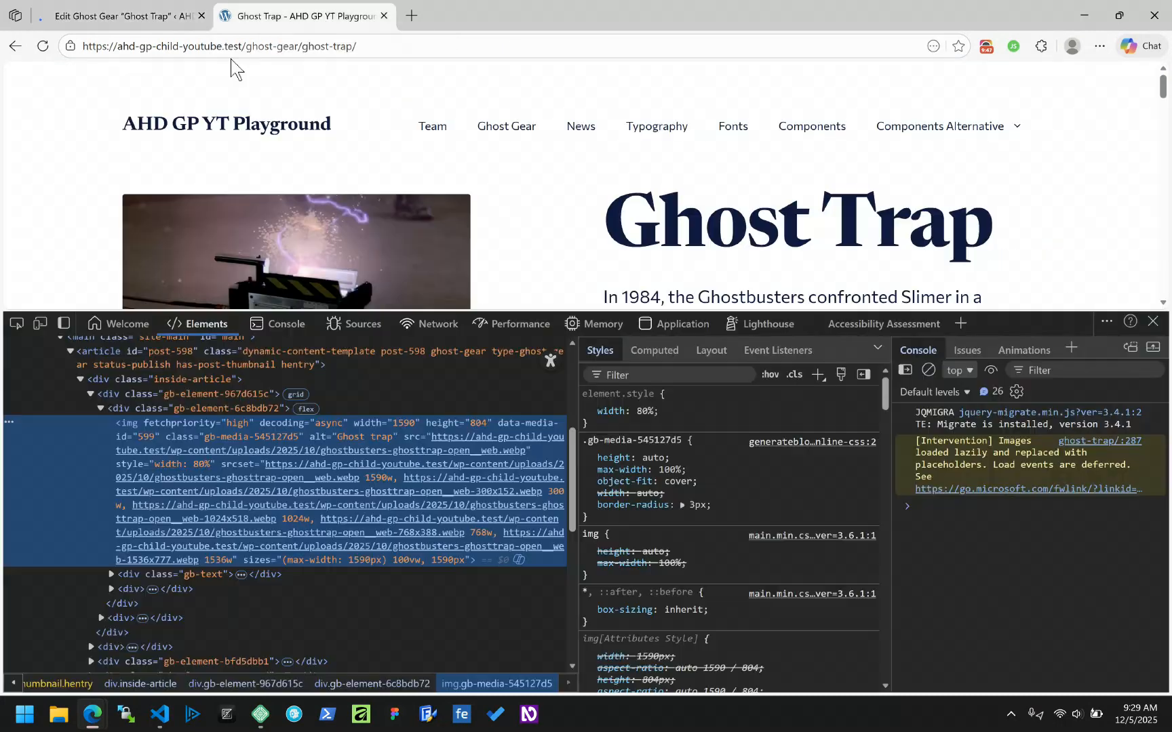
left_click(42, 46)
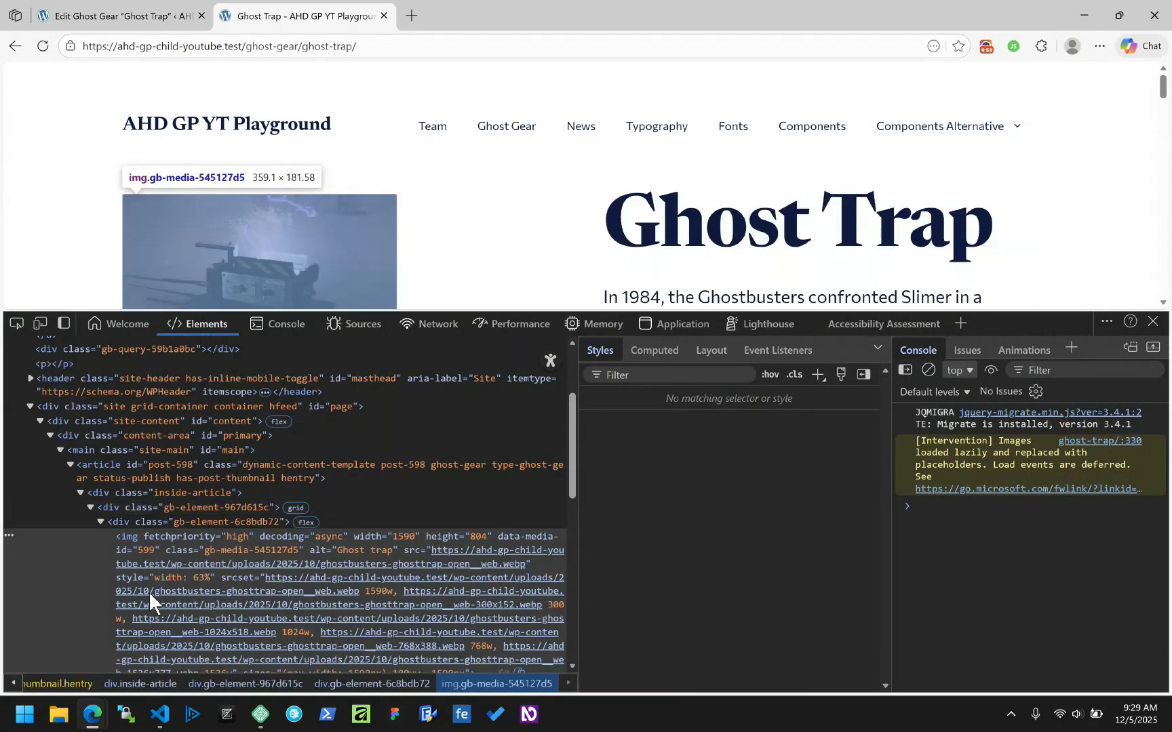
double_click(201, 576)
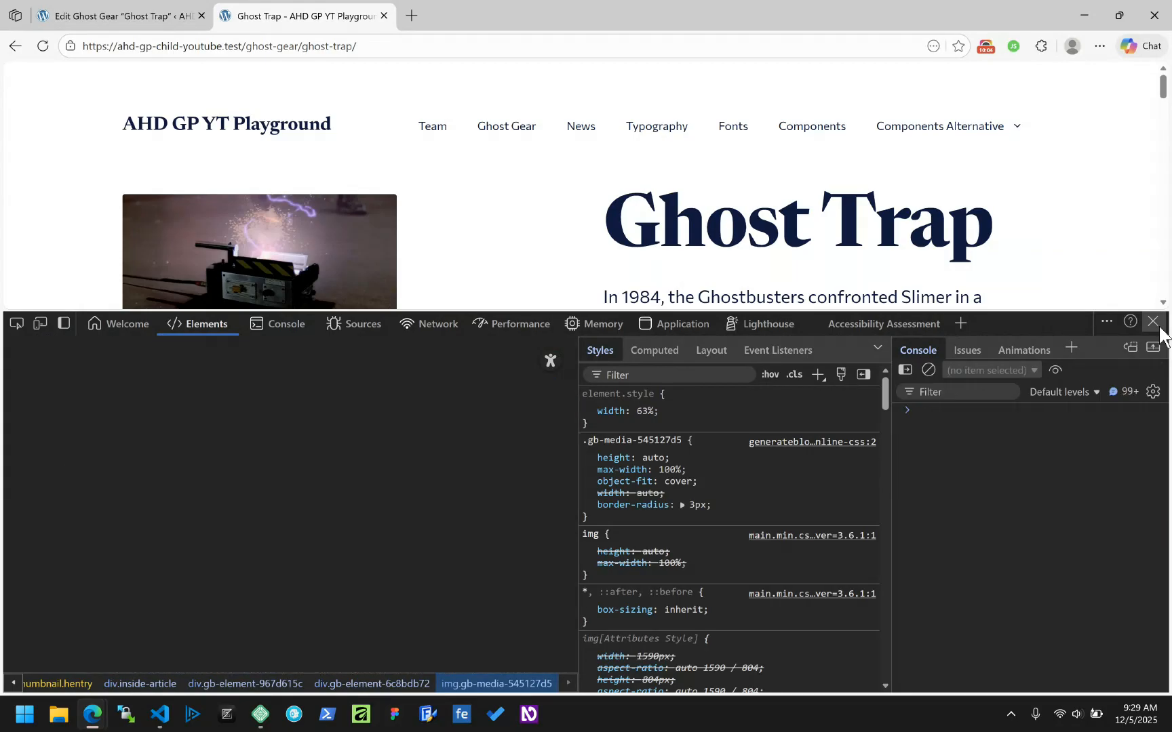
left_click(1153, 322)
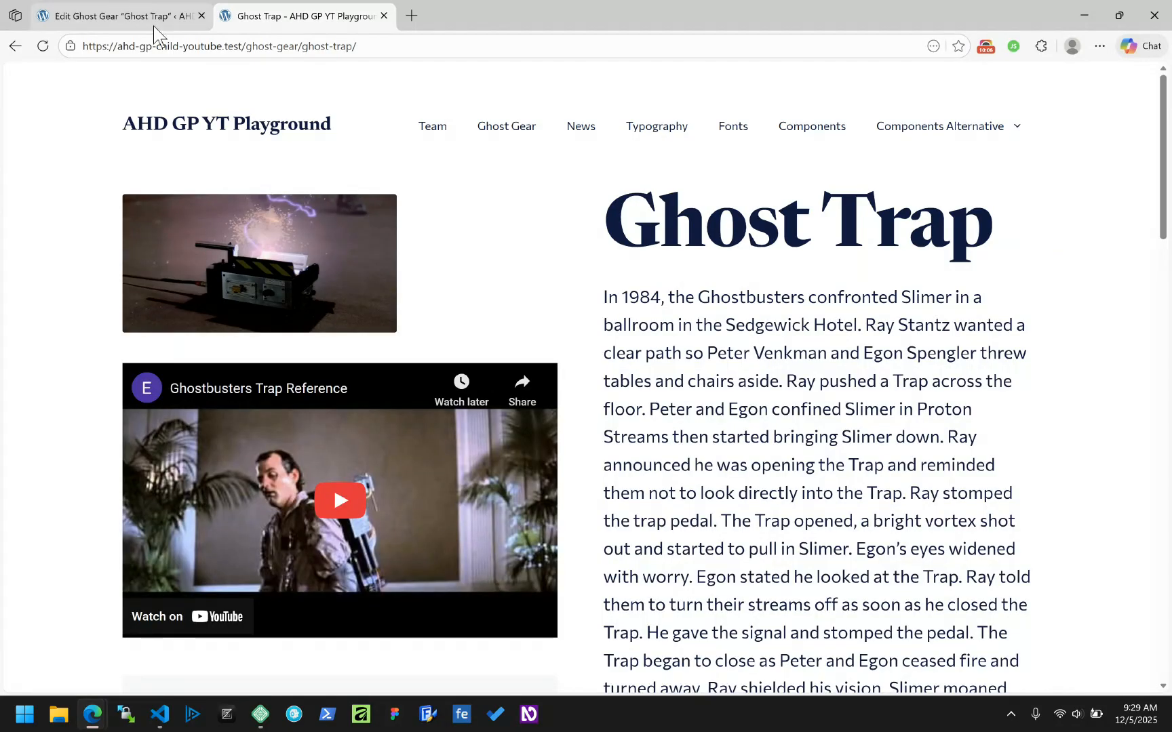
mouse_move(134, 17)
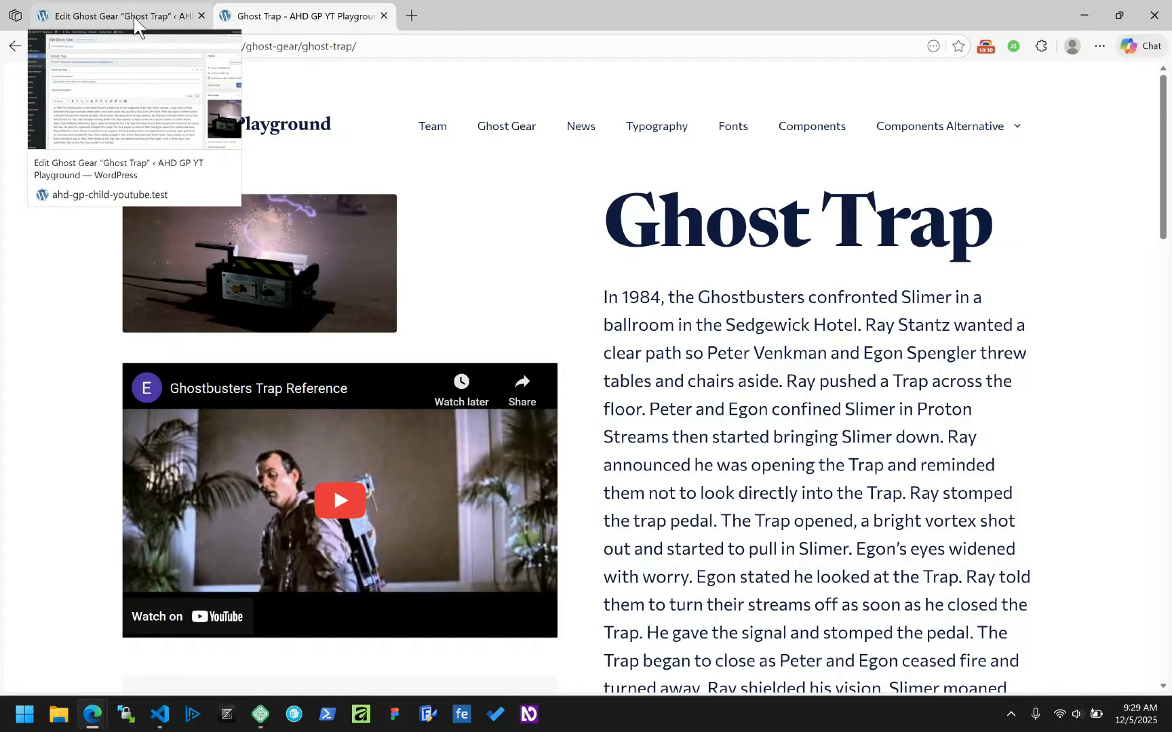
left_click(133, 18)
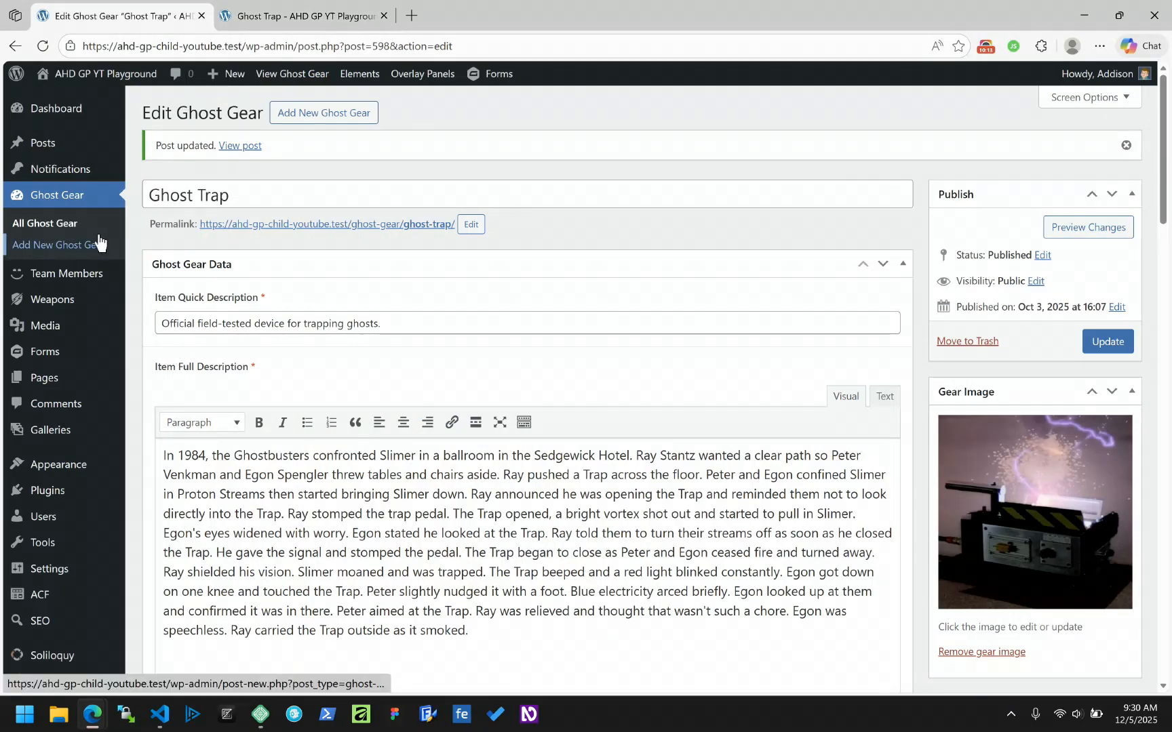
Step: Set the Ghost Trap item's Image Size range to 100 and update the post
scroll(134, 299, "down", 20)
left_click_drag(183, 456, 379, 468)
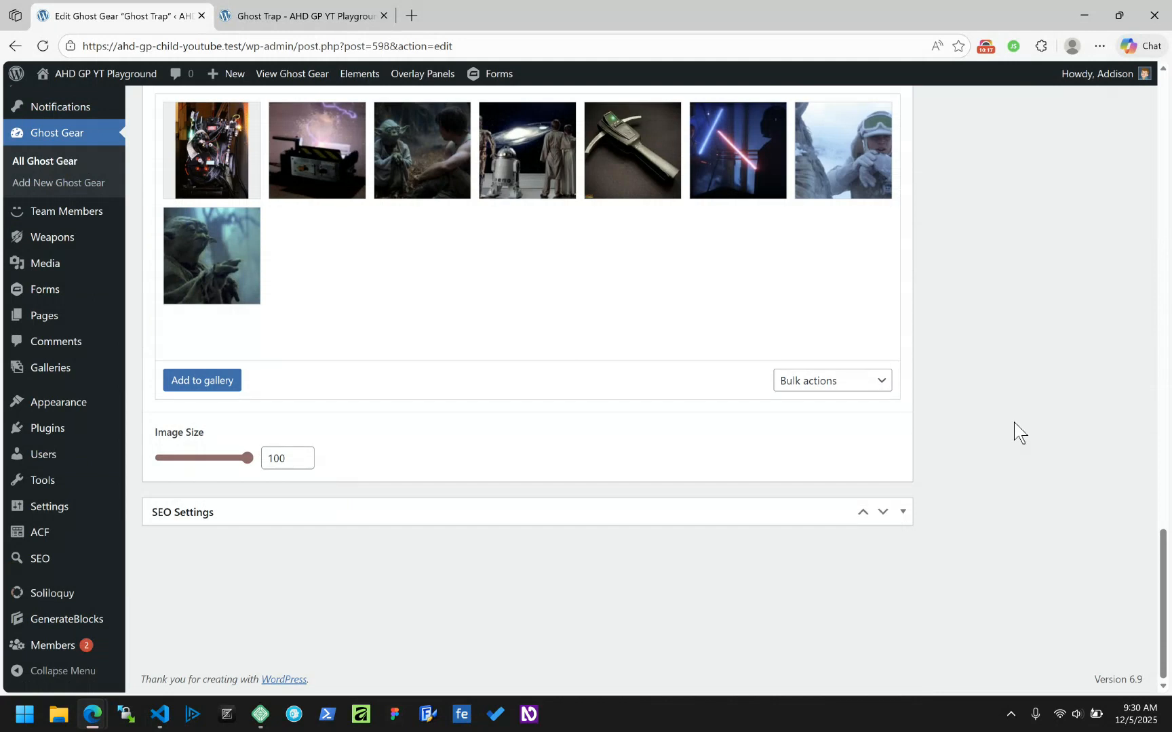
scroll(1018, 431, "up", 8)
scroll(984, 434, "down", 8)
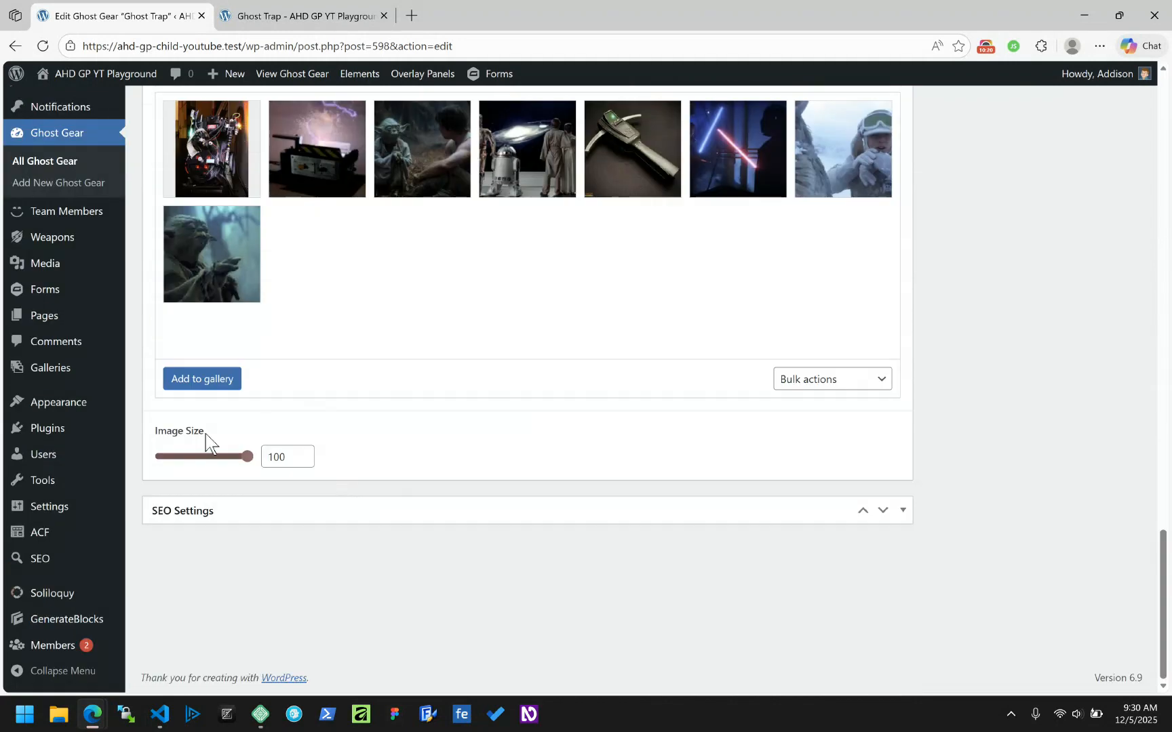
scroll(1036, 346, "up", 20)
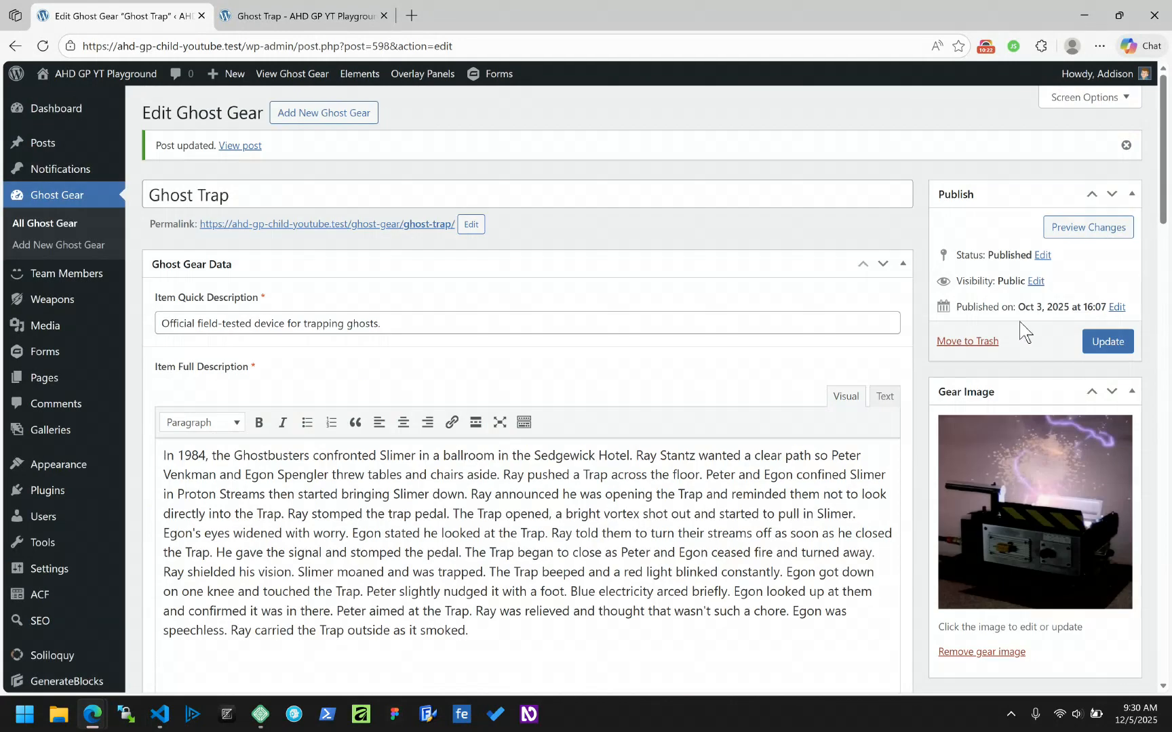
left_click(1114, 342)
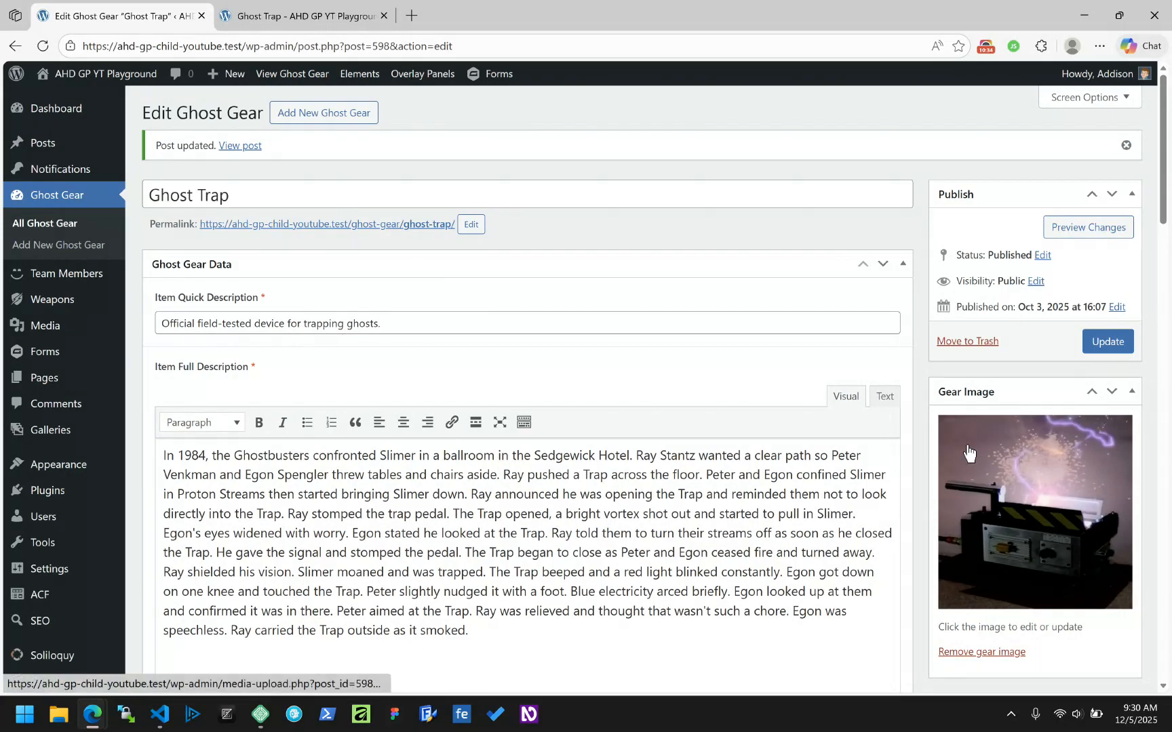
Step: Open the Ghost Gear Data field group in ACF for editing
scroll(1020, 507, "down", 20)
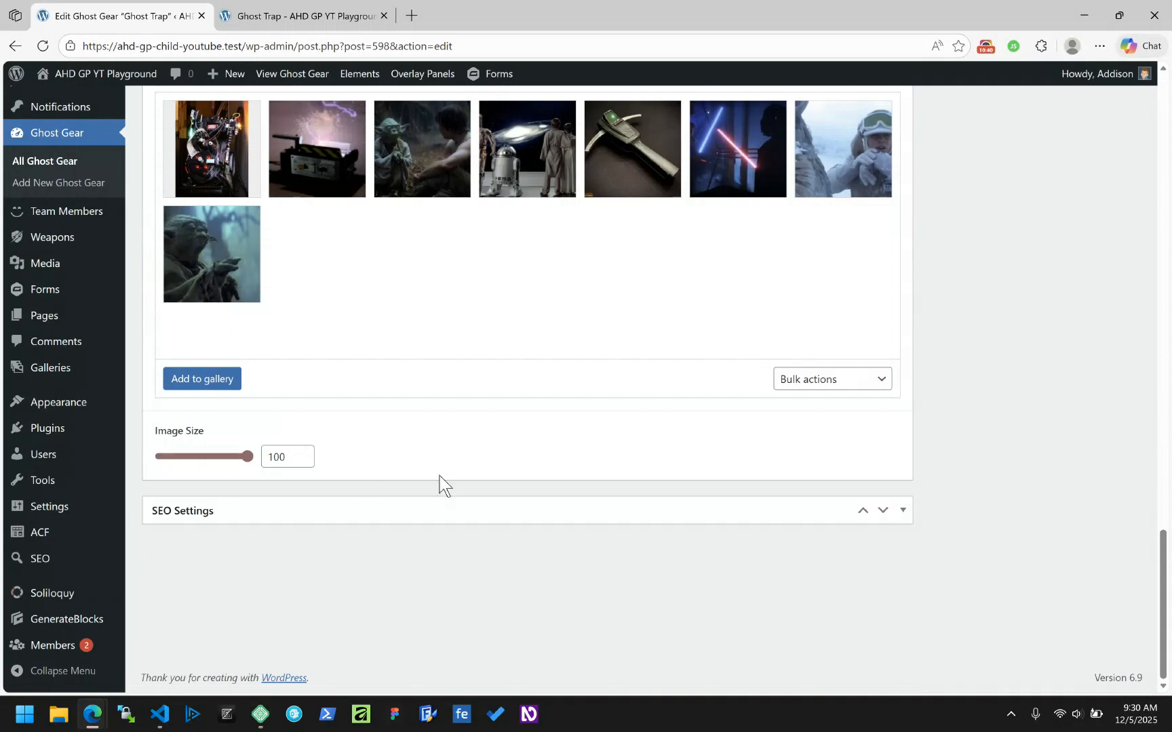
scroll(440, 485, "up", 5)
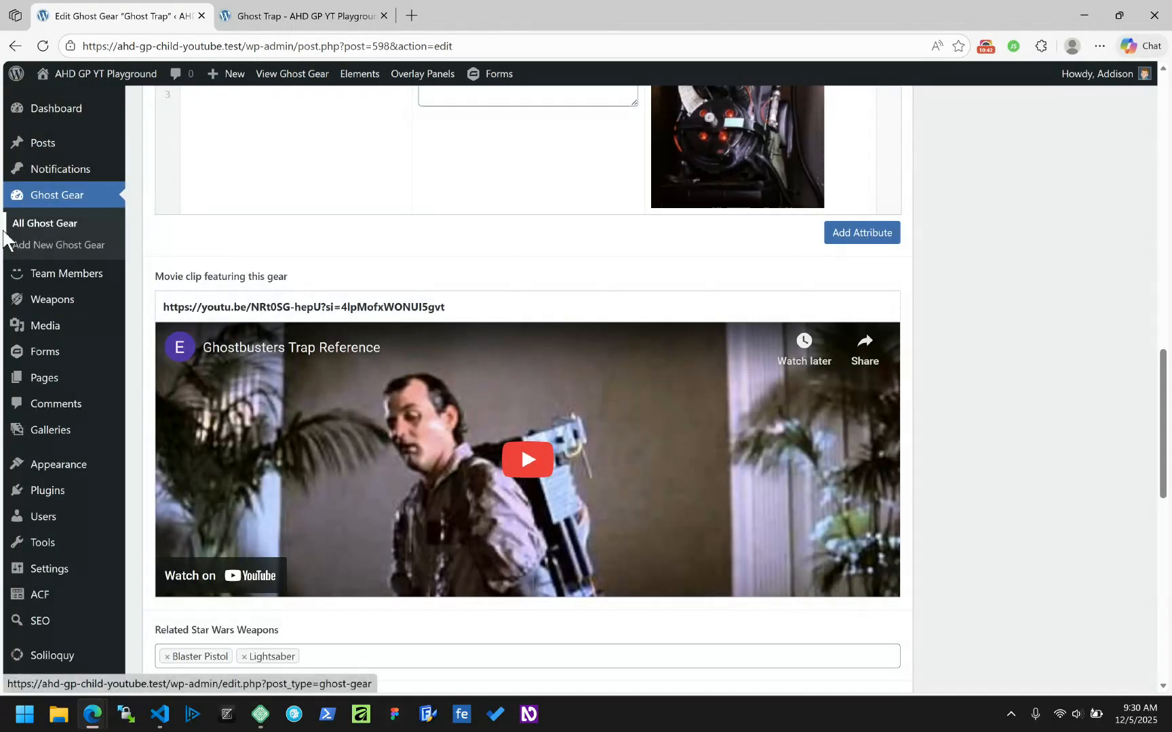
mouse_move(19, 177)
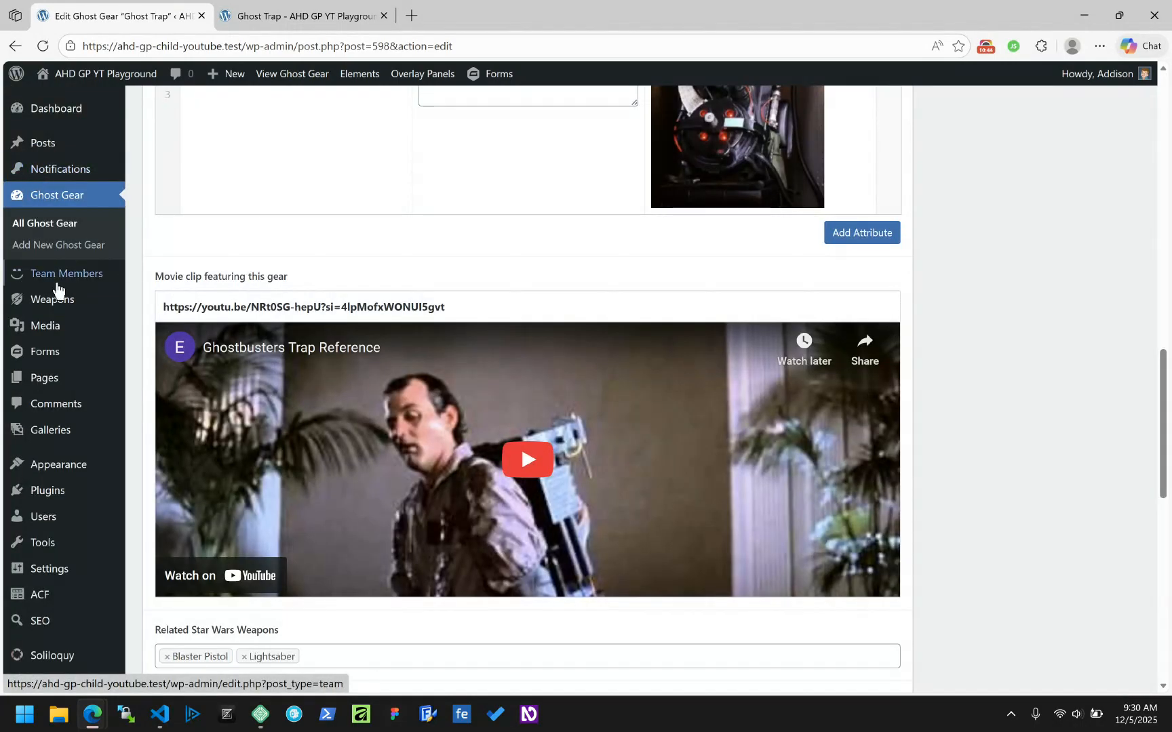
scroll(55, 276, "down", 1)
scroll(56, 277, "down", 3)
left_click(40, 537)
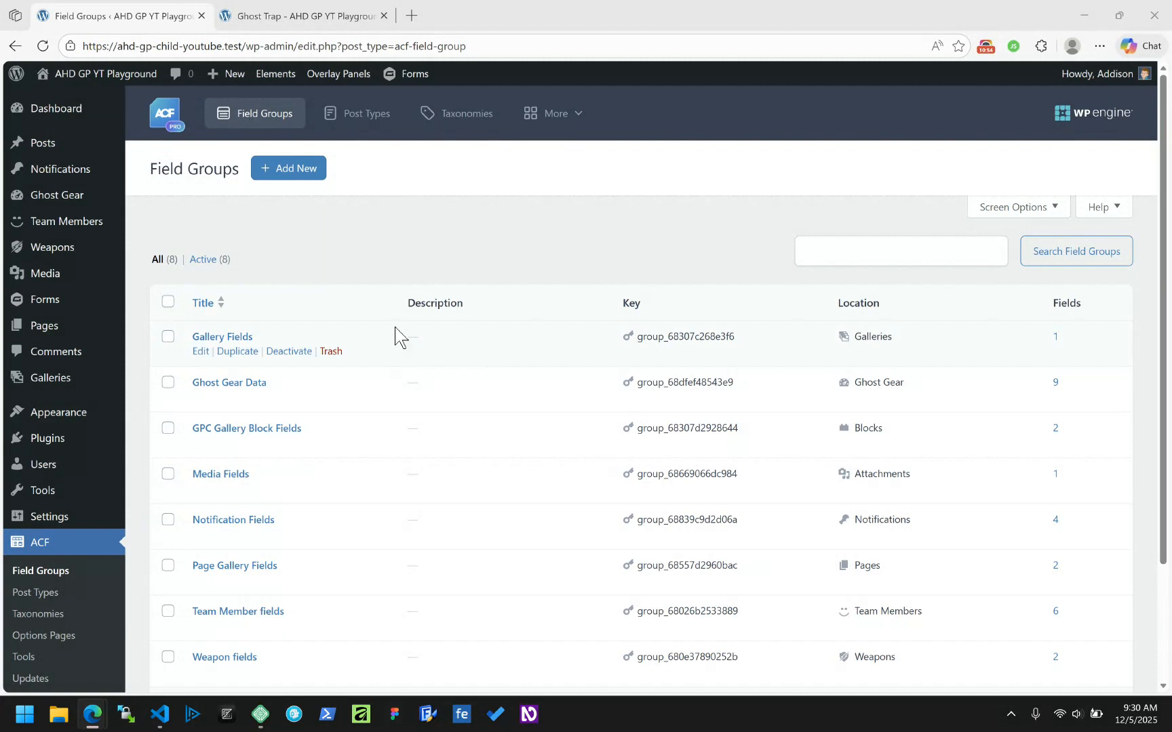
scroll(395, 332, "down", 2)
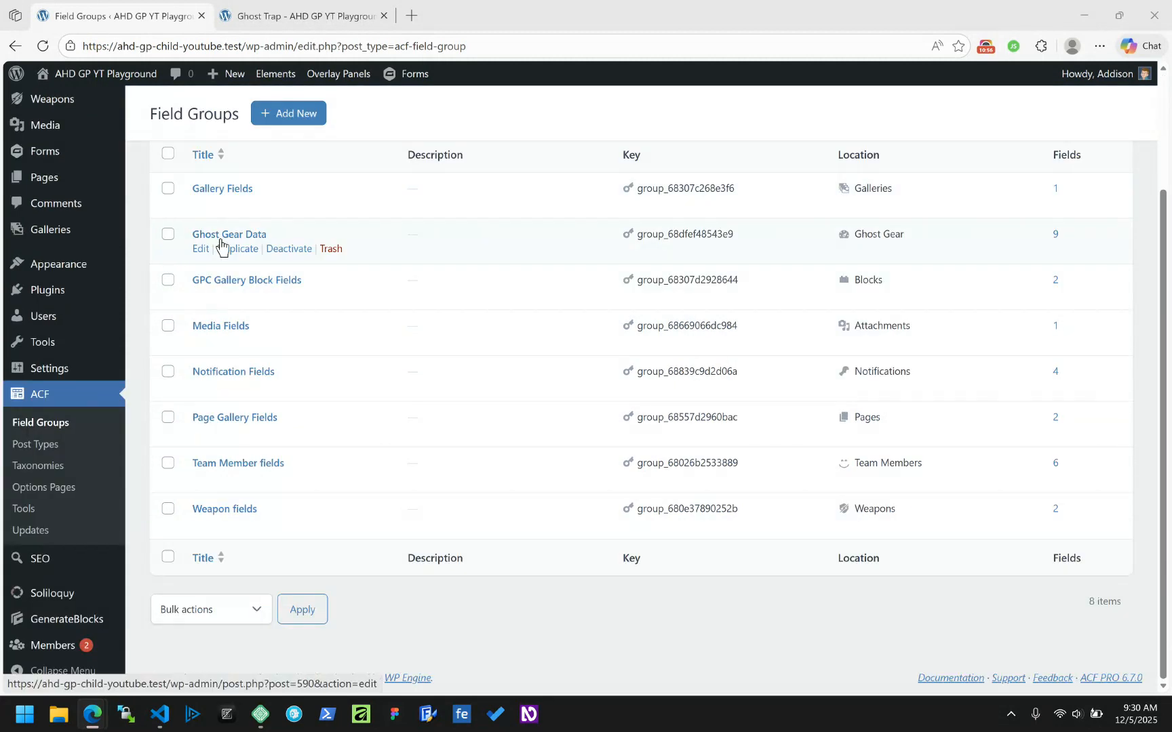
left_click(247, 235)
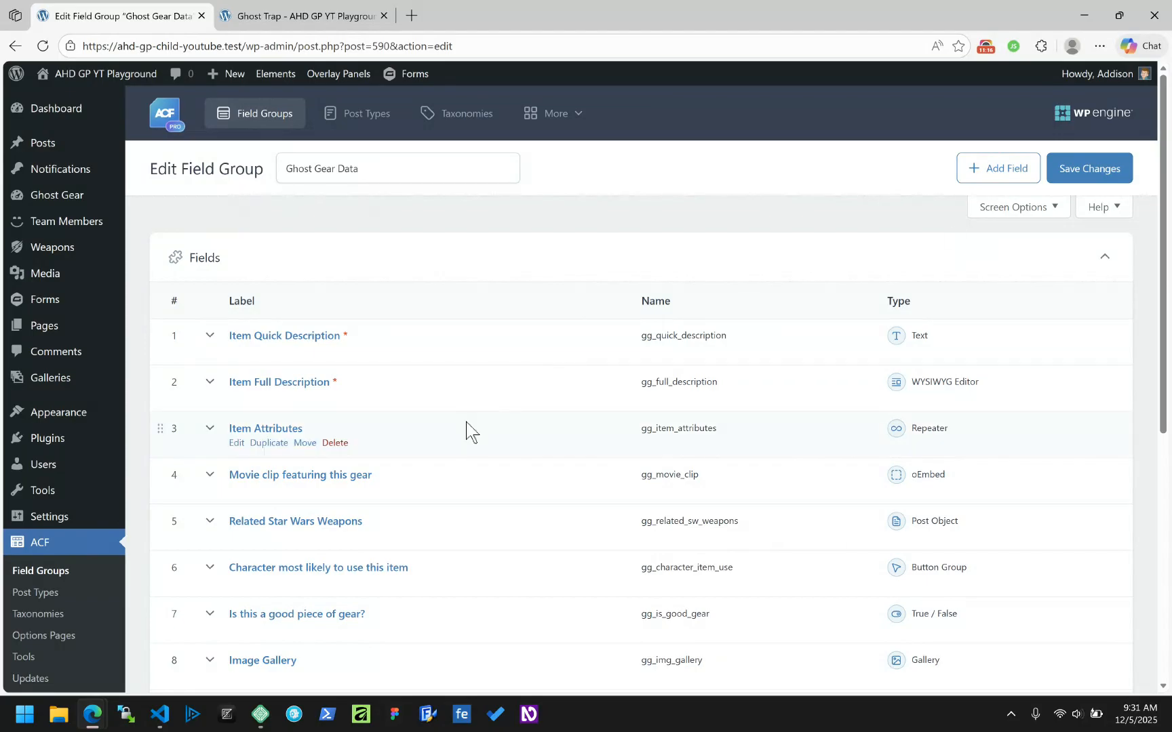
Step: Add a new field below Image Size in the field group and open the field type browser
scroll(468, 431, "down", 1)
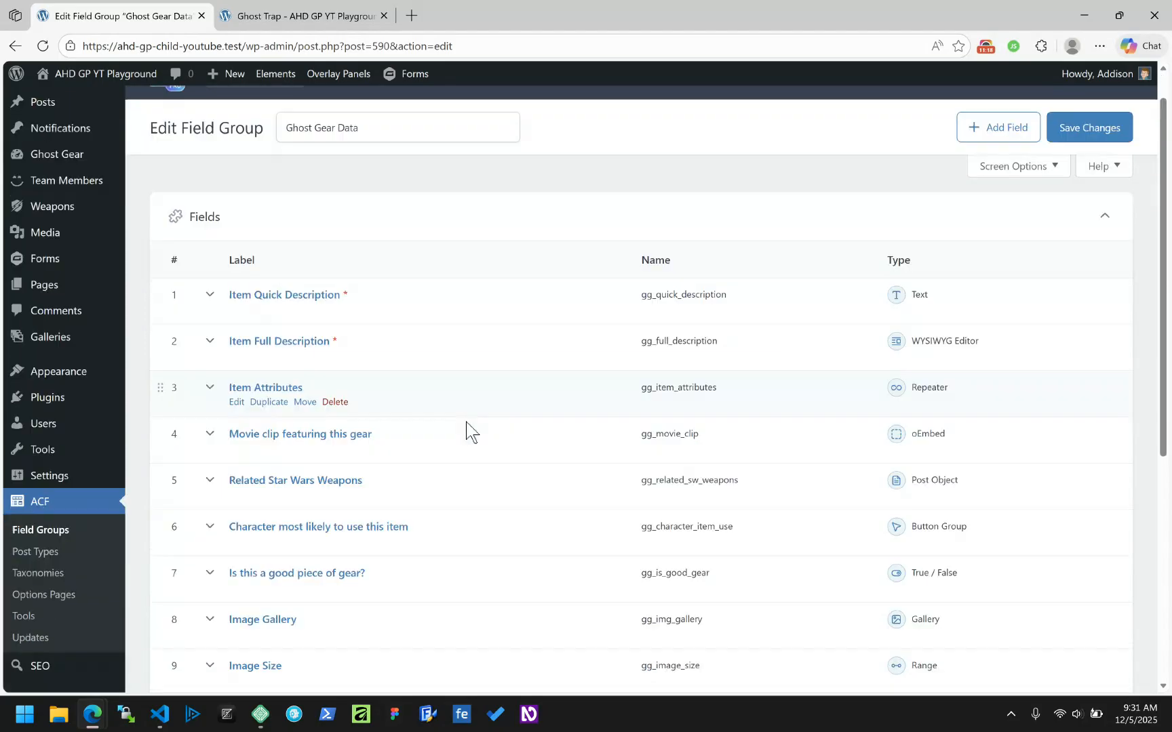
scroll(308, 382, "down", 4)
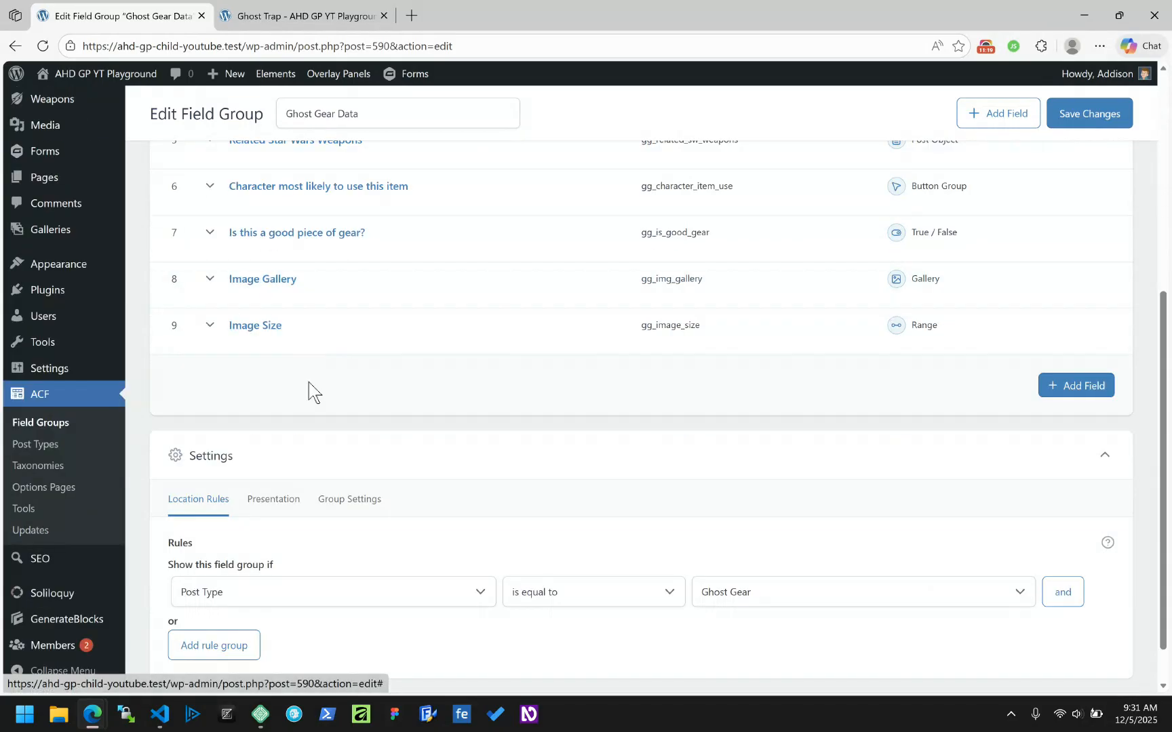
left_click(1084, 386)
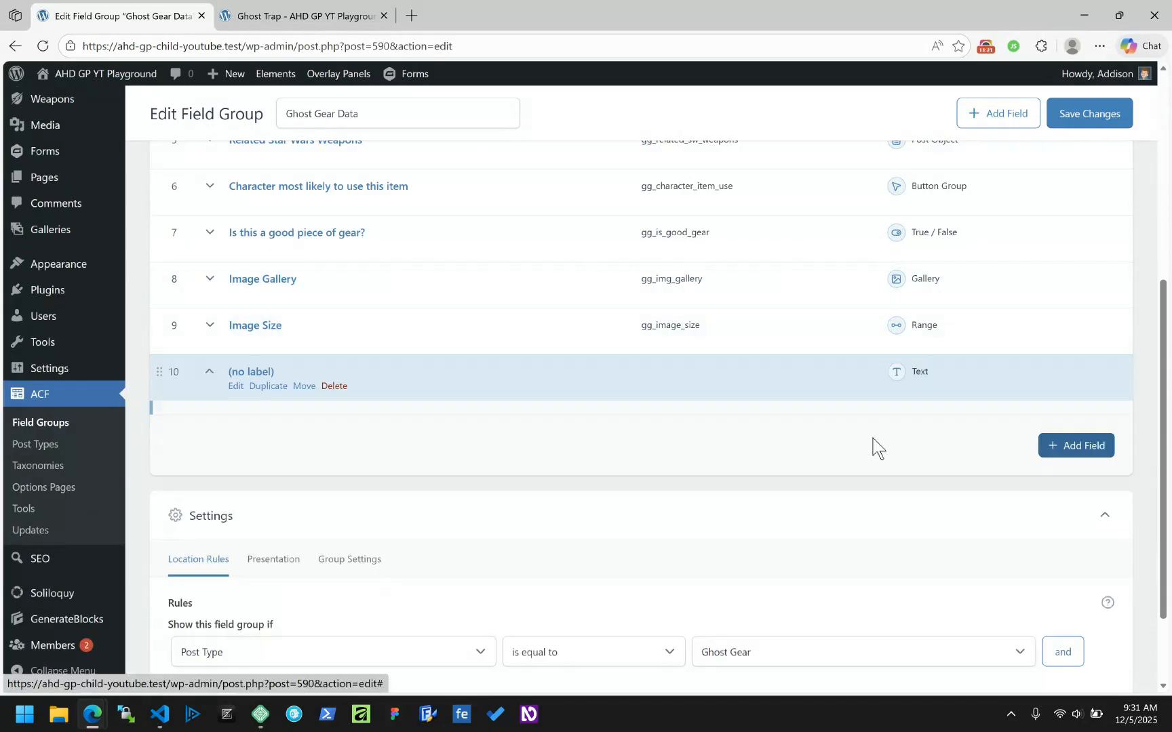
left_click(284, 509)
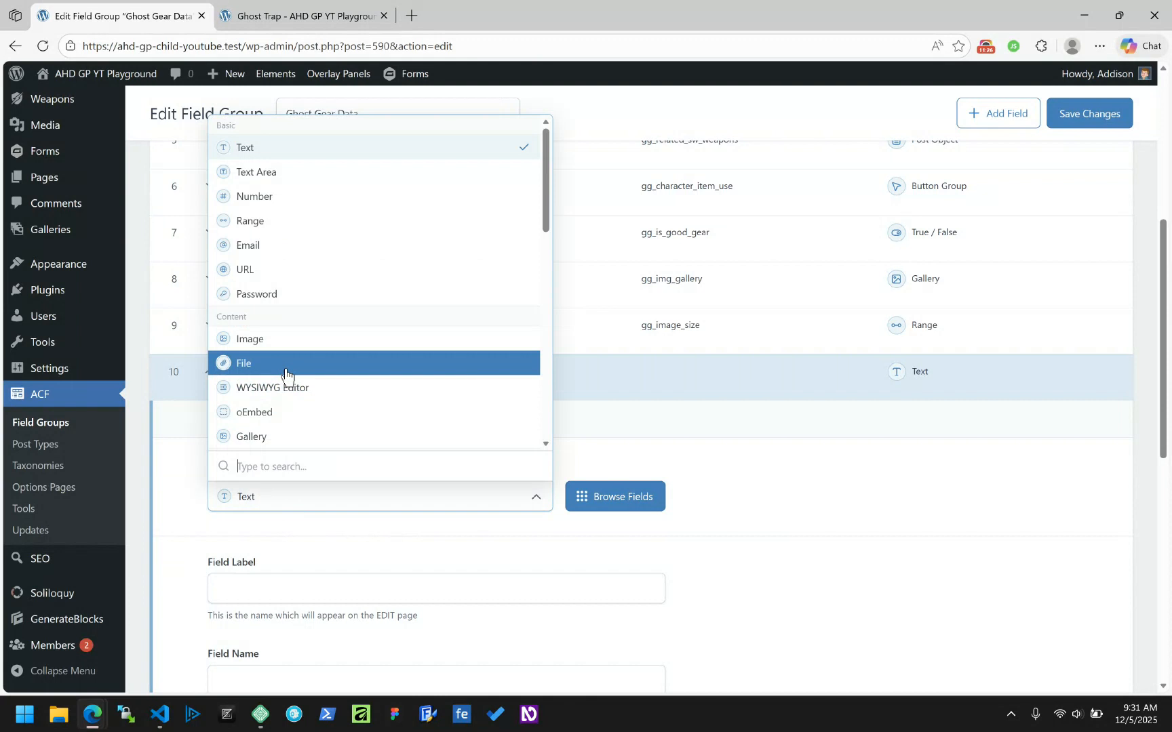
left_click(862, 452)
left_click(651, 497)
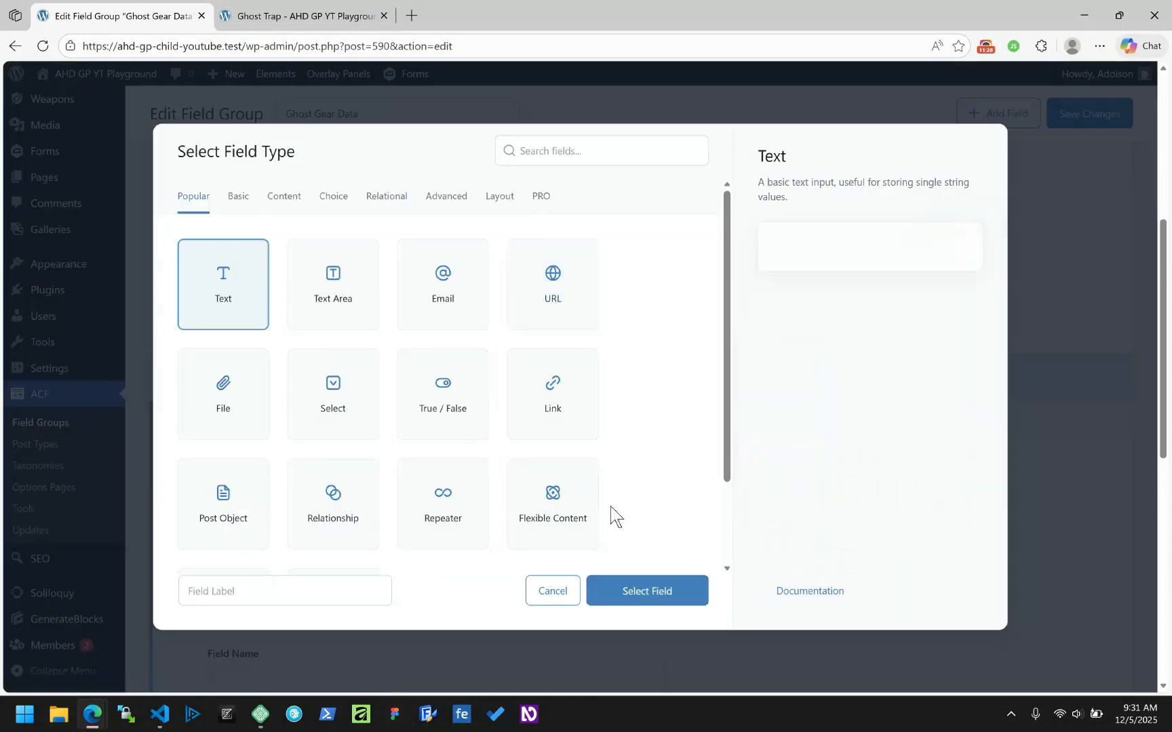
Step: Look through the Basic, Content, Choice and Advanced field types and select Color Picker for the new field
left_click(238, 200)
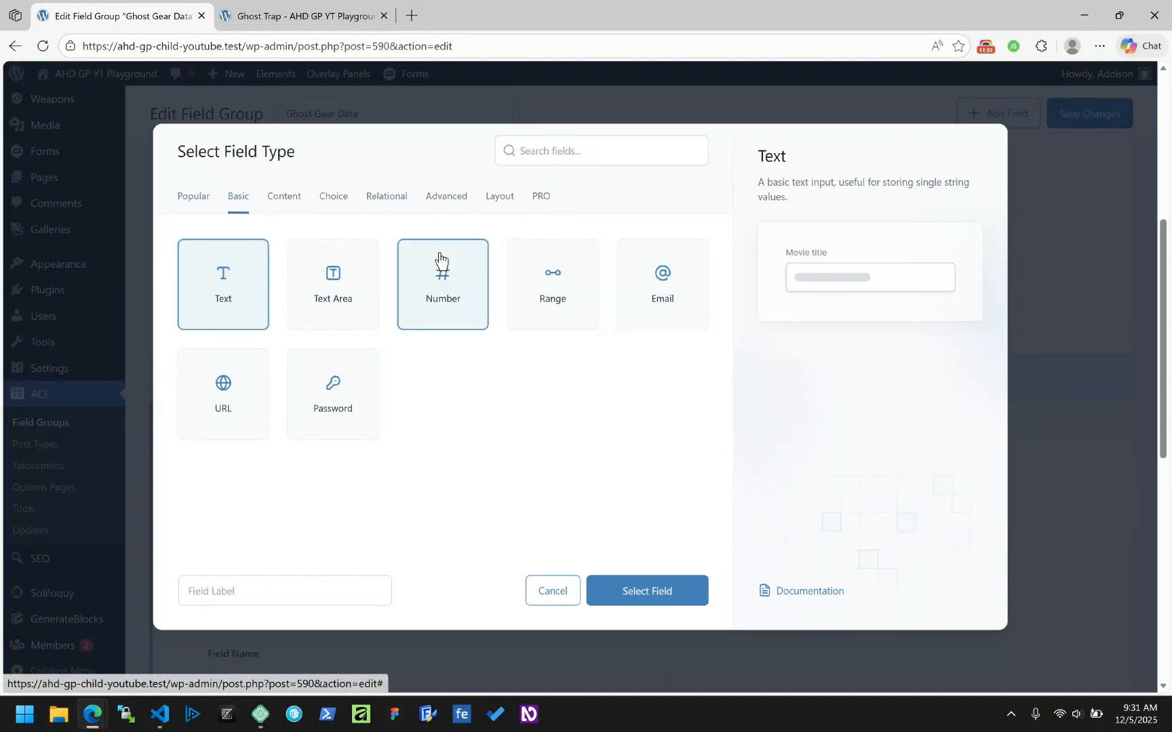
left_click(274, 202)
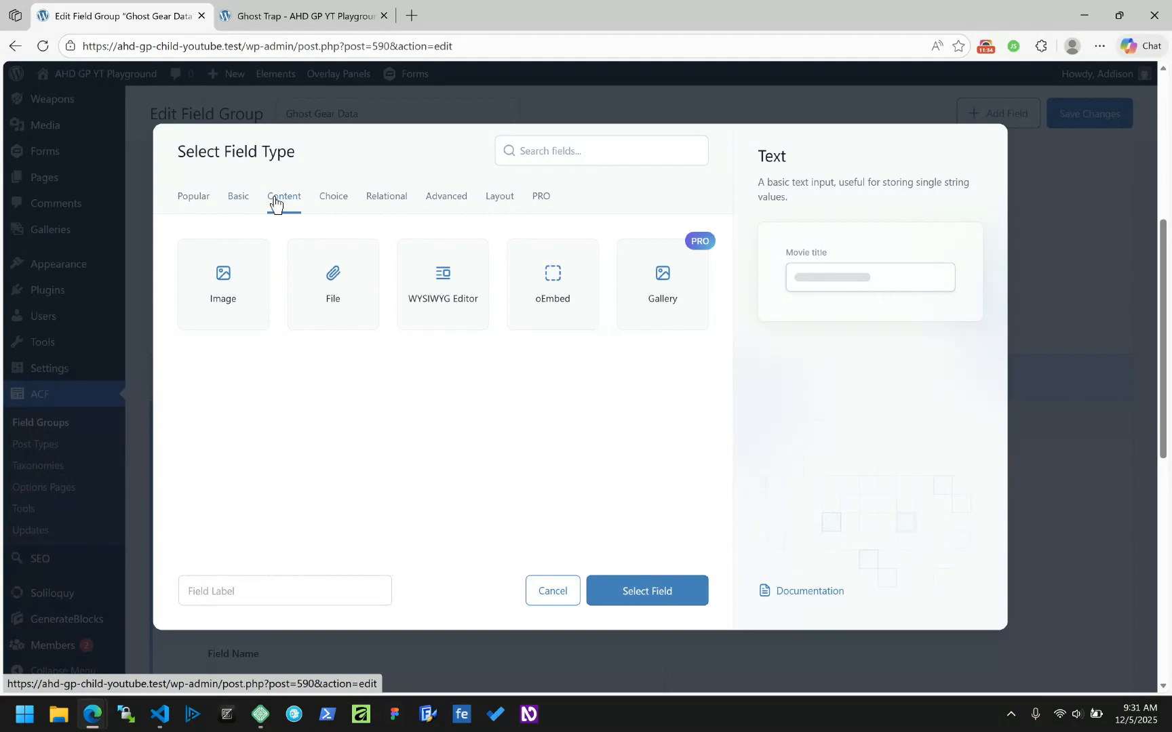
left_click(343, 202)
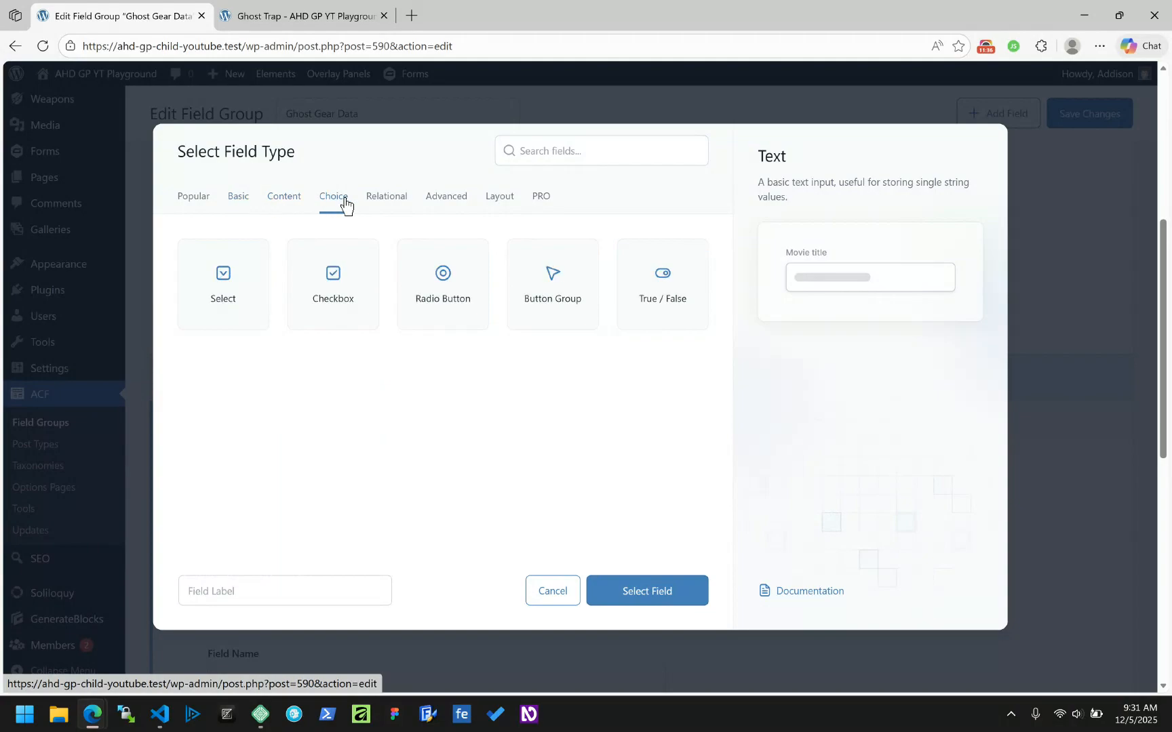
left_click(436, 202)
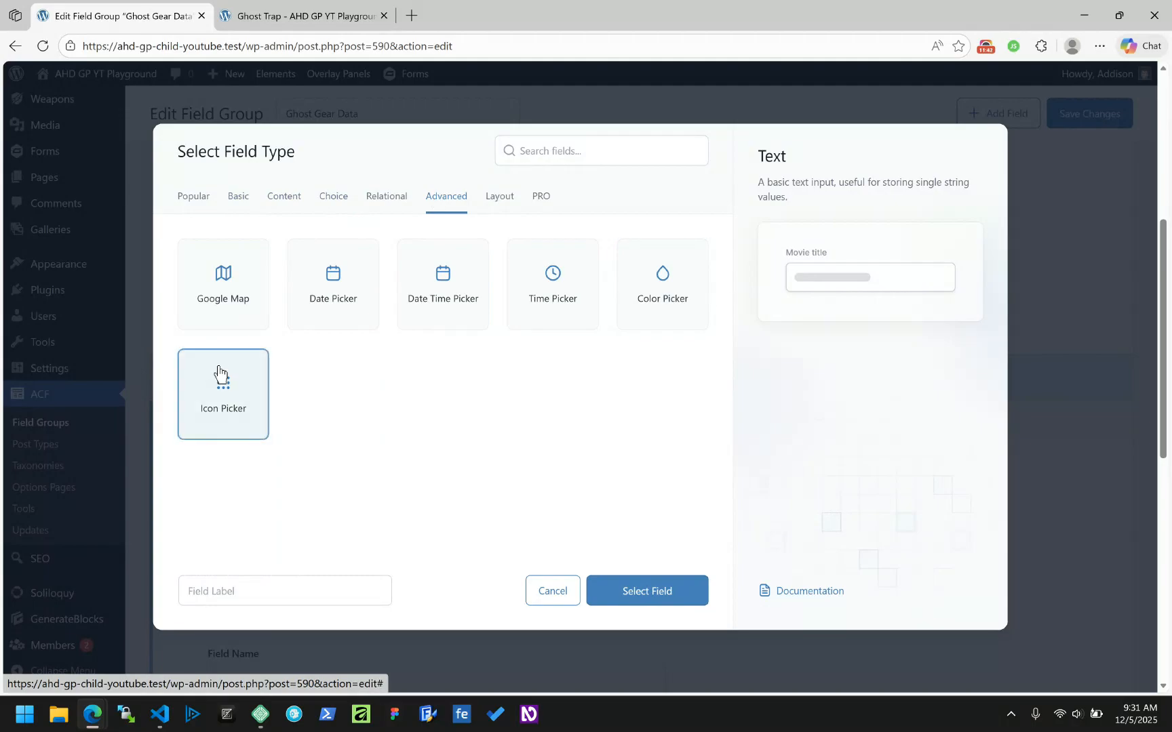
left_click(663, 290)
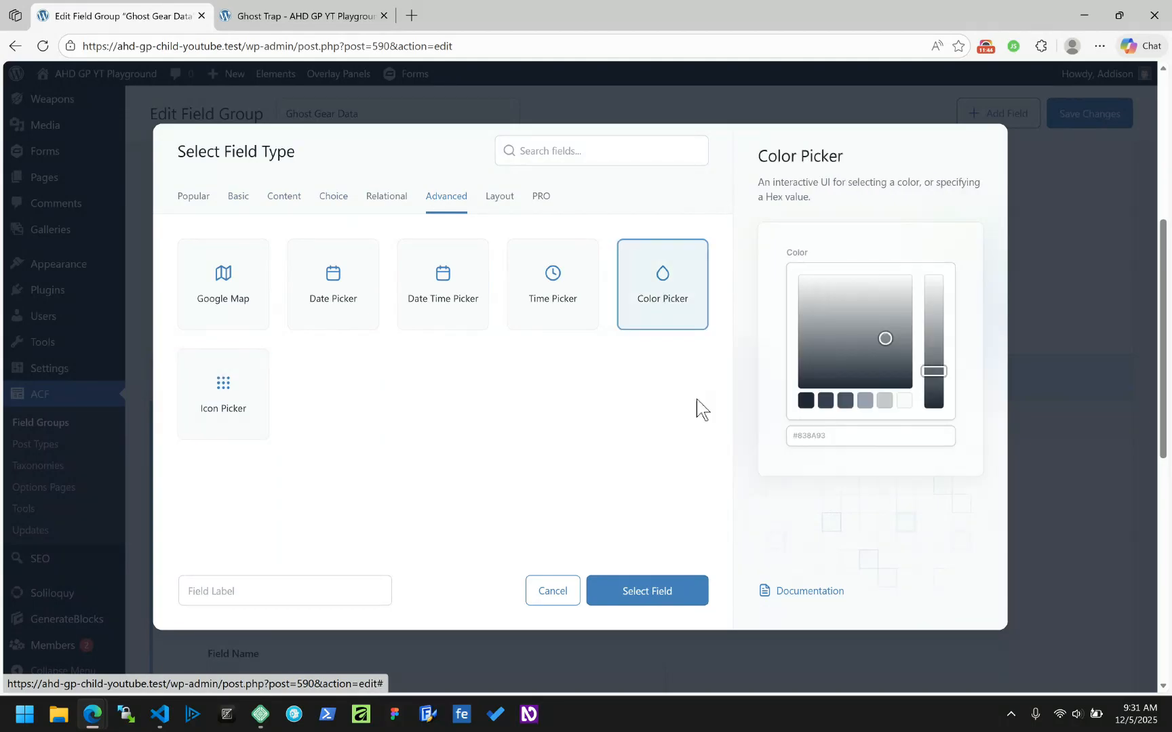
left_click(655, 595)
Step: Review the Color Picker field's settings and the attribute cards on the Ghost Trap page, and return to the field group
scroll(454, 469, "down", 4)
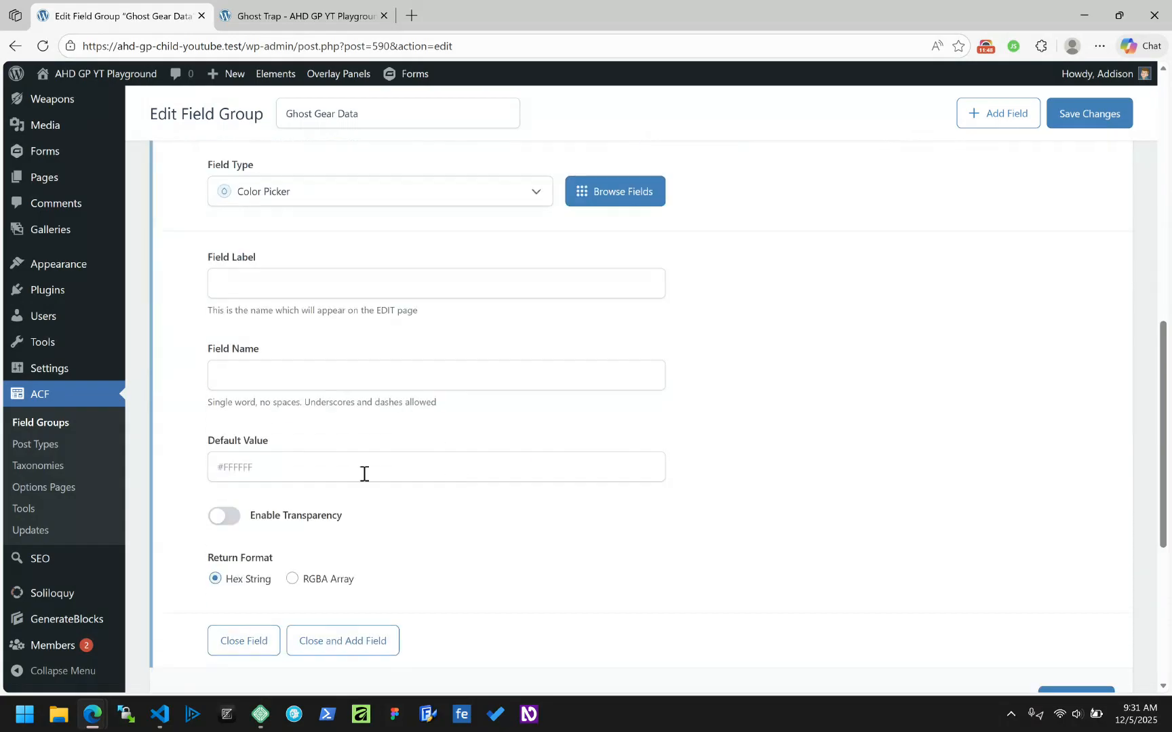
scroll(246, 468, "down", 2)
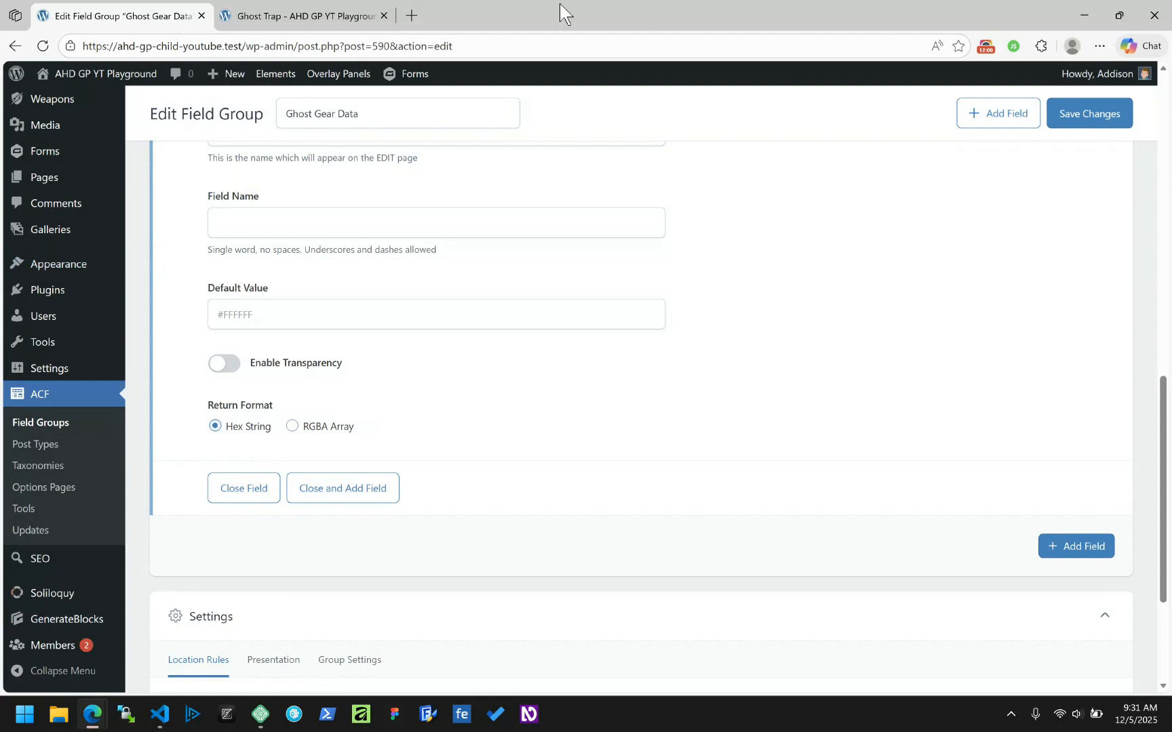
left_click(296, 15)
scroll(419, 302, "down", 10)
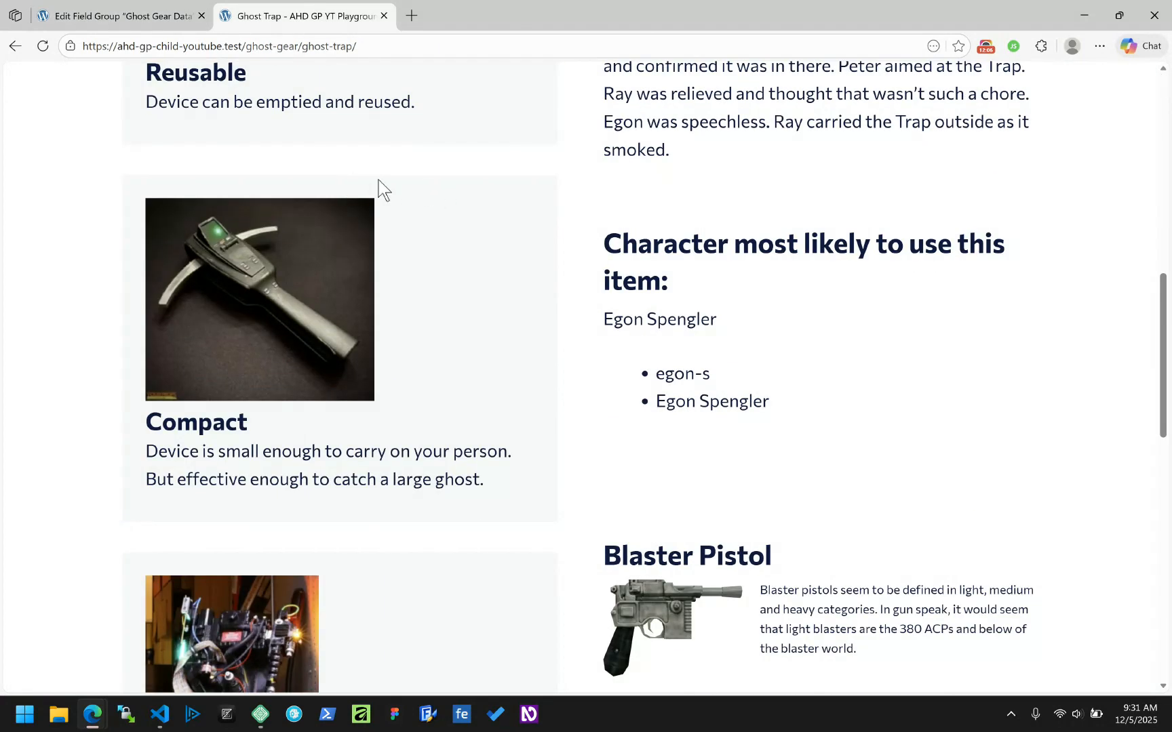
scroll(410, 382, "down", 4)
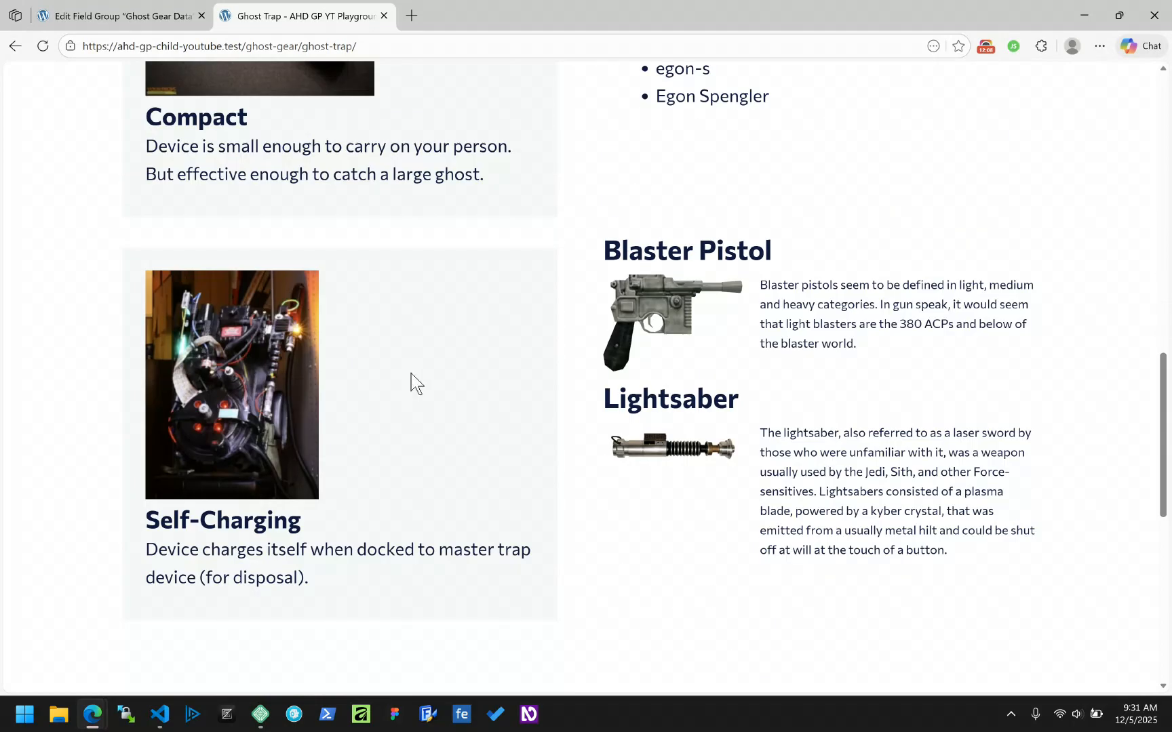
scroll(599, 445, "down", 5)
scroll(407, 272, "up", 7)
left_click(141, 13)
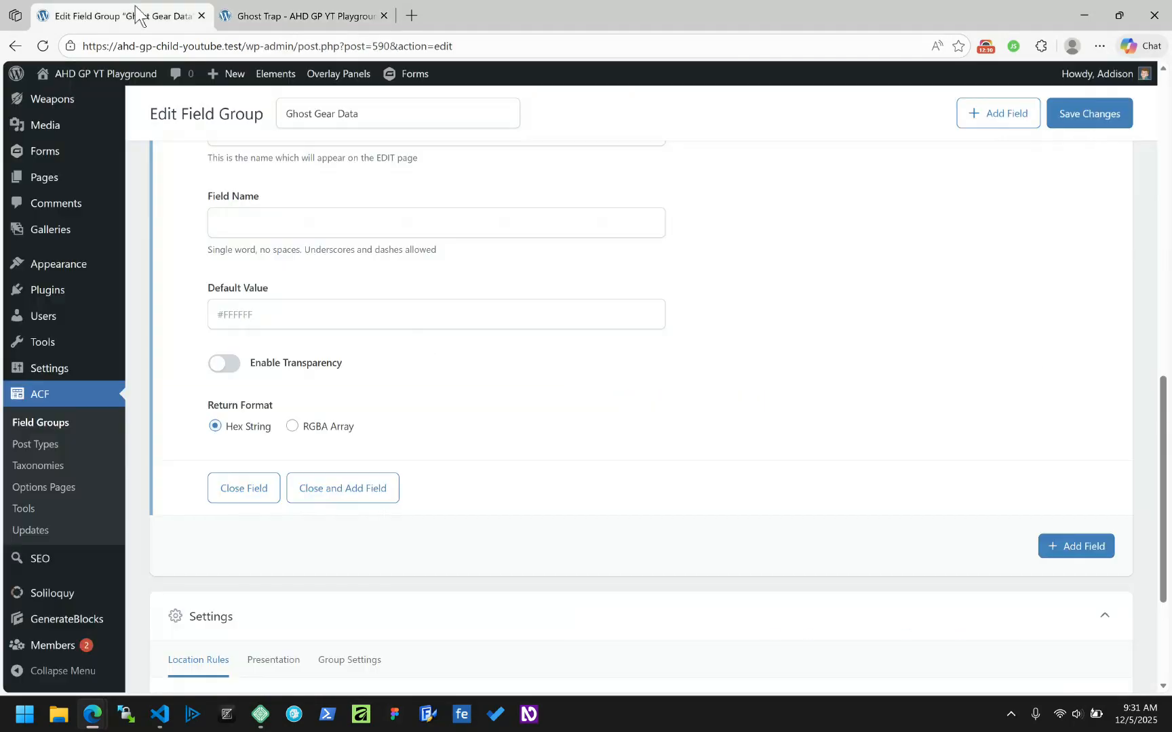
Step: Label the new color field Gear Theme Color and set its field name to gg_theme_color
scroll(282, 302, "up", 3)
left_click(254, 362)
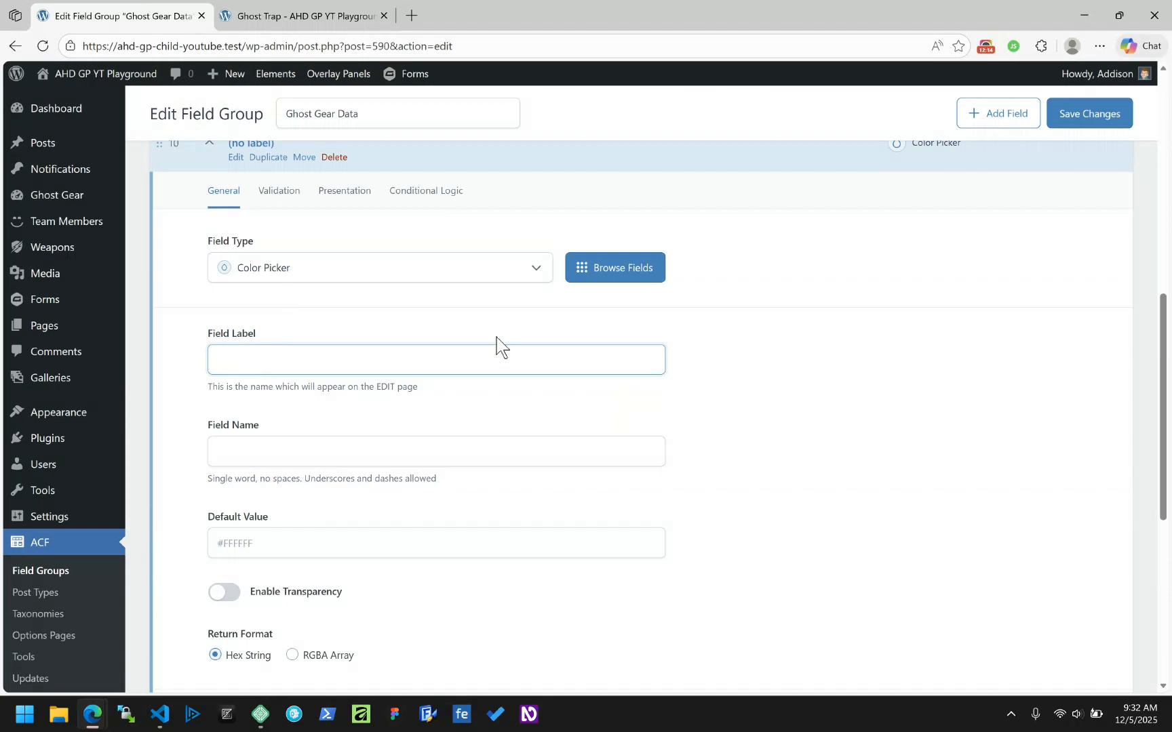
type("Gear Theme Color")
key("Tab")
key("Home")
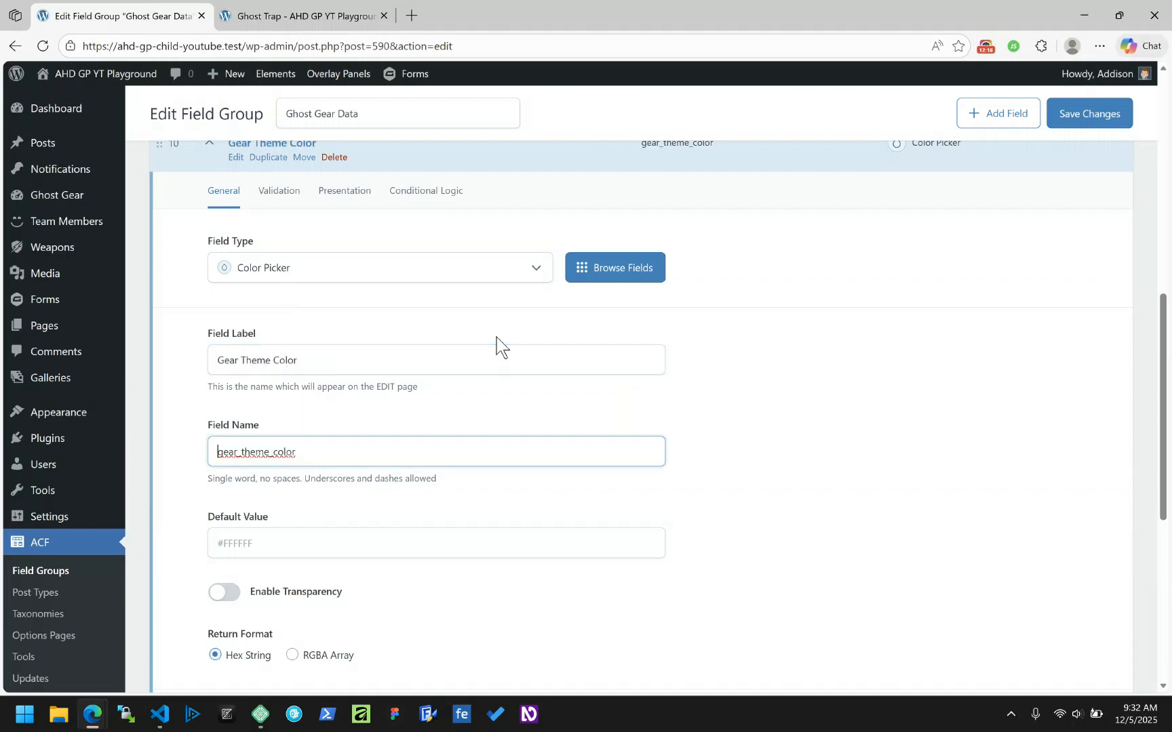
type("gg_")
key("Delete")
key("Delete")
key("Delete")
key("Delete")
key("Delete")
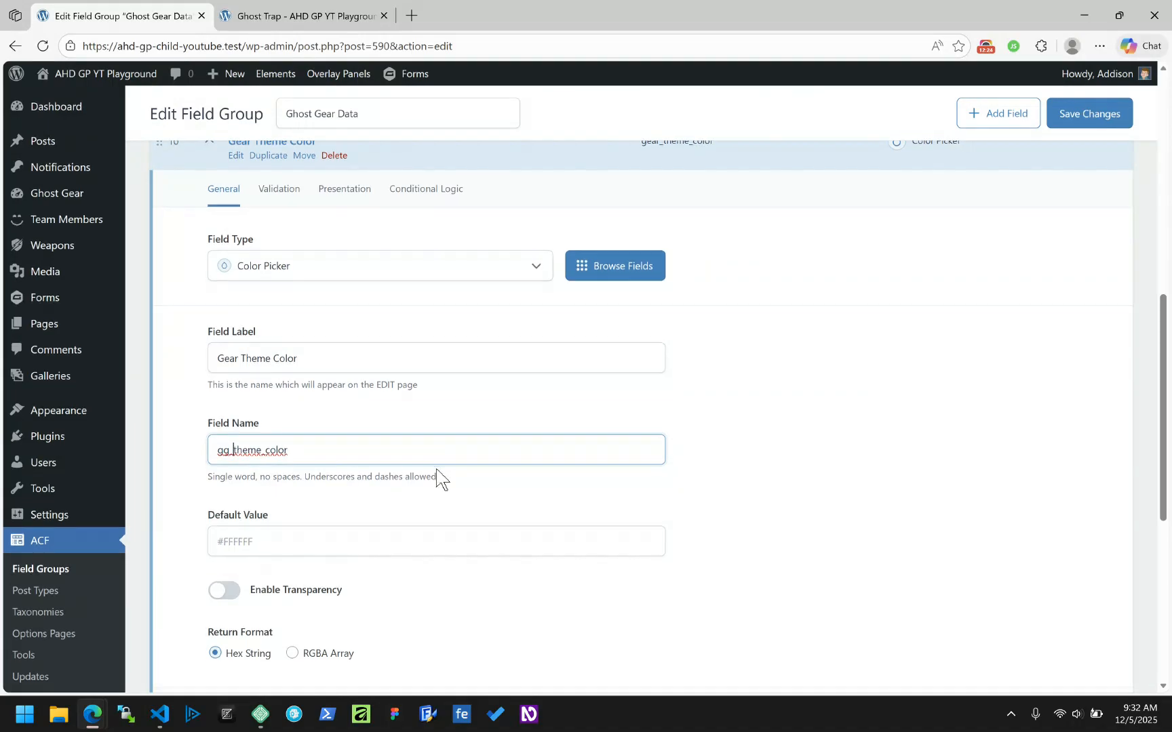
Step: Inspect the attribute cards' background color on the Ghost Trap page in the developer tools and return to the field group
scroll(439, 479, "down", 2)
left_click(232, 394)
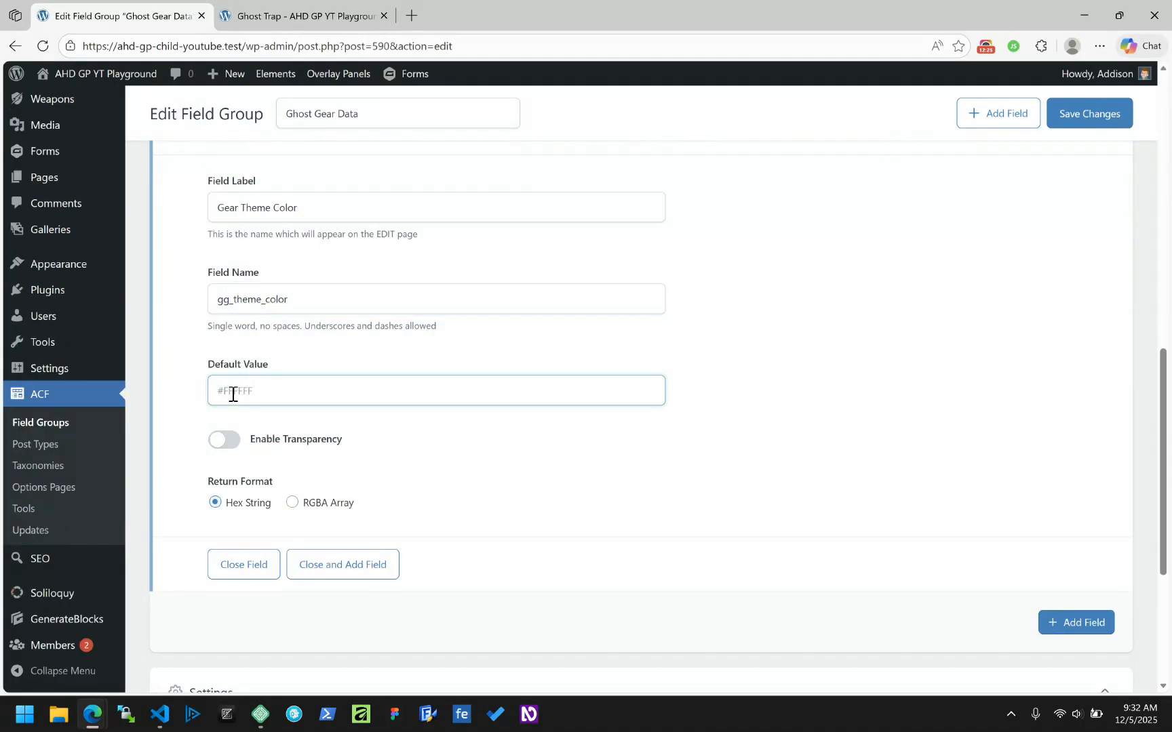
left_click(271, 14)
right_click(459, 209)
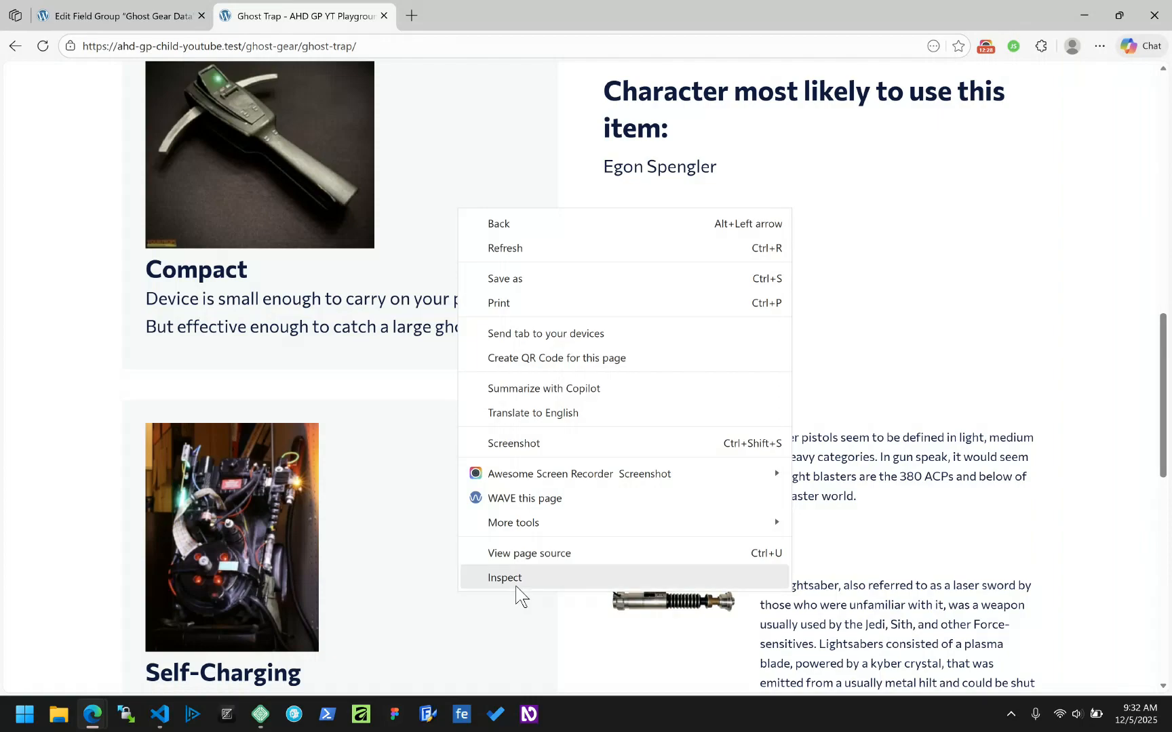
left_click(517, 575)
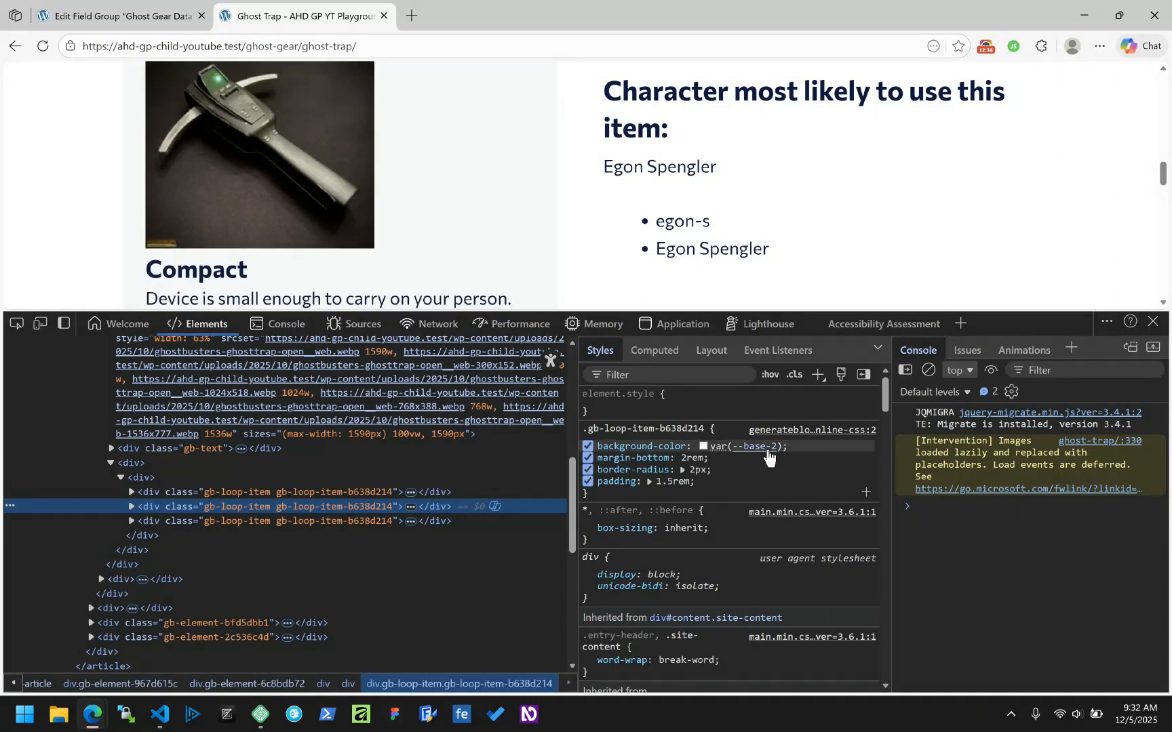
mouse_move(764, 458)
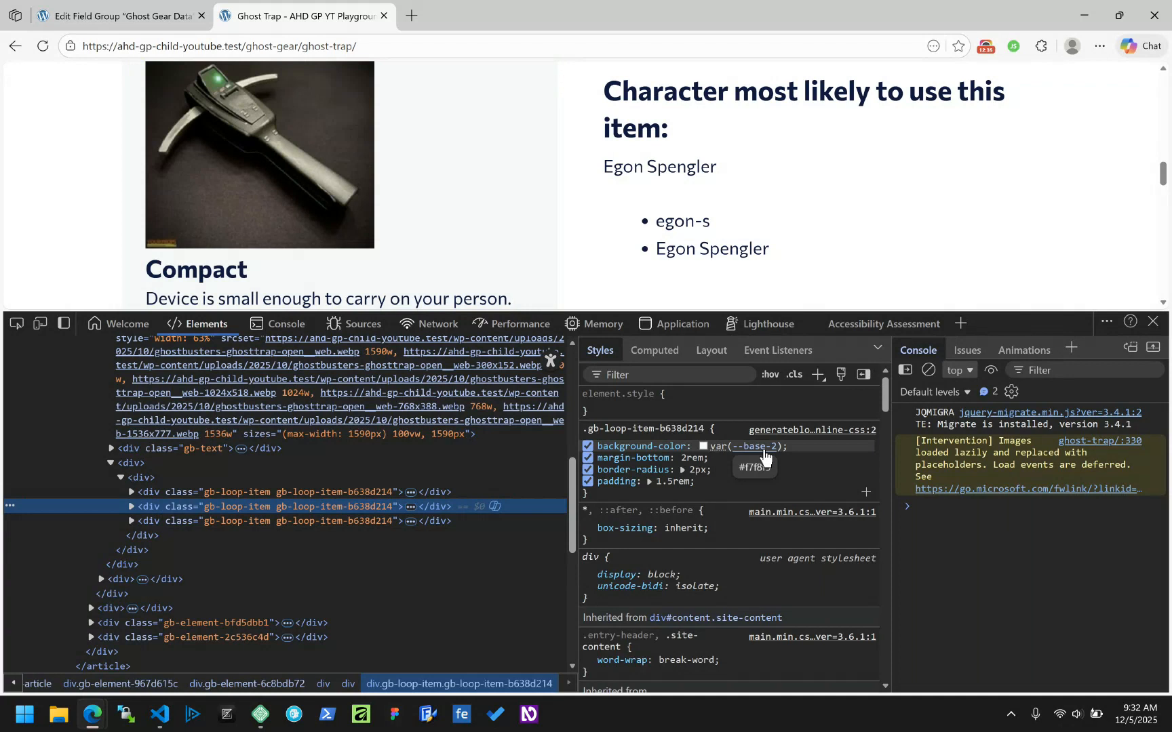
left_click(118, 15)
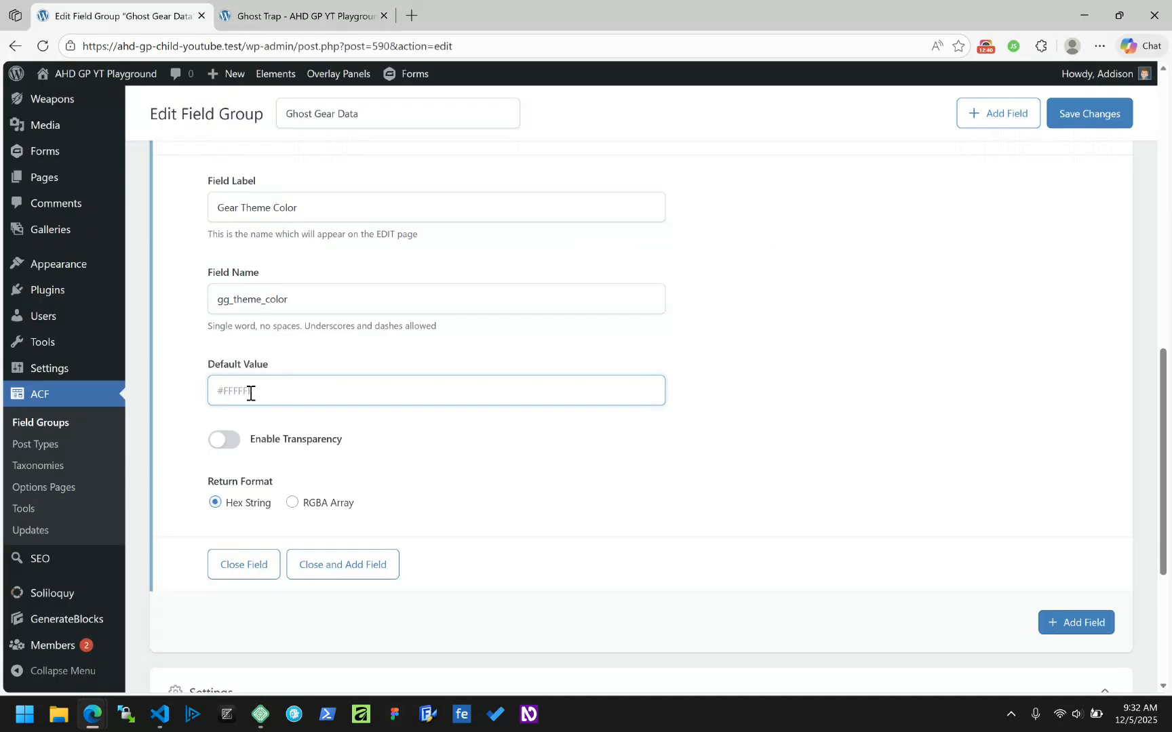
Step: Enable transparency for the Gear Theme Color field and switch it off again
left_click(227, 441)
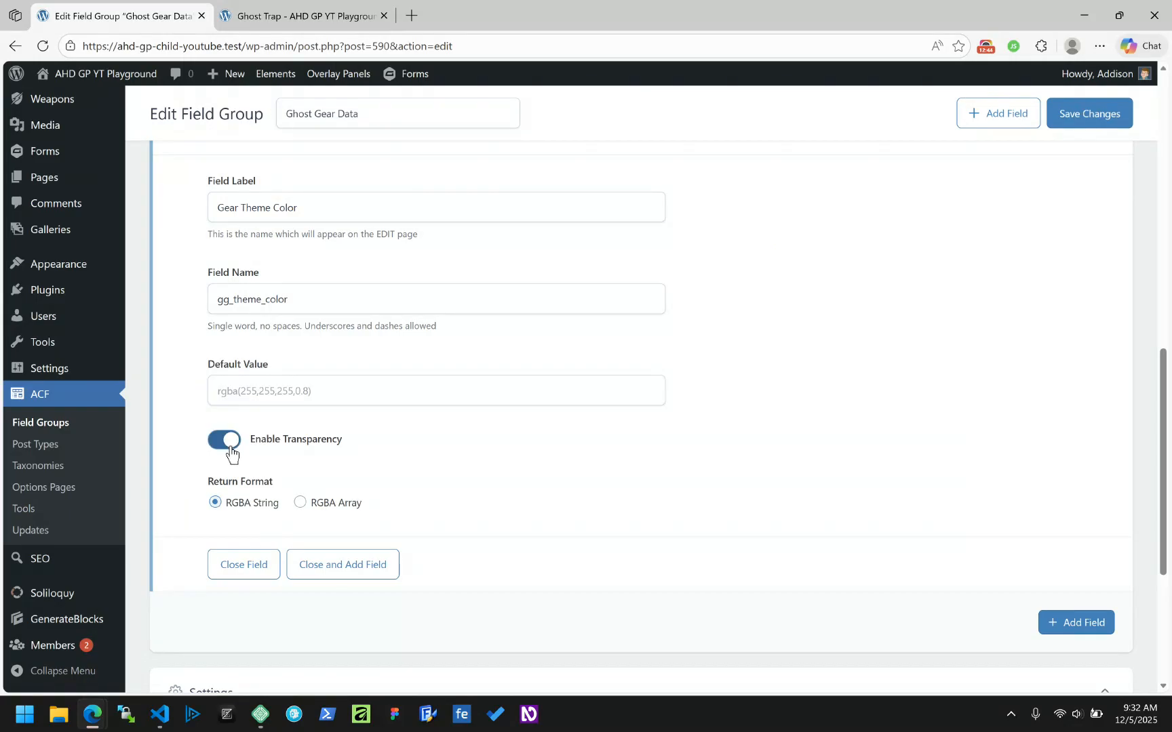
left_click(220, 442)
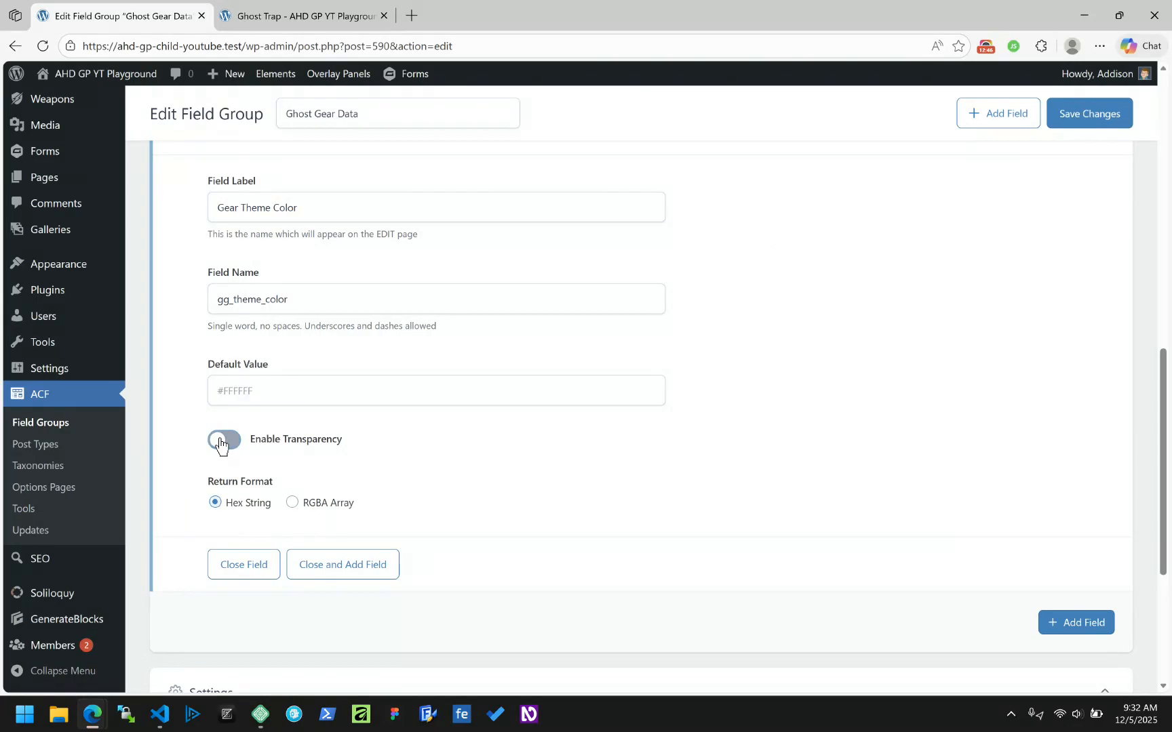
Step: Copy the --base-2 color #f7f8f9 from the Ghost Trap page's styles and set it as the Gear Theme Color field's default value
left_click(299, 14)
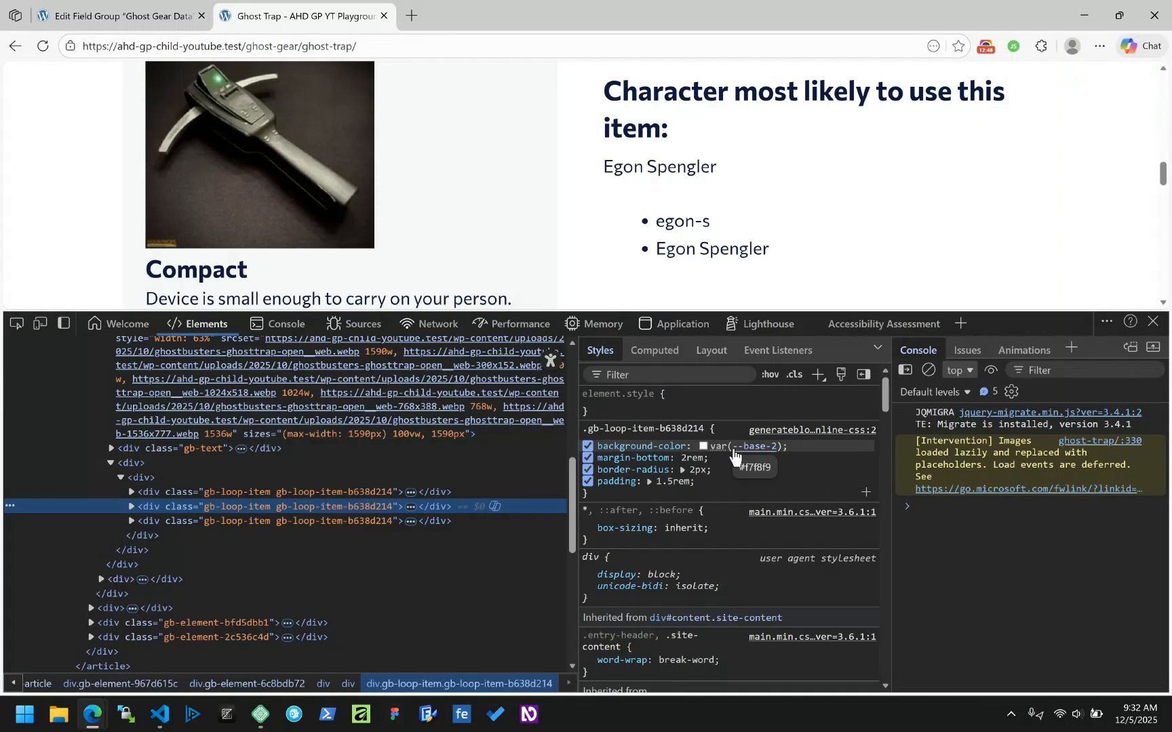
left_click(741, 447)
left_click(693, 529)
key("ctrl+c")
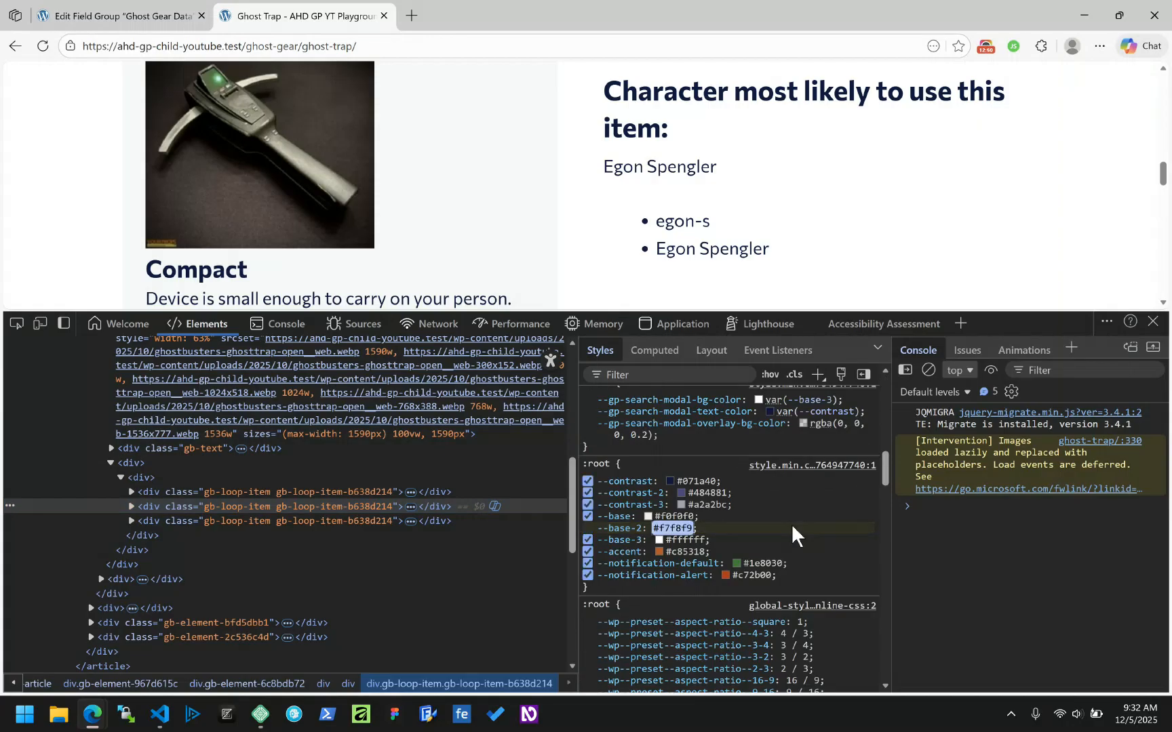
left_click(80, 16)
left_click(242, 388)
key("ctrl+v")
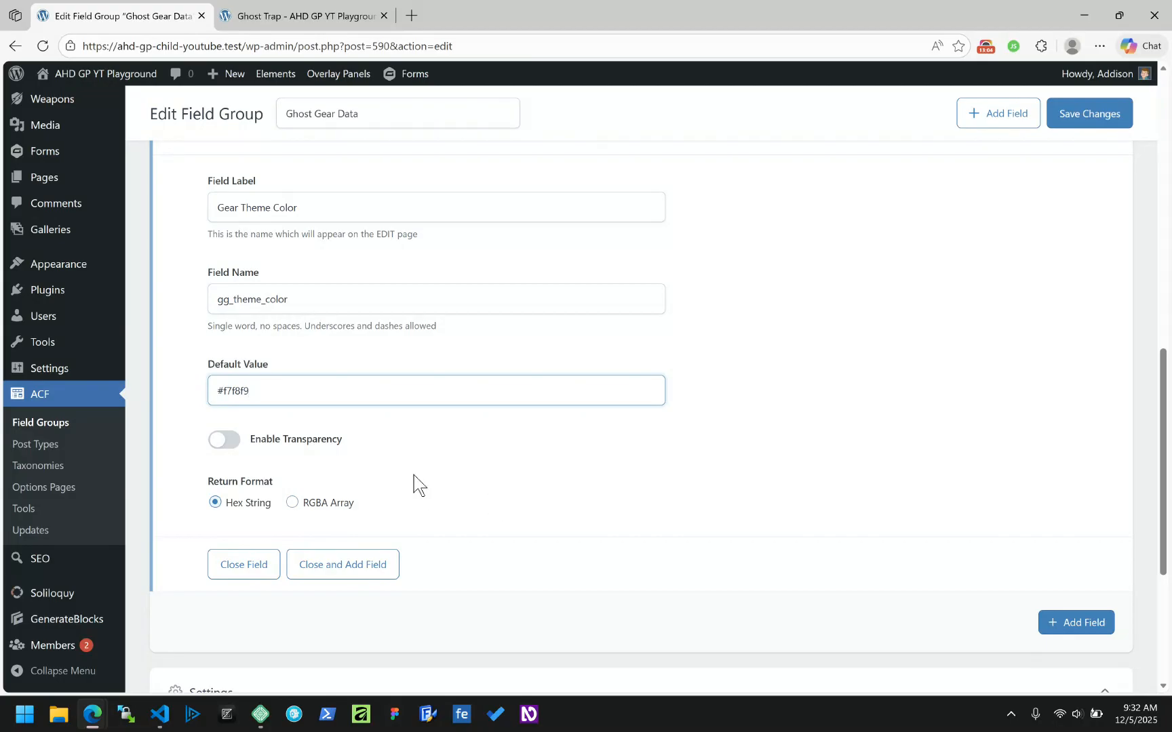
Step: Review the Gear Theme Color field's validation and presentation settings, switching the custom palette on and off again
scroll(414, 484, "up", 3)
left_click(278, 191)
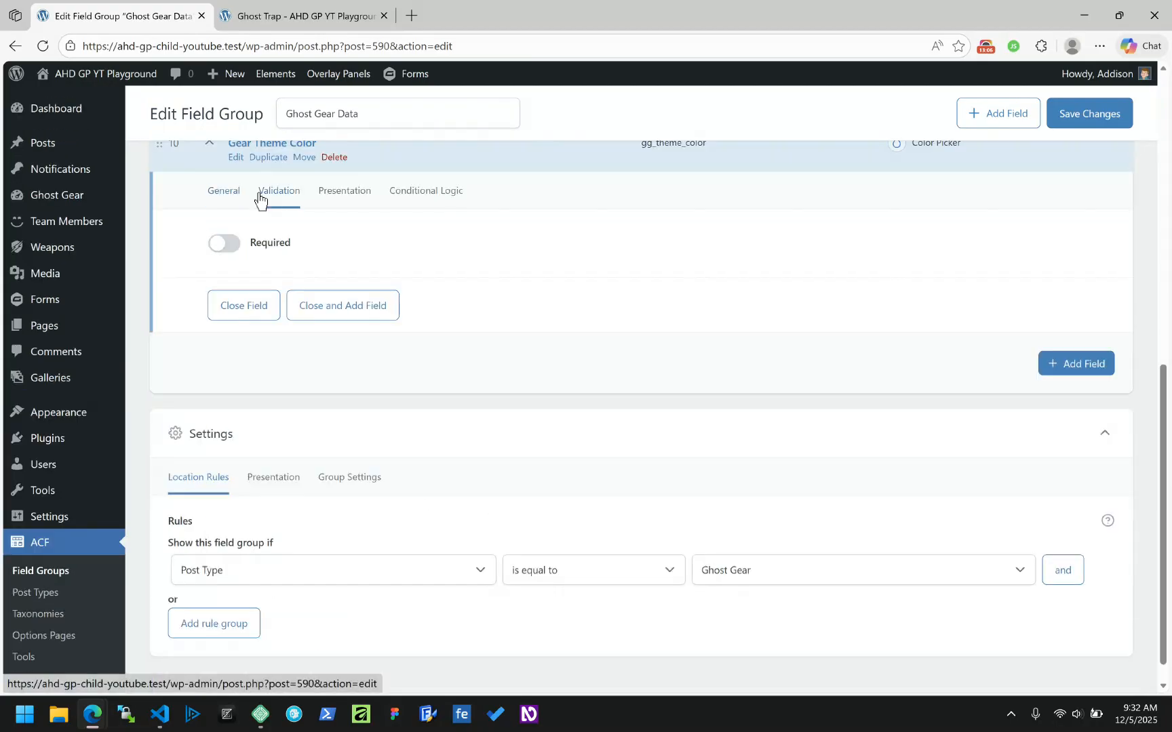
left_click(362, 193)
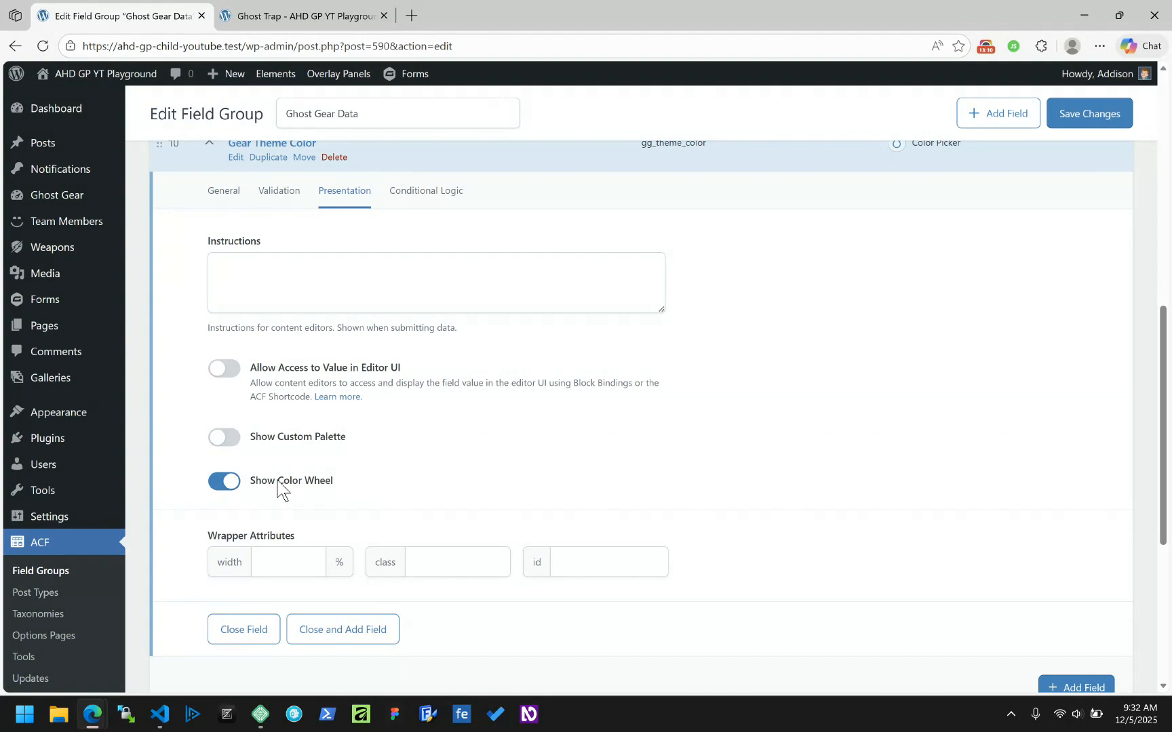
left_click(231, 439)
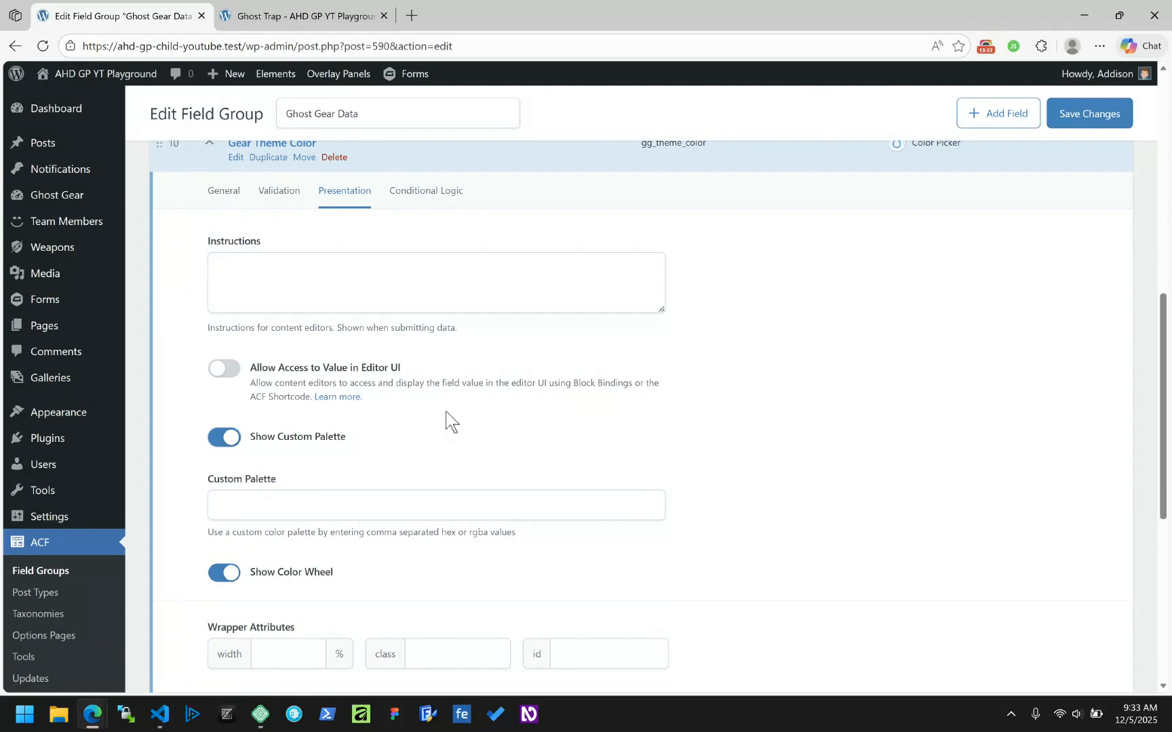
scroll(447, 421, "down", 1)
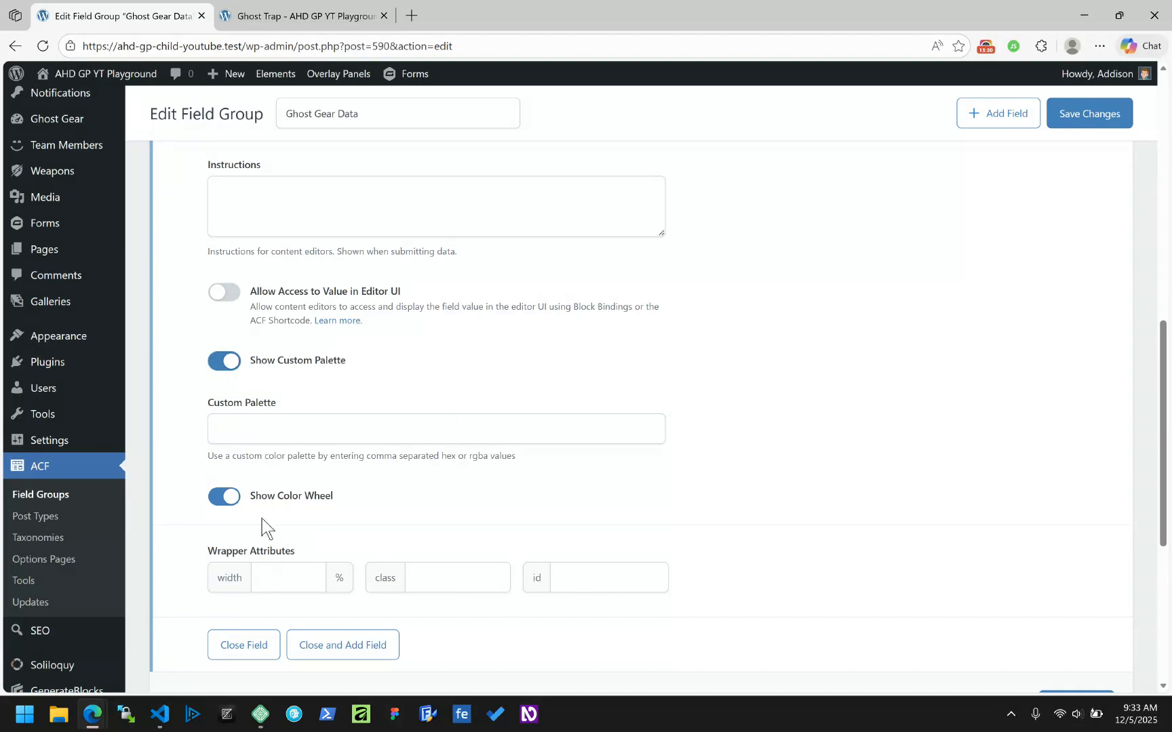
left_click(224, 370)
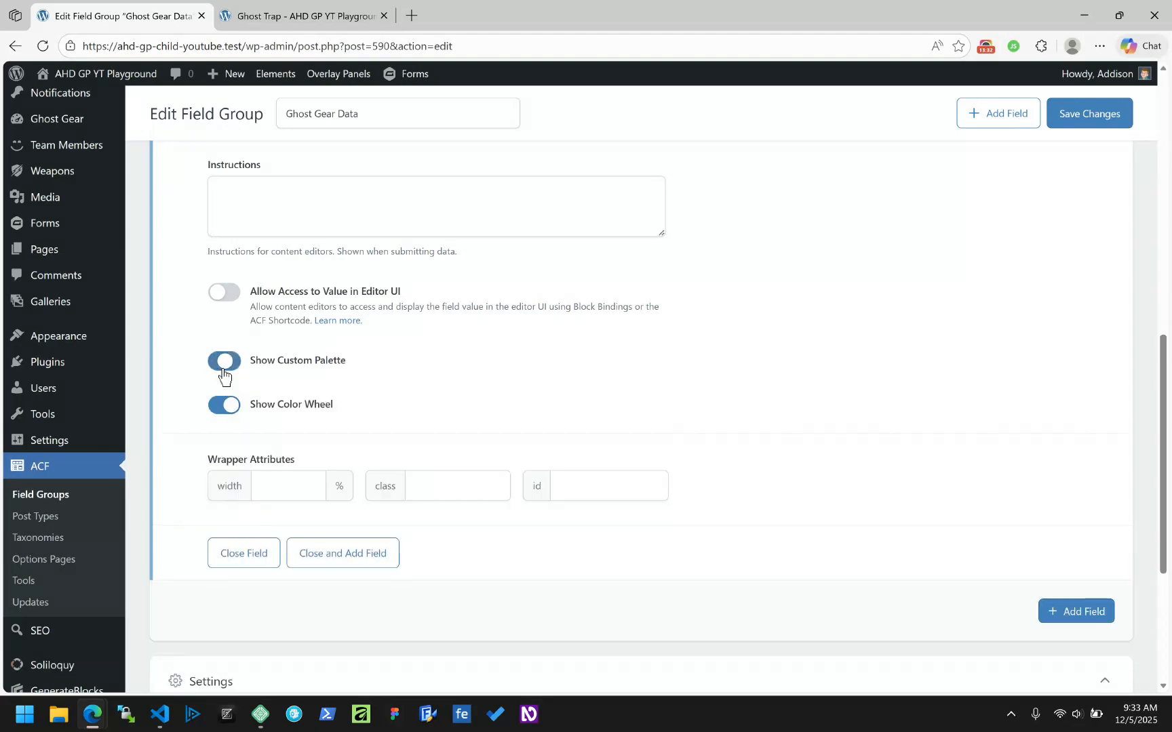
Step: Turn off the color wheel for the Gear Theme Color field and save the field group
left_click(224, 404)
left_click(224, 405)
scroll(609, 358, "up", 5)
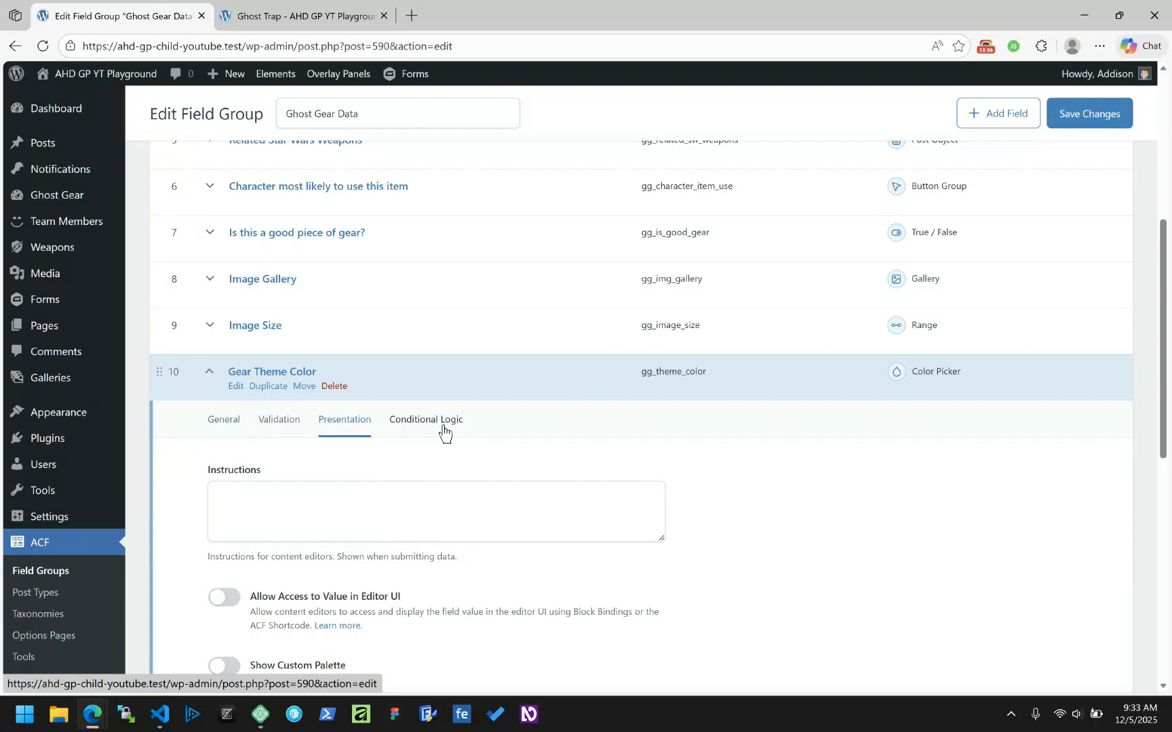
left_click(1084, 116)
left_click(805, 372)
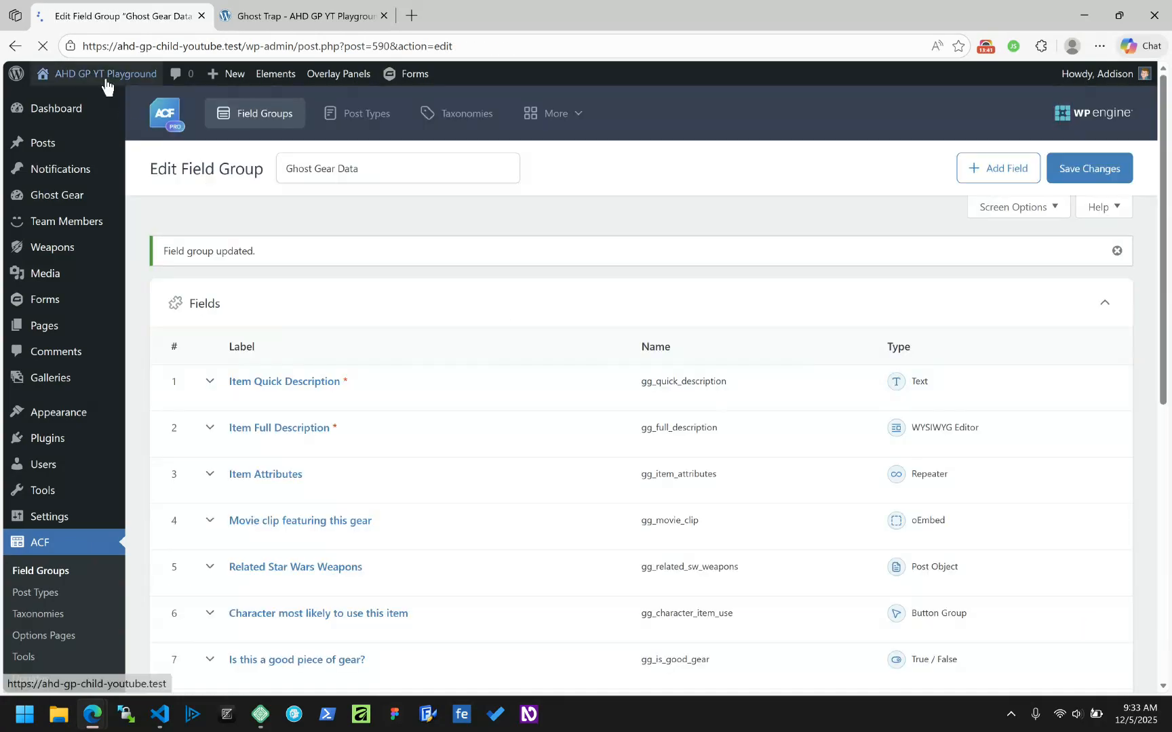
Step: Open the Ghost Trap gear item for editing in a new browser tab and expand its Gear Theme Color picker
mouse_move(74, 197)
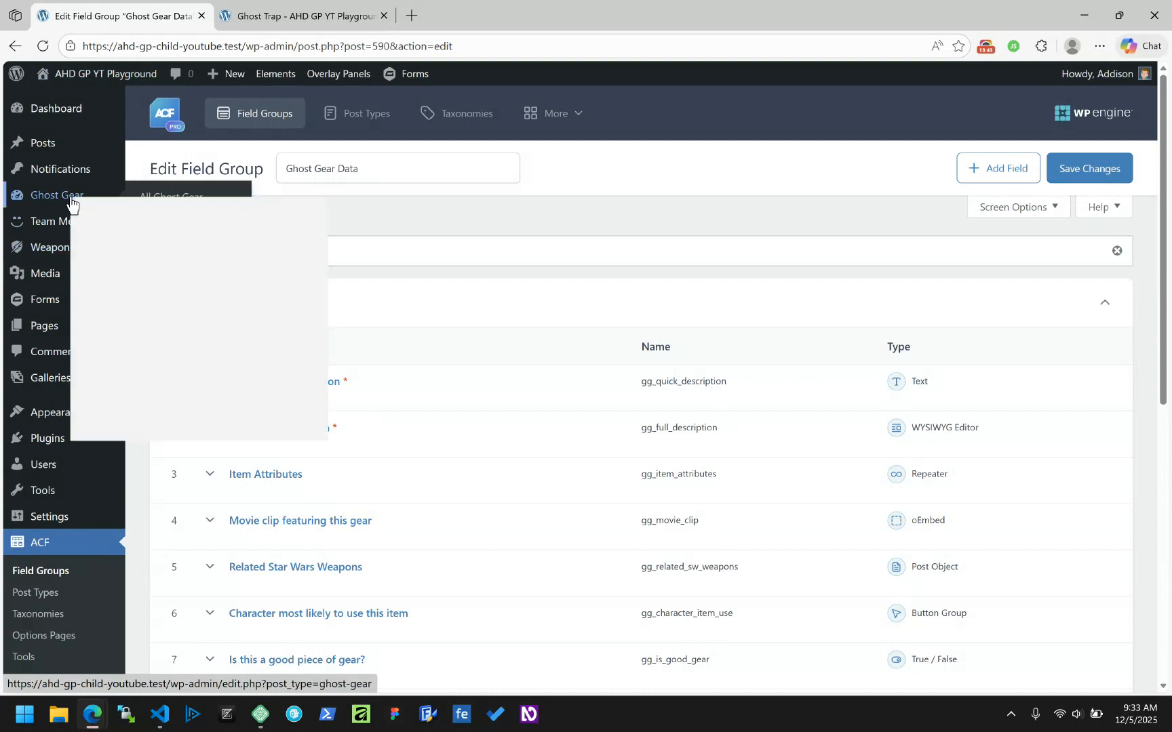
middle_click(146, 197)
left_click(309, 15)
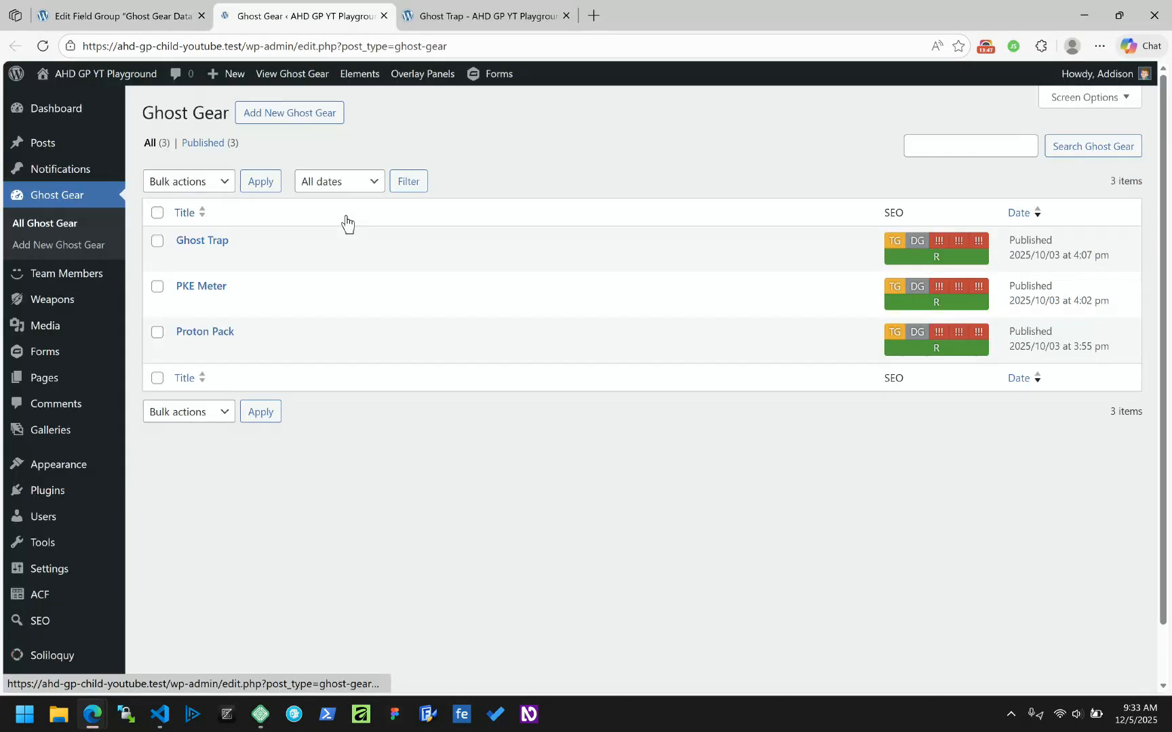
left_click(204, 241)
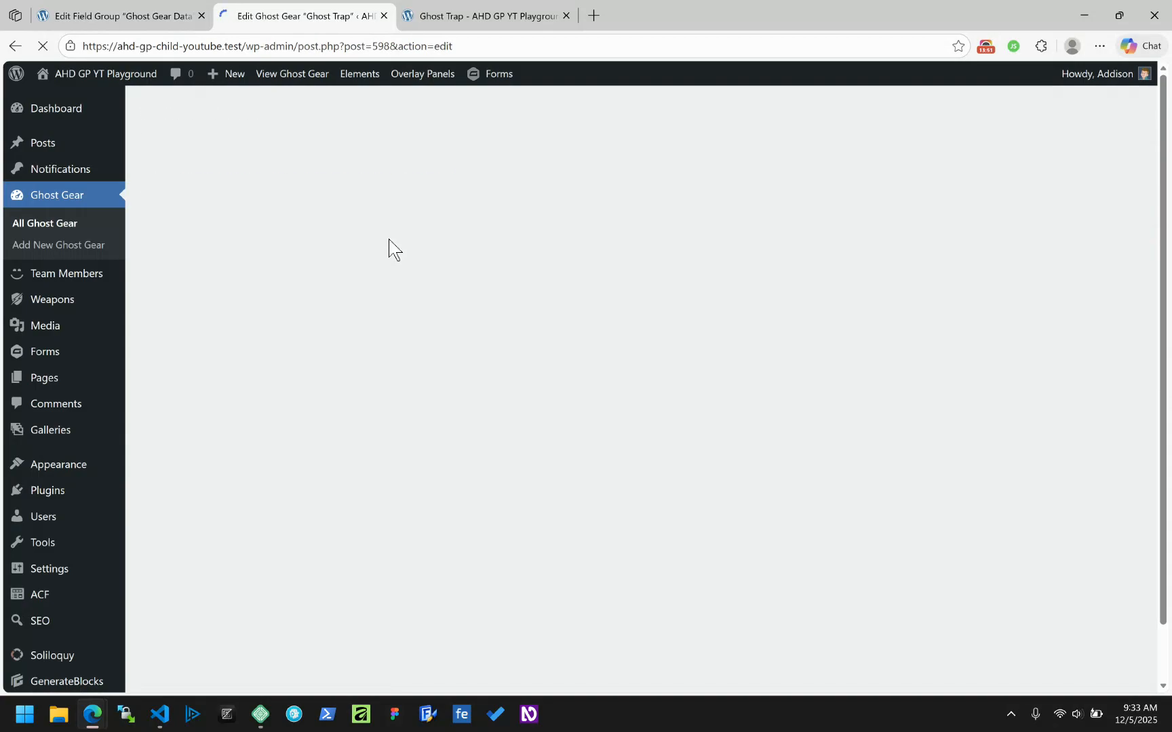
scroll(314, 332, "down", 20)
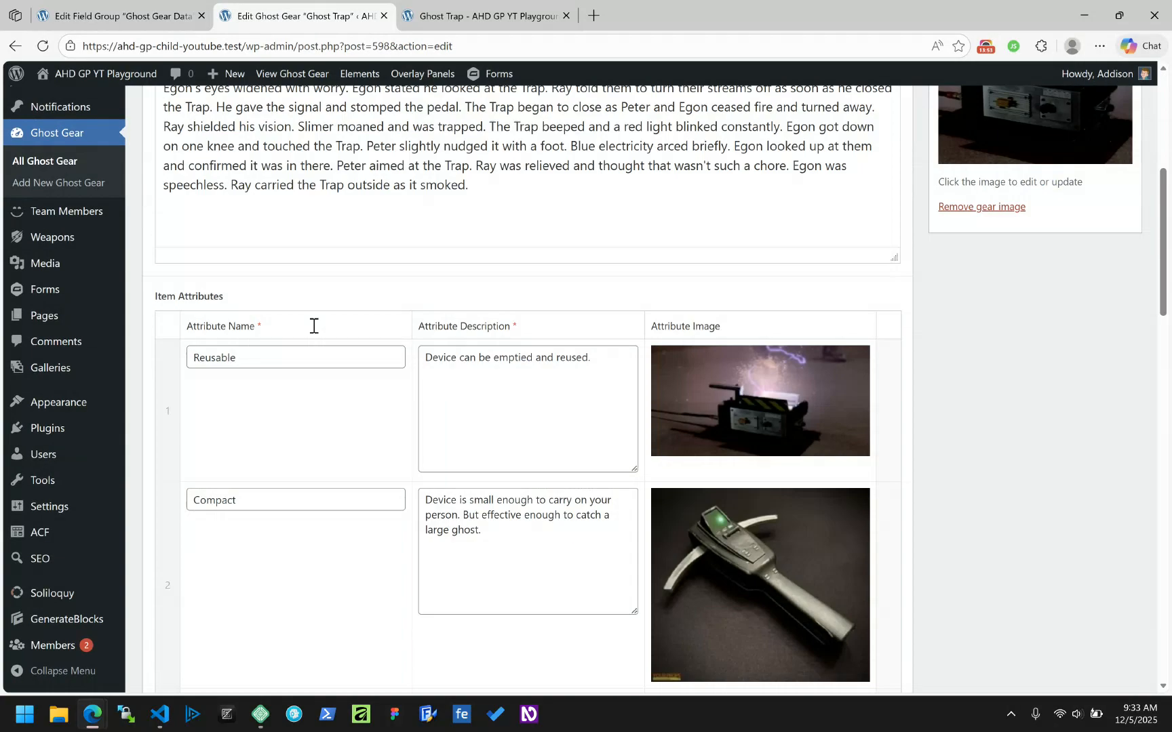
left_click(180, 462)
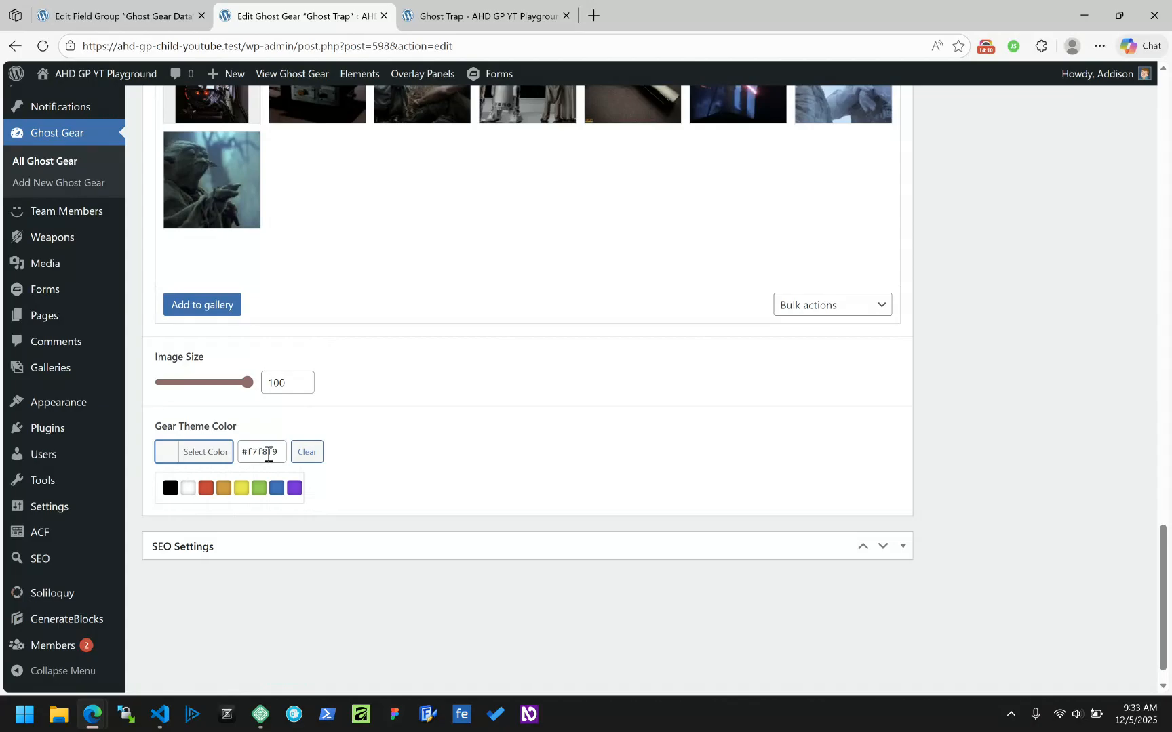
Step: In the field group, turn on the color wheel and the custom palette for the Gear Theme Color field
left_click(125, 15)
scroll(319, 342, "down", 1)
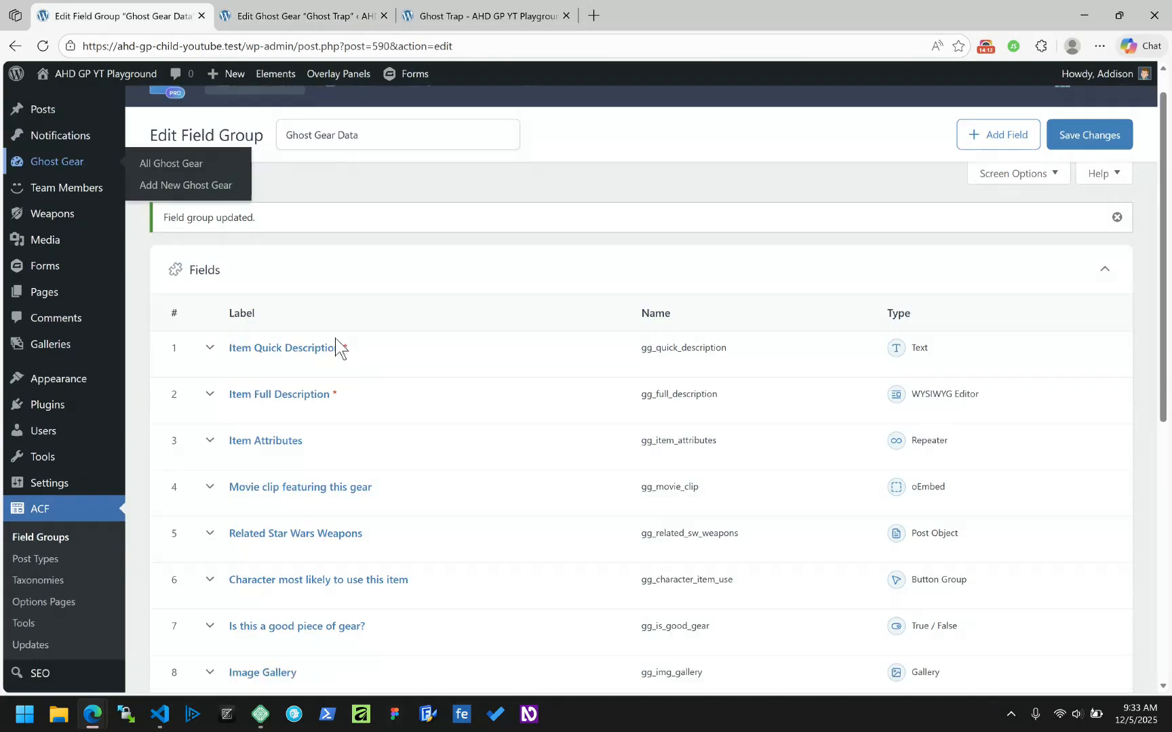
scroll(335, 337, "down", 7)
left_click(259, 275)
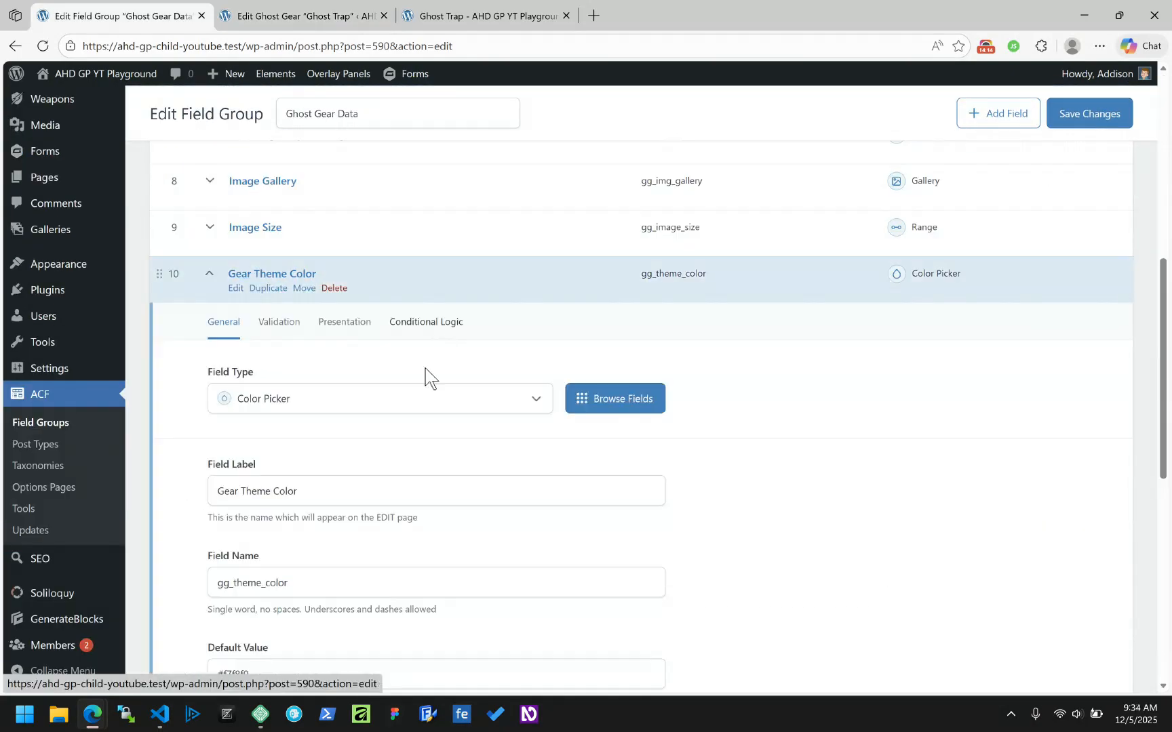
scroll(425, 377, "down", 8)
scroll(326, 254, "up", 3)
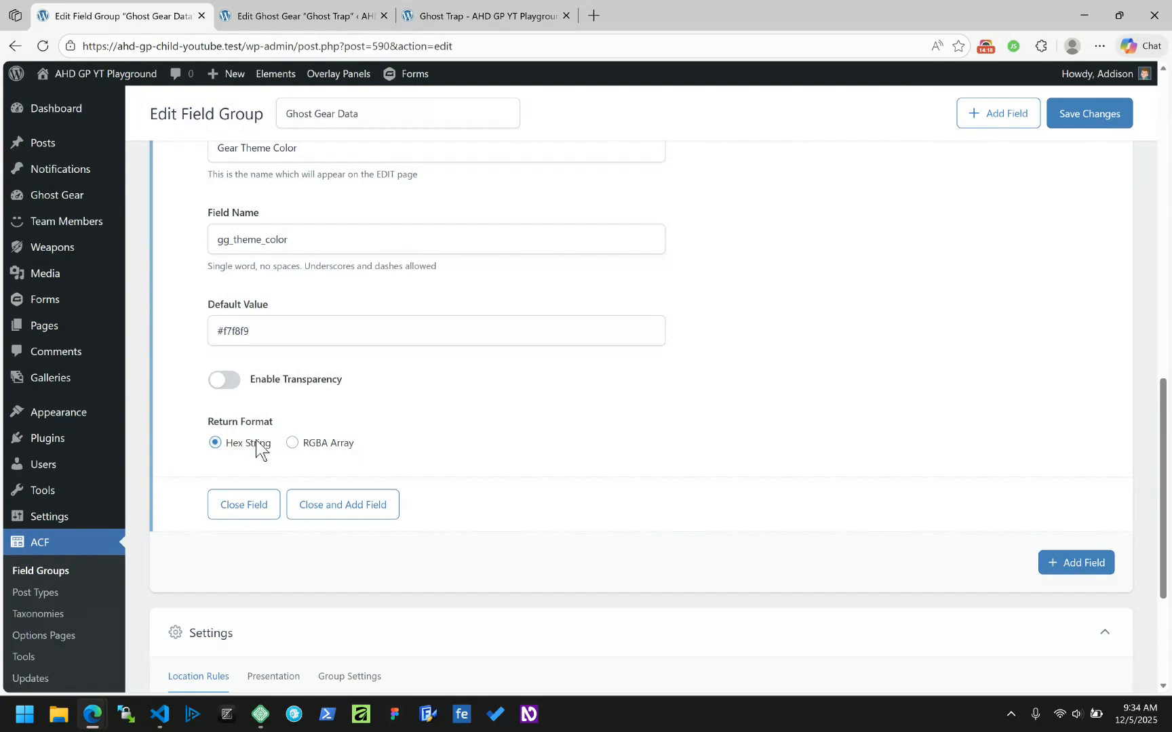
scroll(364, 332, "up", 5)
left_click(280, 368)
left_click(346, 365)
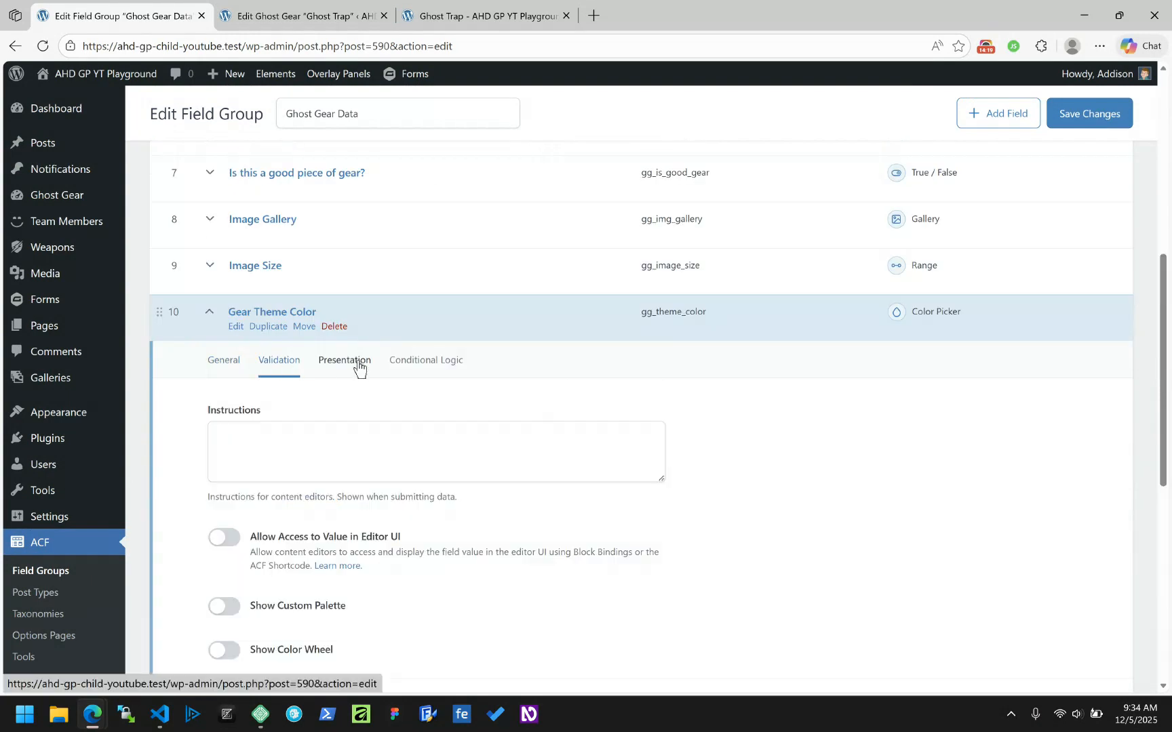
scroll(411, 421, "down", 3)
left_click(286, 421)
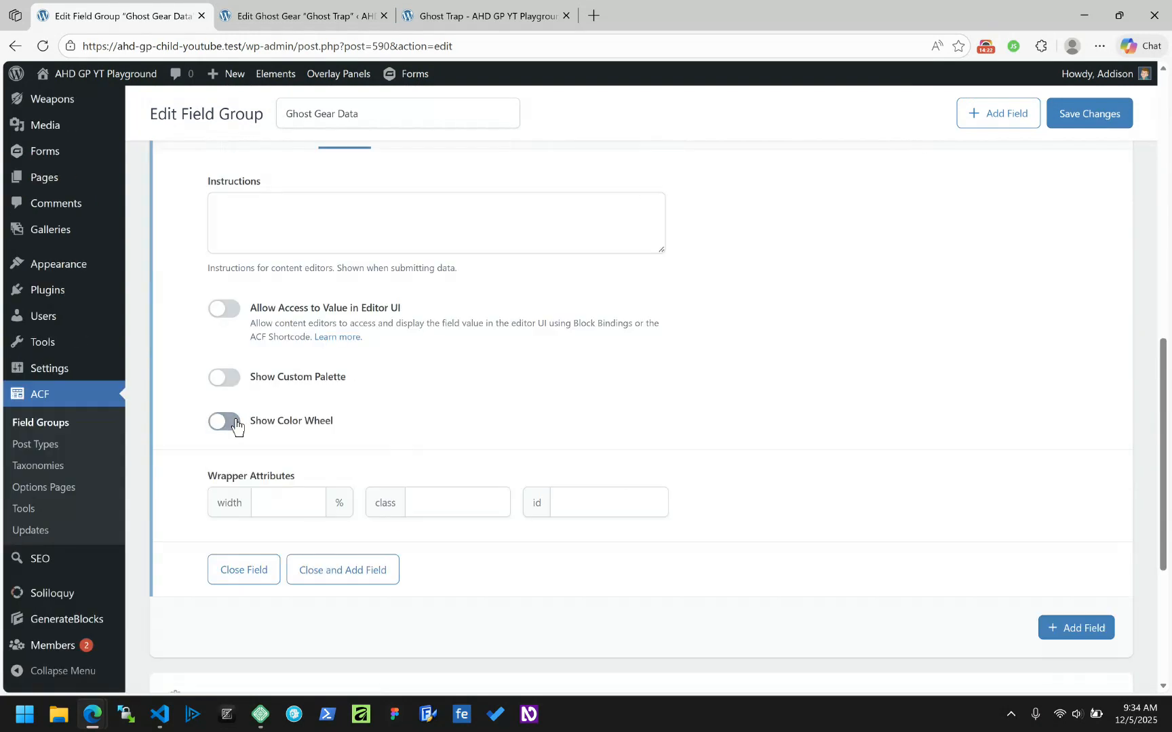
left_click(306, 378)
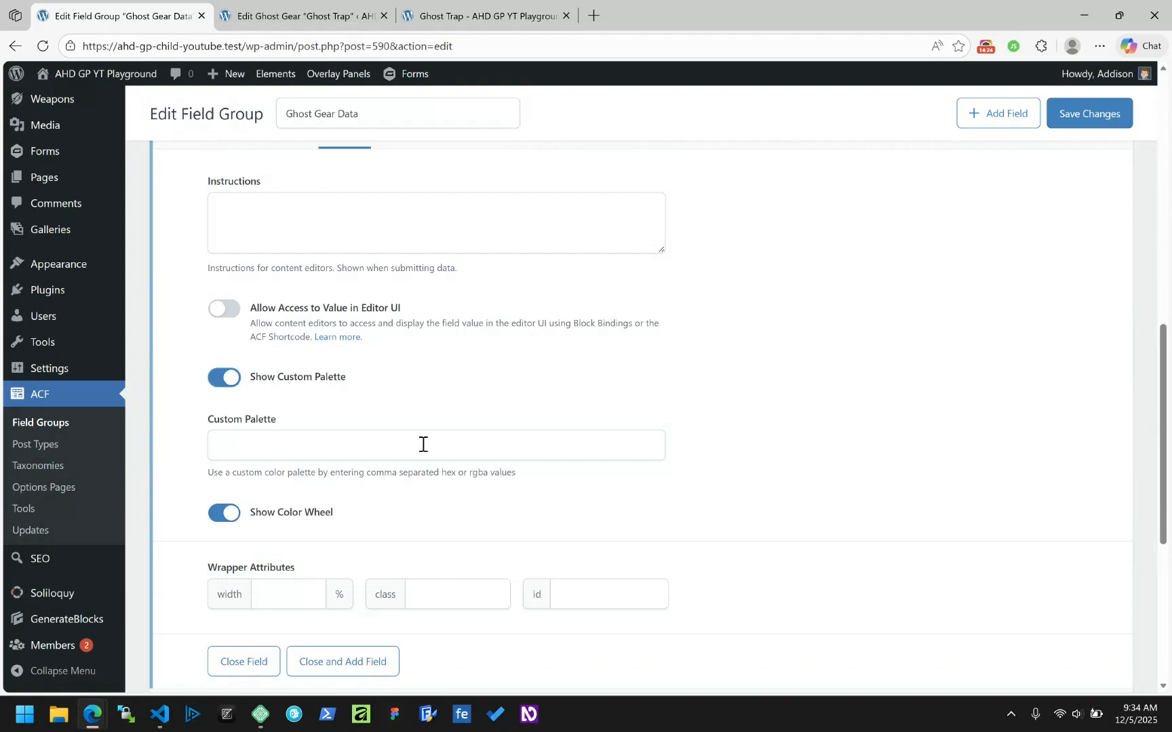
Step: Copy the --contrast color #071a40 from the Ghost Trap page's styles into the custom palette, followed by a comma
left_click(480, 16)
left_click(705, 481)
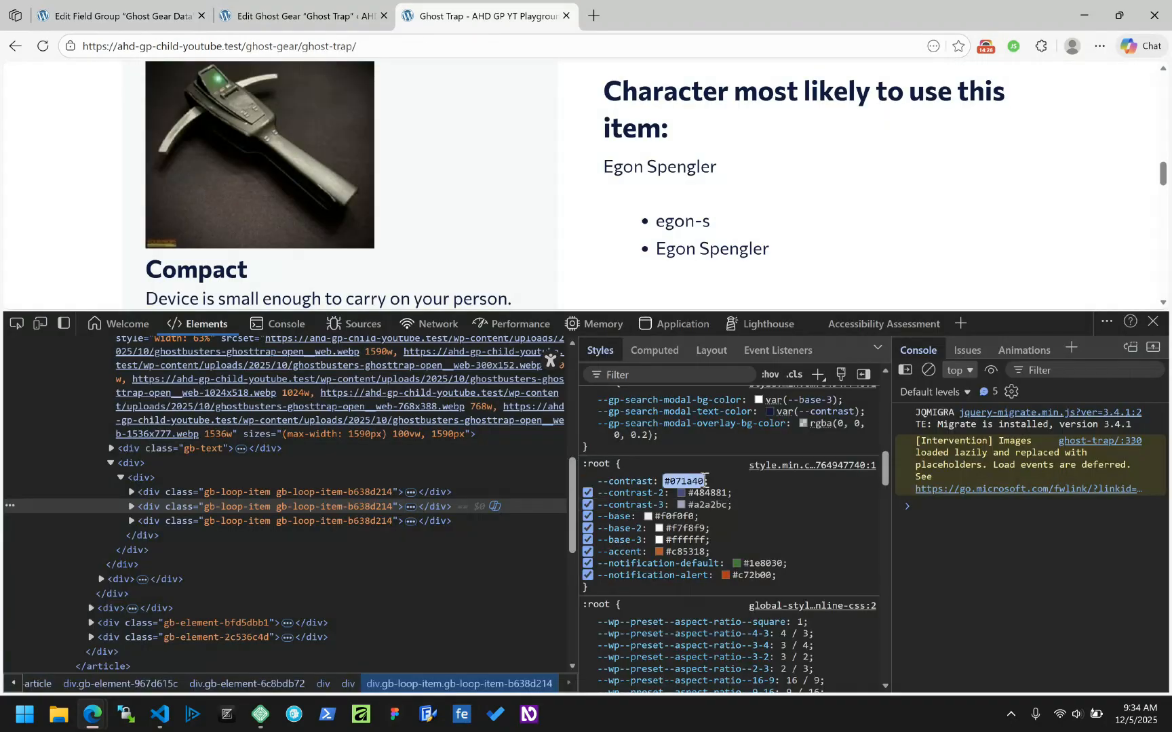
left_click(278, 16)
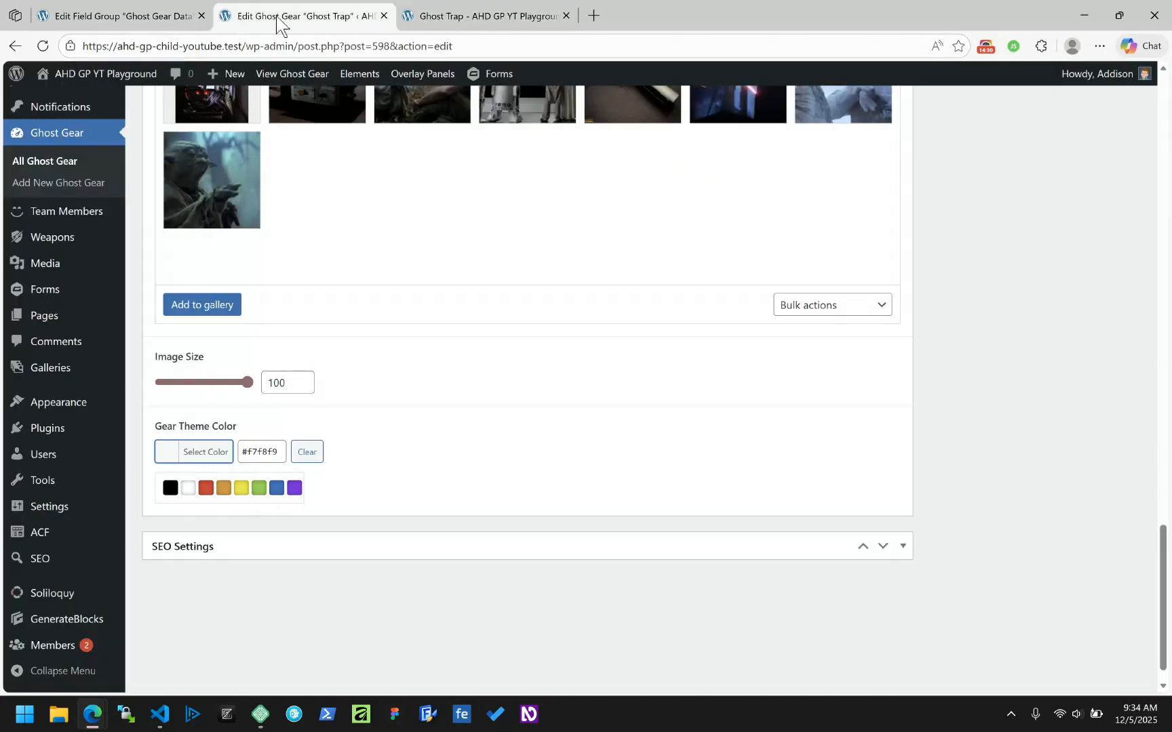
left_click(150, 13)
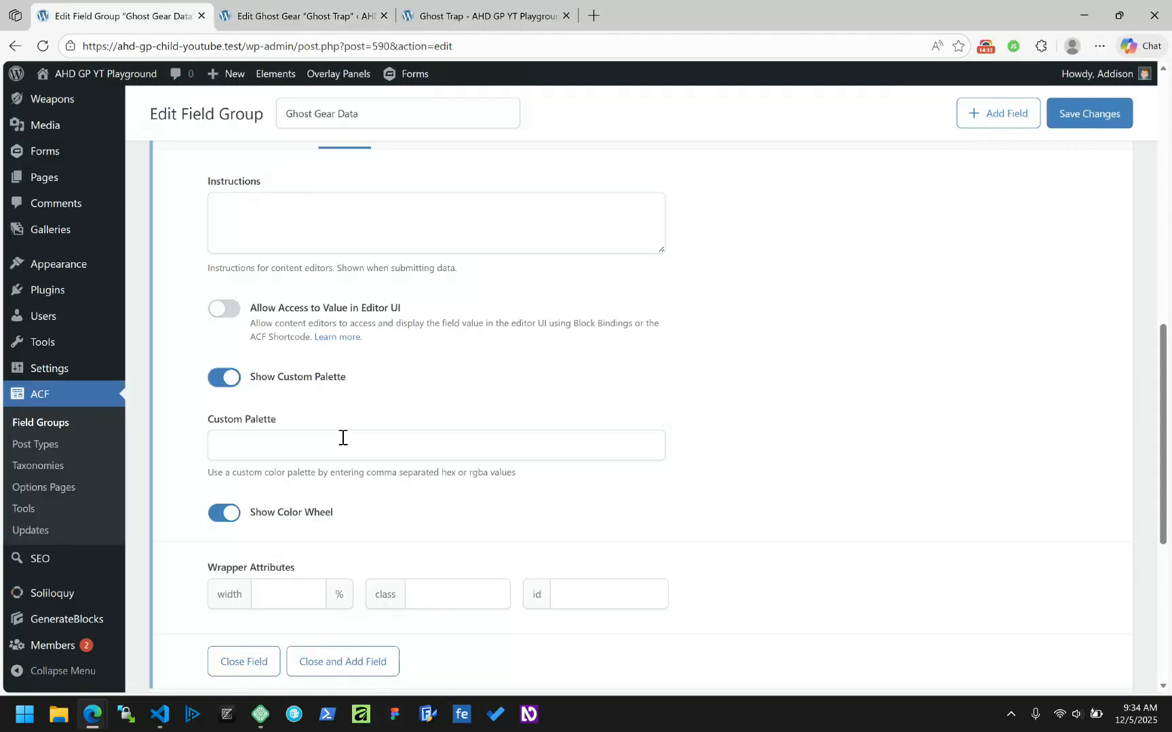
left_click(279, 450)
key("ctrl+v")
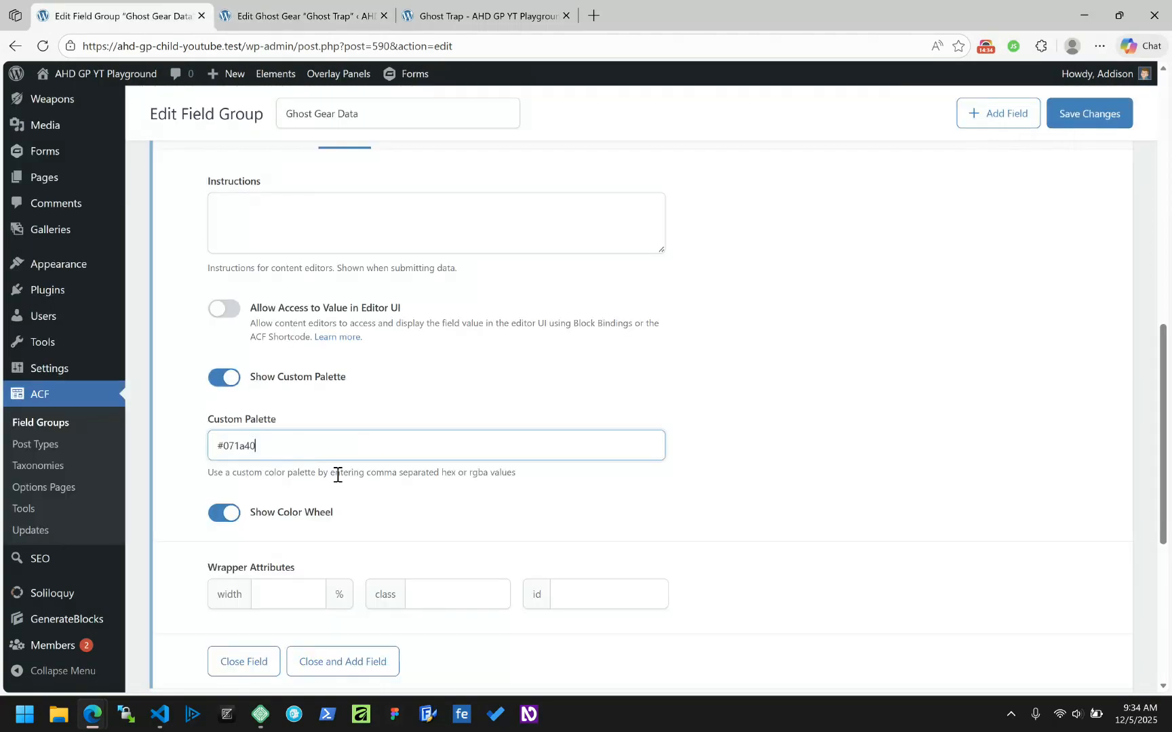
type(",")
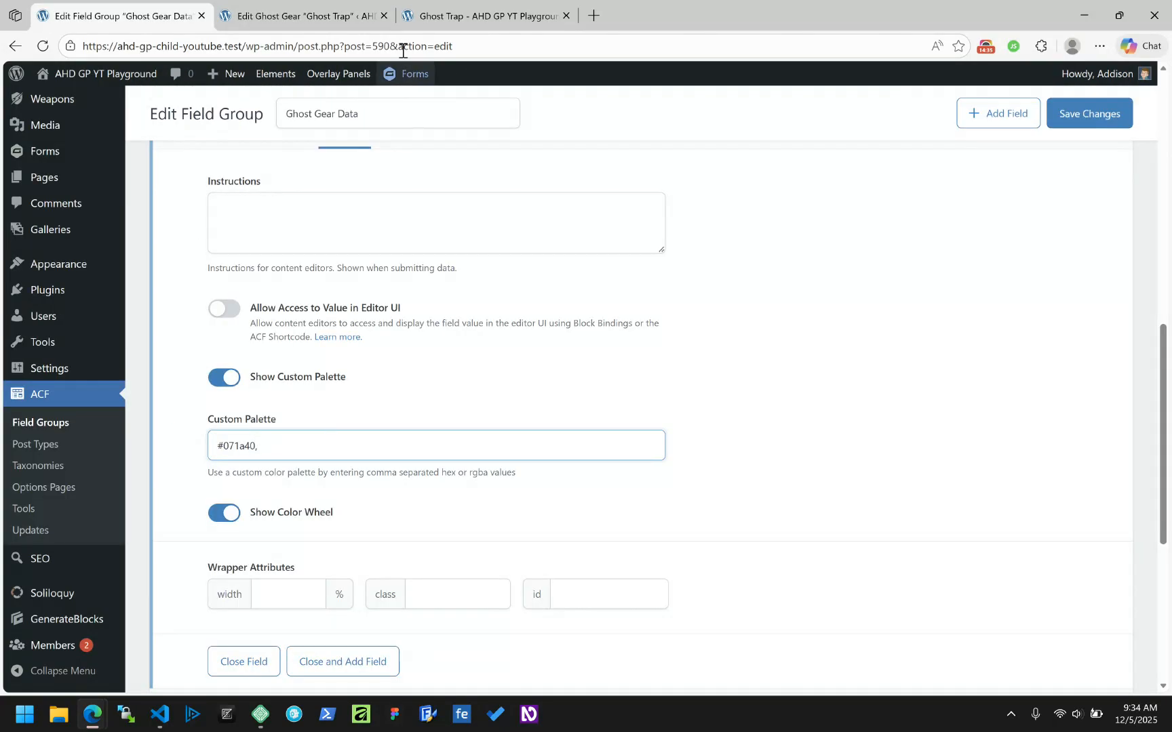
Step: Add the --contrast-2 and --contrast-3 colors, #484881 and #a2a2bc, from the page's styles to the comma-separated custom palette
left_click(475, 16)
left_click(713, 491)
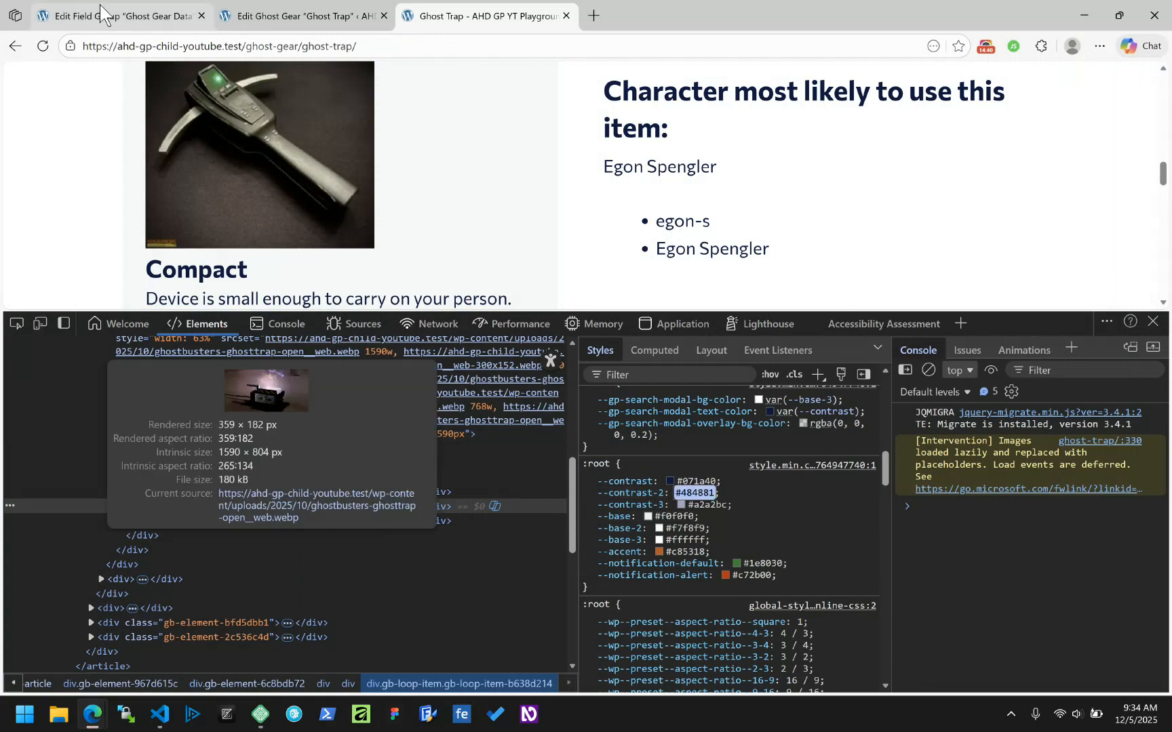
left_click(100, 9)
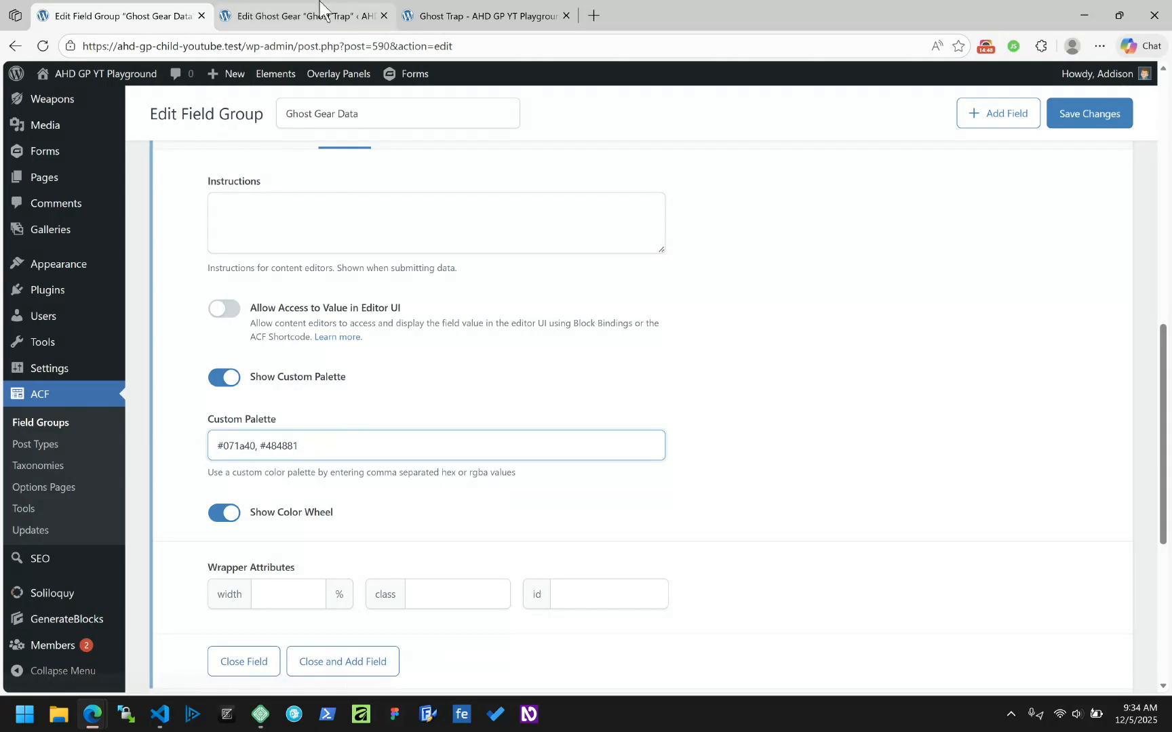
left_click(366, 12)
left_click(478, 9)
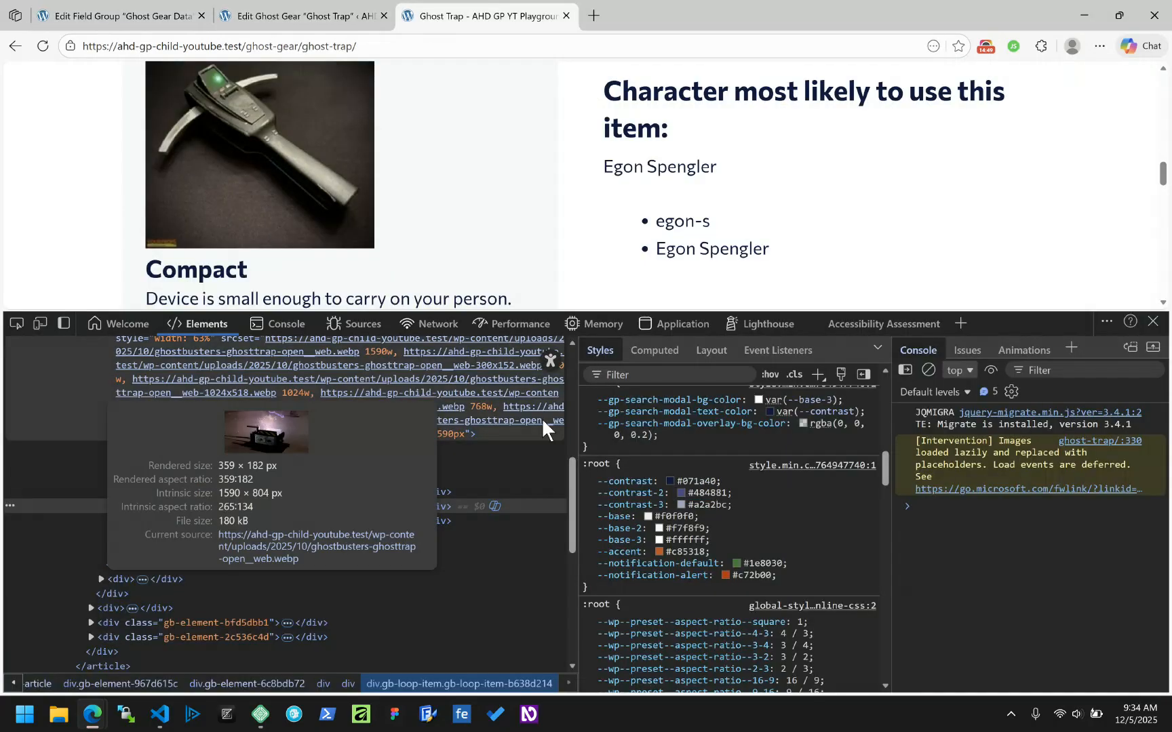
left_click(705, 503)
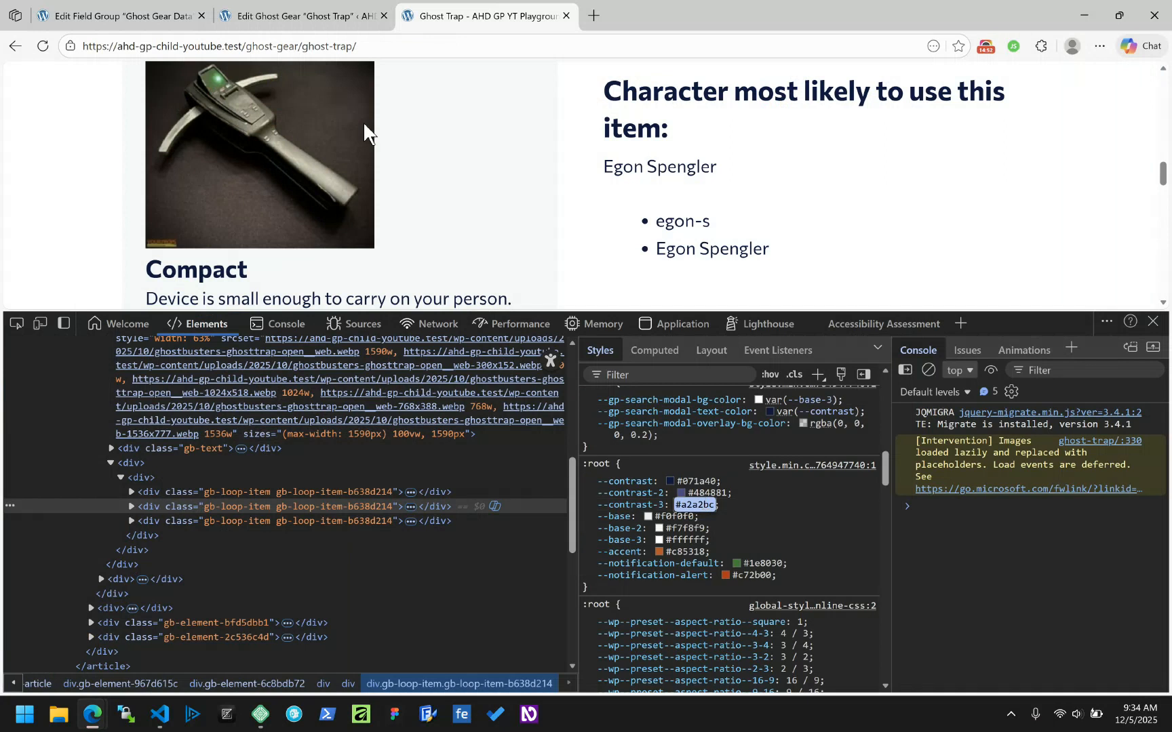
left_click(125, 15)
key("ctrl+v")
Step: Add the --base and --base-2 colors, #f0f0f0 and #f7f8f9, from the page's styles to the comma-separated custom palette
left_click(482, 17)
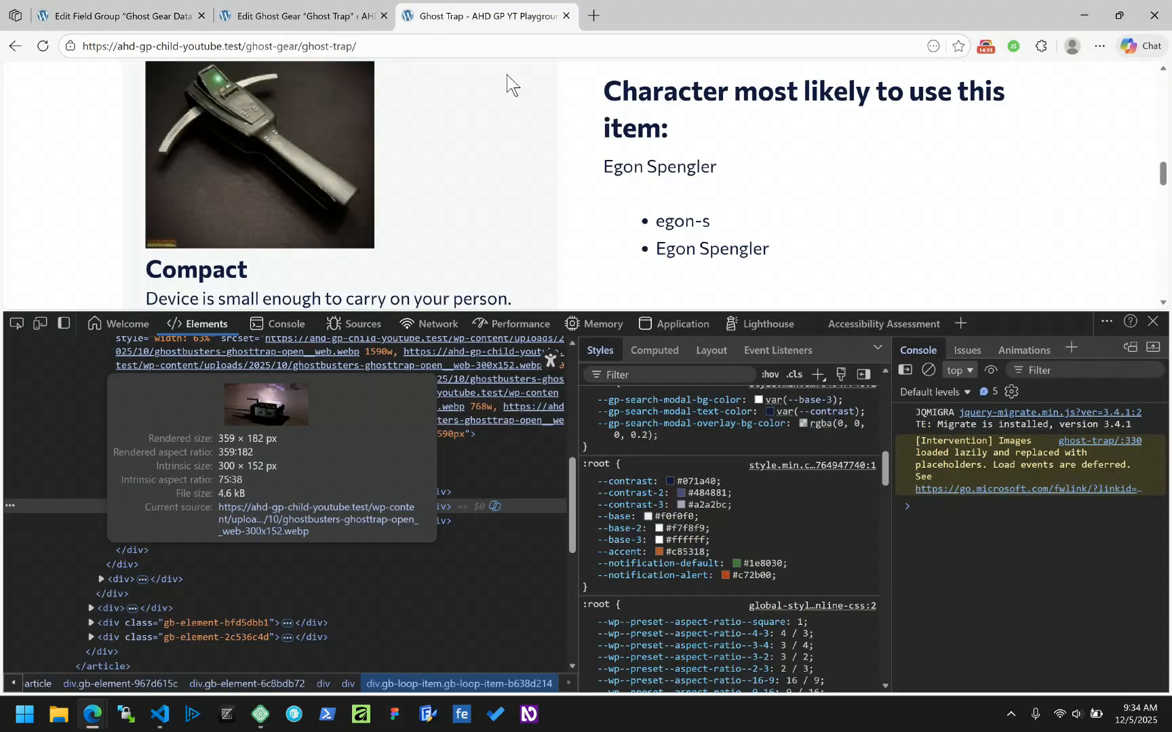
left_click(670, 517)
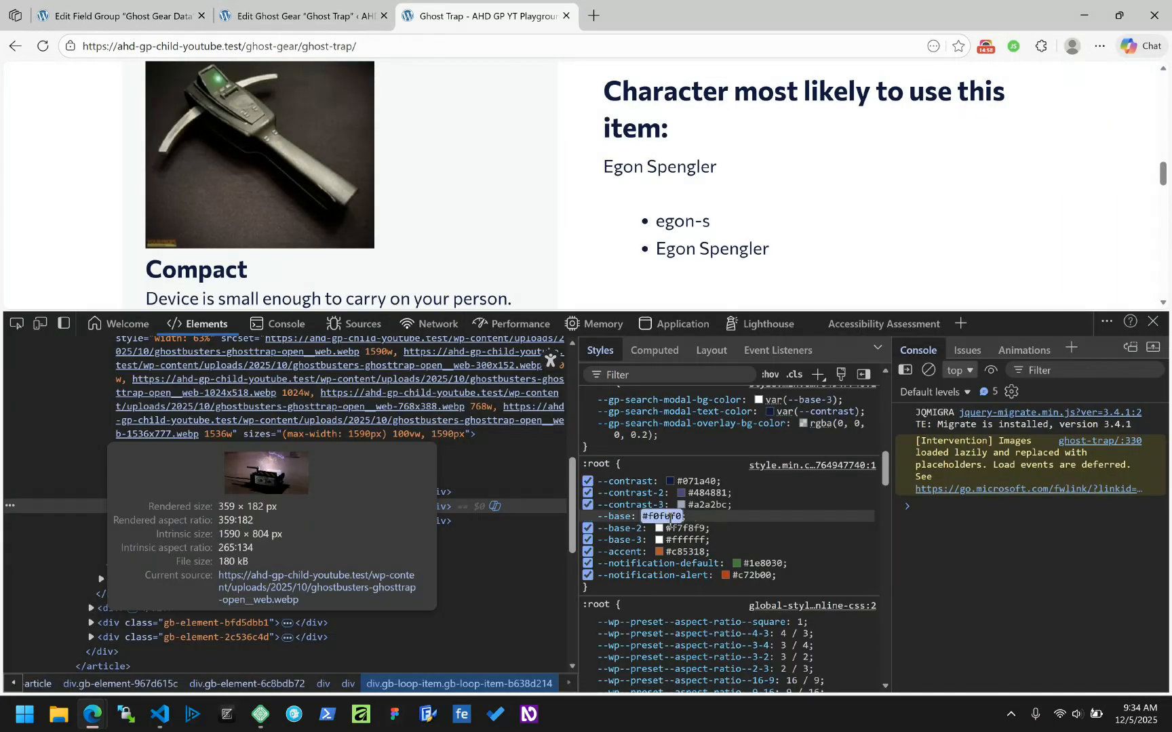
left_click(126, 15)
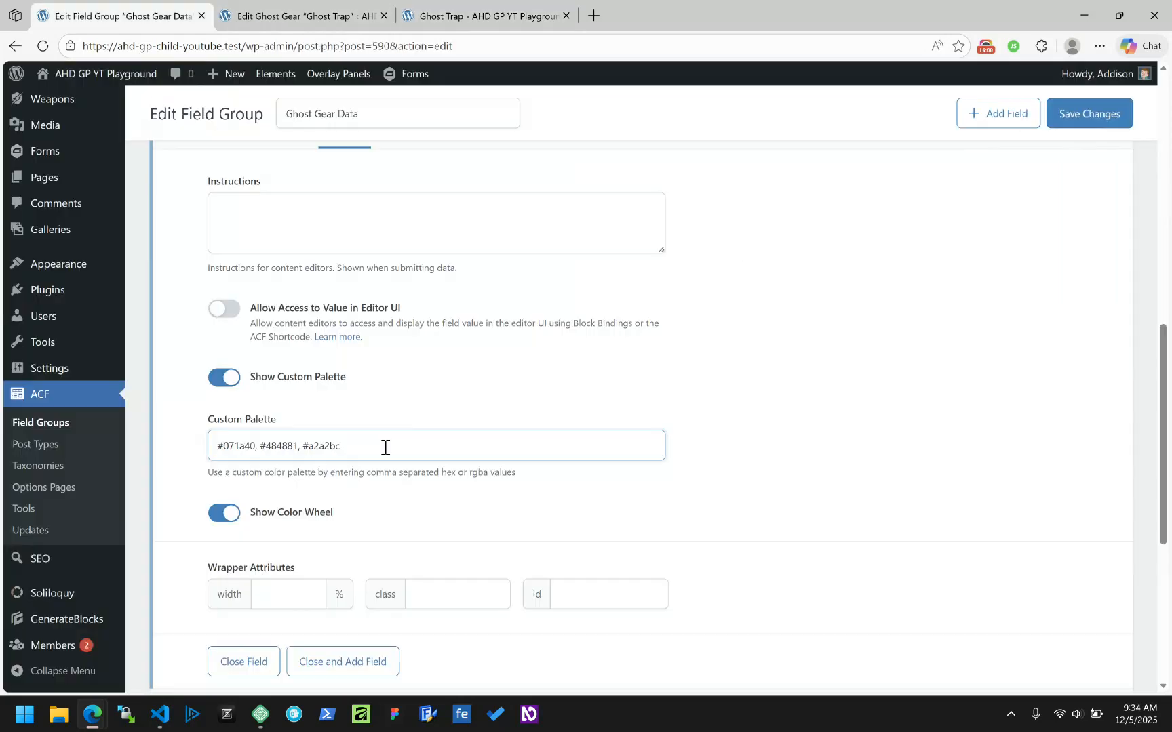
left_click(516, 15)
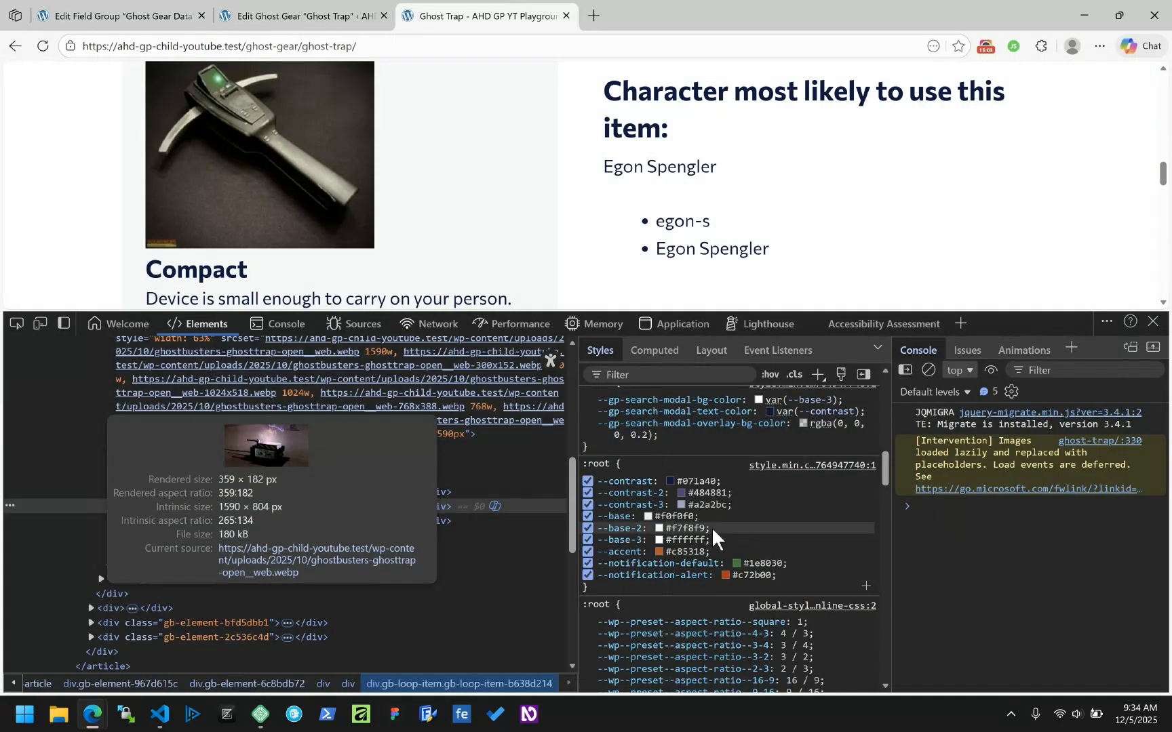
left_click(700, 527)
left_click(99, 15)
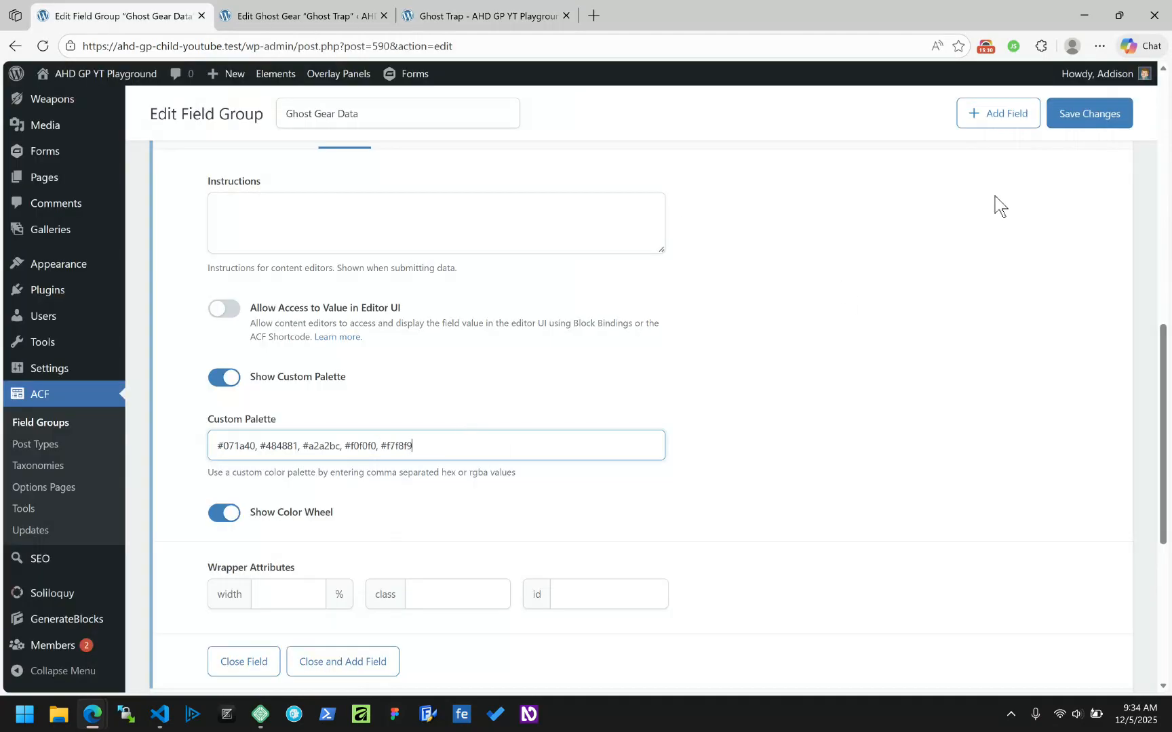
Step: Save the Ghost Gear Data field group and reload the Ghost Trap edit page
left_click(1089, 124)
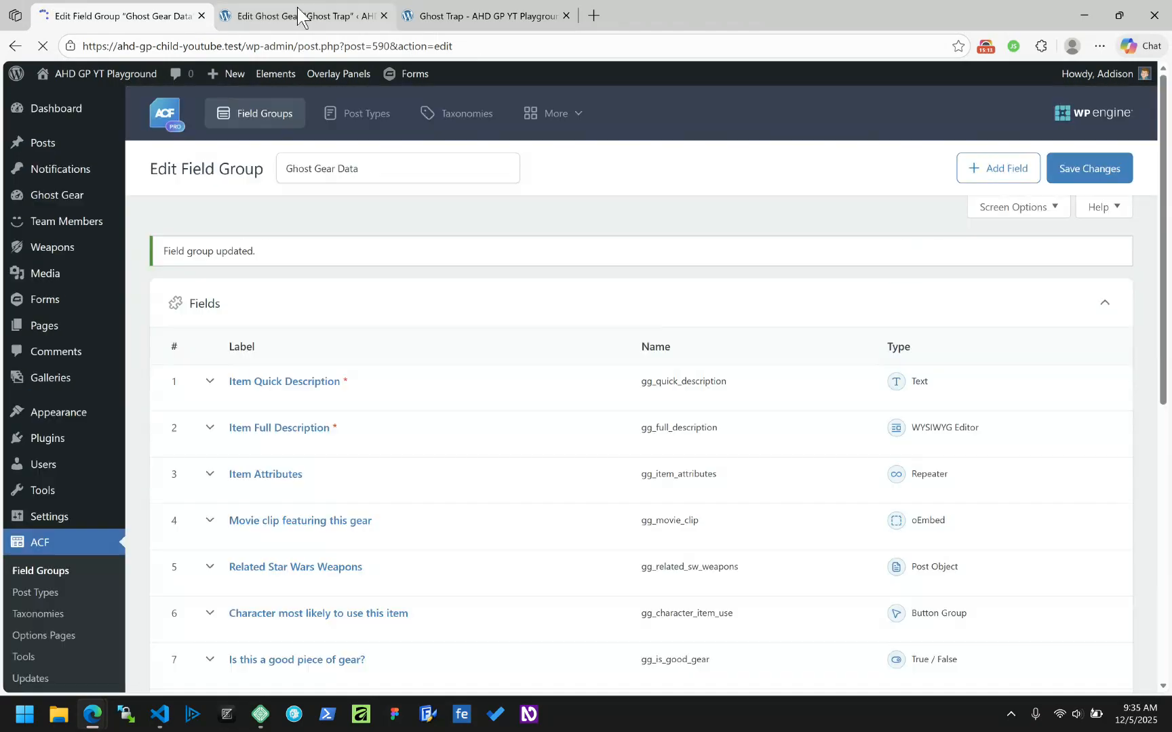
left_click(298, 15)
left_click(44, 47)
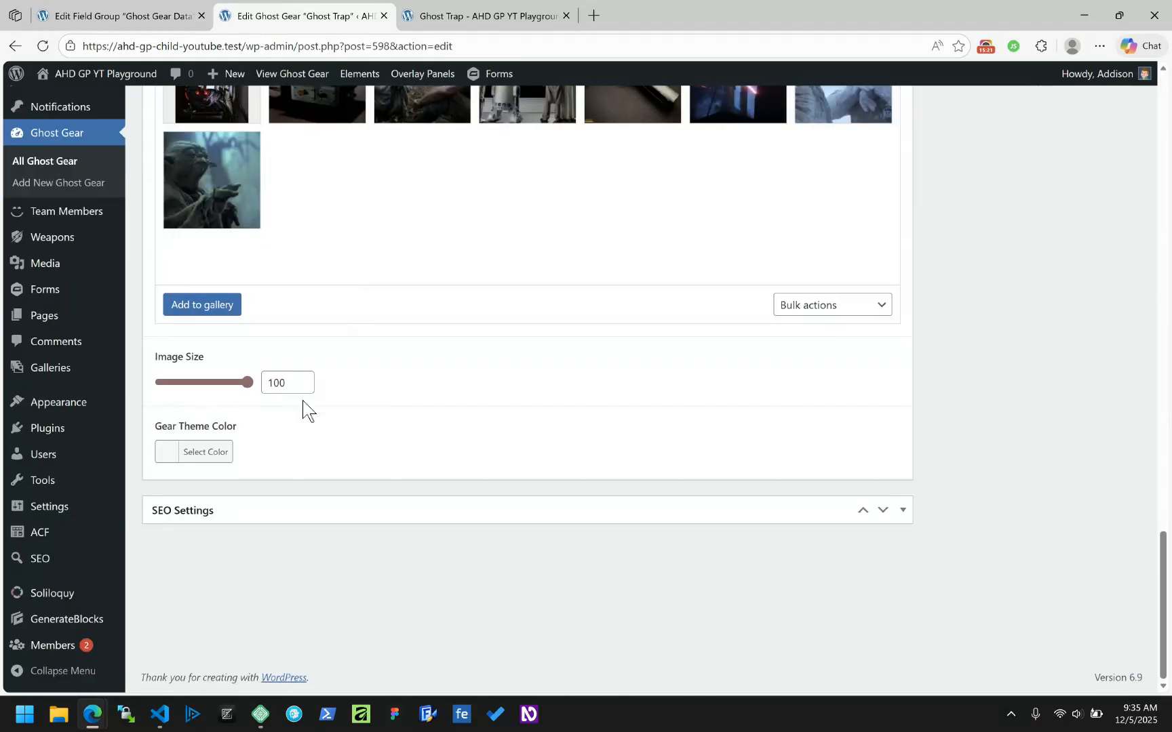
Step: Try the custom palette swatches for Gear Theme Color, choose #a2a2bc, and update the Ghost Trap post
left_click(184, 452)
scroll(424, 458, "down", 3)
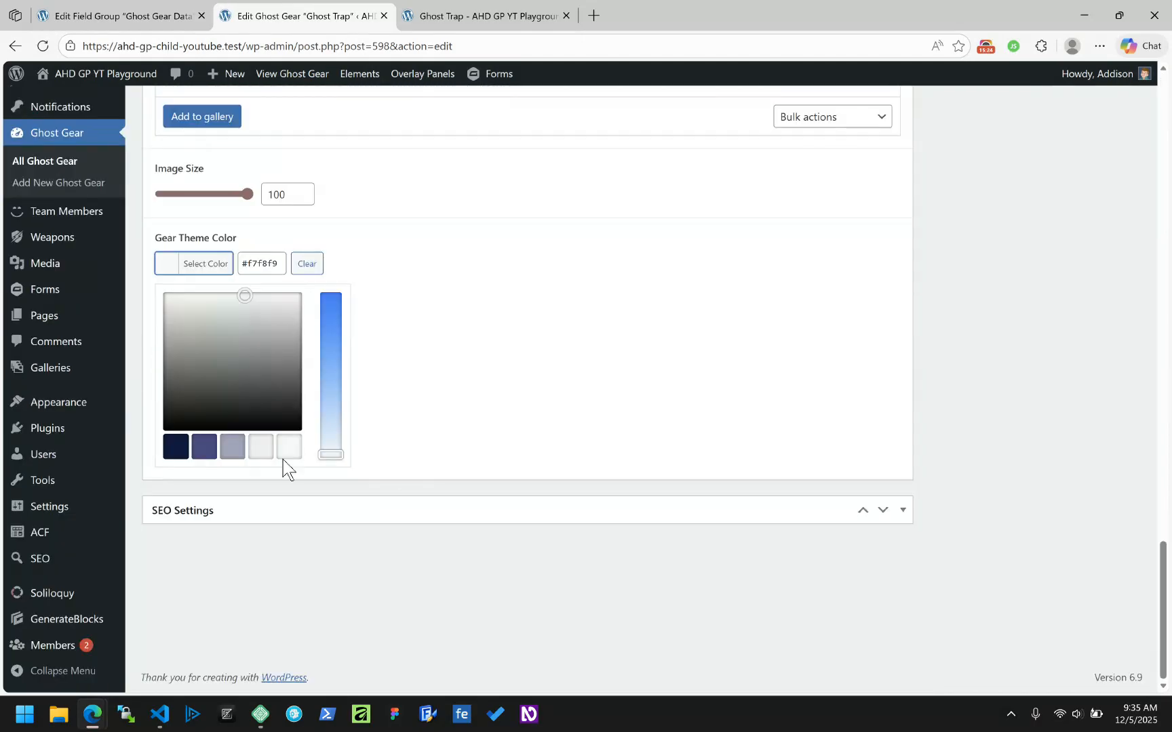
left_click(177, 449)
left_click(204, 450)
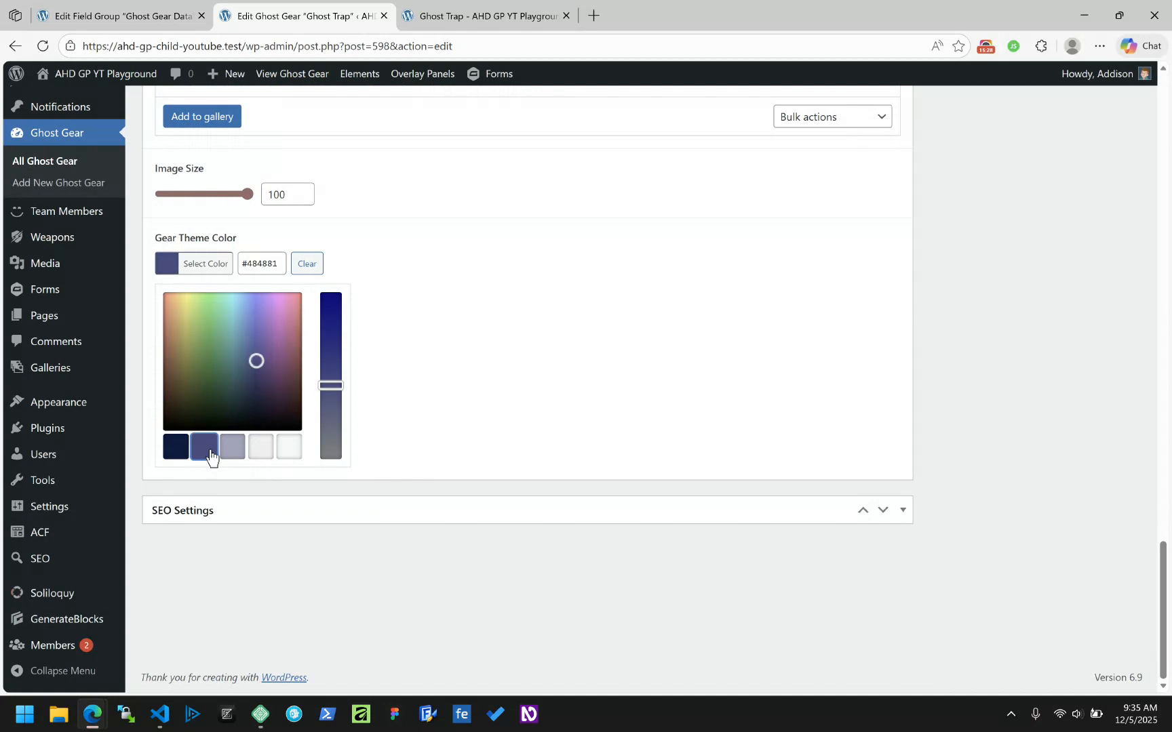
left_click(234, 452)
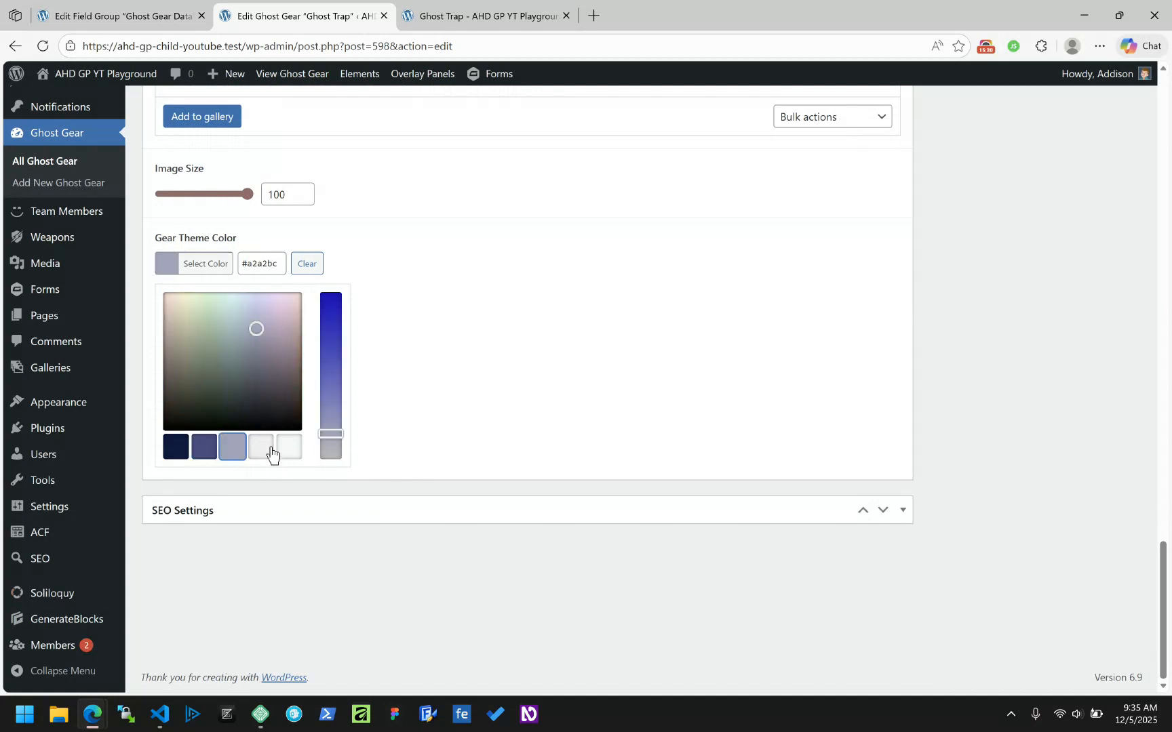
left_click(272, 452)
left_click(288, 447)
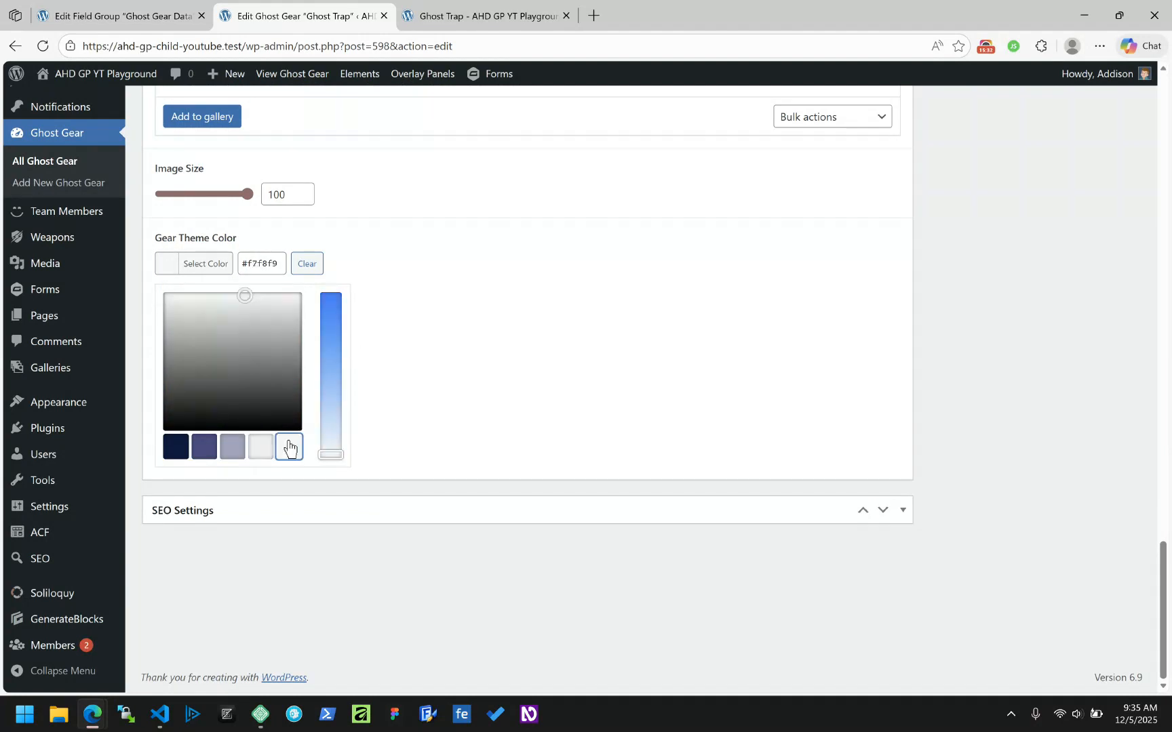
left_click(236, 452)
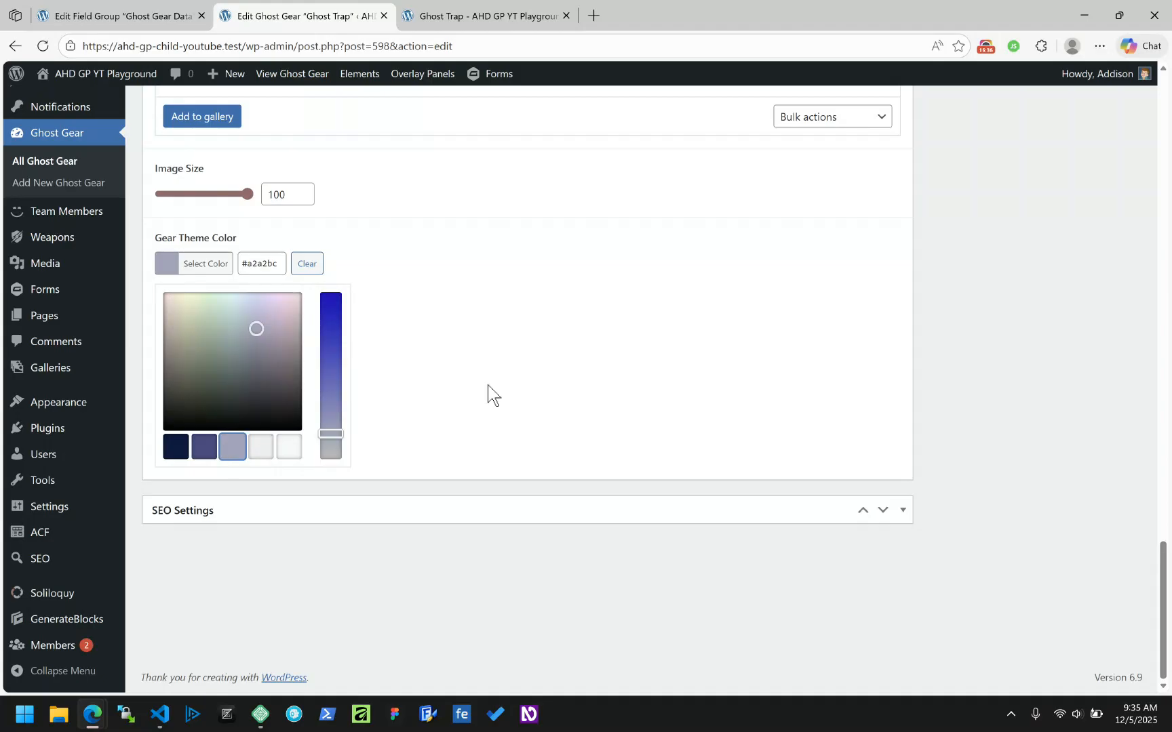
scroll(581, 301, "up", 15)
scroll(1065, 232, "up", 10)
left_click(1108, 296)
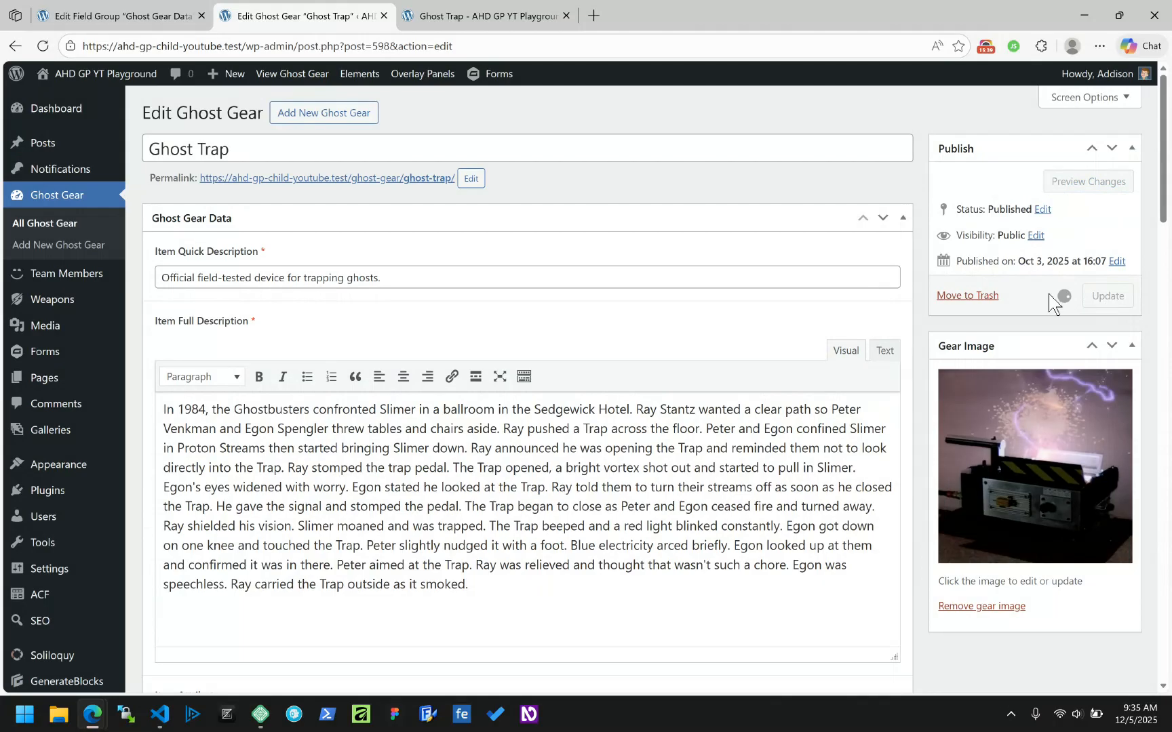
Step: Open the Elements list in a new browser tab and open the Ghost Gear Single Template for editing
left_click(141, 1)
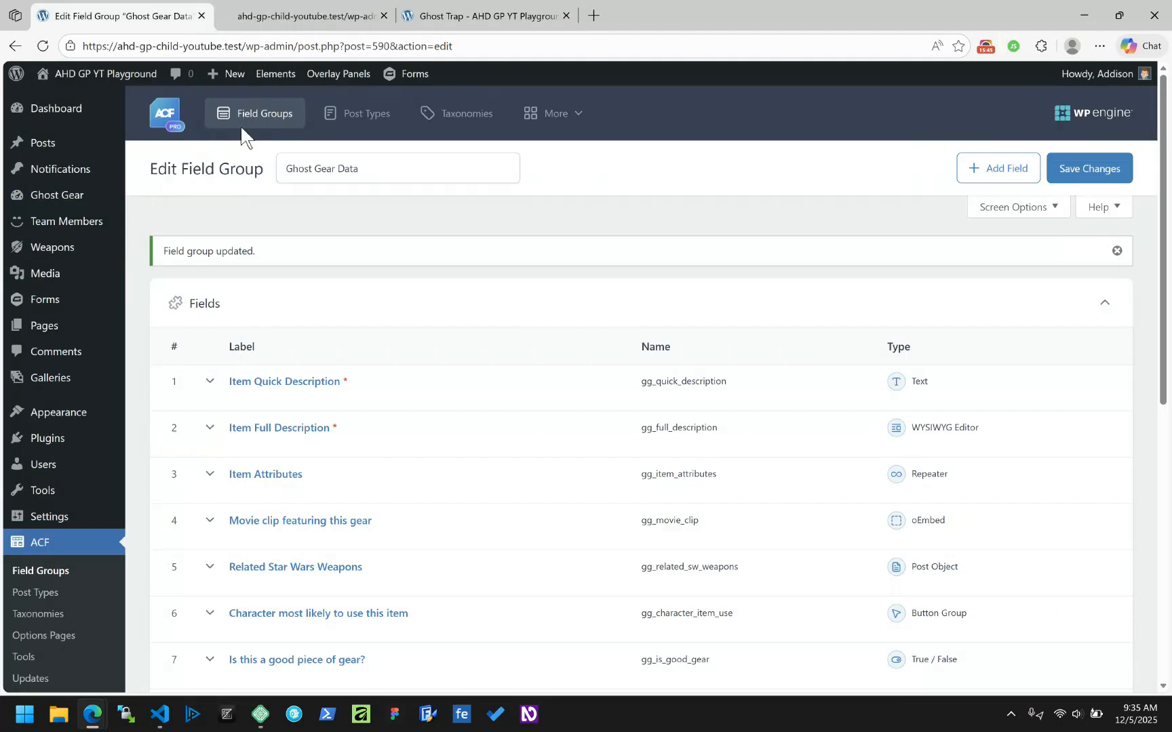
right_click(269, 80)
left_click(339, 89)
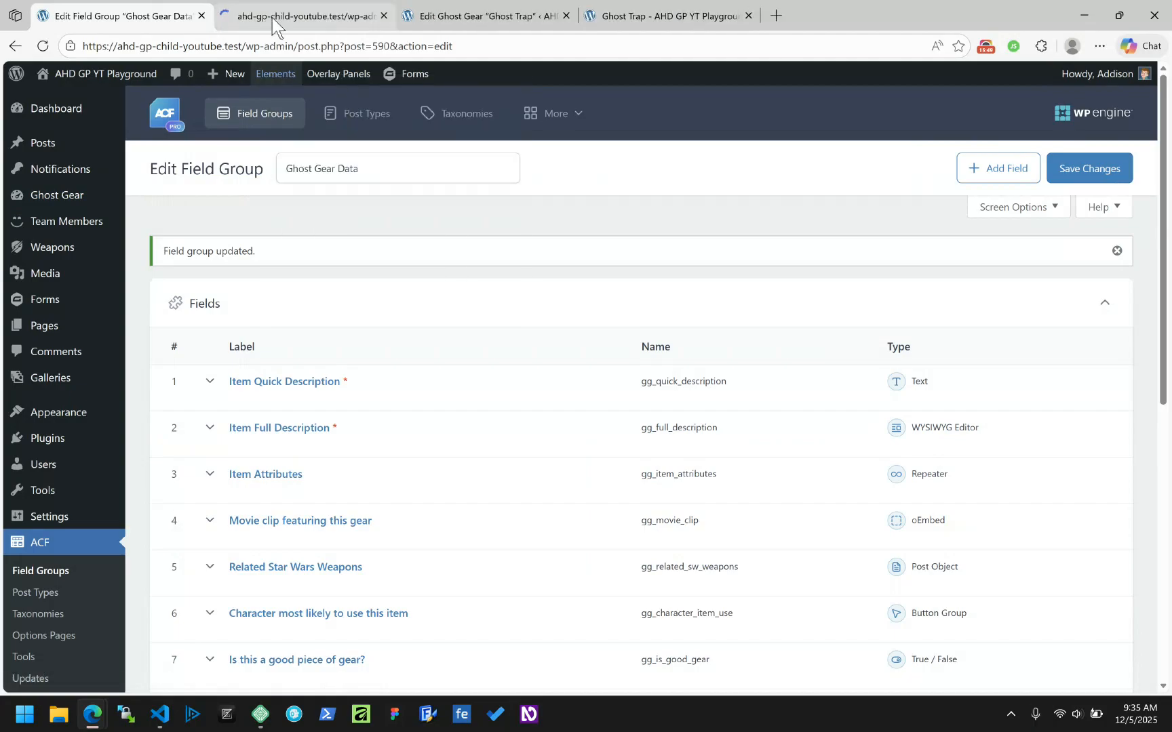
left_click(273, 19)
left_click(235, 380)
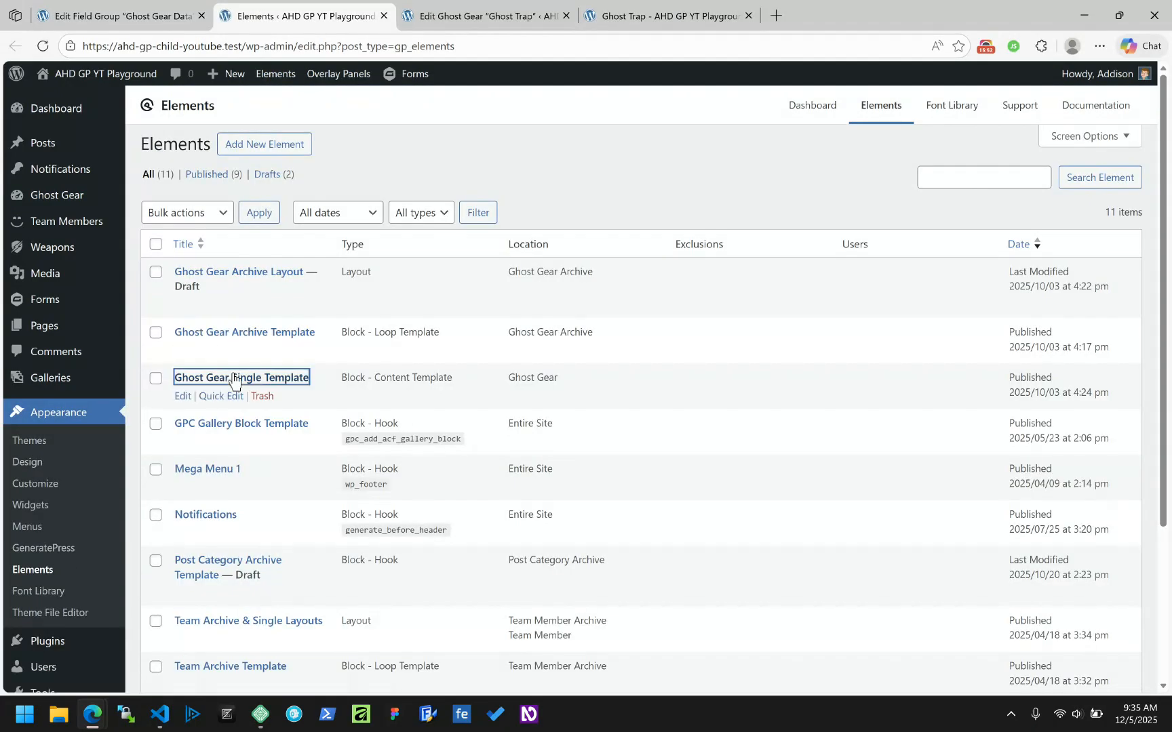
Step: Change the shortcode's field attribute to gg_theme_color in the Ghost Gear Single Template and save the template
left_click(160, 15)
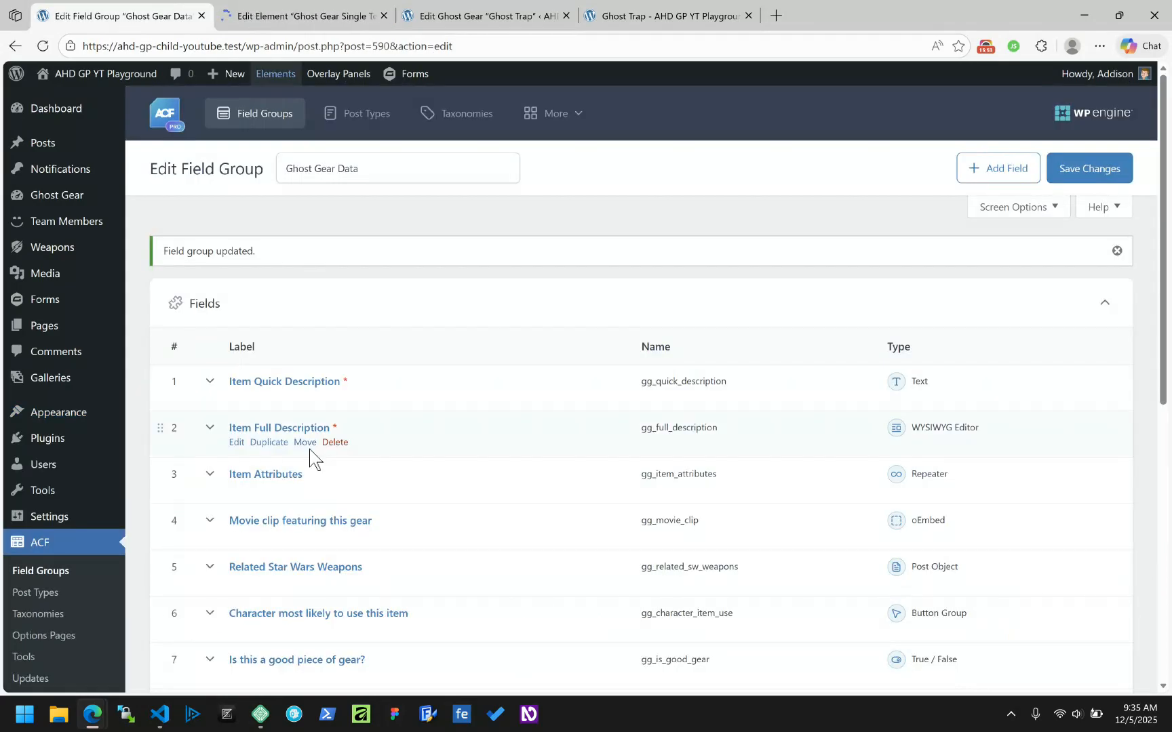
scroll(312, 458, "down", 7)
left_click(254, 3)
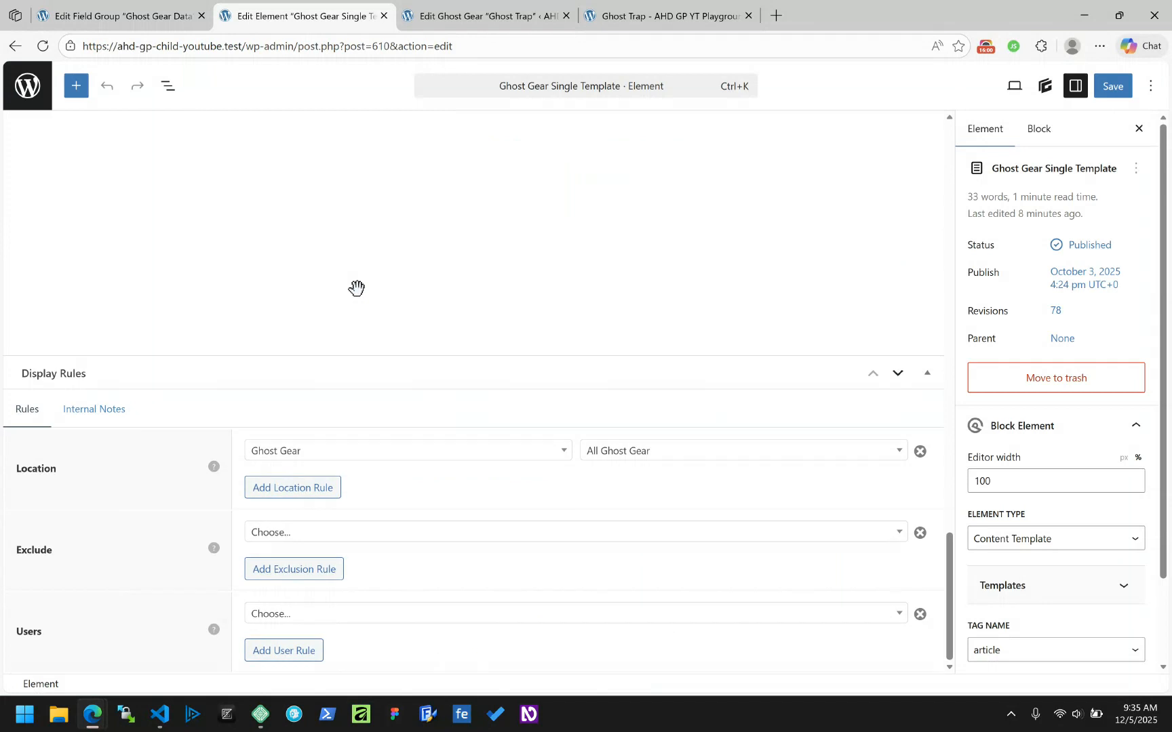
double_click(275, 335)
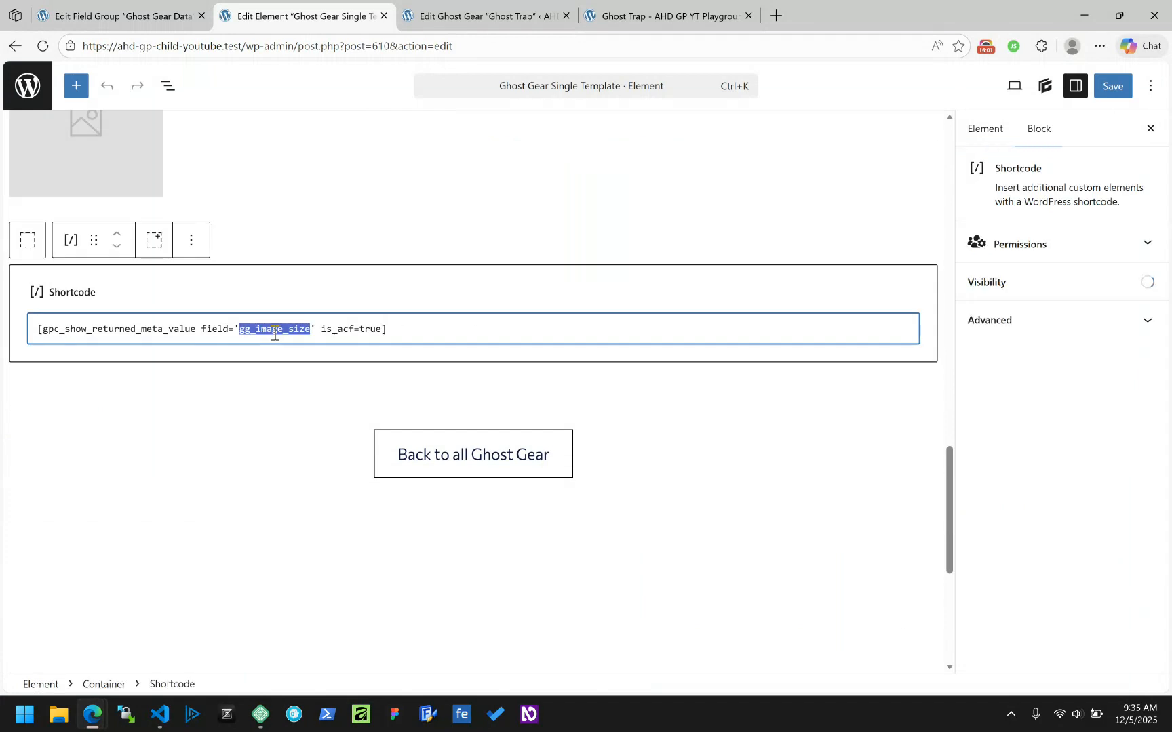
type("gg_theme_color")
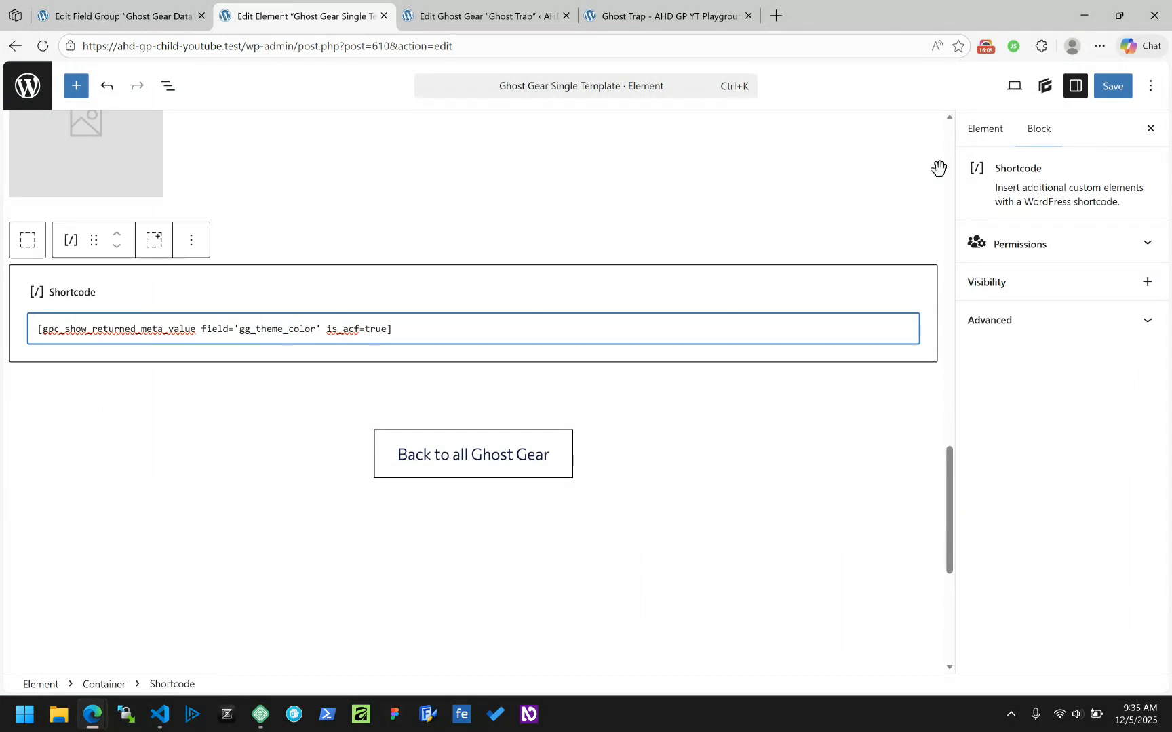
left_click(1110, 88)
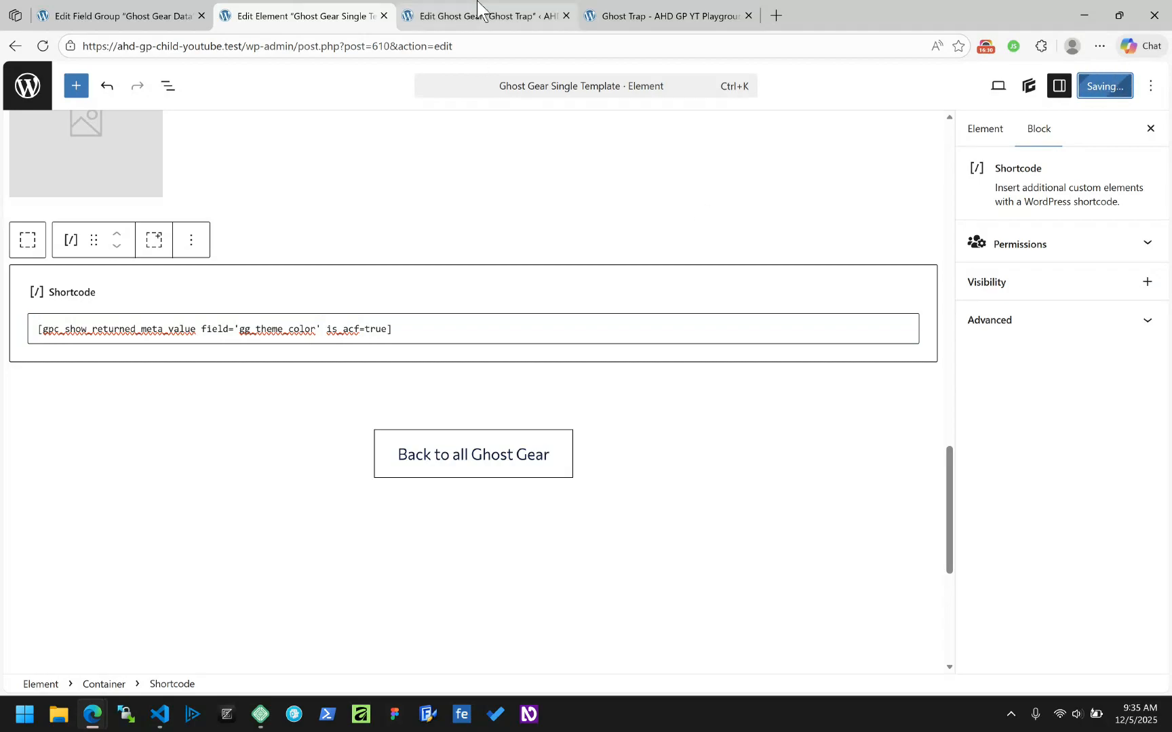
Step: Reload the Ghost Trap front-end page and check the theme color shortcode's output below the gallery
mouse_move(484, 15)
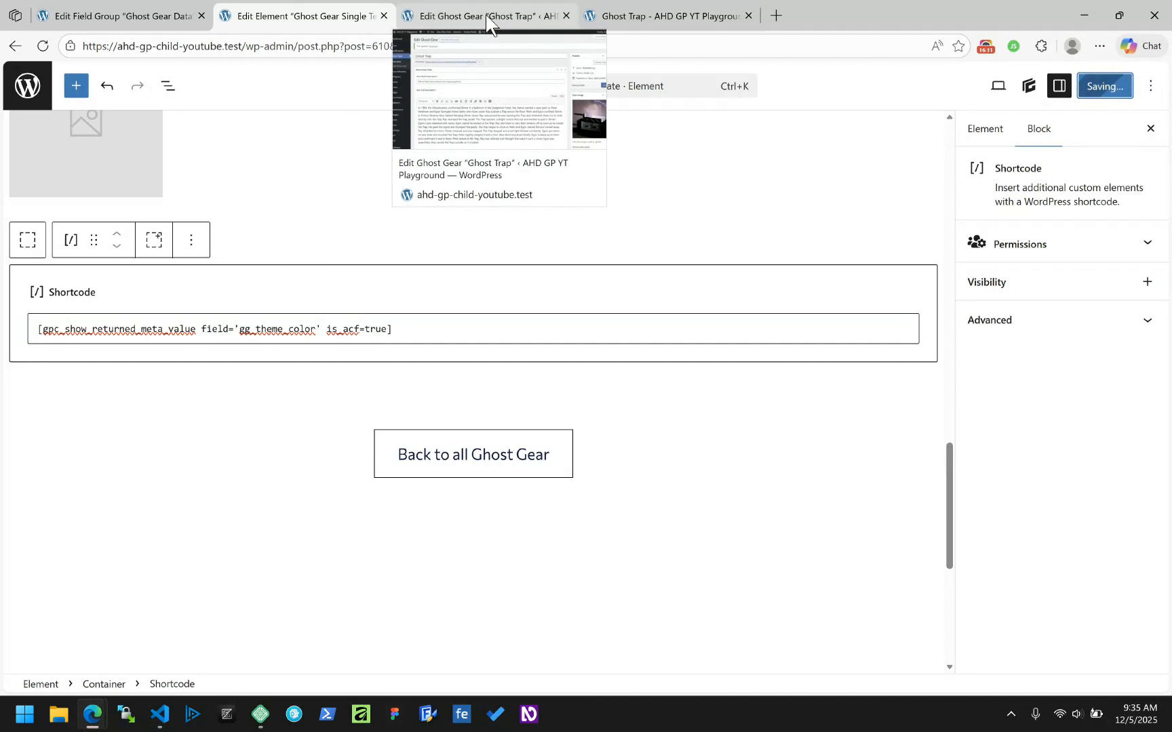
left_click(488, 19)
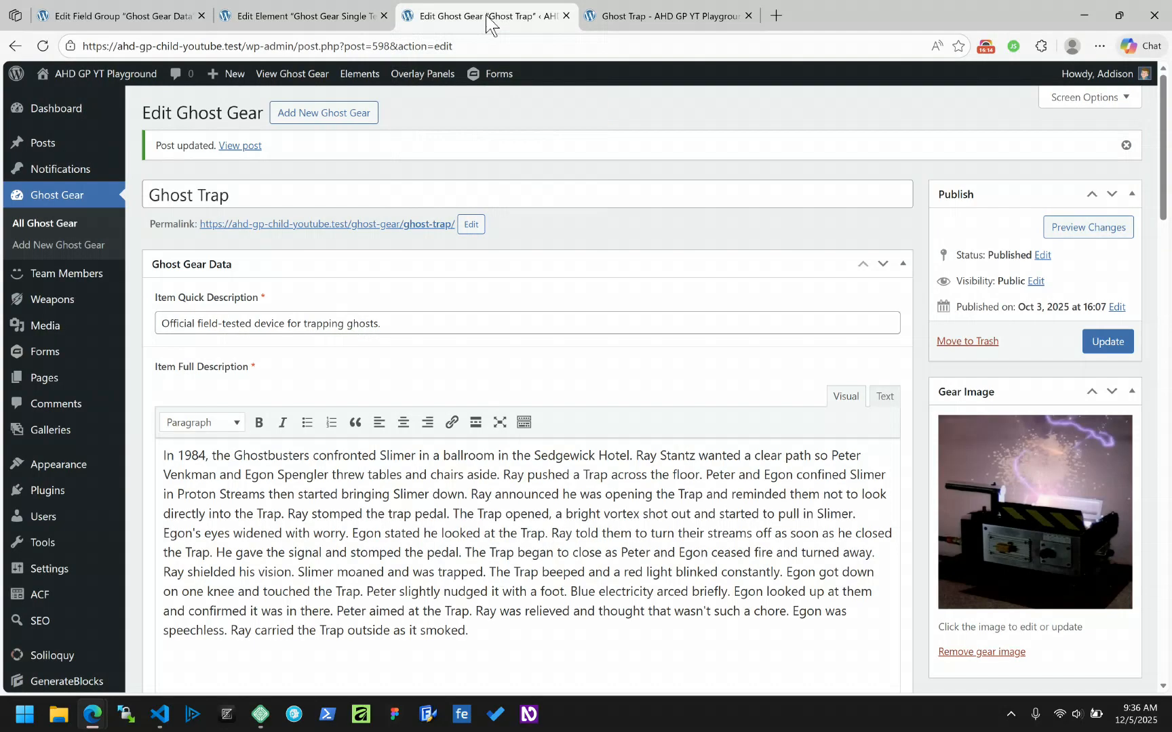
left_click(637, 15)
left_click(42, 45)
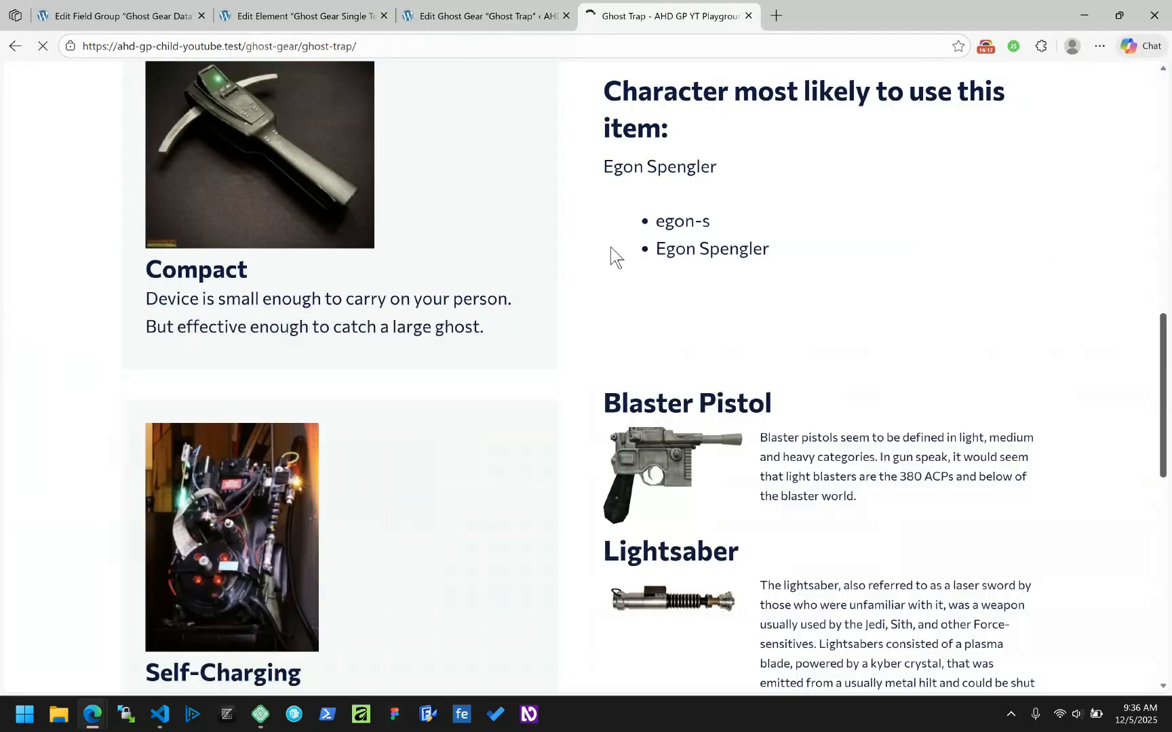
left_click(1153, 322)
scroll(583, 325, "down", 10)
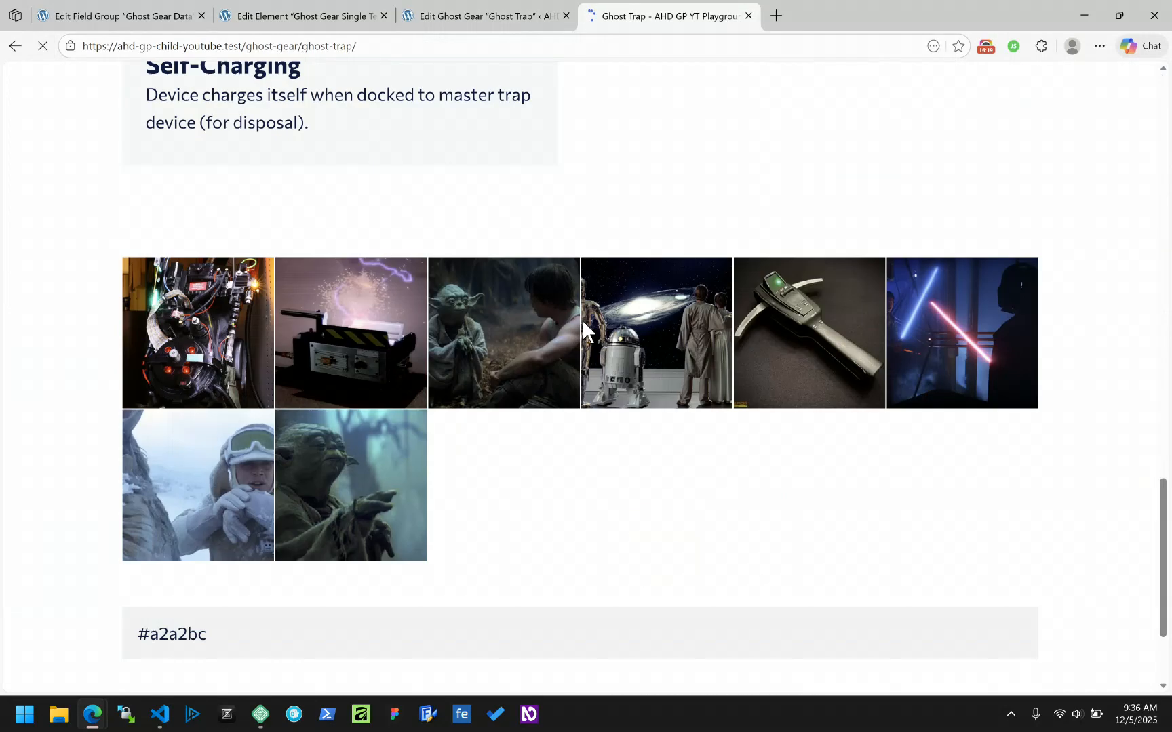
Step: Review the Gear Theme Color picker on the Ghost Trap edit page
left_click(271, 20)
left_click(105, 7)
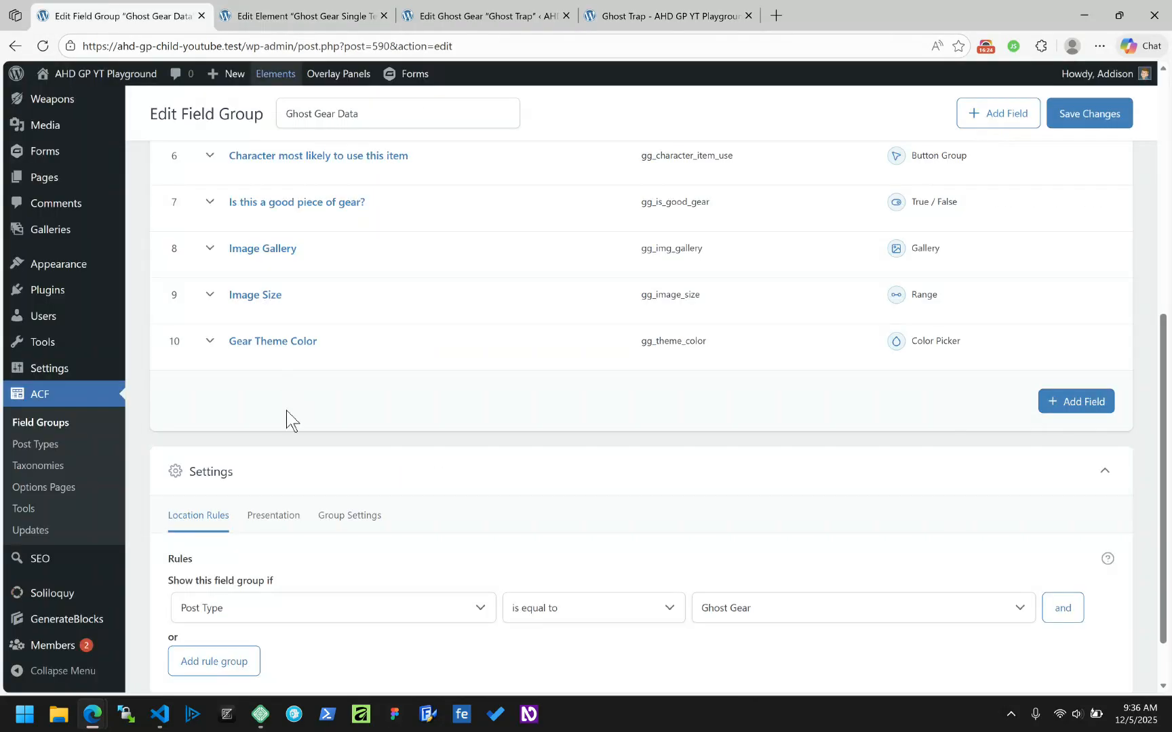
left_click(489, 6)
scroll(328, 285, "down", 20)
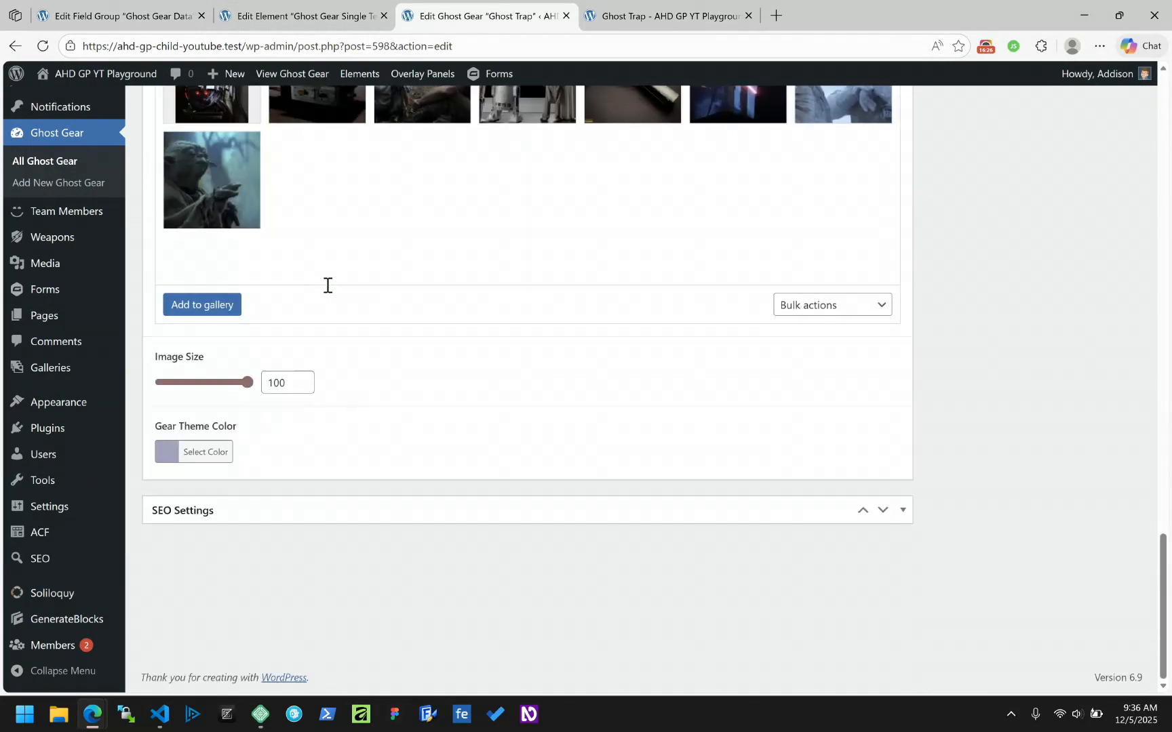
left_click(207, 453)
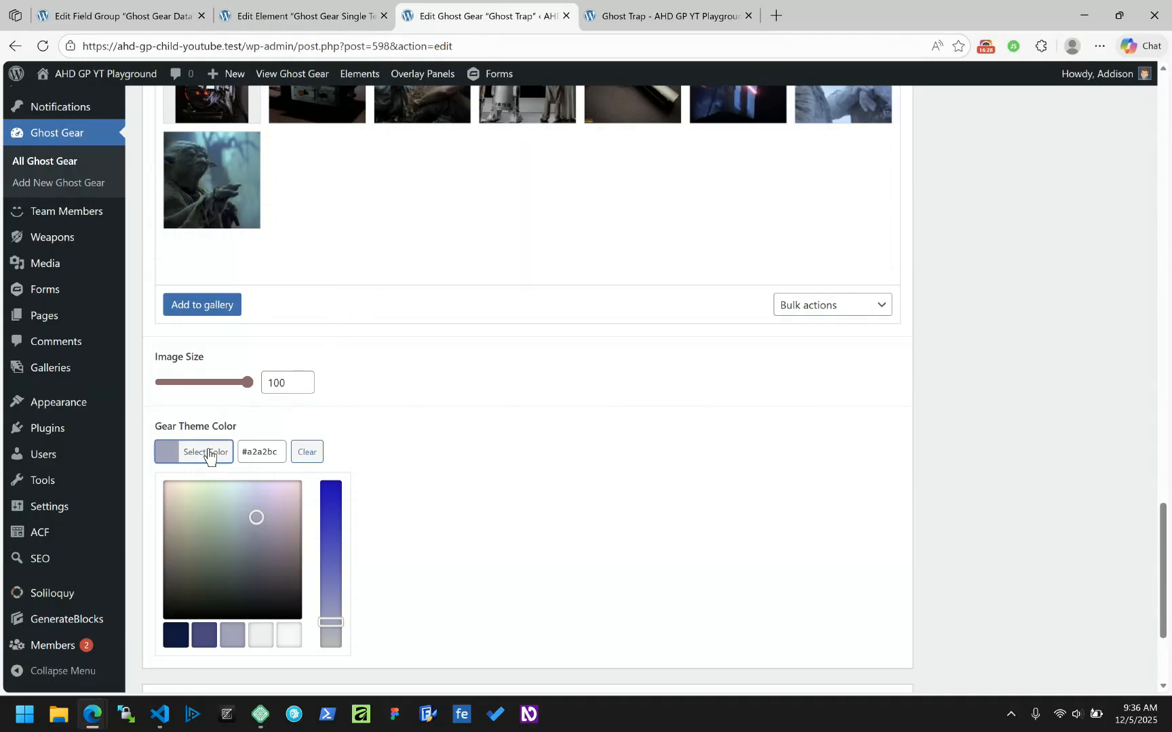
Step: Set the Gear Theme Color field's return format to RGBA Array and save the field group
left_click(115, 15)
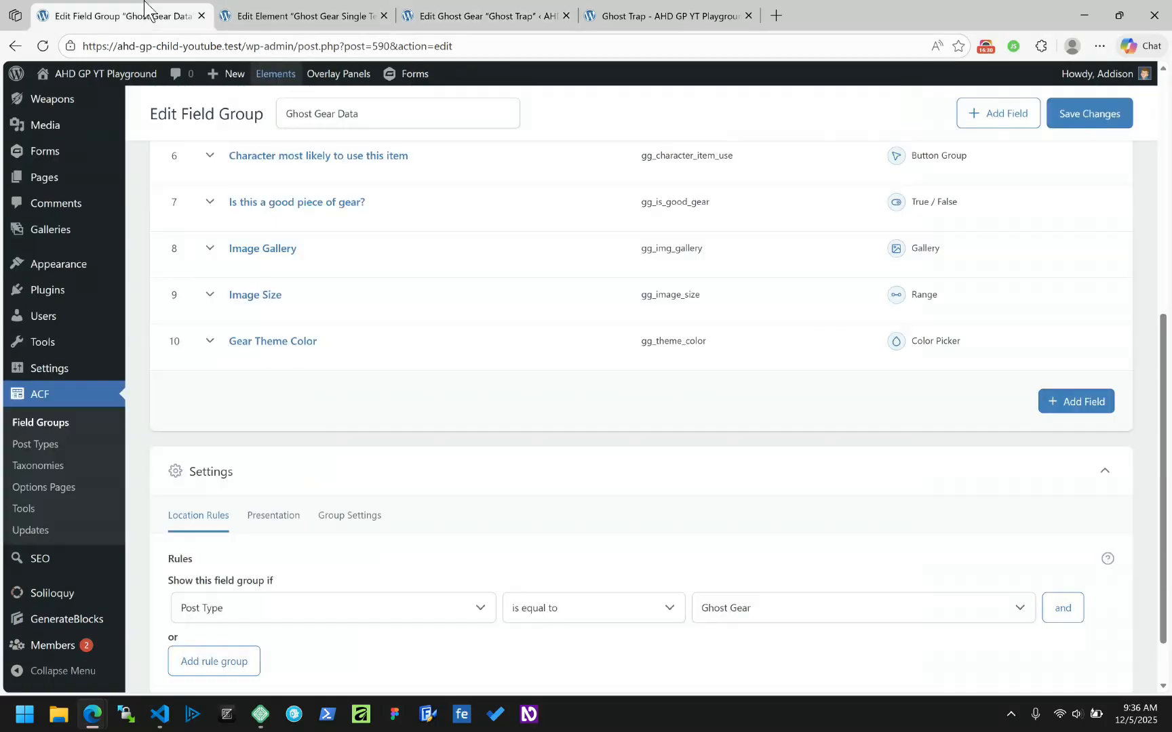
left_click(288, 343)
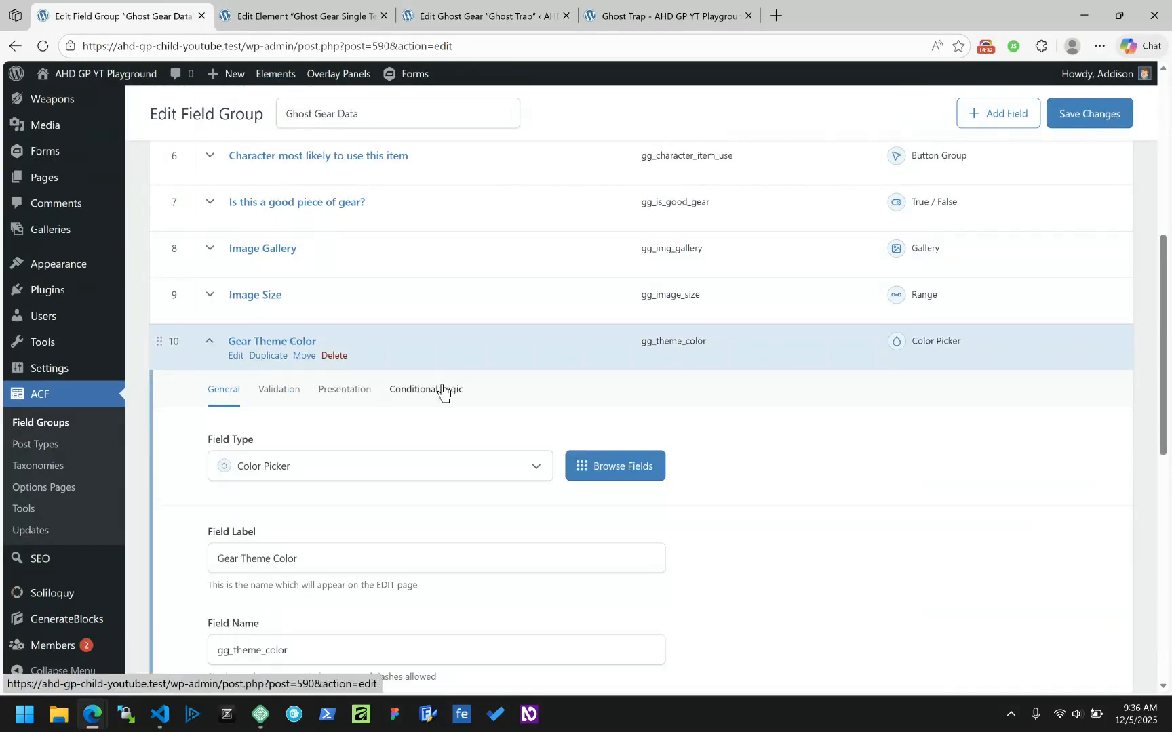
scroll(444, 390, "down", 9)
scroll(427, 385, "up", 6)
scroll(342, 348, "down", 3)
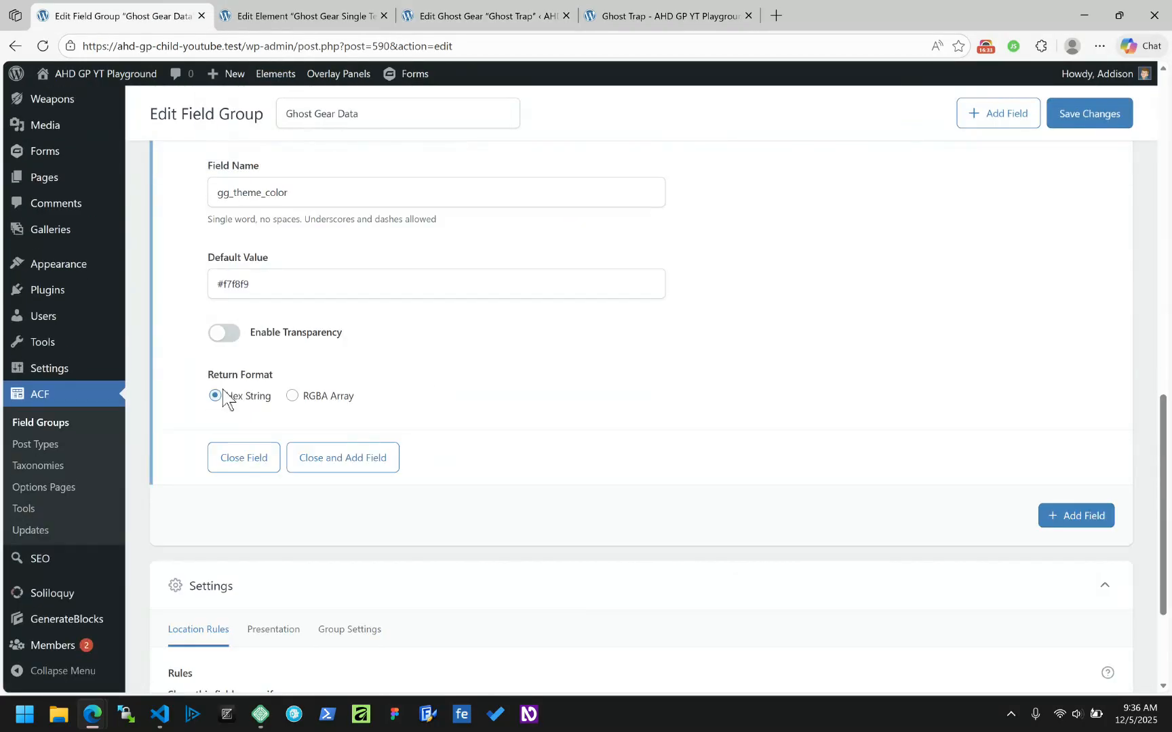
left_click(328, 400)
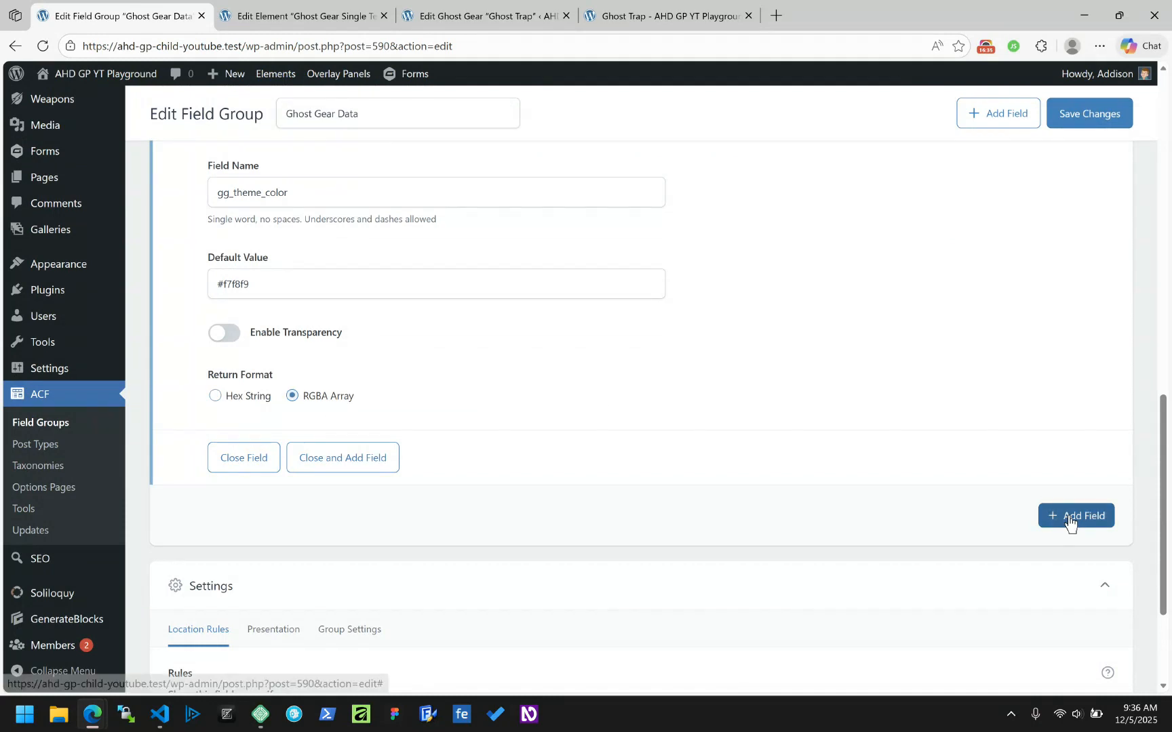
left_click(1085, 116)
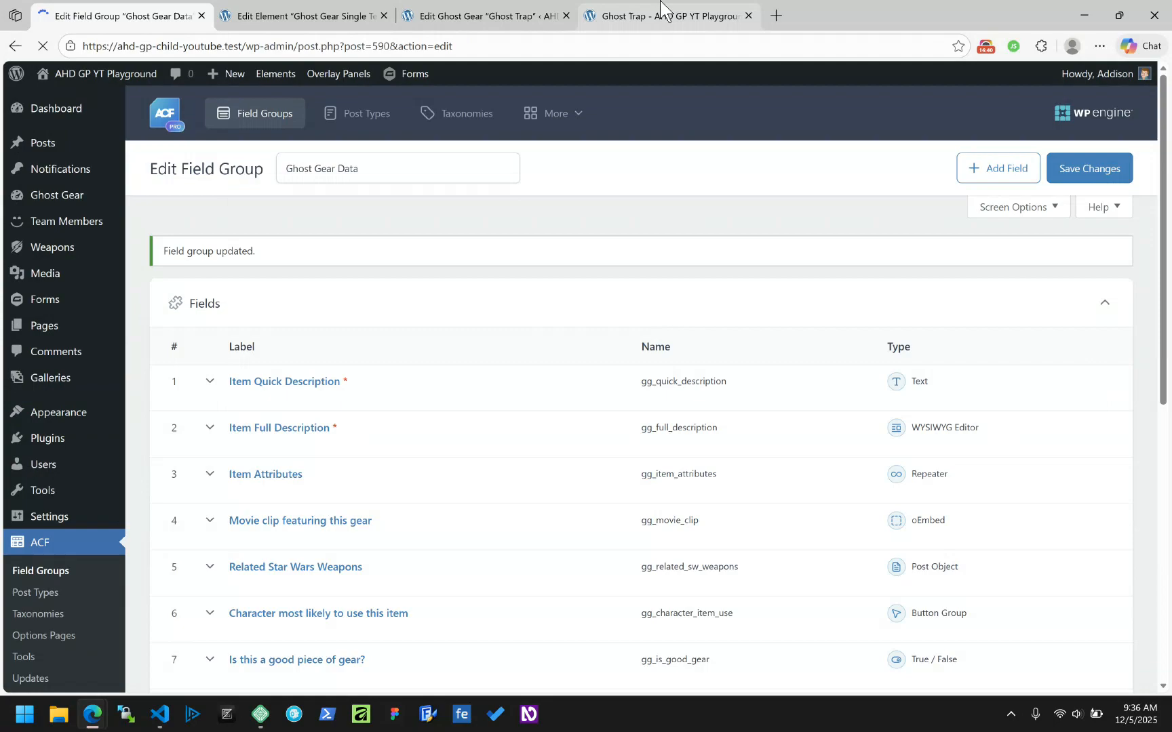
Step: Reload the Ghost Trap front-end page and examine the shortcode output in the RGBA Array return format
left_click(661, 14)
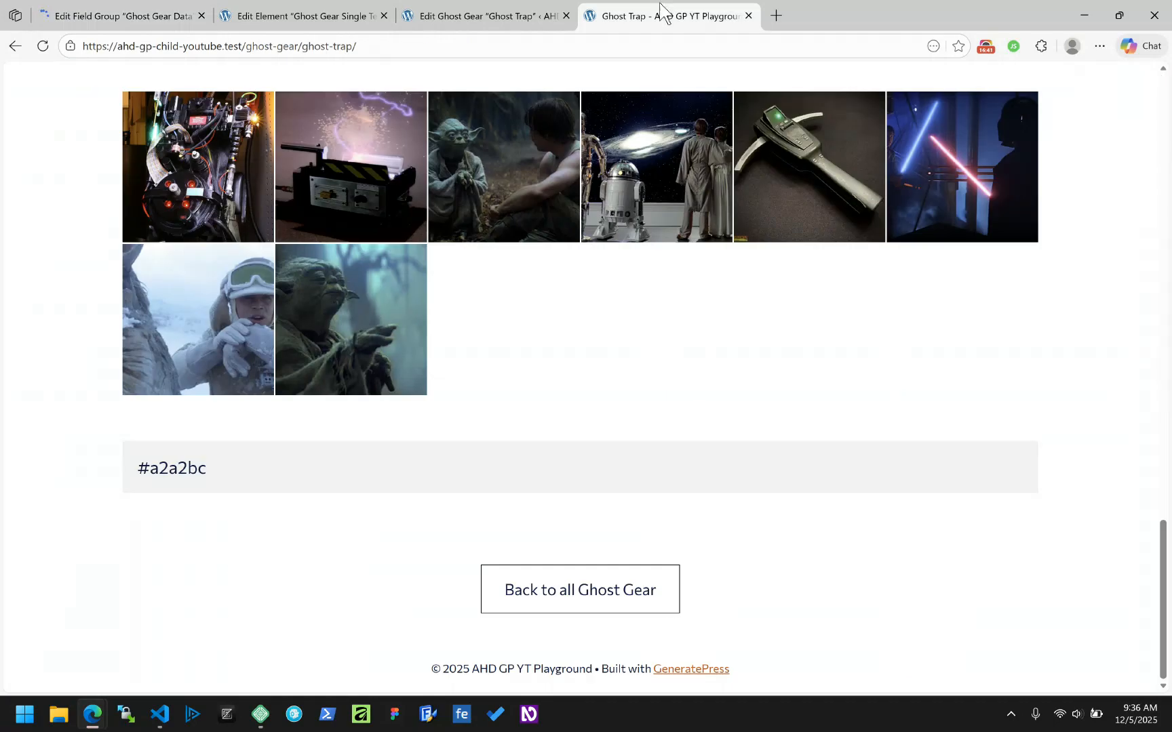
left_click(43, 46)
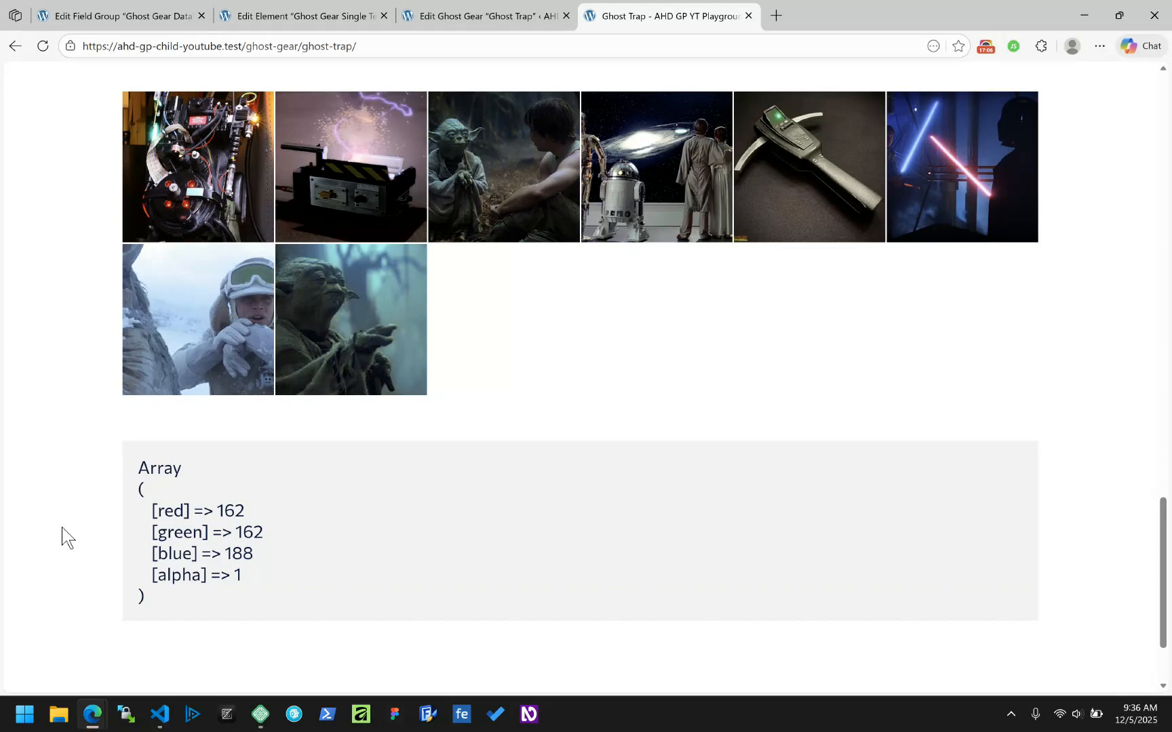
scroll(316, 460, "up", 10)
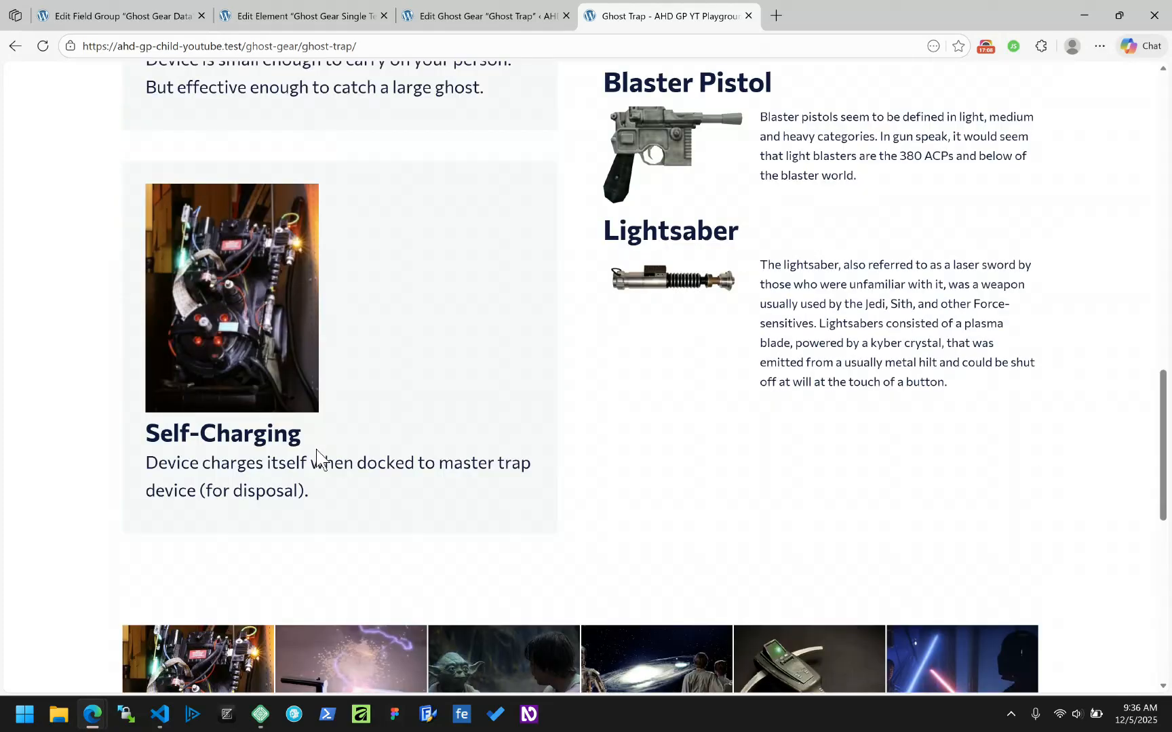
scroll(316, 459, "down", 5)
Step: Select the Loop Item block in the Ghost Gear Single Template and open its background style settings
left_click(110, 13)
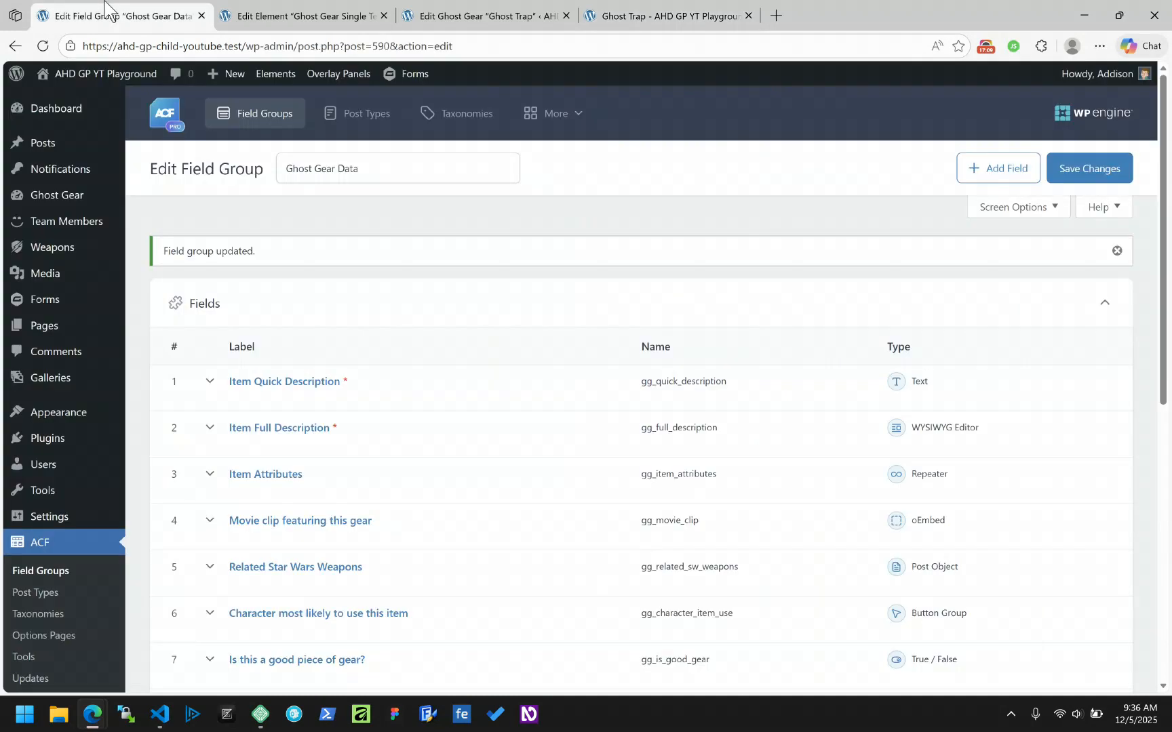
left_click(276, 10)
scroll(311, 239, "up", 10)
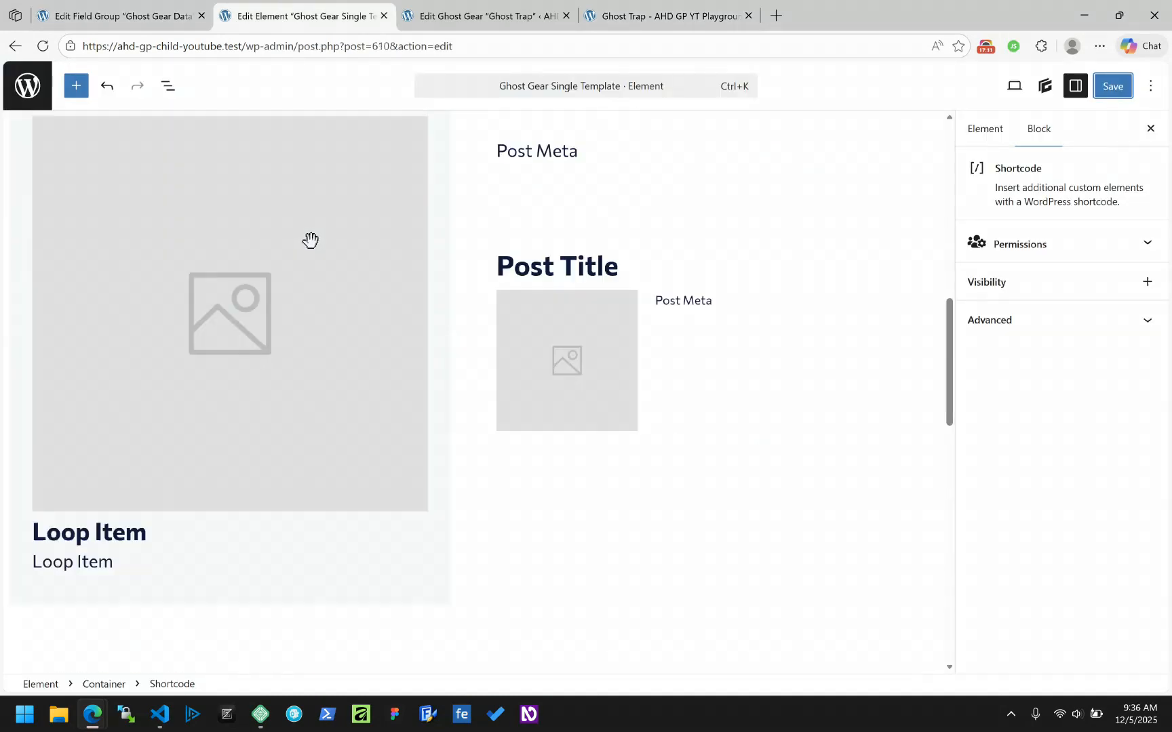
scroll(310, 237, "down", 8)
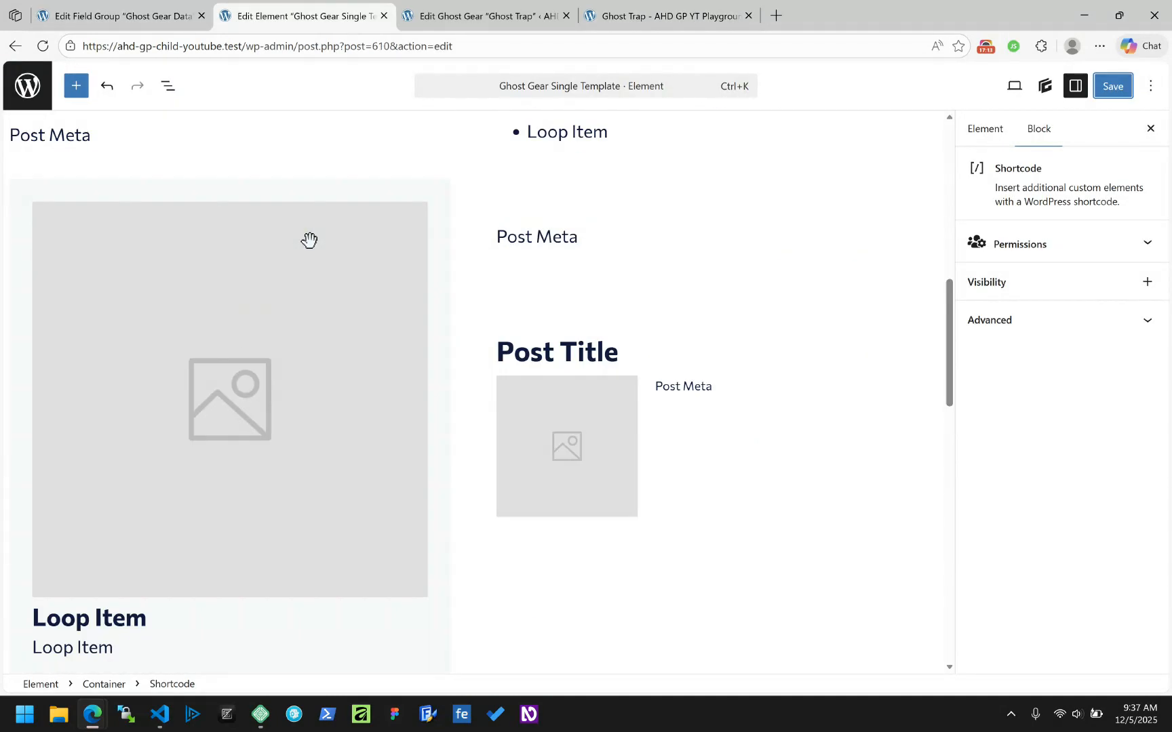
left_click(96, 188)
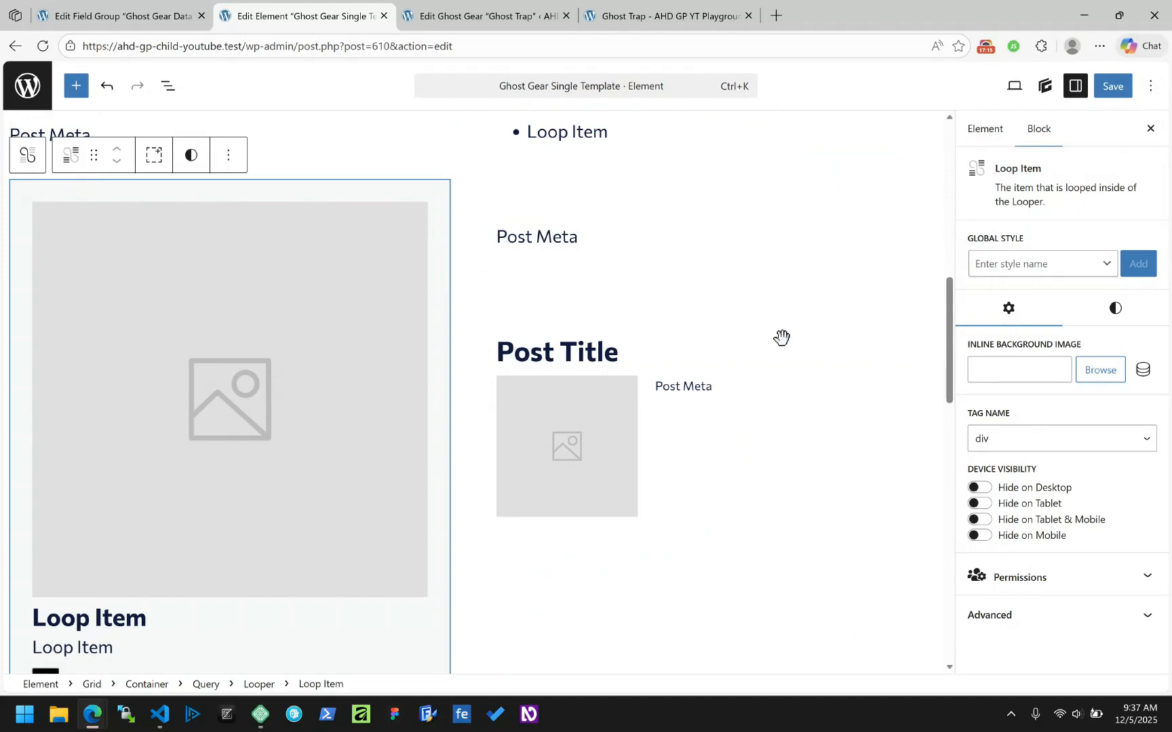
left_click(1123, 307)
scroll(1069, 383, "down", 3)
left_click(1068, 433)
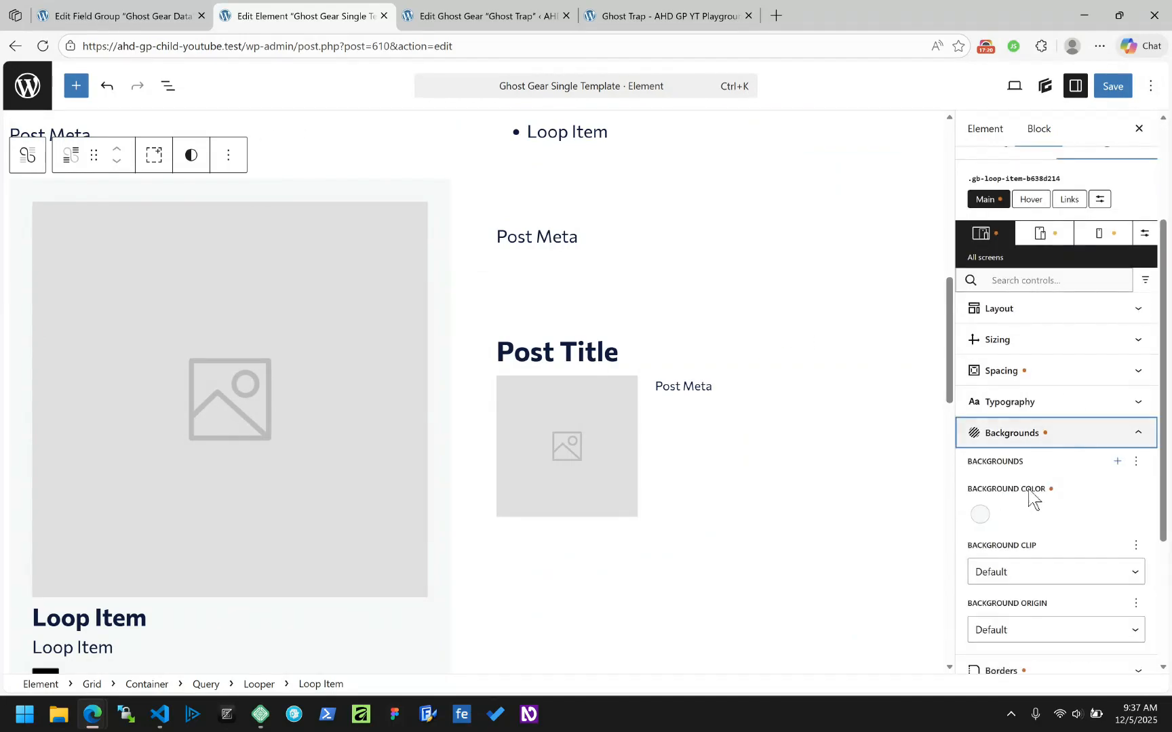
scroll(1055, 492, "down", 3)
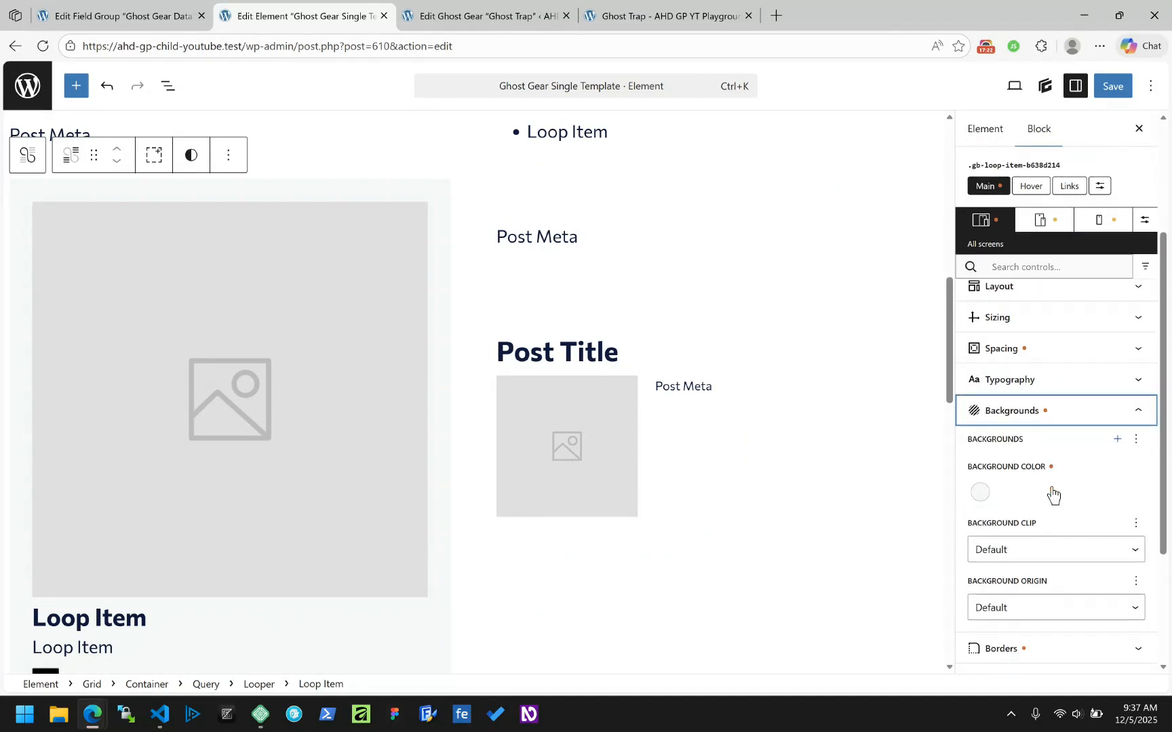
scroll(1052, 495, "up", 5)
scroll(990, 502, "down", 2)
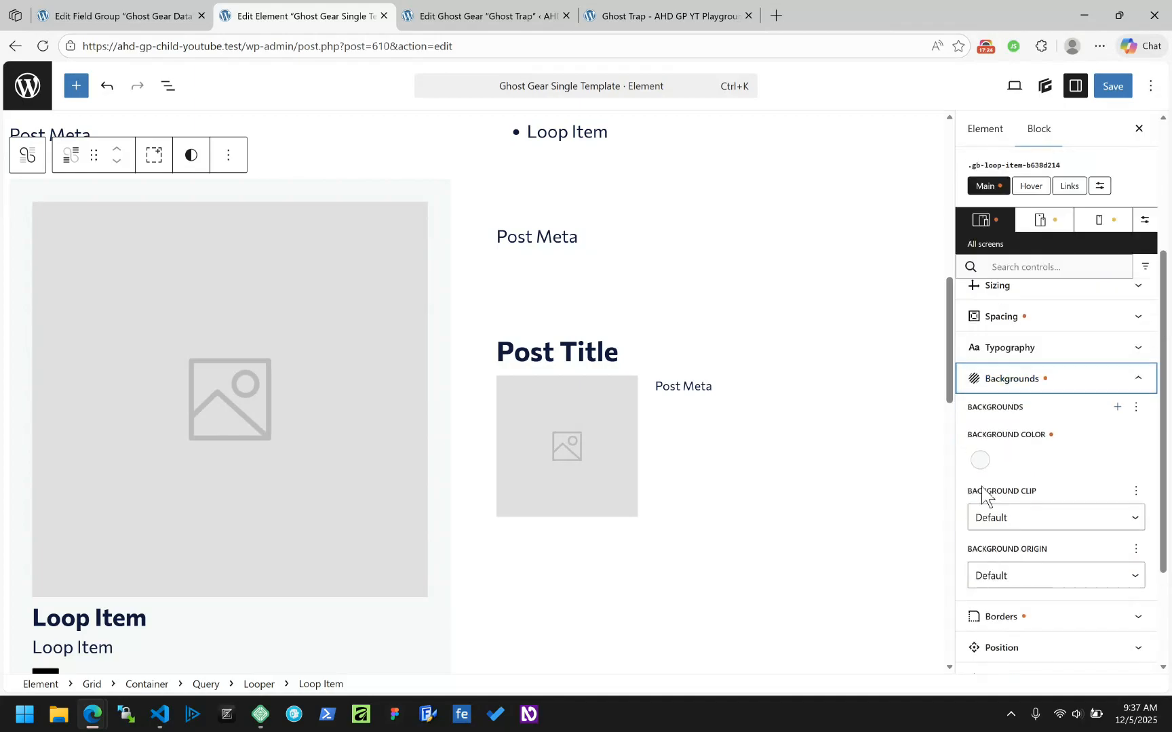
Step: Try to set the Loop Item's background color to the dynamic tag {{post_meta key:gg_theme_color}} and save the template
left_click(980, 462)
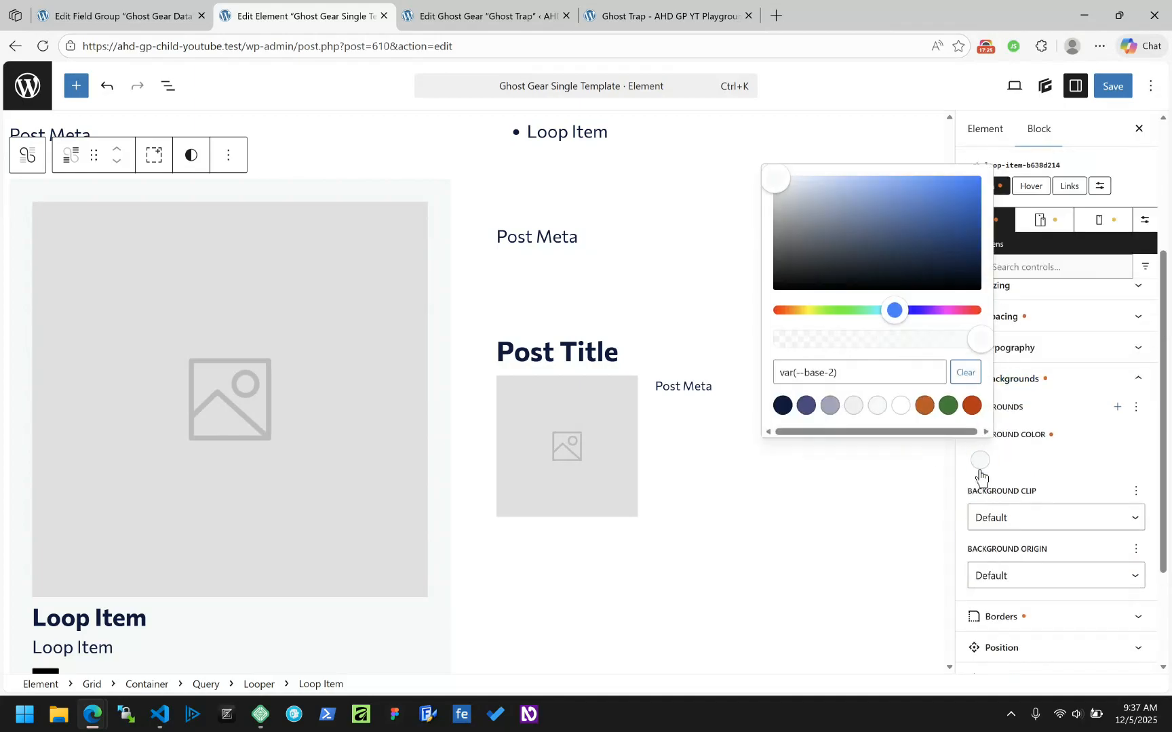
left_click(856, 374)
double_click(819, 372)
triple_click(818, 373)
type("{{post_meta ke")
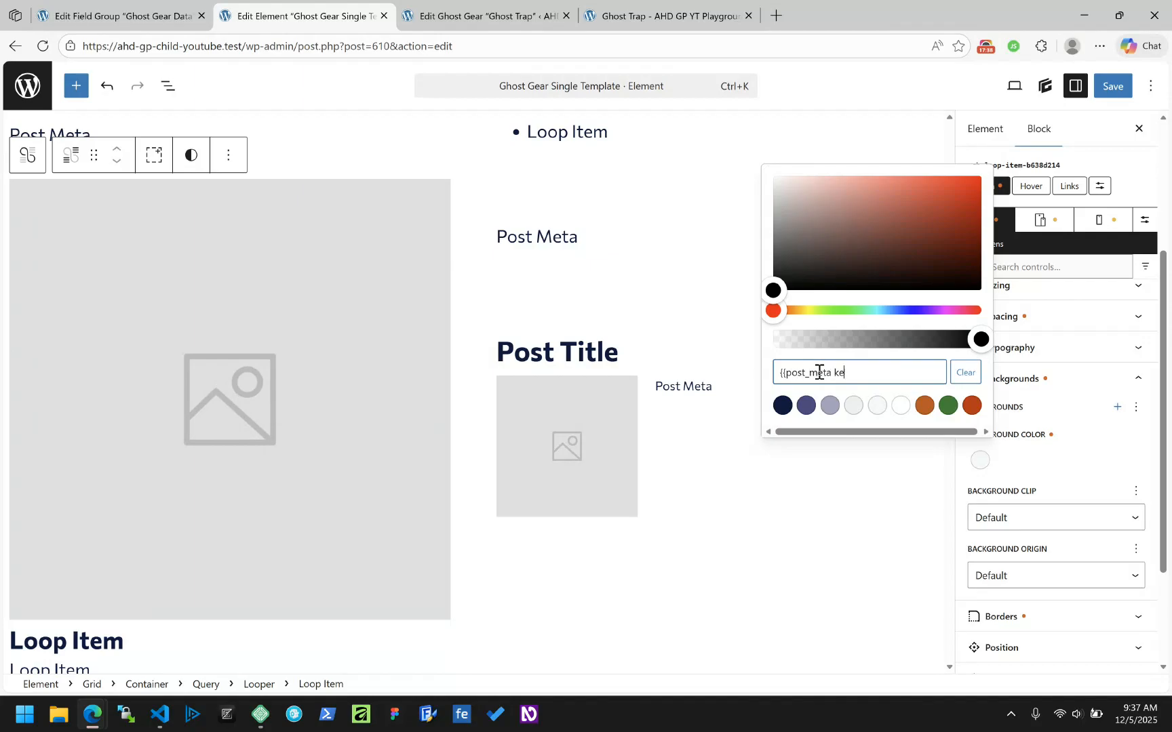
type("y:gg_theme_color}}")
key("Tab")
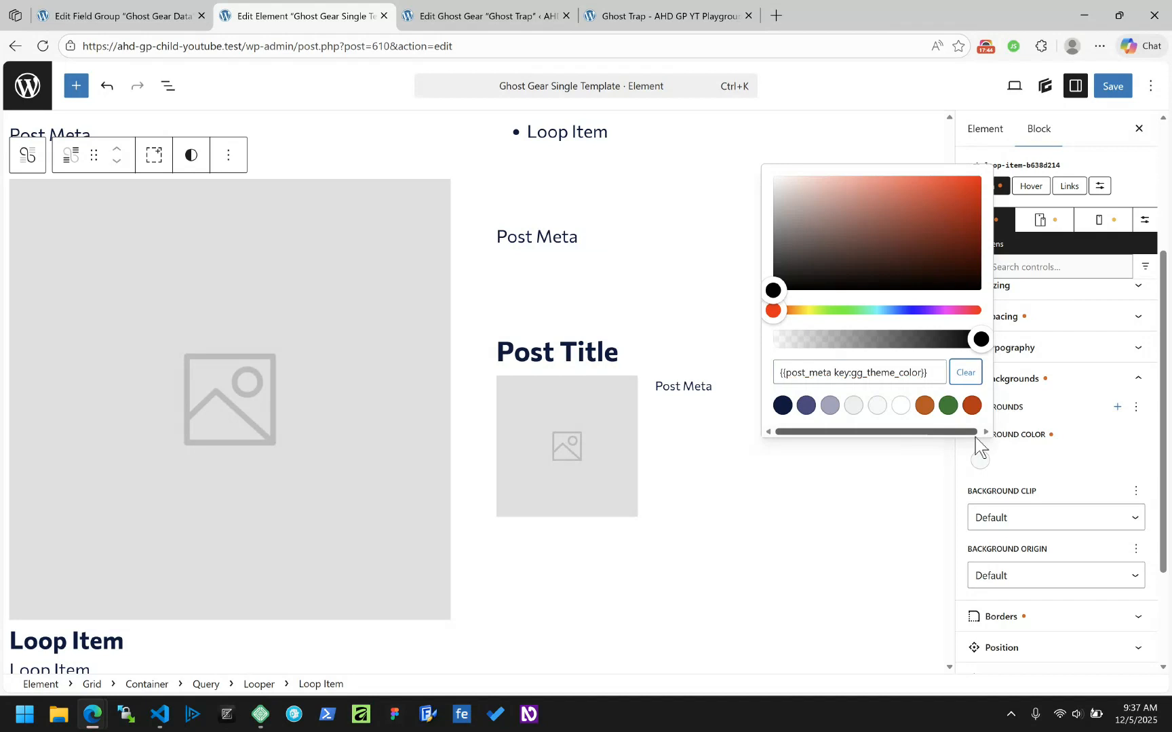
left_click(1066, 469)
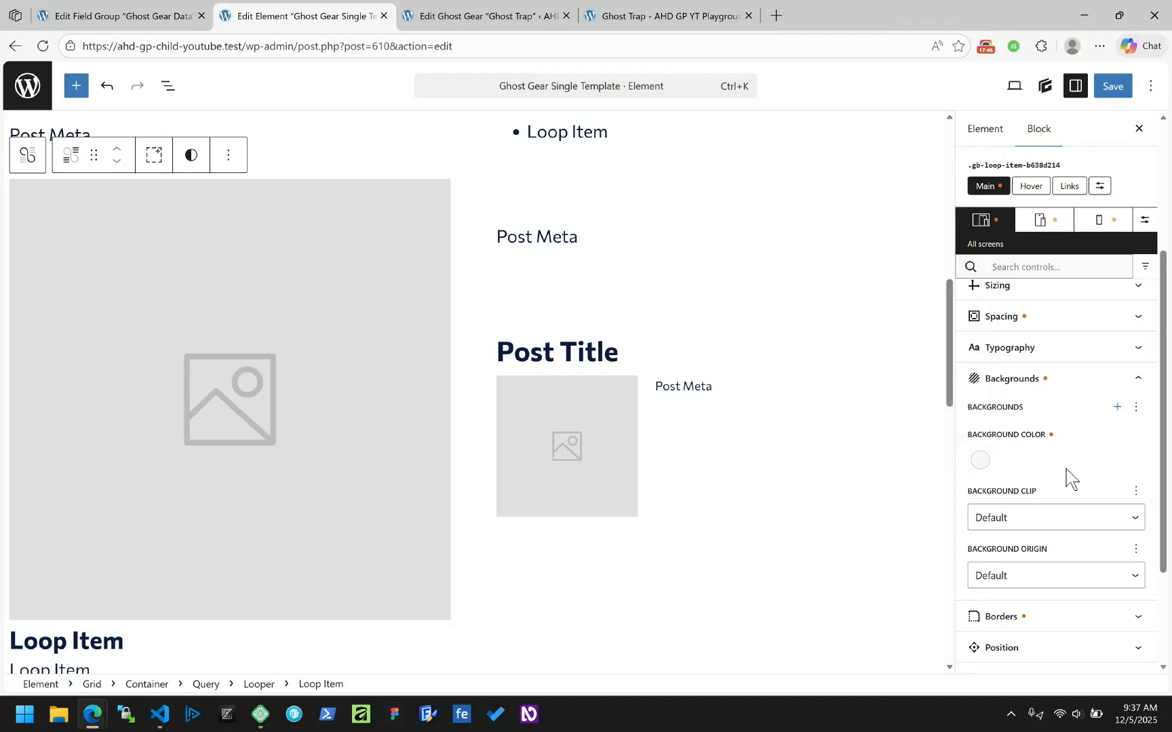
left_click(980, 461)
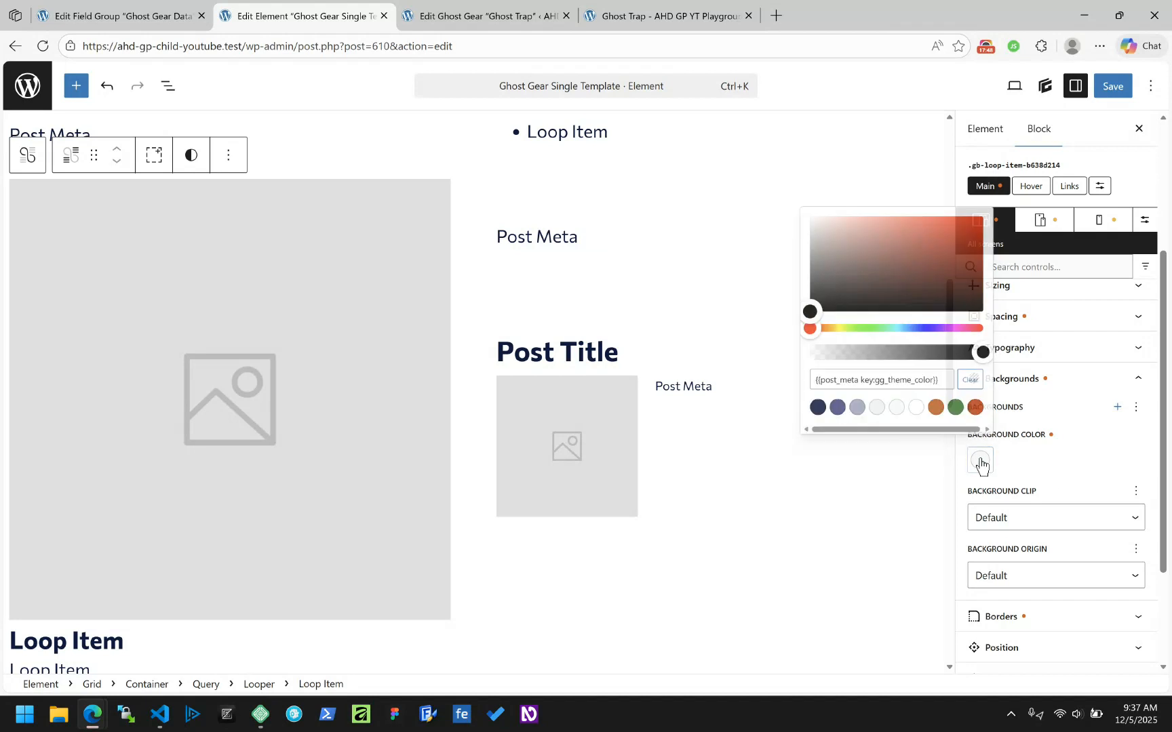
left_click(1059, 467)
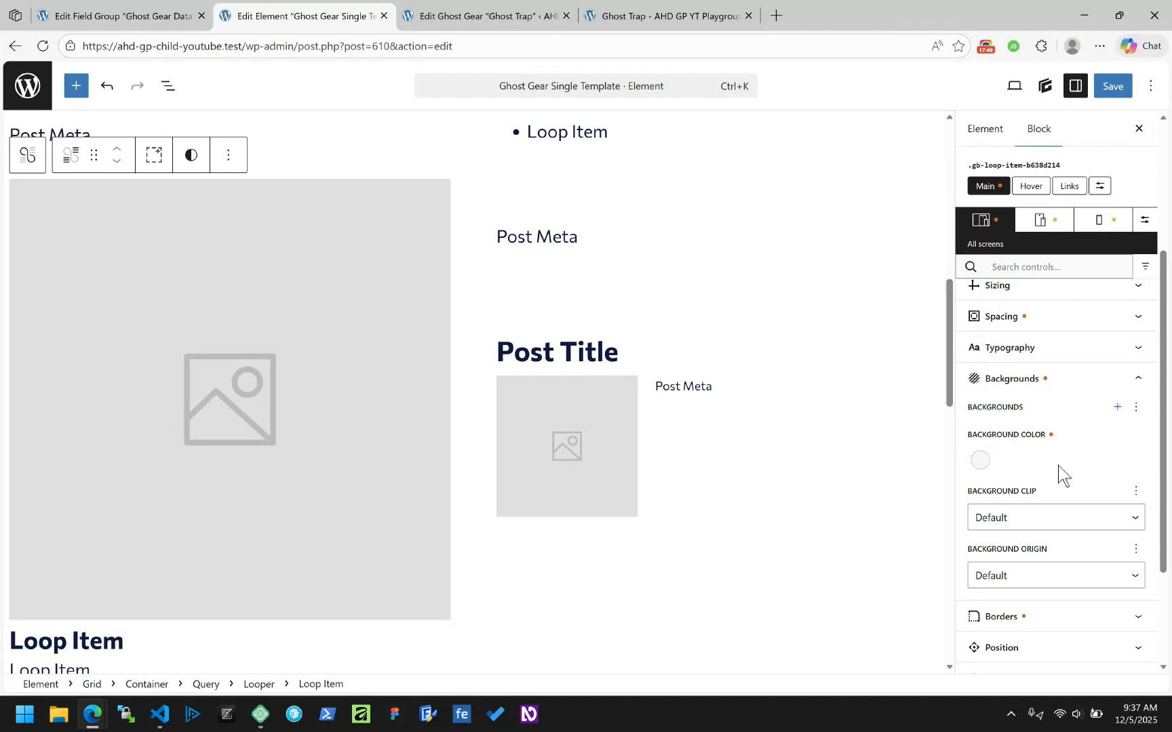
left_click(1109, 95)
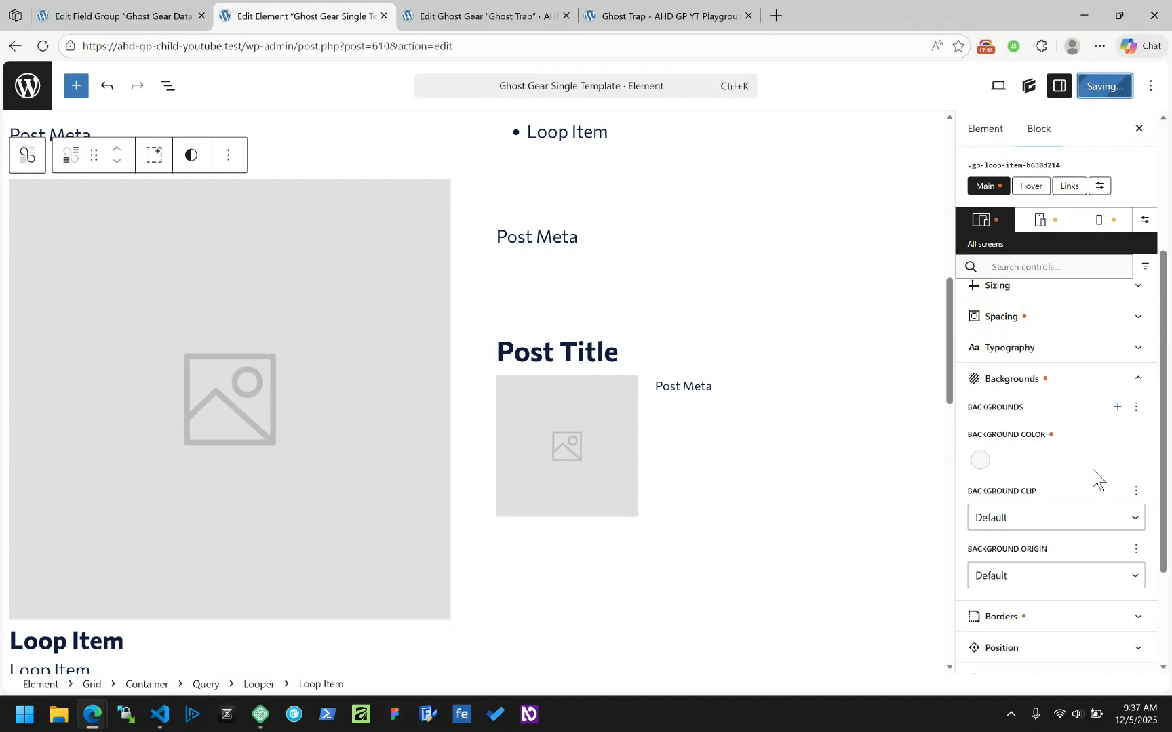
left_click(981, 462)
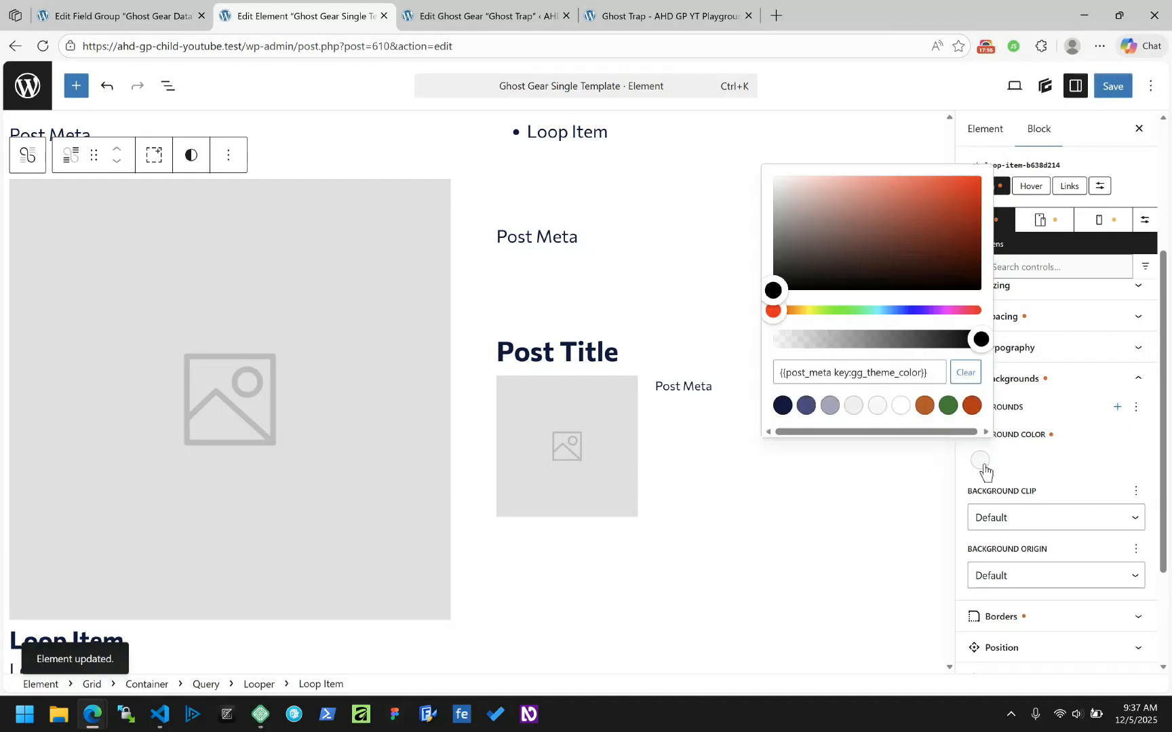
Step: Reload the Ghost Trap front-end page and inspect the background-color rule of the Self-Charging loop item
left_click(448, 15)
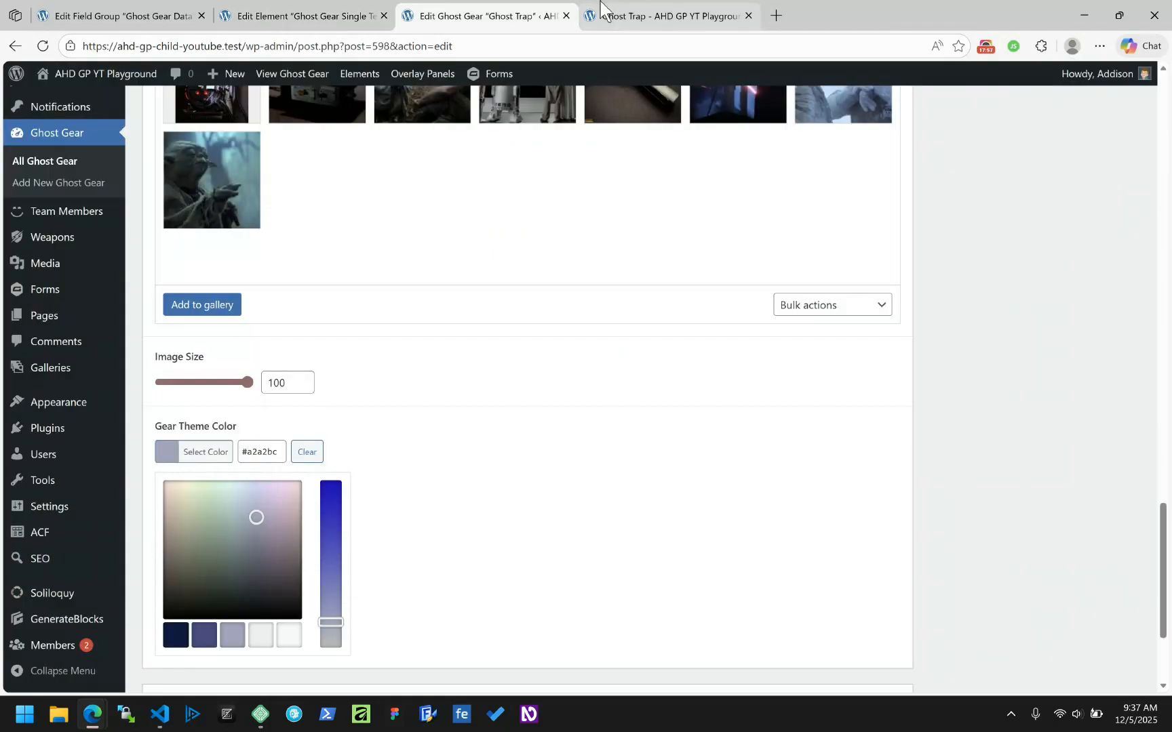
left_click(603, 16)
left_click(42, 45)
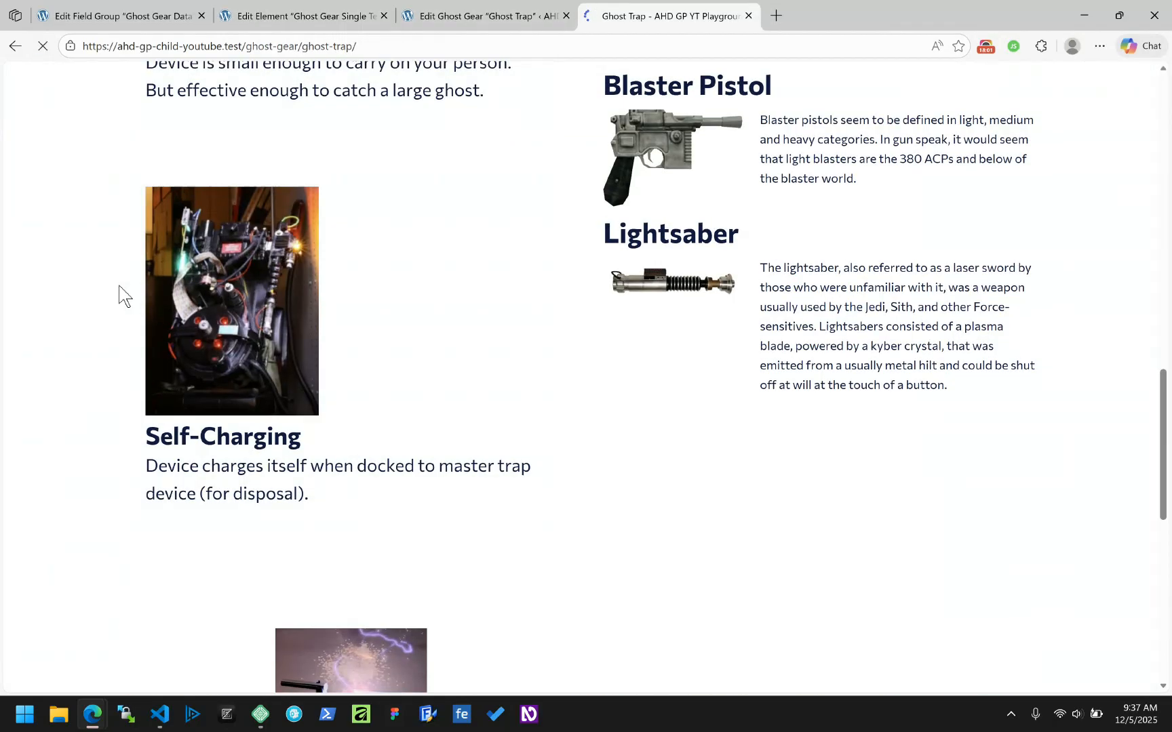
right_click(417, 270)
left_click(461, 641)
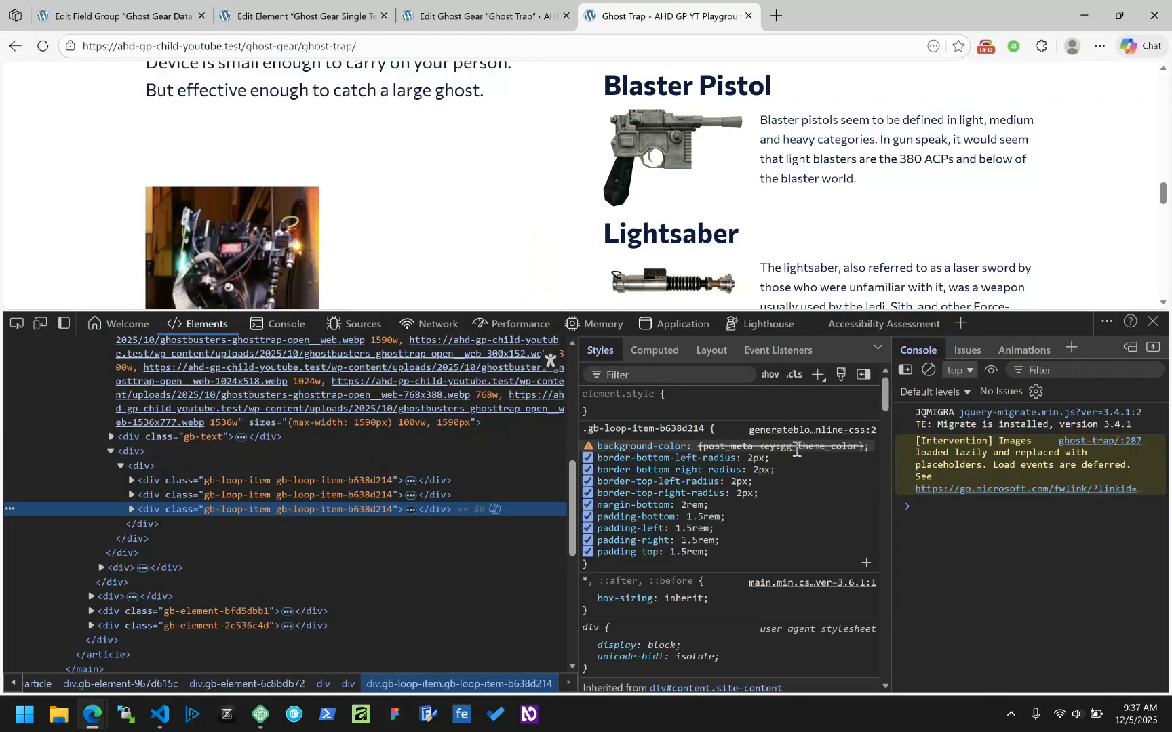
mouse_move(653, 462)
Step: Restore the Loop Item's background color in the Ghost Gear Single Template to var(--base-2)
left_click(480, 14)
left_click(343, 14)
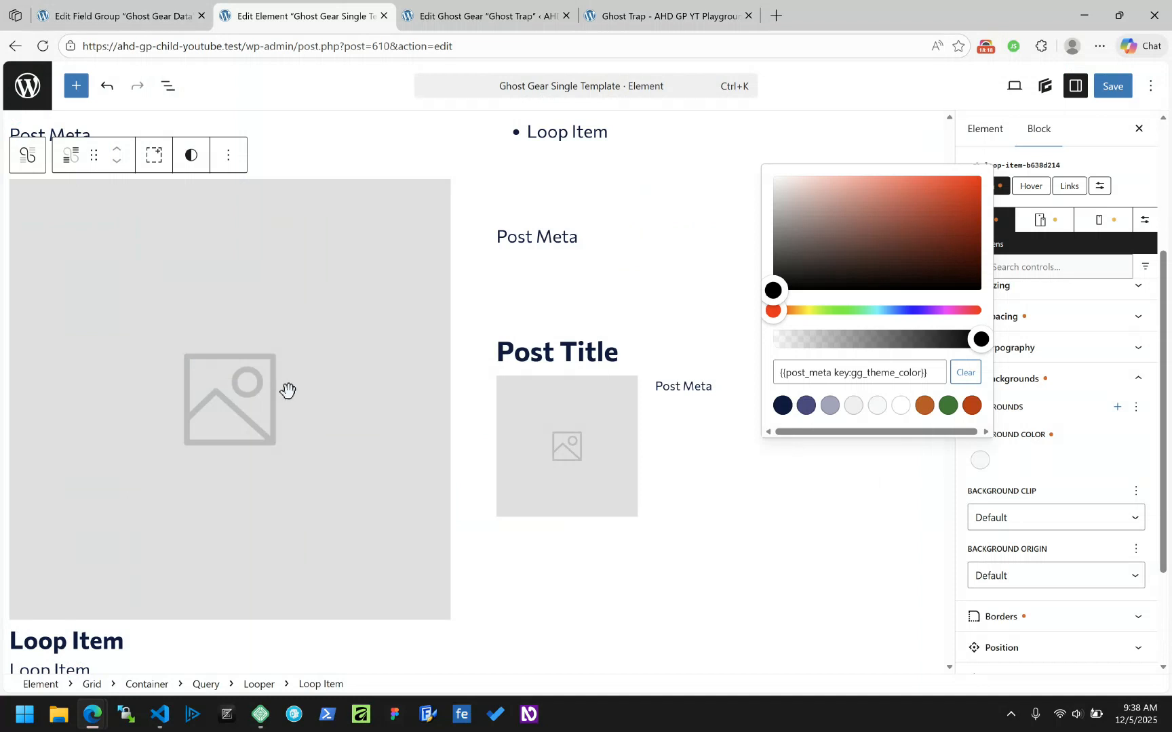
left_click(932, 373)
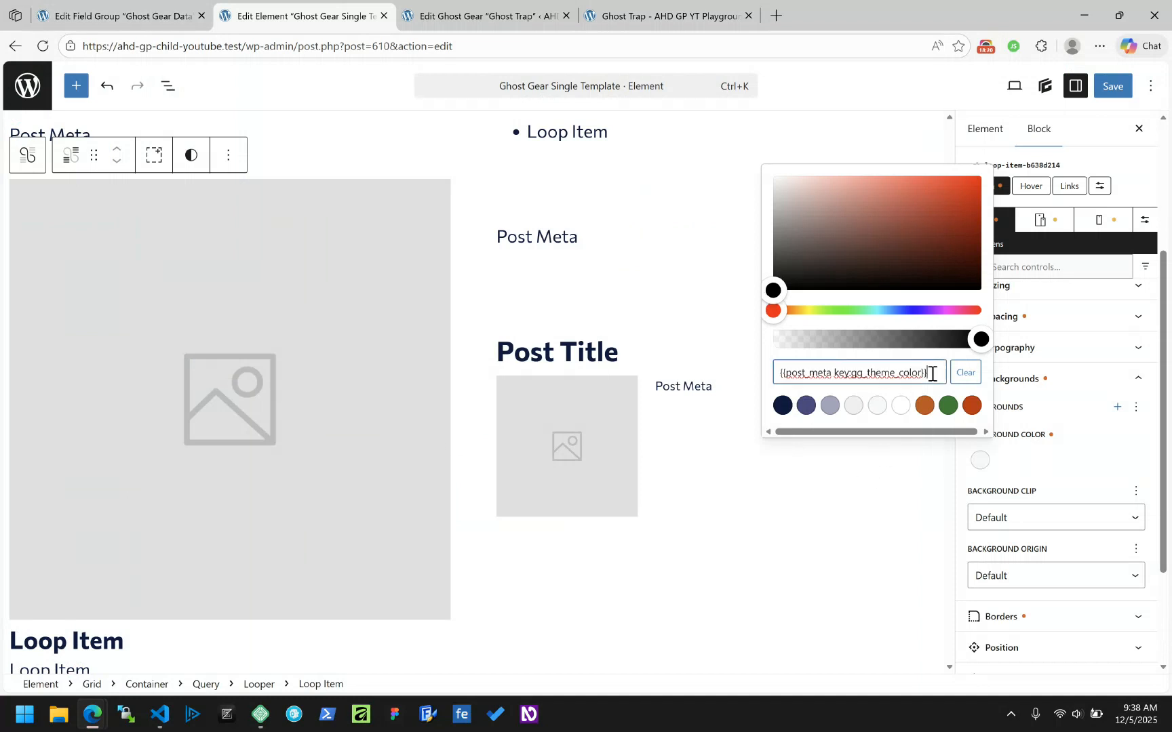
left_click(877, 407)
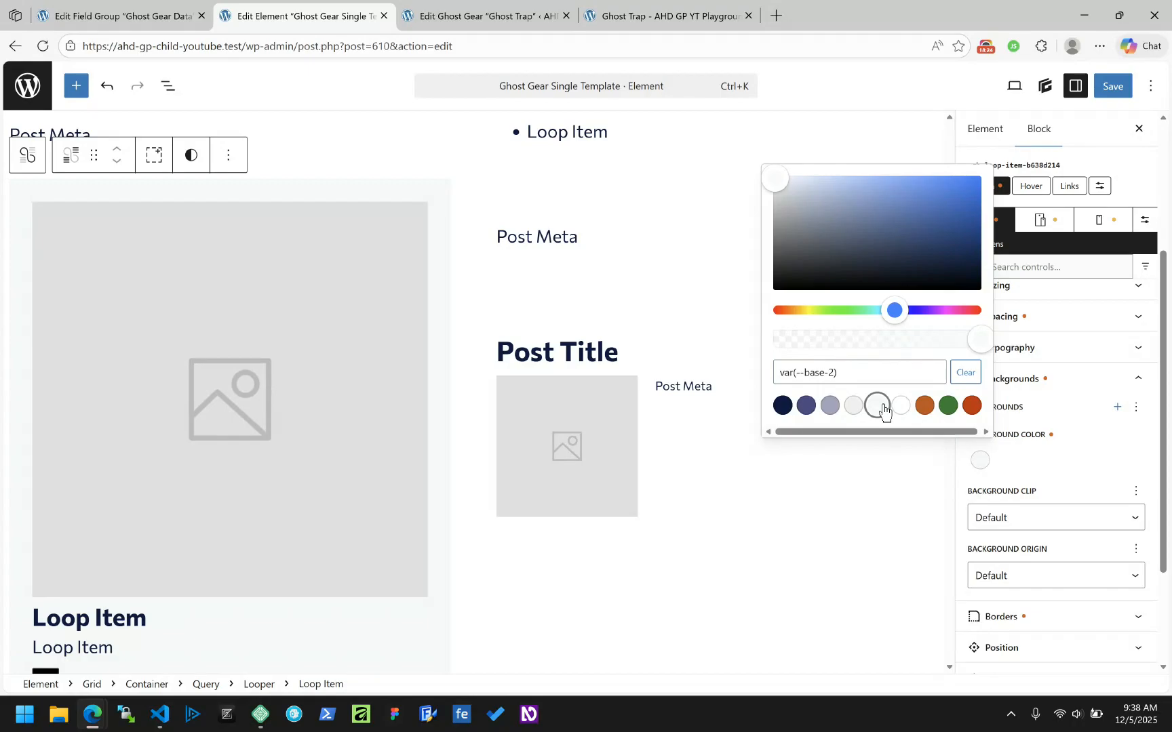
left_click(1069, 469)
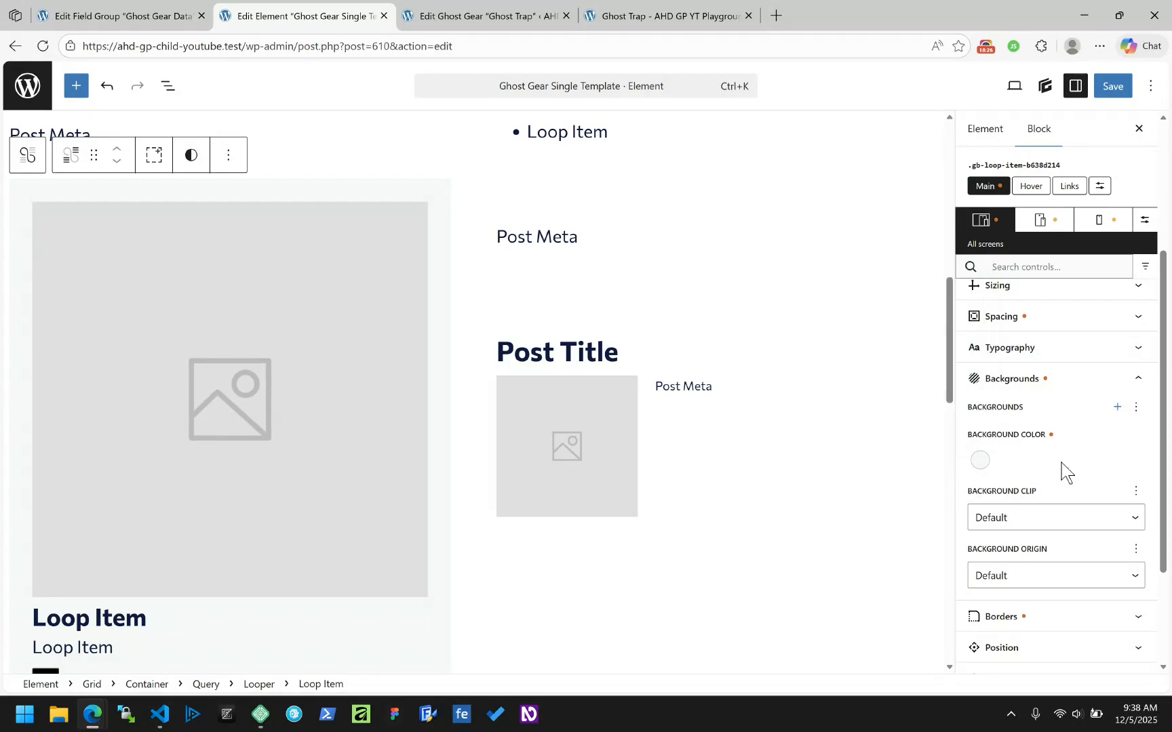
Step: Add a style HTML attribute with the value background-color: {{post_meta key:gg_theme_color}} to the Loop Item block and save the template
left_click(1026, 388)
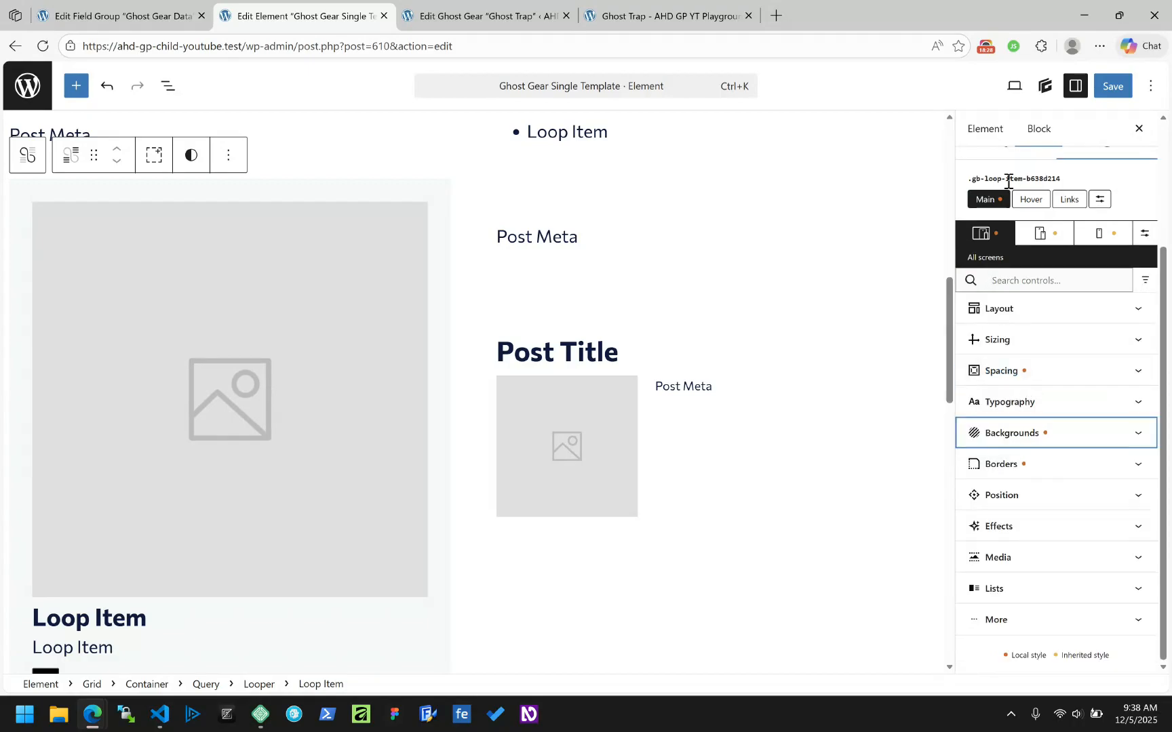
scroll(1018, 271, "up", 3)
left_click(1016, 311)
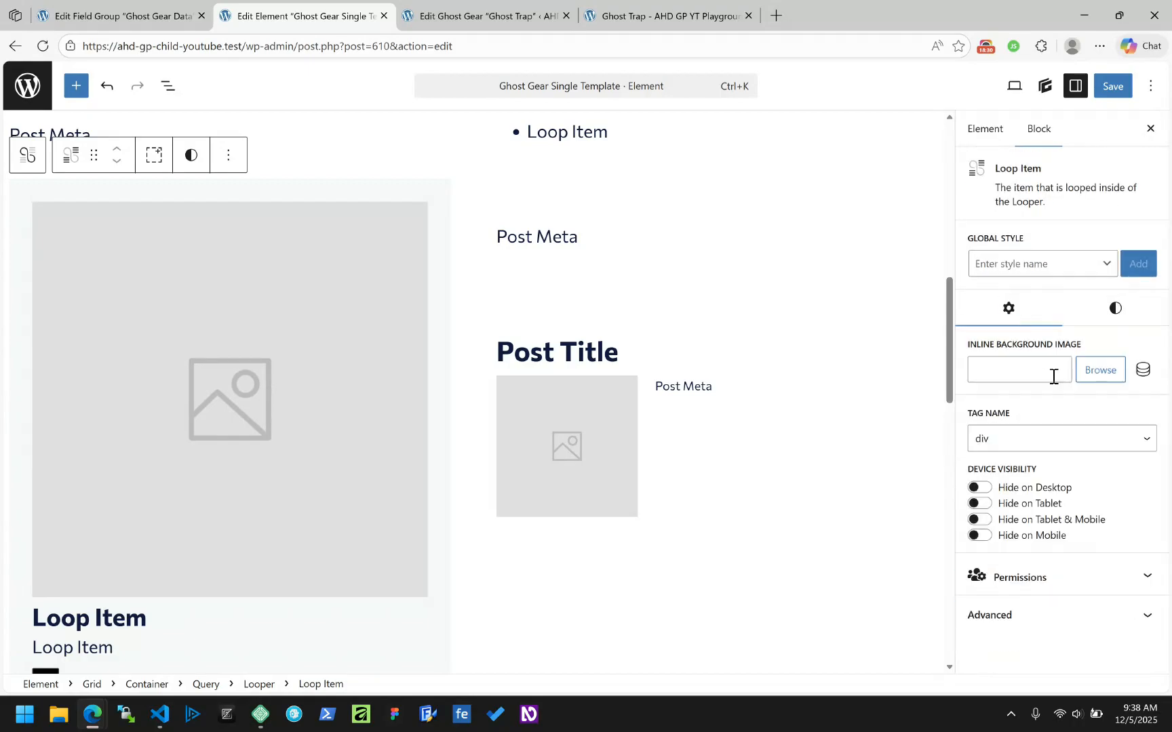
left_click(996, 617)
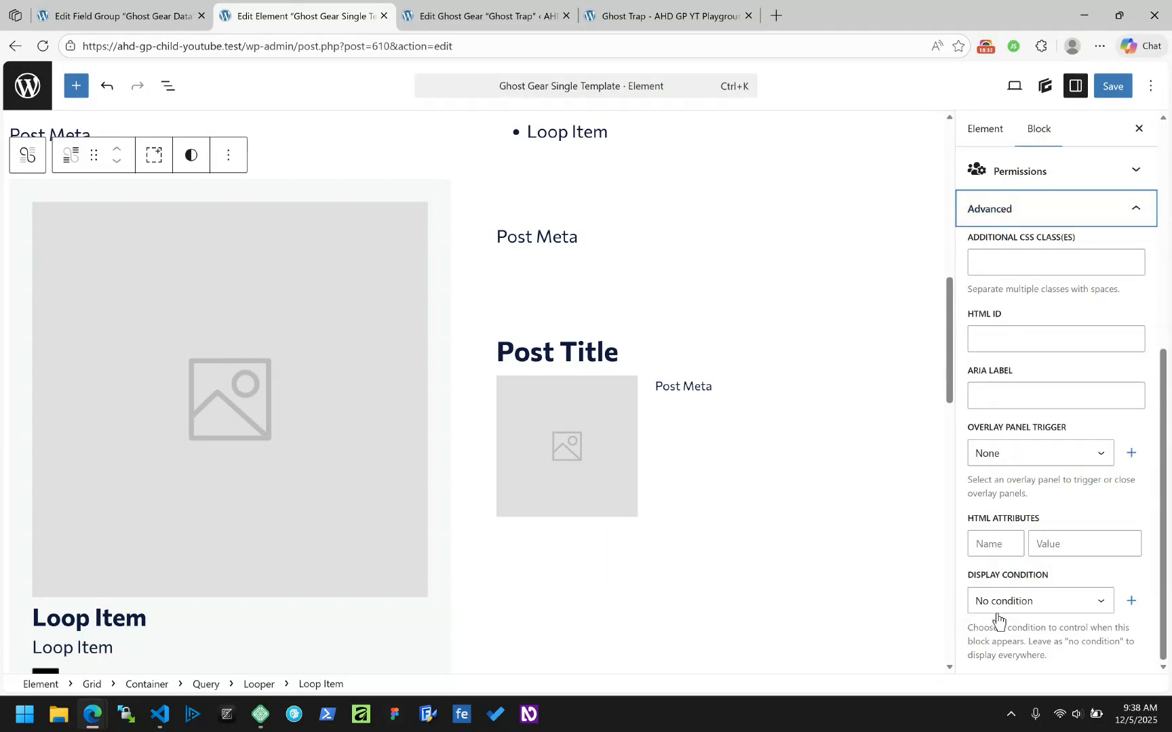
left_click(1000, 543)
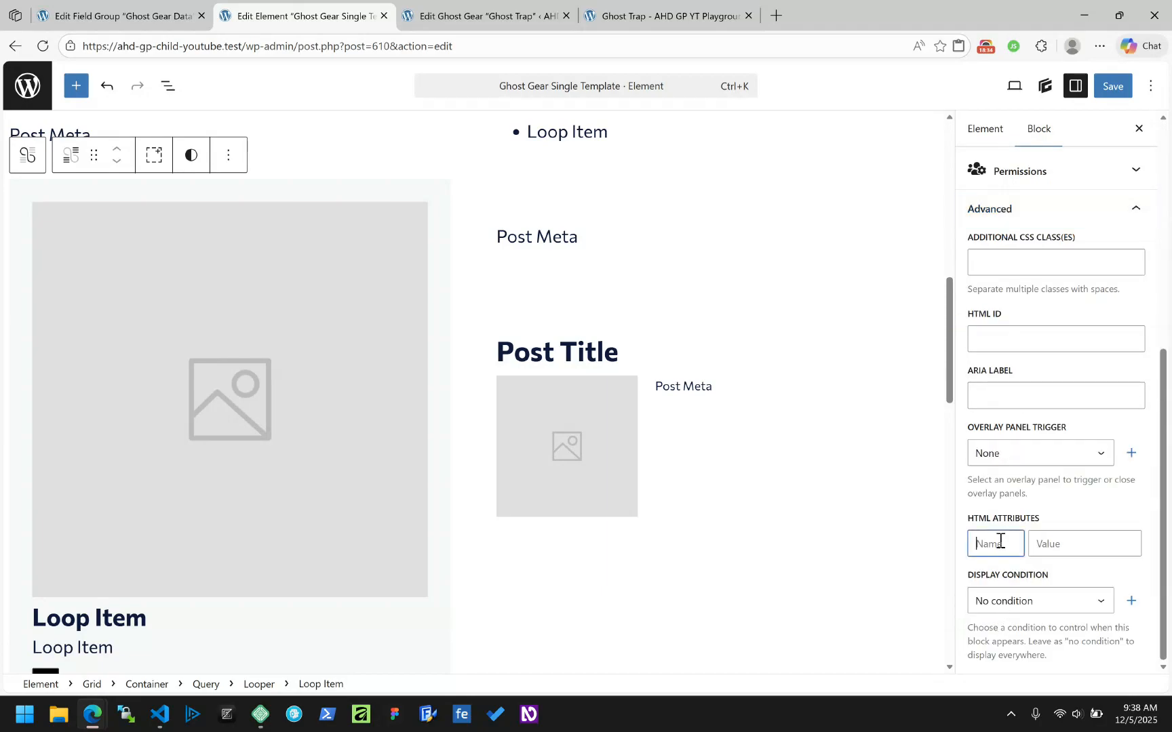
type("style")
key("Tab")
type("back")
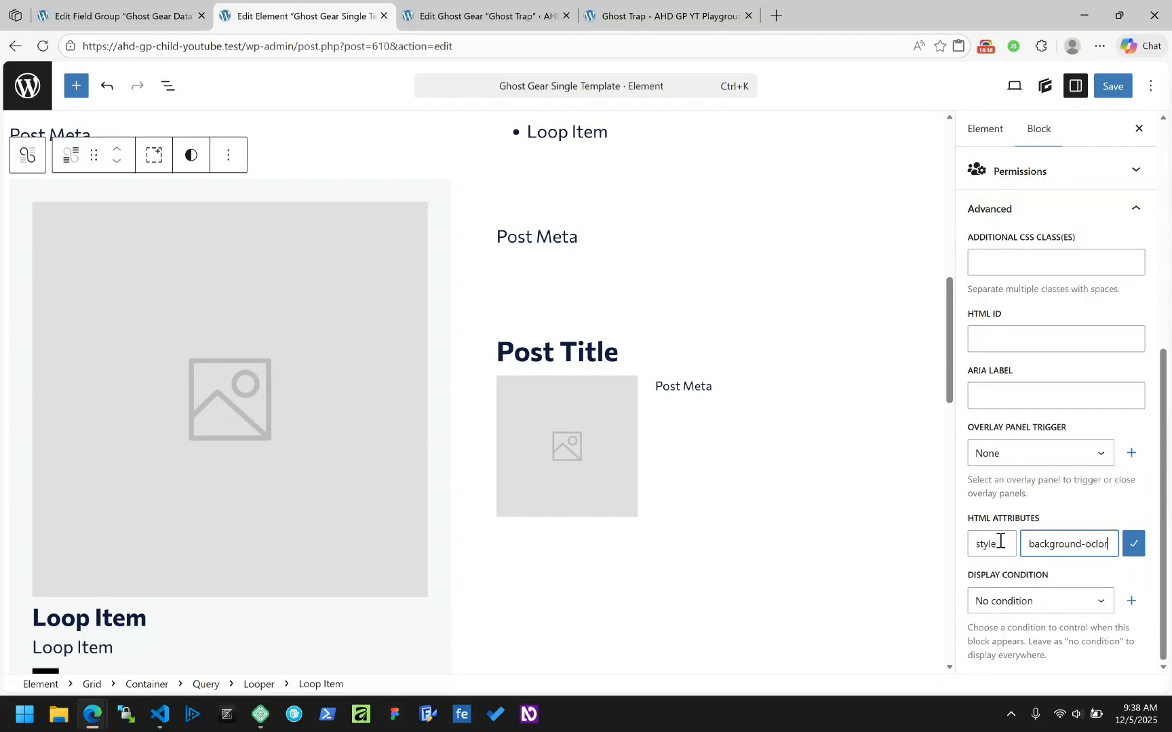
type("ground-color: {{post")
type("_meta key")
type(":gg")
type("_theme_color")
type("}}")
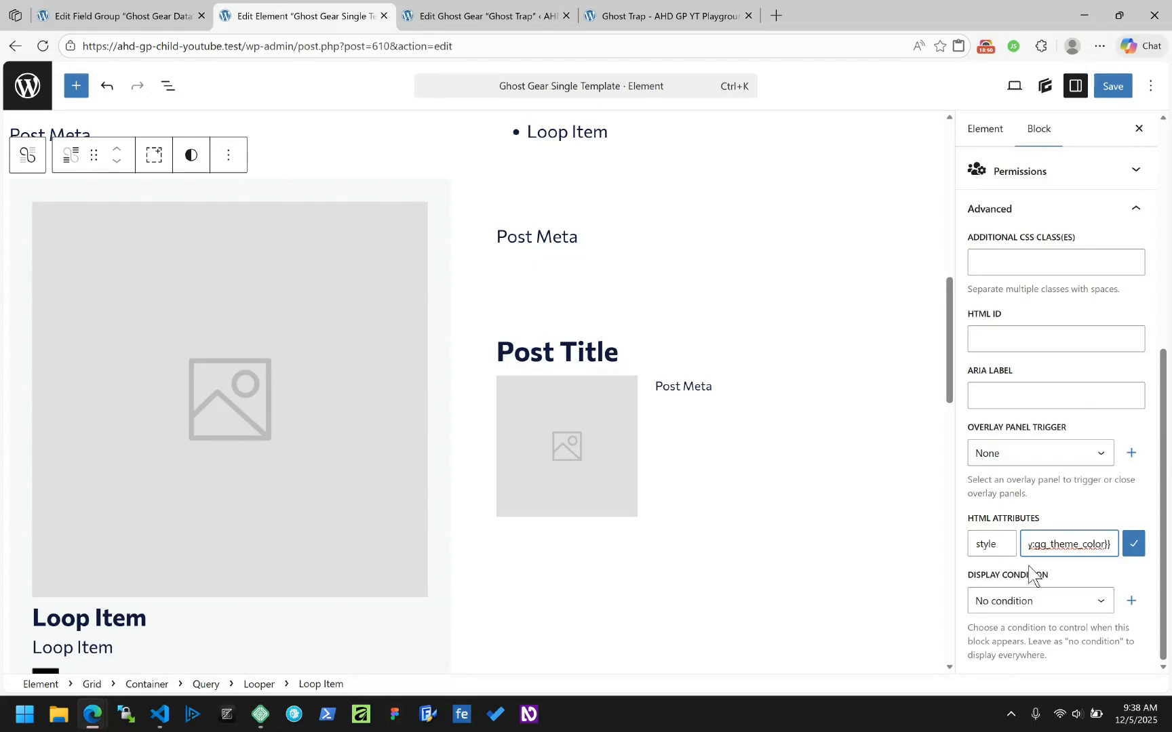
left_click(1142, 555)
left_click_drag(1077, 546, 1112, 544)
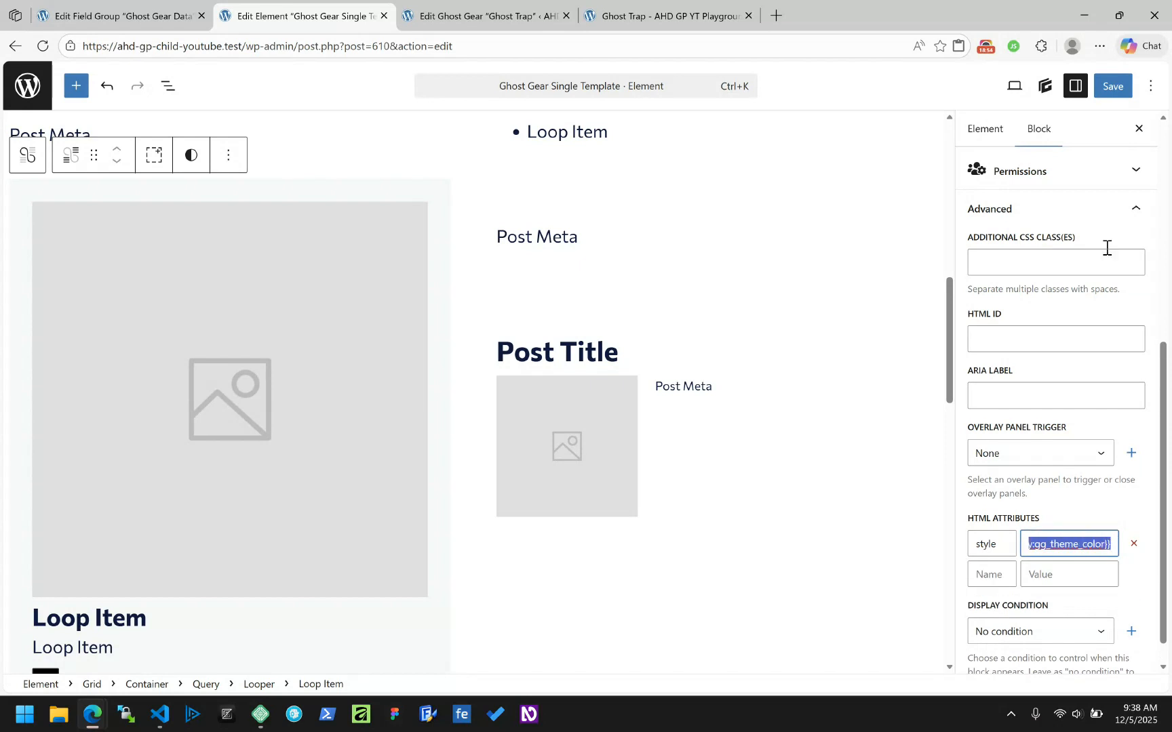
left_click(1107, 86)
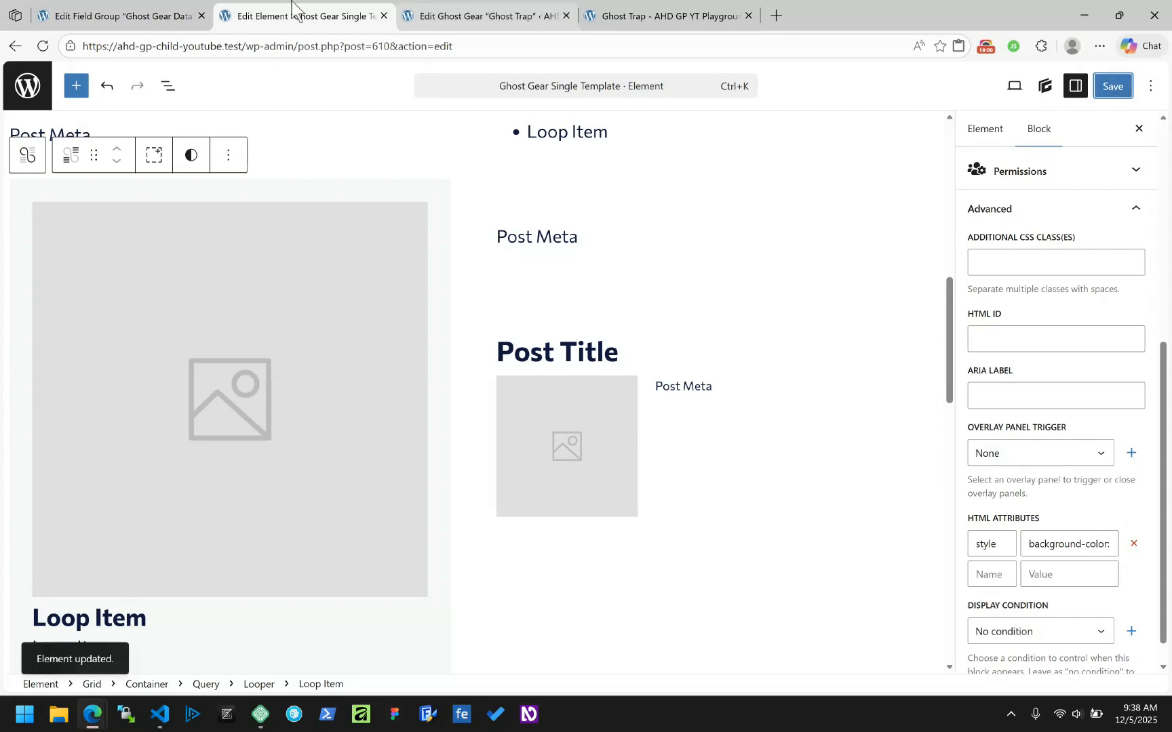
Step: Reload the Ghost Trap front-end page and check the background color of the loop items
left_click(514, 17)
left_click(655, 15)
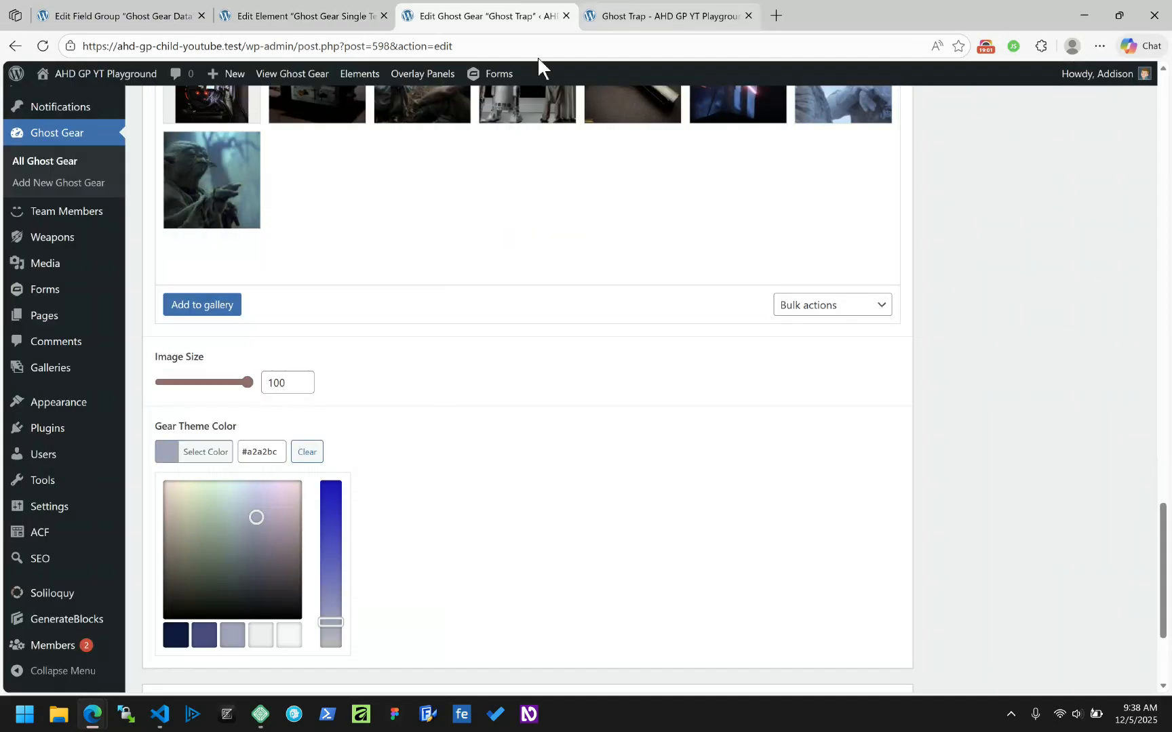
left_click(42, 48)
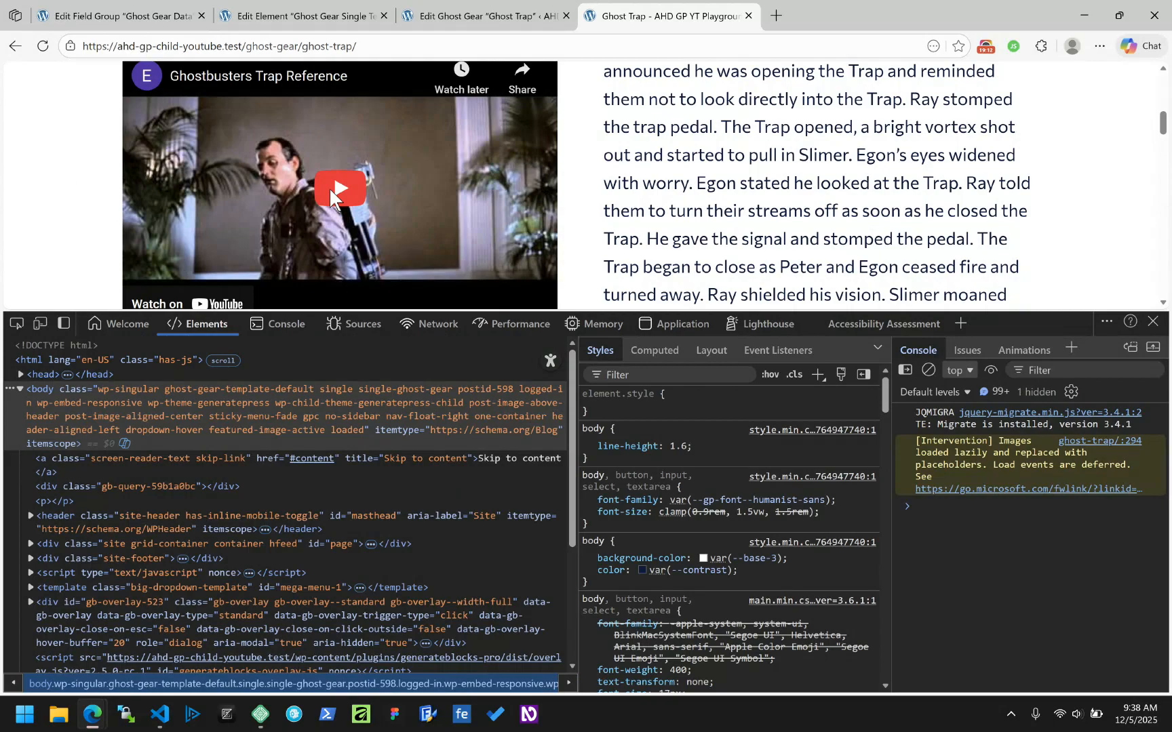
scroll(330, 193, "down", 12)
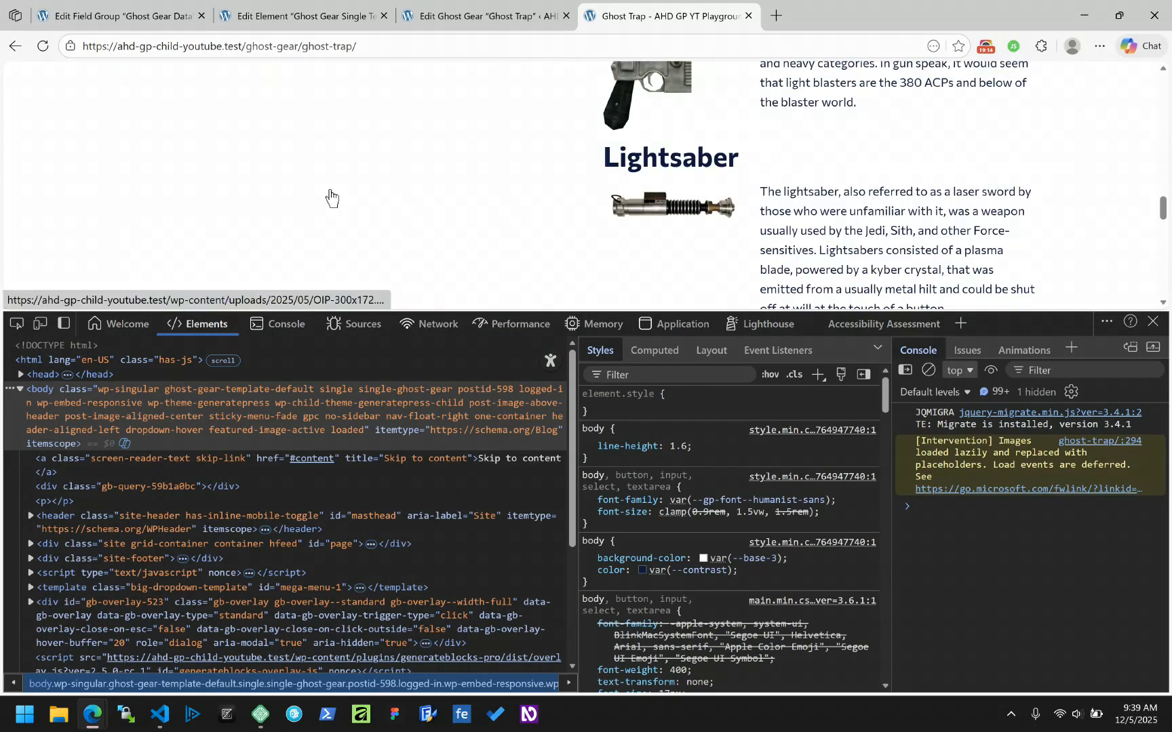
scroll(330, 196, "up", 2)
Step: Check the Gear Theme Color field on the Ghost Trap edit page and collapse its color picker
left_click(437, 4)
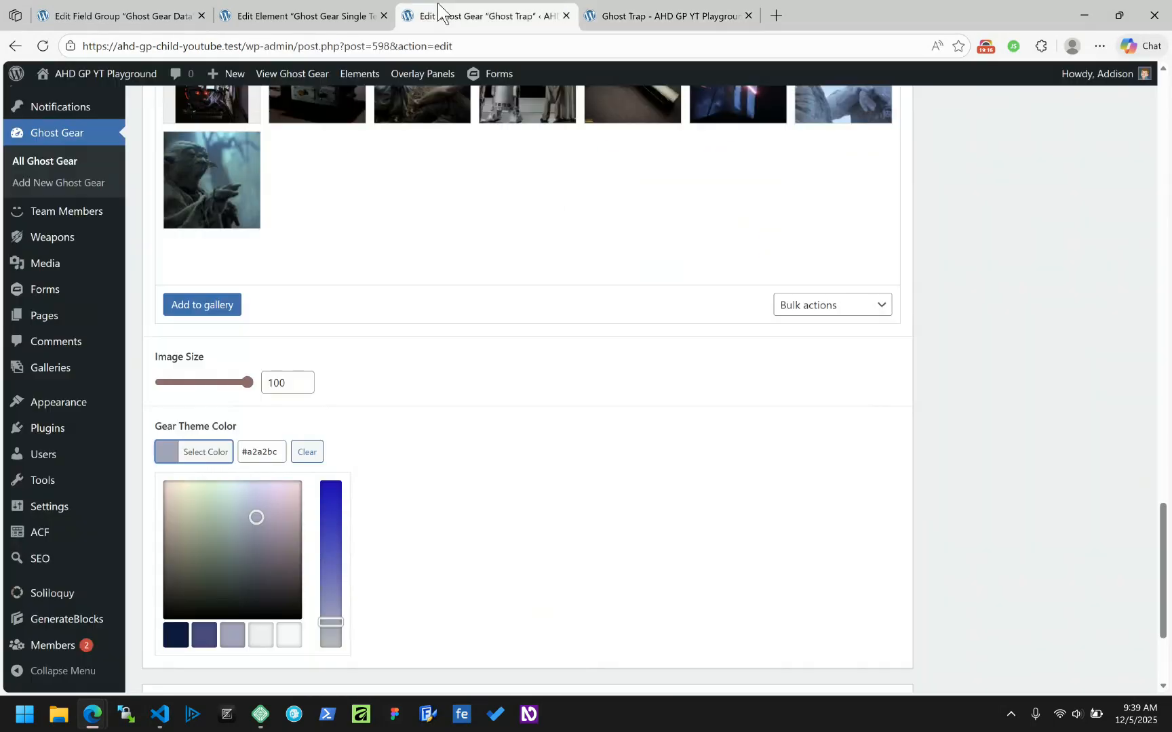
left_click(1019, 441)
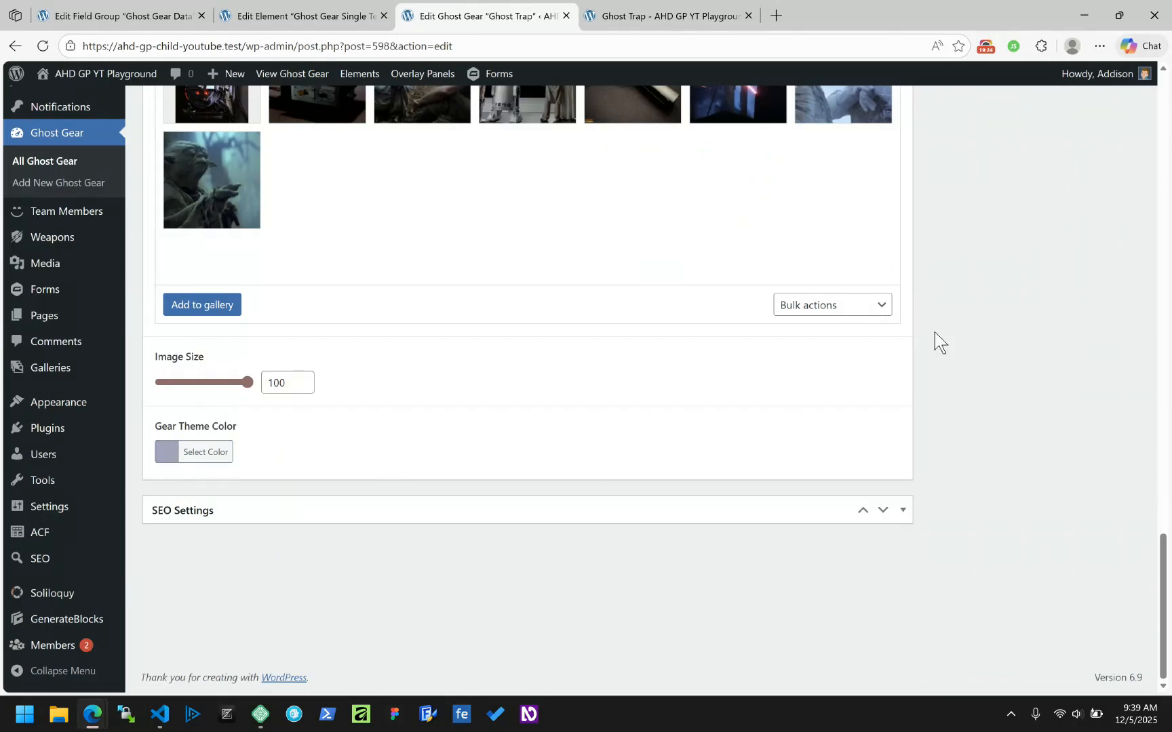
Step: In the Ghost Gear Single Template, start a Post Meta dynamic tag from the Loop Item's inline background image setting
left_click(363, 4)
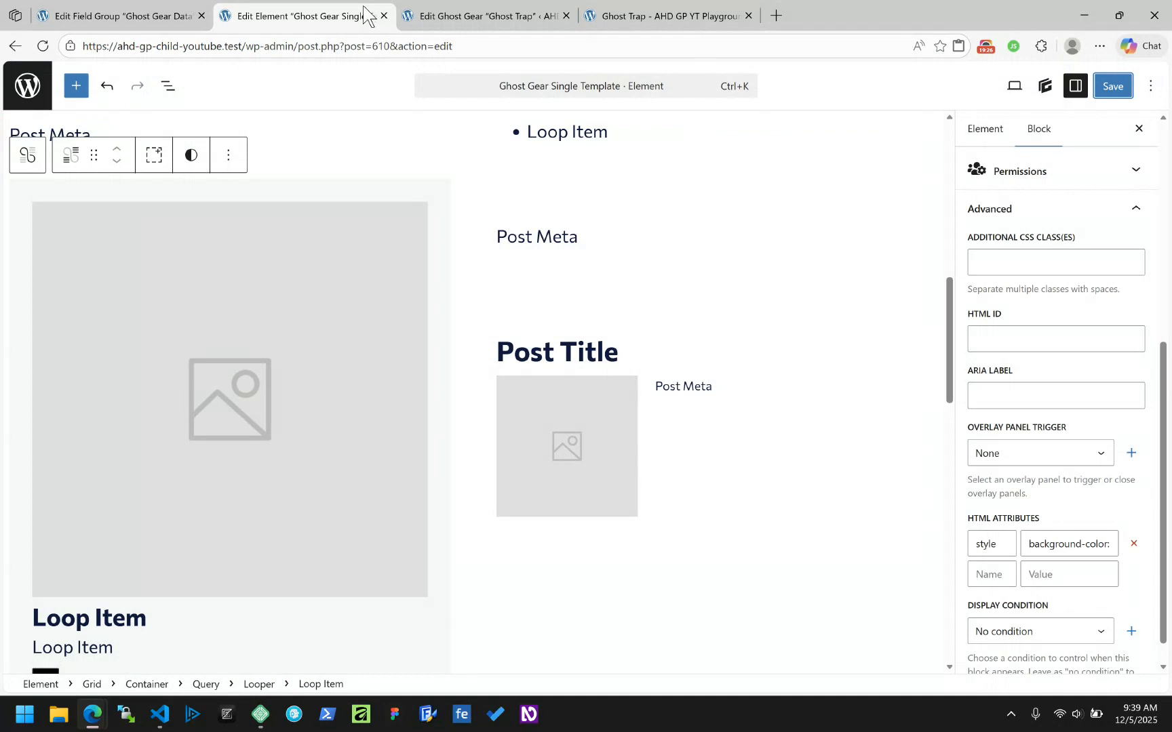
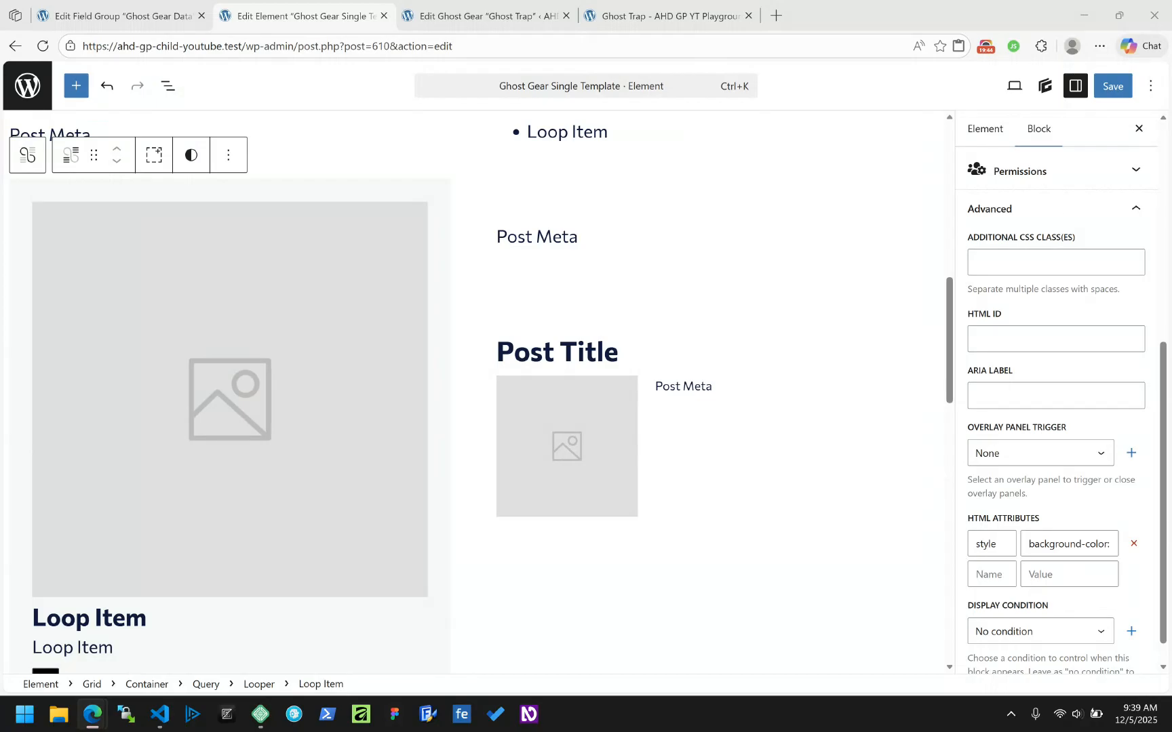
scroll(1052, 278, "up", 5)
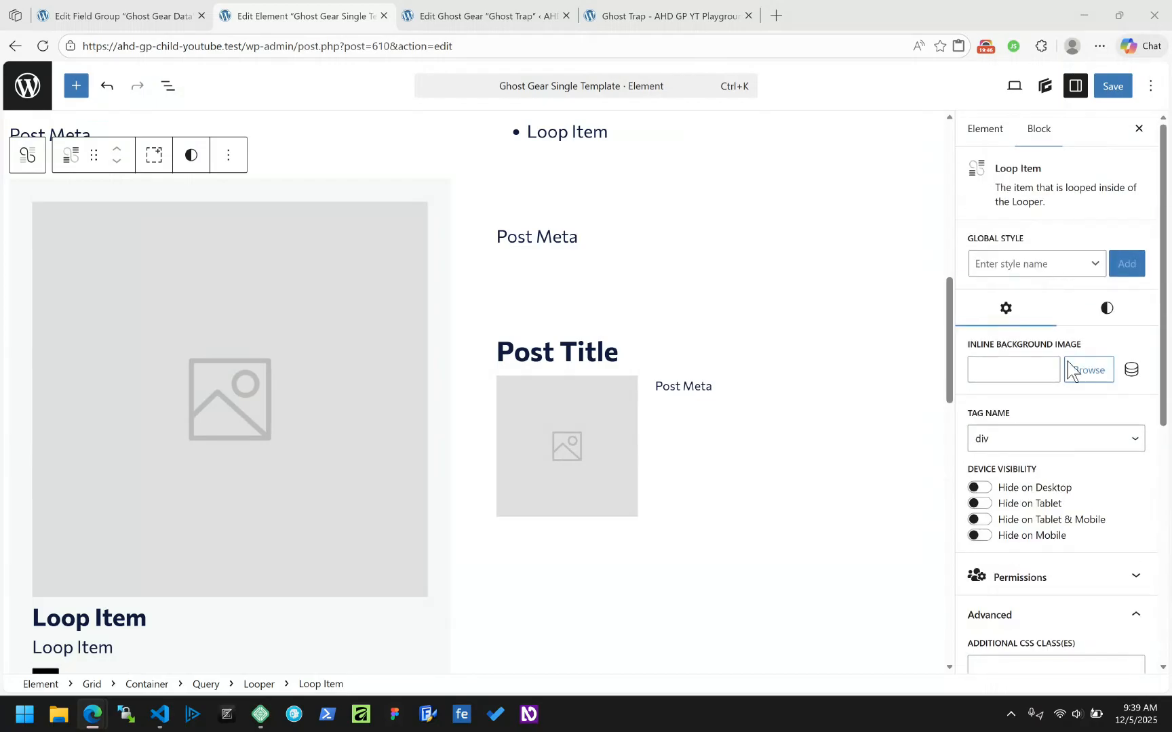
scroll(400, 583, "down", 5)
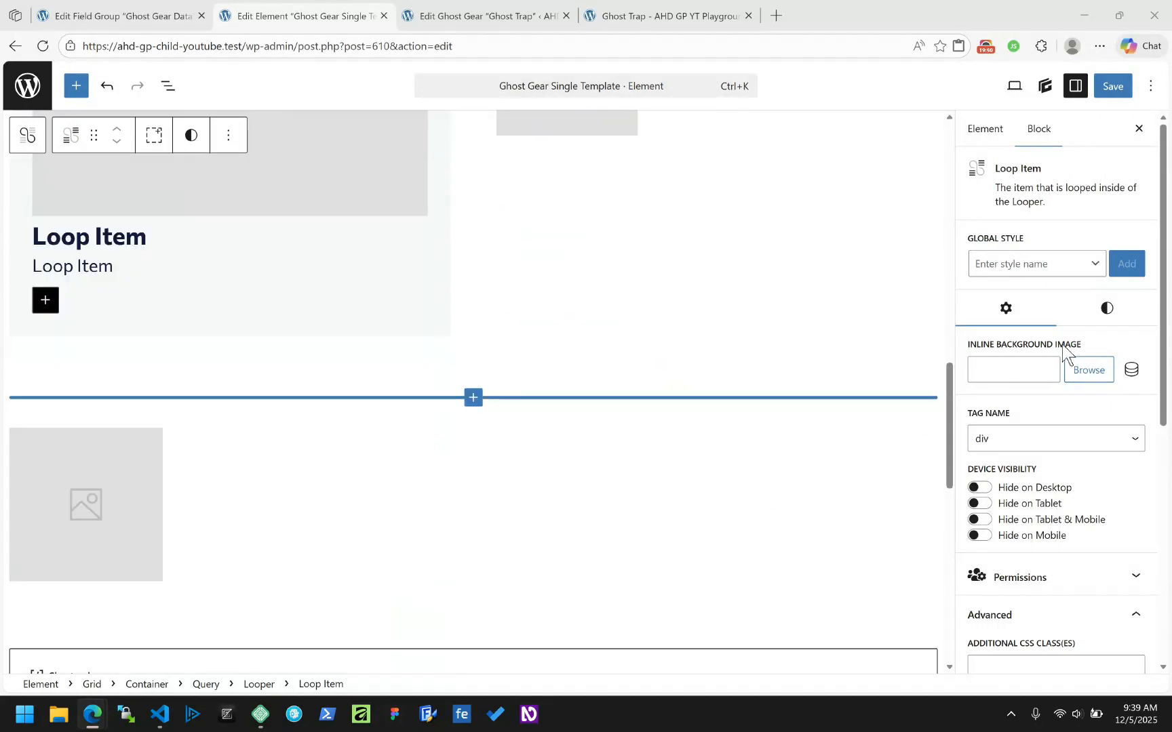
scroll(623, 392, "up", 5)
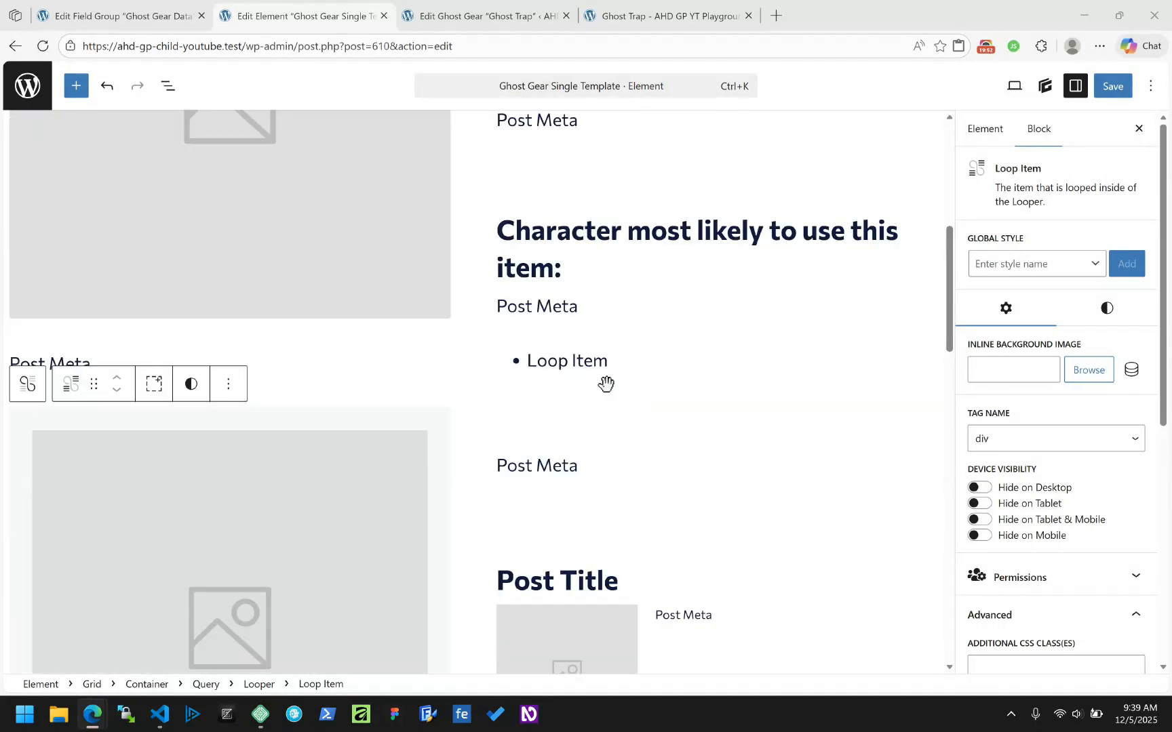
left_click(157, 97)
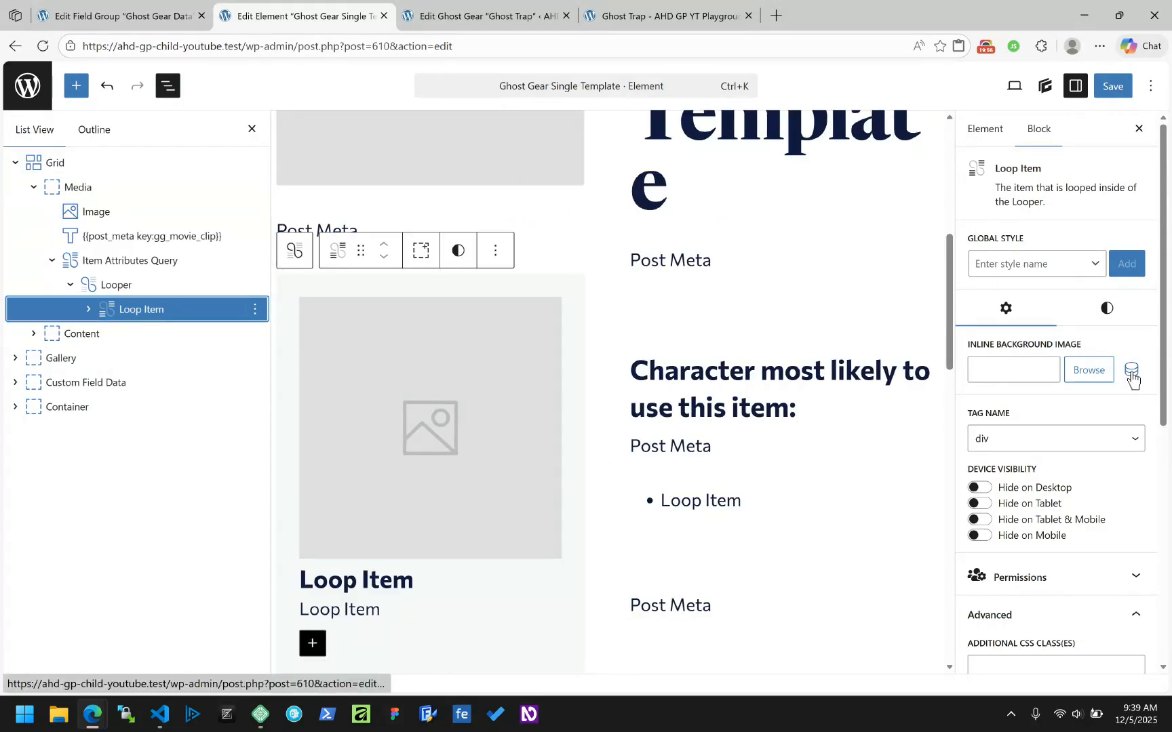
left_click(1131, 370)
left_click(465, 245)
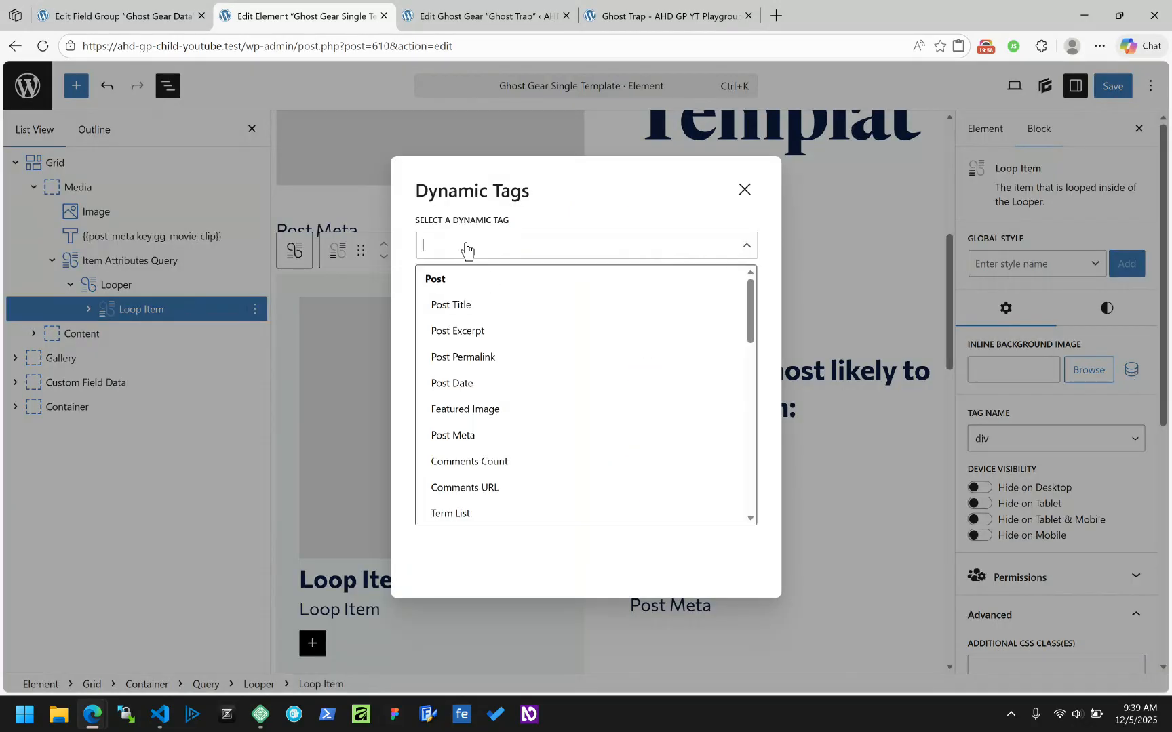
left_click(465, 435)
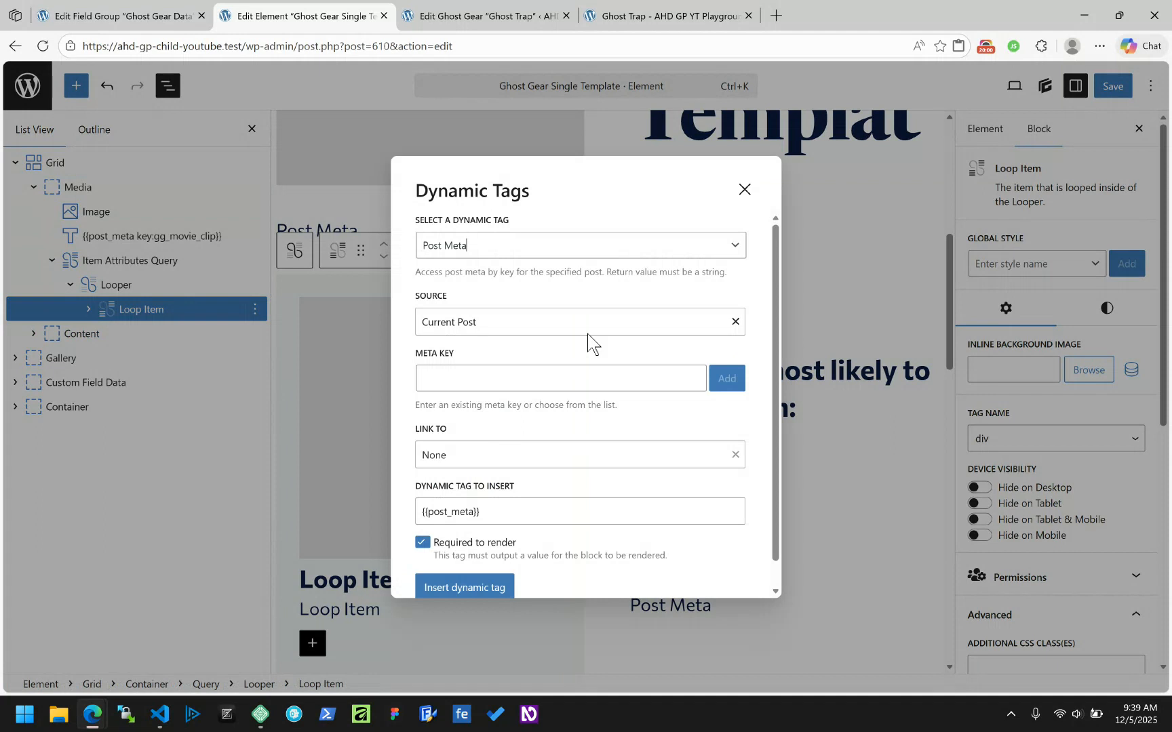
Step: Build the tag with meta key gg_theme_color and rendering not required, copy {{post_meta key:gg_theme_color|required:false}}, and close the dialog without inserting it
left_click(482, 383)
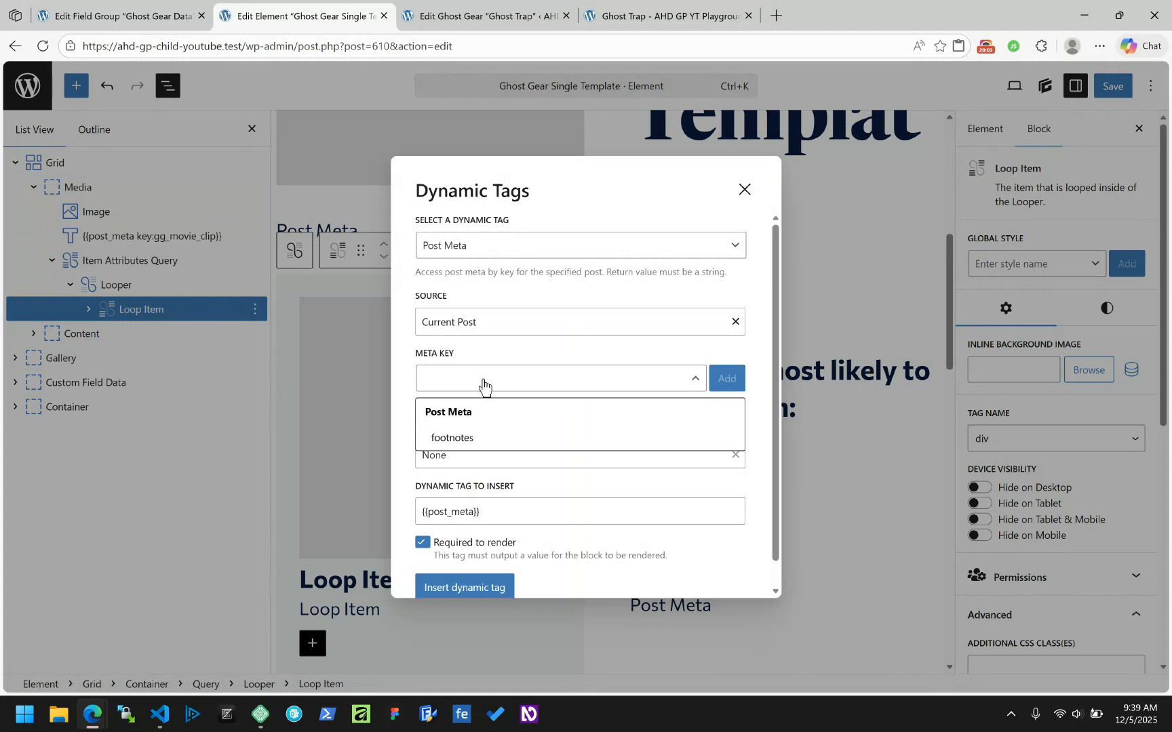
type("gg_")
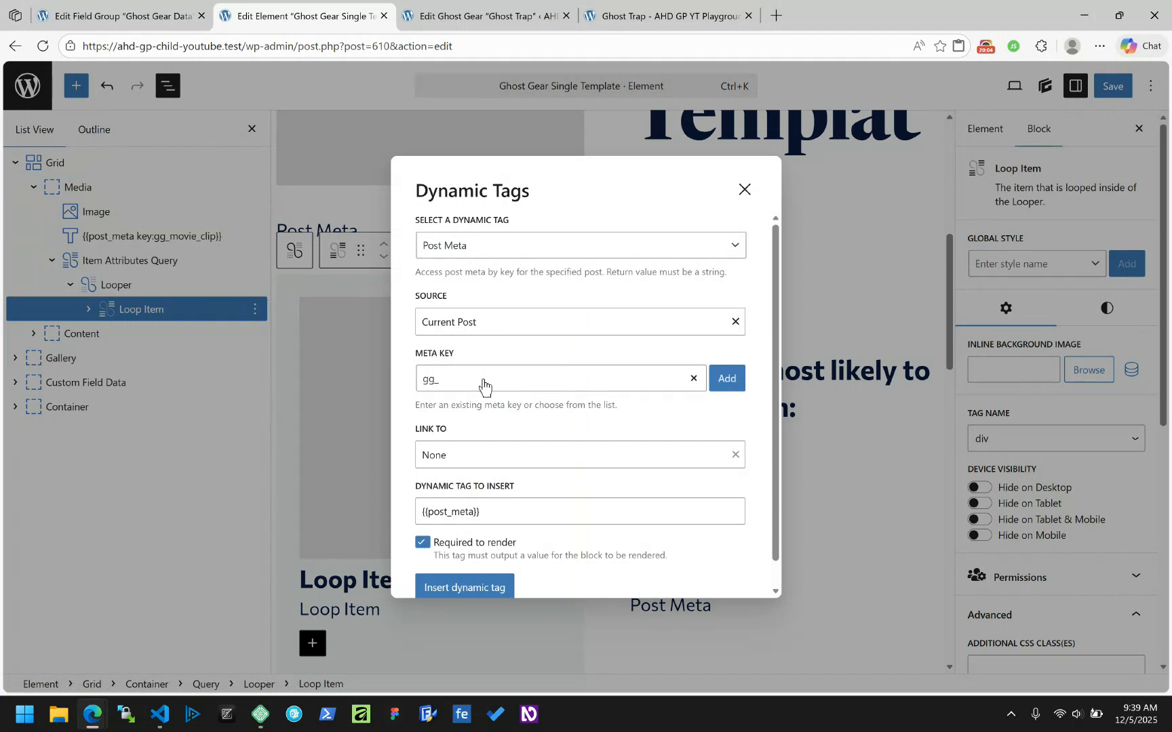
type("theme_color")
left_click(422, 543)
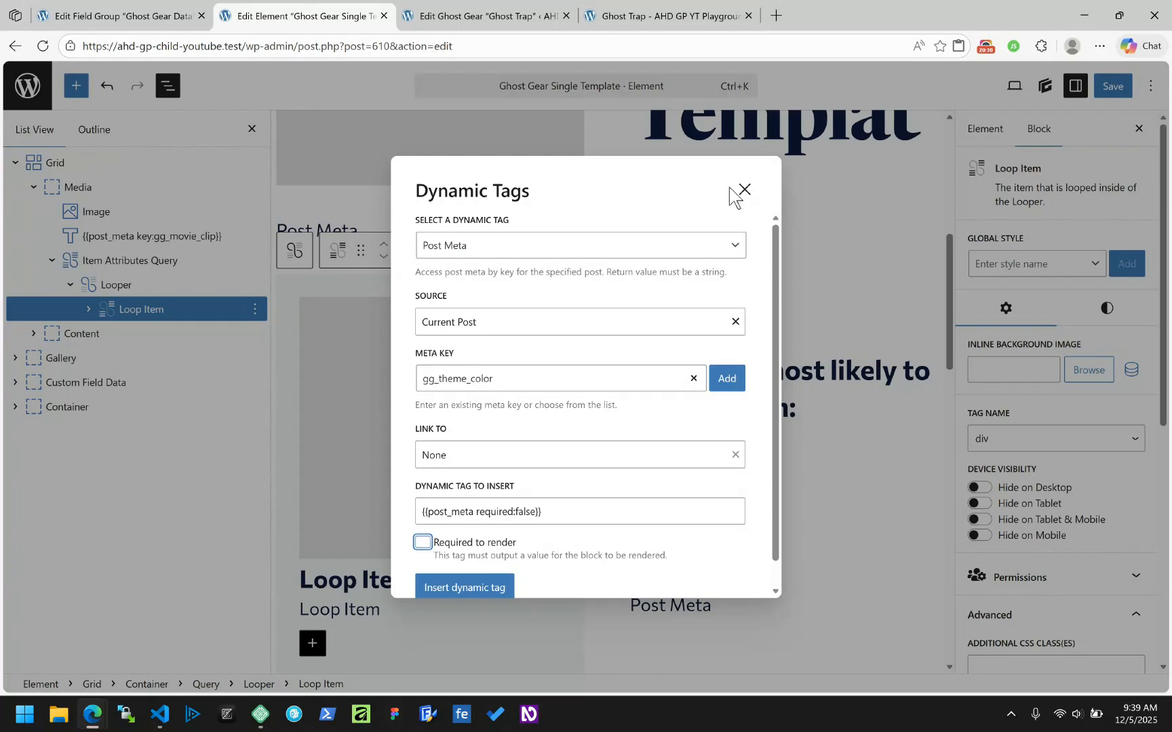
left_click(730, 384)
left_click_drag(630, 514, 370, 517)
key("ctrl+c")
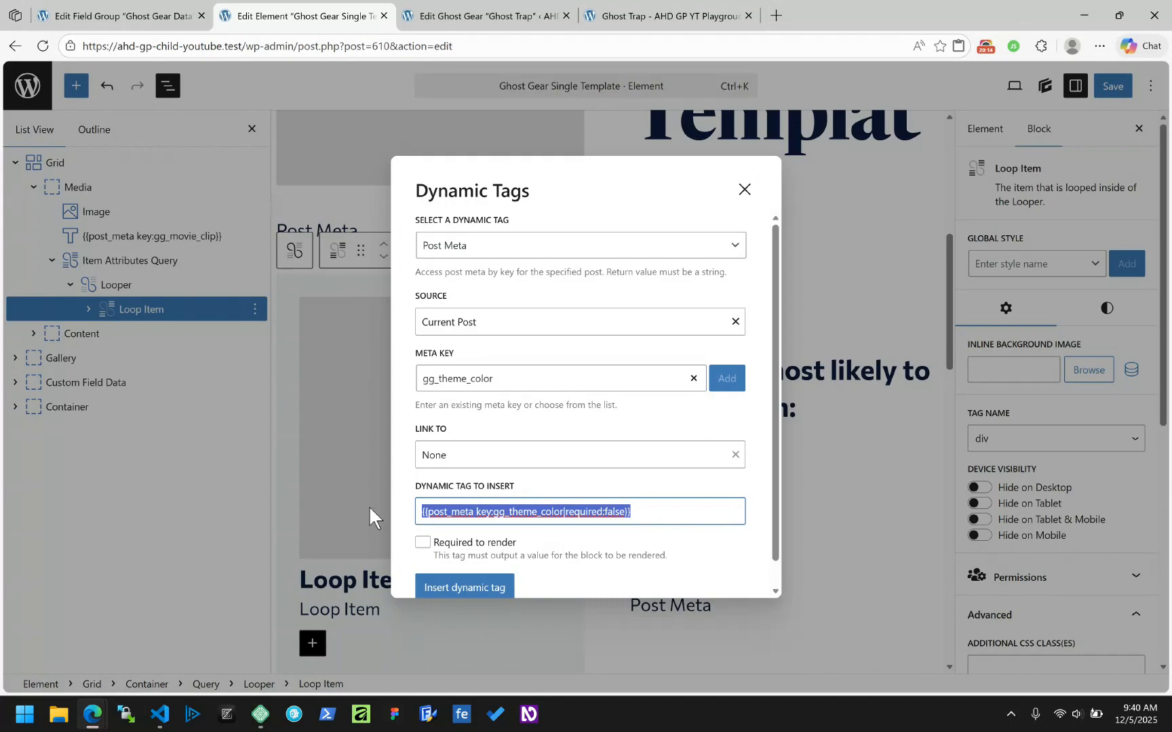
left_click(743, 196)
Step: Replace the dynamic tag in the Loop Item's style attribute with {{post_meta key:gg_theme_color|required:false}}, keeping the background-color property, and save the template
scroll(1031, 380, "down", 6)
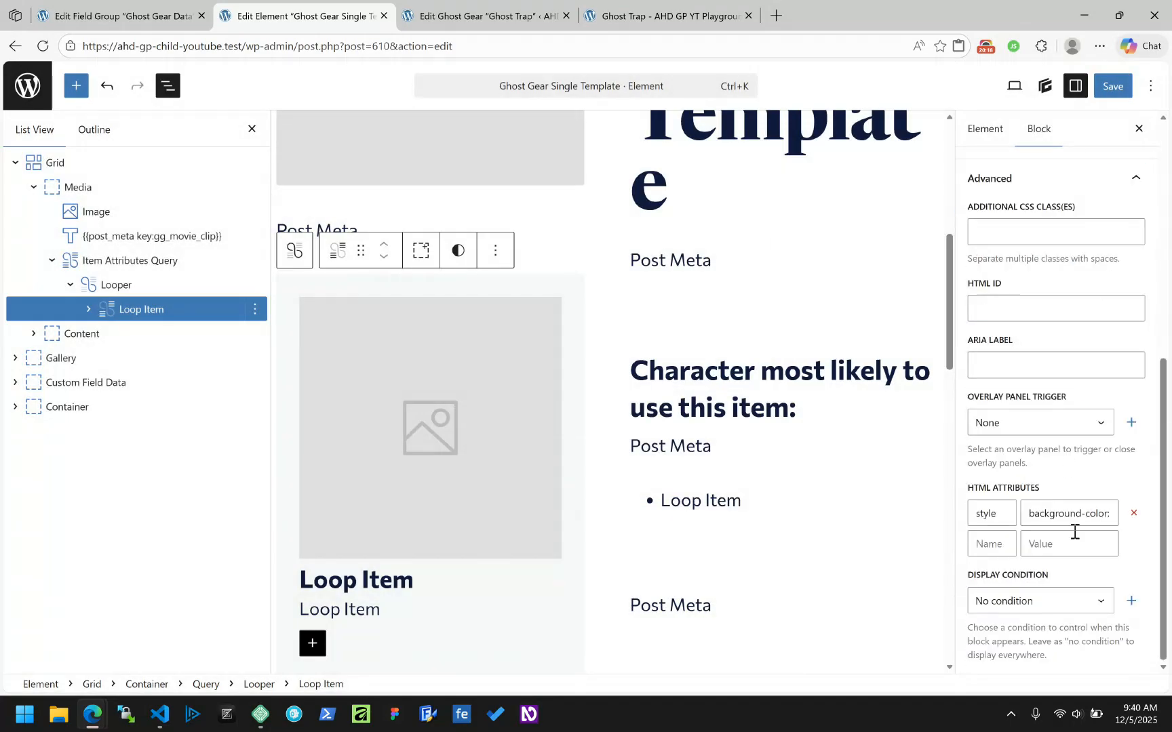
left_click_drag(1083, 521, 1156, 522)
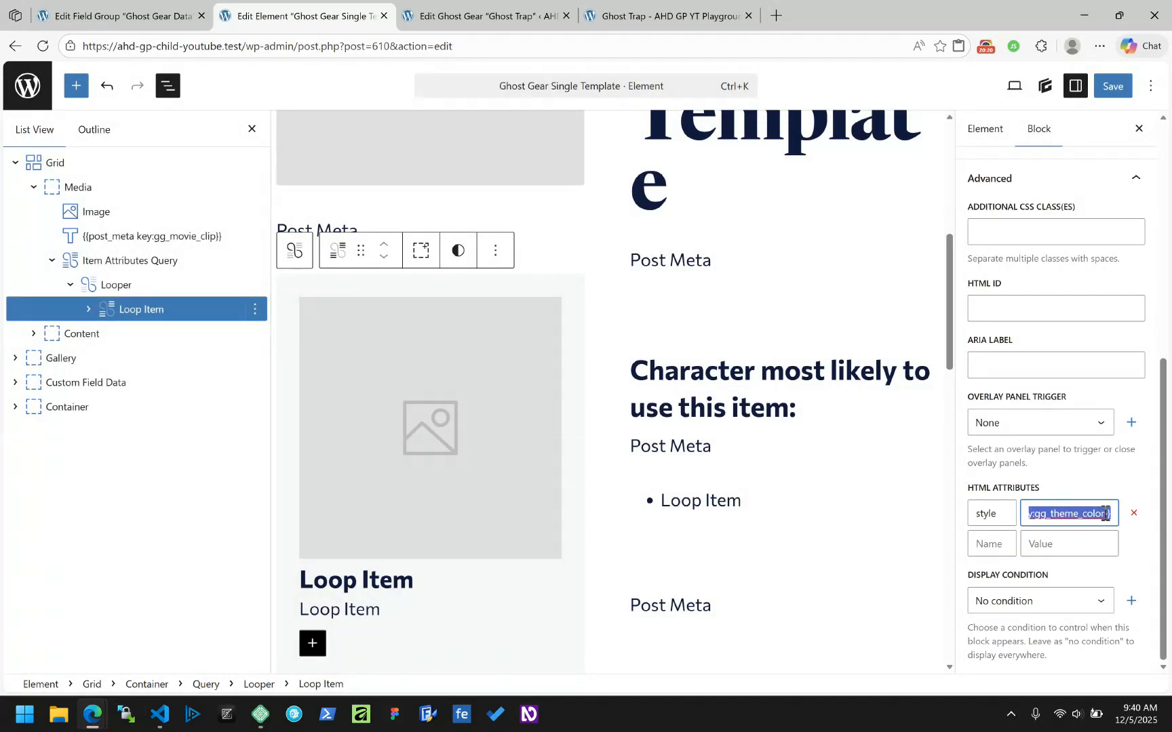
left_click(1105, 513)
key("ctrl+shift+Left")
key("ctrl+shift+Left")
key("ctrl+shift+Left")
key("ctrl+shift+Left")
key("ctrl+shift+Left")
key("ctrl+shift+Left")
key("ctrl+v")
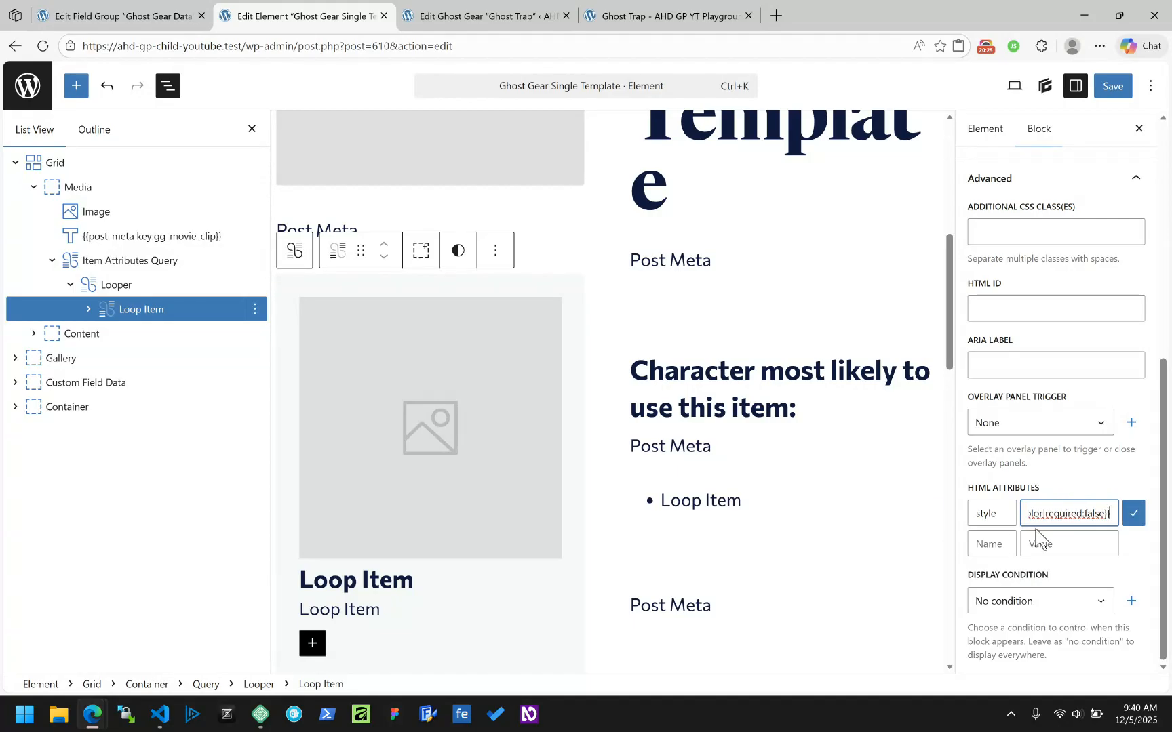
left_click(1128, 513)
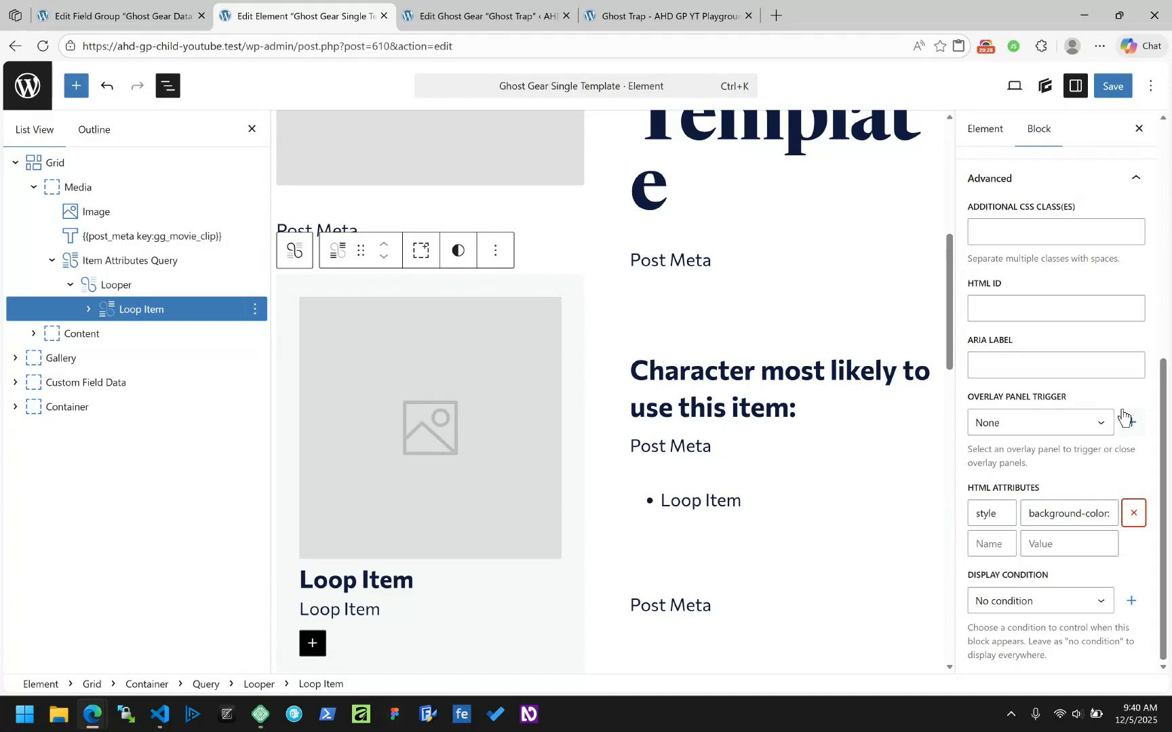
left_click(1113, 86)
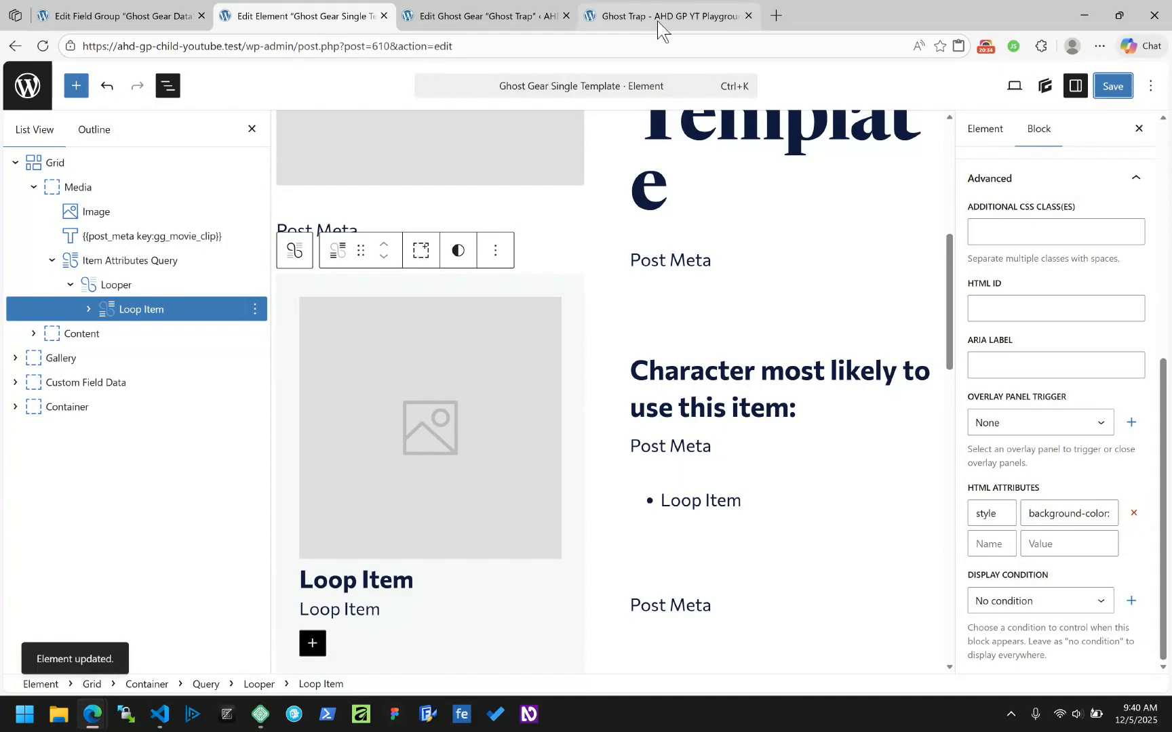
Step: Reload the Ghost Trap front-end page to test the updated style attribute
left_click(618, 17)
left_click(43, 46)
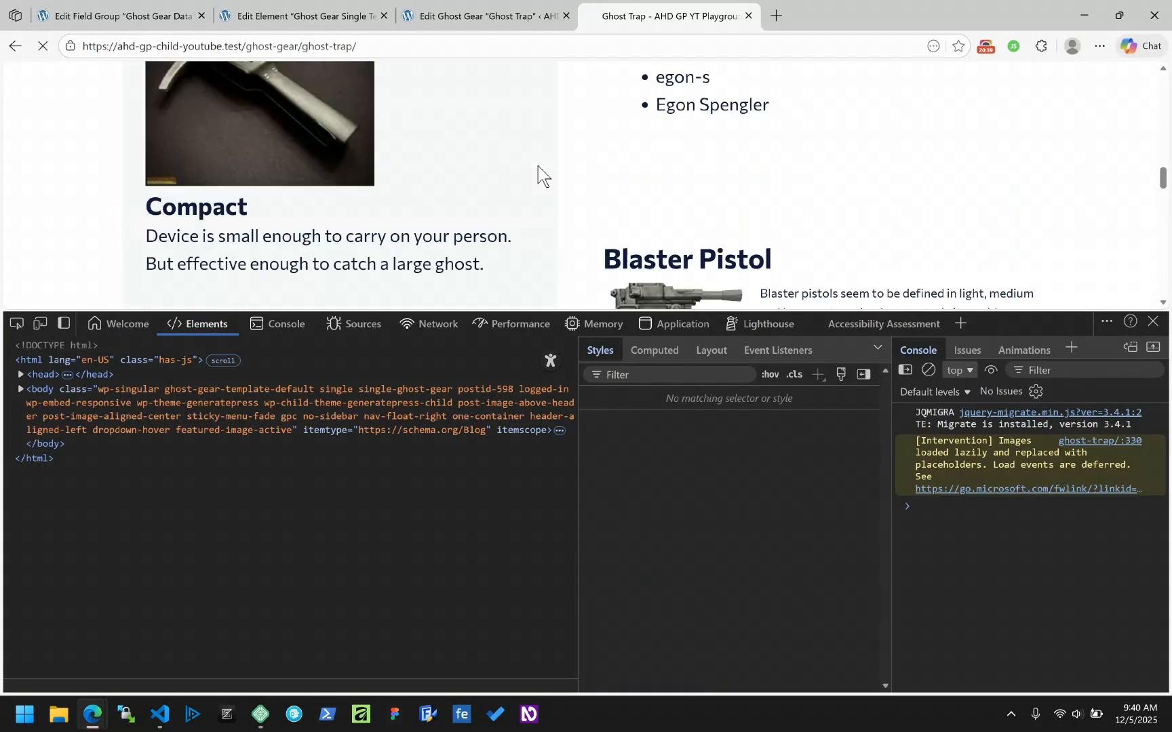
Step: Inspect the Compact loop item on the Ghost Trap page and check its inline background-color style
right_click(477, 167)
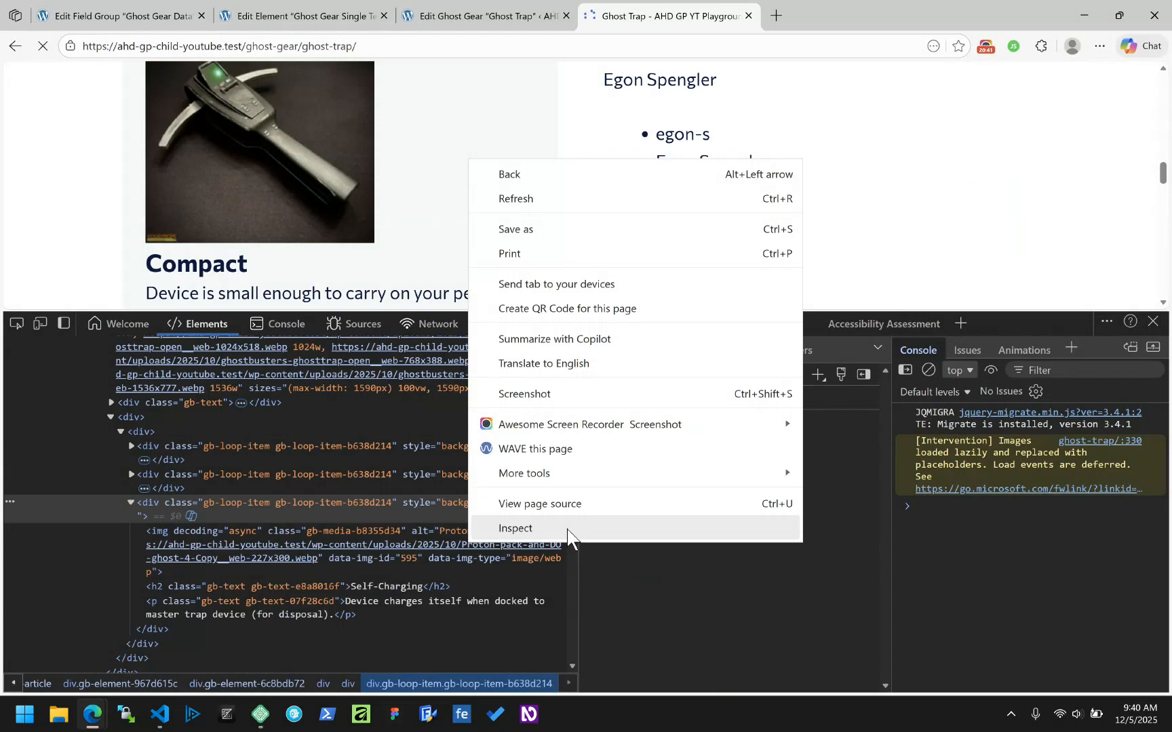
left_click(568, 534)
left_click(205, 488)
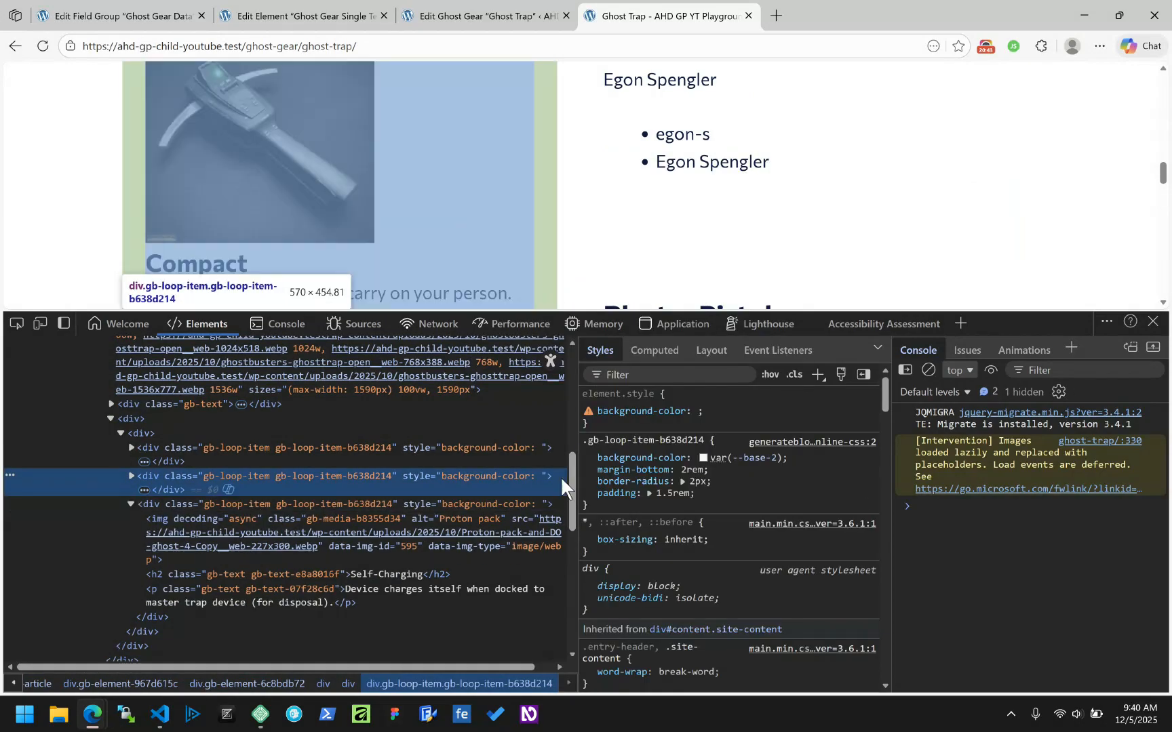
mouse_move(589, 418)
mouse_move(684, 413)
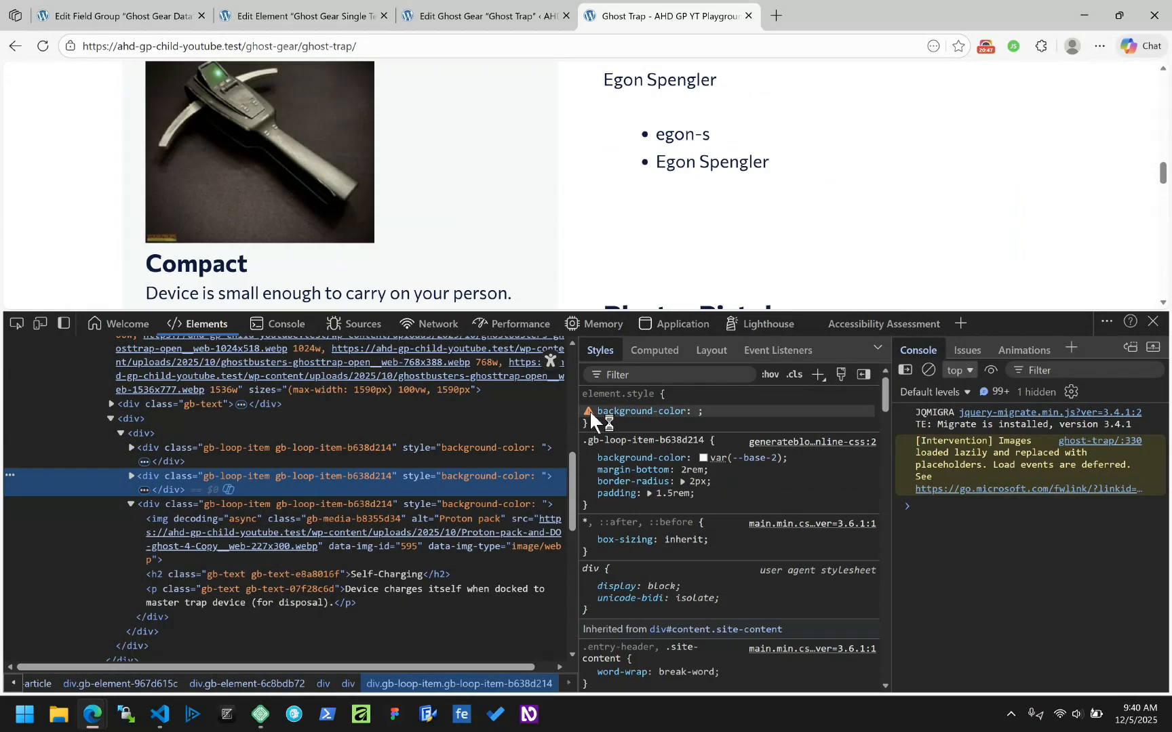
Step: Update the Ghost Trap post again and reload its published page
left_click(480, 15)
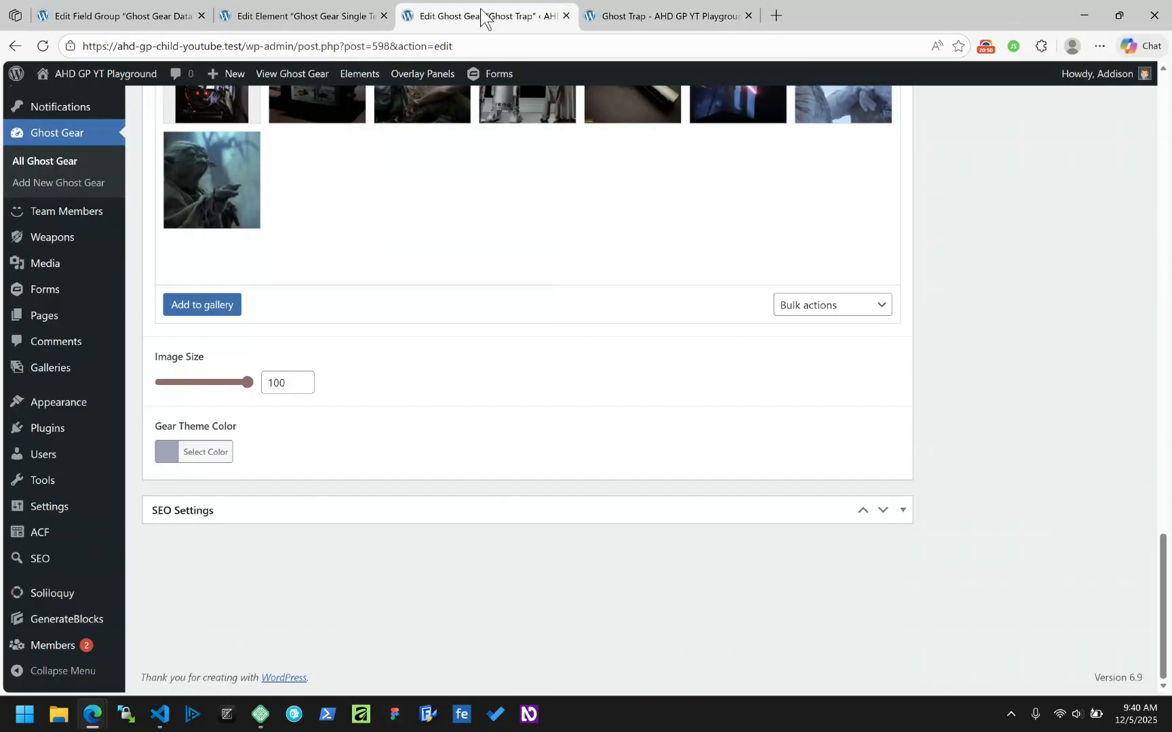
scroll(722, 374, "up", 15)
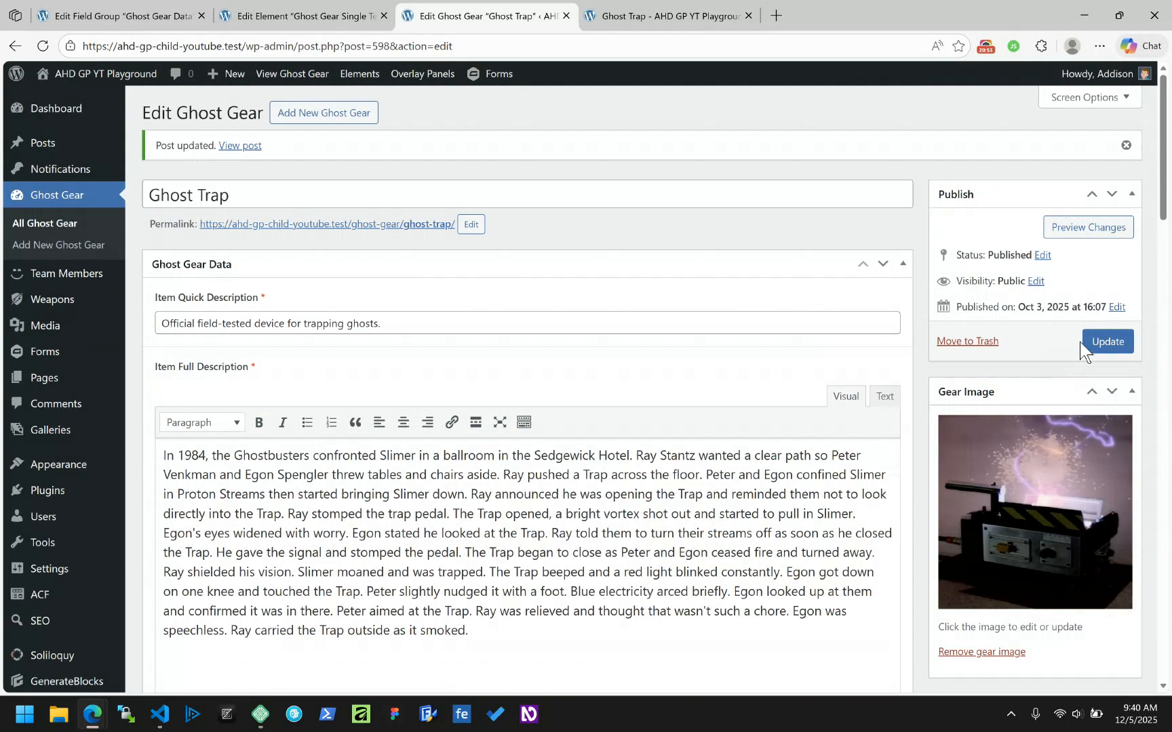
left_click(1118, 341)
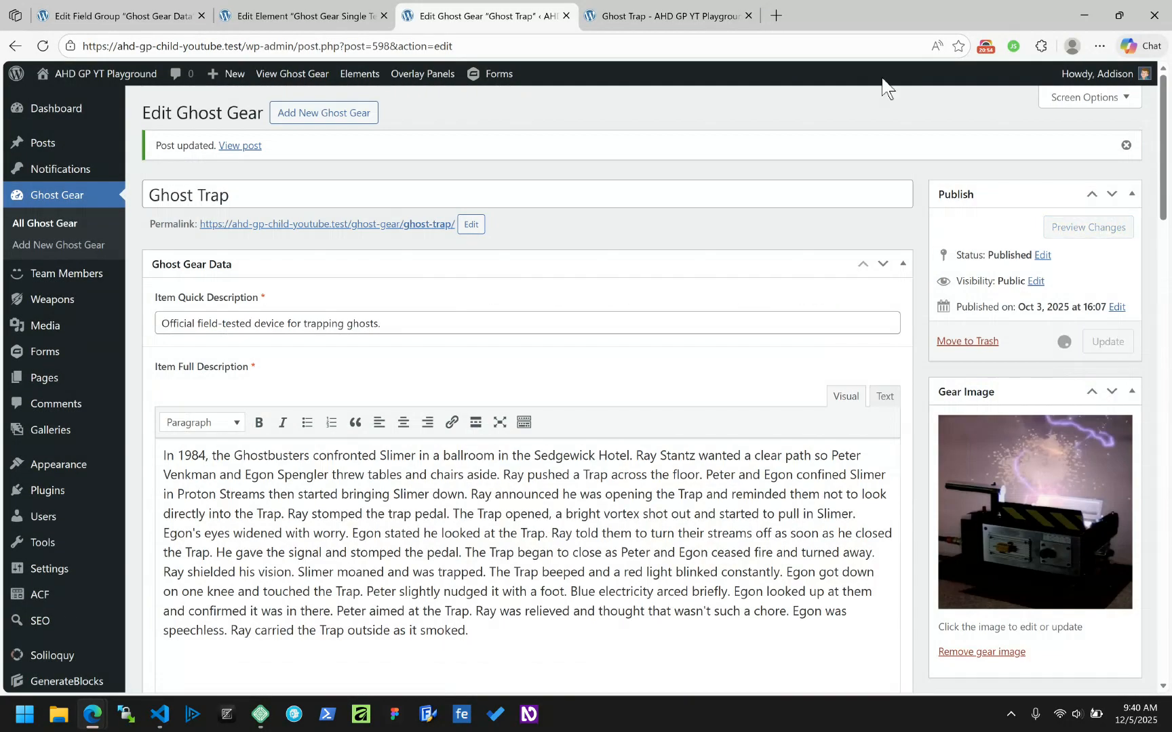
scroll(818, 183, "down", 15)
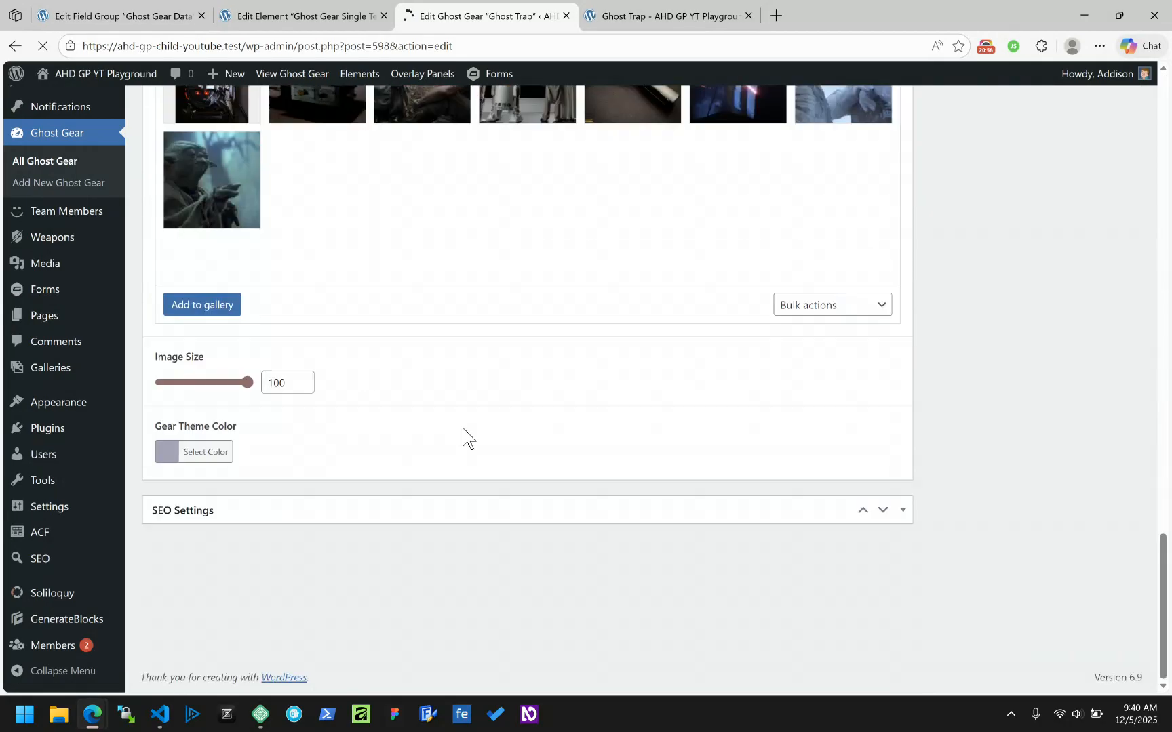
scroll(463, 427, "up", 7)
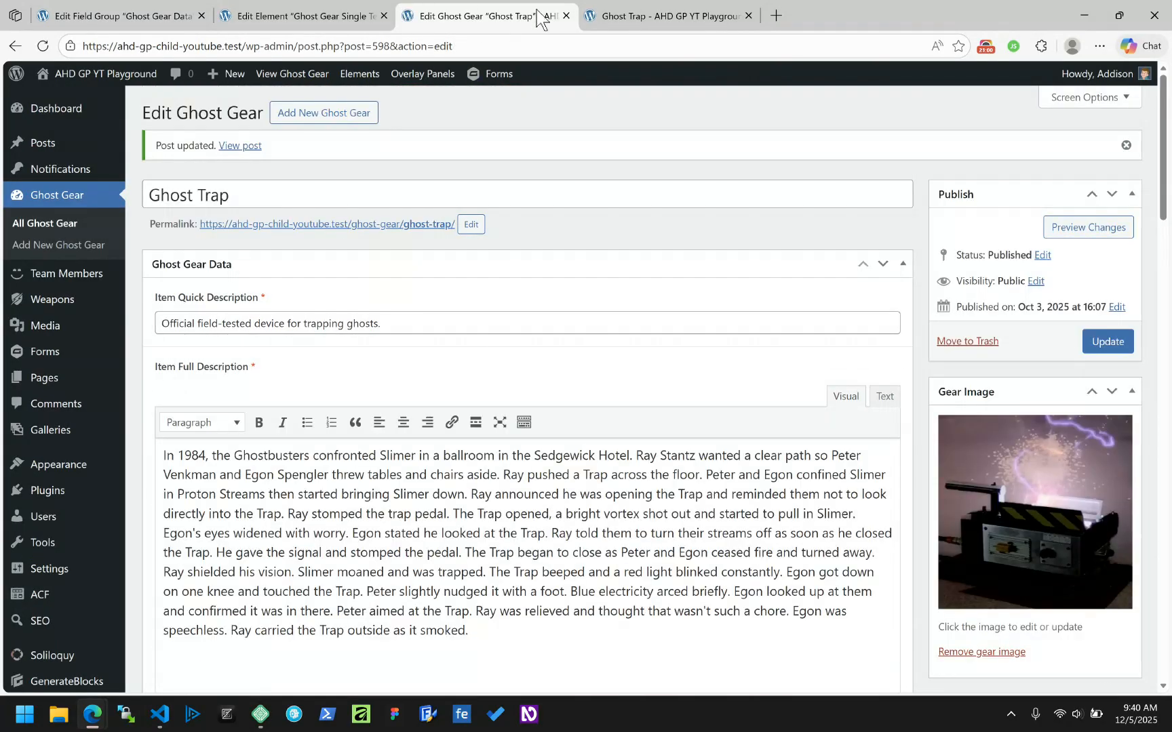
scroll(601, 67, "down", 15)
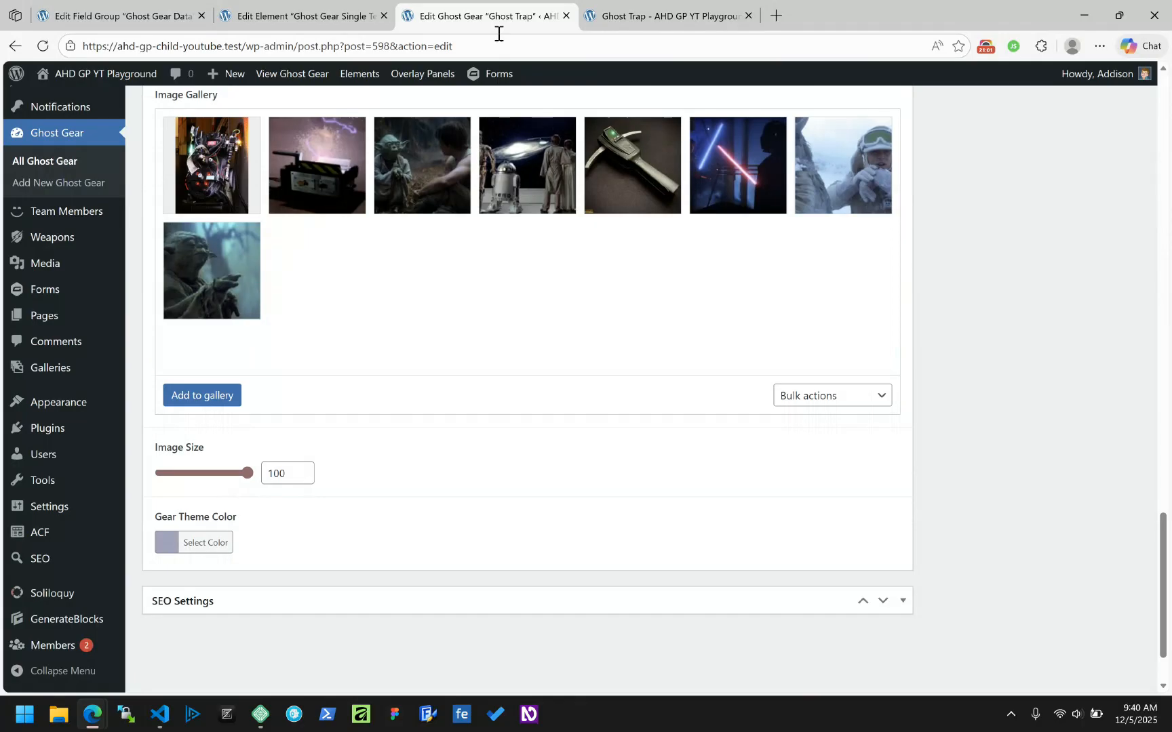
left_click(692, 14)
left_click(42, 45)
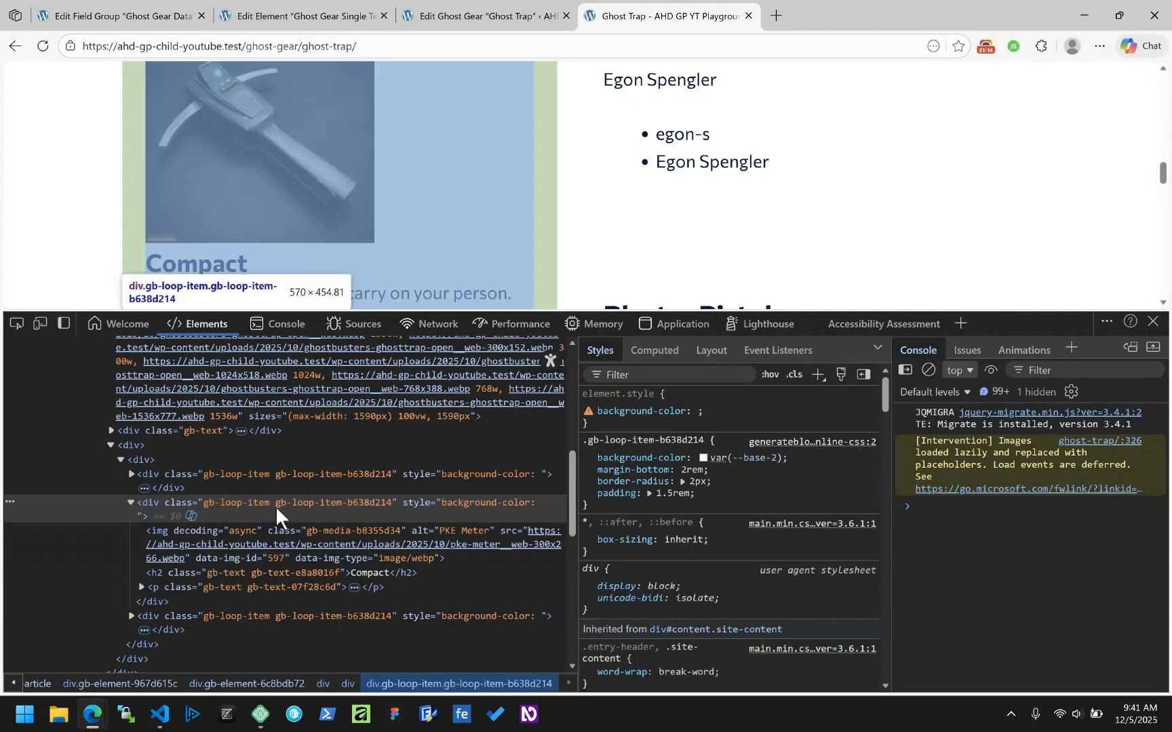
Step: Read through the Loop Item block's style HTML attribute value in the Ghost Gear Single Template element
left_click(115, 15)
left_click(285, 15)
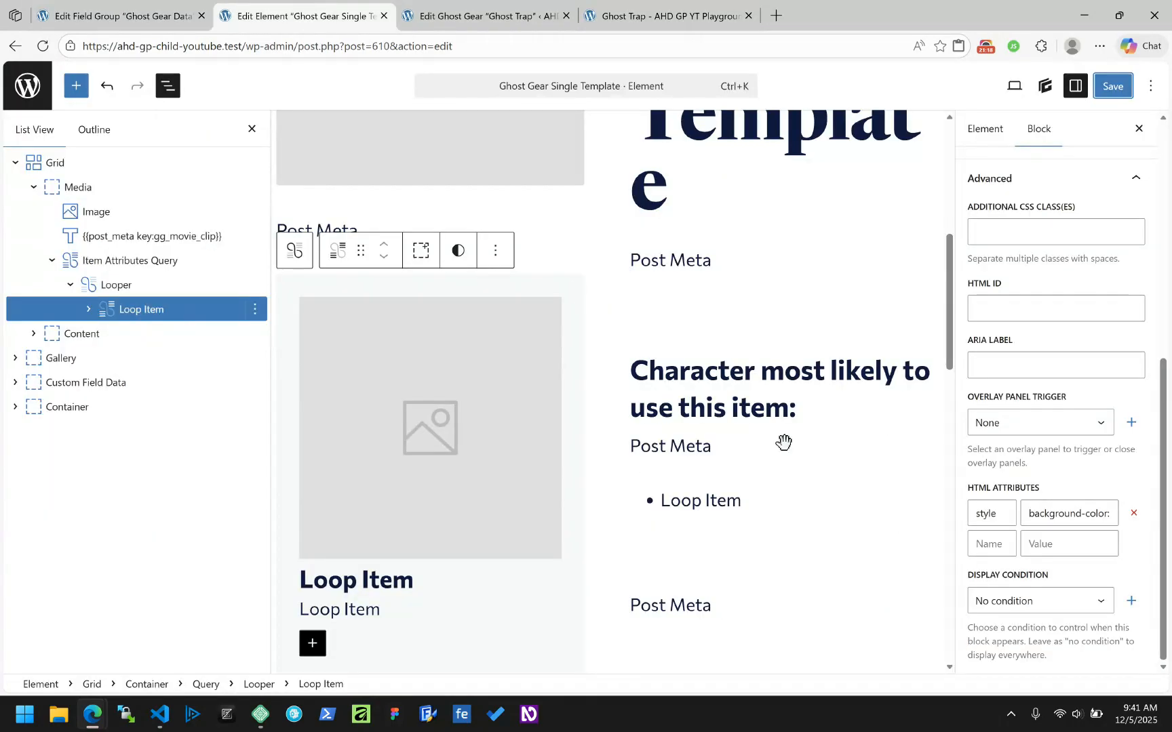
left_click_drag(1093, 517, 1121, 523)
left_click(1087, 514)
key("Left")
key("Left")
key("Left")
key("Left")
key("Left")
key("Left")
key("Left")
key("Left")
key("Left")
key("Left")
key("Left")
key("Left")
key("Left")
key("Left")
key("Left")
key("Left")
key("Left")
key("Left")
key("Left")
key("Left")
key("Left")
key("Left")
key("Left")
key("Left")
key("Left")
key("Left")
key("Left")
key("Left")
key("Left")
key("Left")
key("Left")
key("Right")
key("Right")
key("Right")
key("Right")
key("Right")
key("Right")
key("Right")
key("Right")
key("Right")
key("Right")
key("Right")
key("Right")
key("Right")
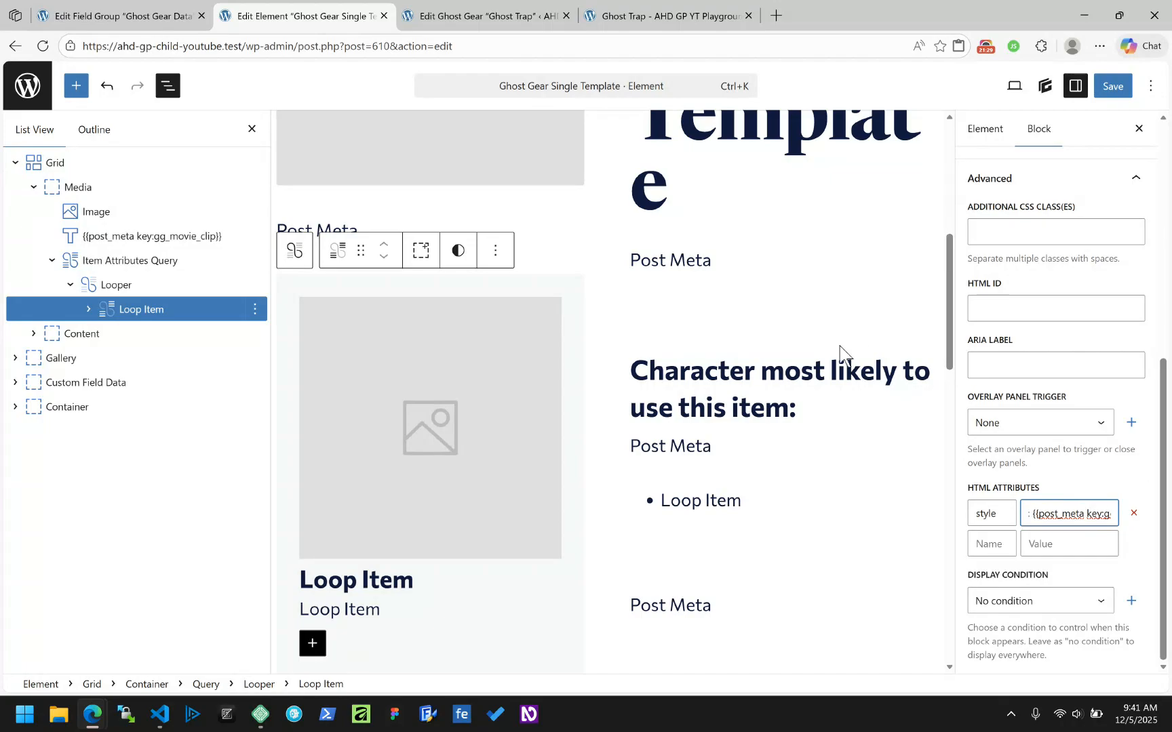
Step: Examine the theme color field's output beneath the image gallery on the published Ghost Trap page
left_click(426, 13)
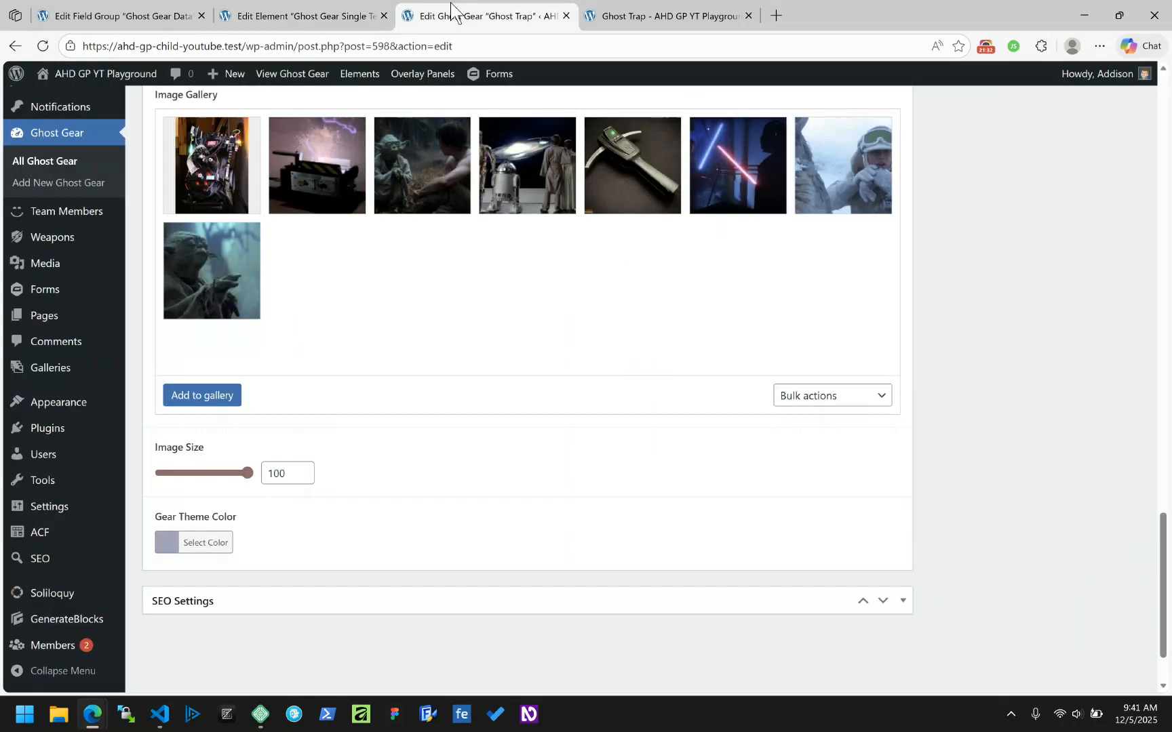
key("ctrl+Tab")
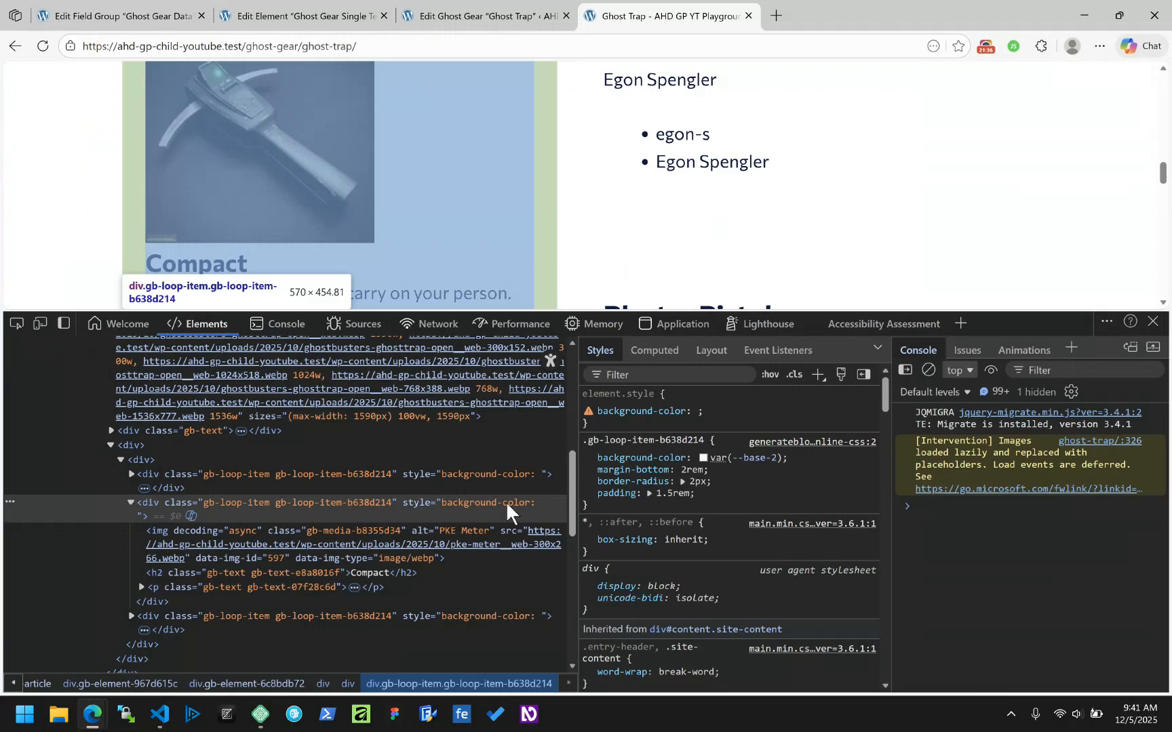
scroll(601, 230, "down", 10)
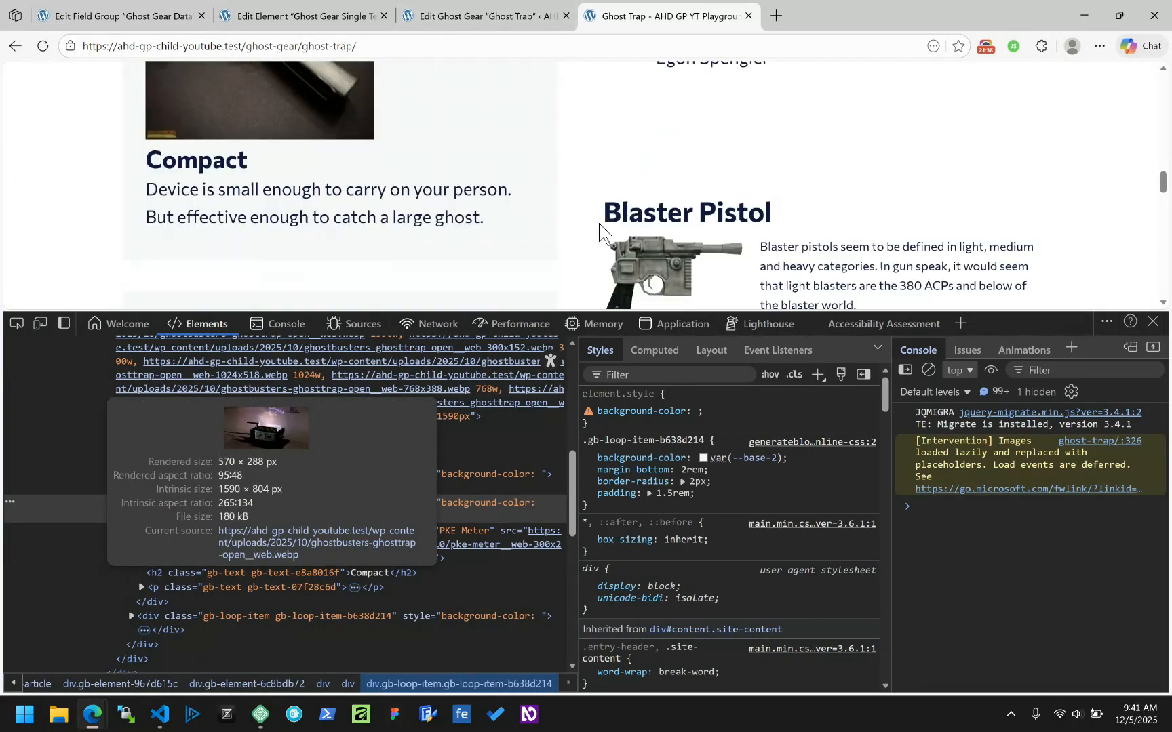
scroll(601, 231, "up", 3)
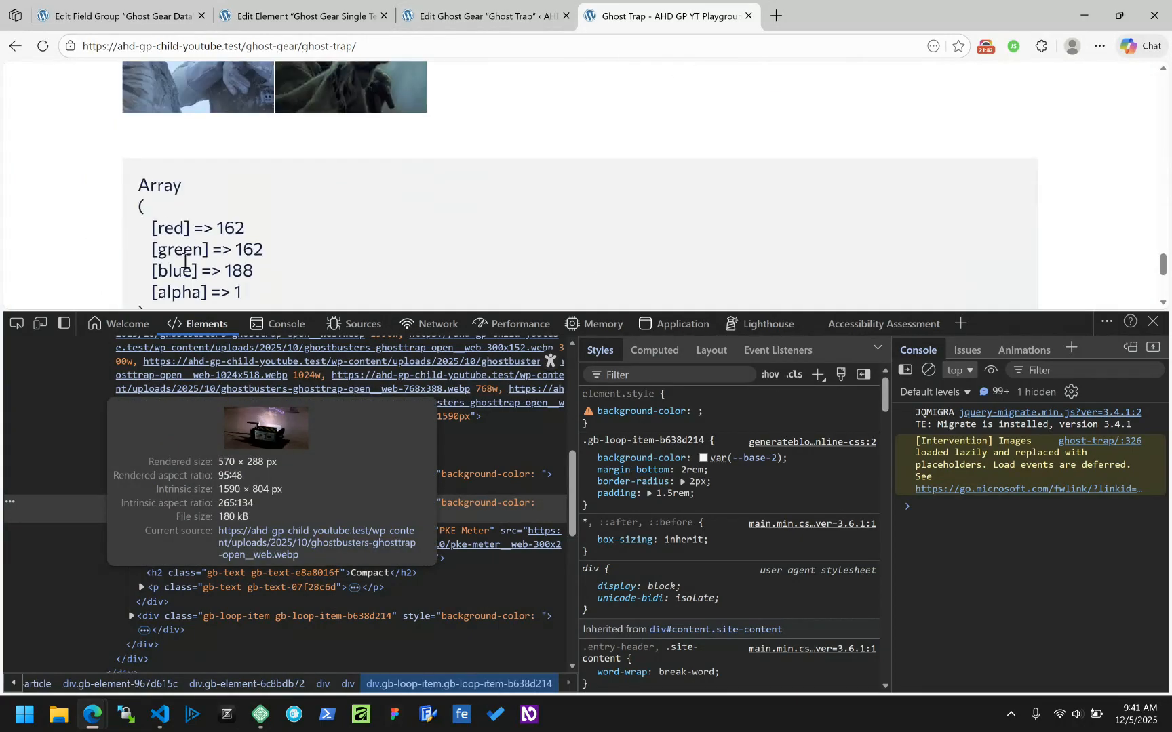
scroll(163, 241, "down", 1)
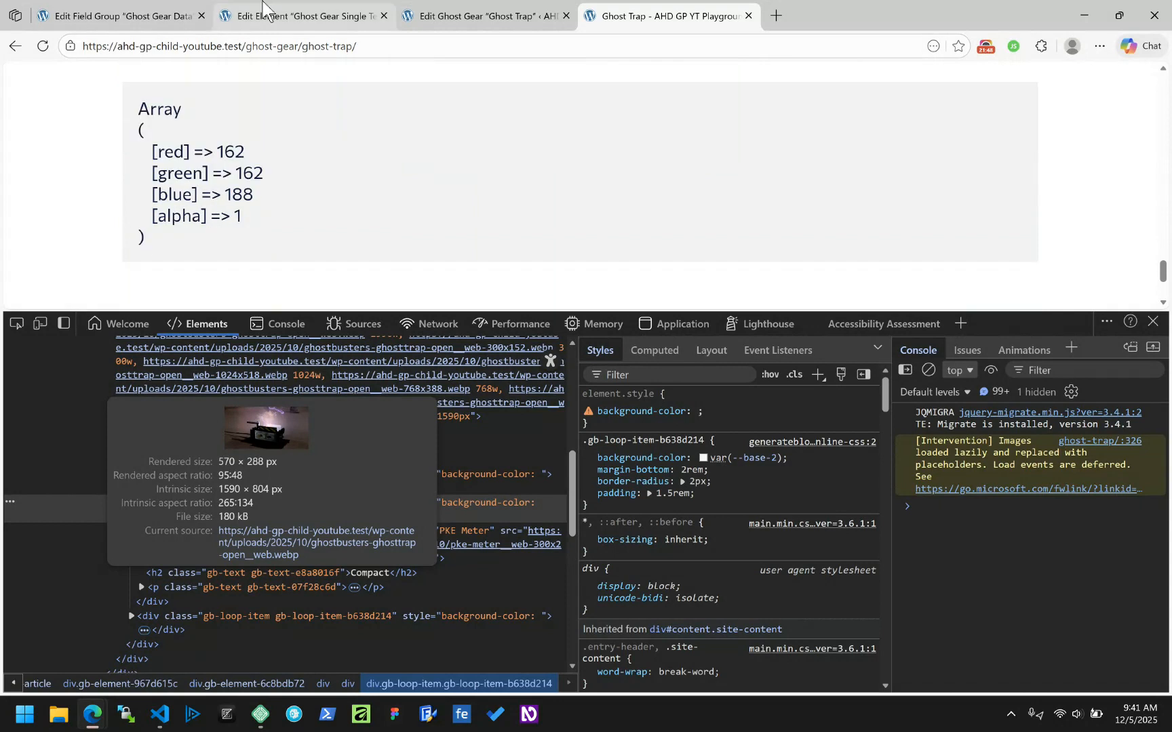
mouse_move(262, 3)
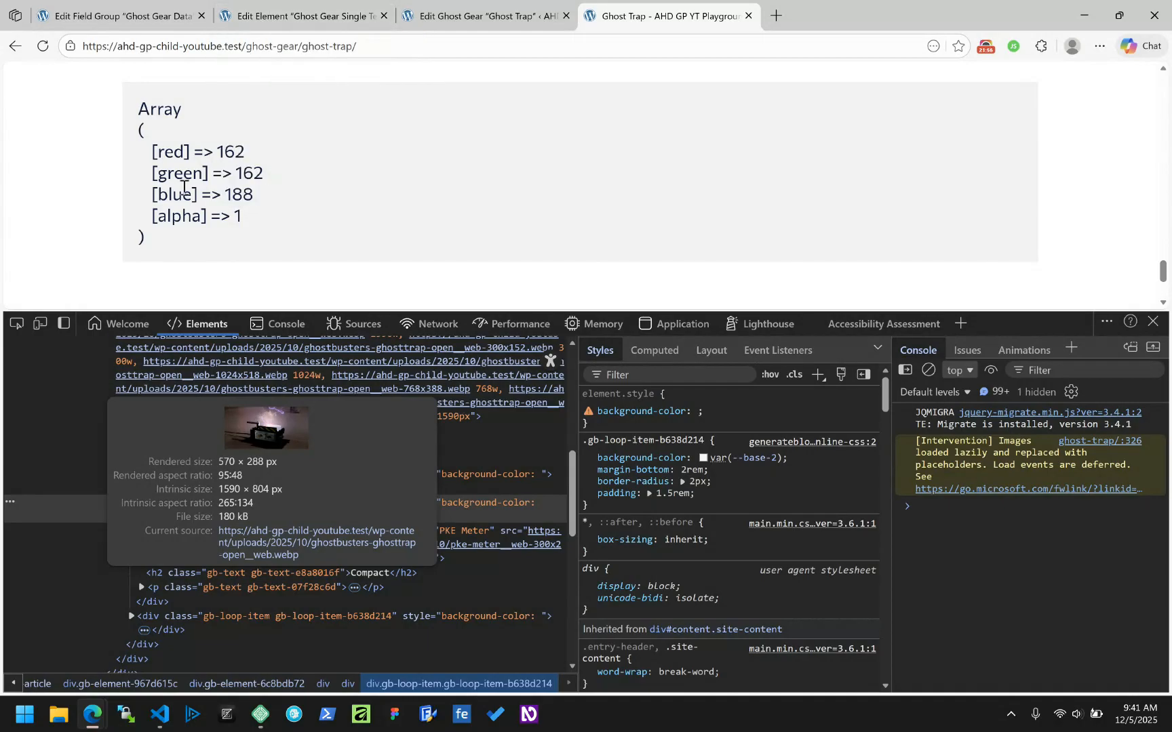
left_click(275, 9)
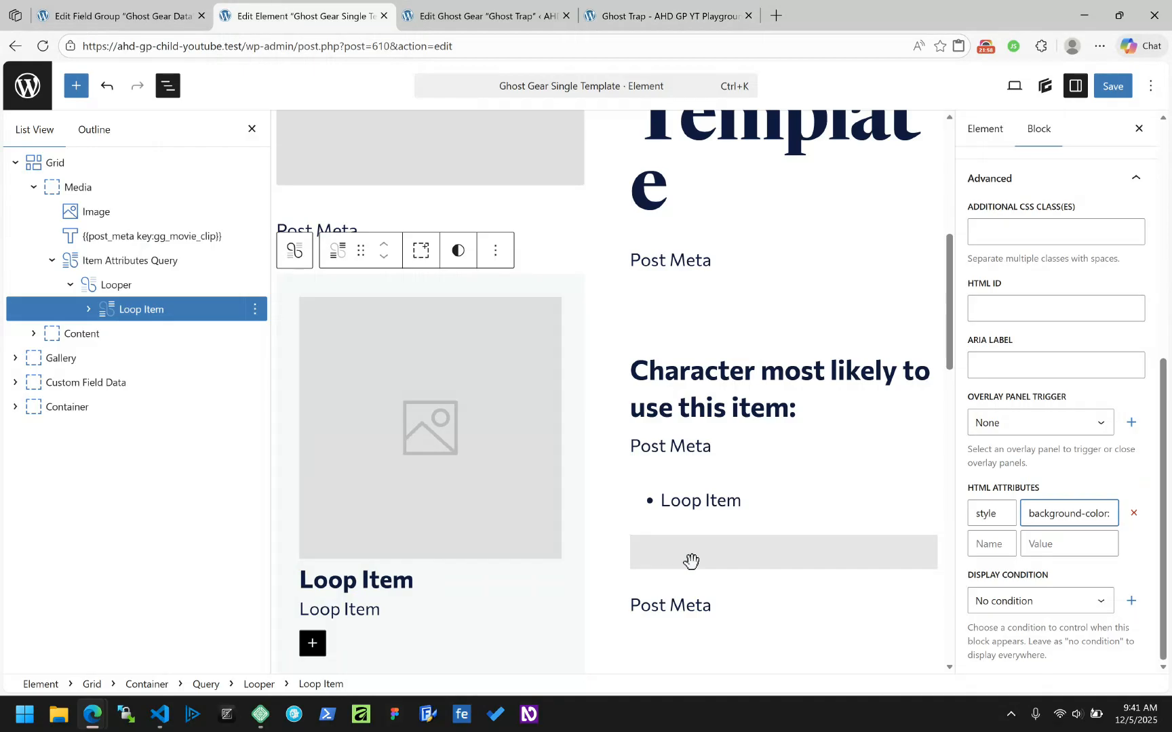
Step: Set the Gear Theme Color field's return format to Hex String and save the Ghost Gear Data field group
left_click(150, 15)
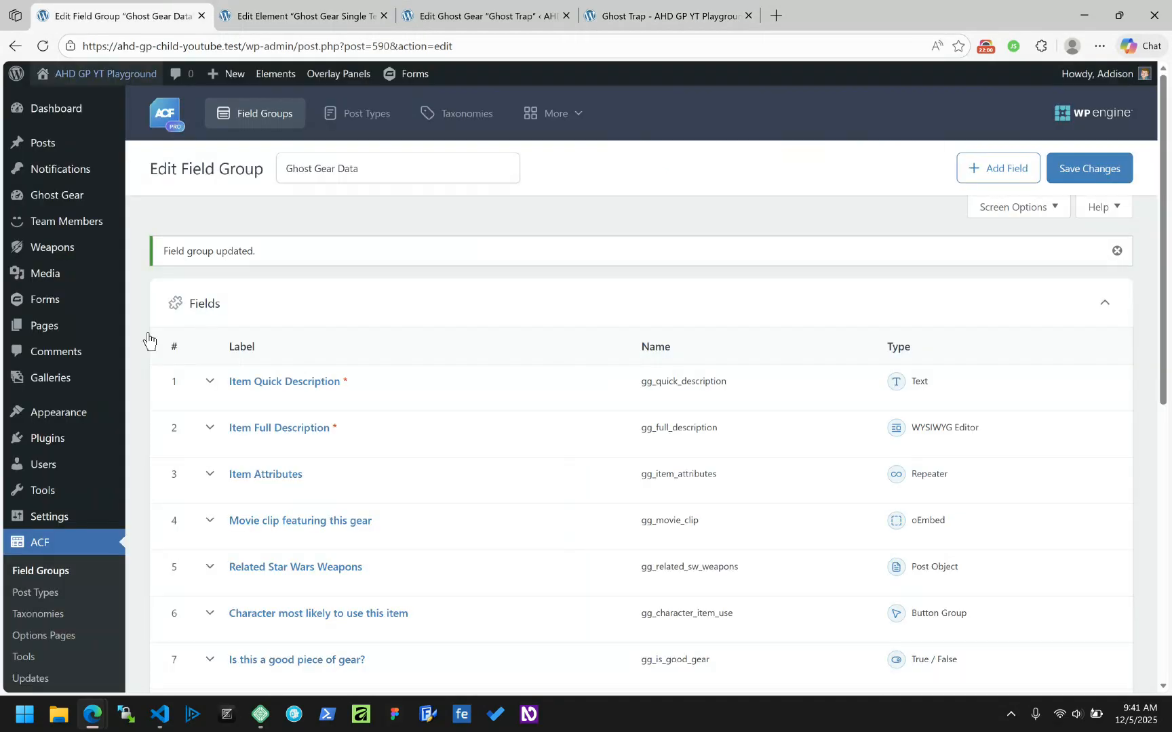
scroll(404, 397, "down", 3)
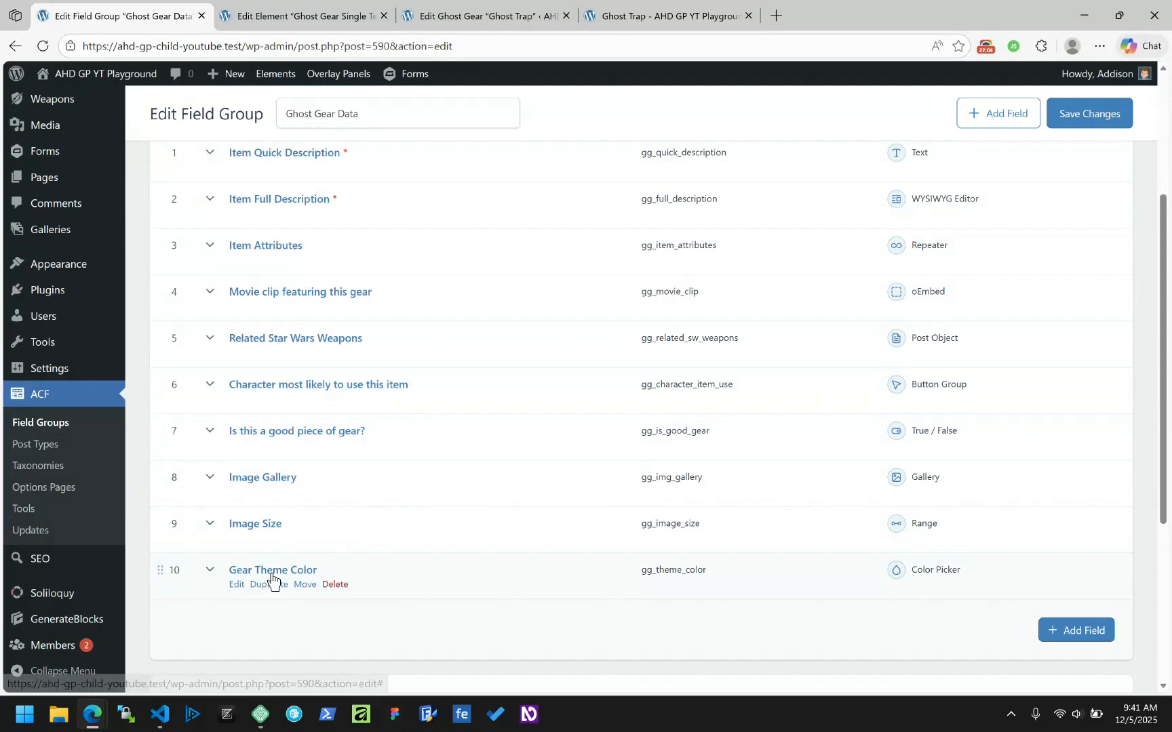
left_click(273, 573)
scroll(489, 452, "down", 8)
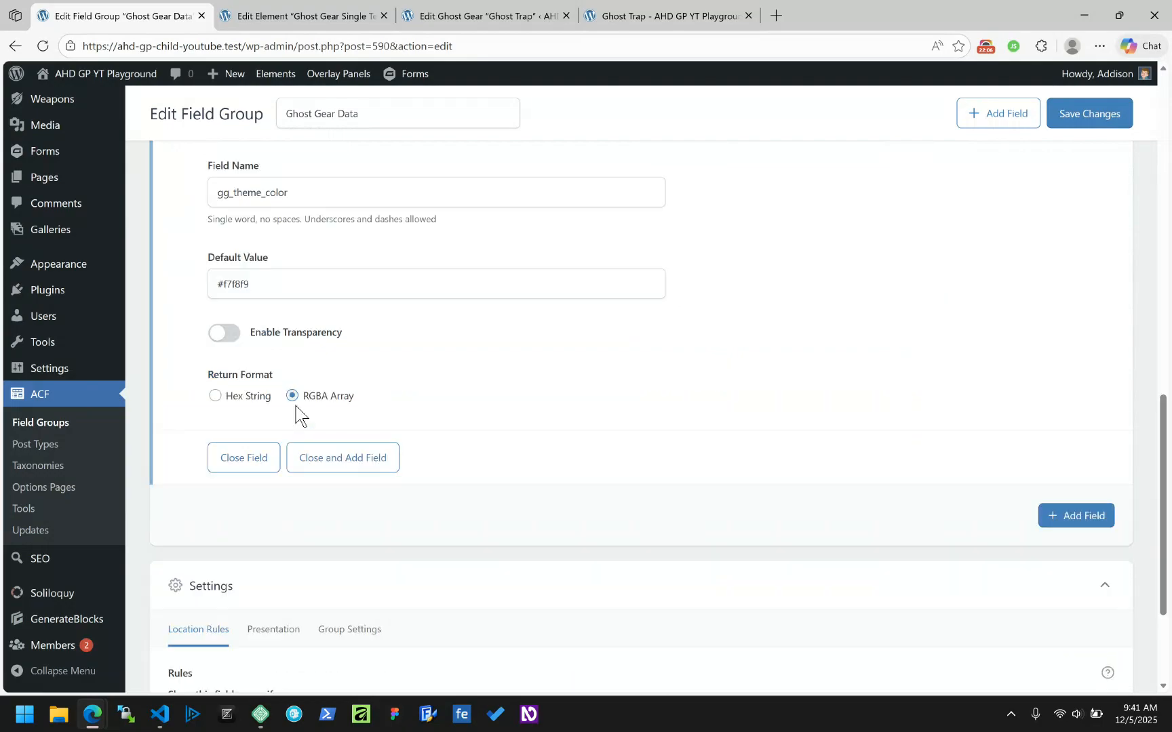
left_click(250, 399)
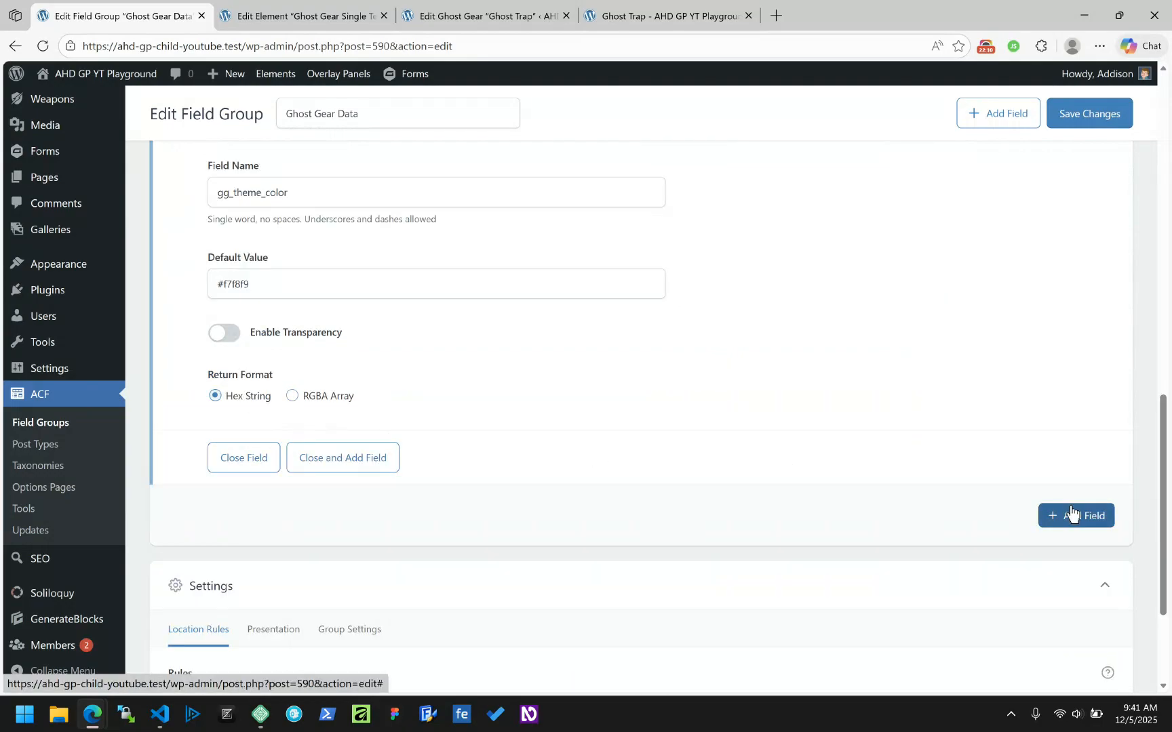
left_click(1088, 114)
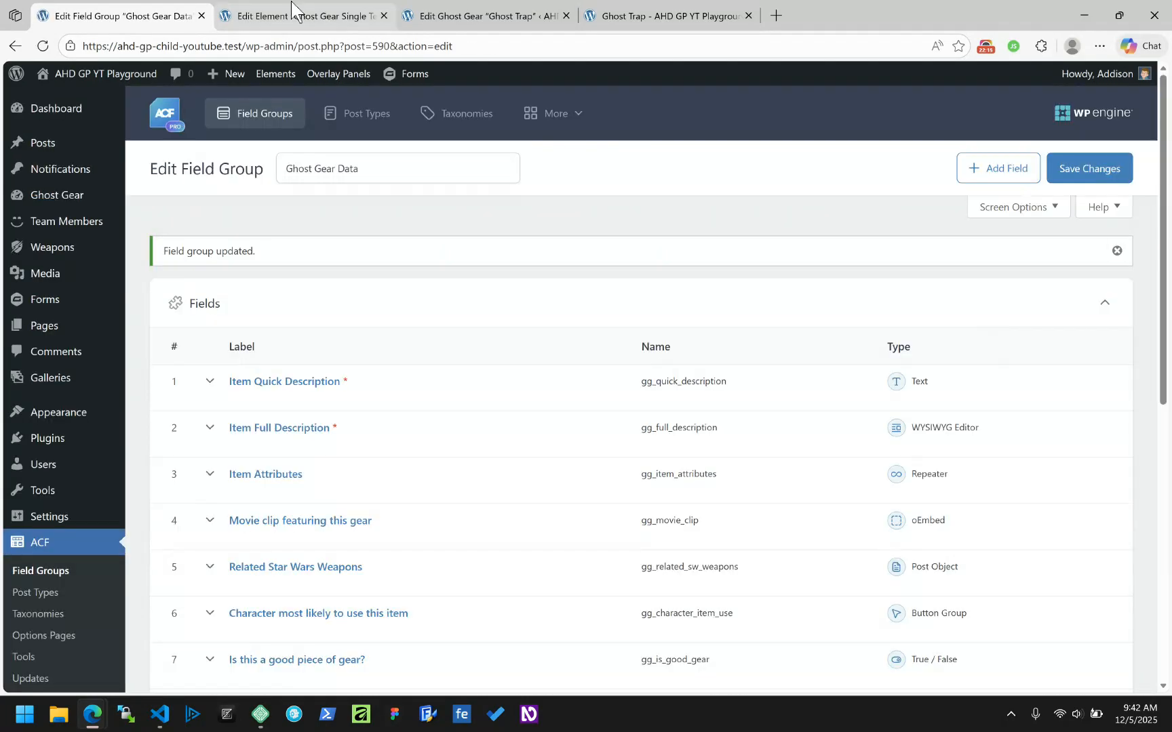
Step: Reload the published Ghost Trap page and check the loop items' inline background color
left_click(472, 12)
left_click(586, 11)
left_click(42, 45)
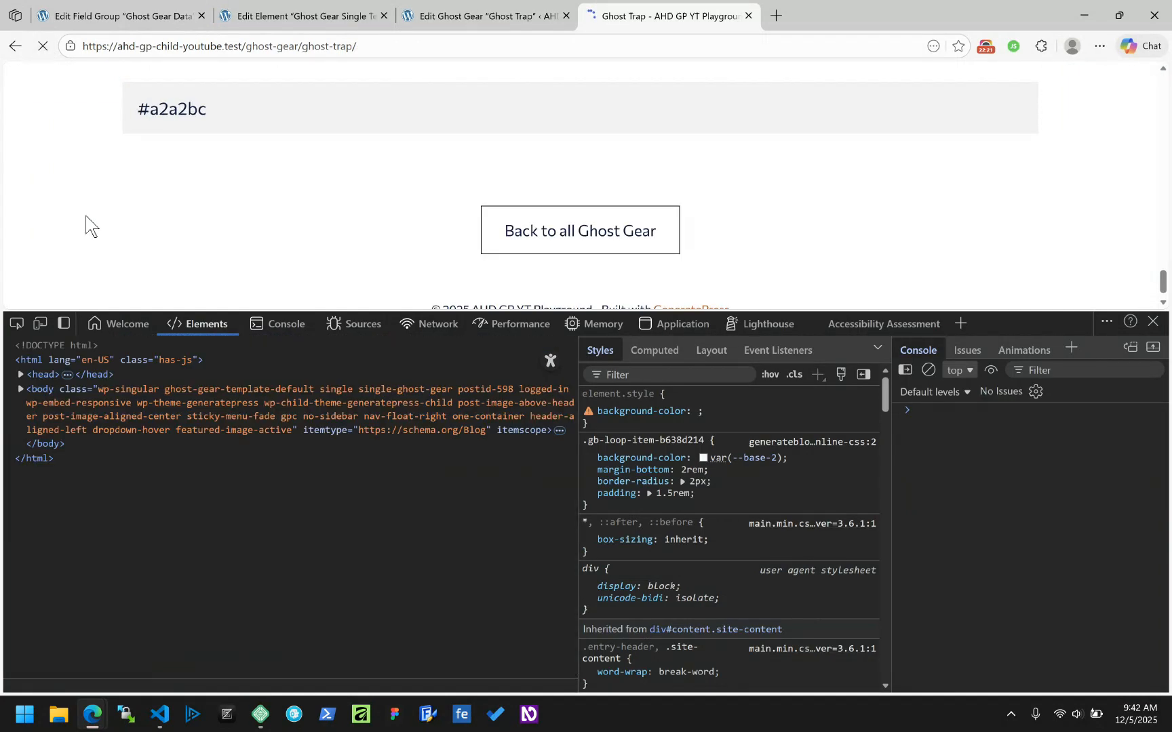
scroll(240, 188, "up", 3)
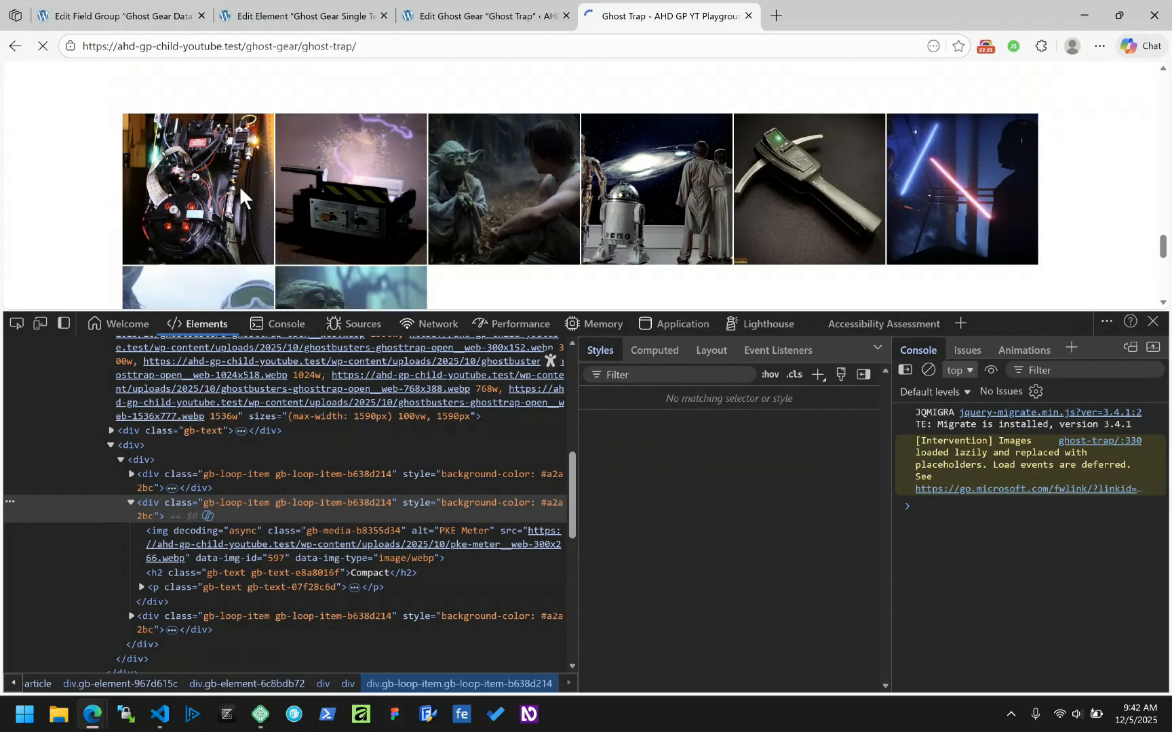
scroll(464, 148, "up", 5)
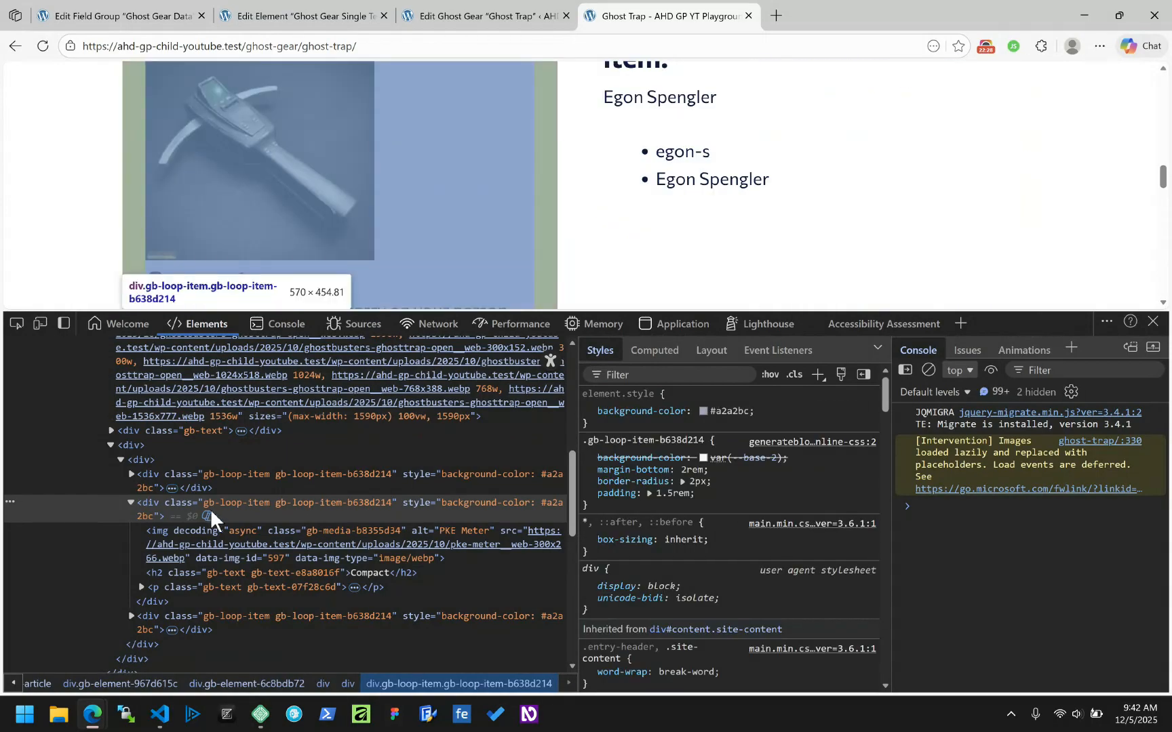
left_click(458, 481)
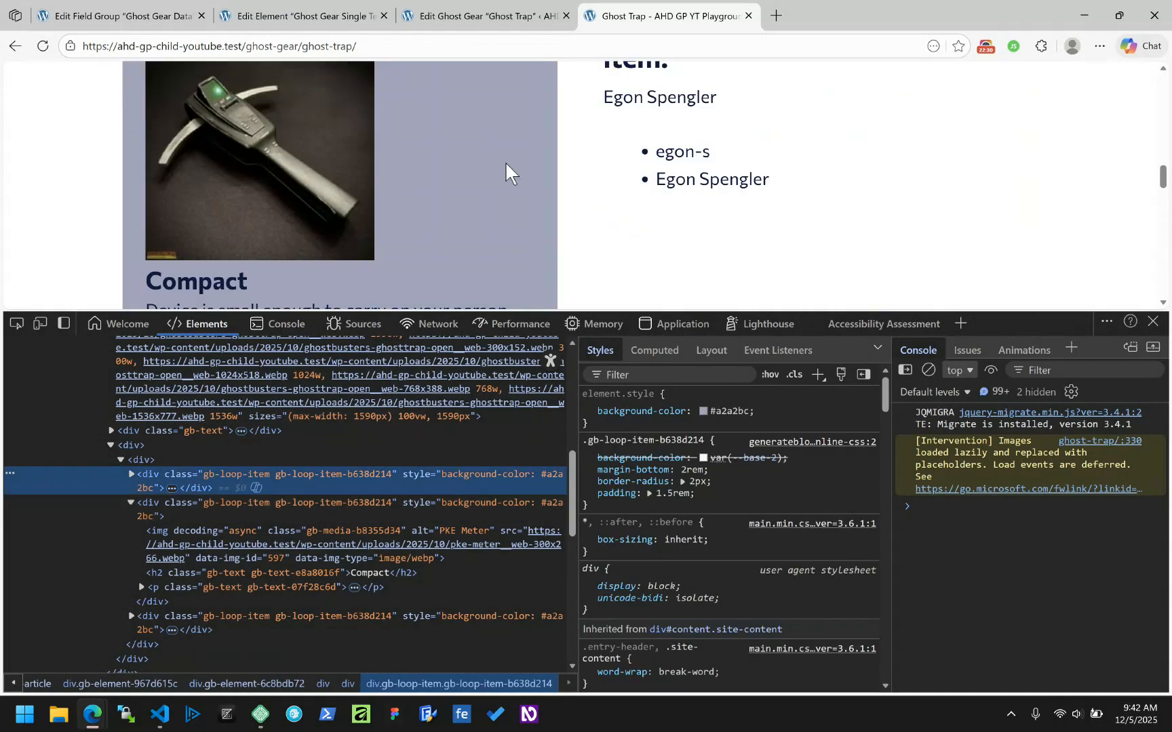
scroll(507, 172, "up", 3)
scroll(507, 173, "down", 3)
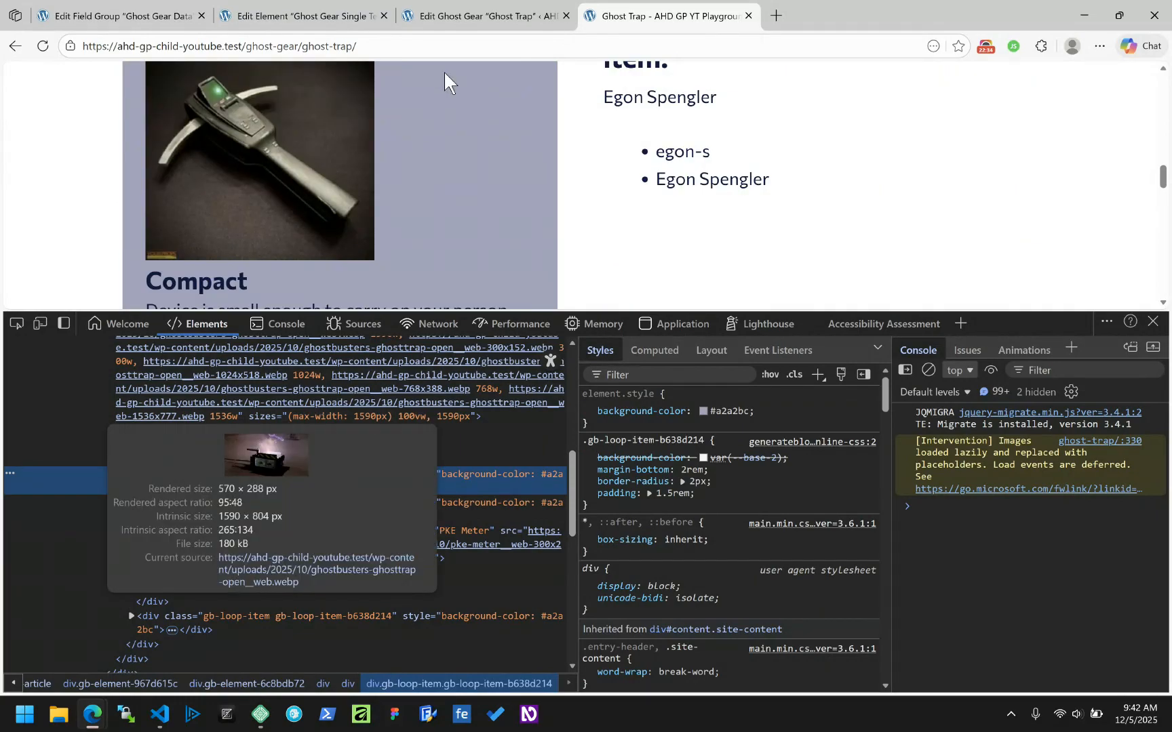
Step: Set the Ghost Trap post's Gear Theme Color to the light grey palette swatch #f0f0f0
left_click(498, 10)
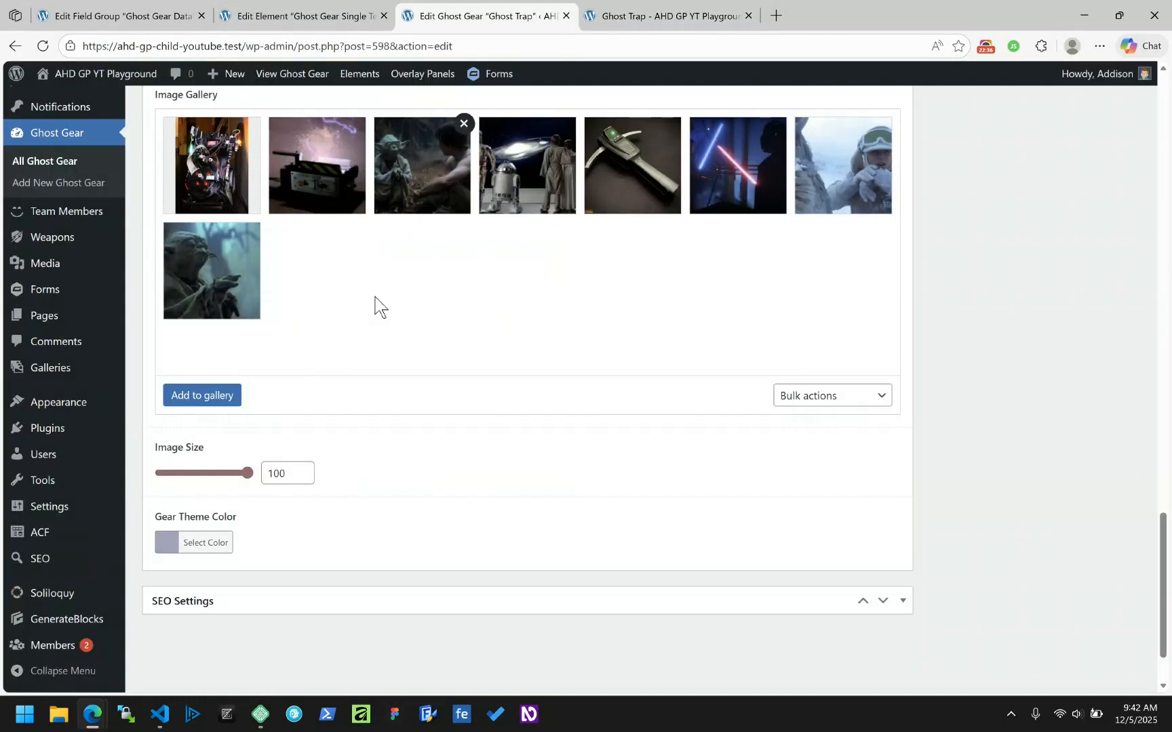
left_click(168, 547)
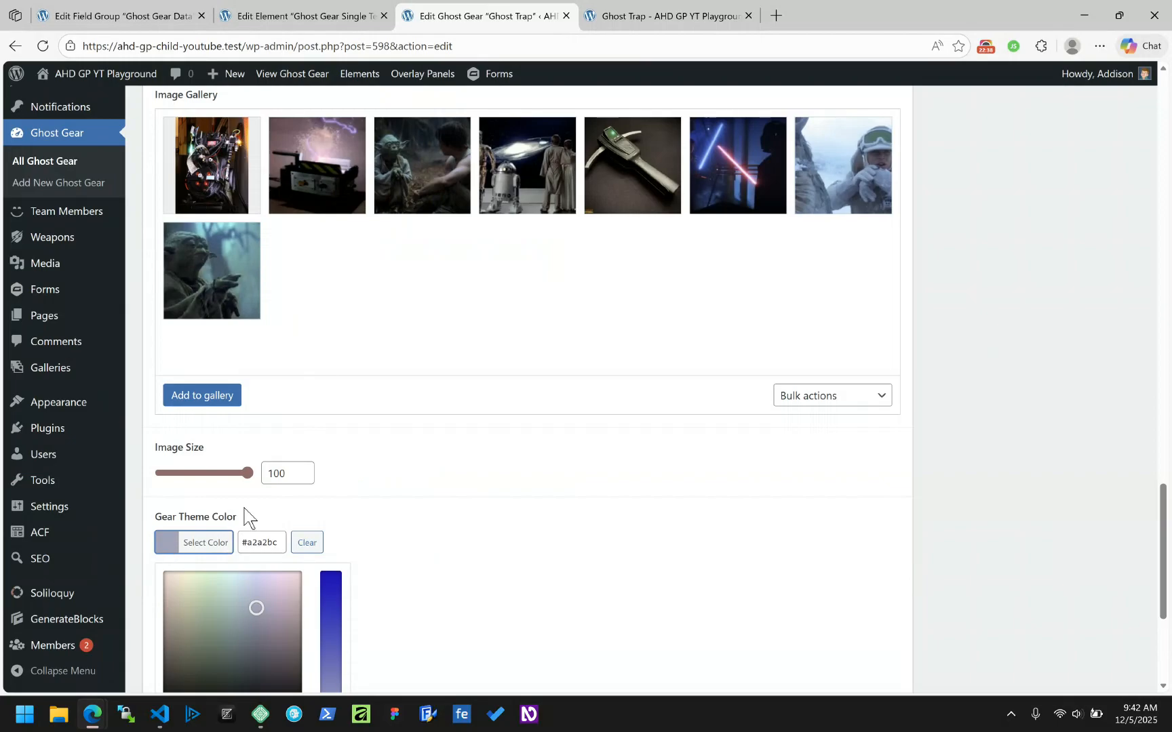
scroll(324, 498, "down", 3)
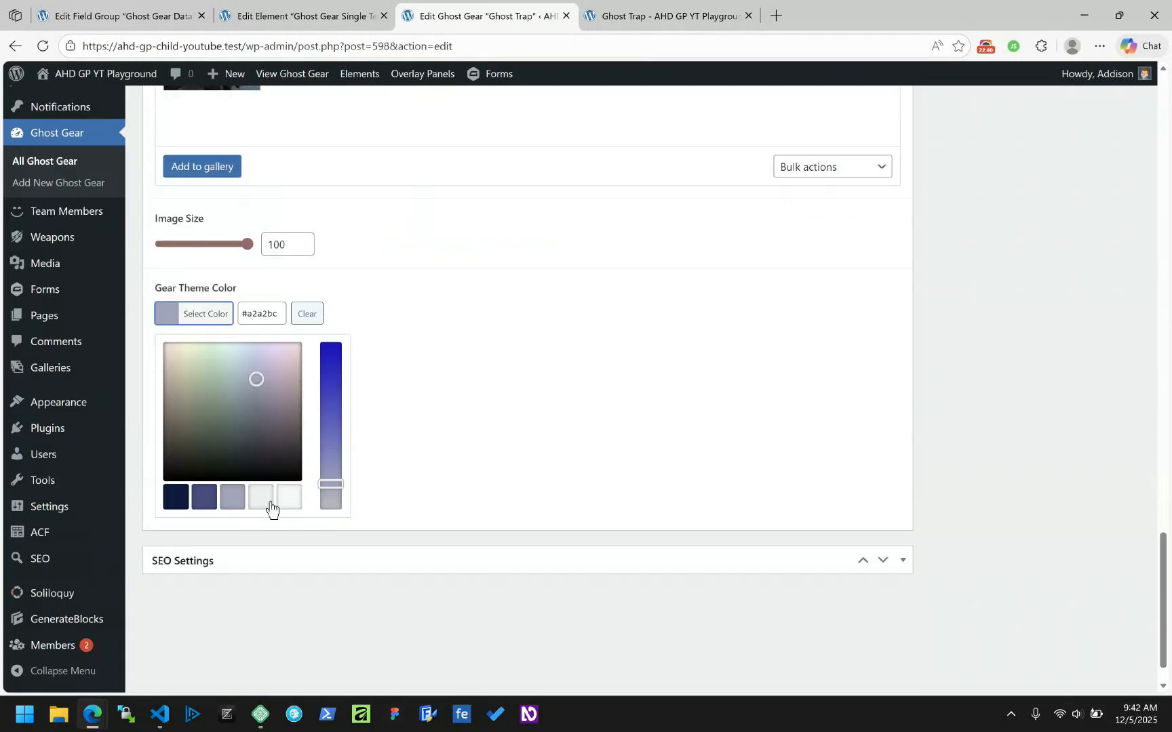
left_click(300, 505)
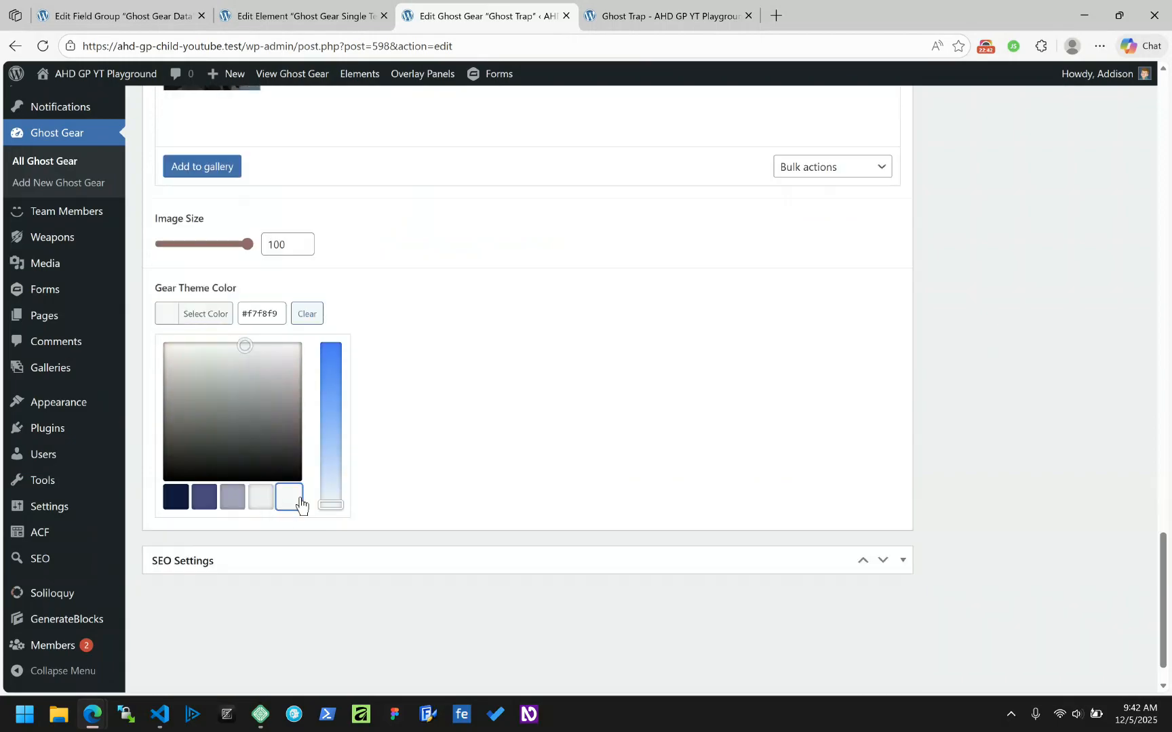
left_click(262, 499)
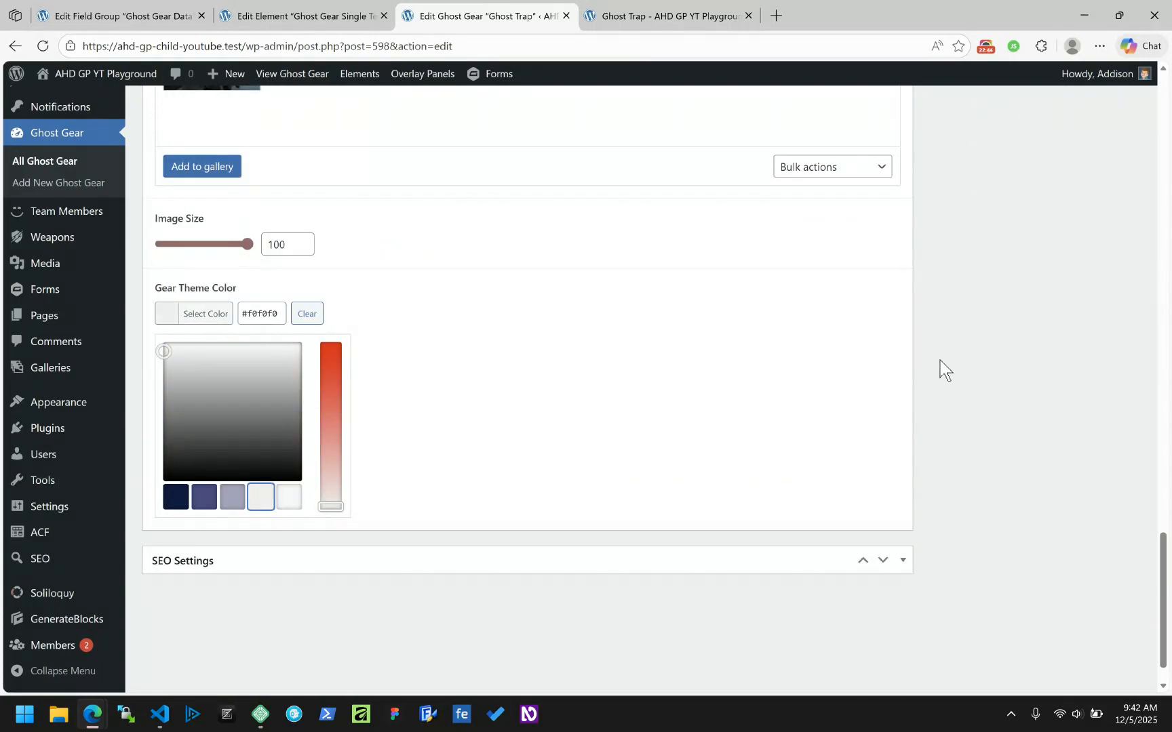
Step: Update the Ghost Trap post to save its new Gear Theme Color
scroll(996, 343, "up", 20)
scroll(995, 343, "down", 10)
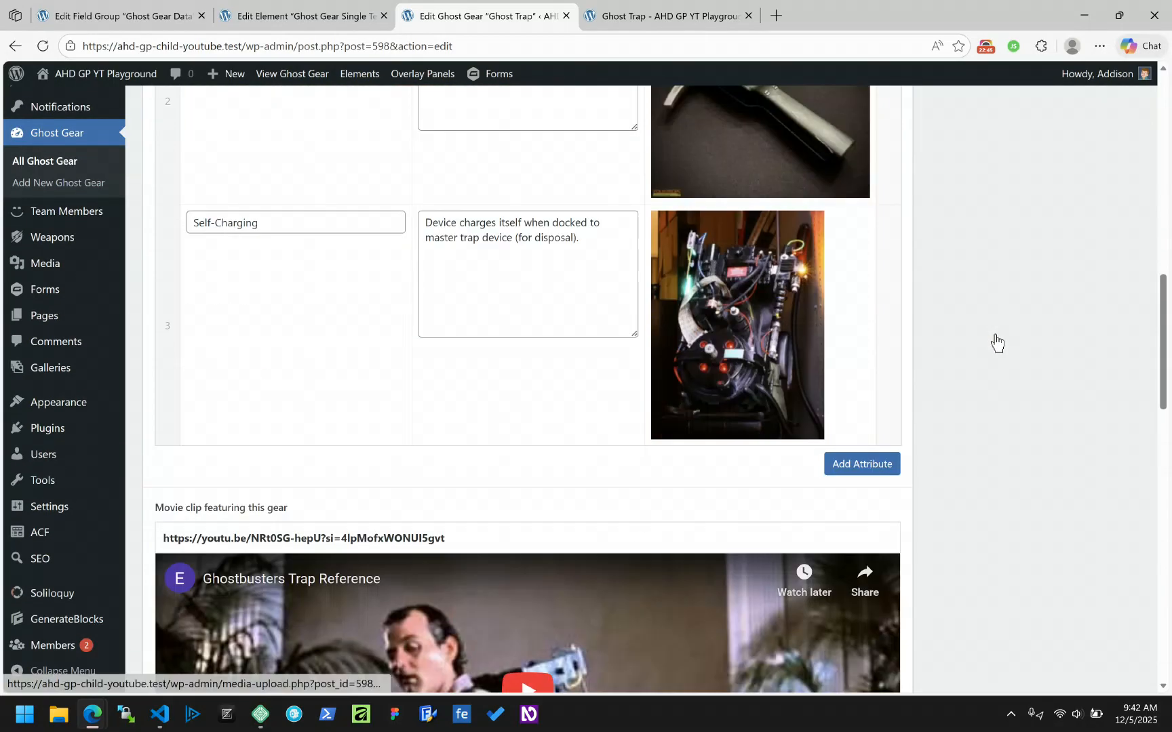
scroll(996, 343, "down", 10)
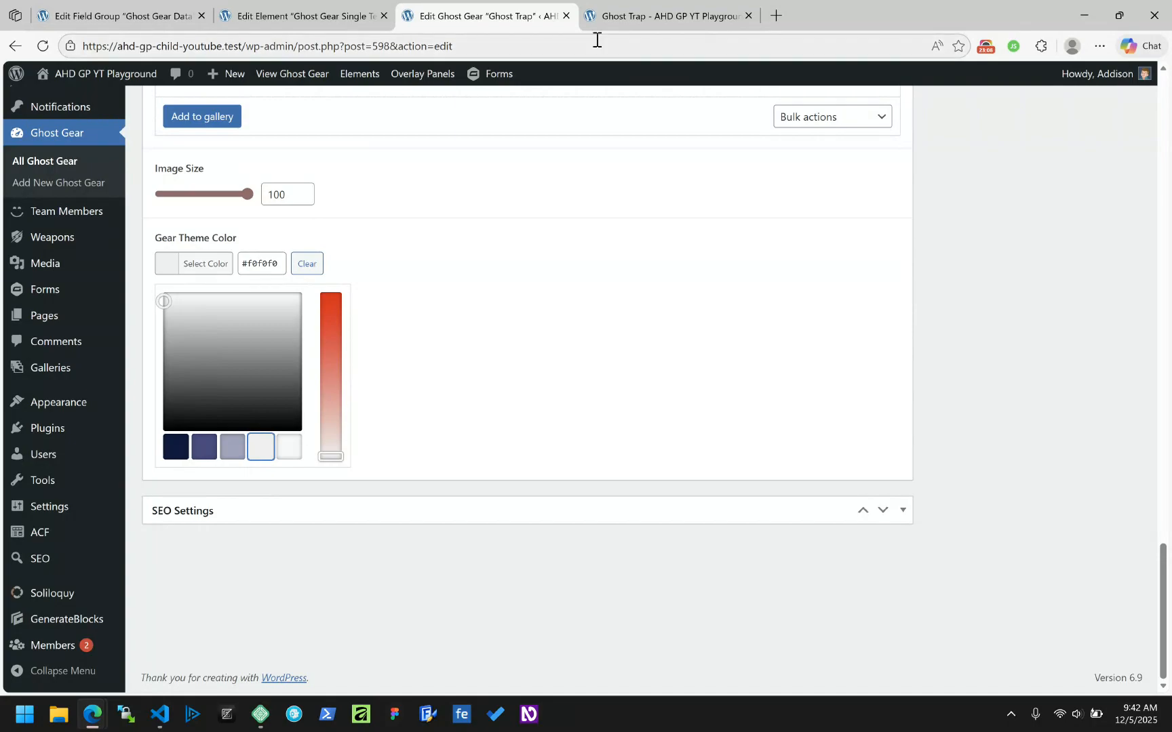
left_click(636, 17)
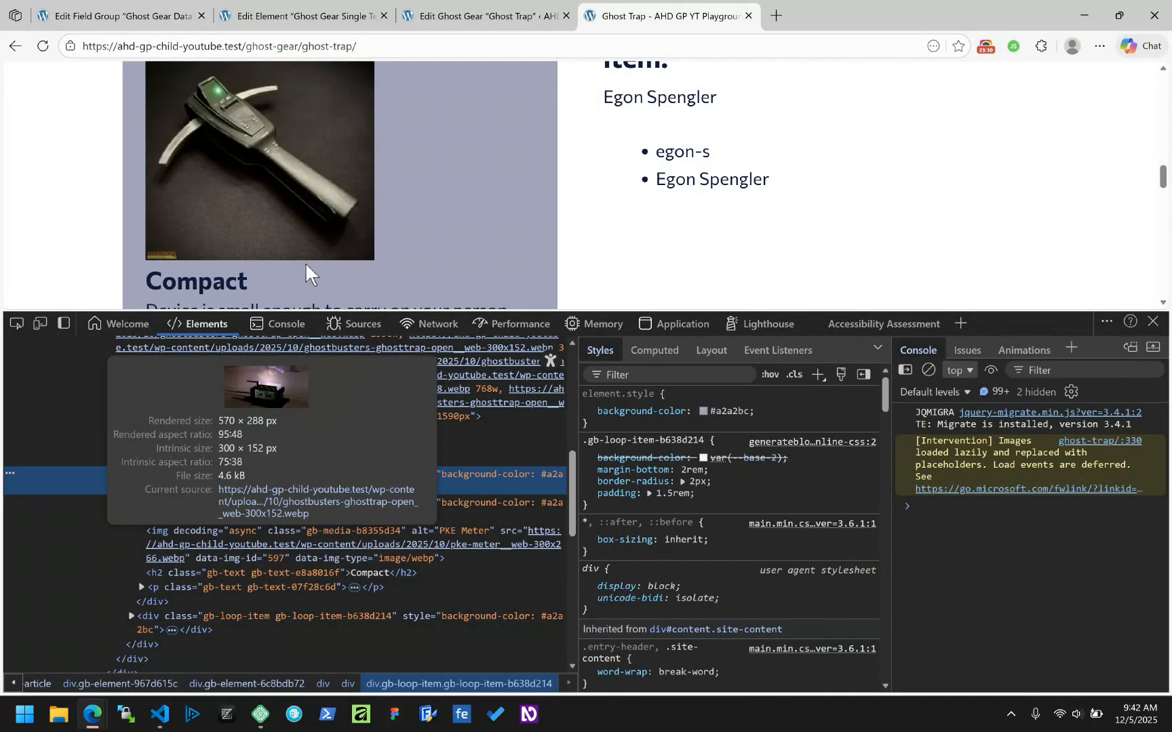
left_click(410, 18)
scroll(1062, 201, "up", 7)
scroll(1062, 200, "up", 15)
left_click(1112, 343)
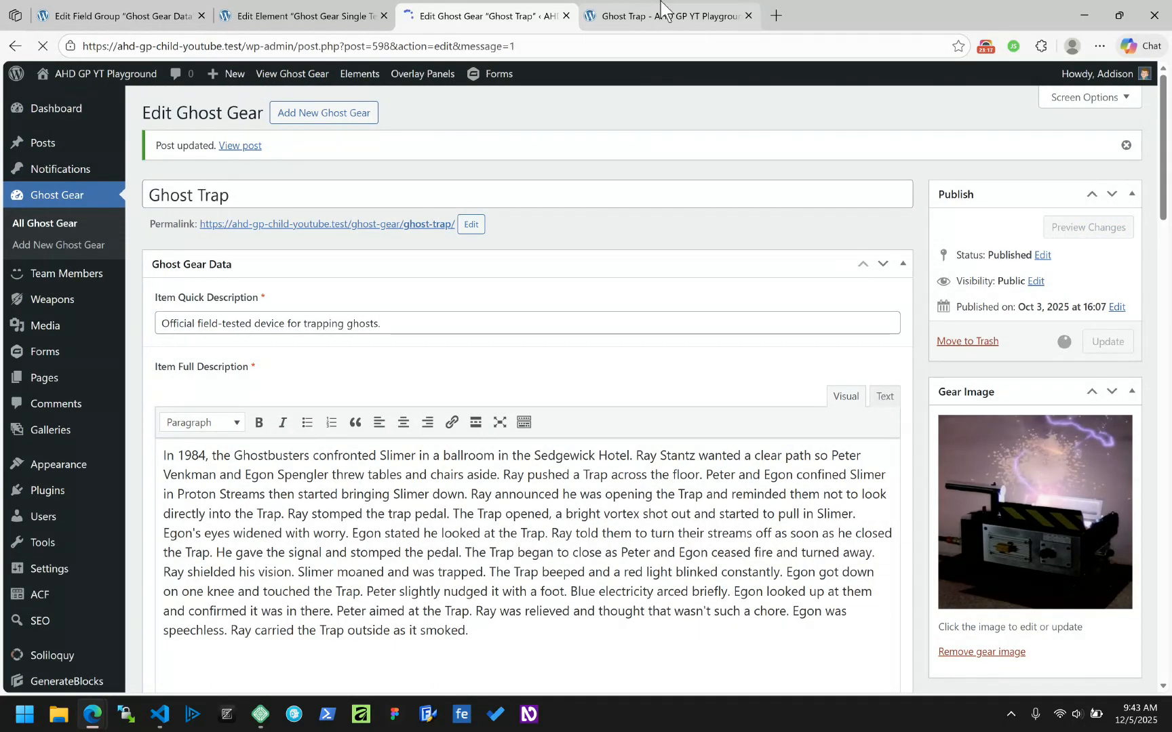
Step: Reload the published Ghost Trap page, check the loop items' background color, and close the developer tools
left_click(625, 15)
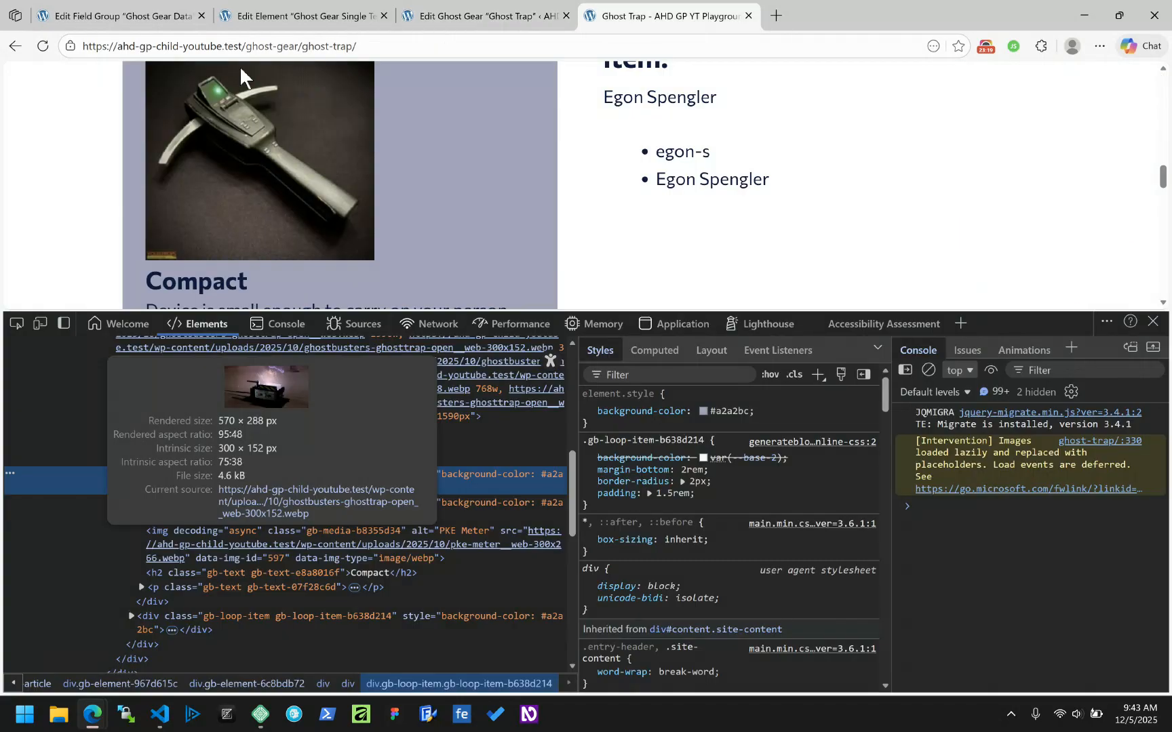
left_click(44, 48)
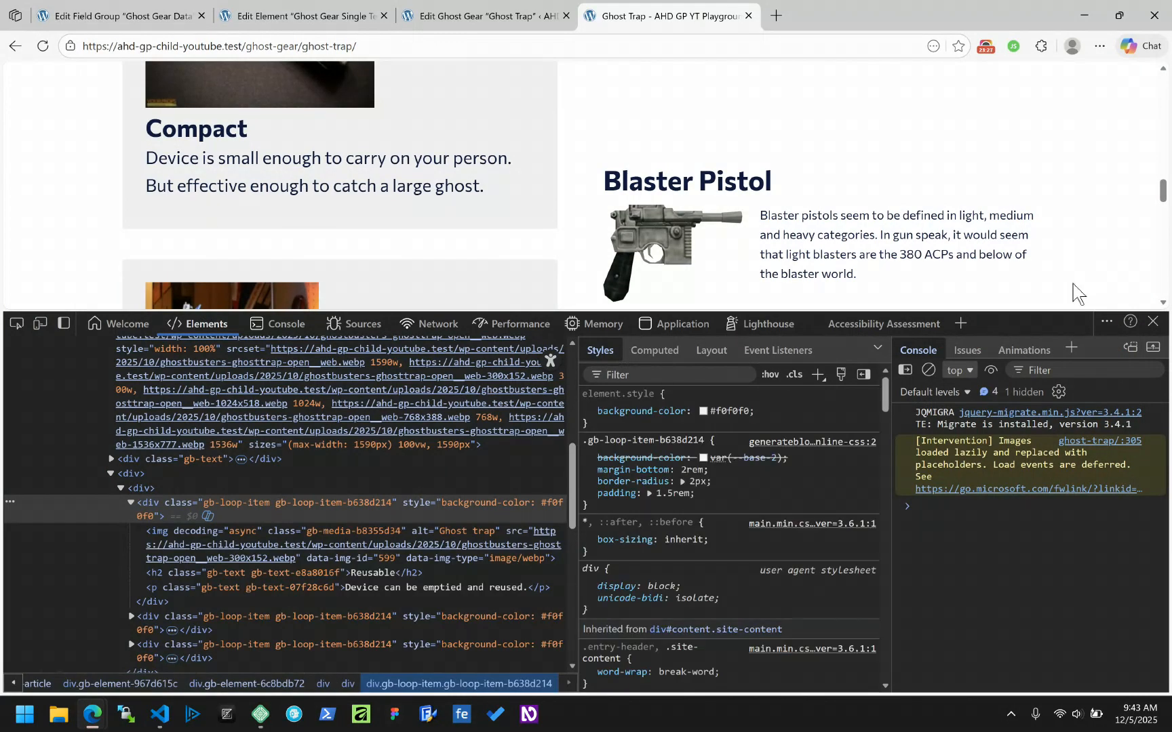
left_click(1153, 322)
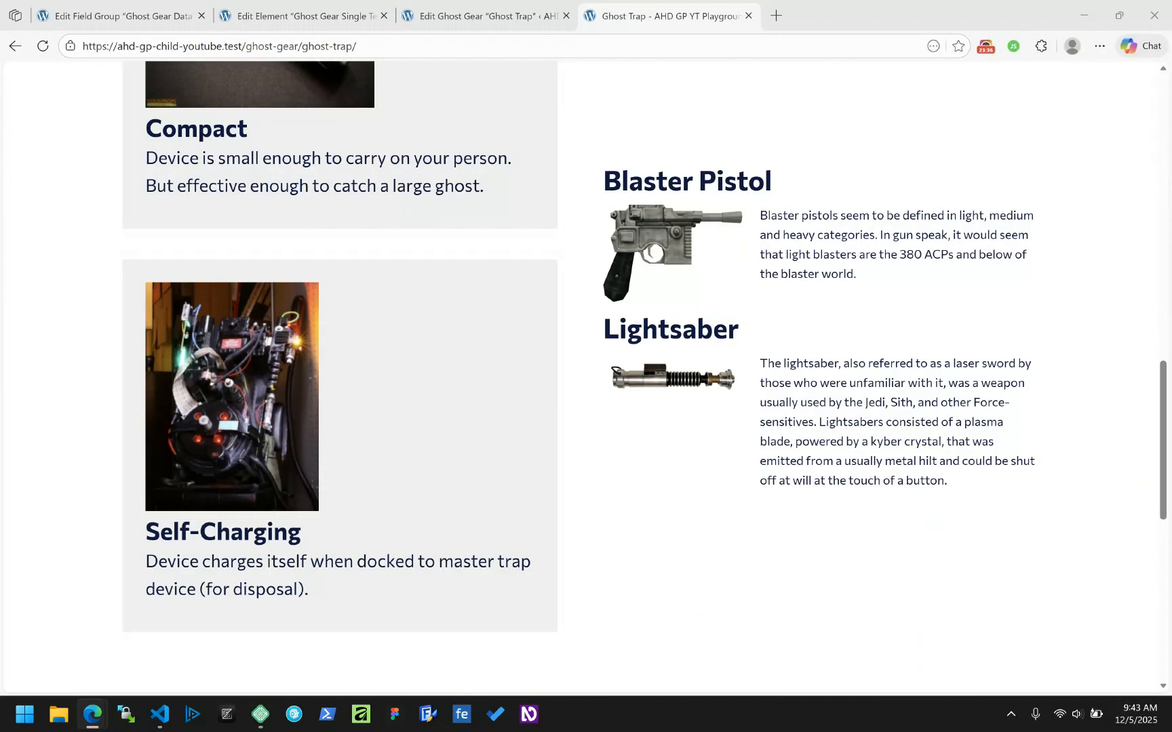
Step: Add a new field of type Date Time Picker after Gear Theme Color in the Ghost Gear Data field group
left_click(102, 19)
scroll(407, 299, "down", 3)
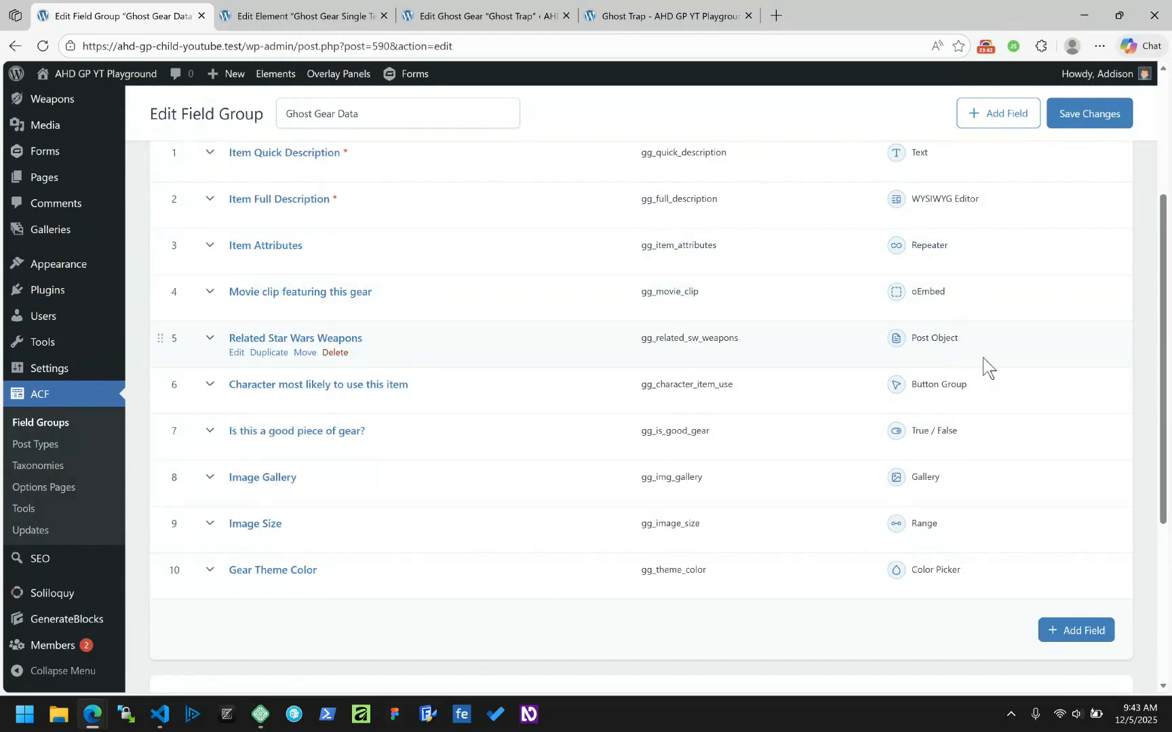
scroll(960, 384, "down", 1)
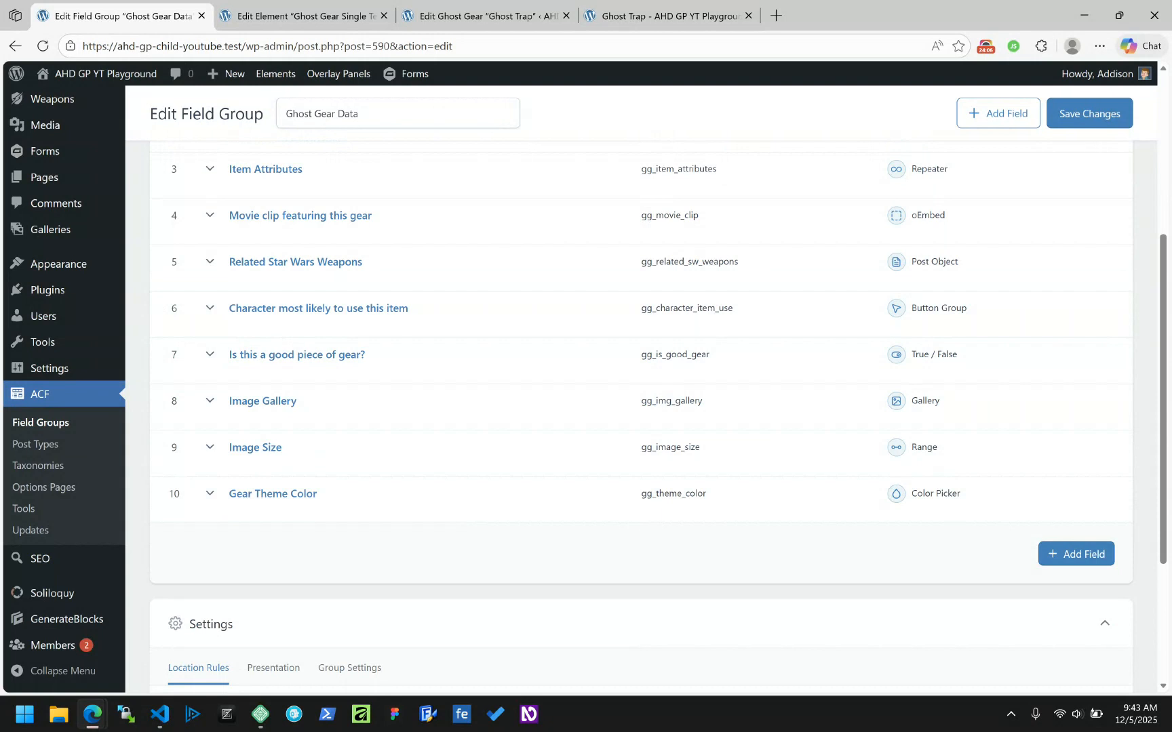
scroll(370, 345, "down", 2)
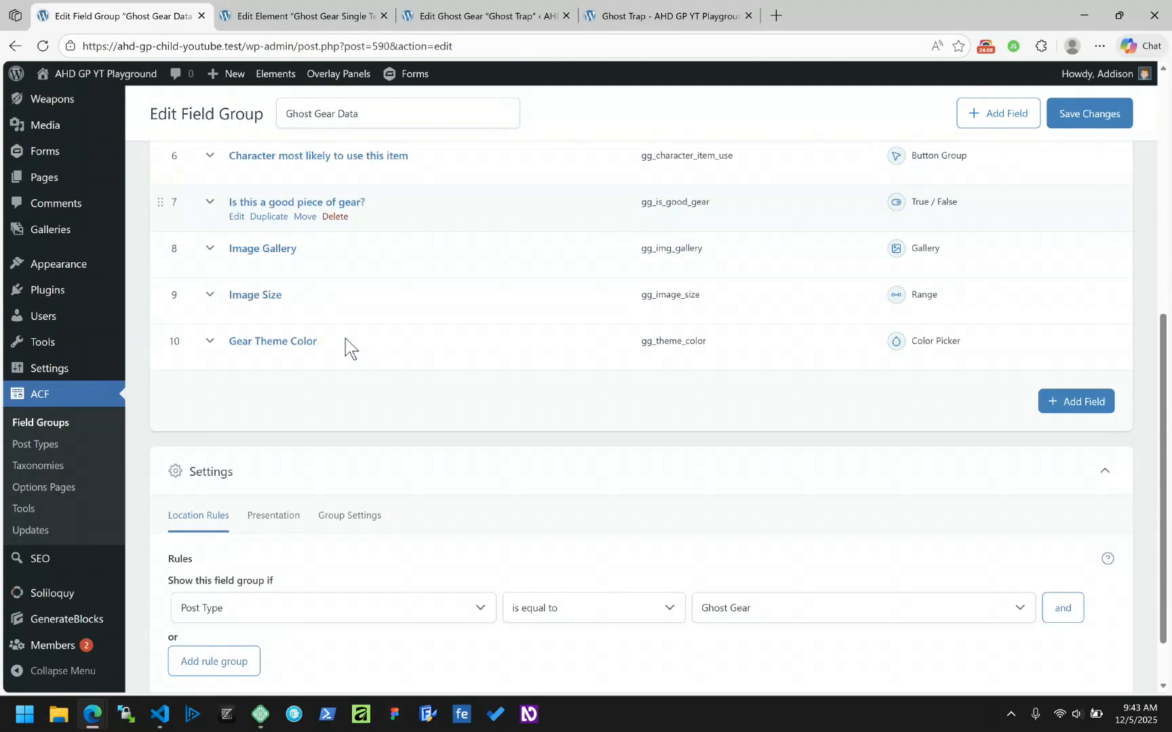
left_click(1075, 407)
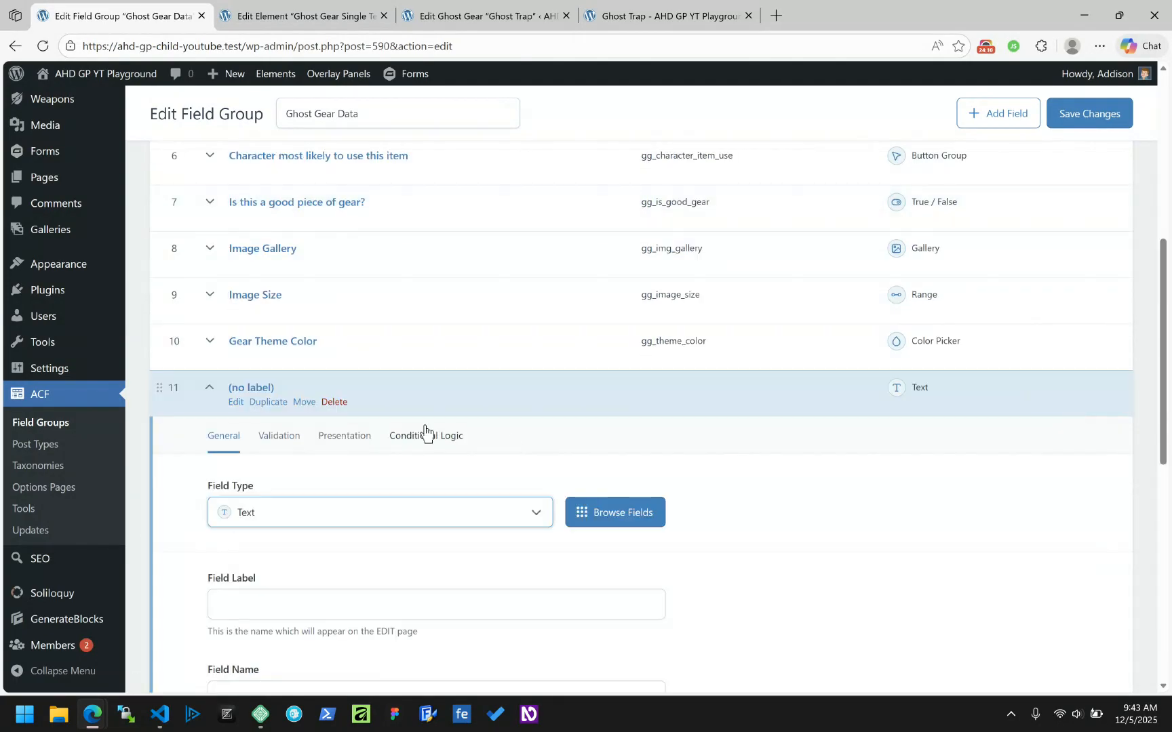
left_click(307, 512)
type("date")
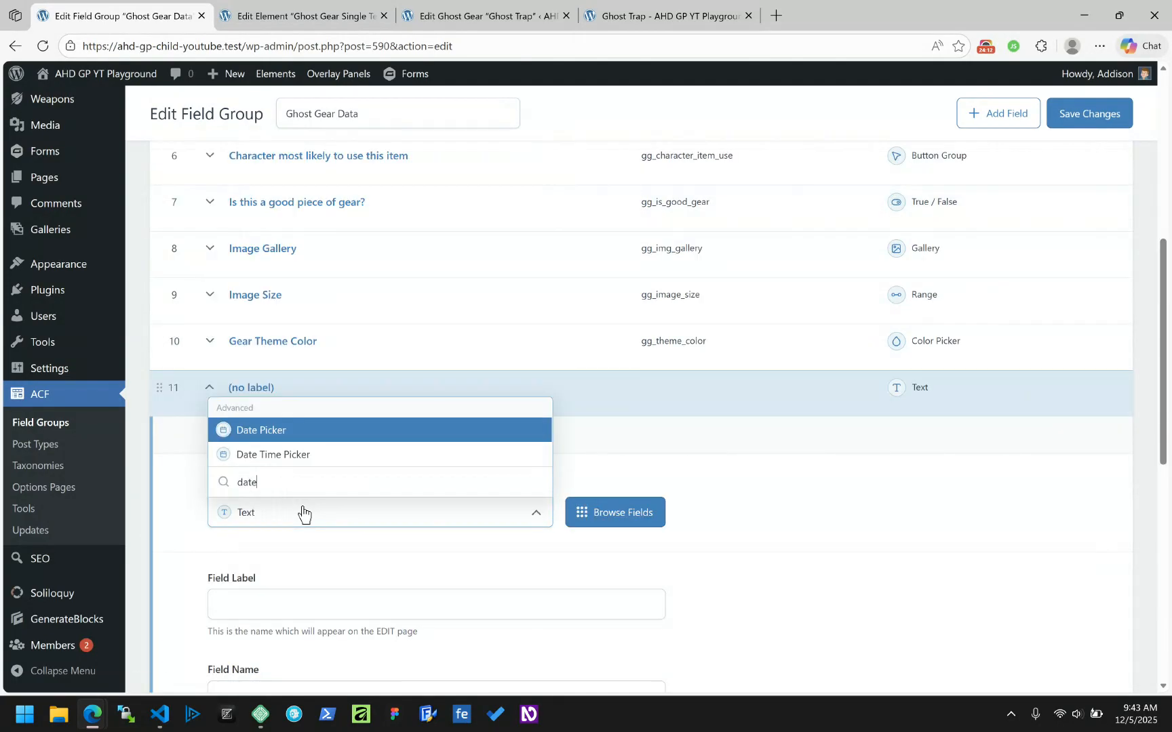
key("Down")
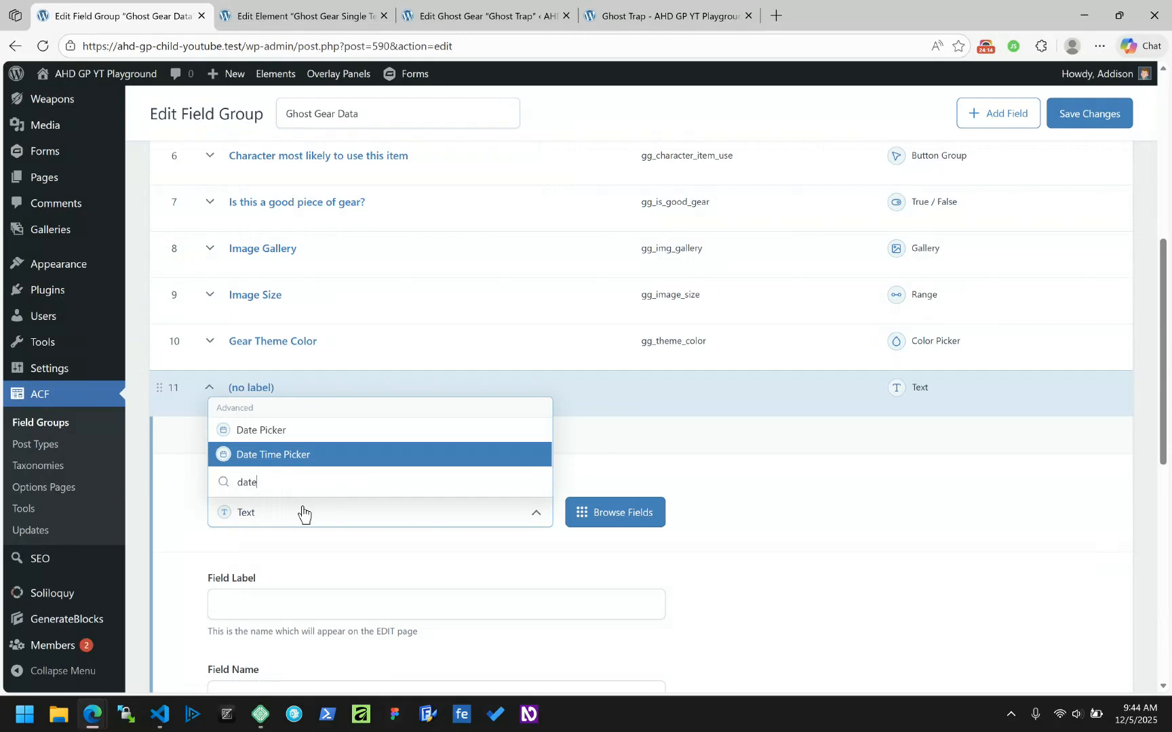
key("Return")
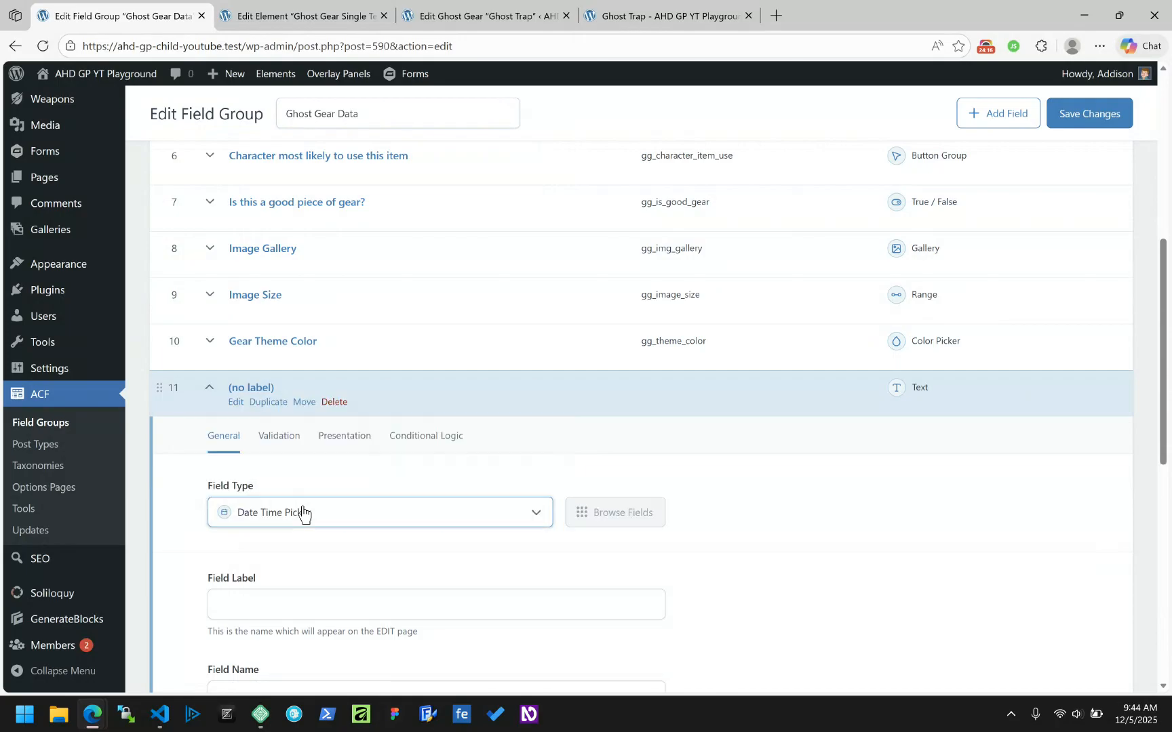
Step: Label the new Date Time Picker field "Date and Time" and name it gg_date_and_time
scroll(305, 407, "down", 3)
left_click(264, 370)
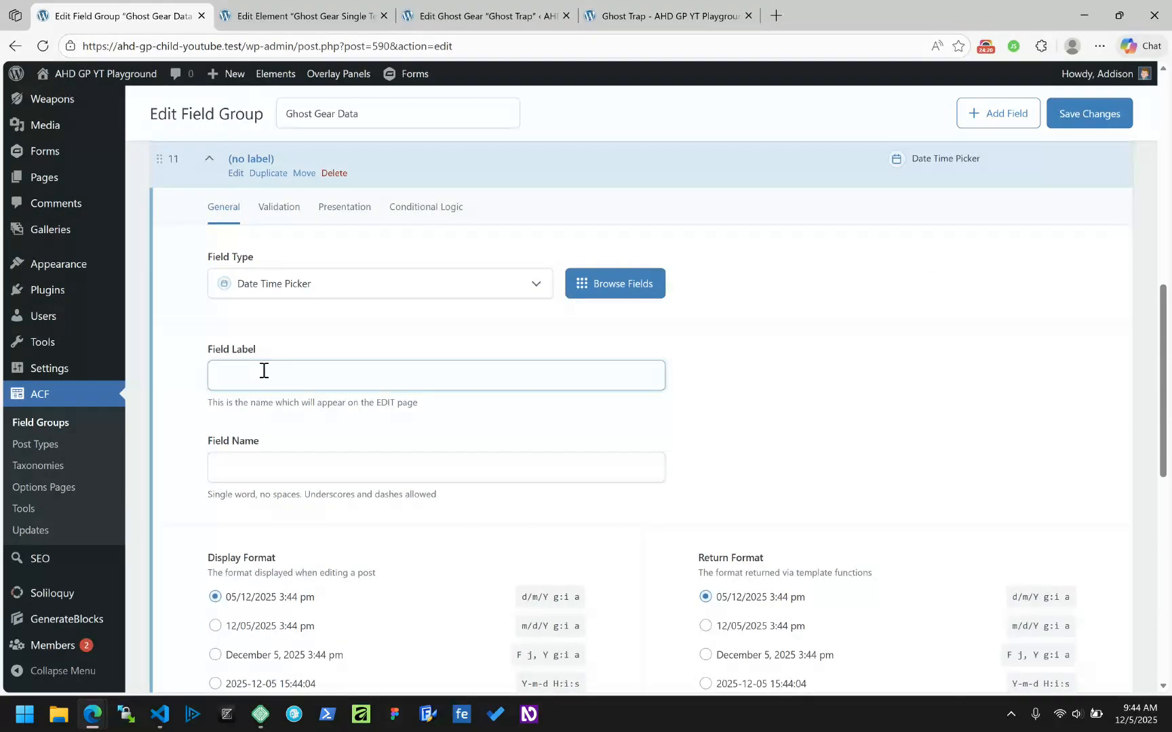
type("Date and Time")
key("Tab")
key("Home")
type("gg_")
Step: Set the Date and Time field's display and return formats to F j, Y g:i a and save the field group
scroll(696, 393, "down", 3)
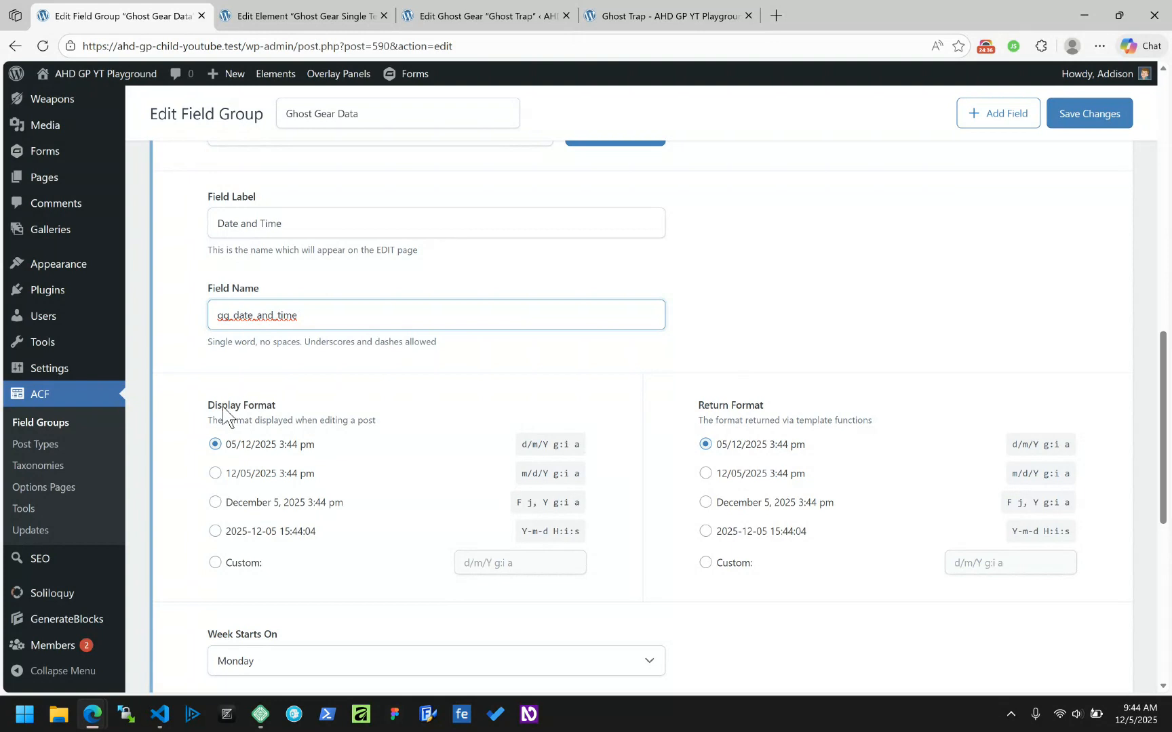
left_click(245, 505)
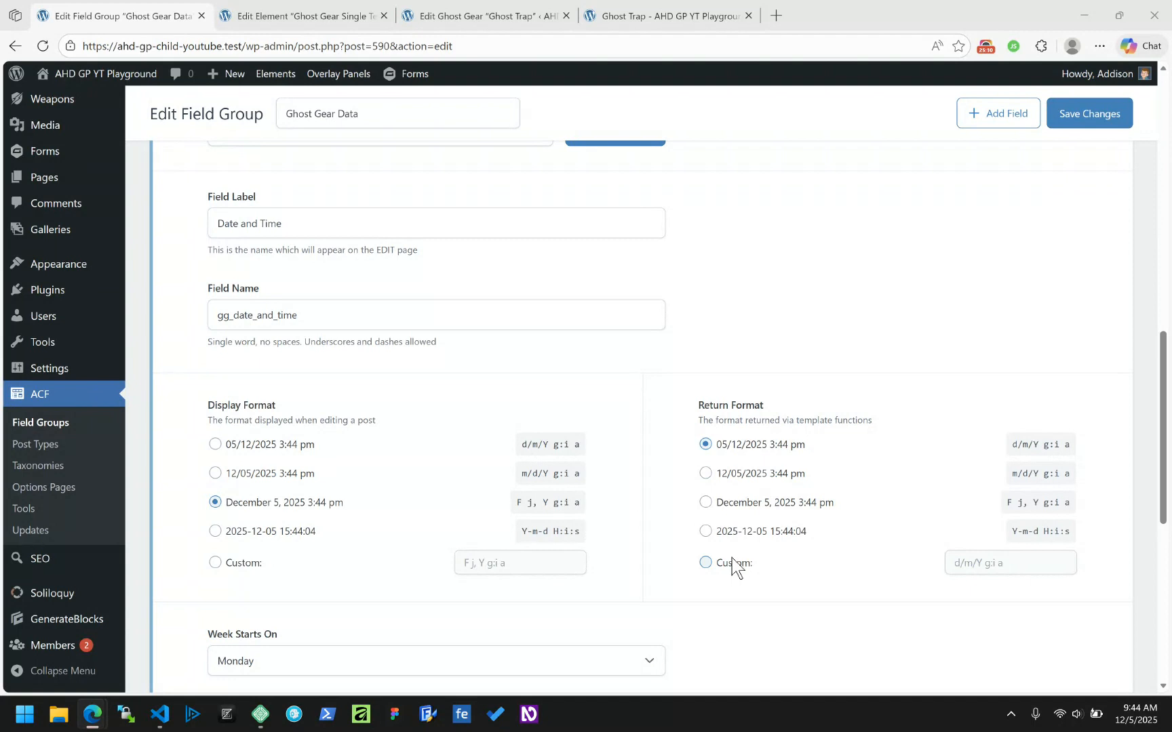
left_click(737, 507)
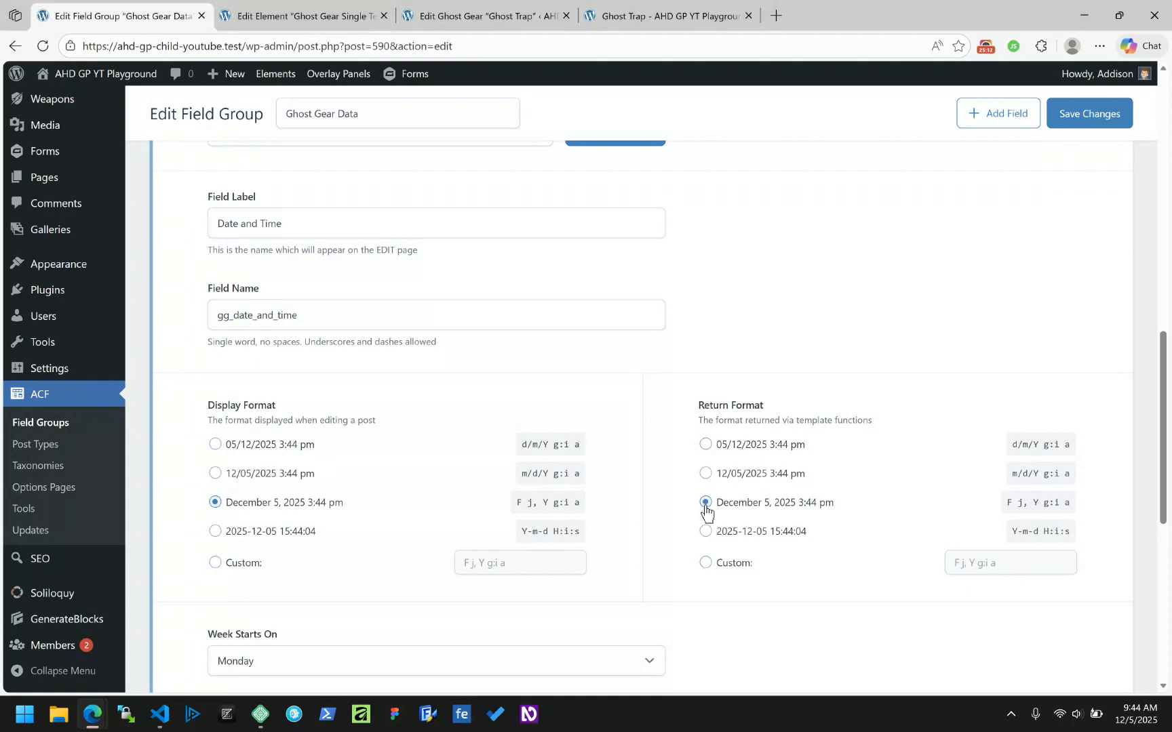
scroll(704, 512, "down", 3)
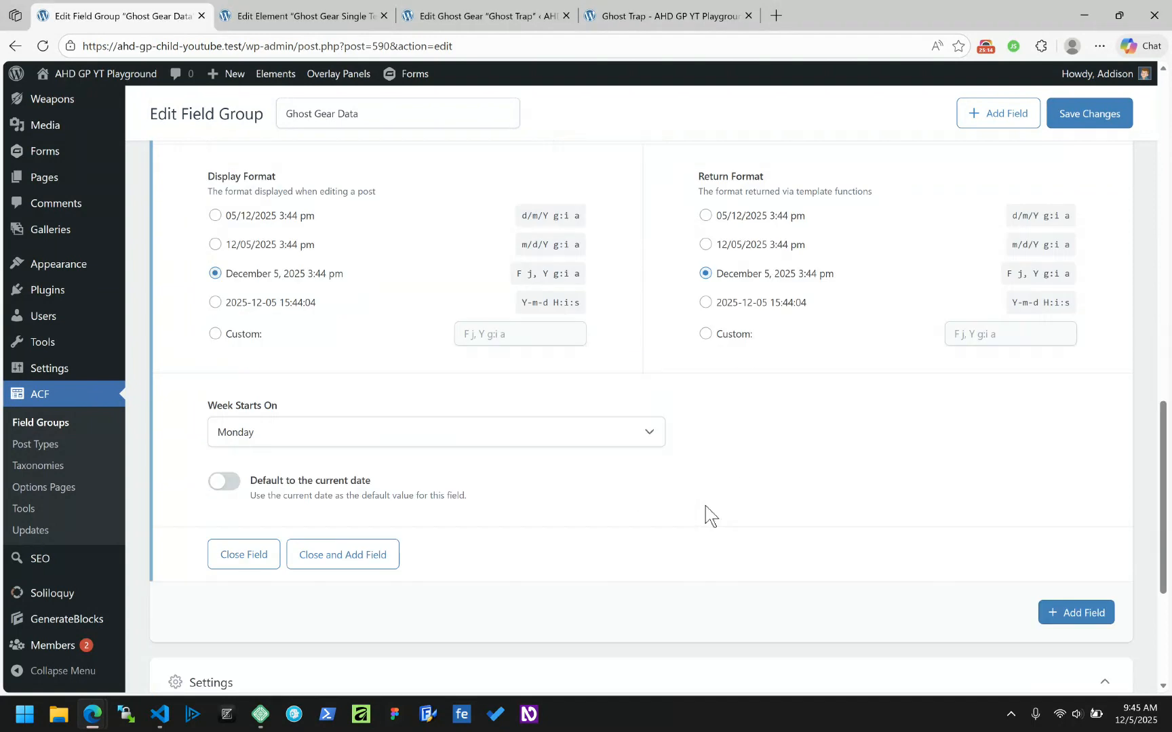
scroll(706, 514, "up", 5)
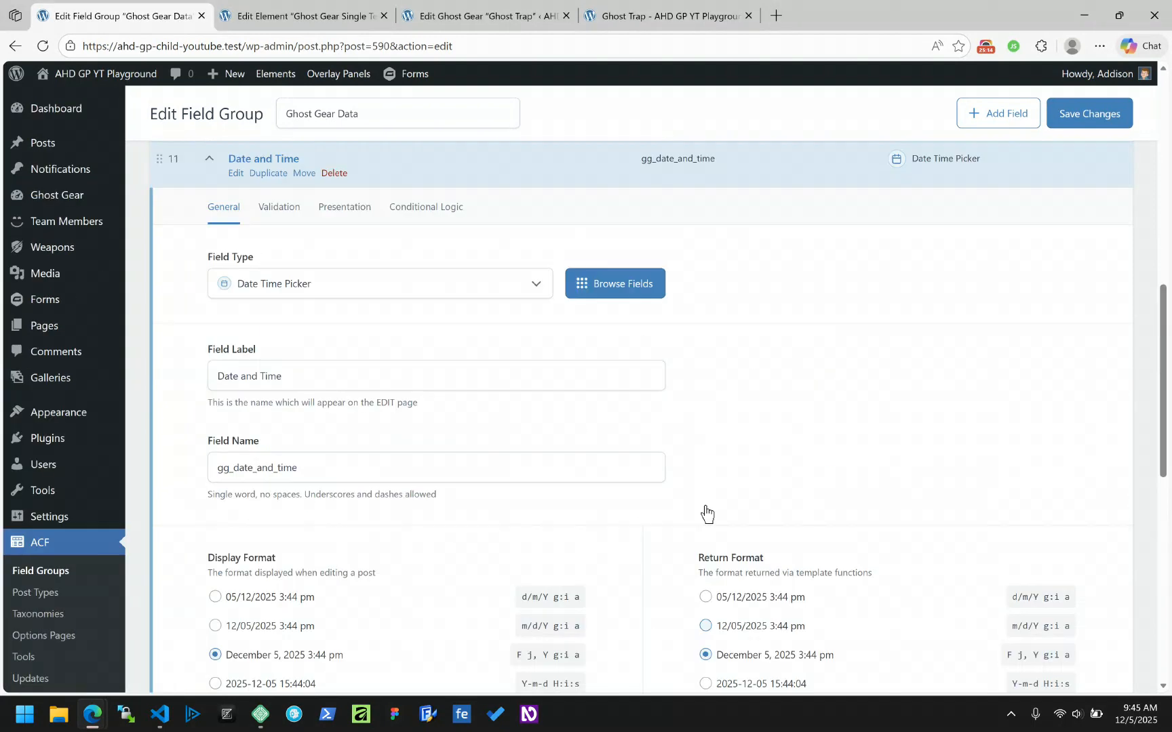
left_click(1091, 114)
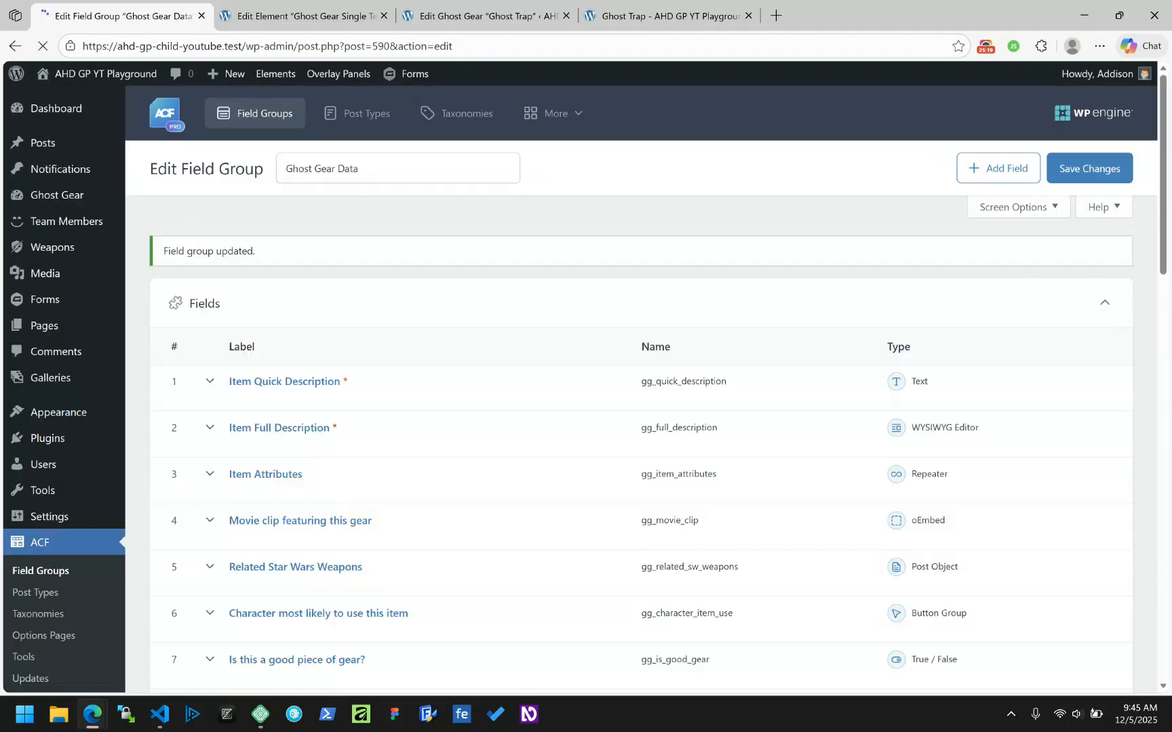
Step: Change the field in the Ghost Gear Single Template's custom field data shortcode to gg_date_and_time and save the template
left_click(310, 15)
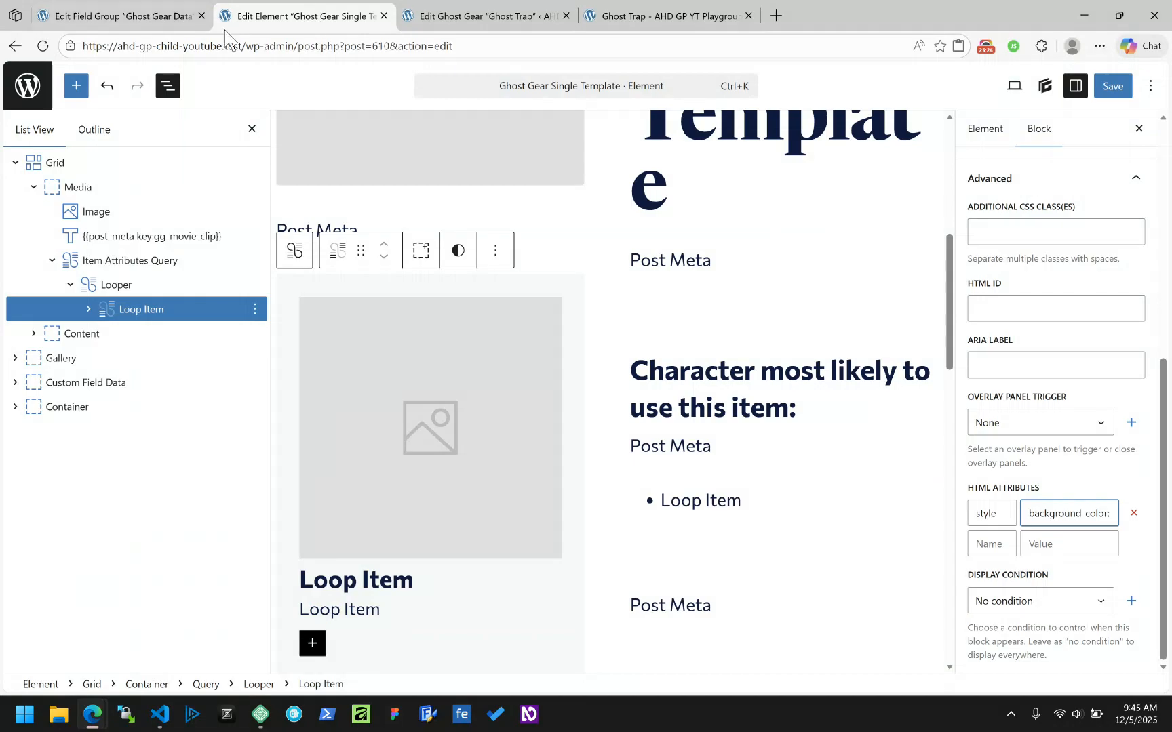
scroll(411, 200, "down", 5)
scroll(479, 234, "up", 3)
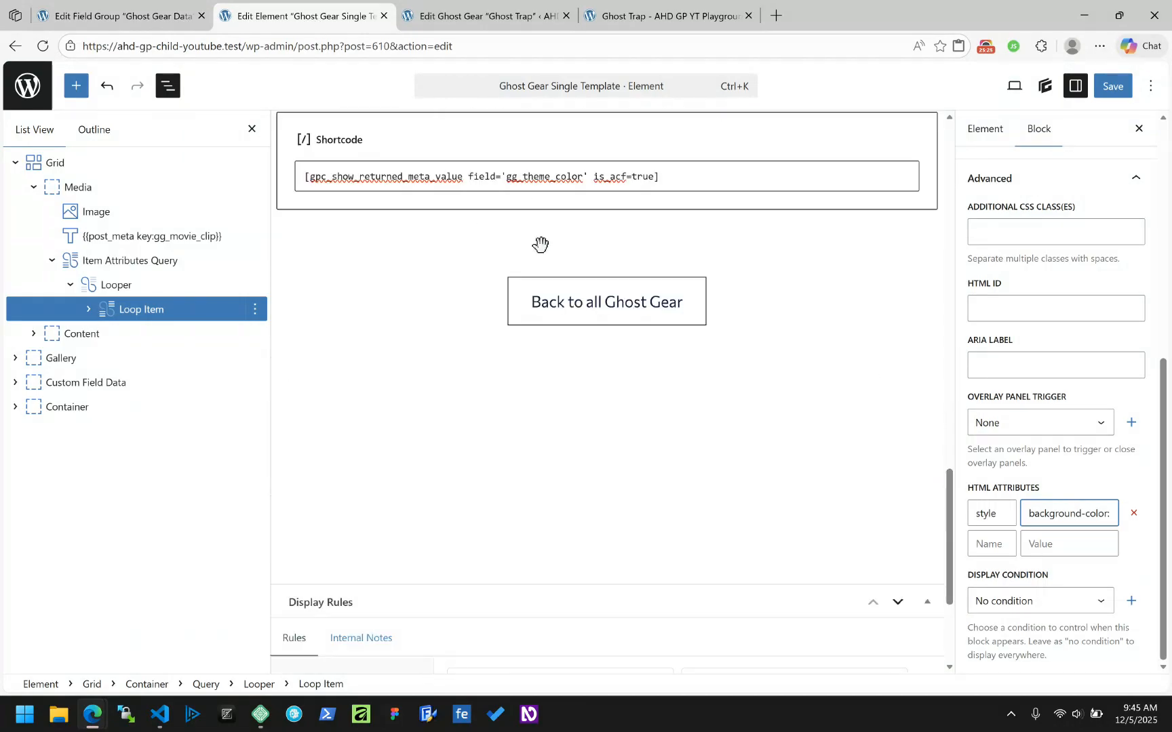
double_click(547, 174)
type("gg_date_and")
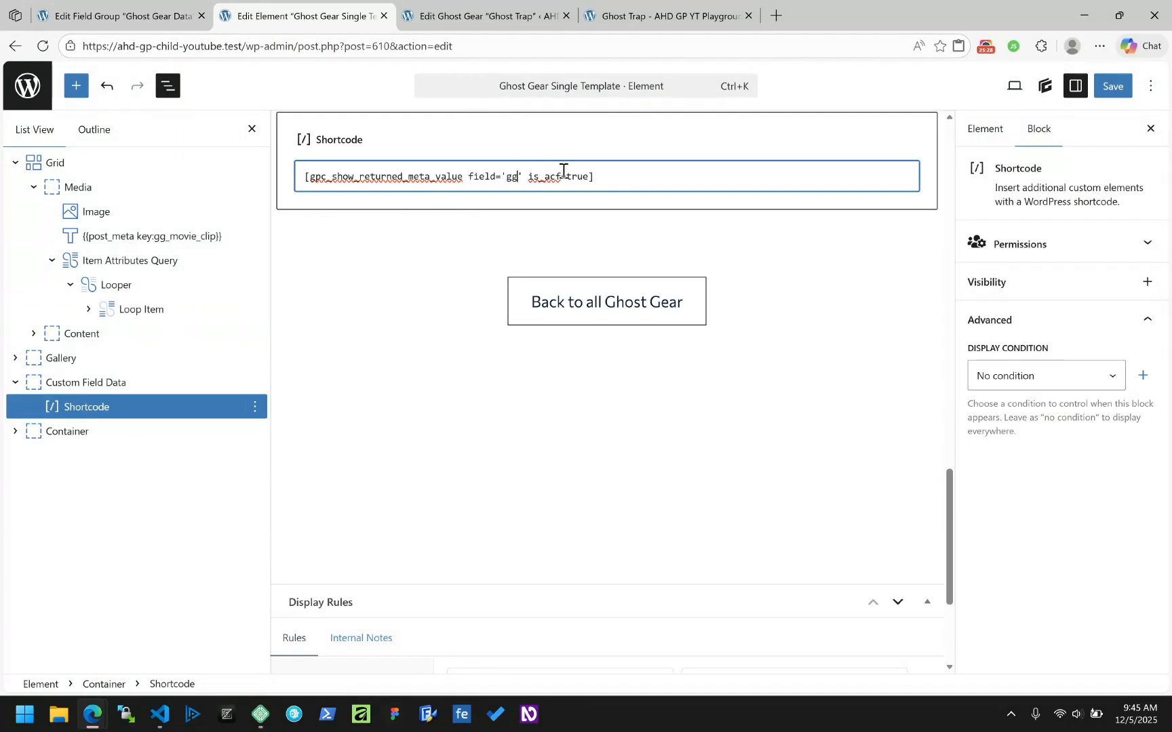
type("_time")
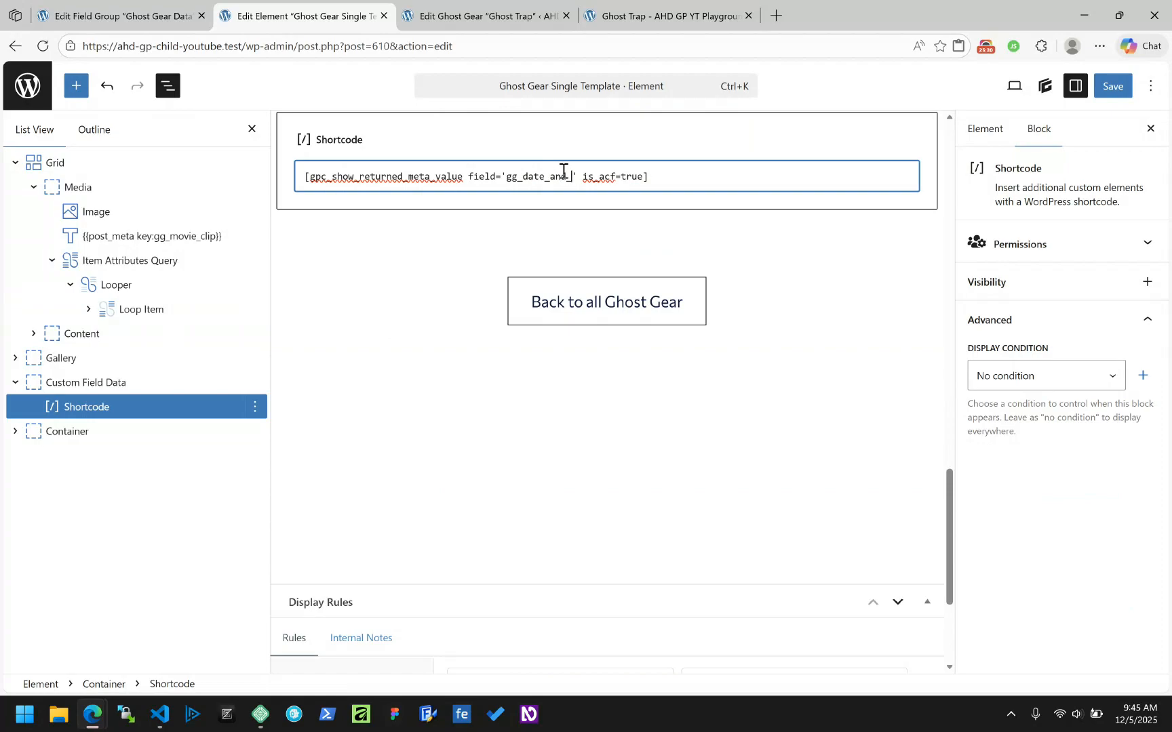
left_click(1113, 86)
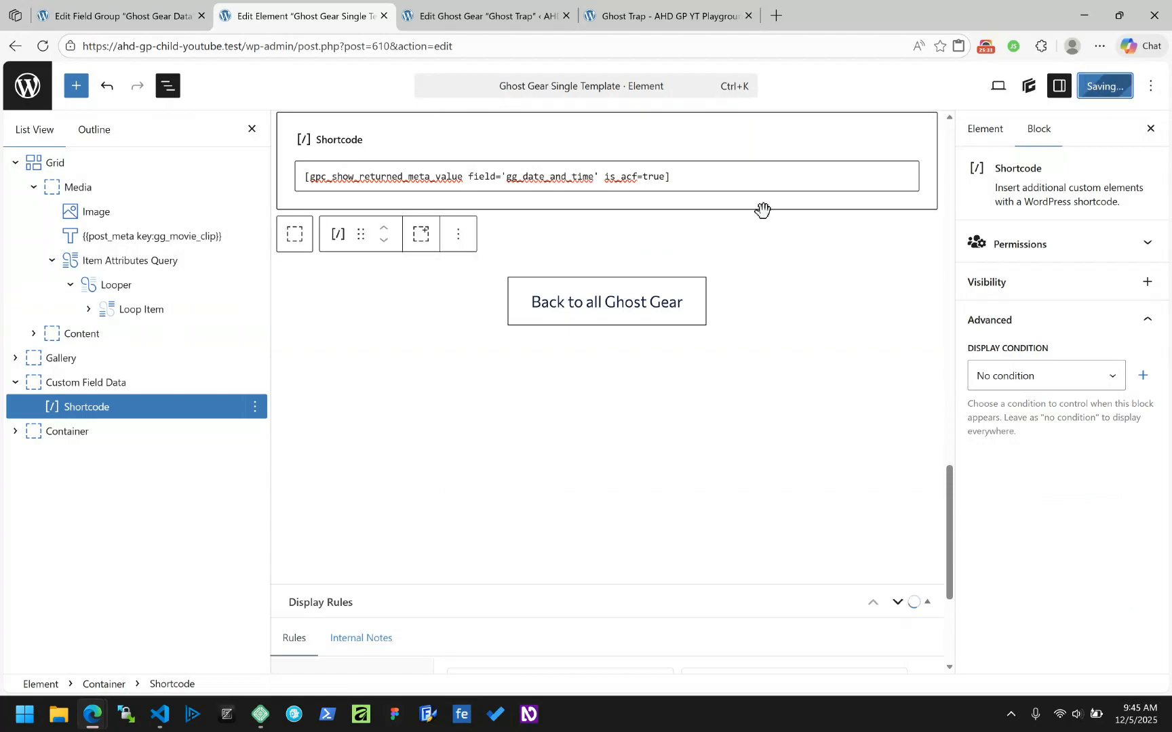
Step: Set the Ghost Trap item's Date and Time field to December 6, 2025 3:00 pm and update the post
left_click(471, 15)
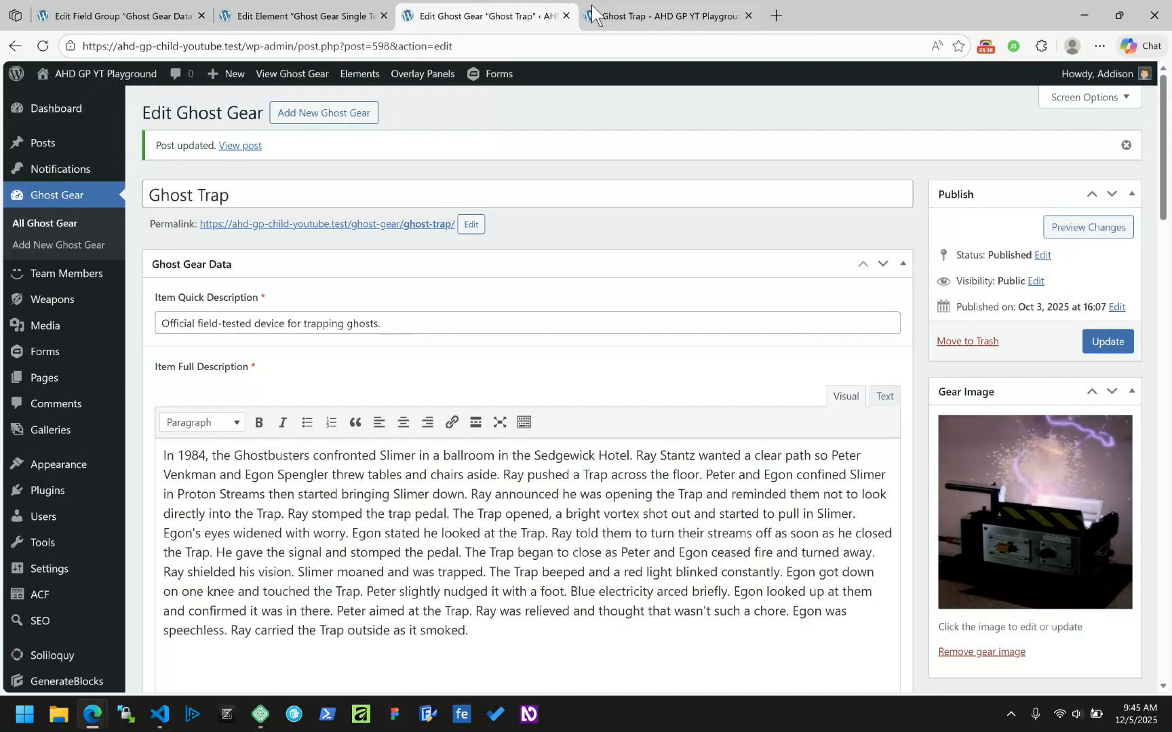
scroll(494, 190, "down", 20)
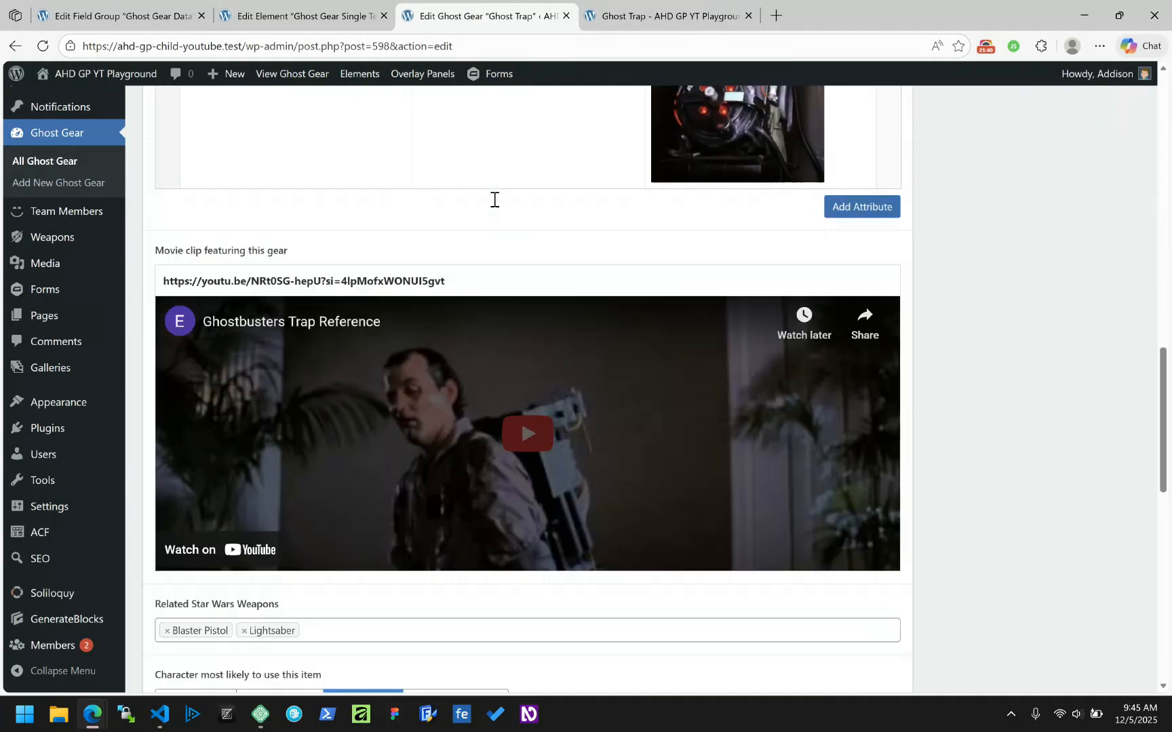
scroll(163, 105, "up", 2)
left_click(42, 46)
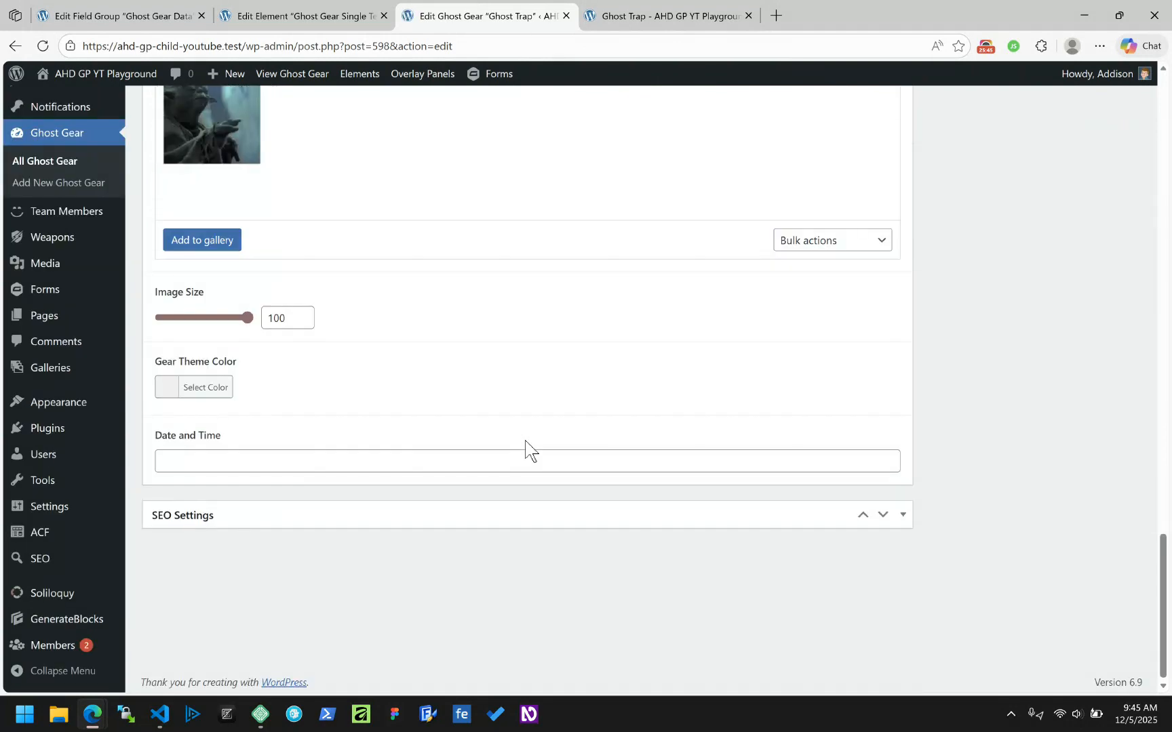
left_click(203, 454)
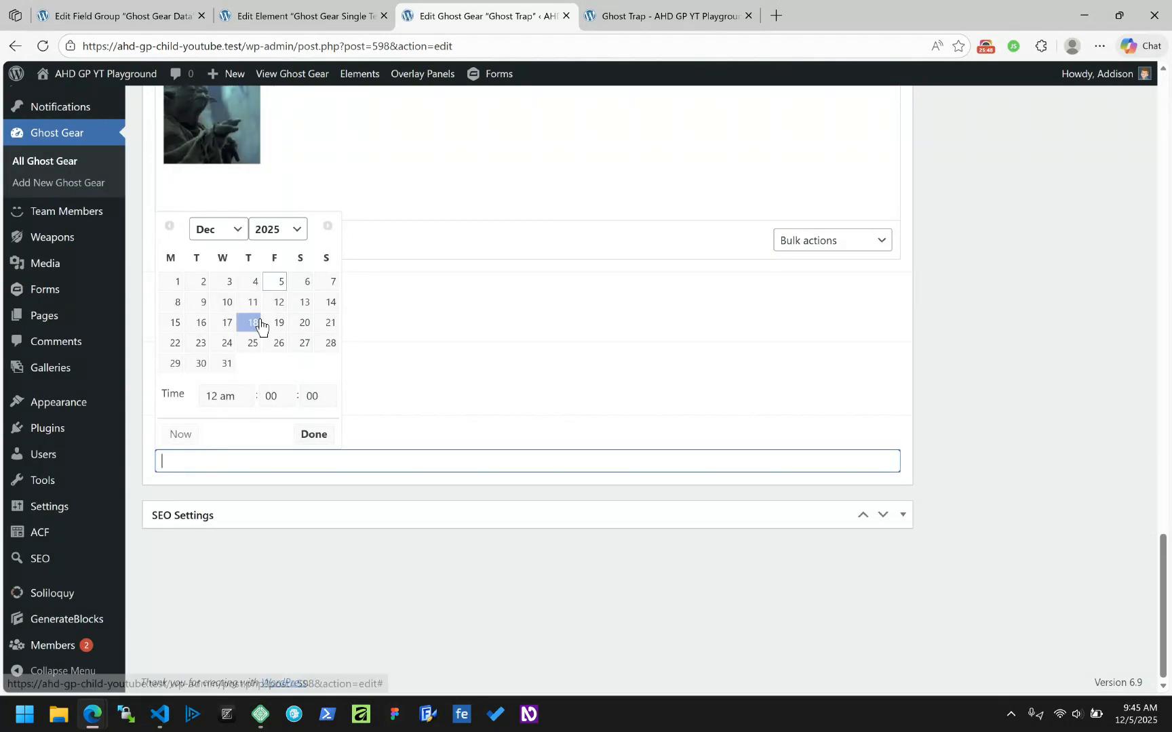
left_click(304, 289)
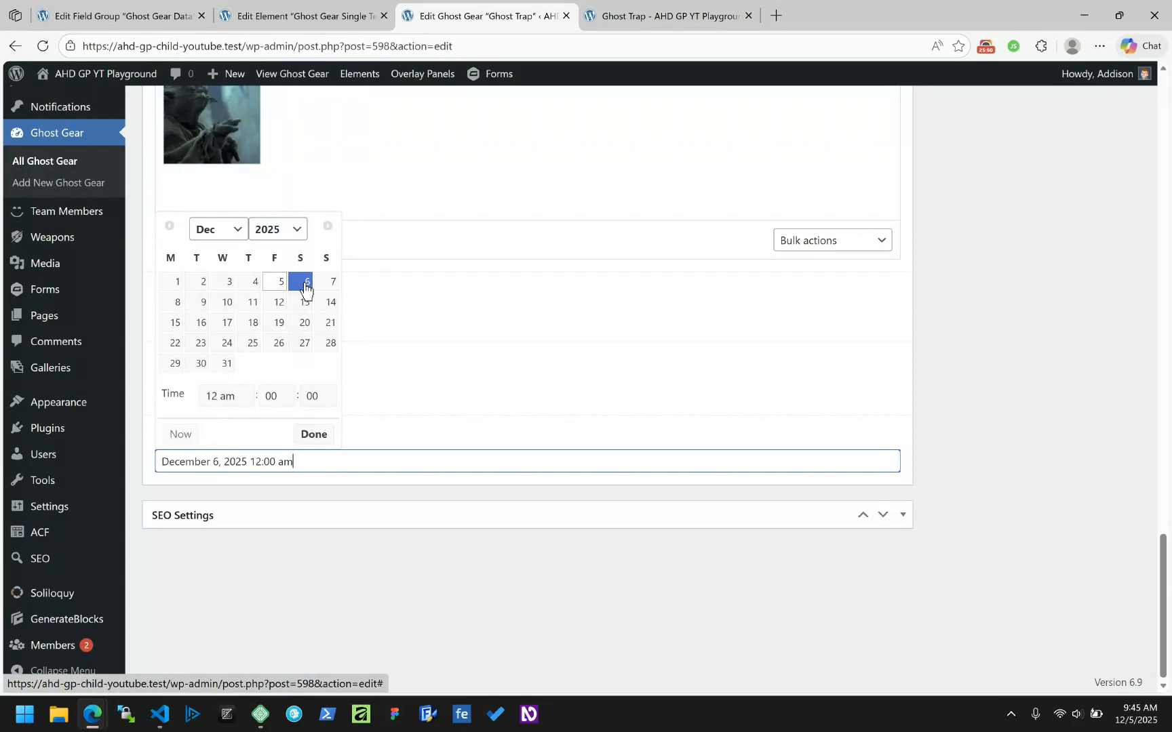
left_click(218, 399)
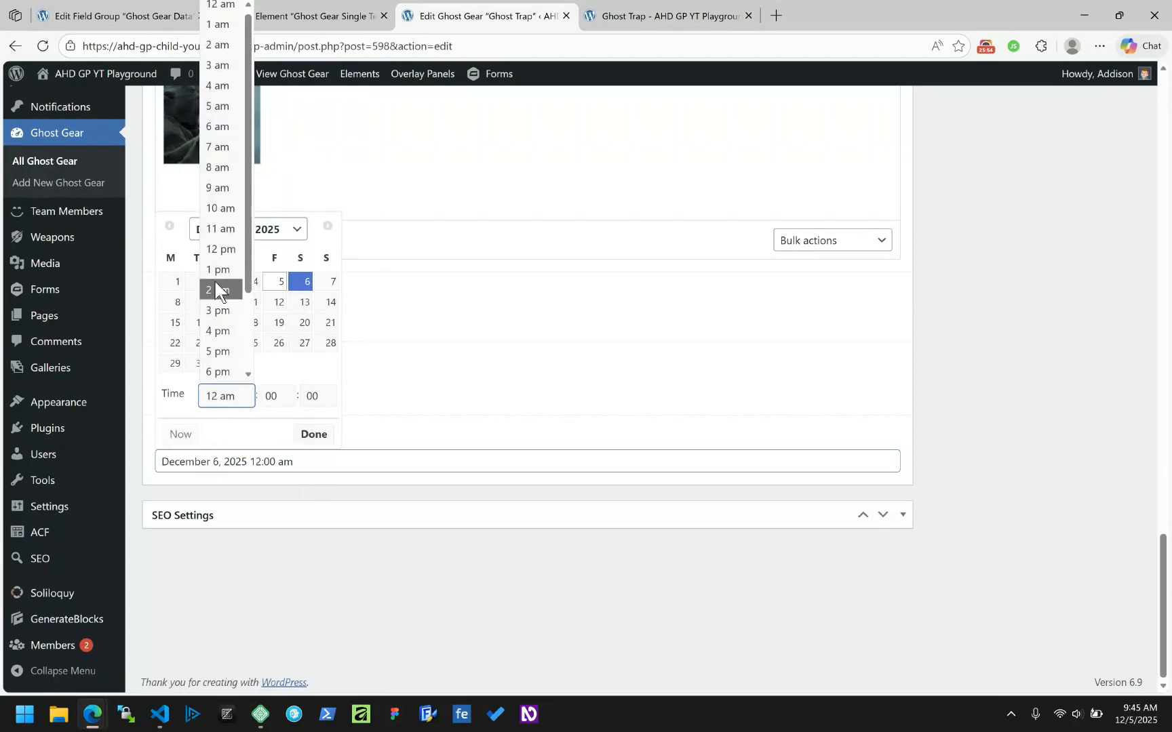
left_click(218, 316)
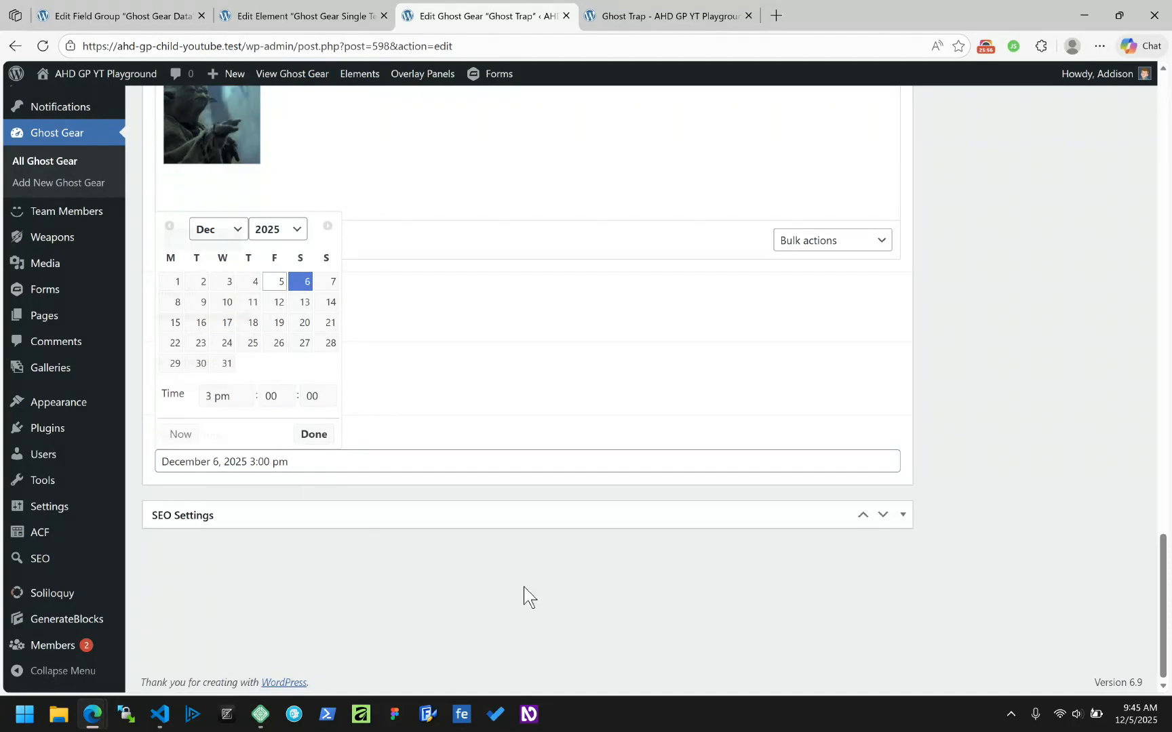
left_click(894, 372)
scroll(1017, 357, "up", 15)
scroll(1017, 357, "up", 10)
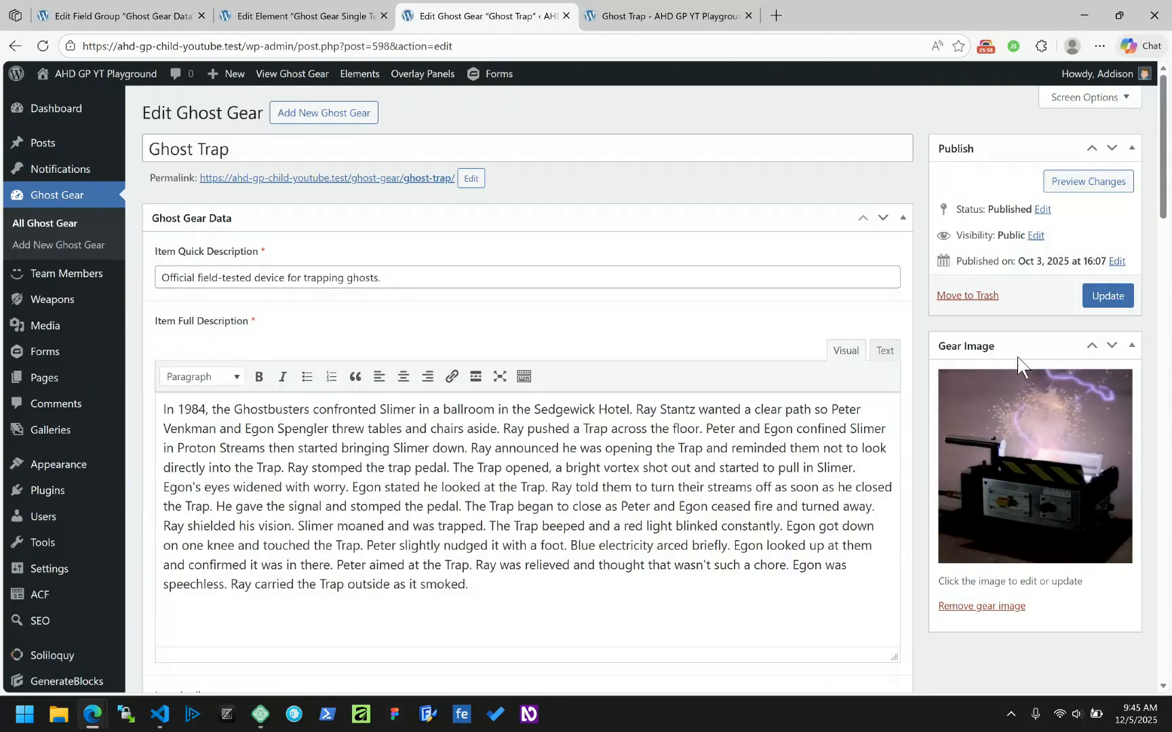
left_click(1128, 298)
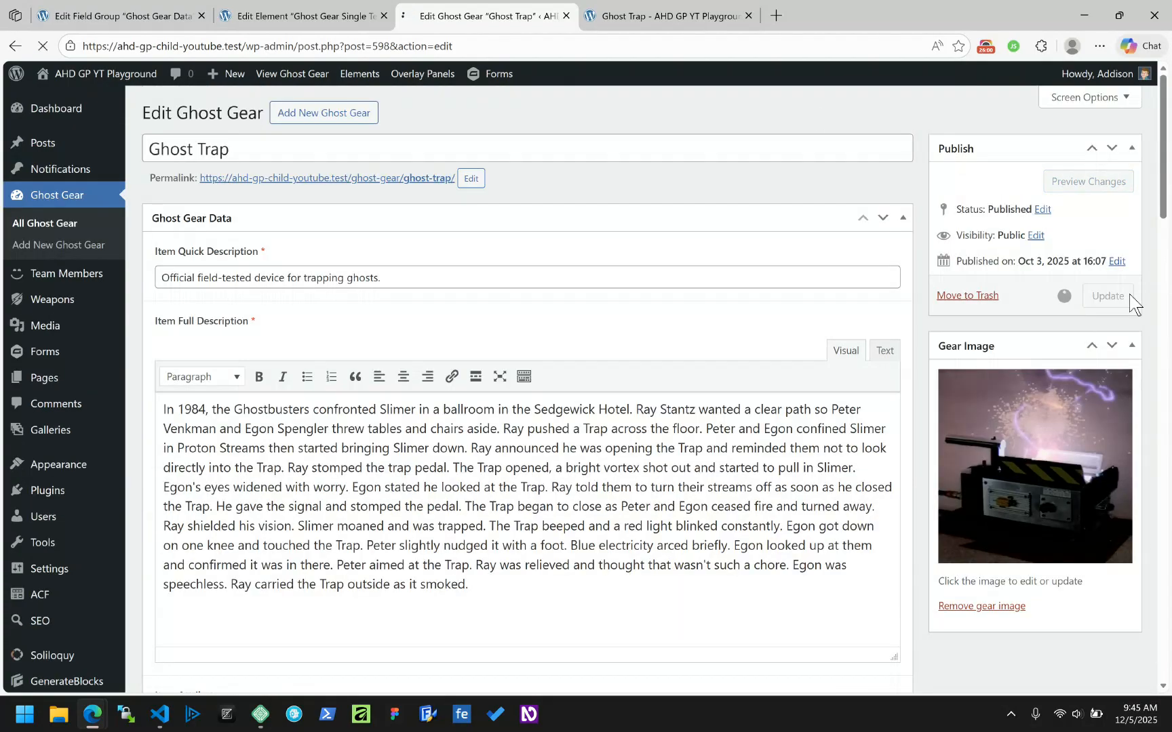
Step: Reload the Ghost Trap page on the site and check the date and time output below the gallery
left_click(673, 10)
left_click(42, 45)
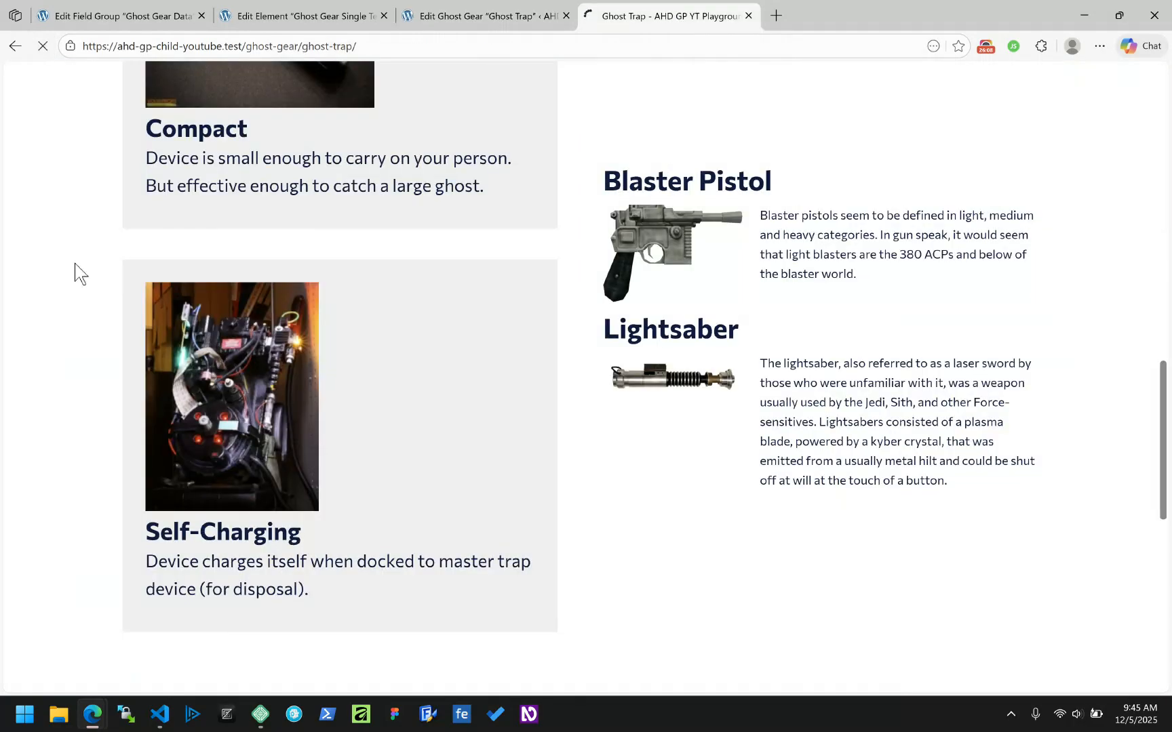
scroll(76, 268, "down", 10)
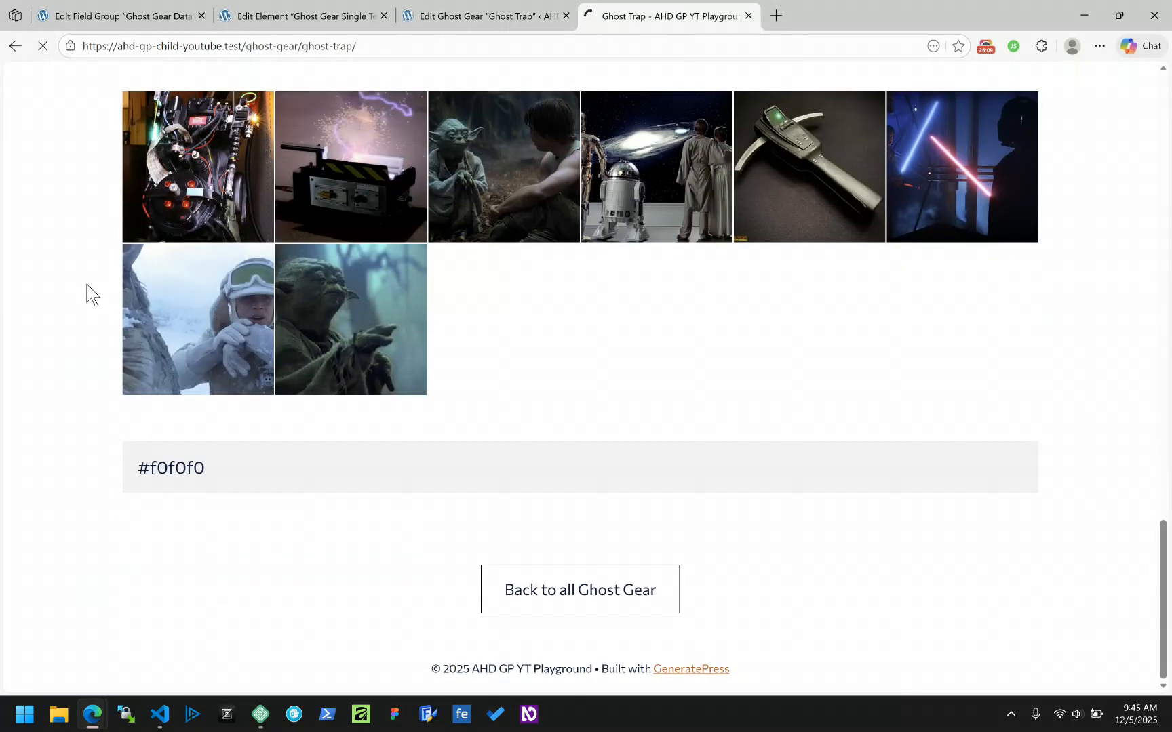
left_click_drag(369, 477, 136, 468)
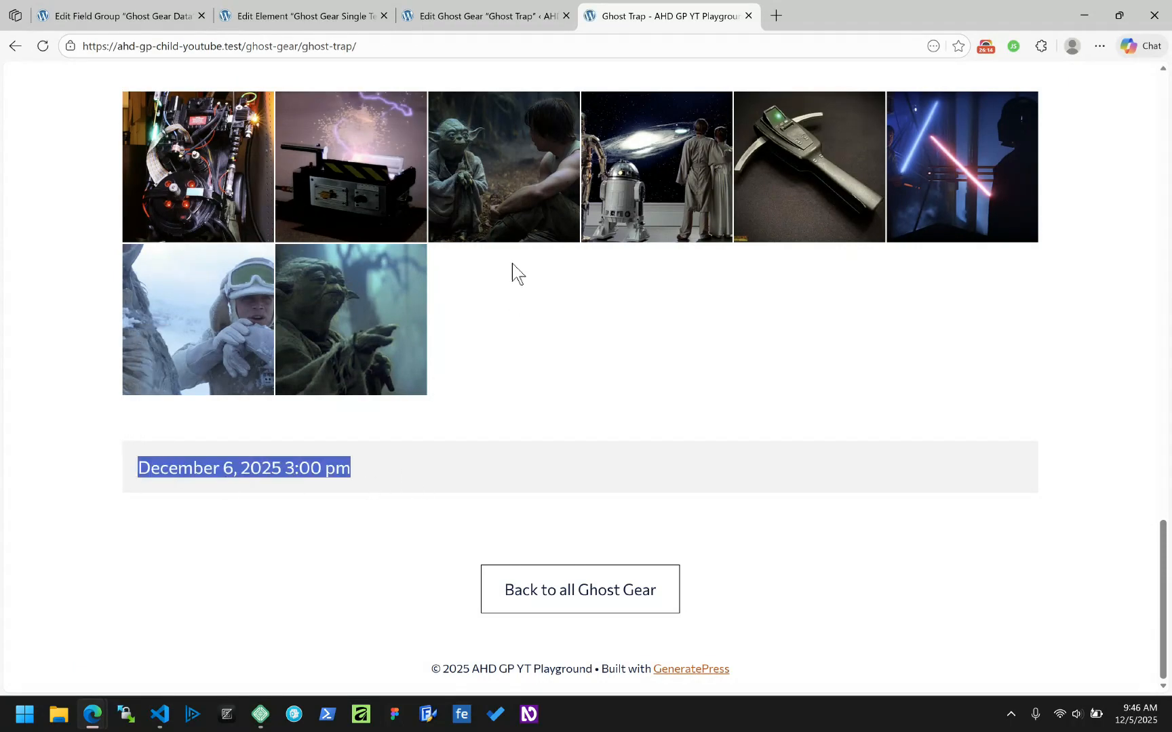
Step: Review the Date and Time field's display and return formats in the Ghost Gear Data field group
left_click(473, 13)
left_click(294, 7)
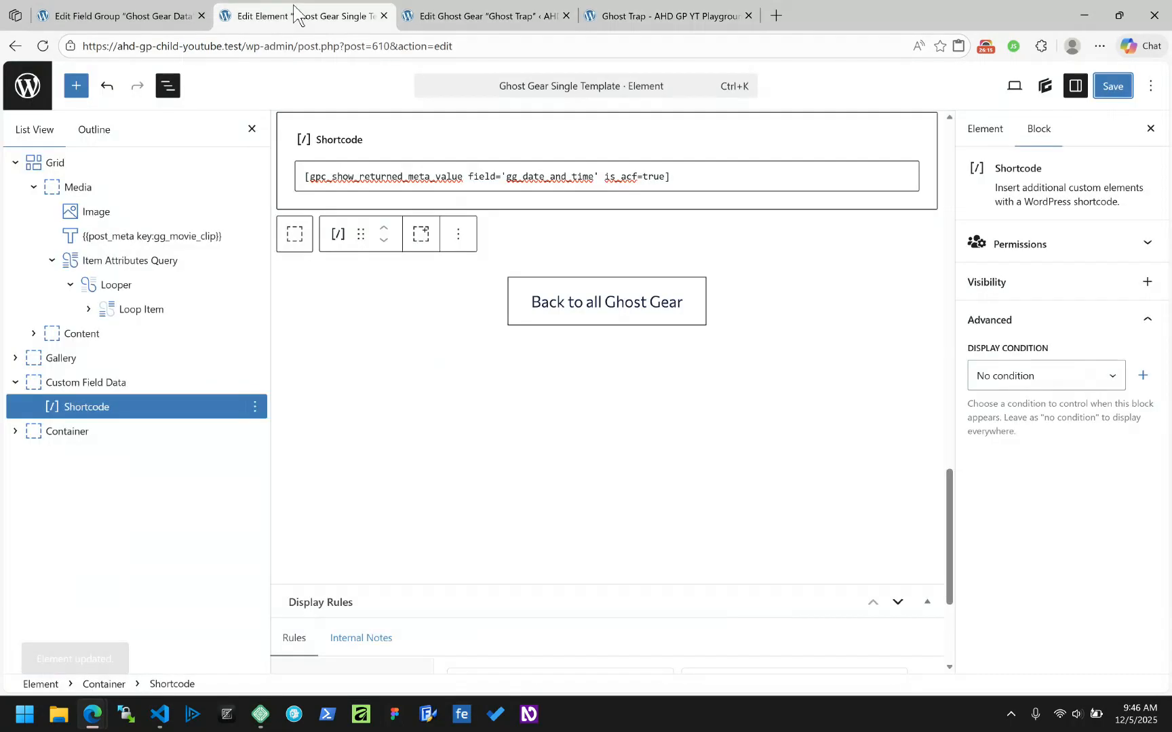
left_click(115, 15)
scroll(376, 422, "down", 10)
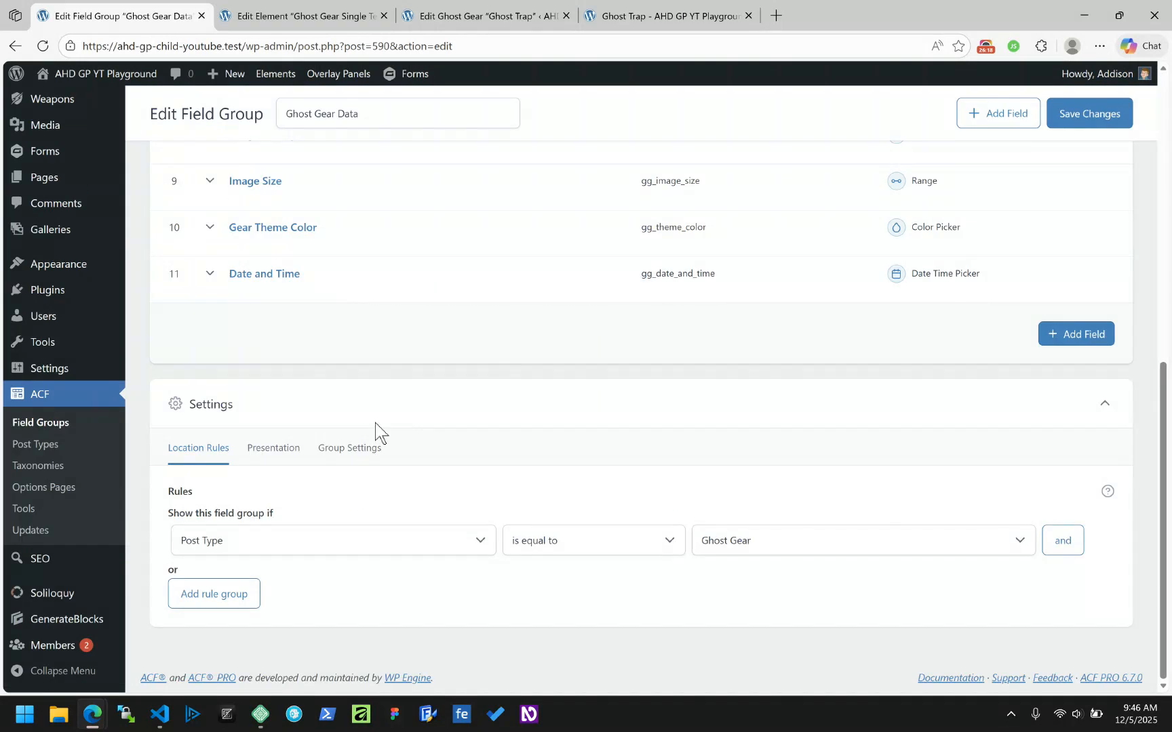
left_click(280, 281)
scroll(445, 301, "down", 10)
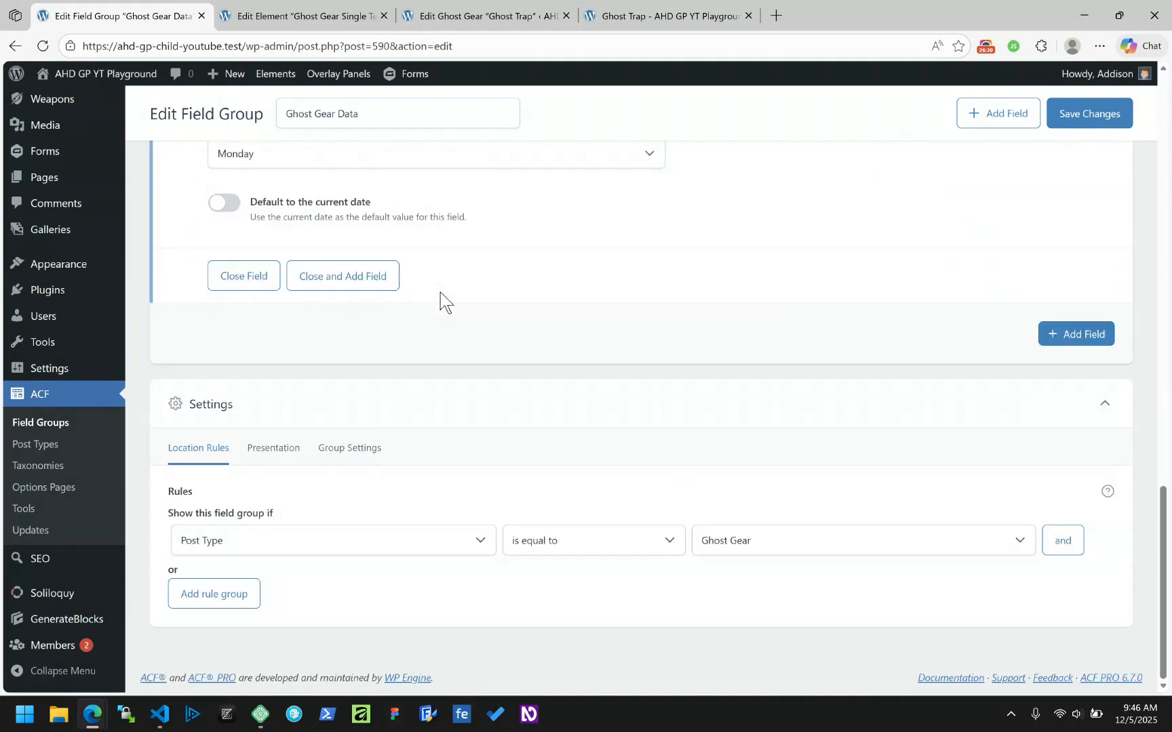
scroll(550, 306, "up", 5)
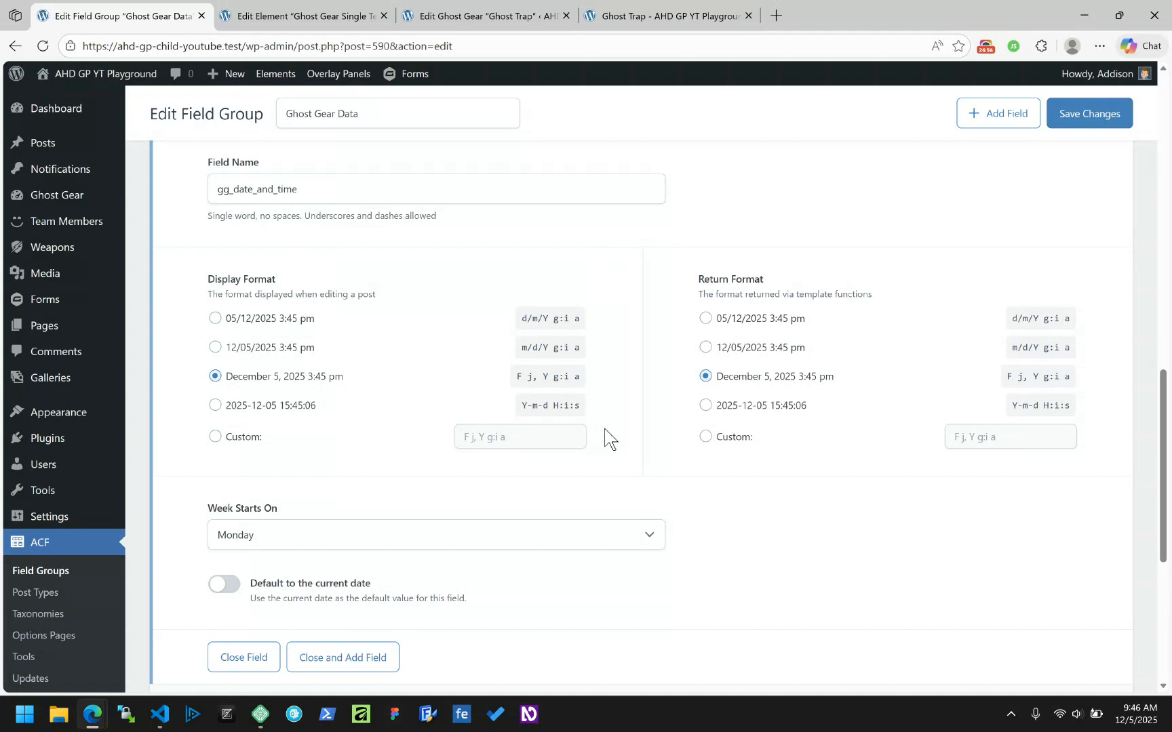
Step: Add a Text block before the Shortcode inside the Custom Field Data container of the Ghost Gear Single Template
left_click(307, 17)
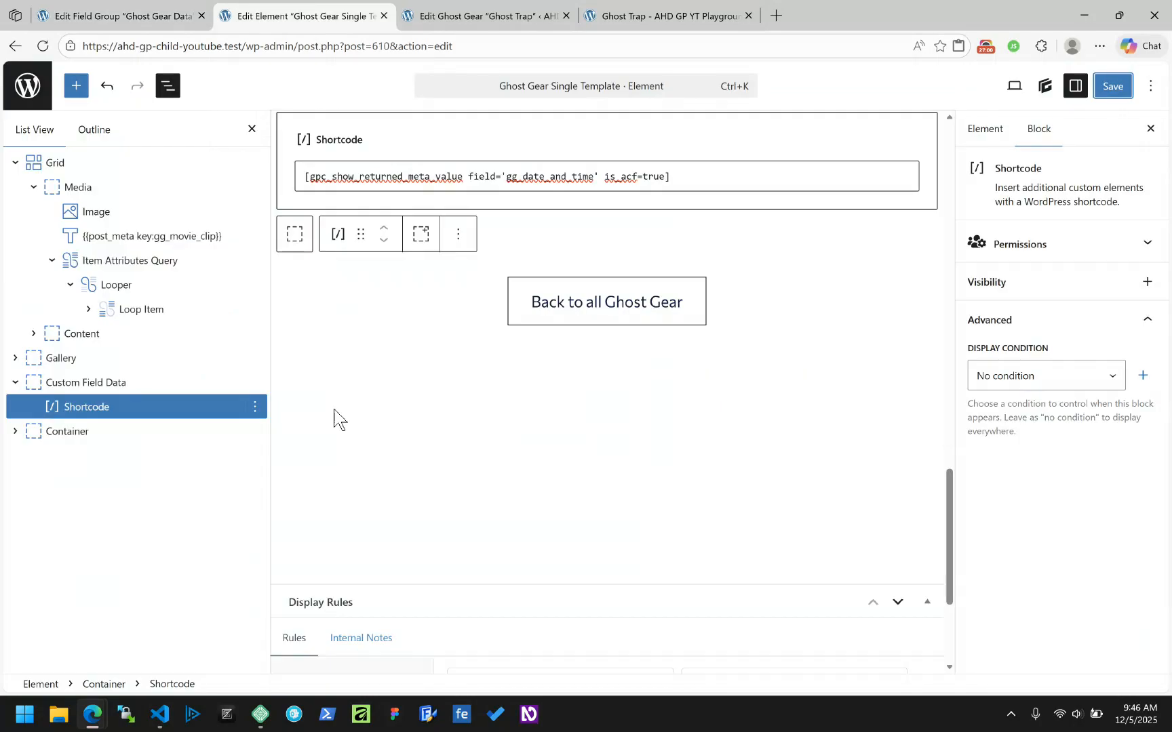
scroll(334, 419, "up", 5)
scroll(332, 407, "up", 5)
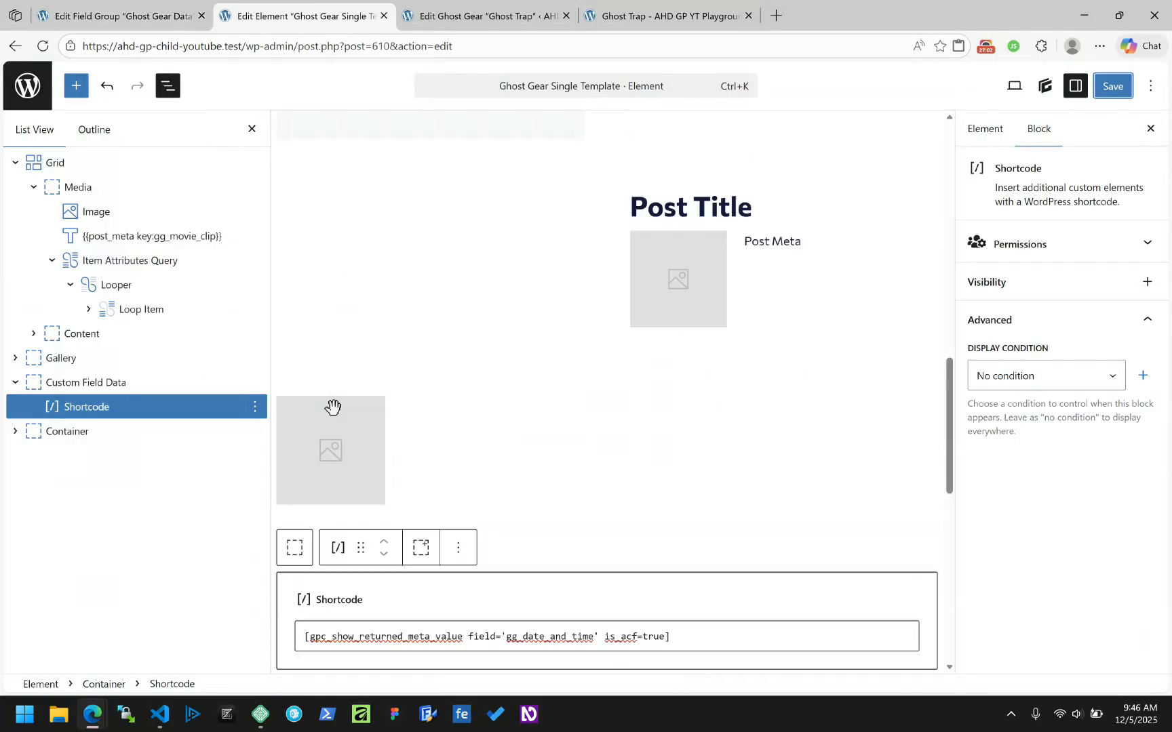
scroll(331, 405, "down", 5)
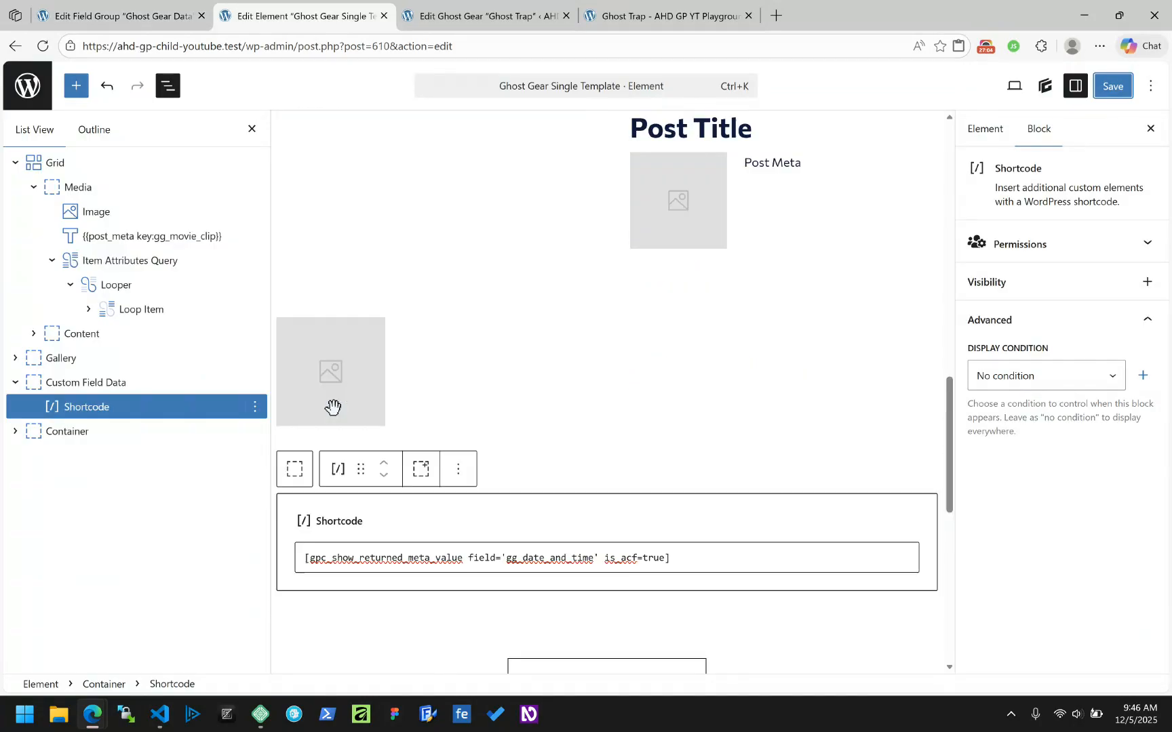
left_click(63, 427)
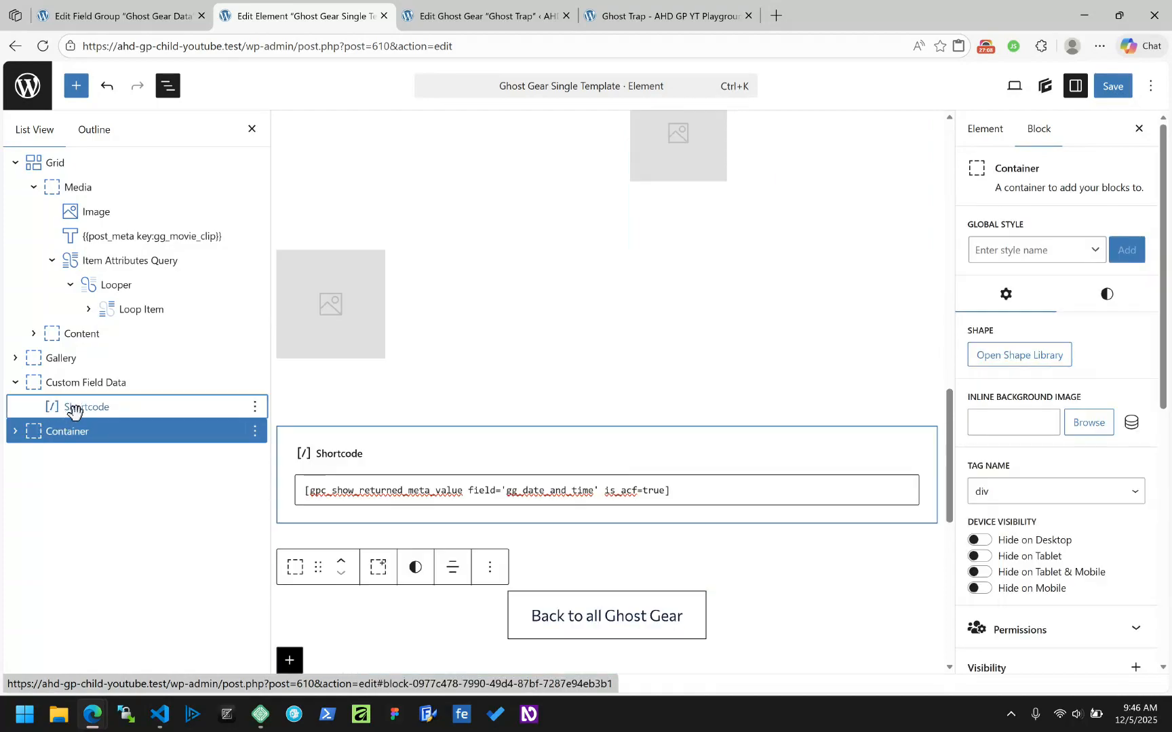
left_click(73, 409)
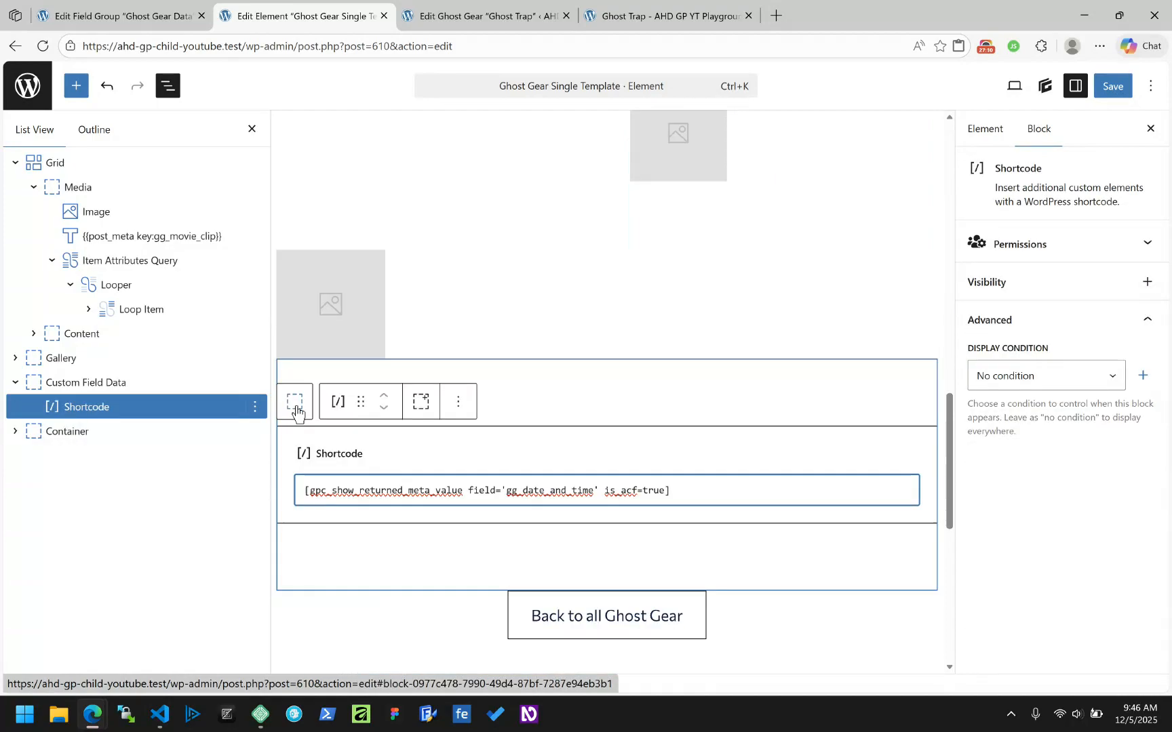
left_click(258, 409)
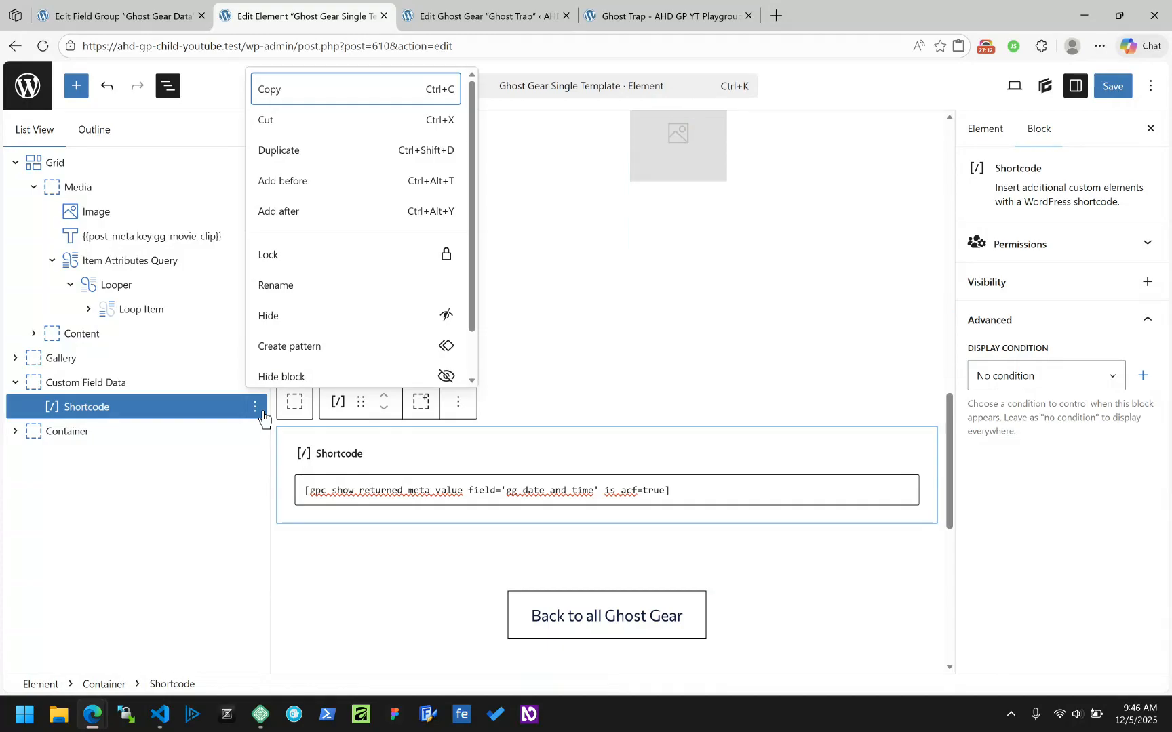
left_click(314, 193)
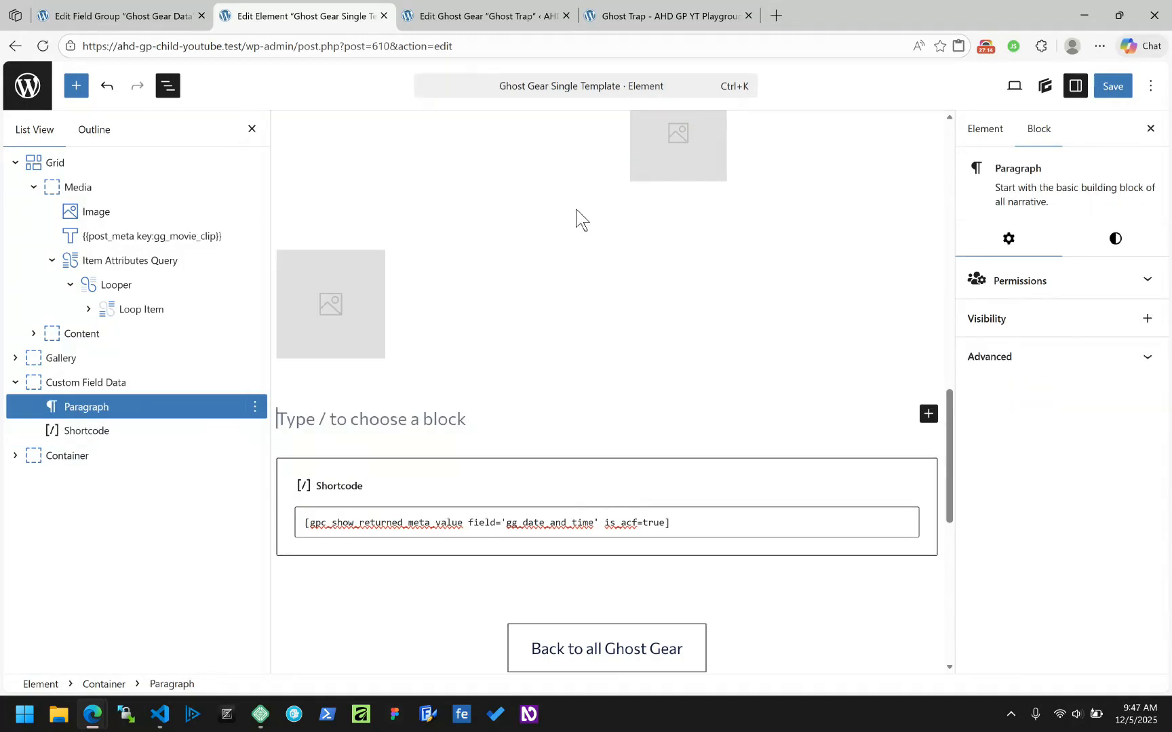
type("/te")
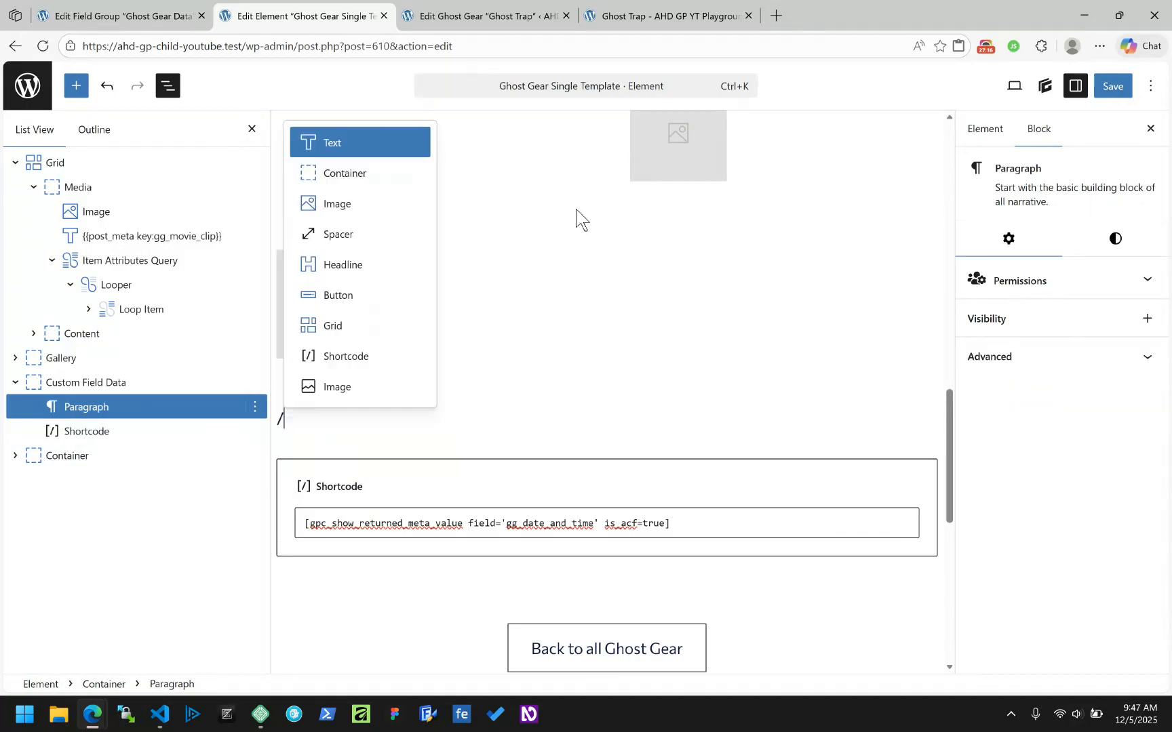
key("Down")
key("Down")
key("Down")
key("Down")
key("Down")
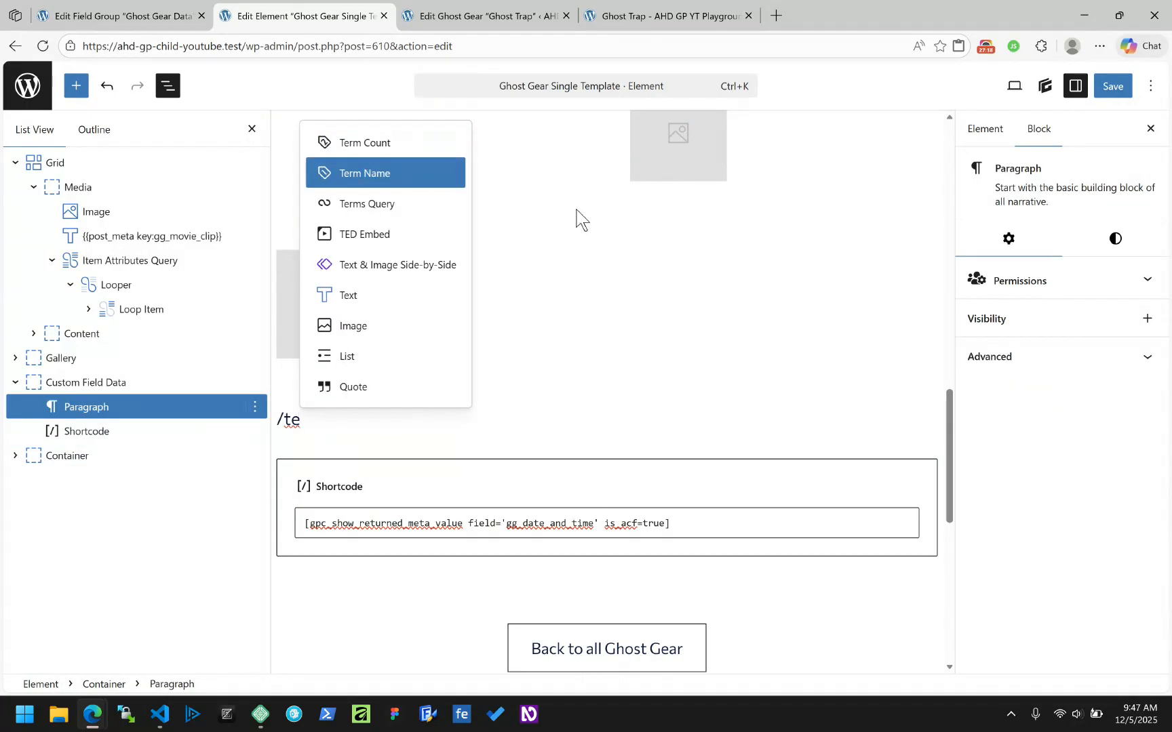
key("Return")
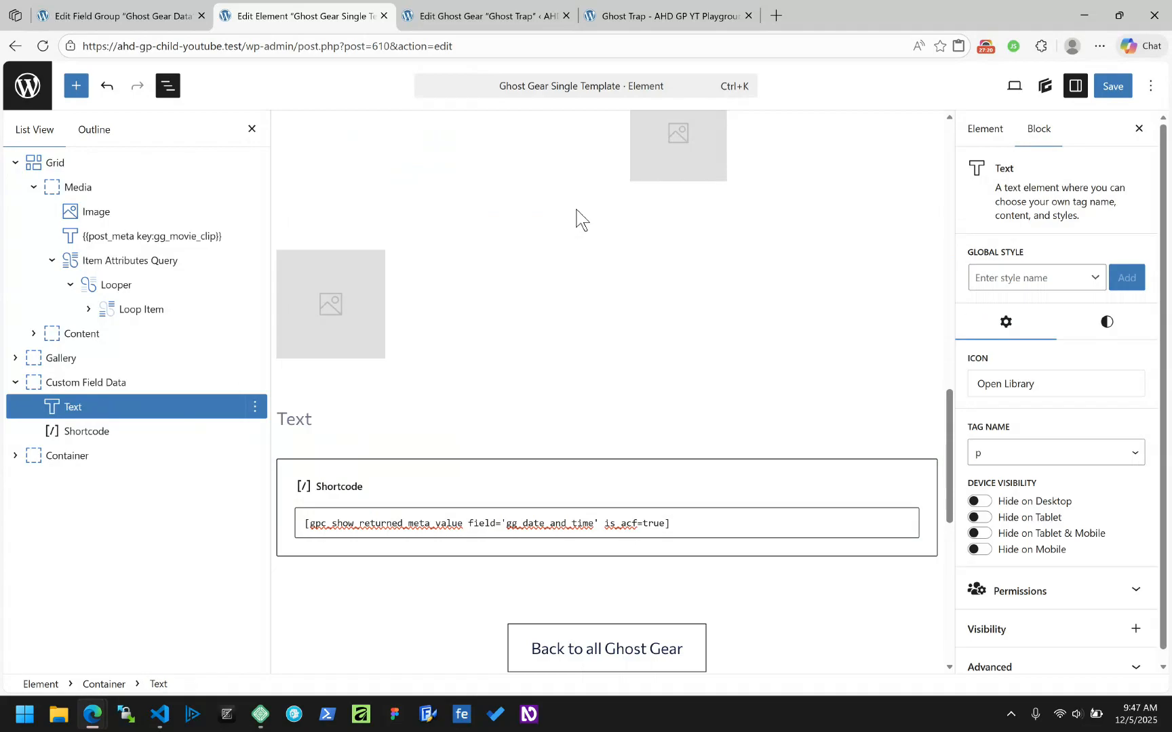
Step: Insert a Post Date dynamic tag for the current post into the new Text block
left_click(500, 381)
left_click(520, 253)
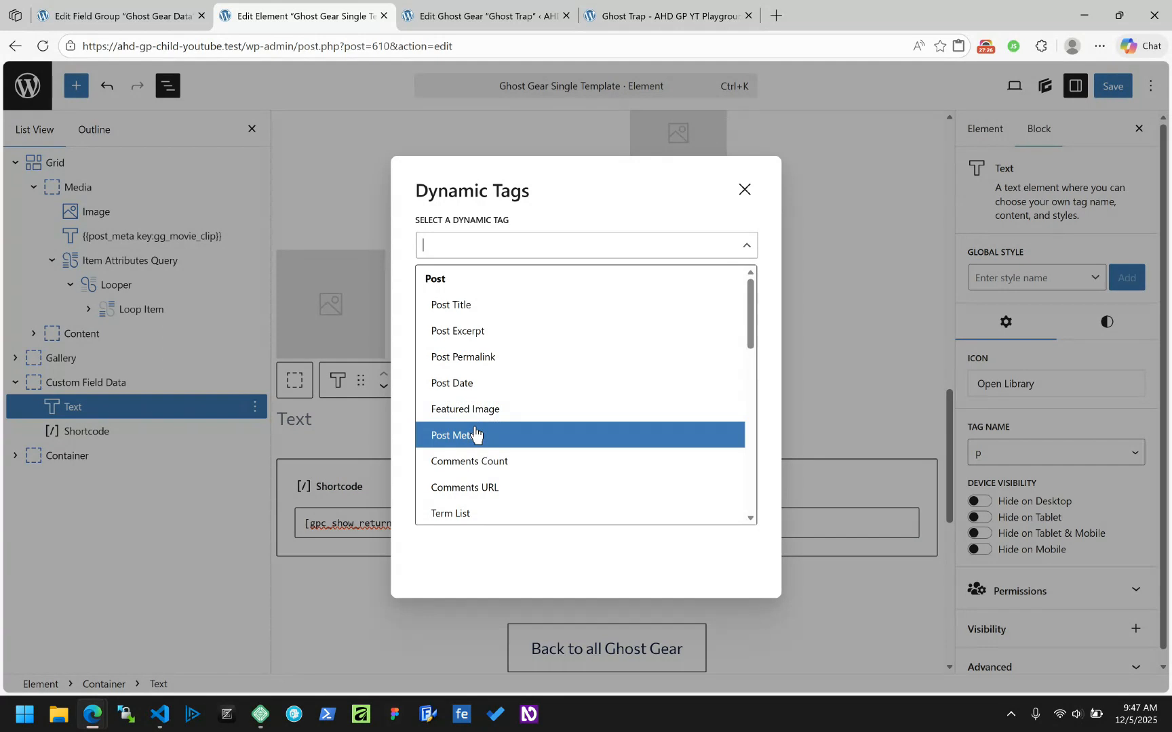
left_click(510, 435)
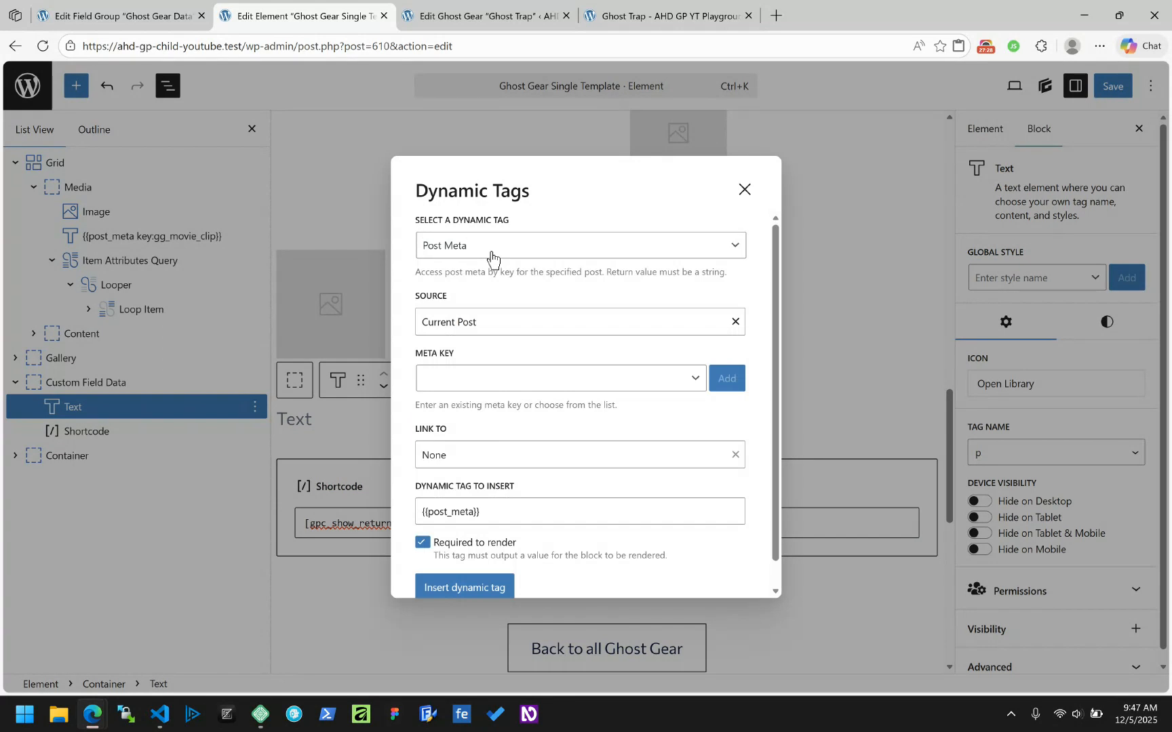
left_click(492, 259)
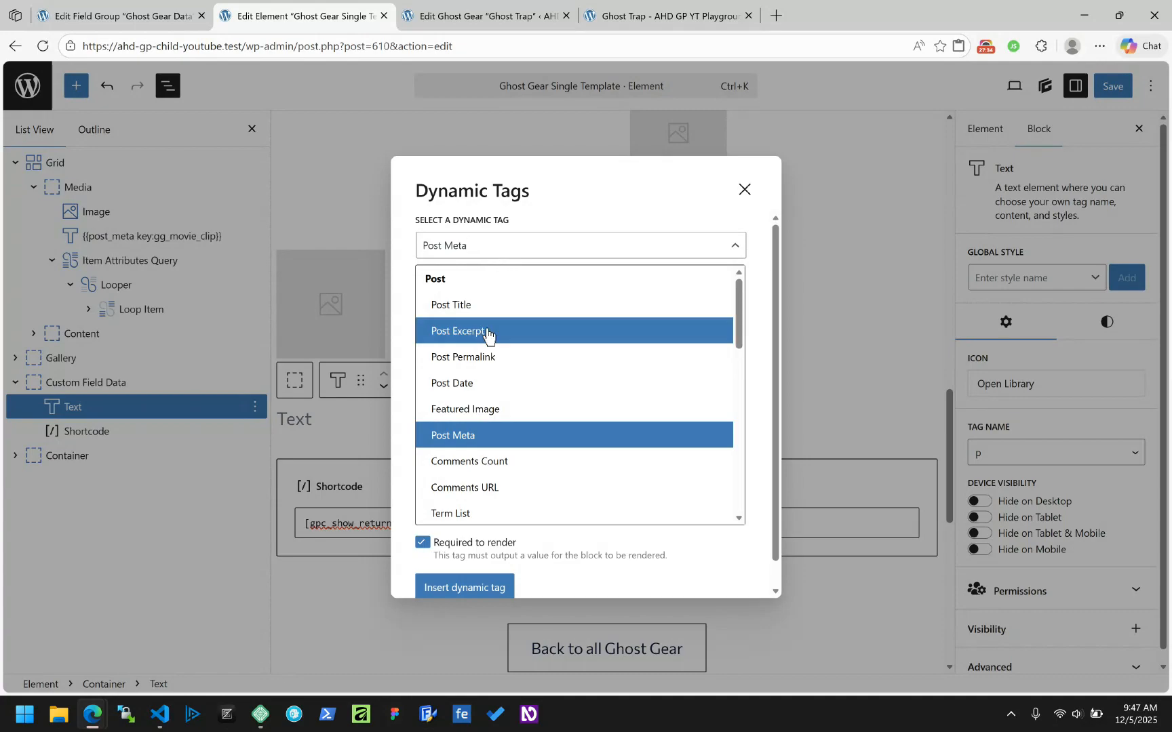
left_click(473, 385)
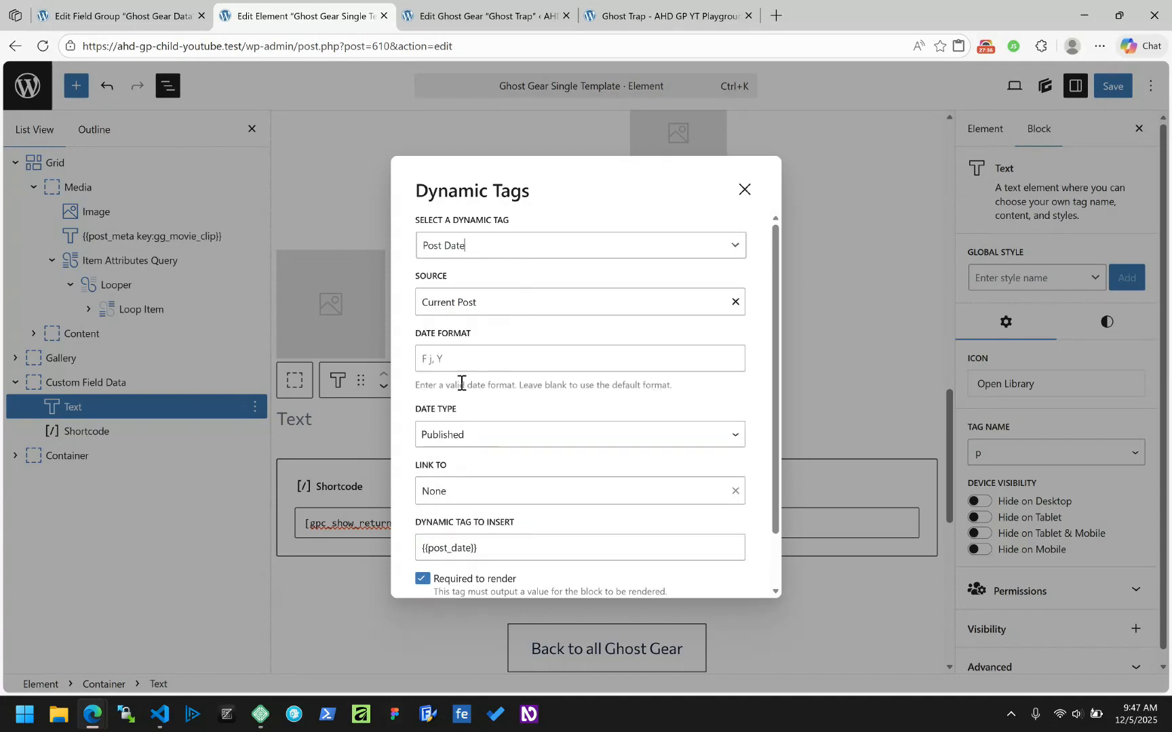
scroll(460, 385, "down", 1)
left_click(465, 561)
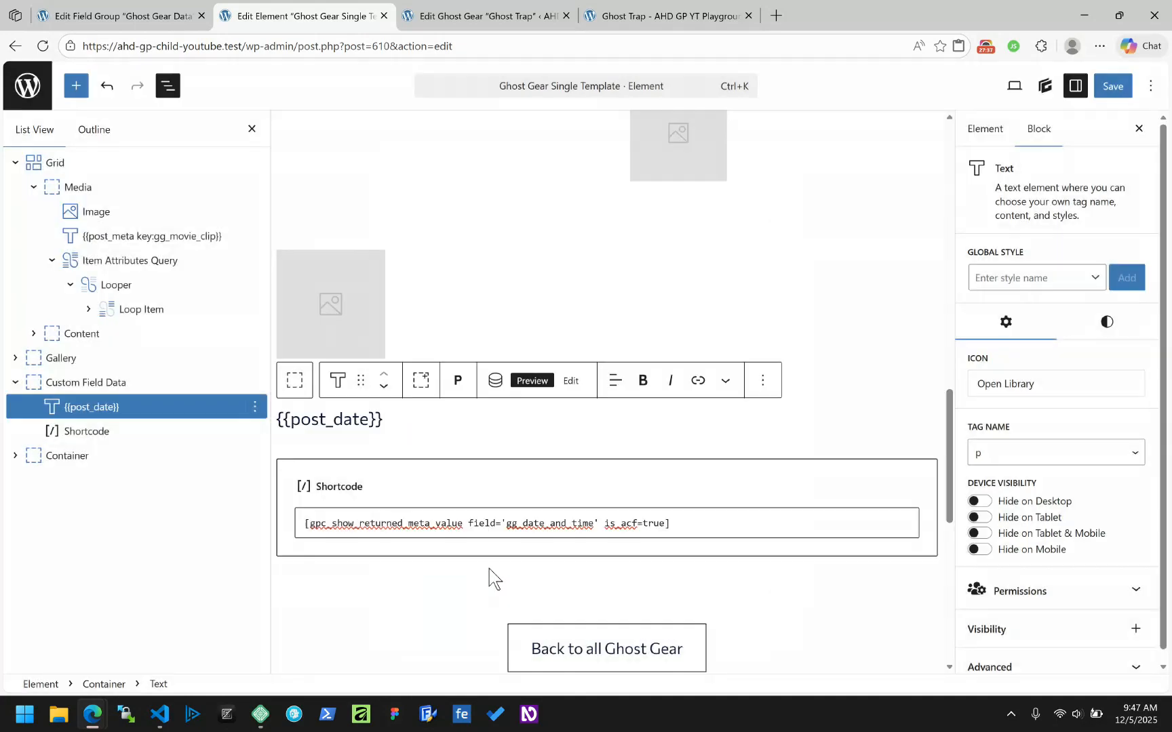
Step: Try the date format F j, Y on the Text block's post_date tag and inspect its dateFormat option
left_click(496, 382)
left_click(459, 256)
left_click(478, 358)
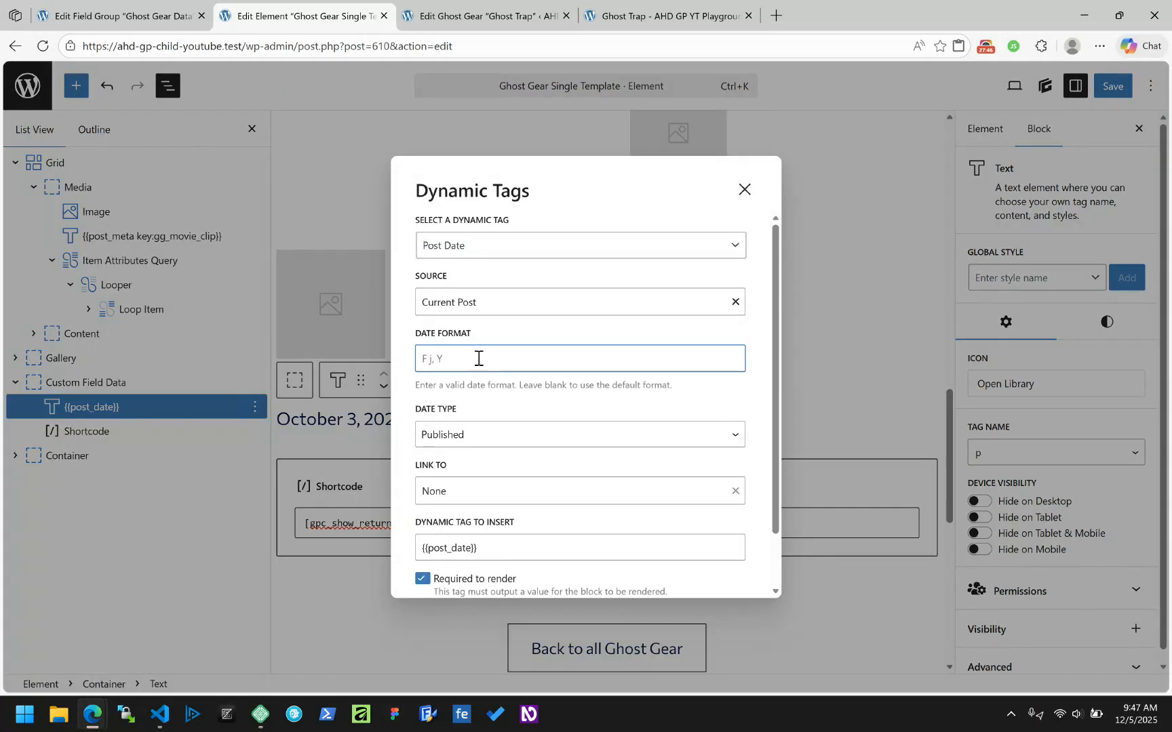
type("F j, Y")
double_click(506, 548)
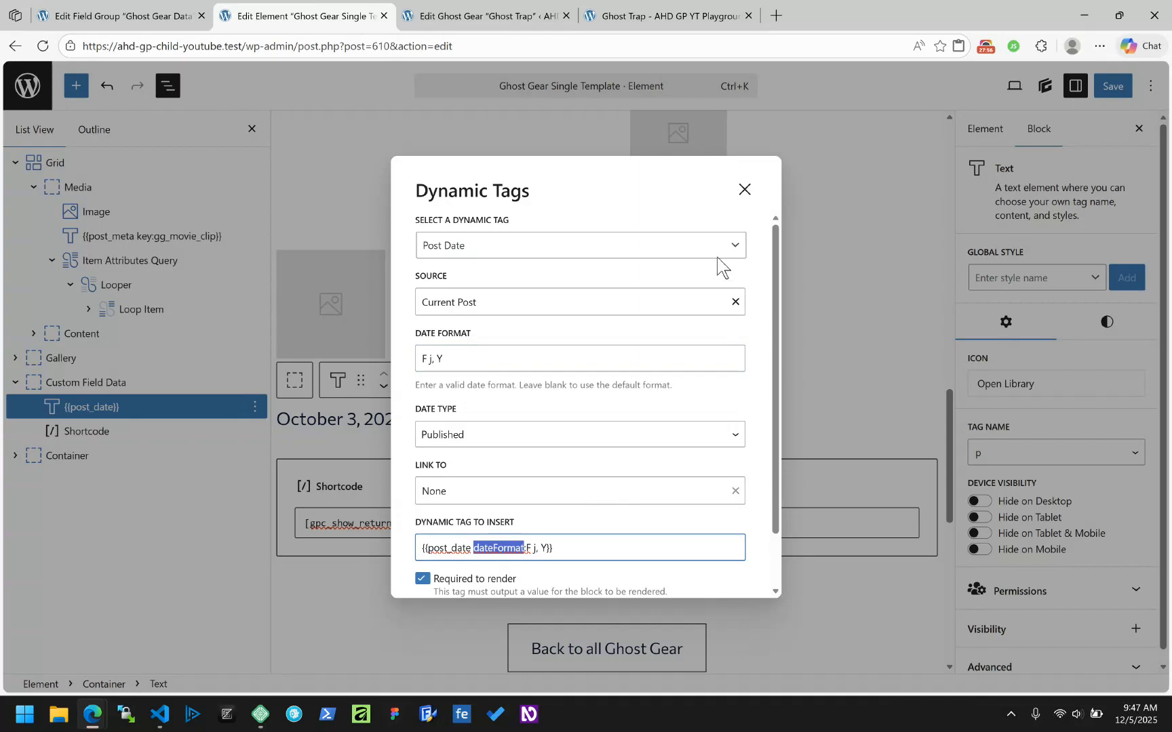
left_click(744, 189)
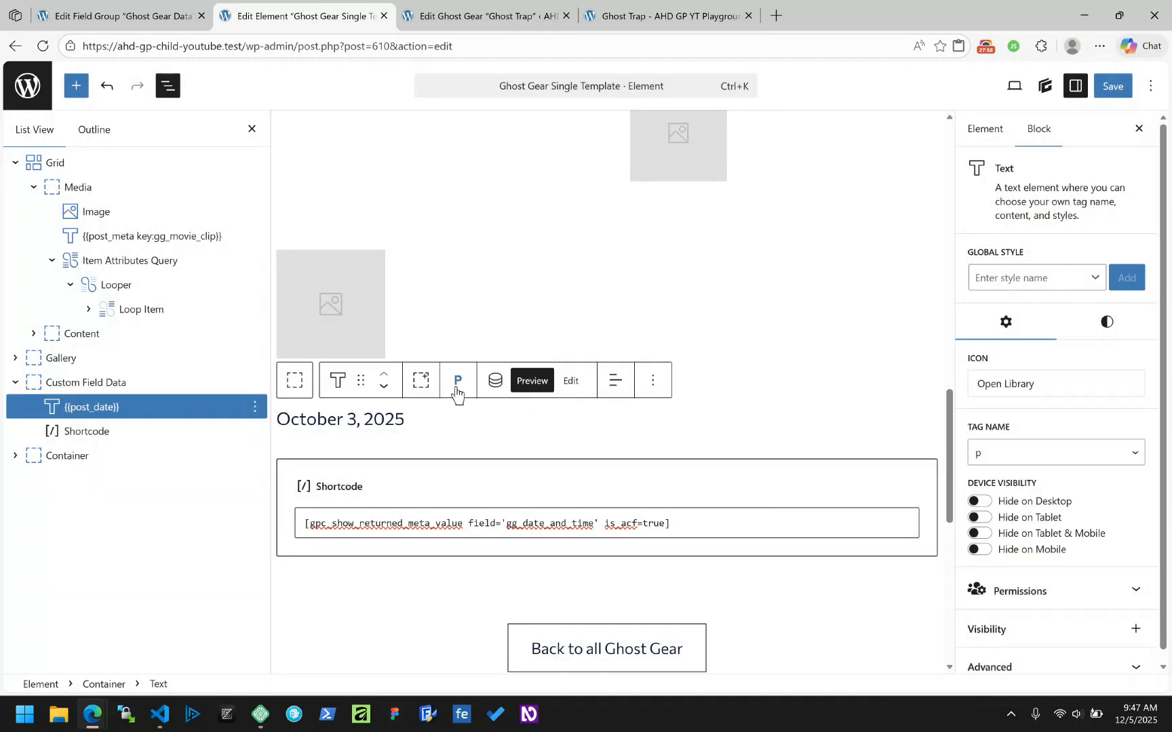
Step: Change the Text block's Post Date dynamic tag to Post Meta for the current post and enter the meta key gg_date_and_time
left_click(495, 382)
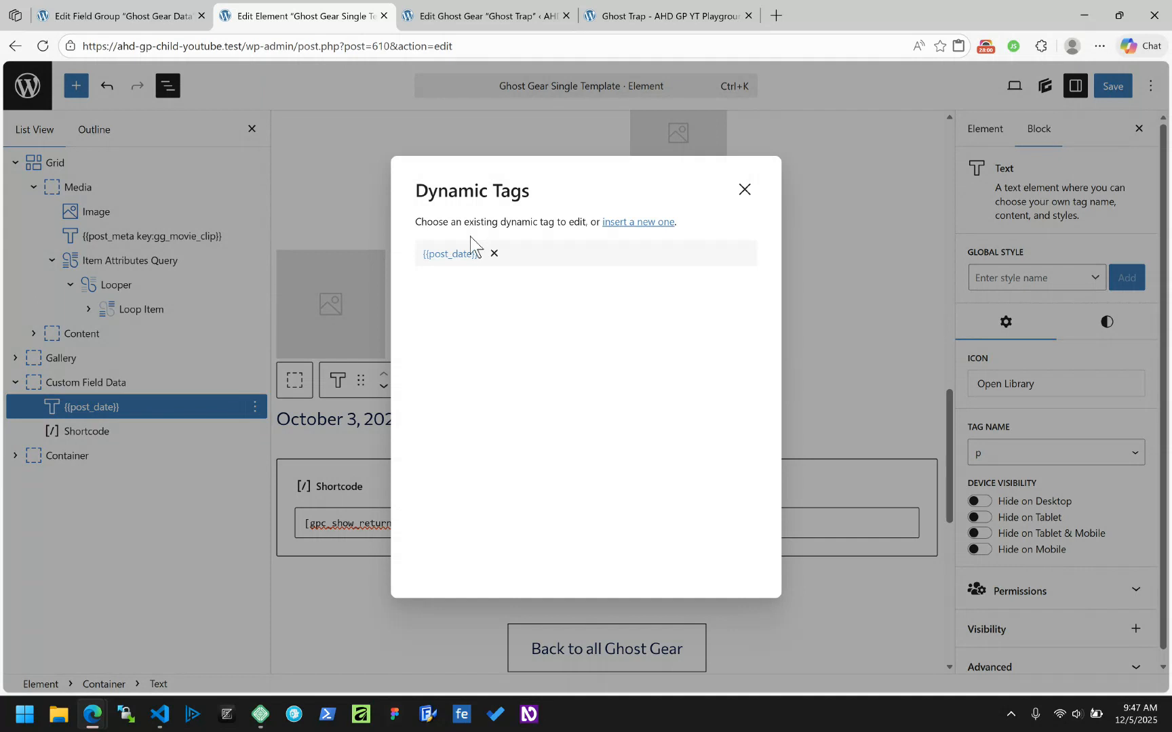
left_click(453, 255)
left_click(457, 248)
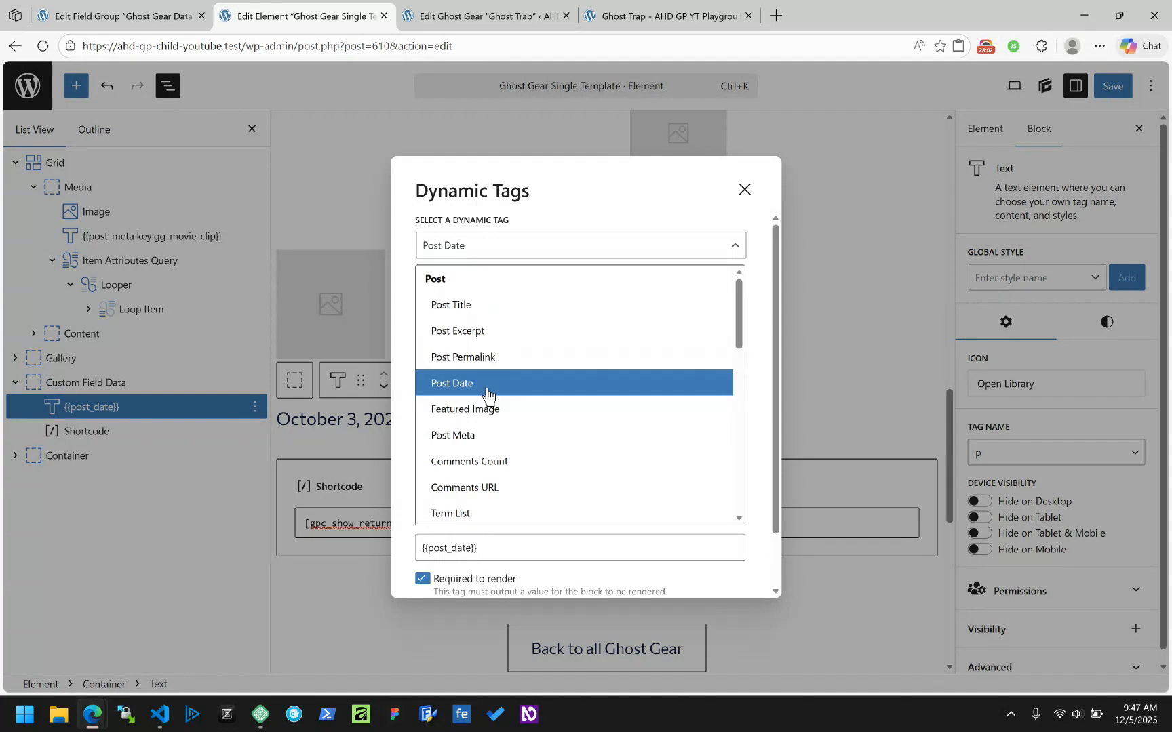
left_click(473, 435)
left_click(459, 383)
type("gg_date_and_time")
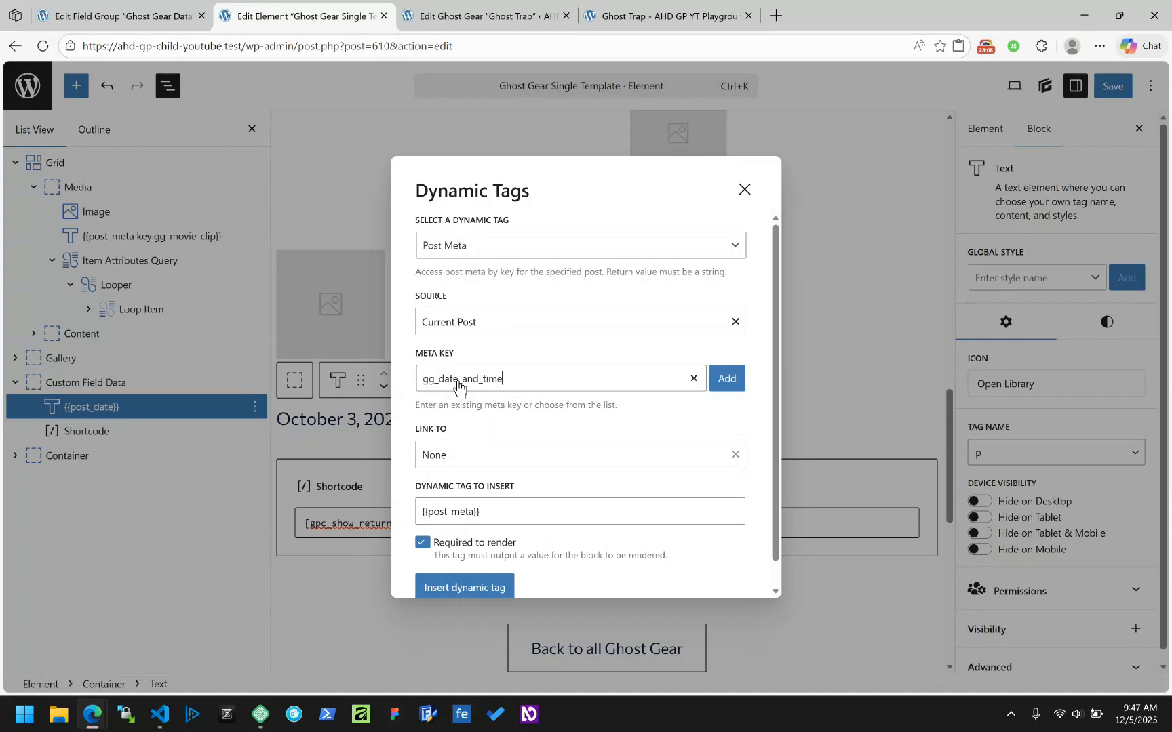
Step: Add dateFormat:F j, Y to the post_meta tag, insert it into the Text block and save the template
left_click(475, 513)
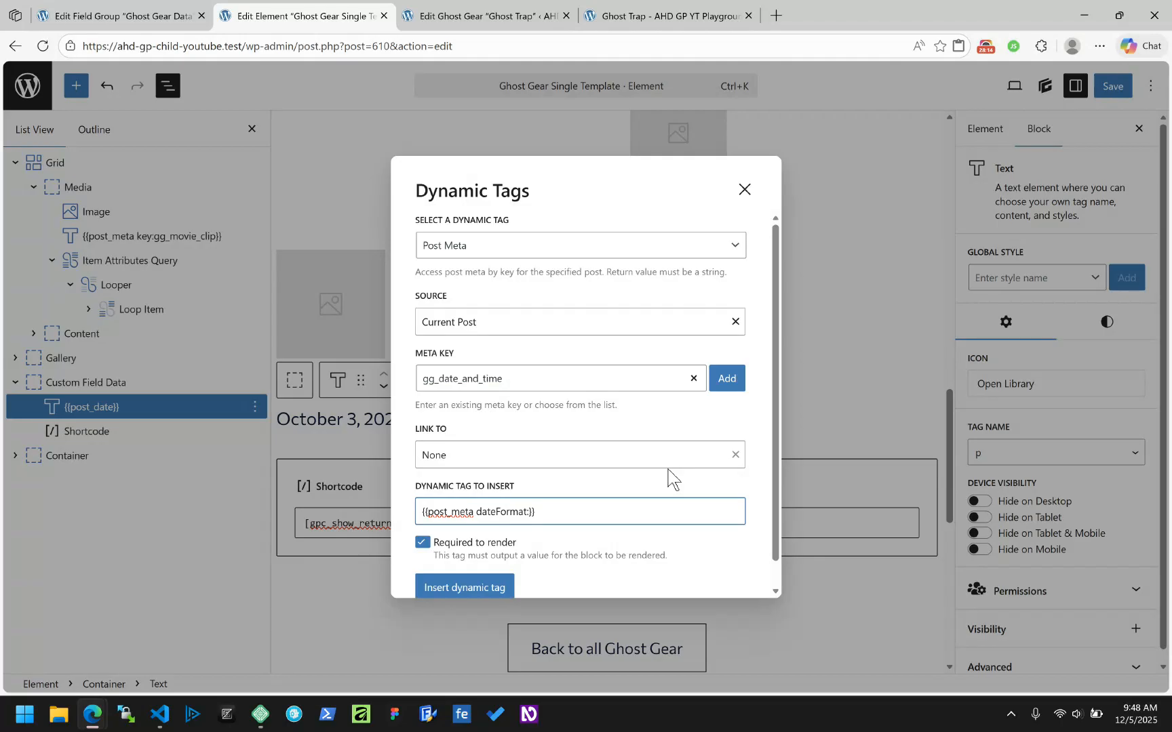
type(":")
left_click(464, 587)
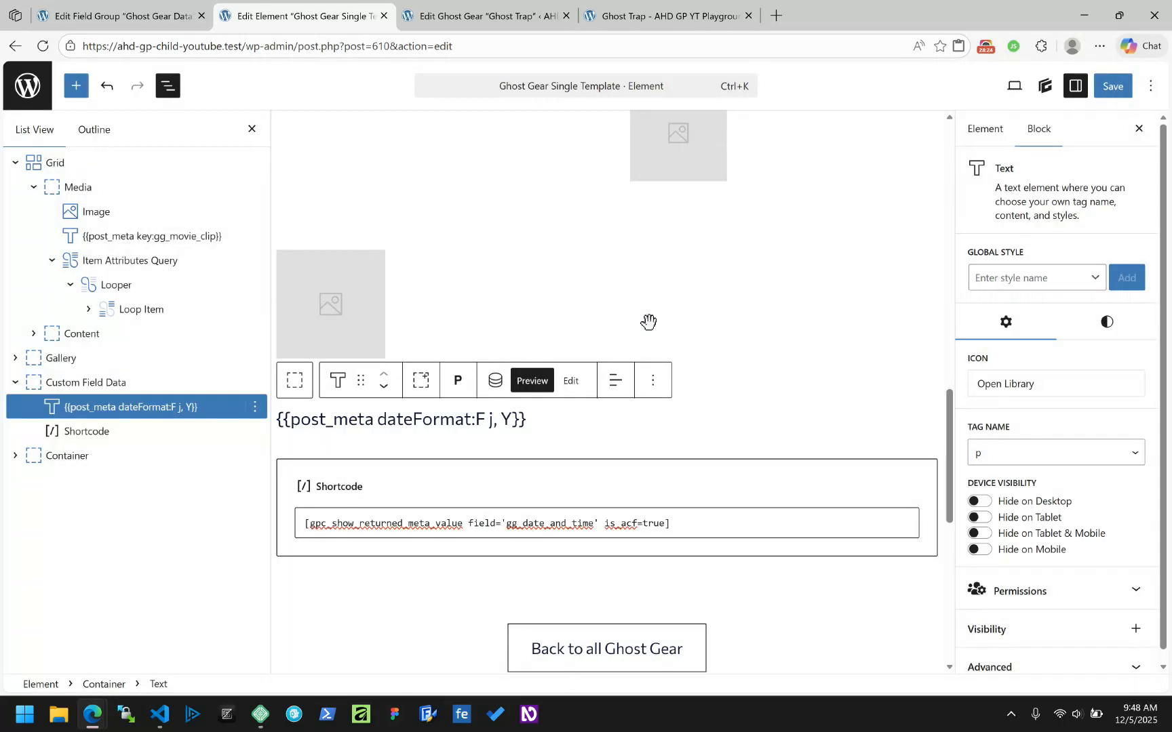
left_click(1115, 90)
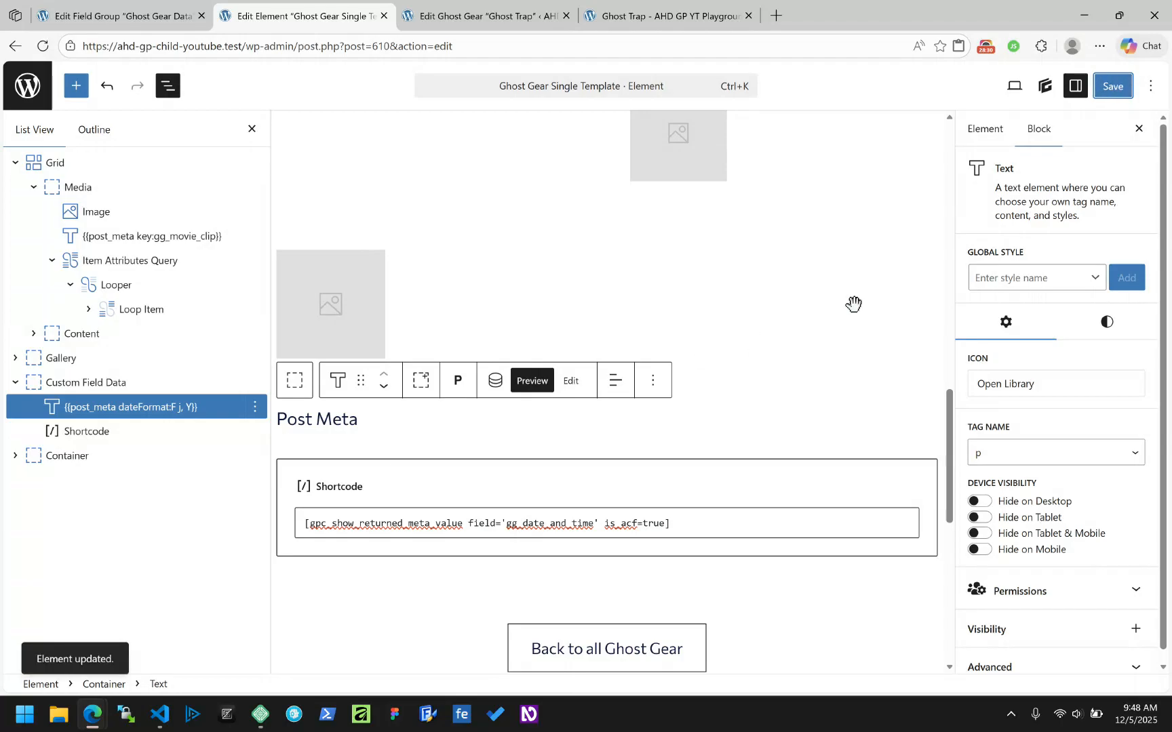
Step: Reload the Ghost Trap page to check the custom field output and look through the post's Ghost Gear Data fields
left_click(487, 16)
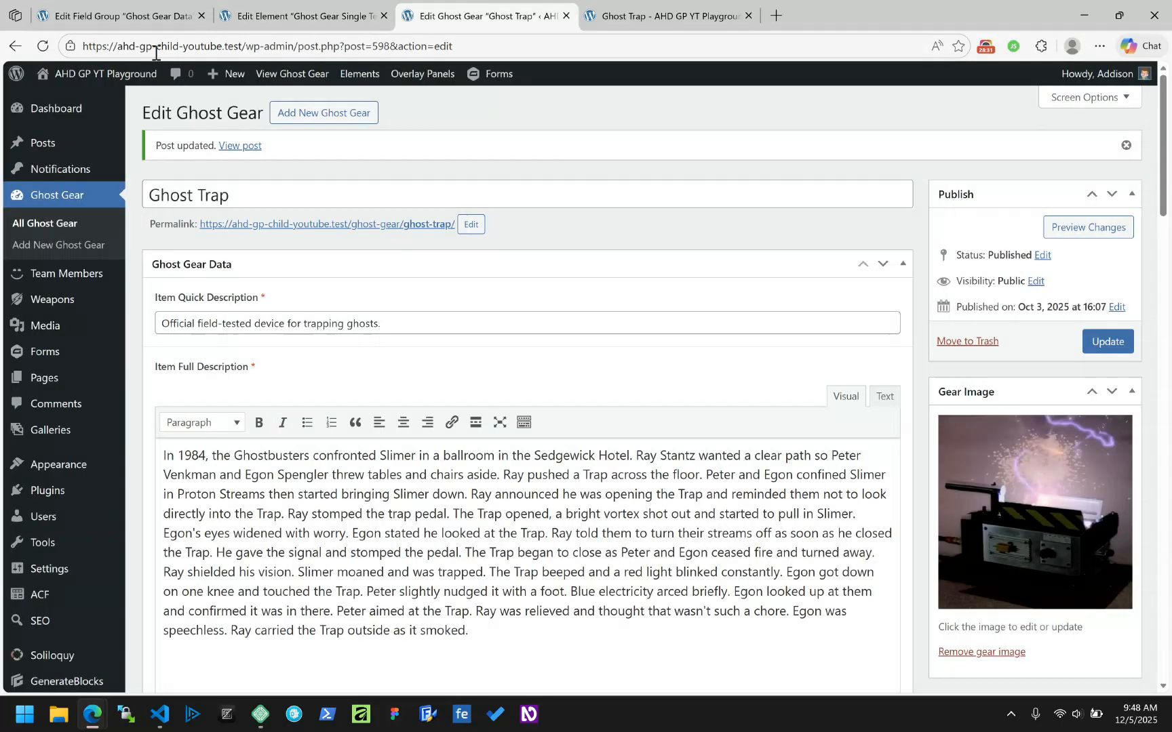
scroll(559, 258, "down", 15)
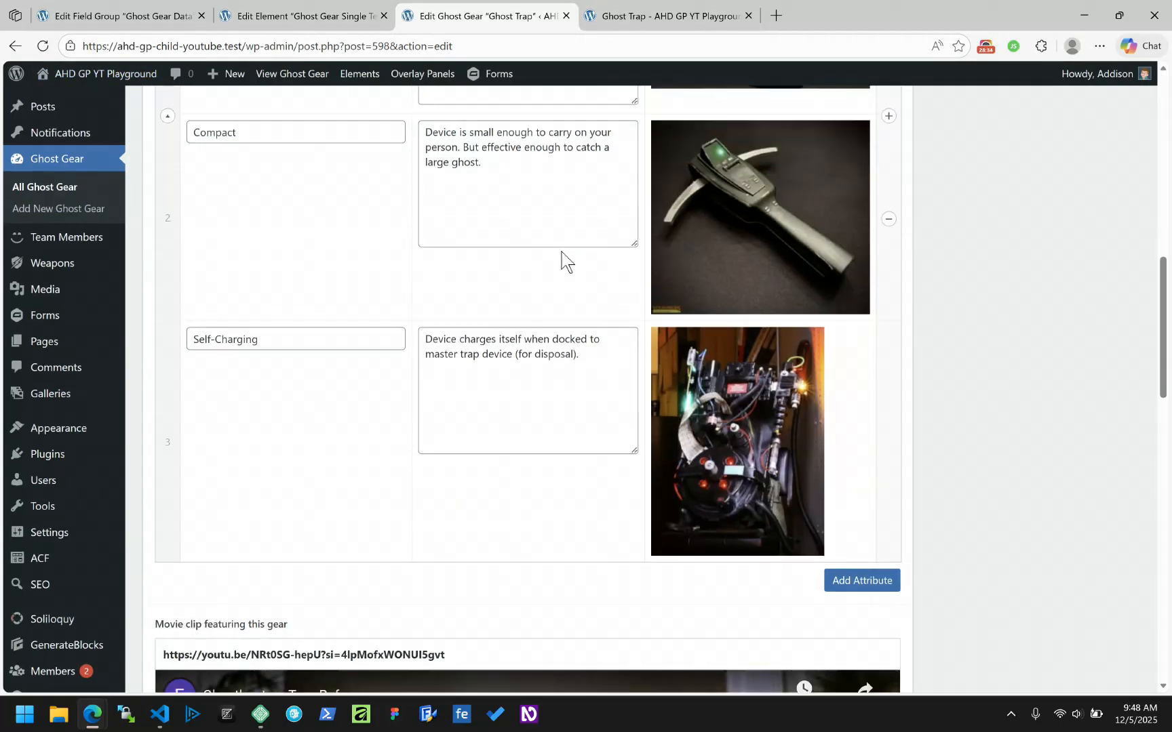
scroll(560, 262, "up", 12)
left_click(647, 7)
left_click(42, 46)
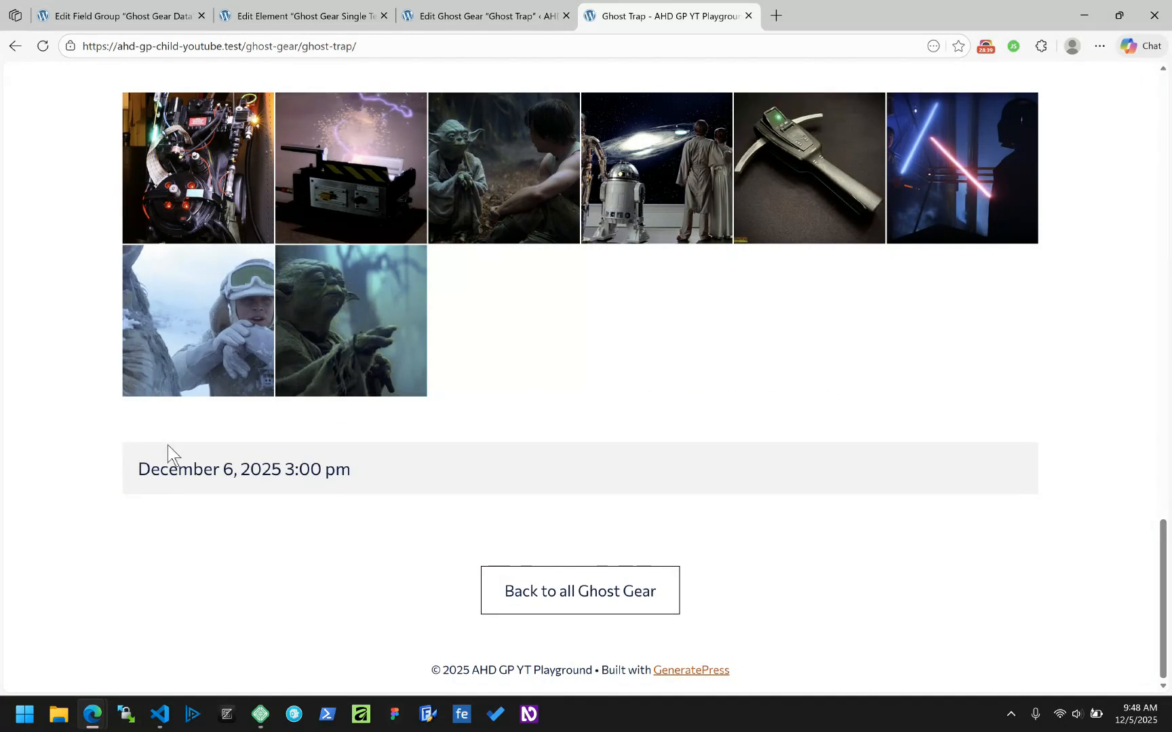
left_click(472, 6)
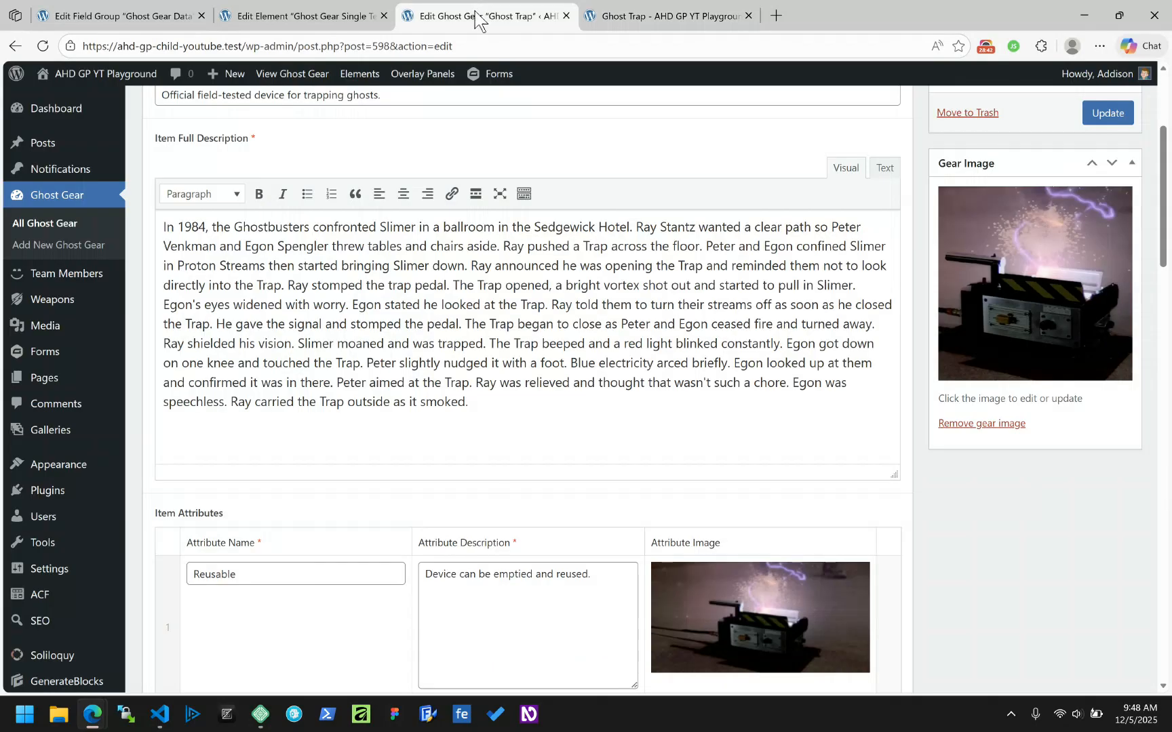
scroll(428, 318, "down", 10)
scroll(418, 314, "up", 7)
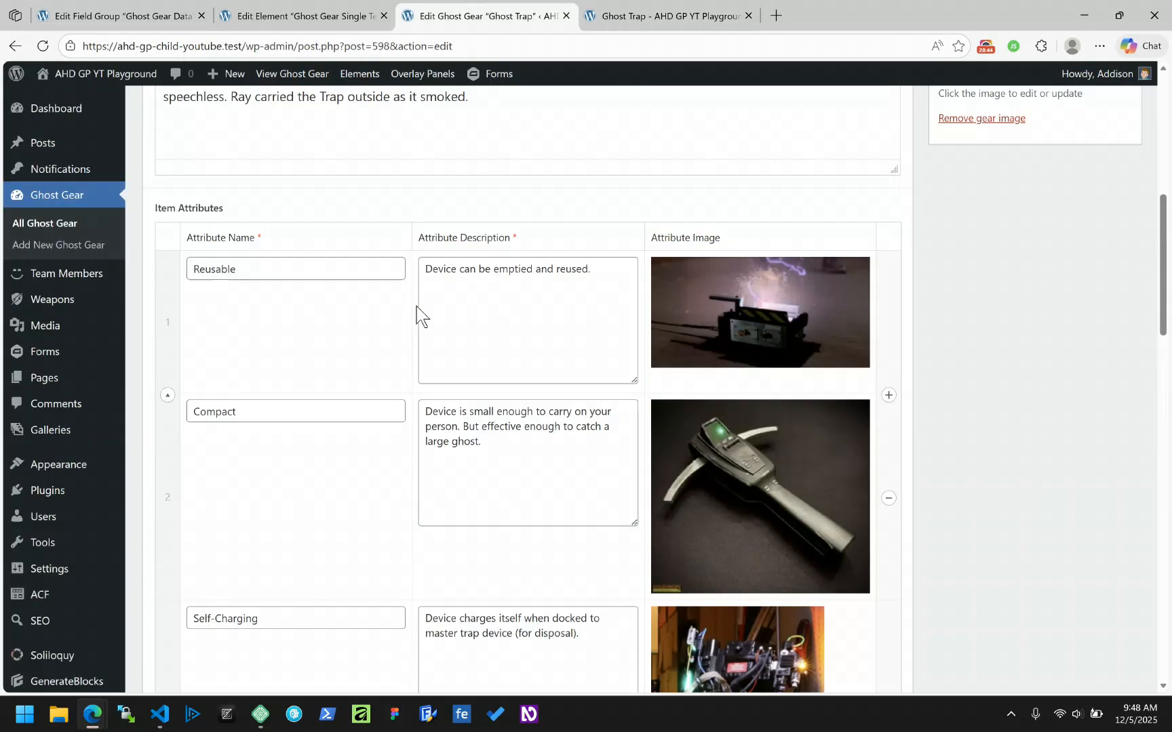
Step: Turn off Required to render on the Text block's post_meta tag, reinsert the tag and save the template
left_click(305, 20)
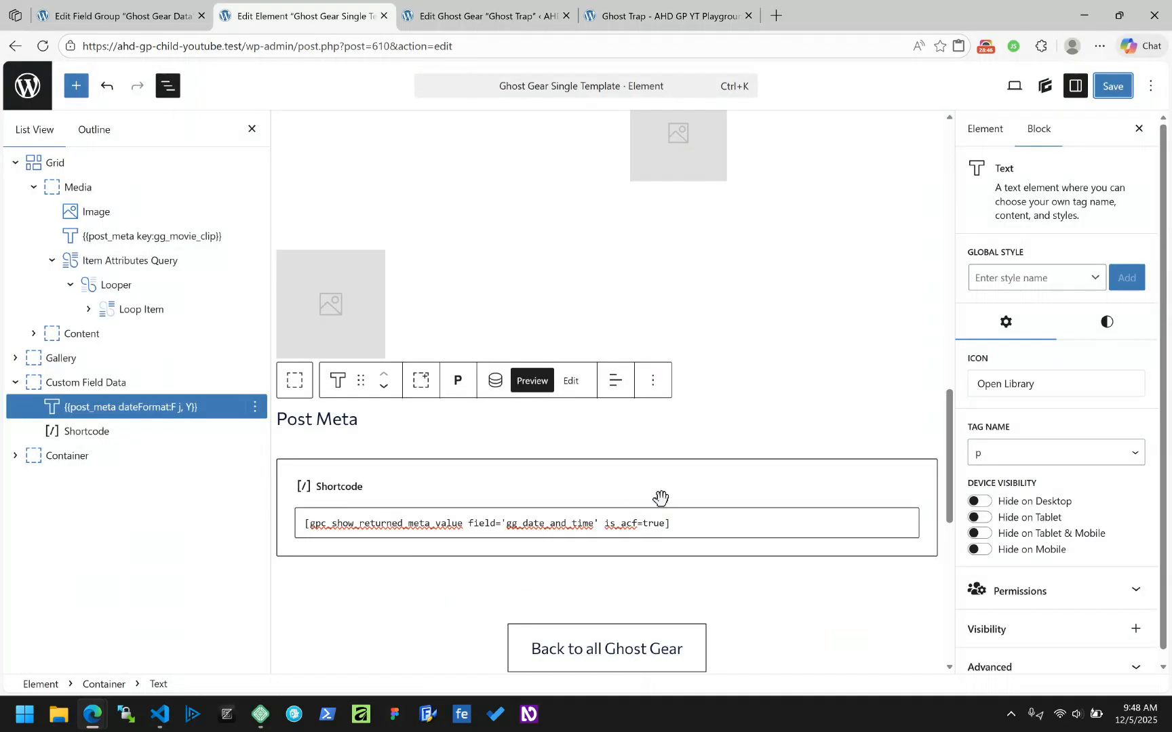
left_click(571, 380)
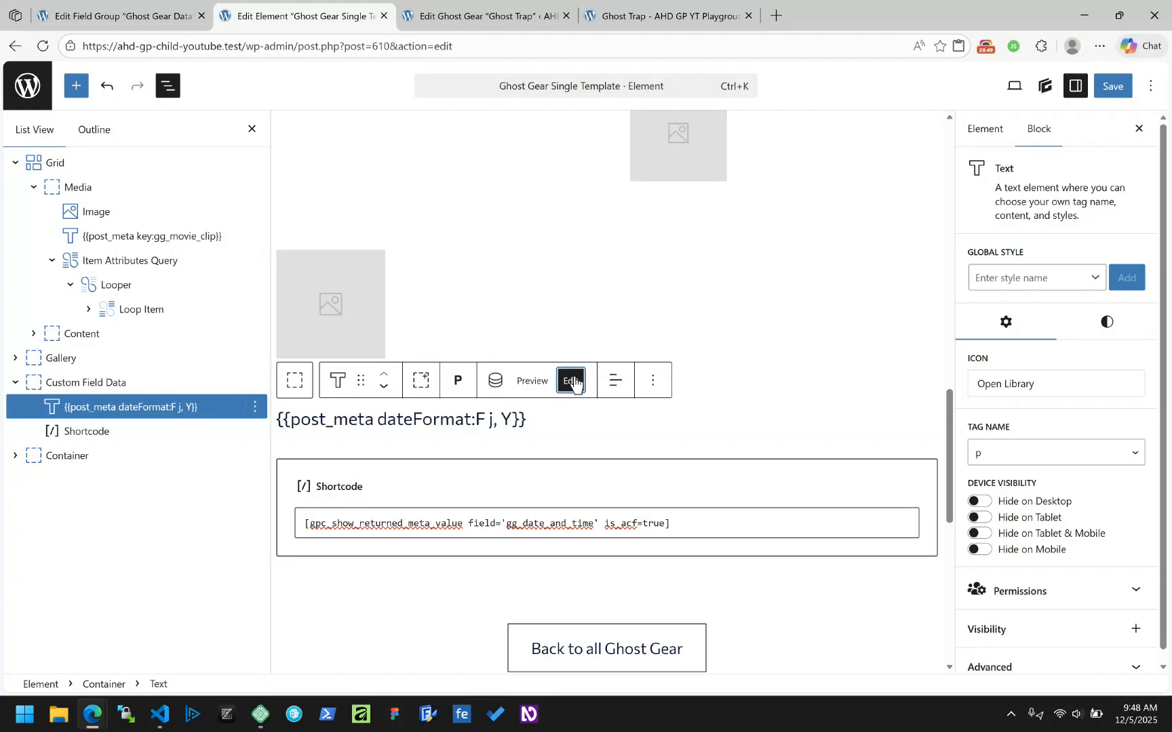
left_click(493, 382)
left_click(478, 261)
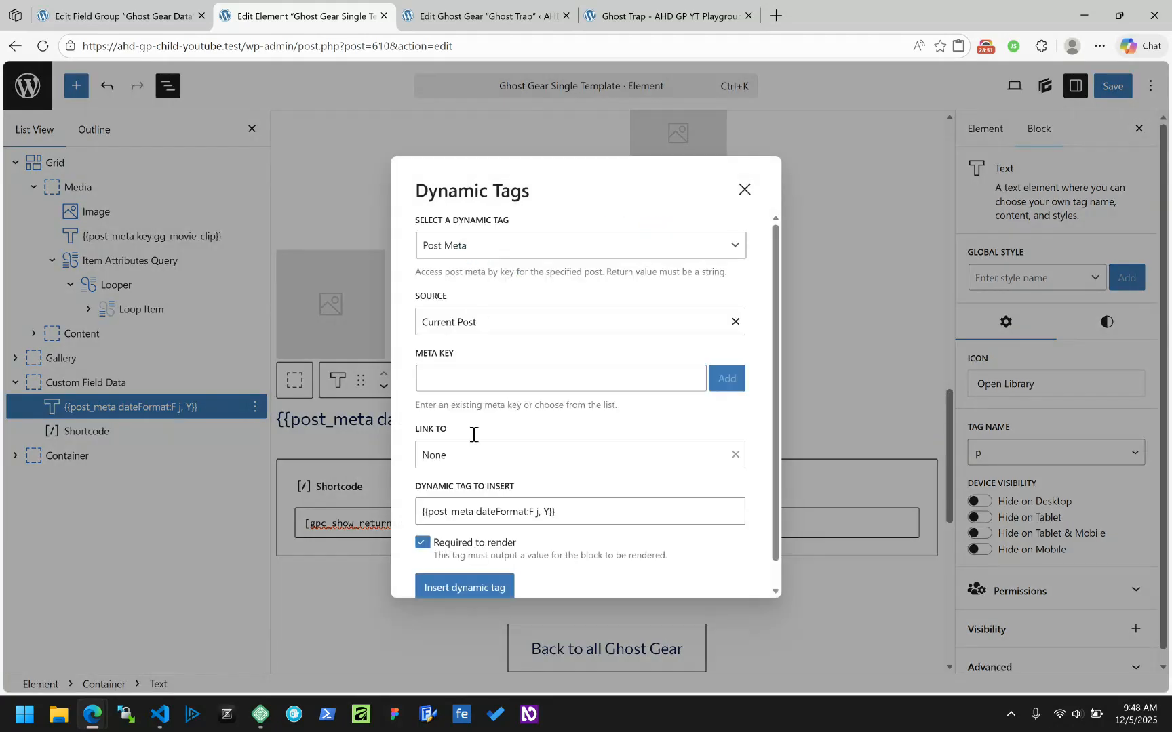
left_click(493, 550)
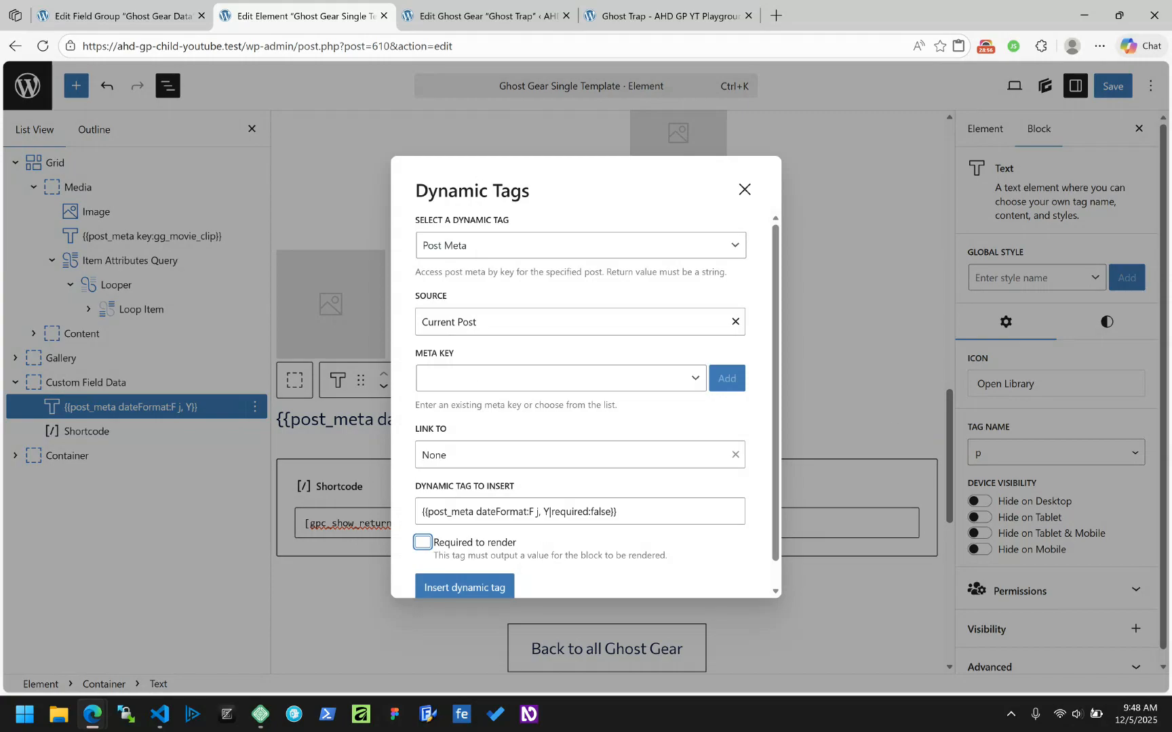
left_click(464, 587)
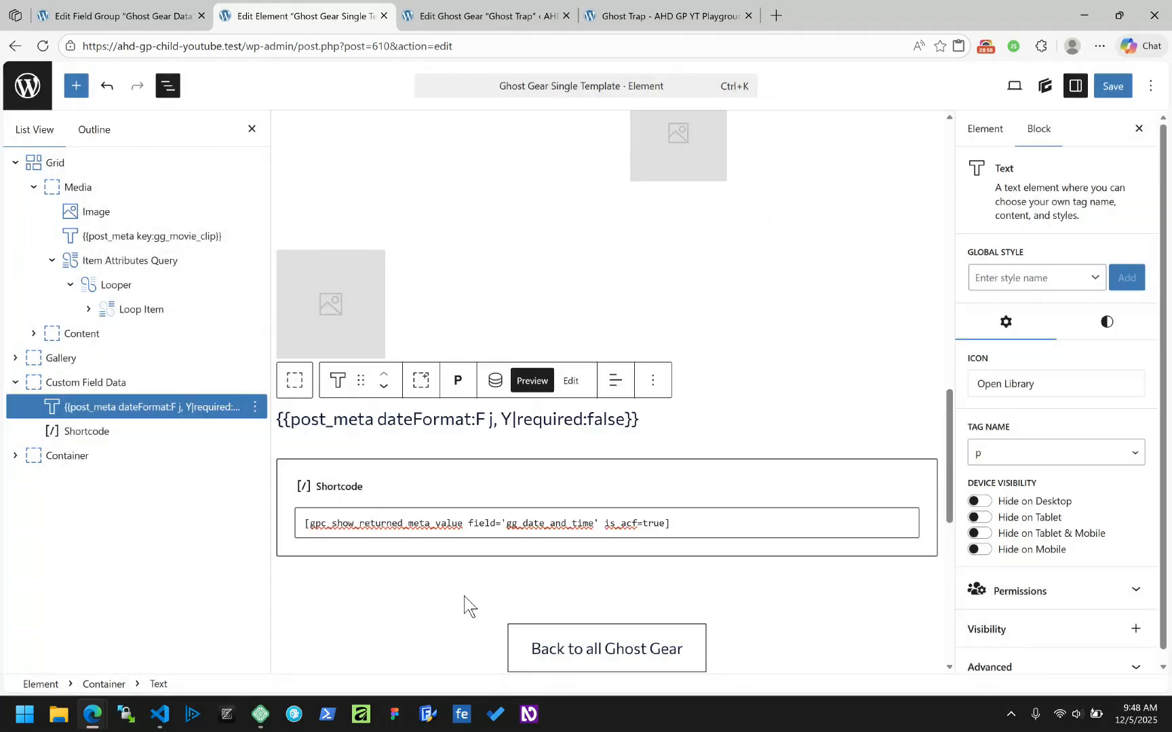
left_click(1113, 86)
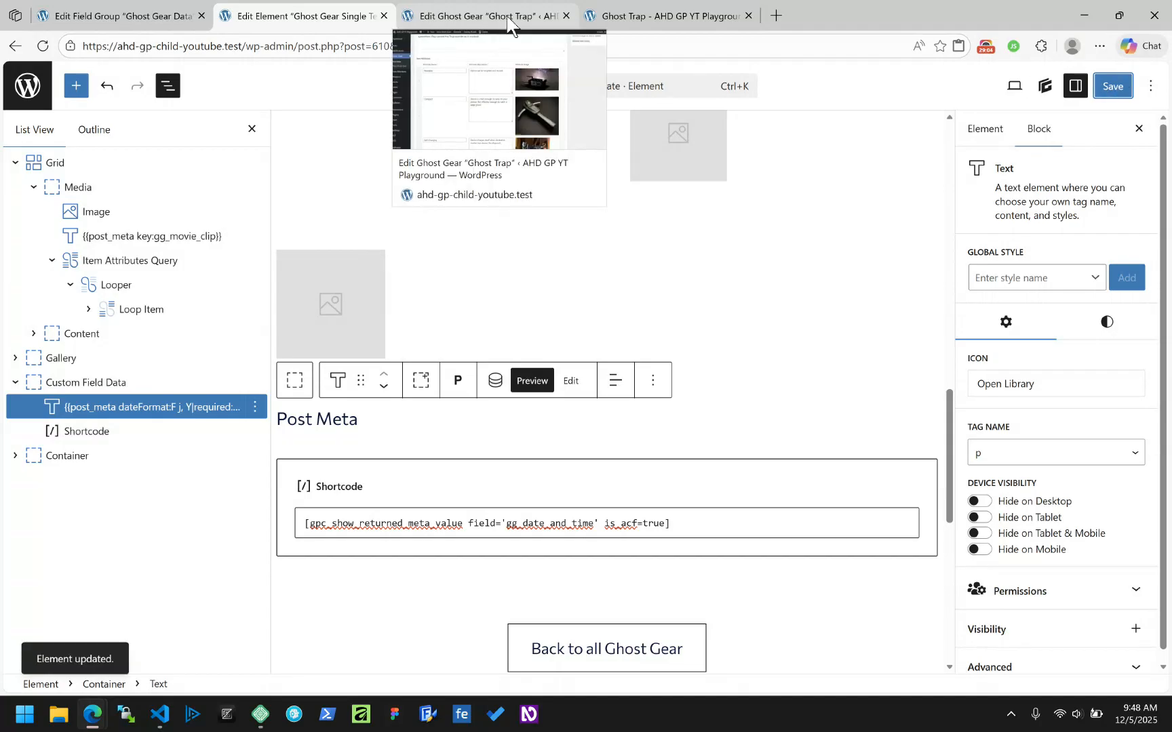
Step: Reload the Ghost Trap page and inspect the markup of the container holding the date output in the developer tools
left_click(665, 6)
left_click(39, 50)
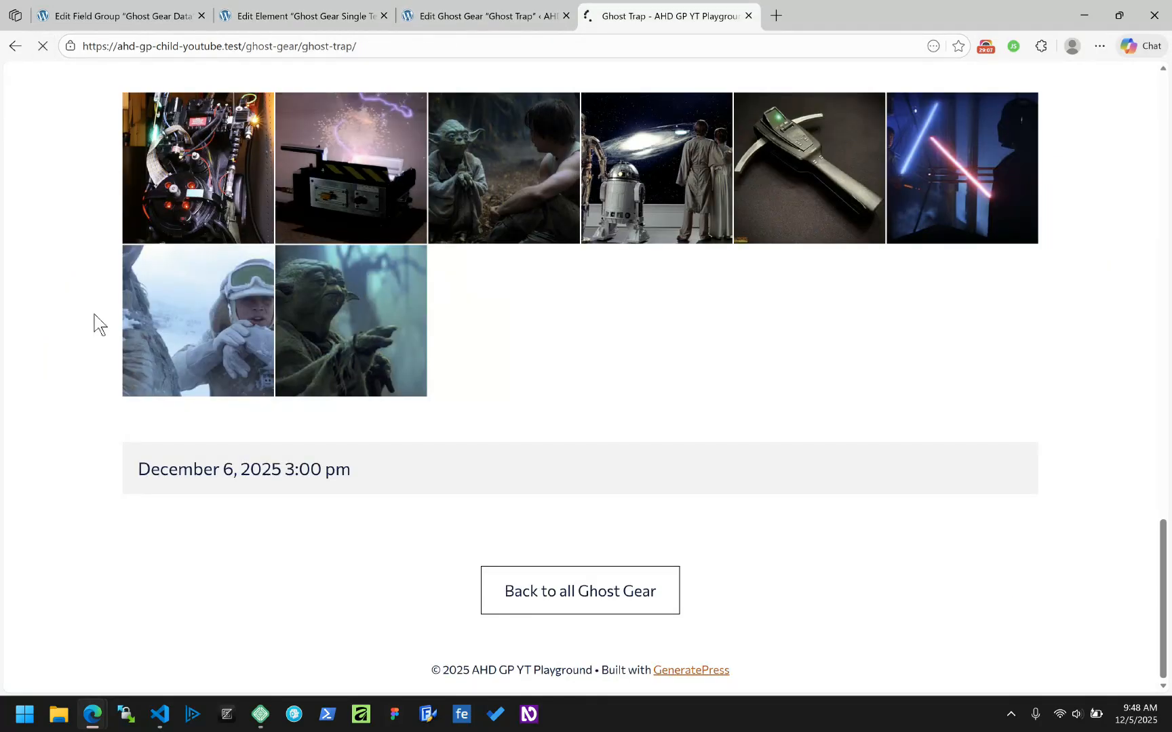
double_click(197, 496)
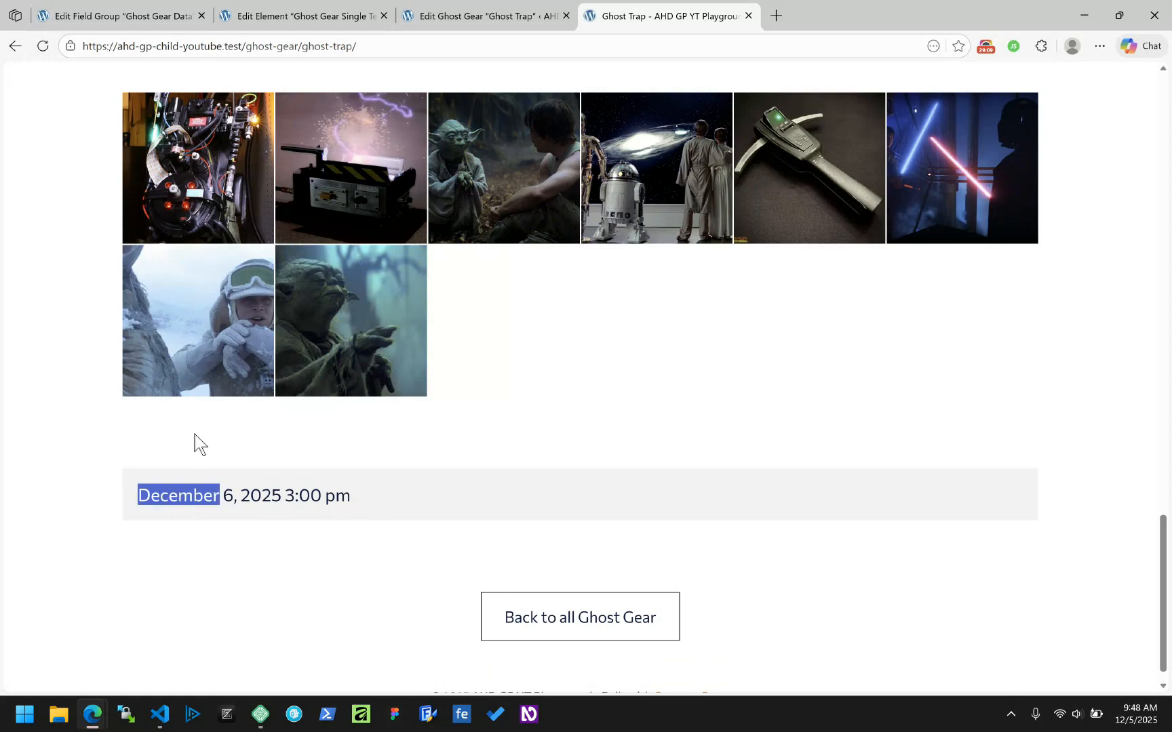
right_click(183, 453)
left_click(225, 452)
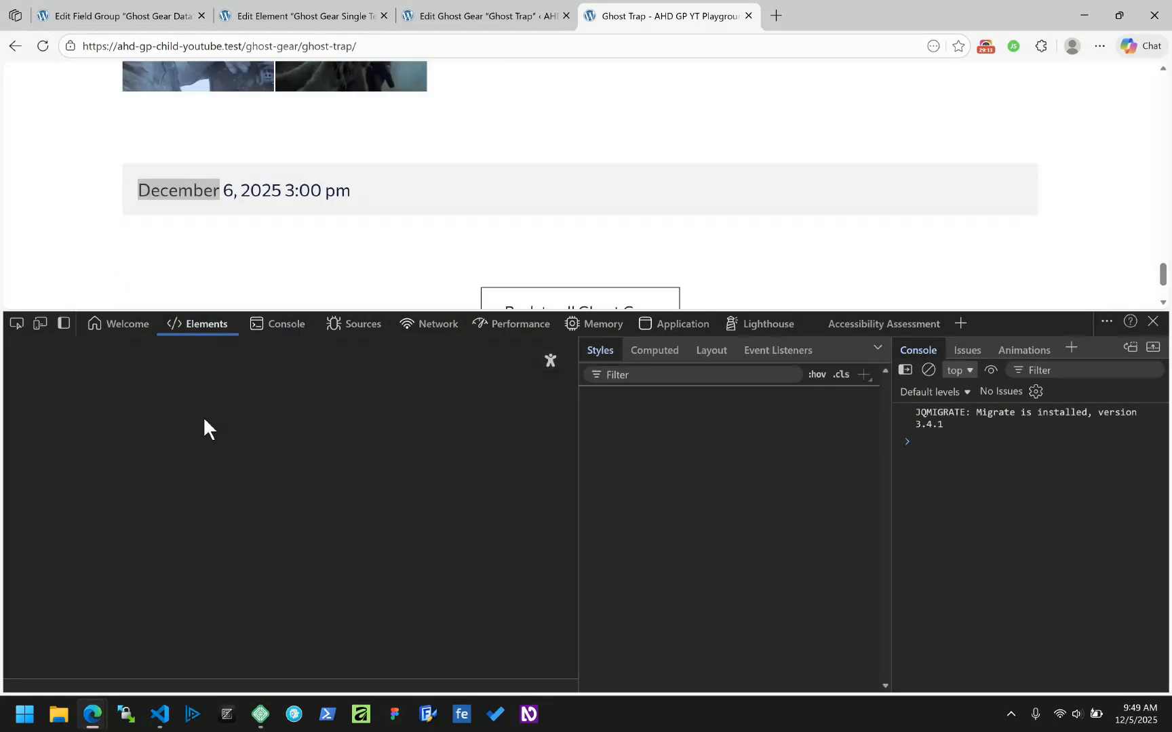
scroll(195, 446, "down", 2)
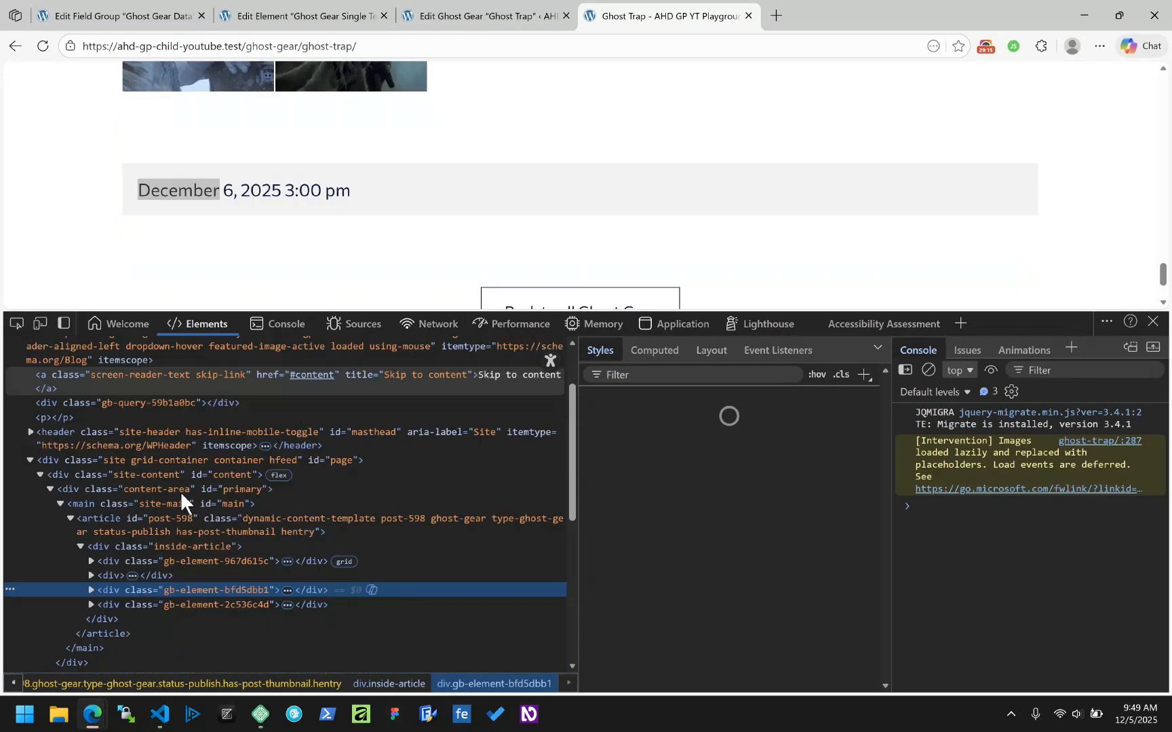
left_click(94, 519)
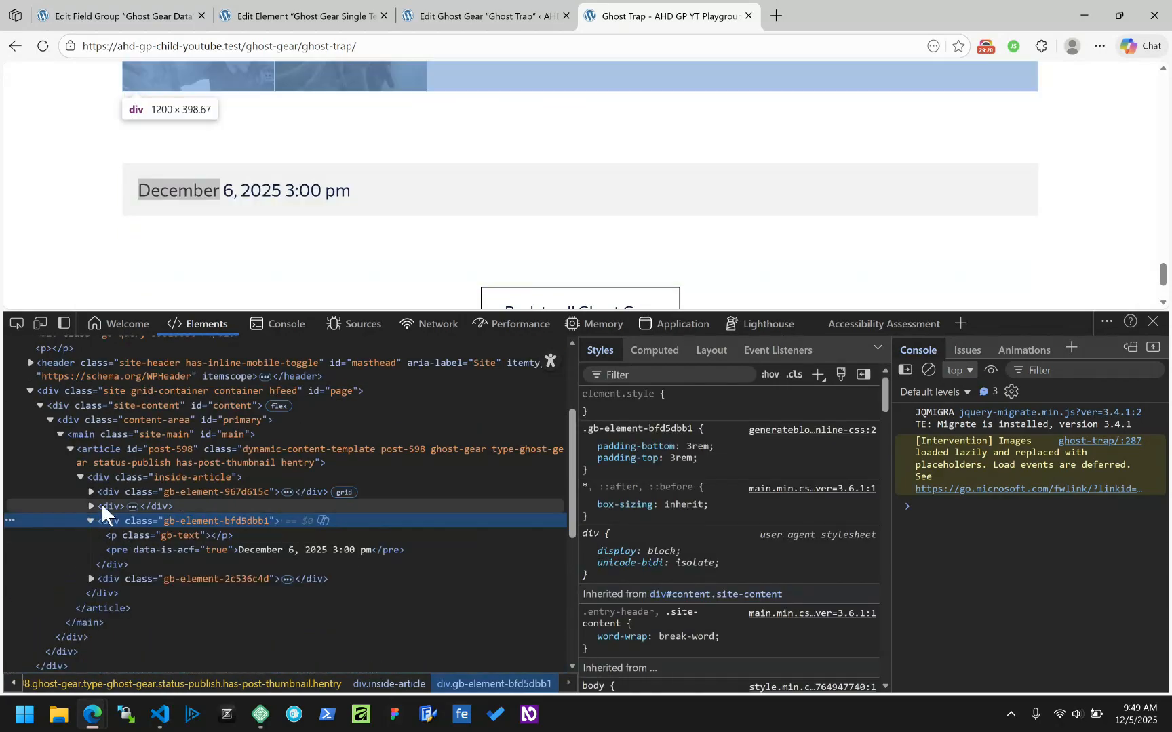
Step: Examine the gallery looper's nested markup and the gb-text paragraph above the date output
left_click(92, 506)
left_click(113, 520)
left_click(101, 520)
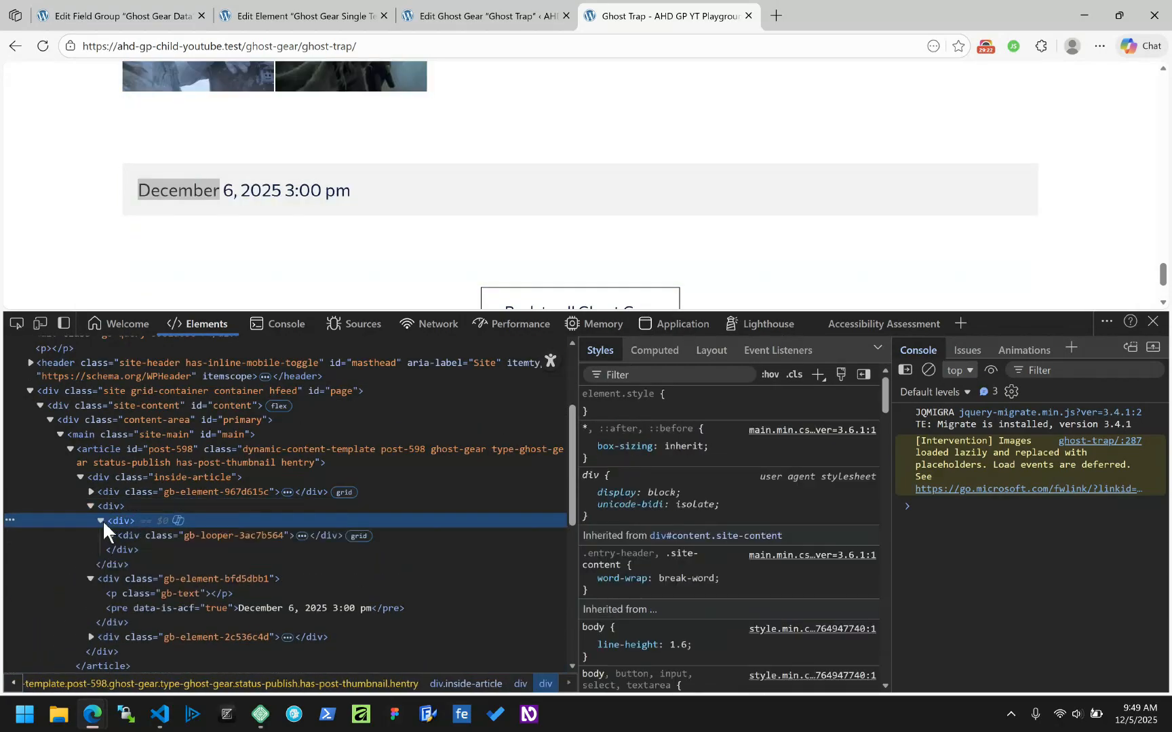
left_click(105, 534)
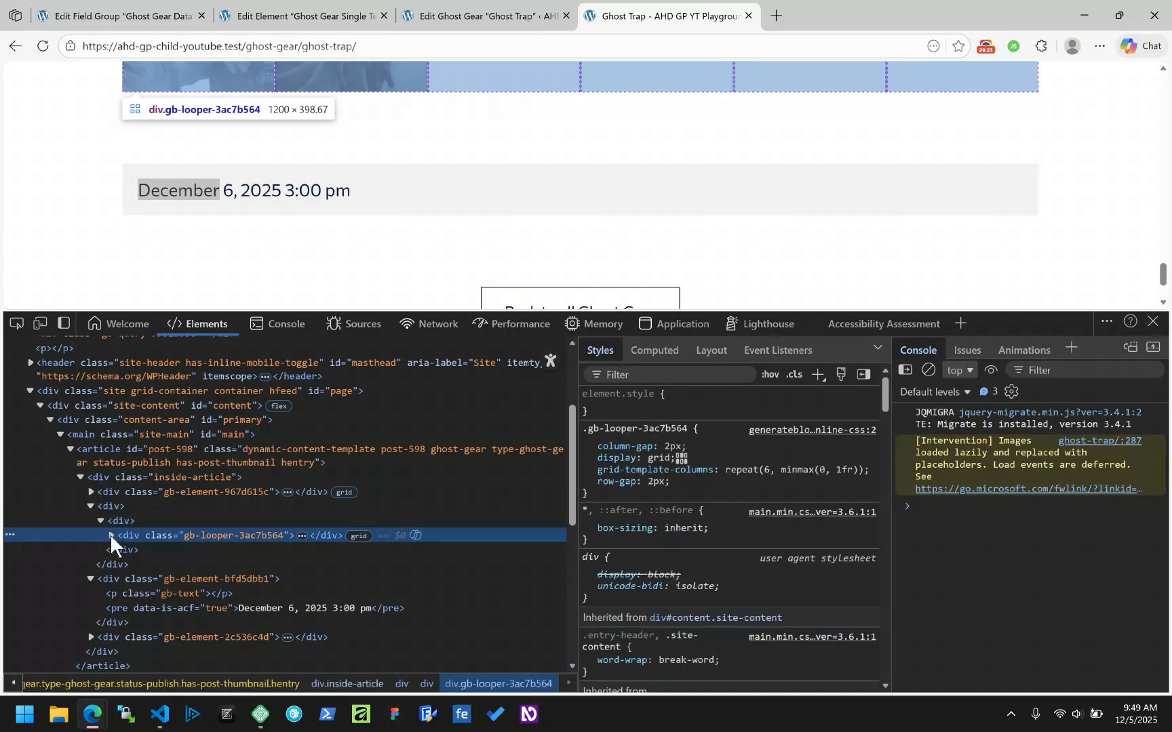
left_click(111, 535)
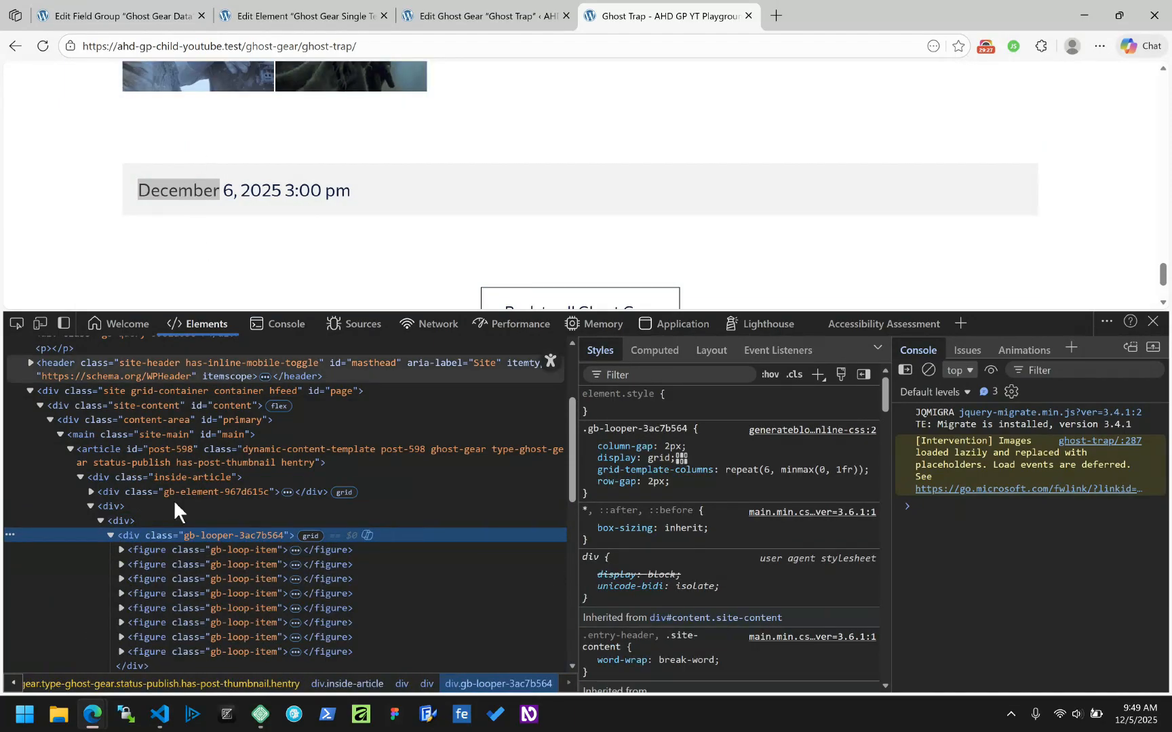
scroll(166, 499, "down", 3)
left_click(132, 572)
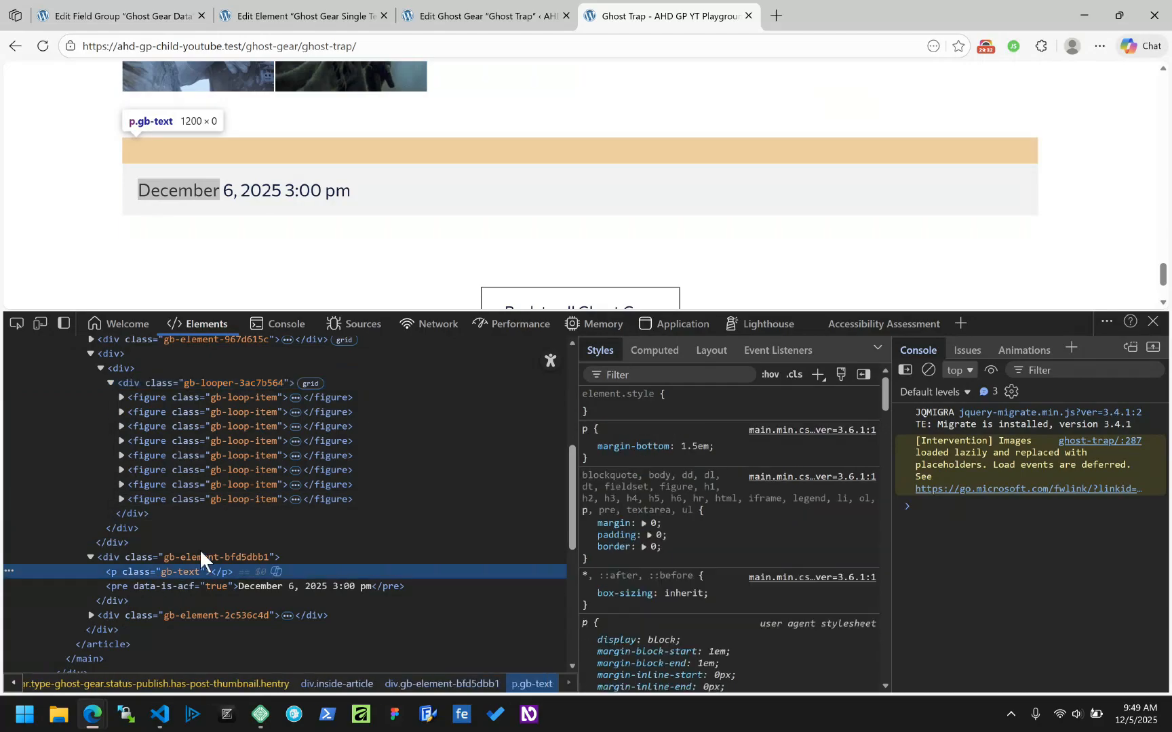
Step: Return to the Ghost Gear Data field group and collapse the Date and Time field
left_click(119, 16)
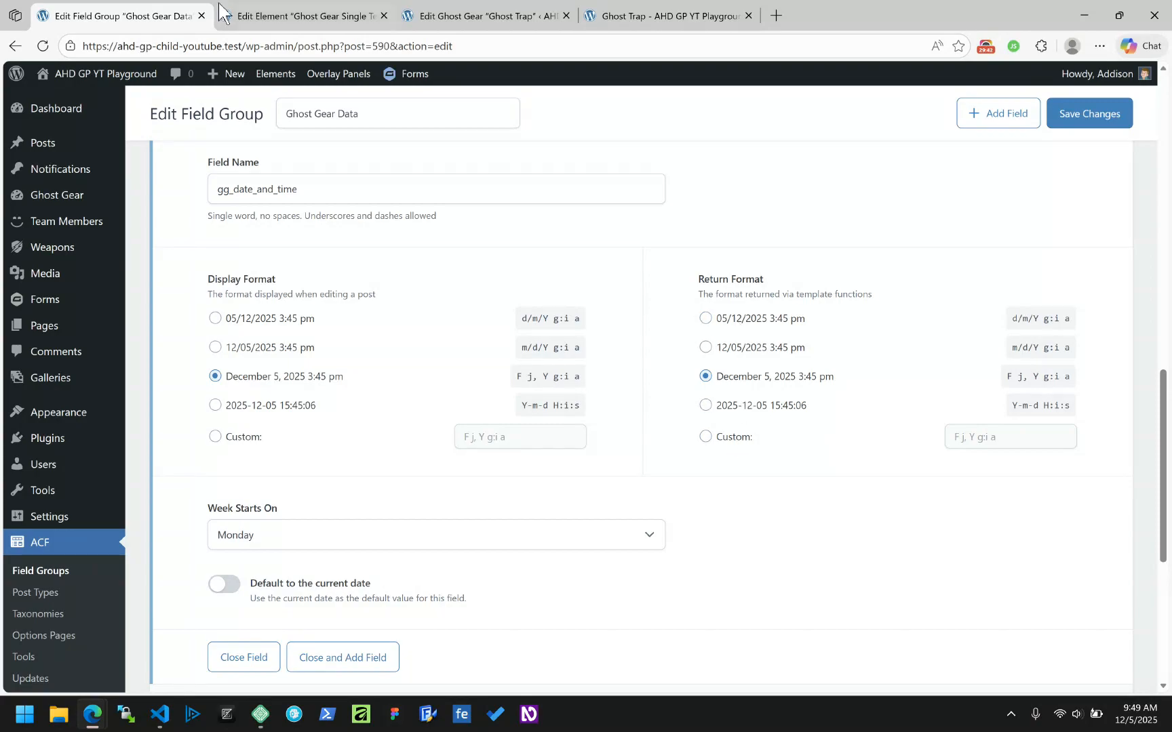
left_click(322, 9)
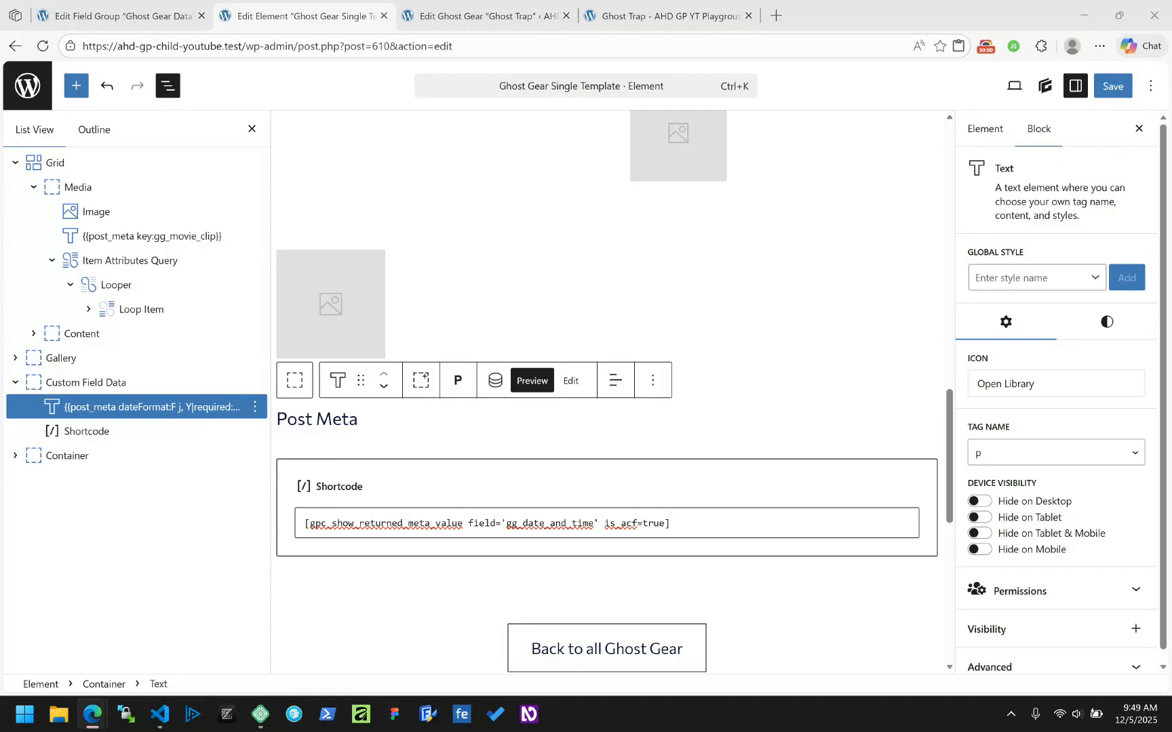
left_click(122, 15)
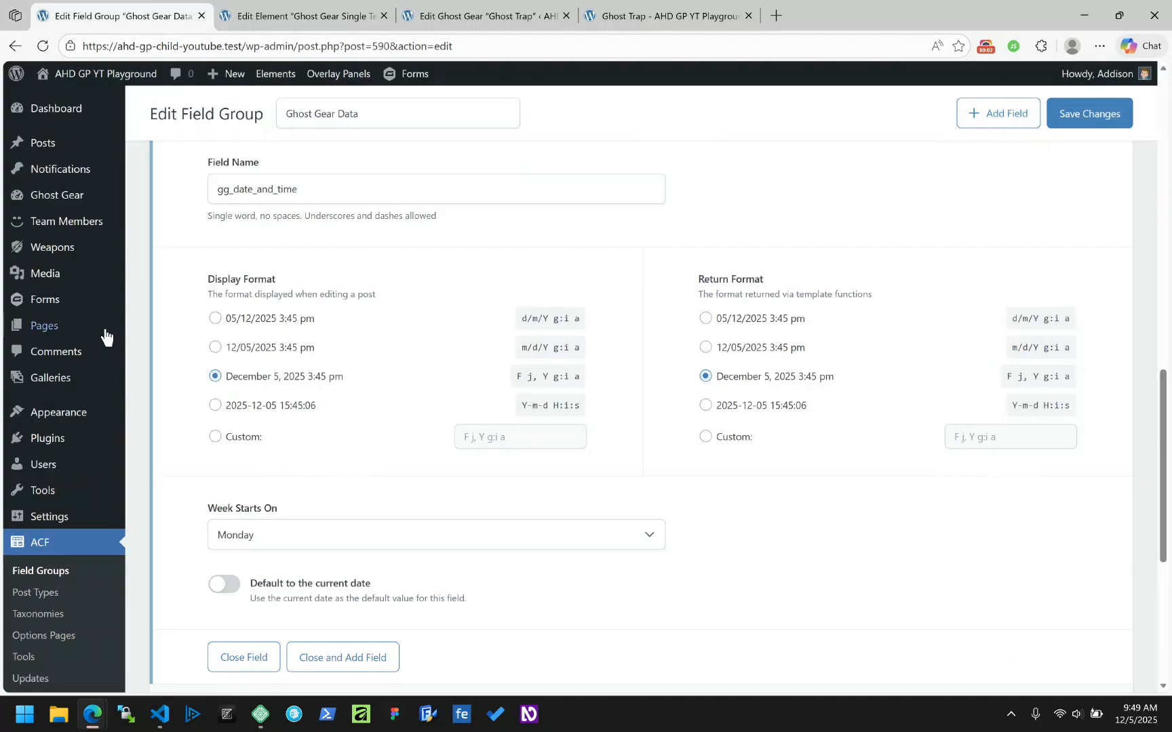
scroll(309, 348, "up", 6)
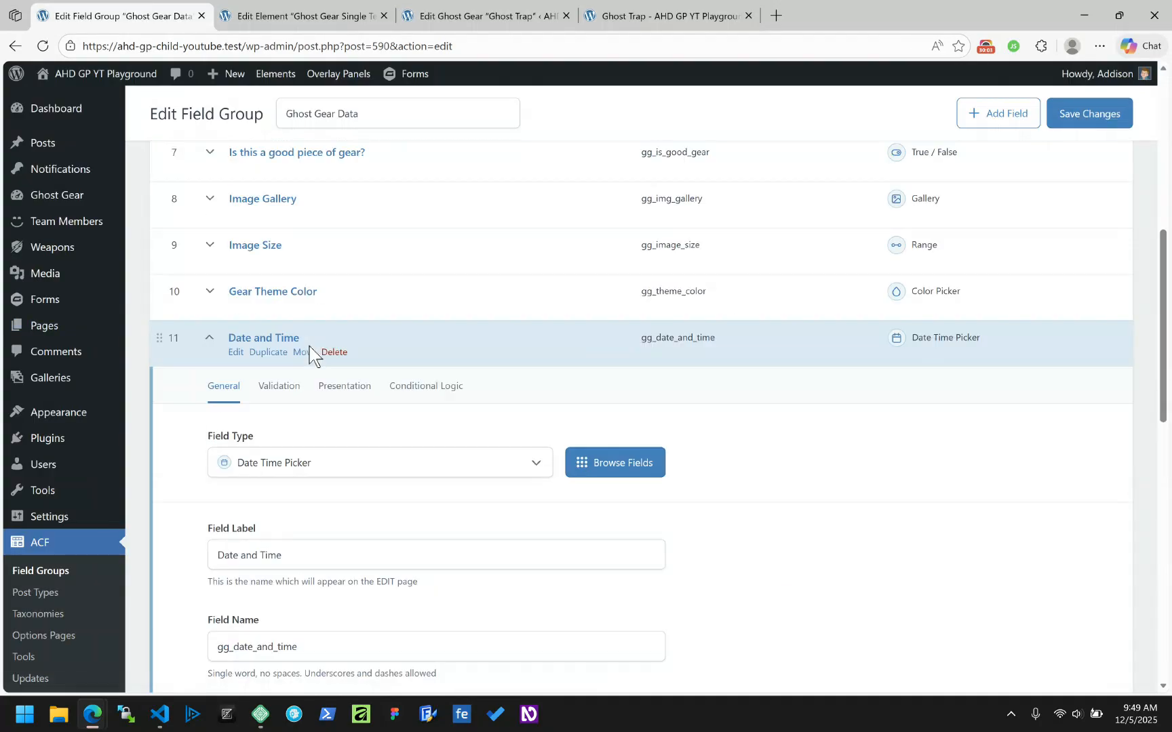
left_click(212, 340)
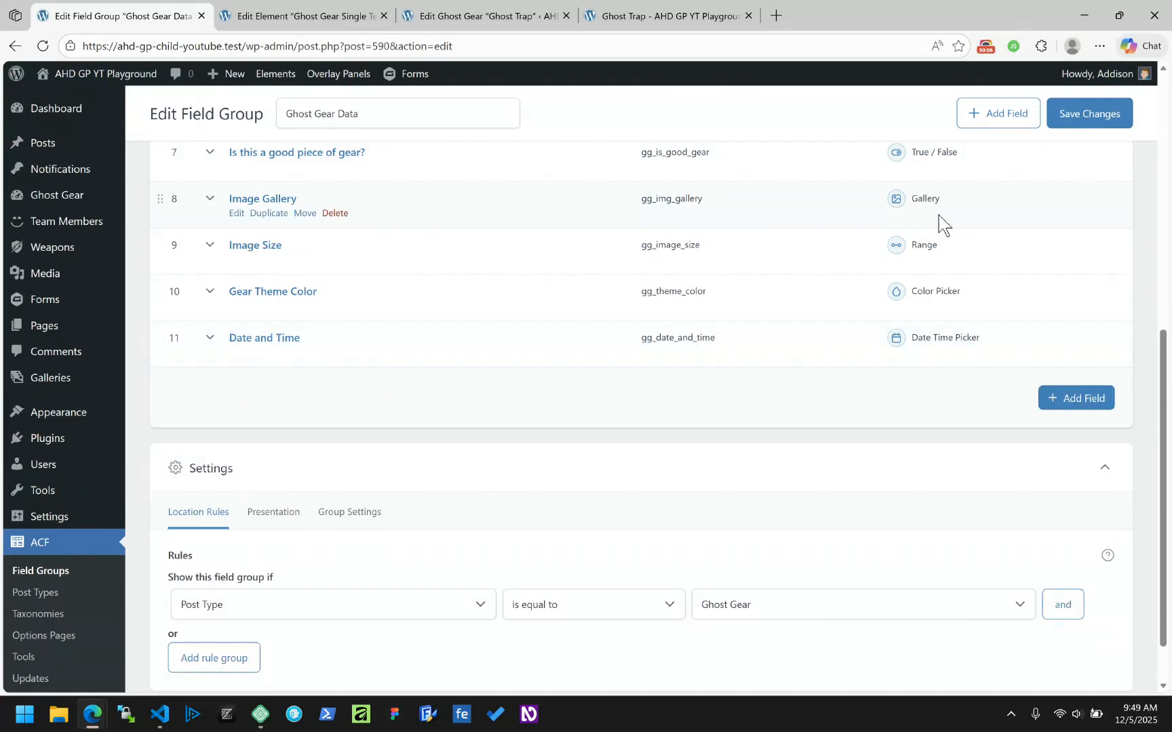
Step: Add a new field to the Ghost Gear Data field group with the field type Icon Picker
left_click(1083, 413)
left_click(251, 517)
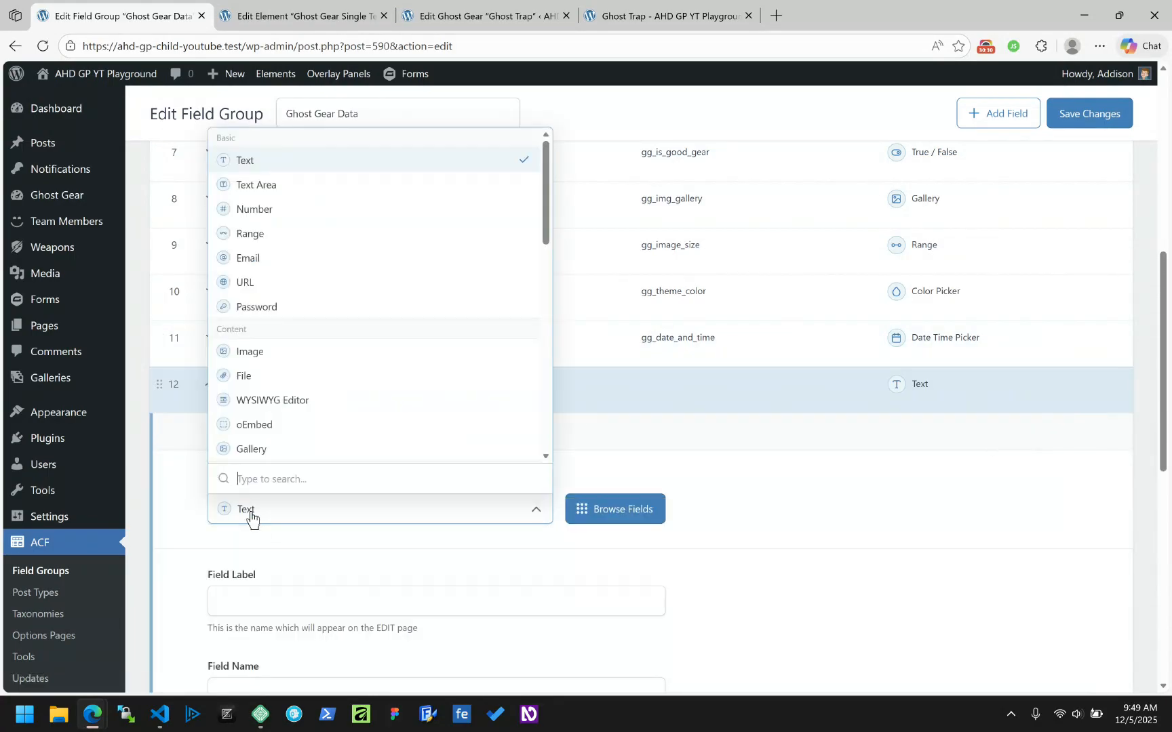
type("icon")
key("Return")
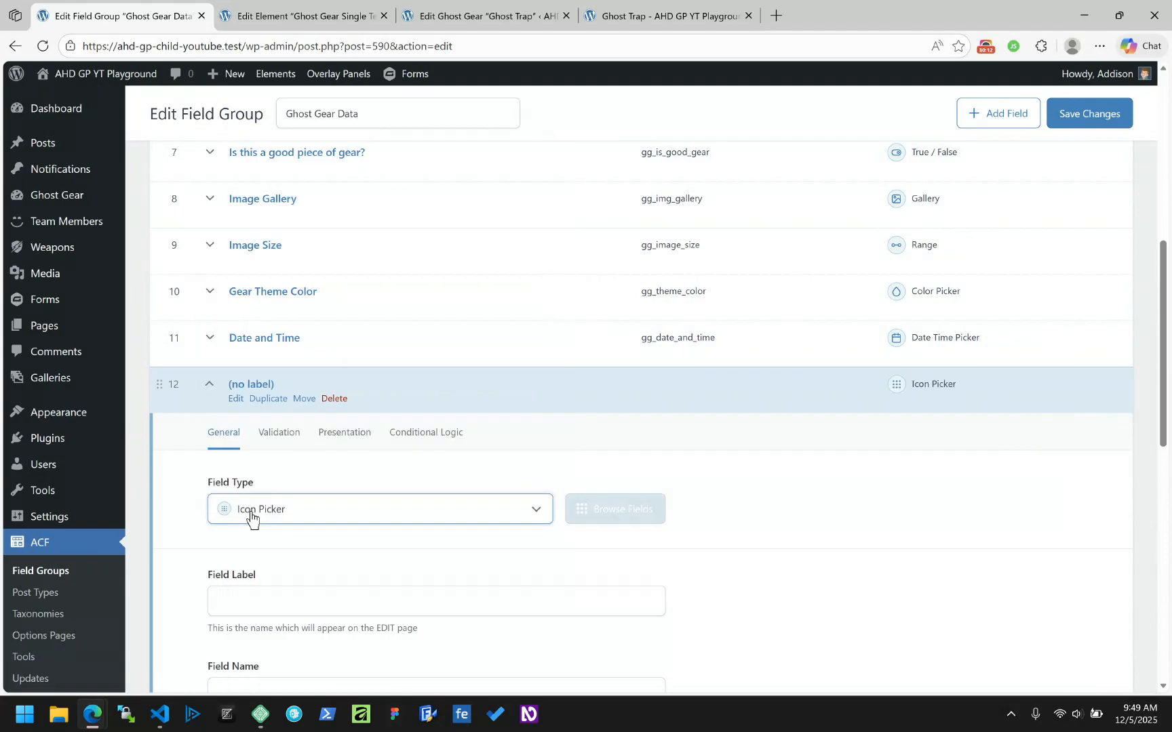
Step: Label the new Icon Picker field Pick an Icon and set its field name to gg_icon_picker
scroll(251, 517, "down", 1)
left_click(251, 519)
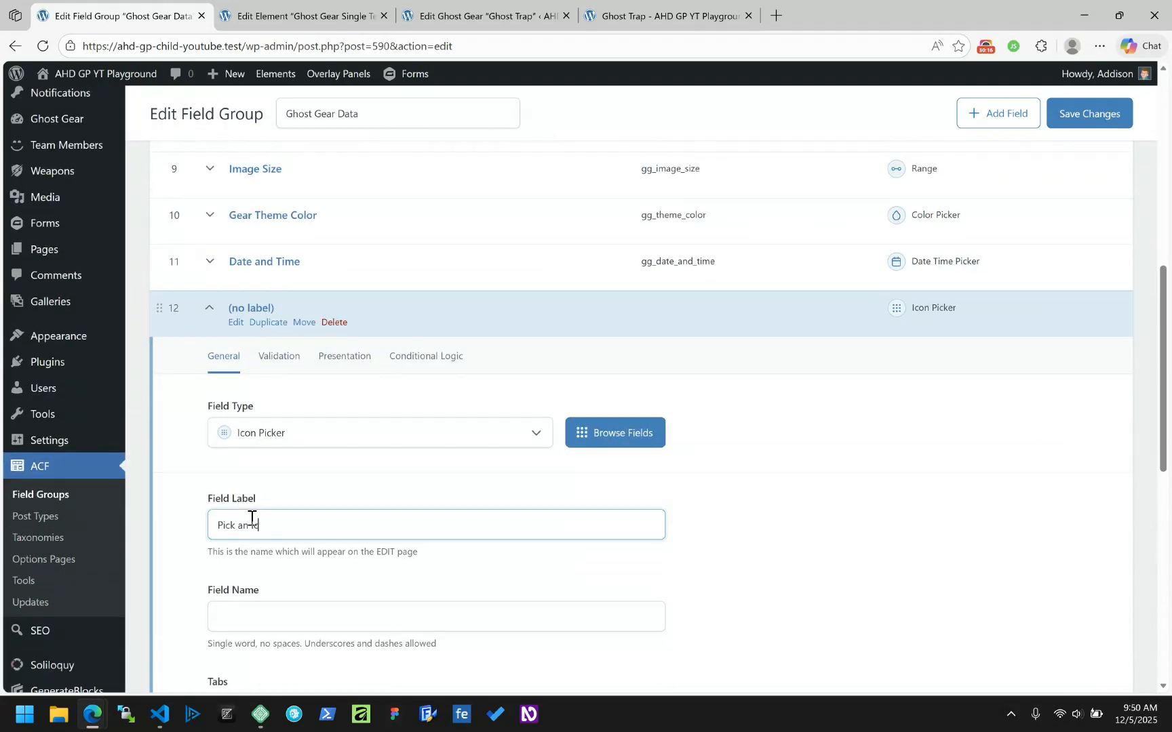
key("Tab")
type("gg_")
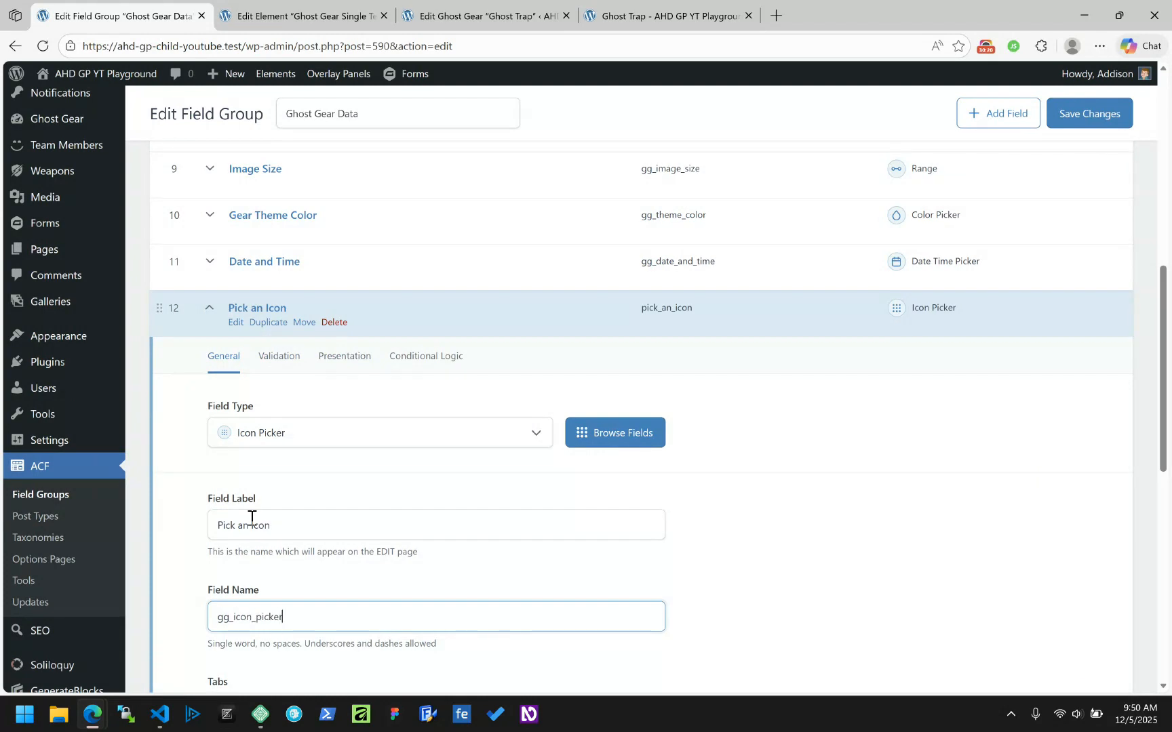
Step: Shorten the Pick an Icon field's name to gg_icon and save the Ghost Gear Data field group
scroll(319, 484, "down", 2)
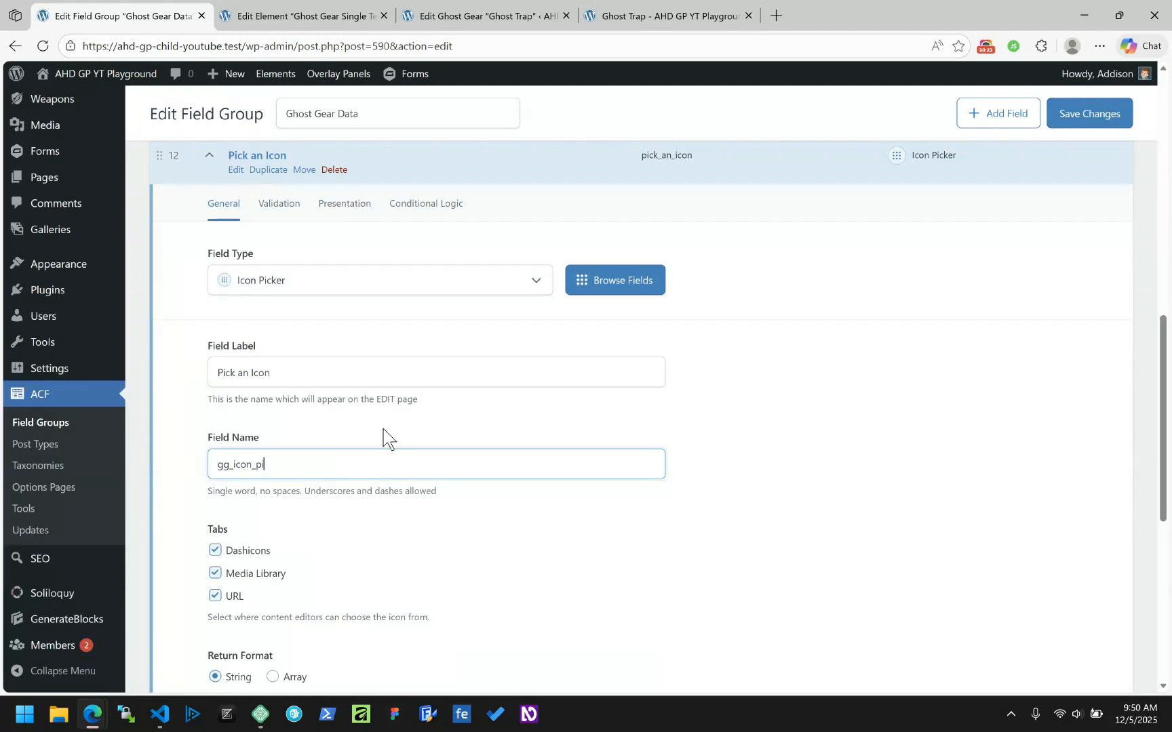
scroll(392, 438, "down", 3)
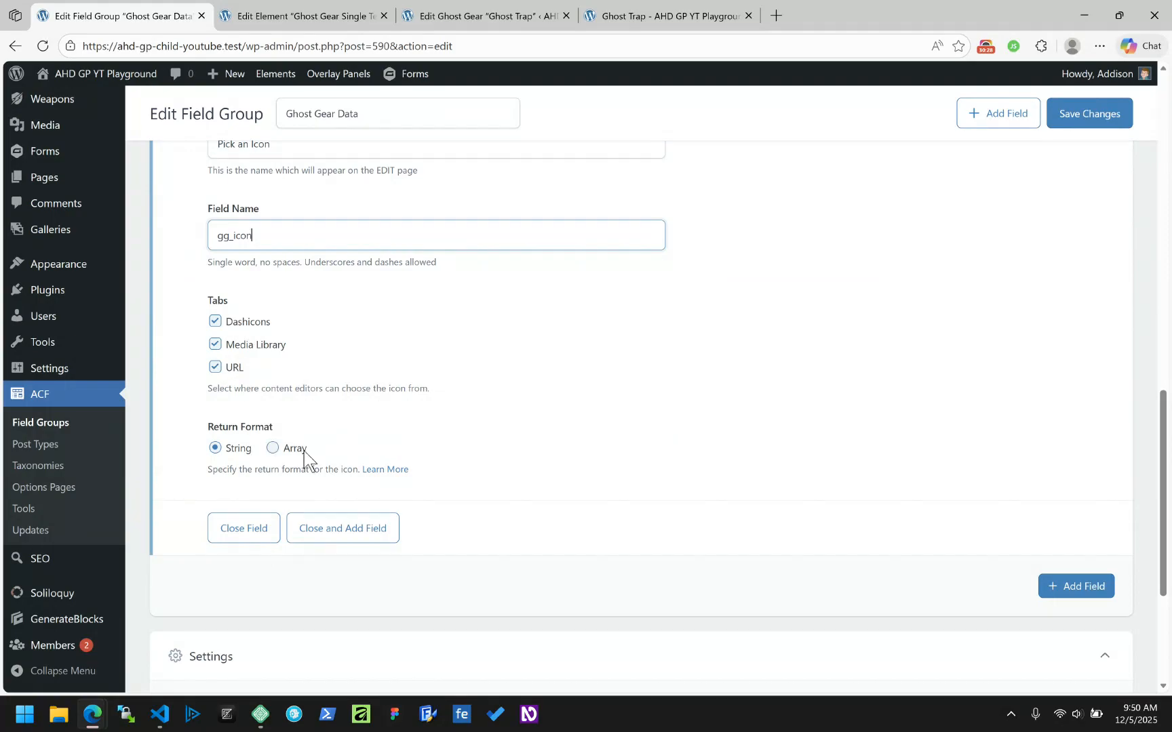
left_click(1092, 115)
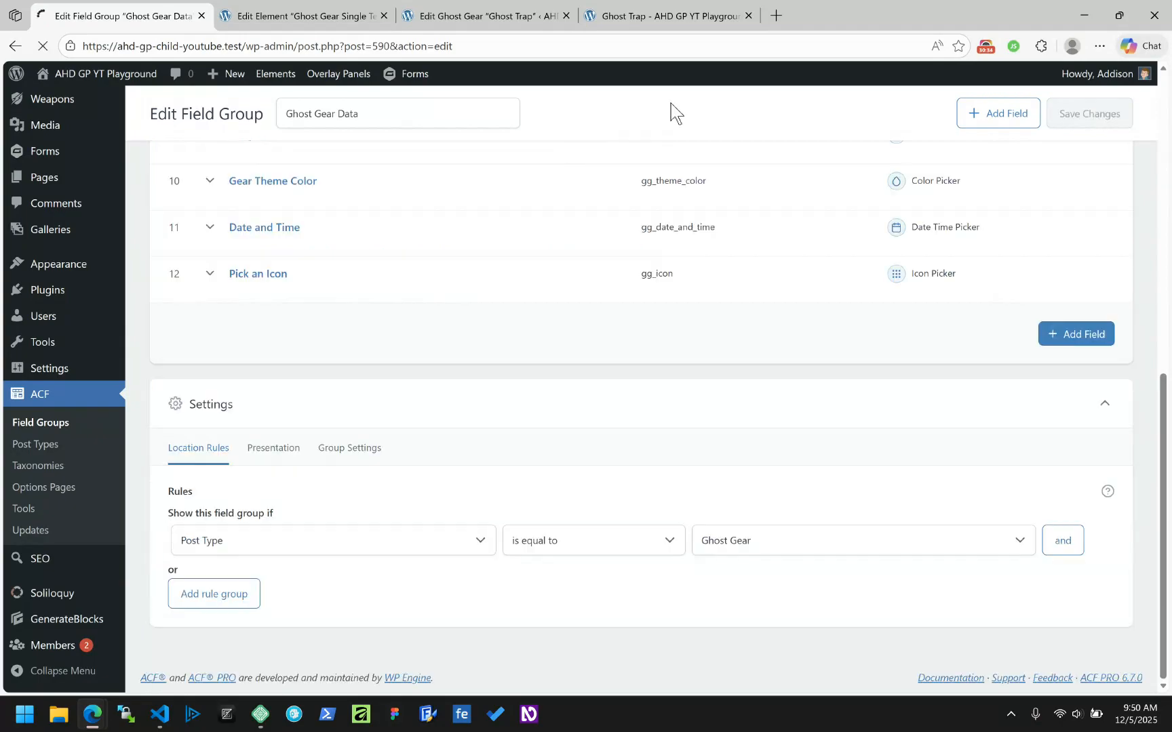
Step: In the Ghost Gear Single Template, delete the date text block from the Custom Field Data container
key("ctrl+Tab")
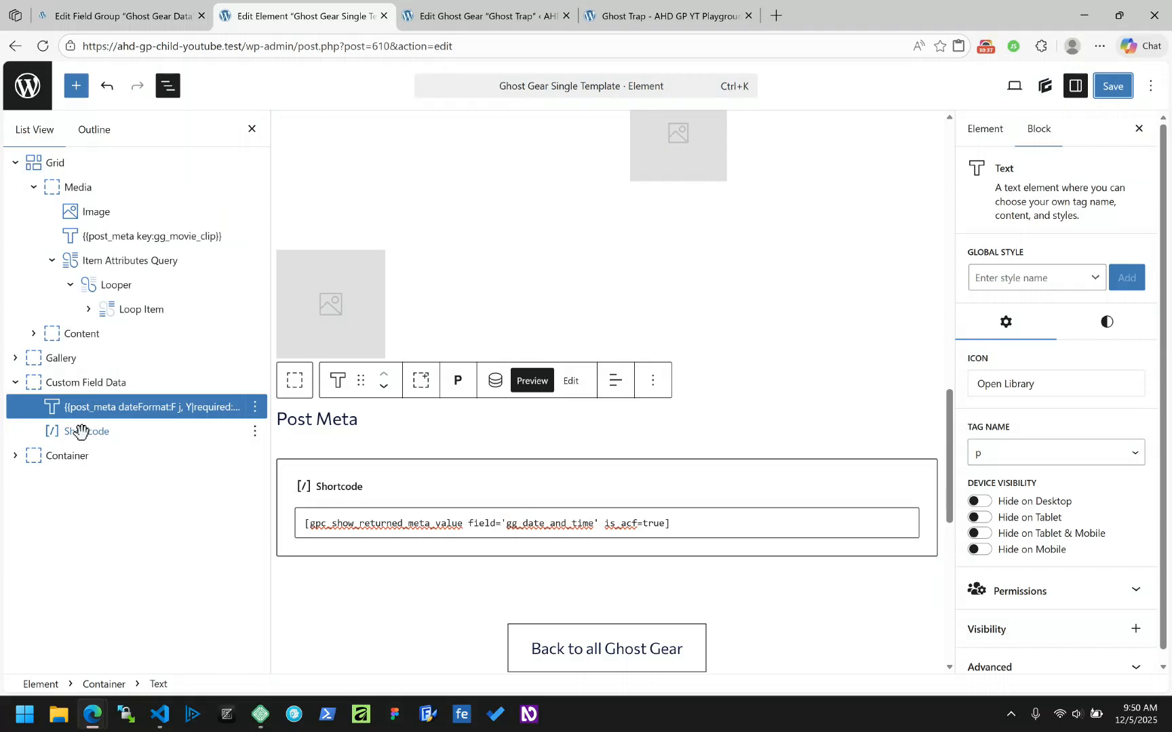
left_click(655, 381)
scroll(704, 536, "down", 3)
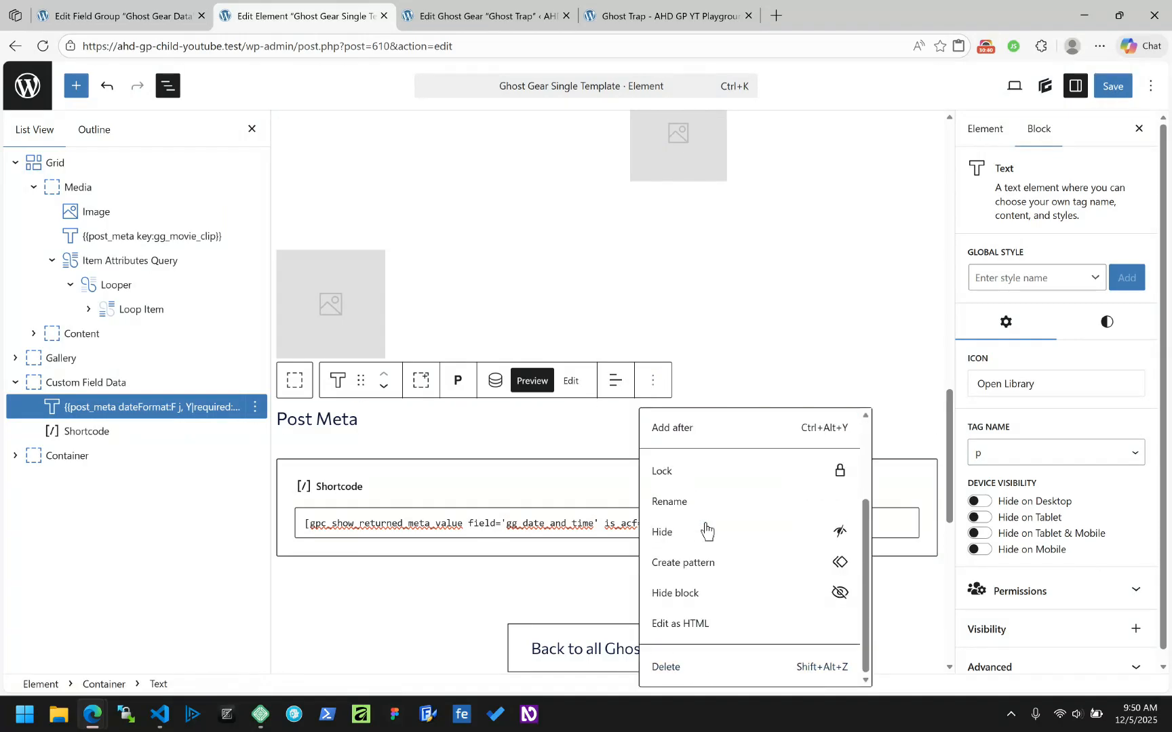
left_click(706, 667)
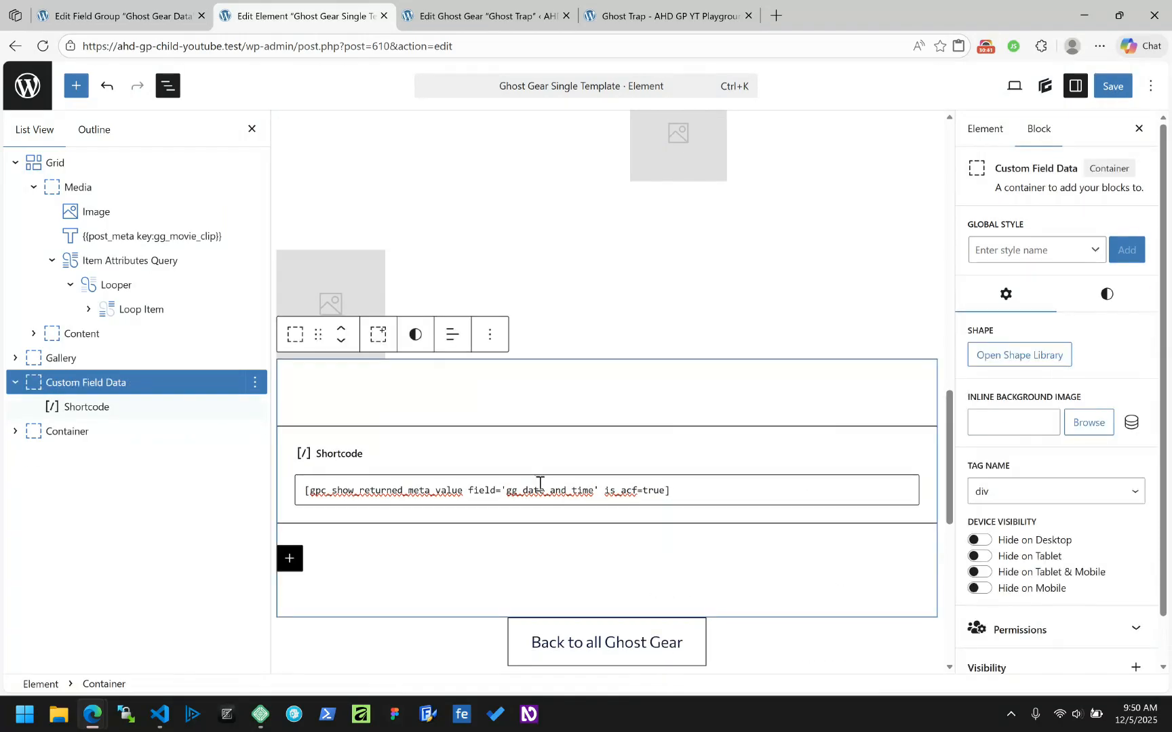
Step: Change the shortcode's field attribute to gg_icon and save the template
double_click(543, 490)
type("gg_")
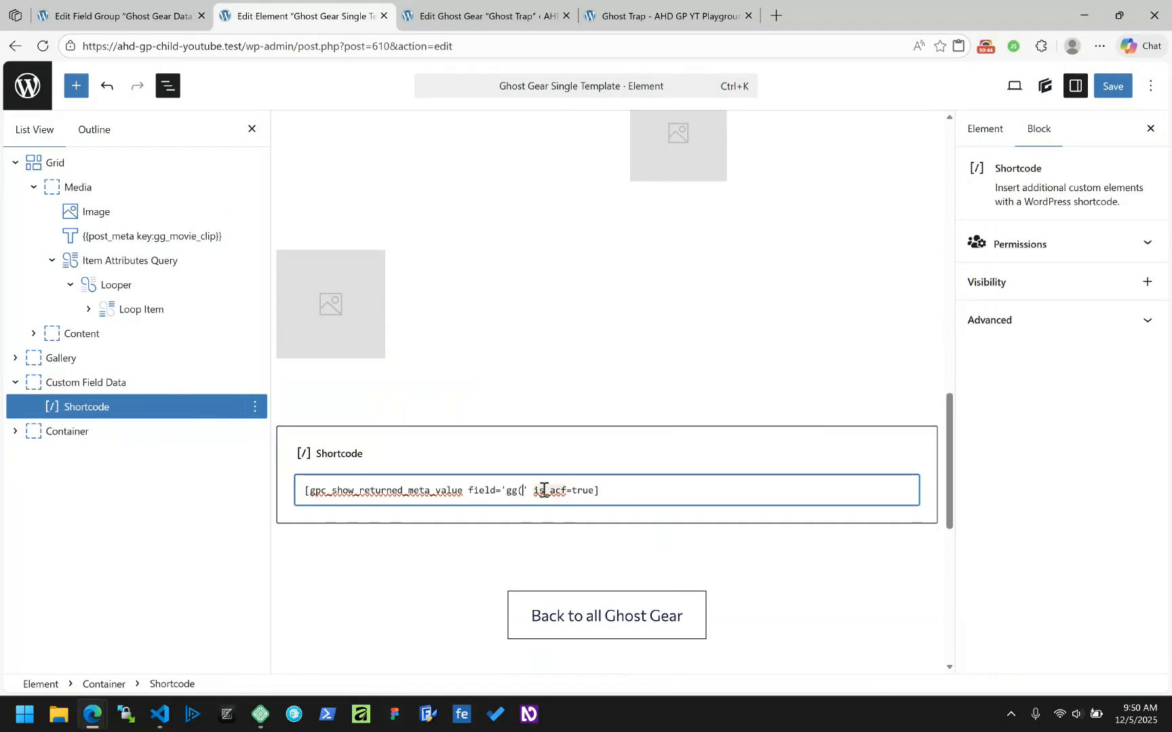
type("icon")
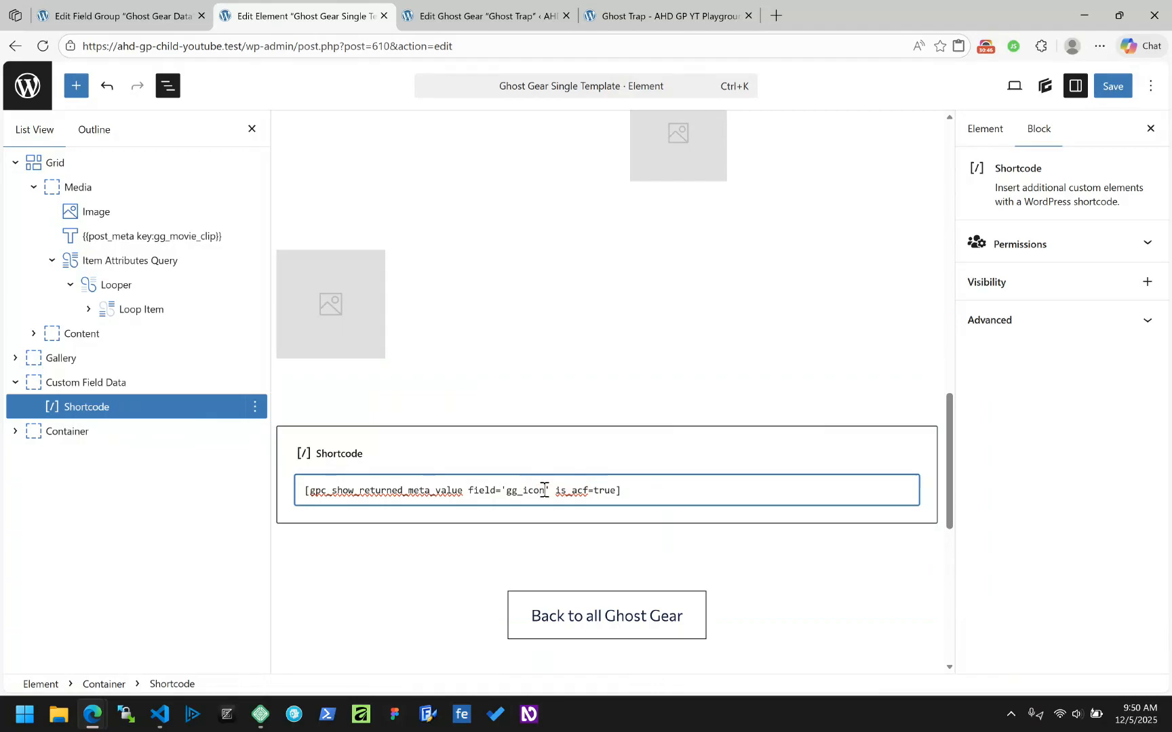
left_click(1112, 86)
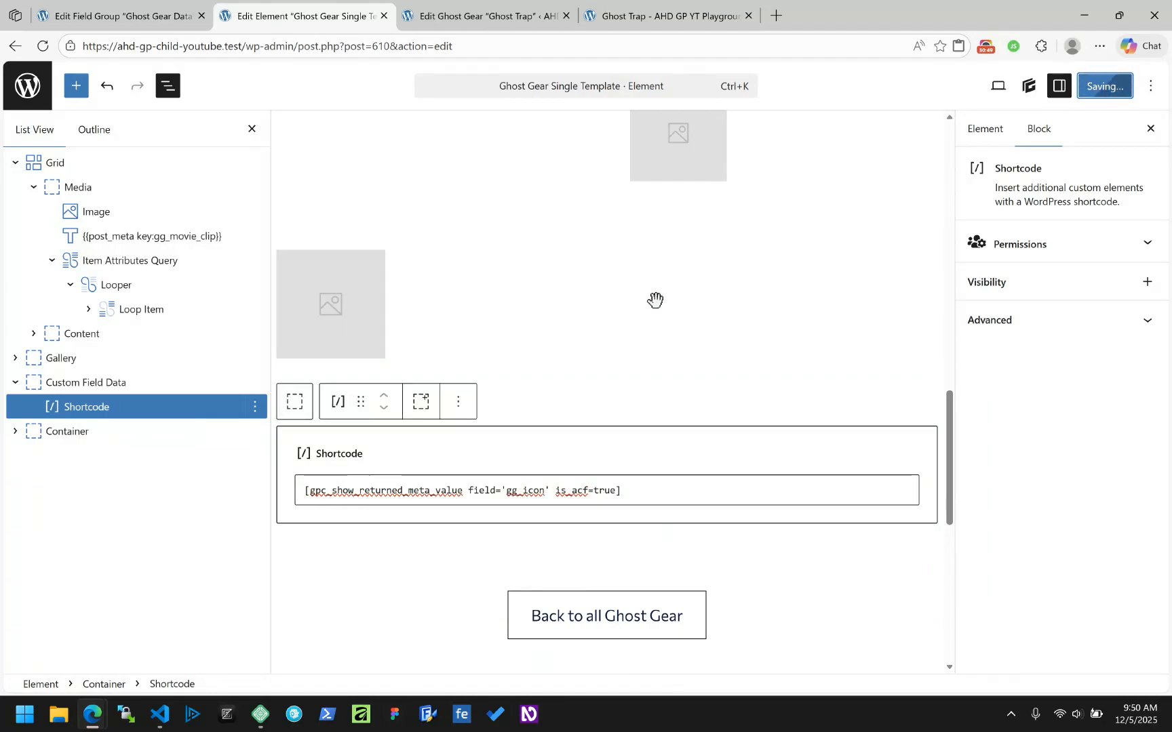
Step: Examine the Pick an Icon field's general, validation, presentation and conditional logic settings in the Ghost Gear Data field group
left_click(139, 14)
scroll(420, 373, "down", 6)
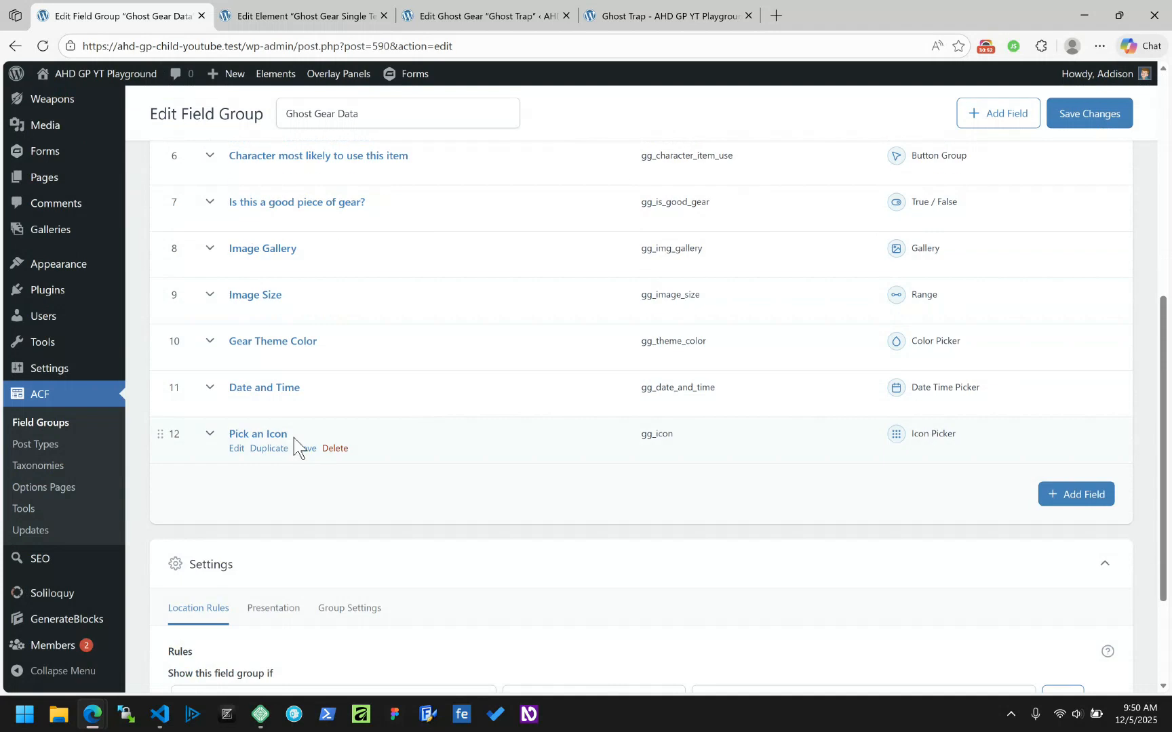
left_click(278, 436)
scroll(346, 468, "down", 6)
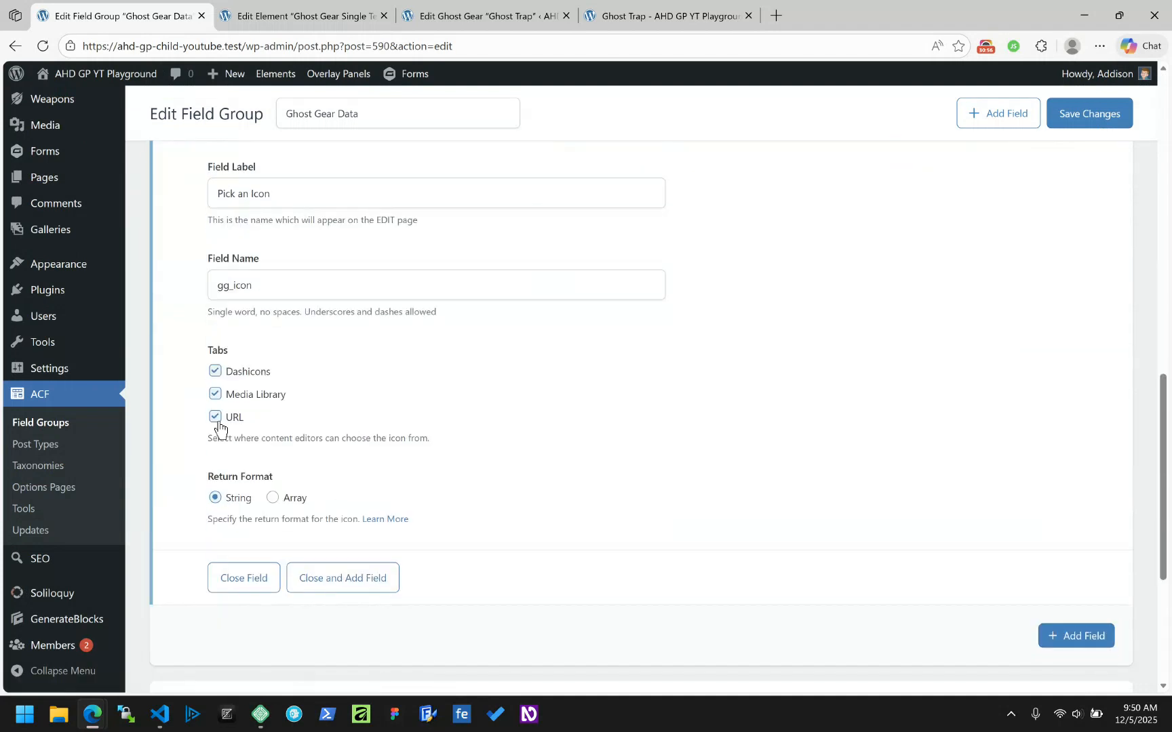
scroll(233, 420, "up", 3)
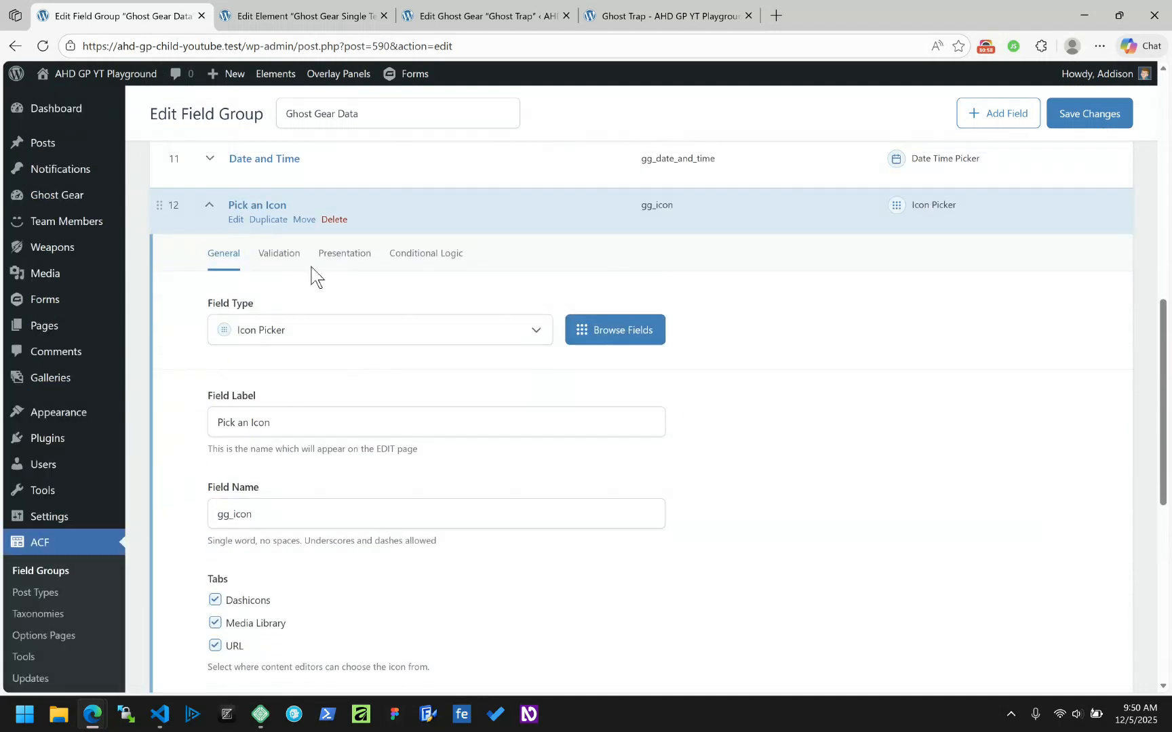
left_click(345, 253)
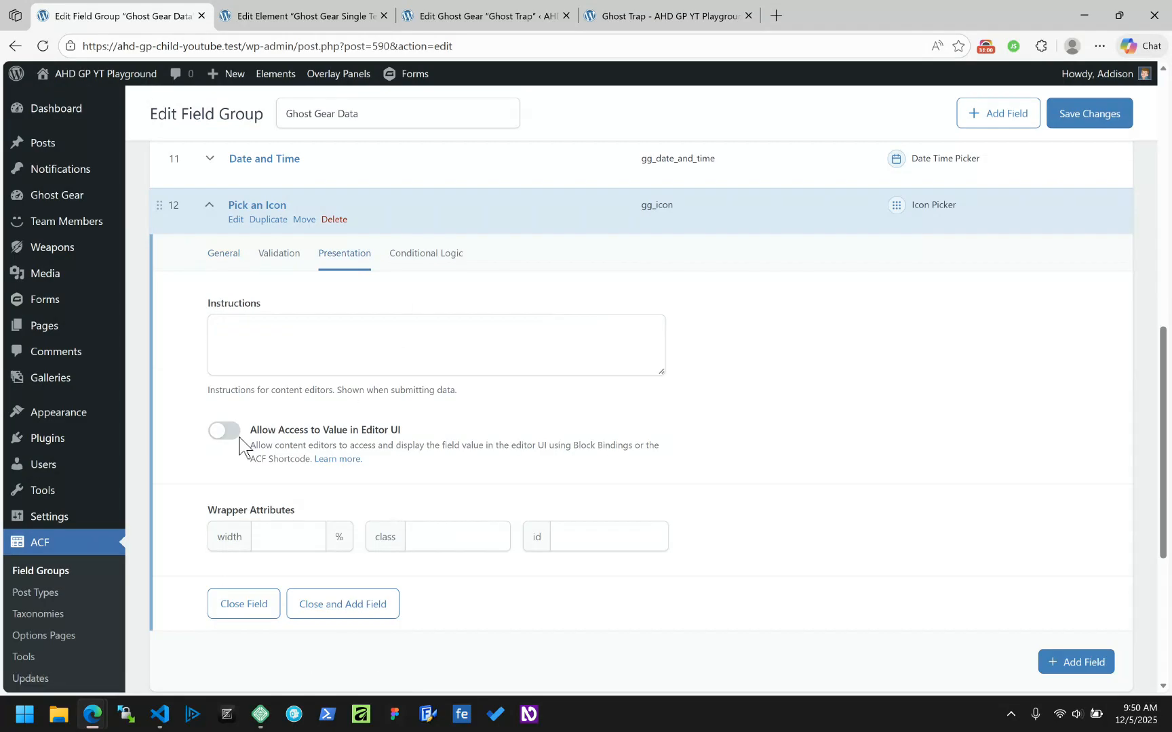
left_click(278, 257)
left_click(419, 257)
left_click(223, 256)
scroll(360, 329, "down", 4)
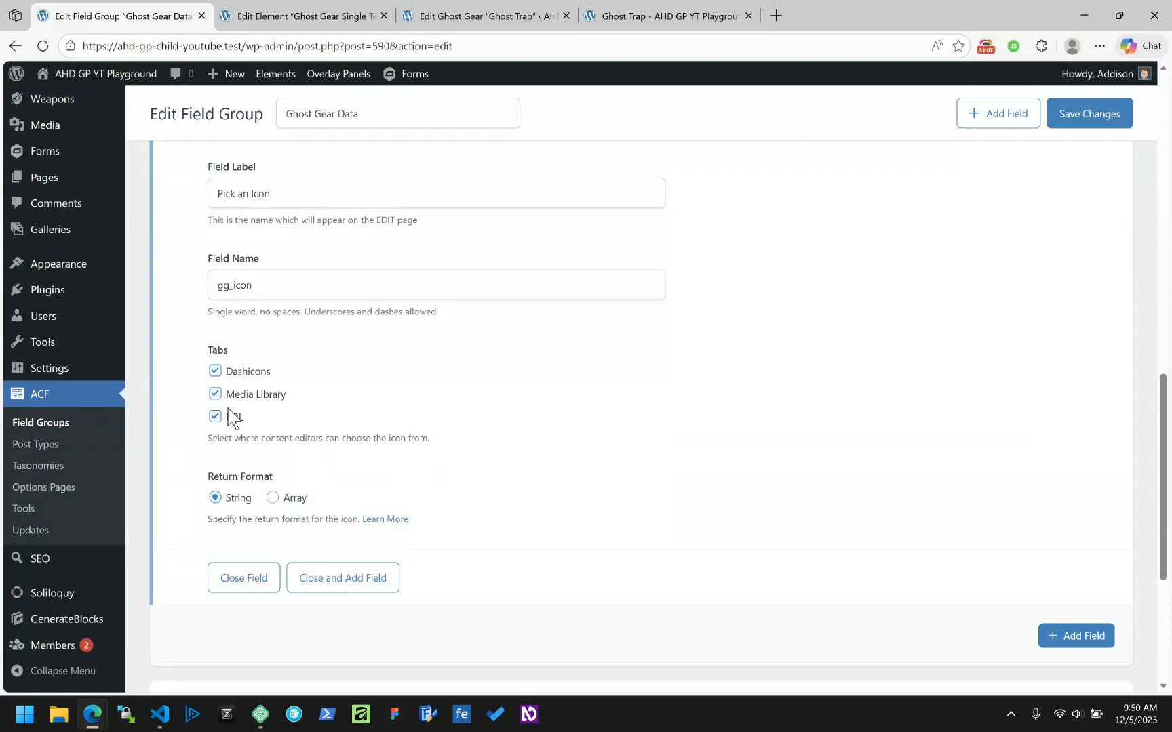
scroll(254, 335, "up", 2)
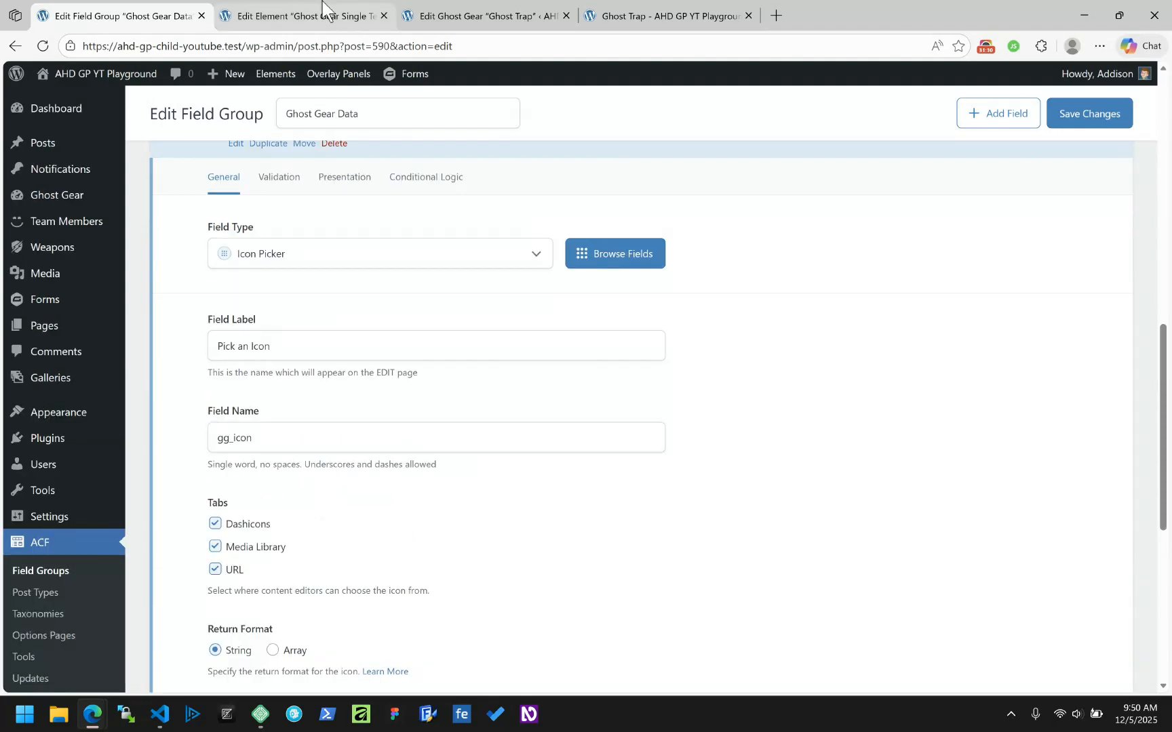
scroll(318, 517, "down", 2)
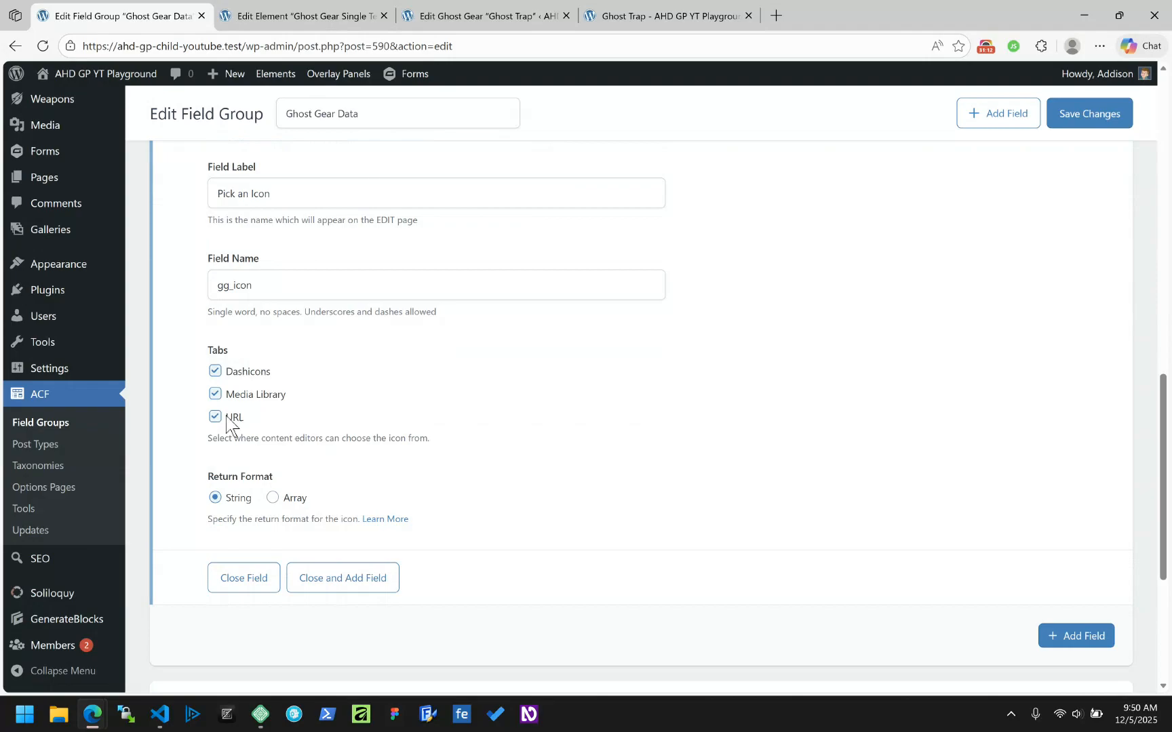
Step: Reload the Ghost Trap edit page, choose the gear Dashicon for the Pick an Icon field and update the post
left_click(299, 16)
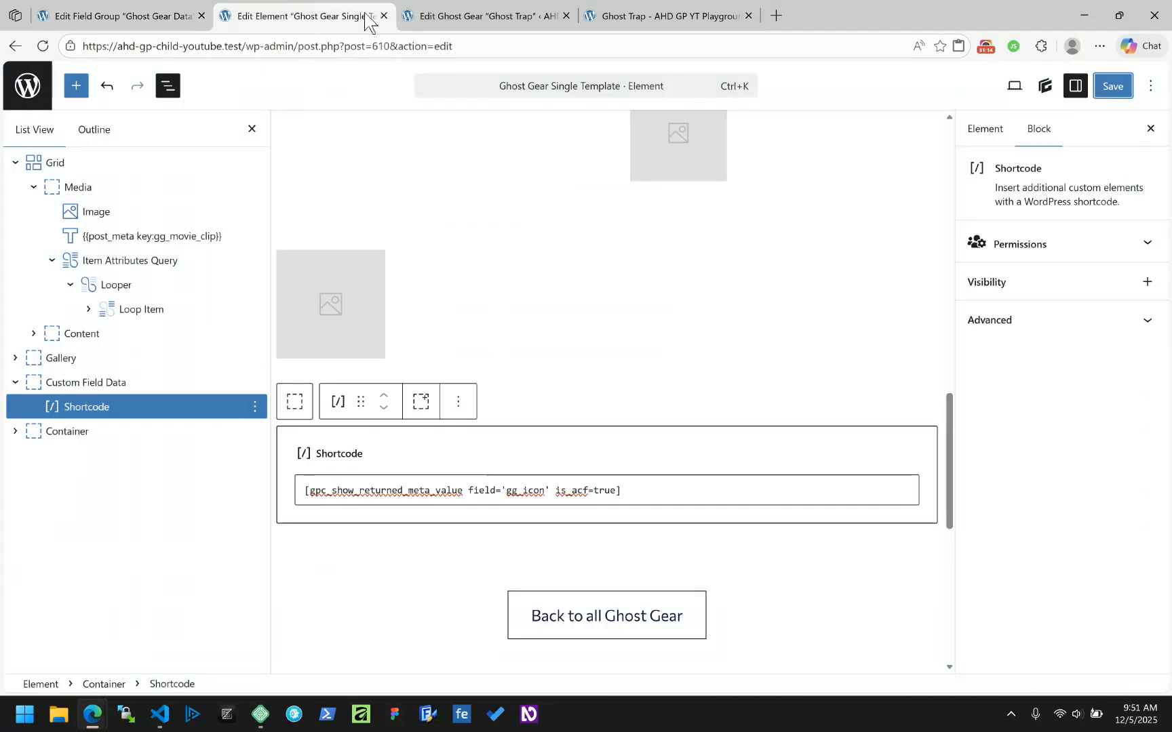
left_click(482, 17)
left_click(42, 46)
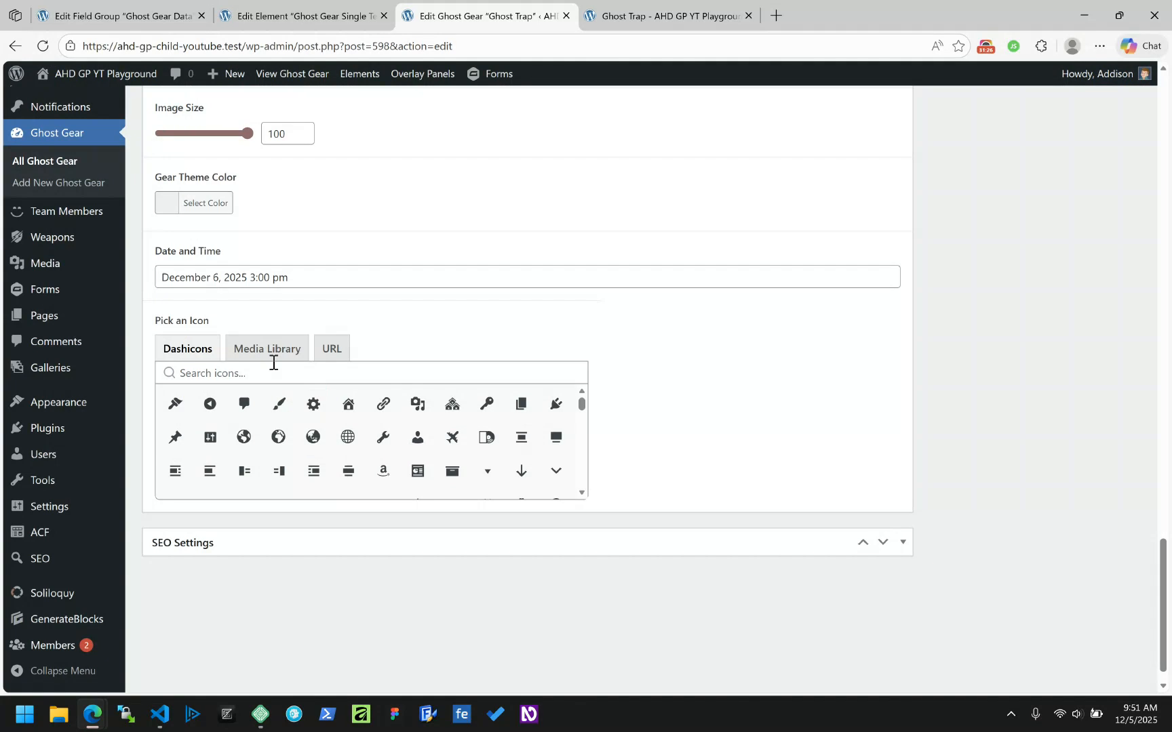
left_click(270, 356)
left_click(330, 409)
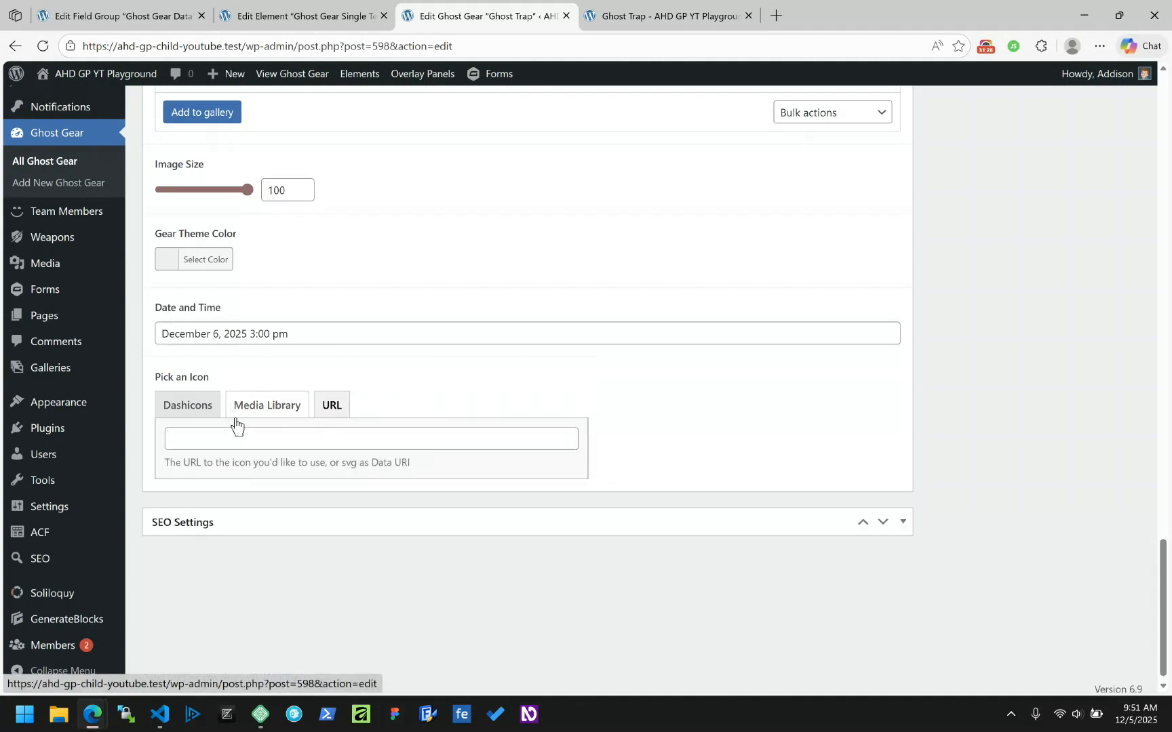
left_click(178, 411)
left_click(311, 462)
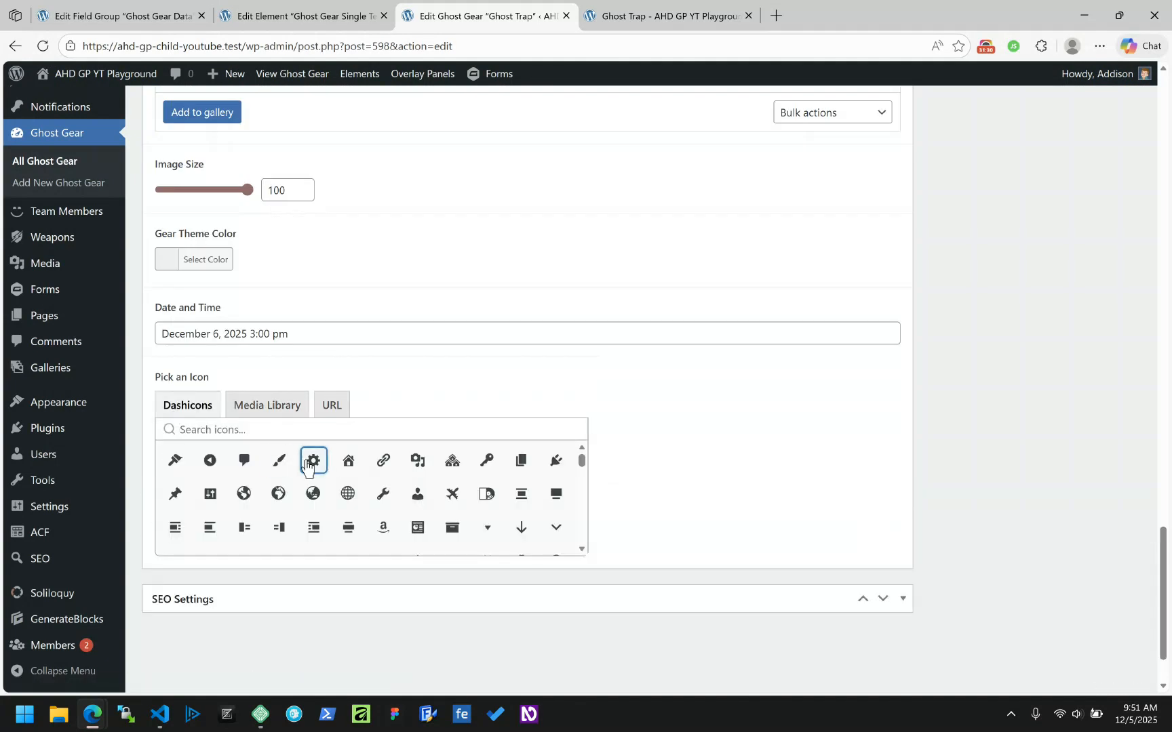
scroll(1001, 362, "up", 10)
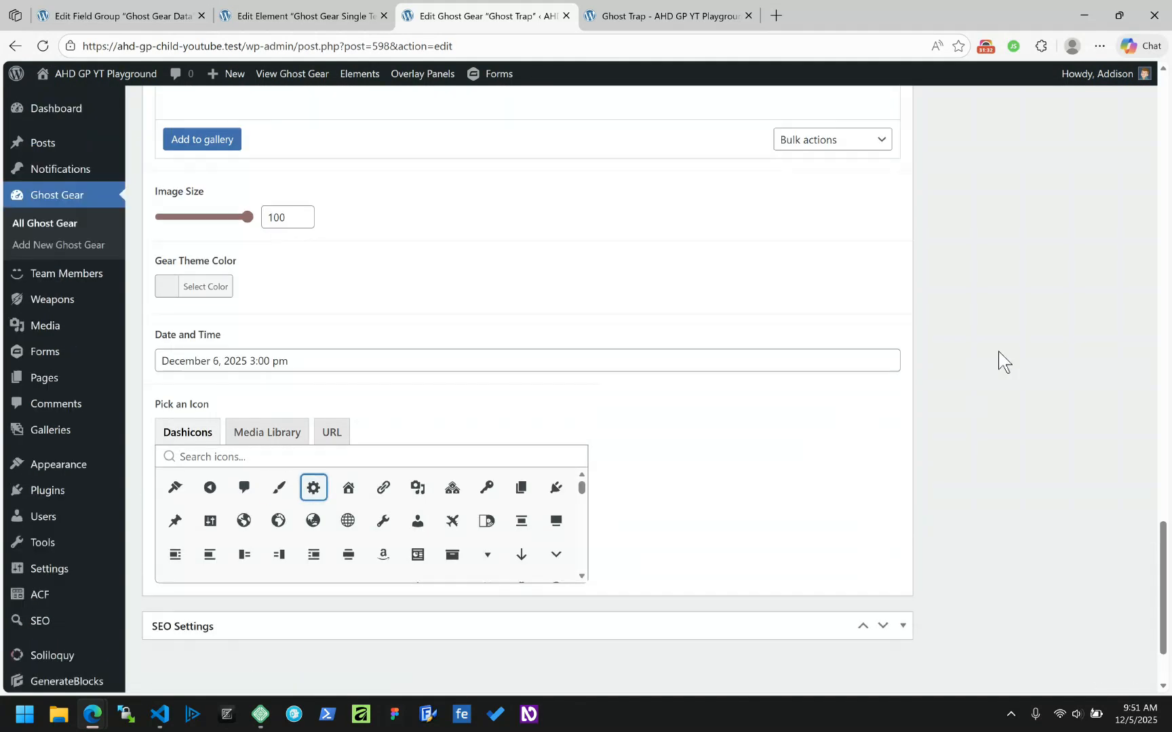
scroll(1001, 361, "up", 15)
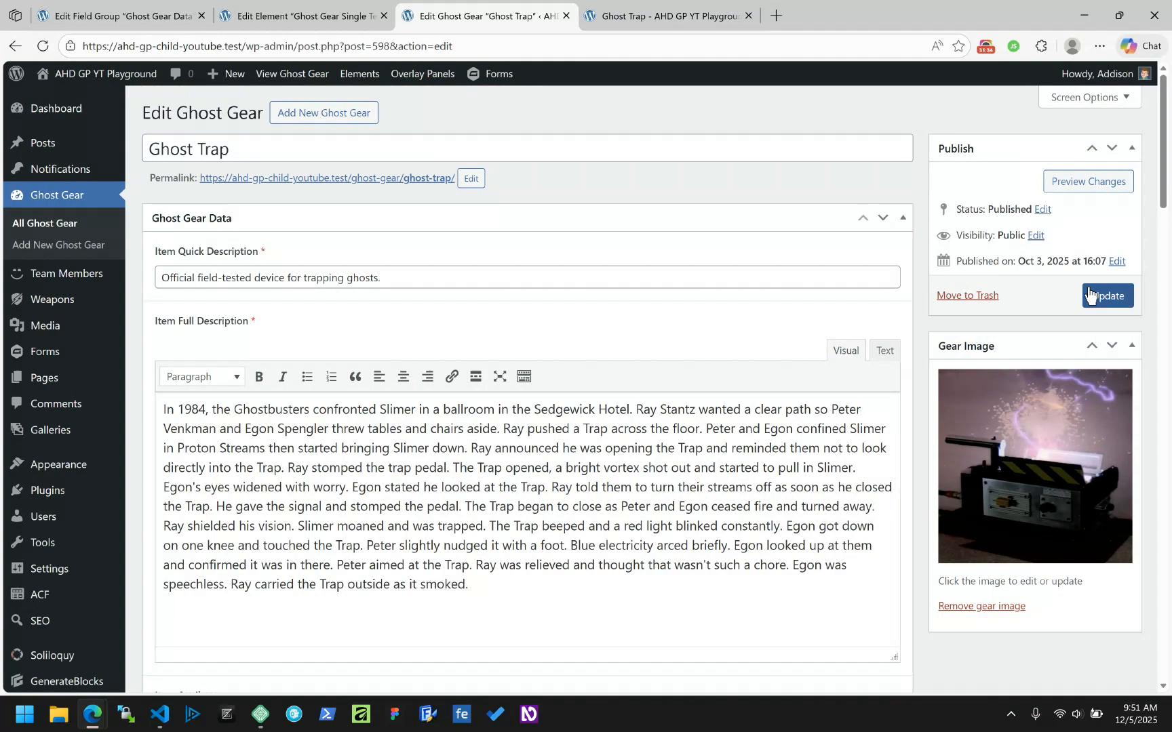
left_click(1093, 293)
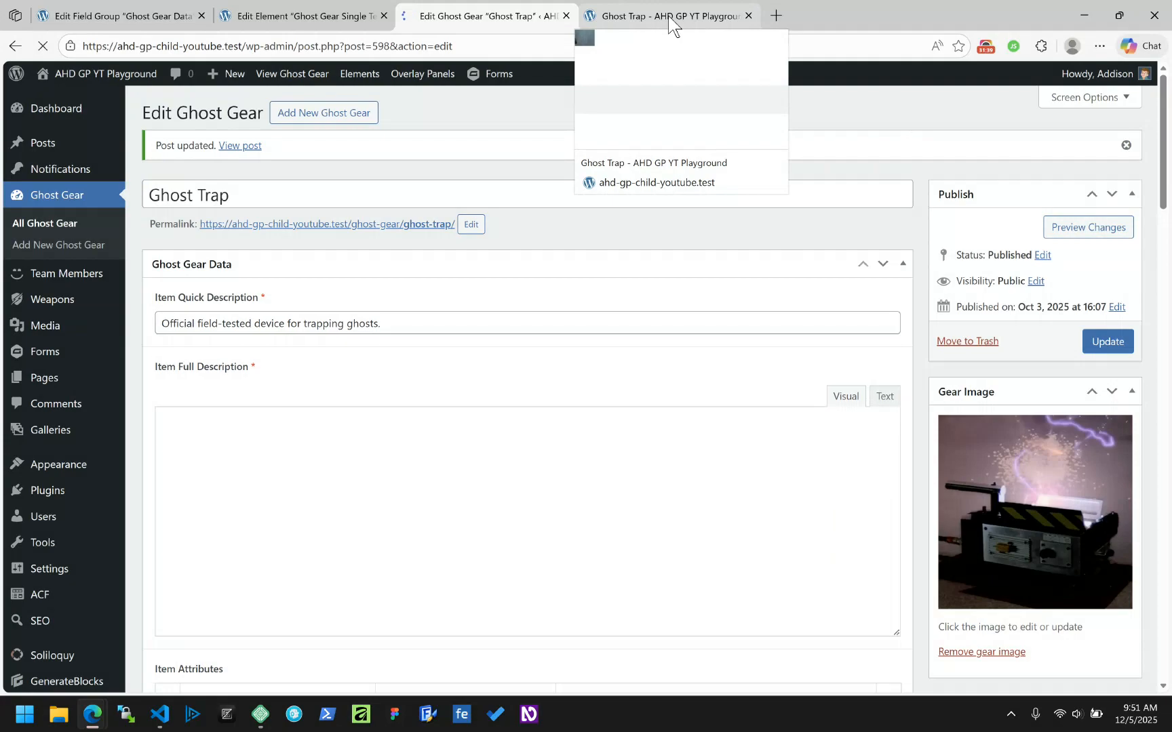
Step: Reload the Ghost Trap front-end page and inspect the icon field's shortcode output
left_click(668, 17)
left_click(42, 48)
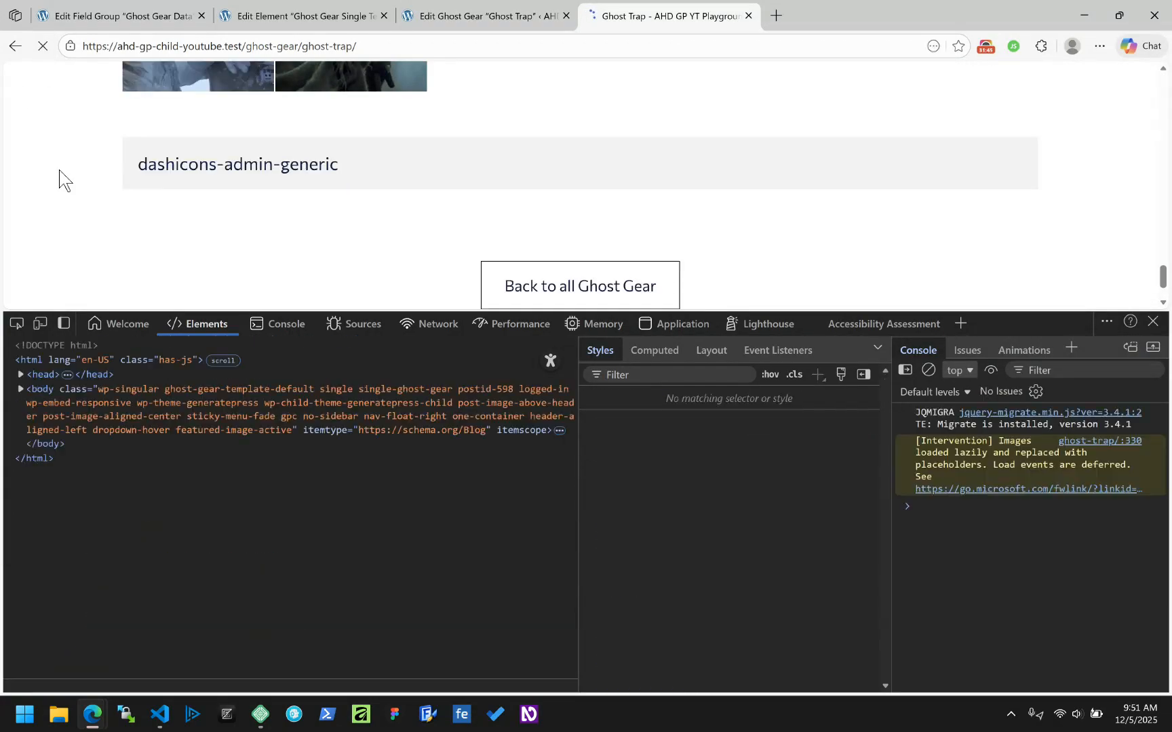
right_click(250, 191)
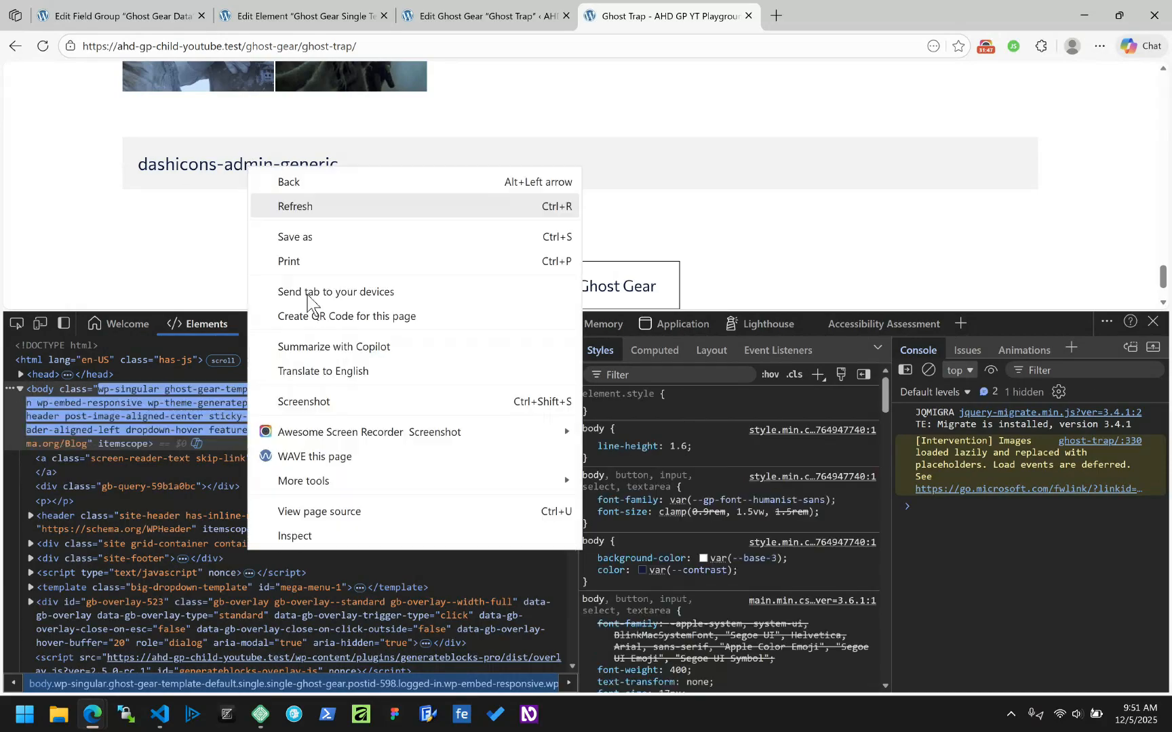
left_click(312, 539)
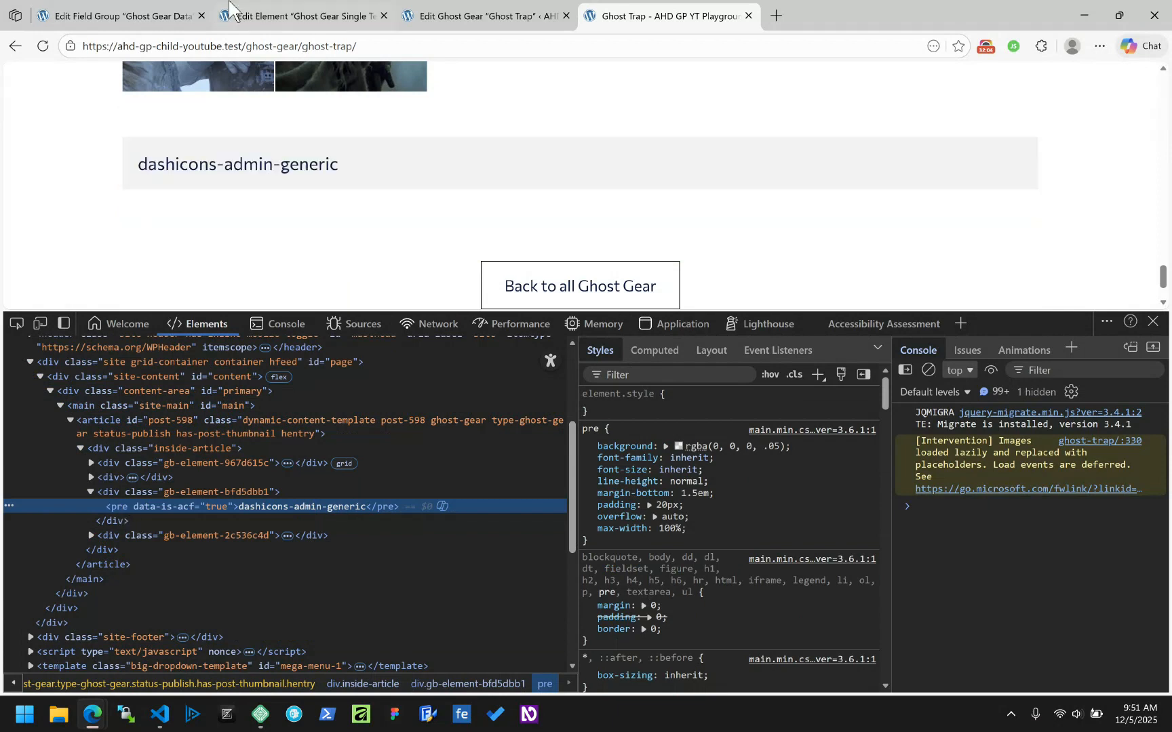
Step: In the Ghost Gear Data field group, set the Pick an Icon field's return format to Array
left_click(449, 15)
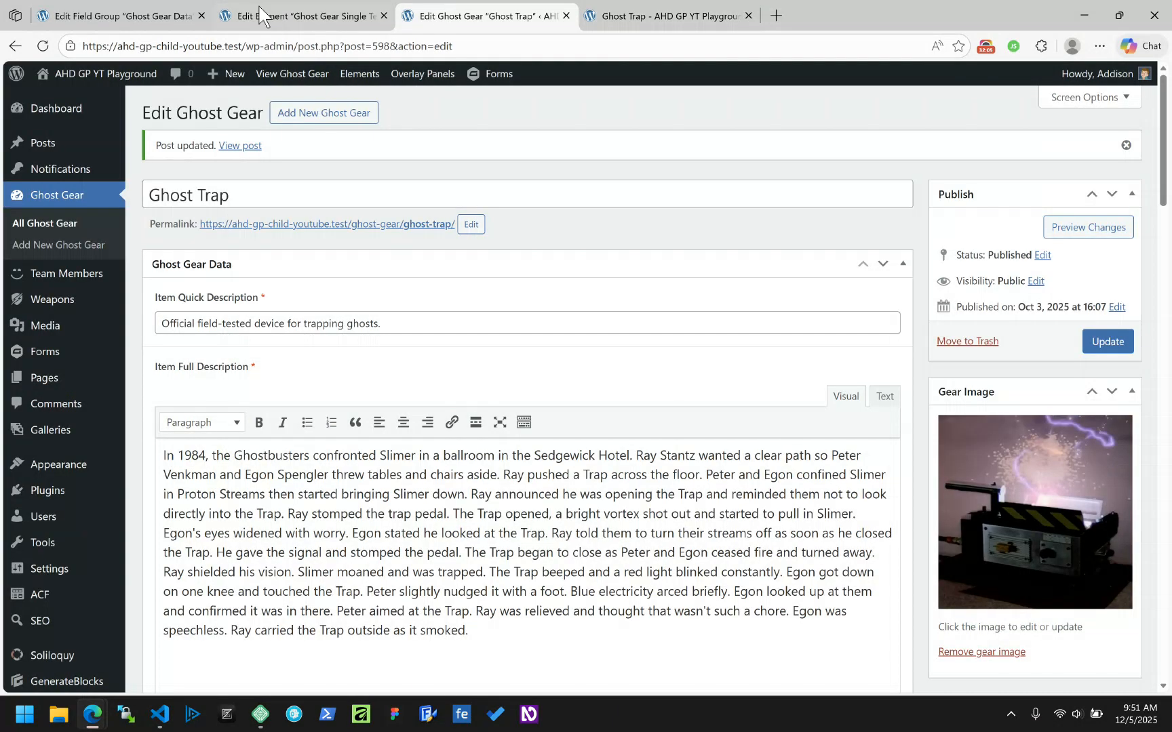
left_click(163, 16)
left_click(295, 499)
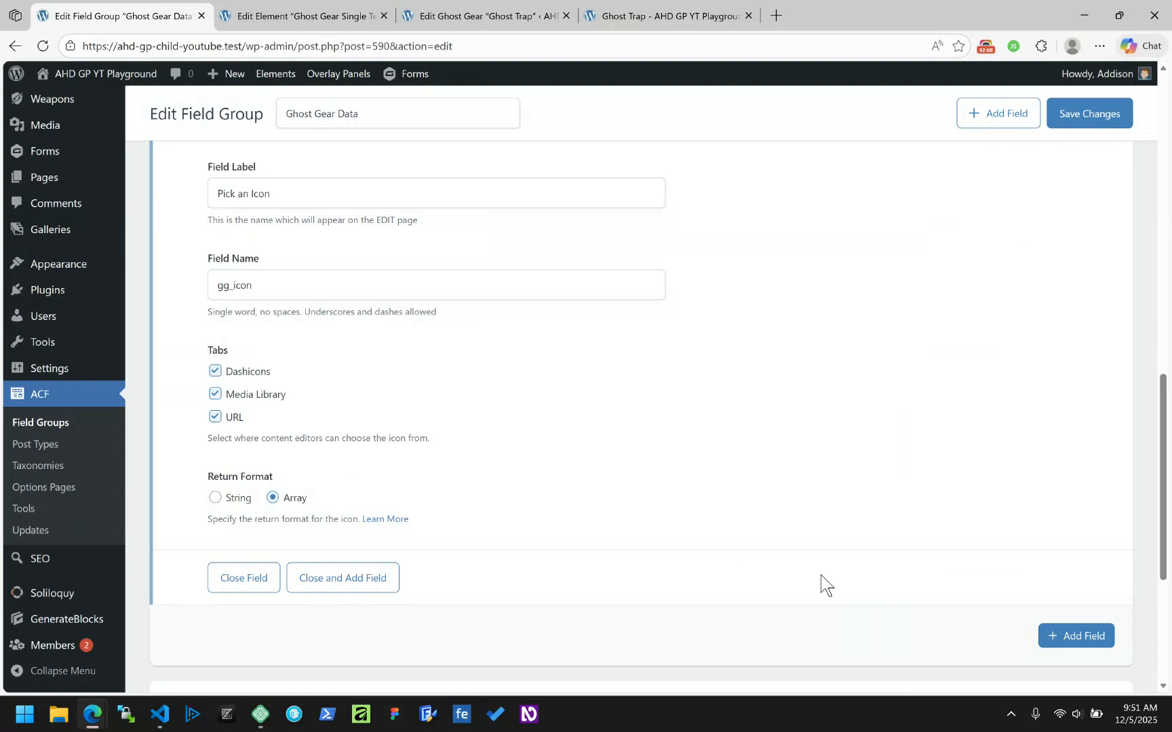
left_click(1069, 638)
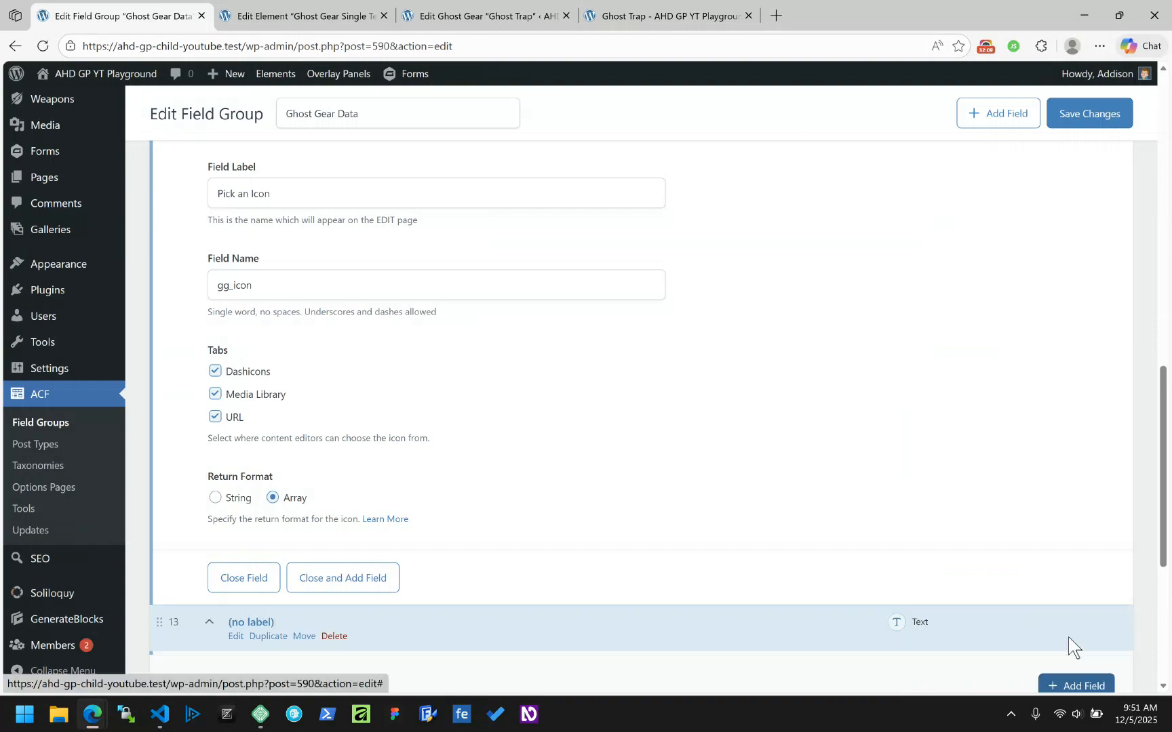
scroll(475, 522, "up", 6)
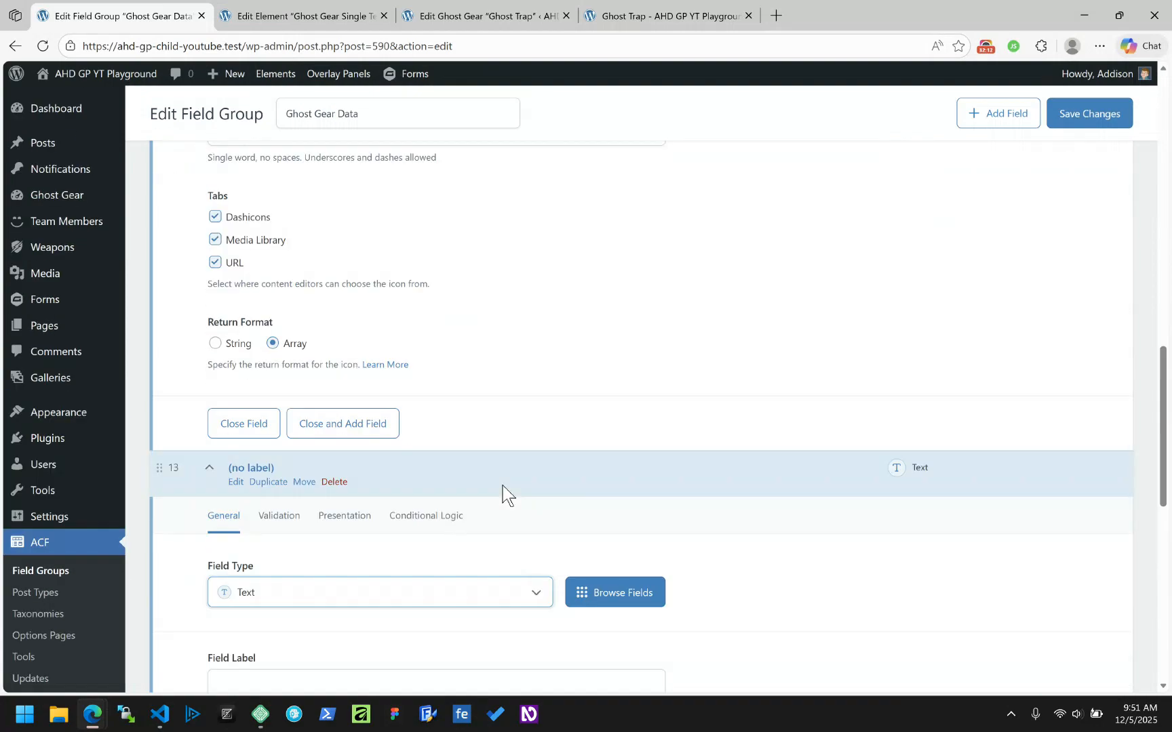
left_click(335, 482)
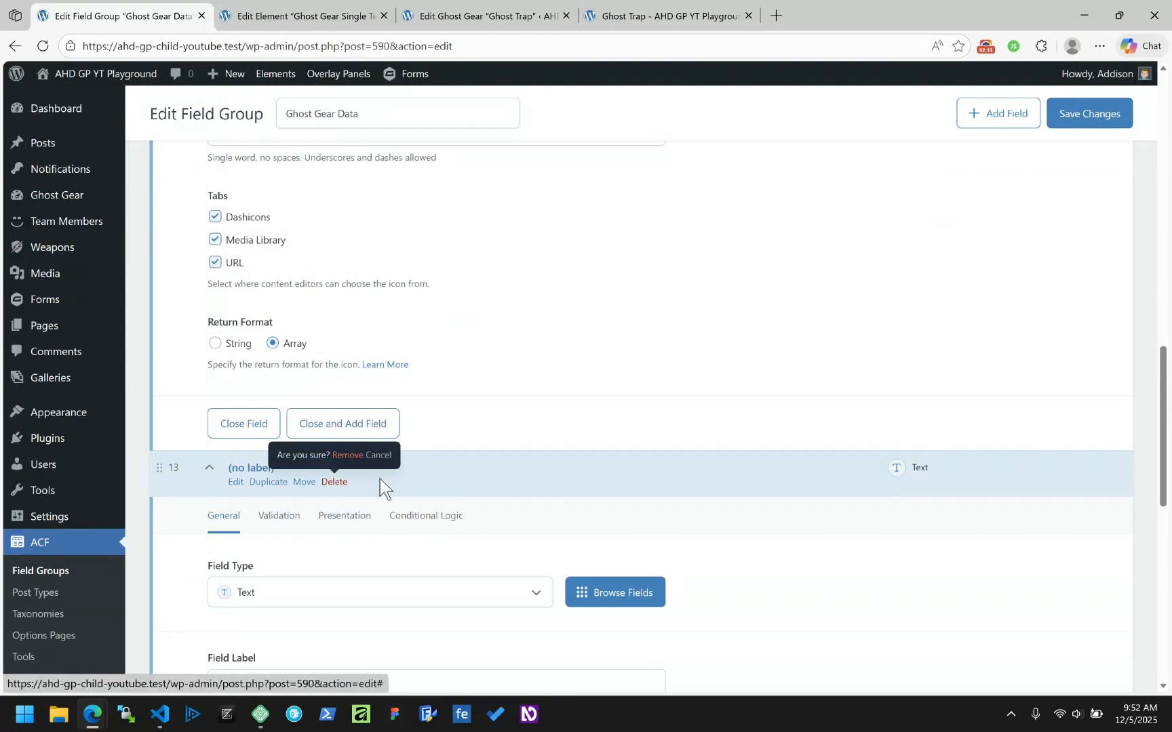
left_click(348, 455)
Step: Save the Ghost Gear Data field group and reload the Ghost Trap front-end page to check the icon output
left_click(1087, 116)
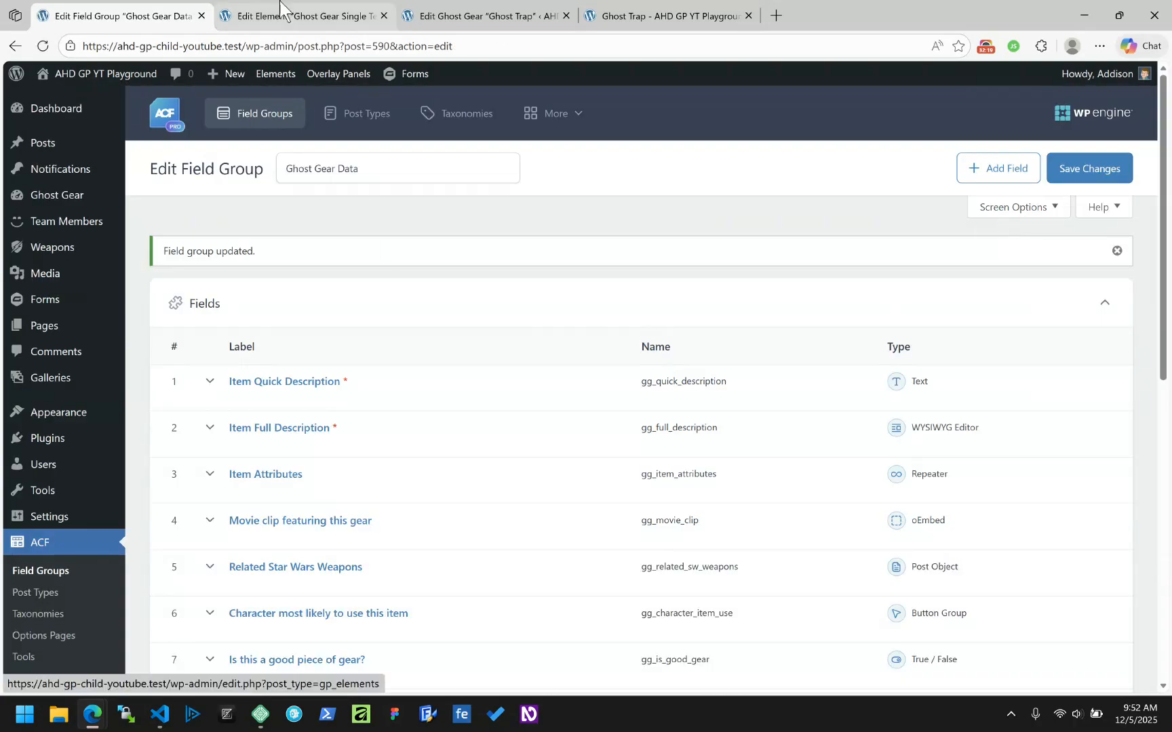
left_click(319, 18)
left_click(482, 17)
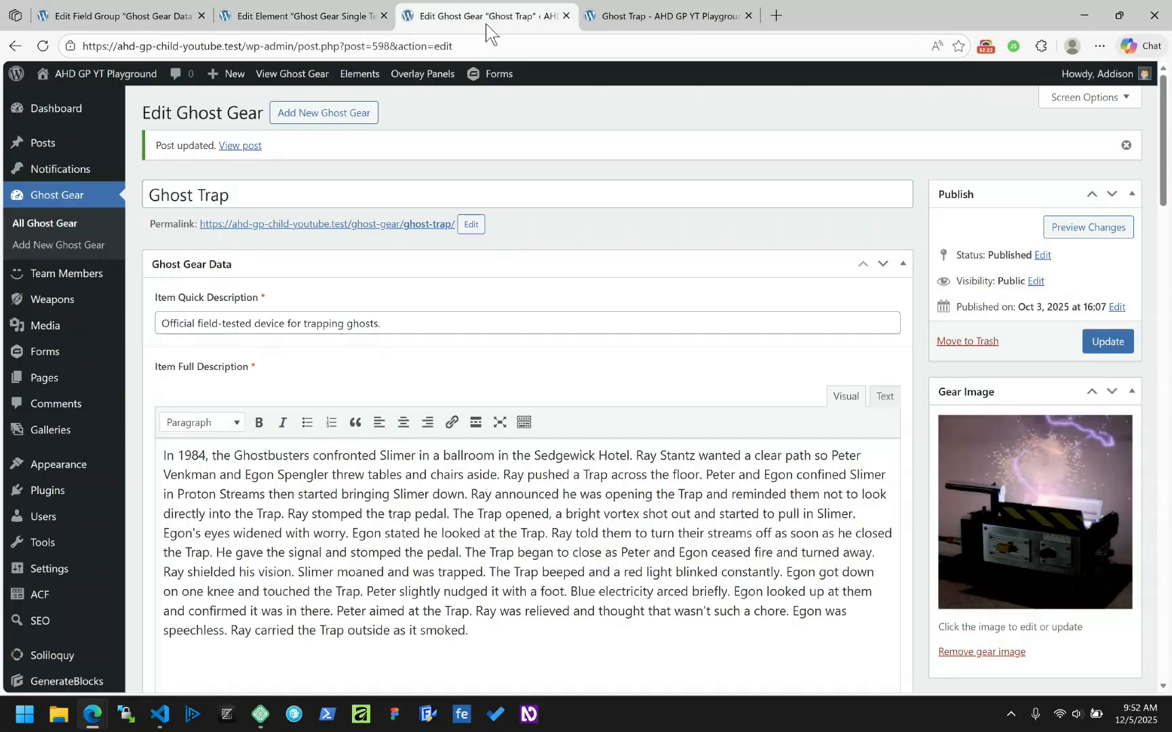
left_click(622, 21)
left_click(42, 46)
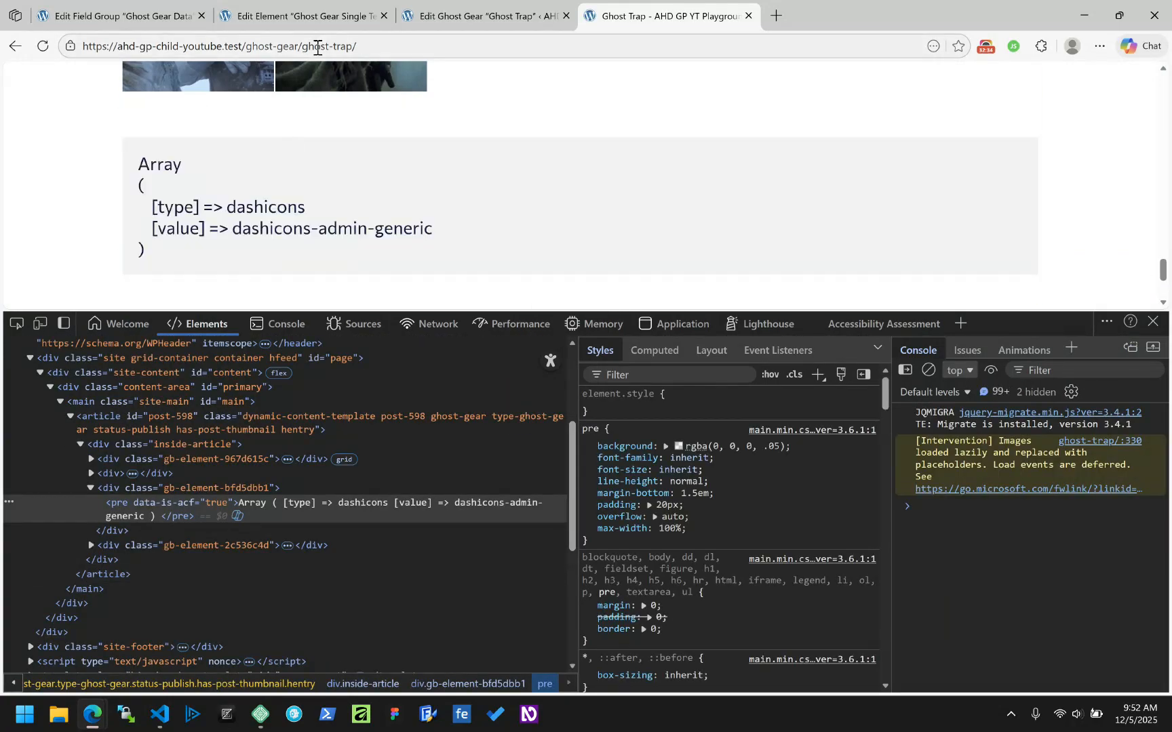
Step: Inspect the Weapons admin menu icon on the field group page and select its ::before pseudo-element
left_click(210, 8)
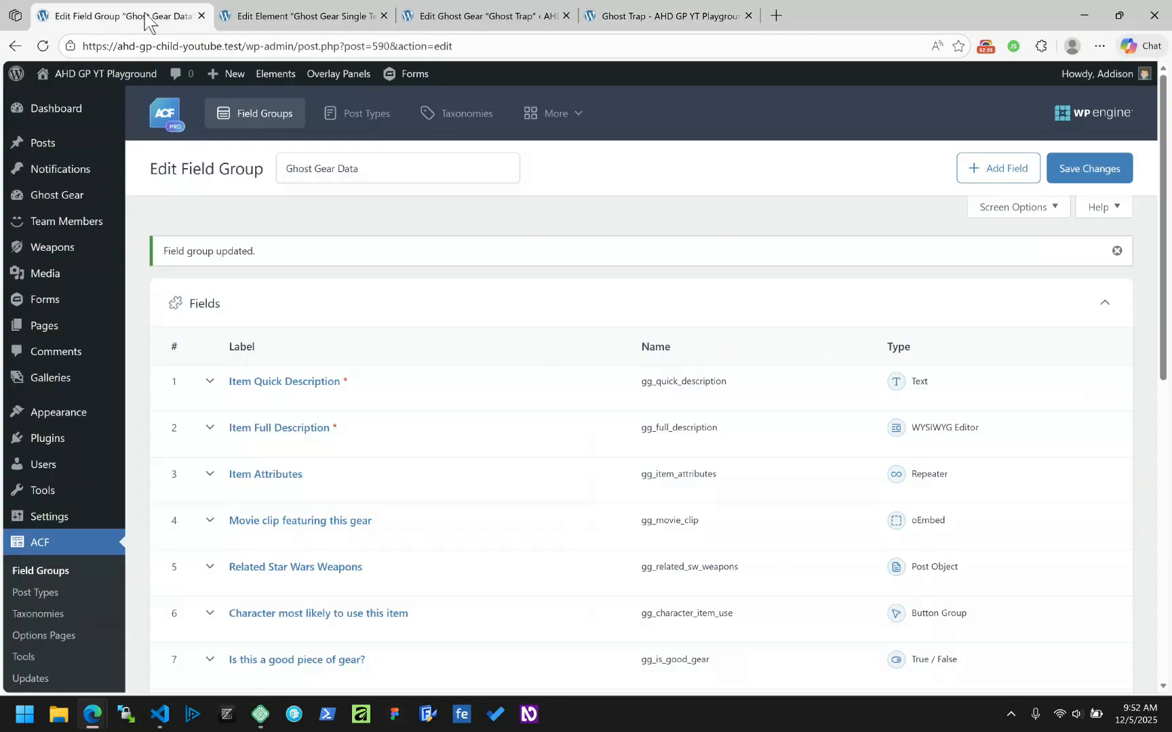
right_click(21, 251)
left_click(74, 479)
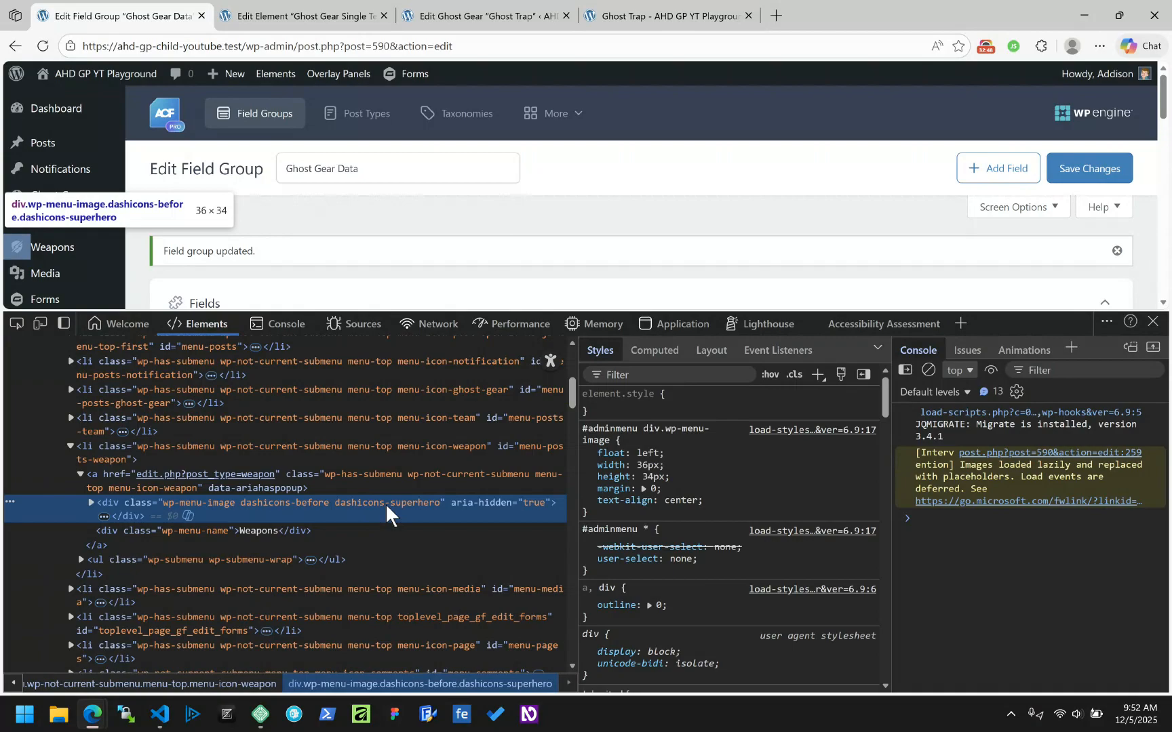
left_click(91, 502)
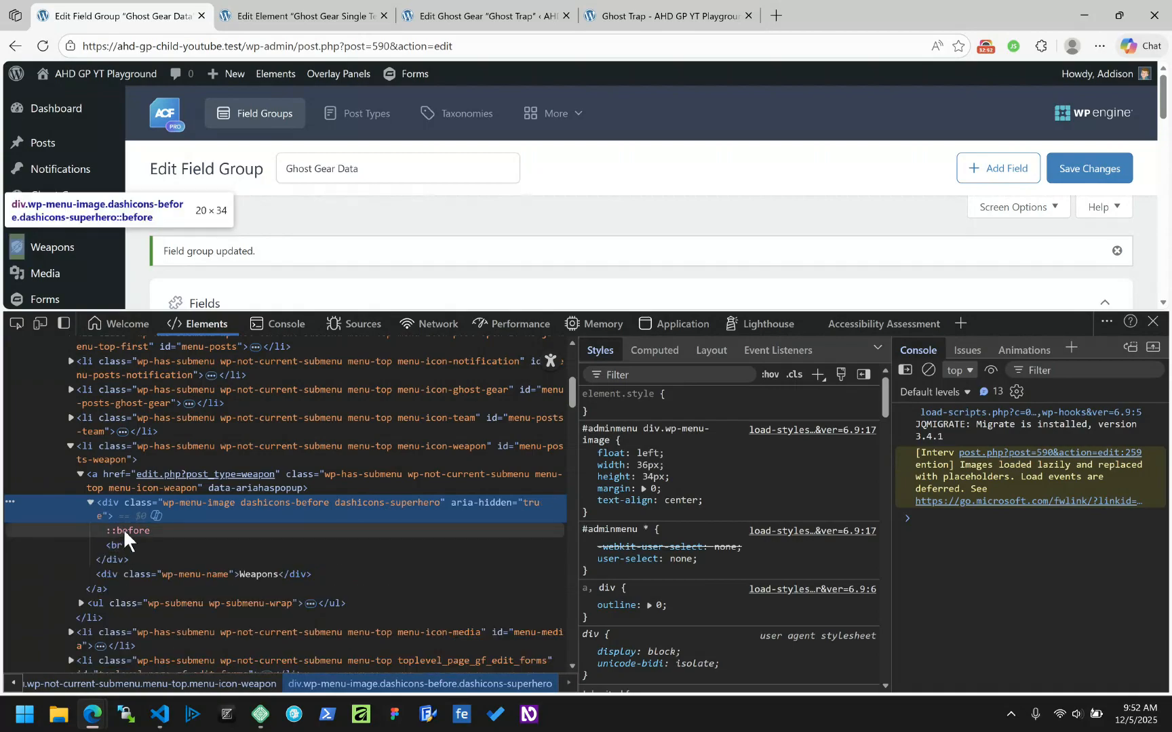
left_click(123, 528)
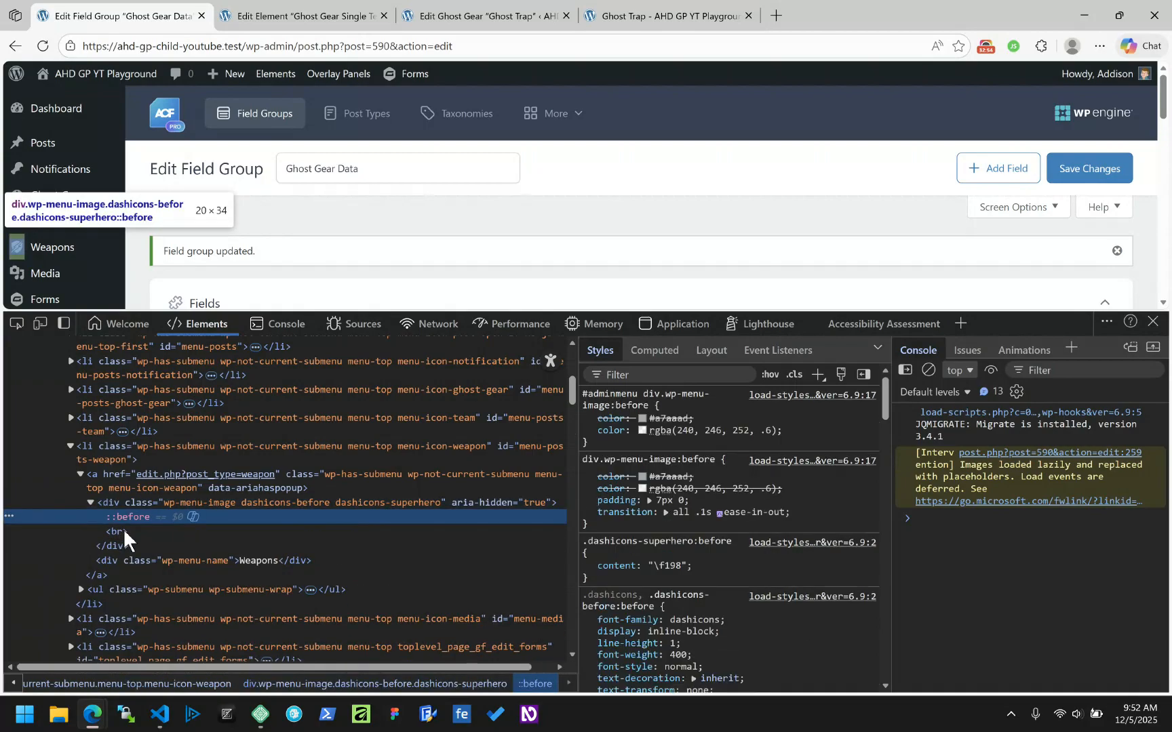
left_click(117, 499)
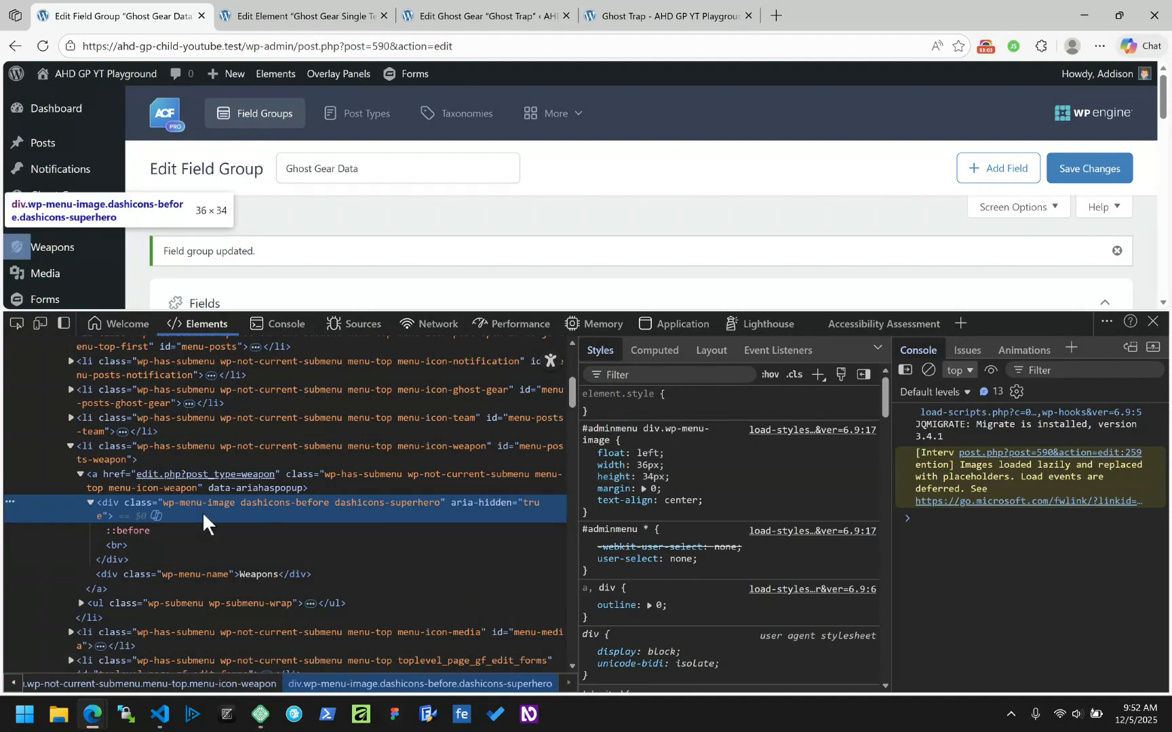
left_click(129, 528)
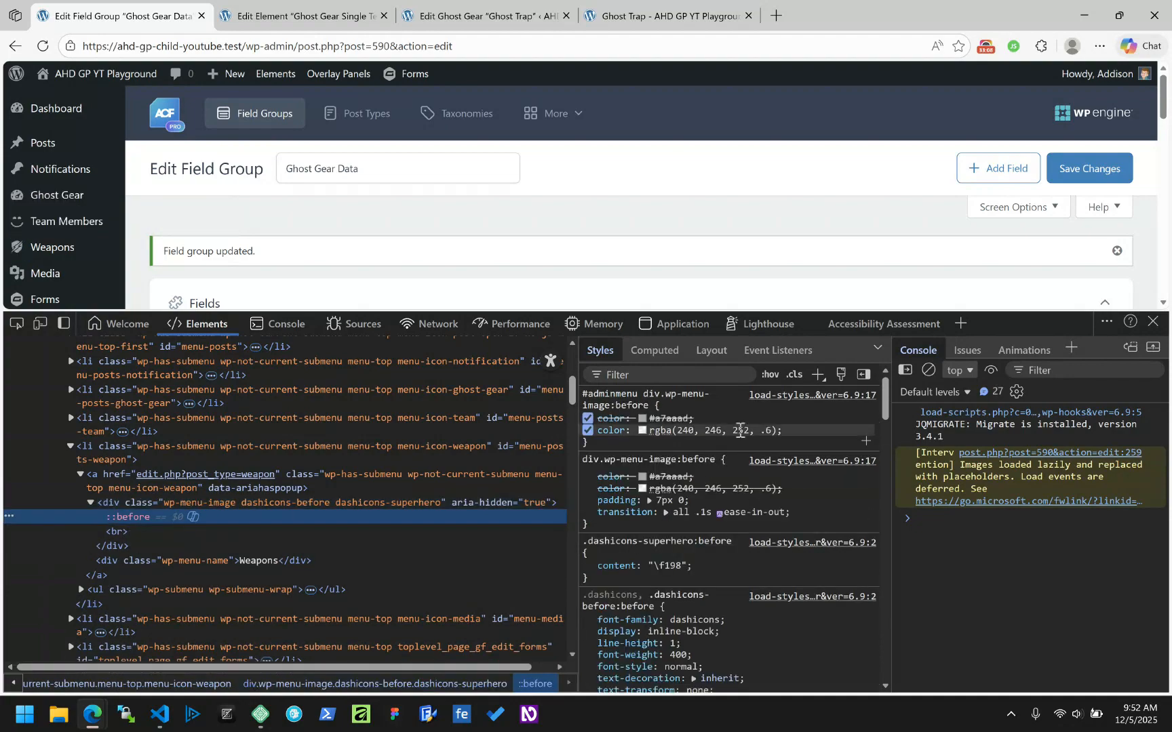
Step: Examine the CSS rules of the Weapons icon's ::before pseudo-element, including the dashicons font styles, and close the developer tools
scroll(675, 523, "down", 2)
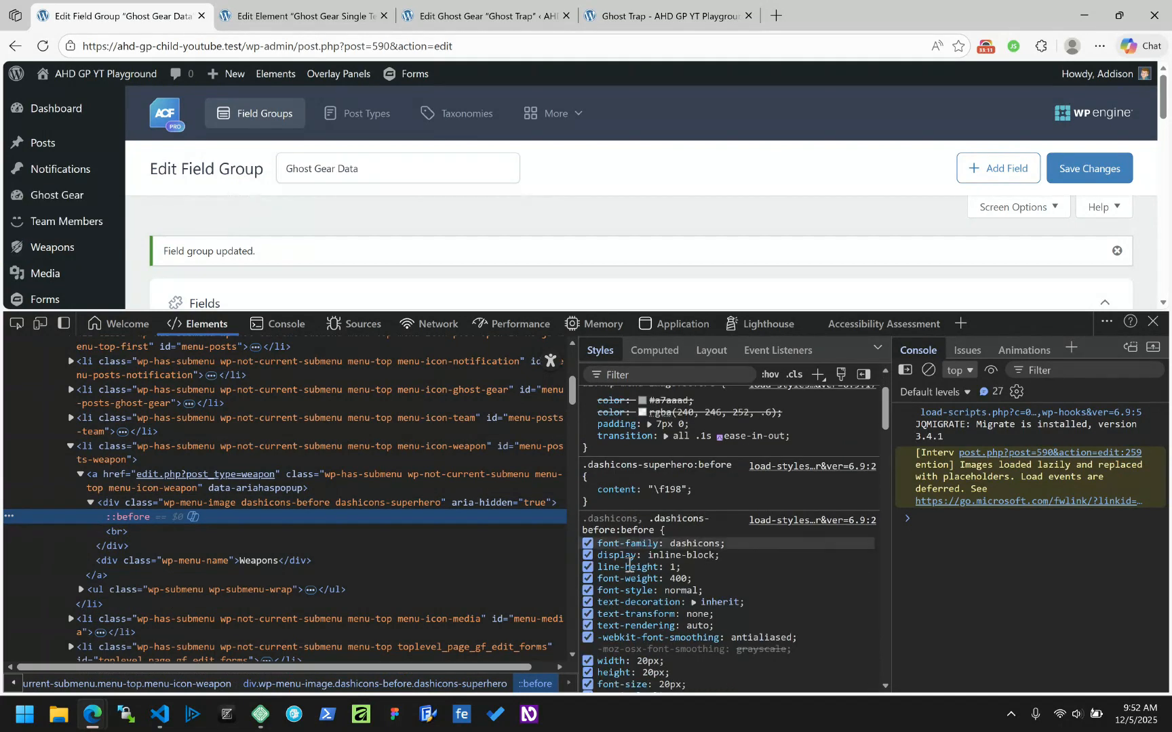
scroll(757, 579, "down", 5)
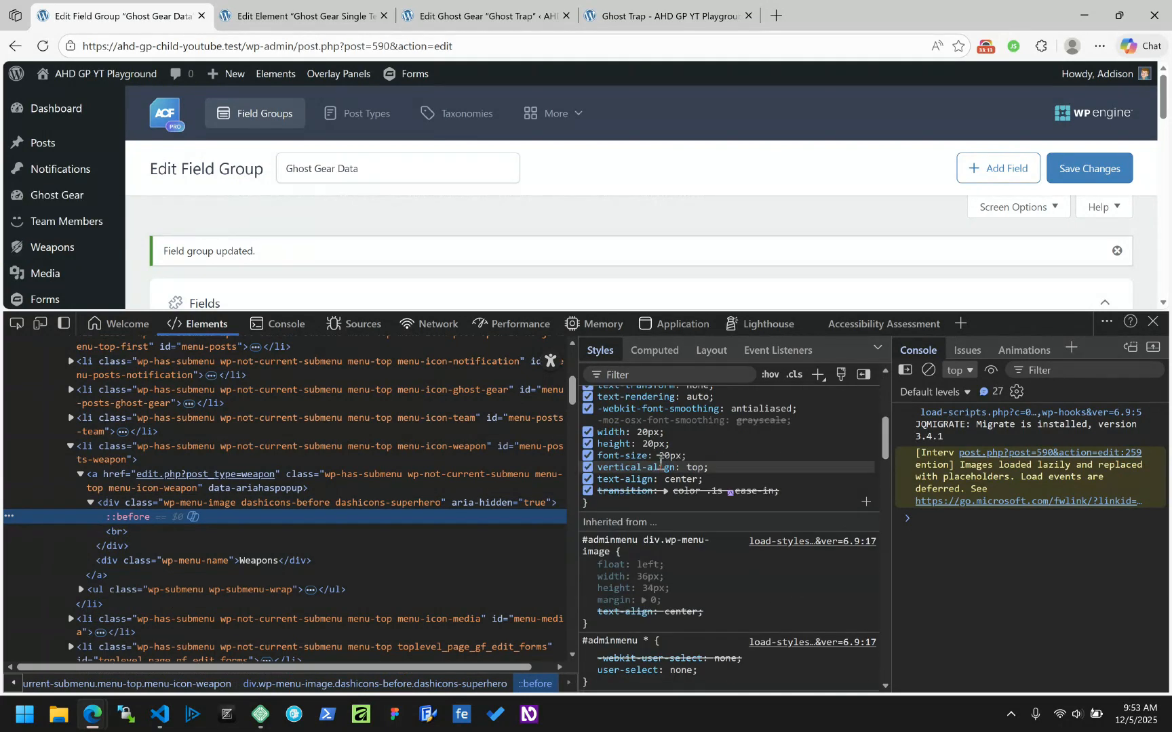
scroll(657, 478, "up", 5)
mouse_move(641, 579)
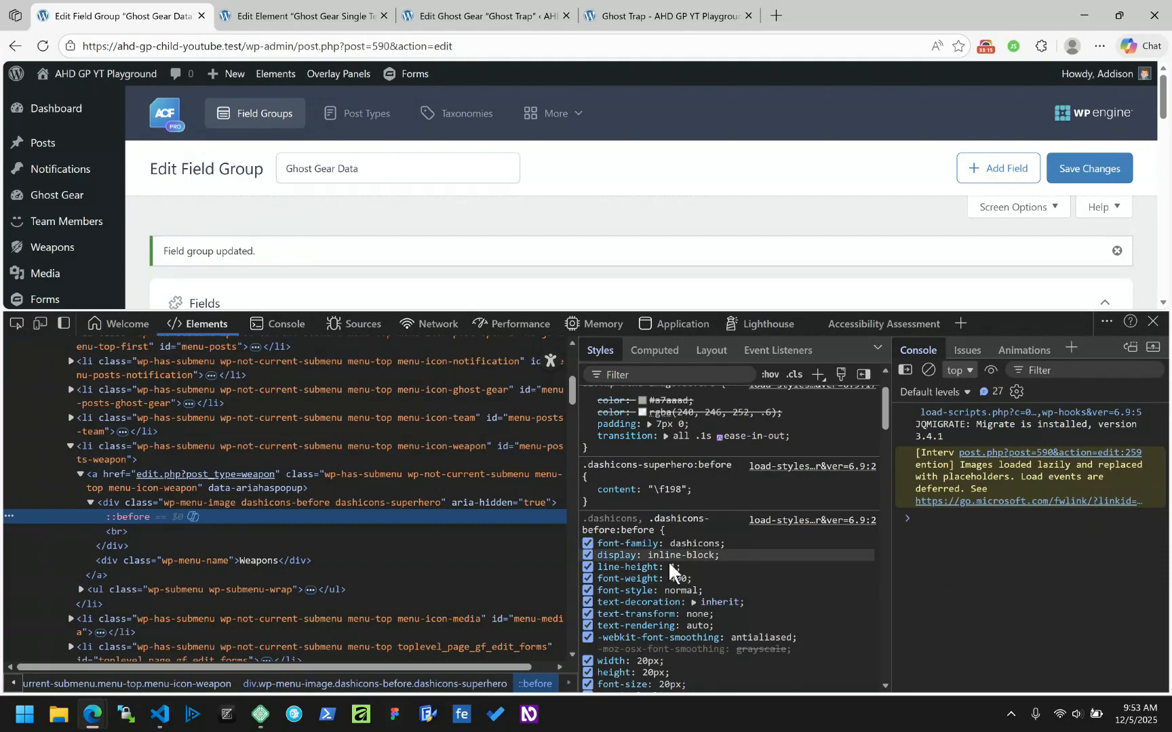
mouse_move(94, 241)
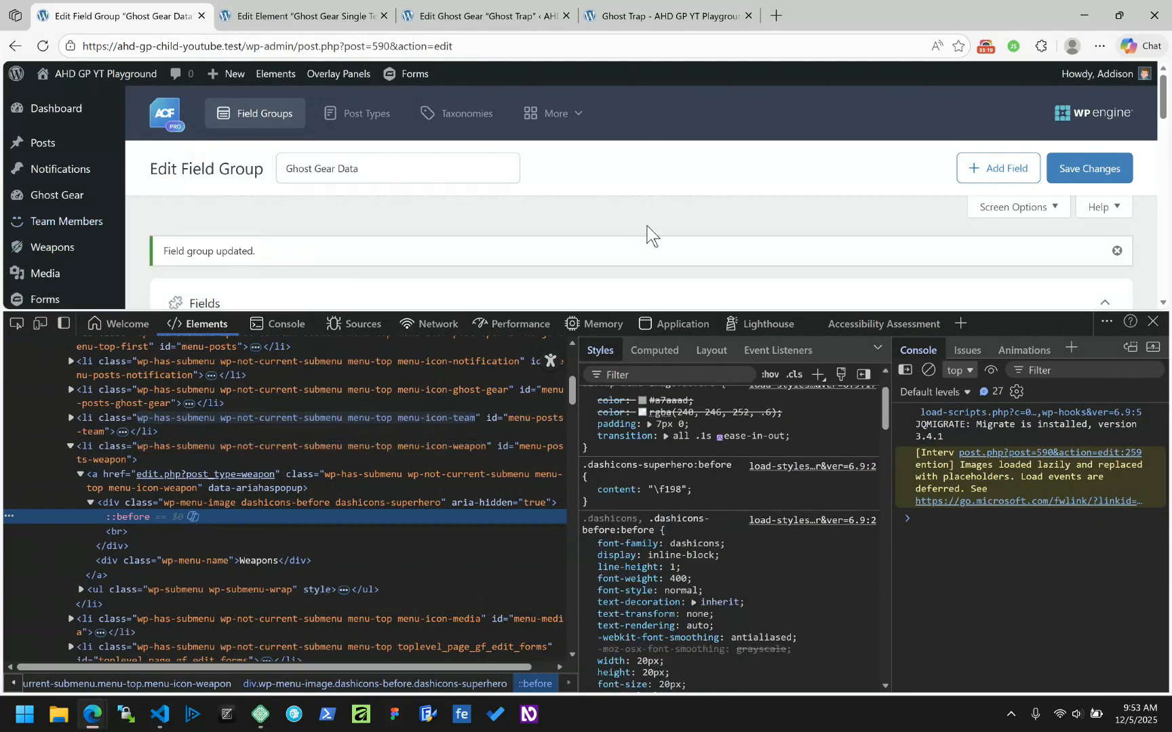
left_click(1153, 321)
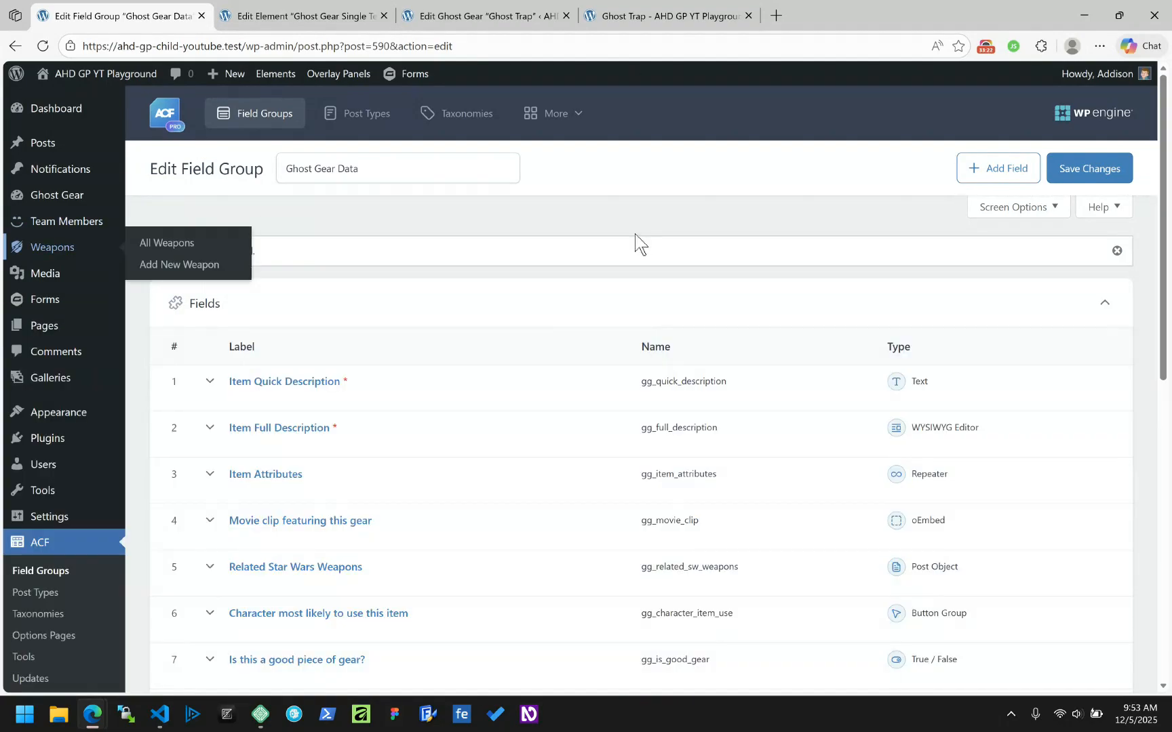
Step: Return to the Ghost Trap front-end page without developer tools and highlight the dashicons-admin-generic value in the array output
left_click(529, 20)
left_click(653, 15)
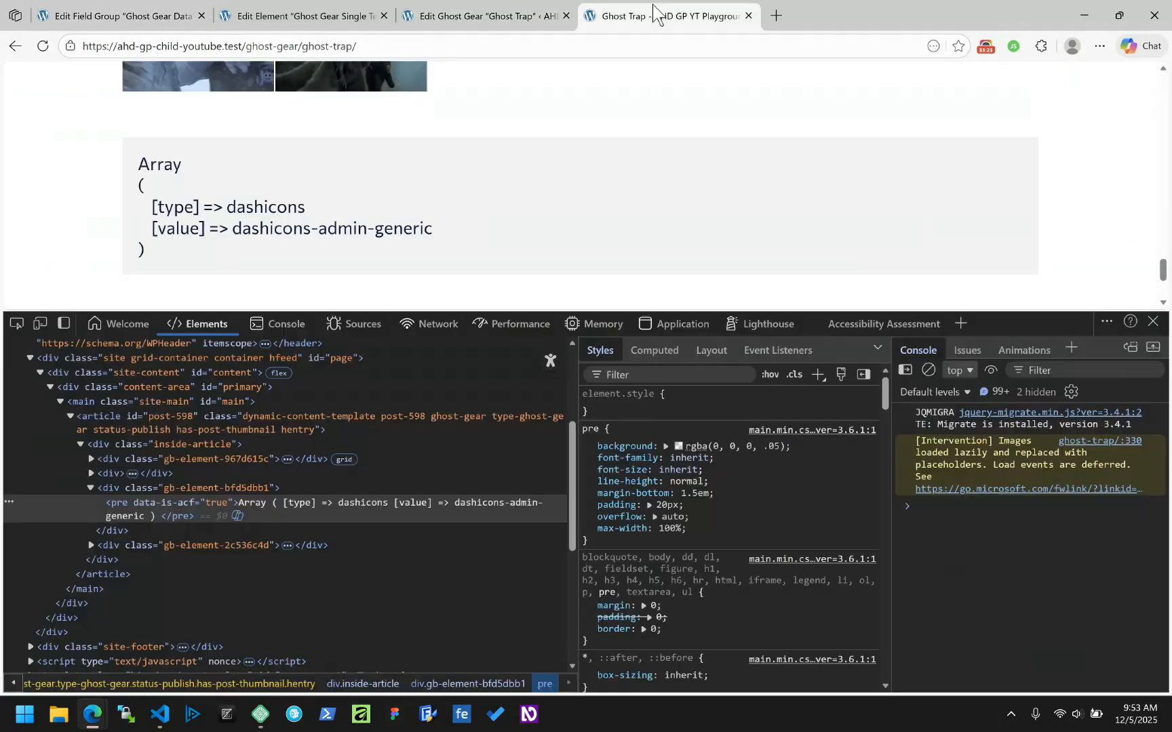
left_click(1153, 321)
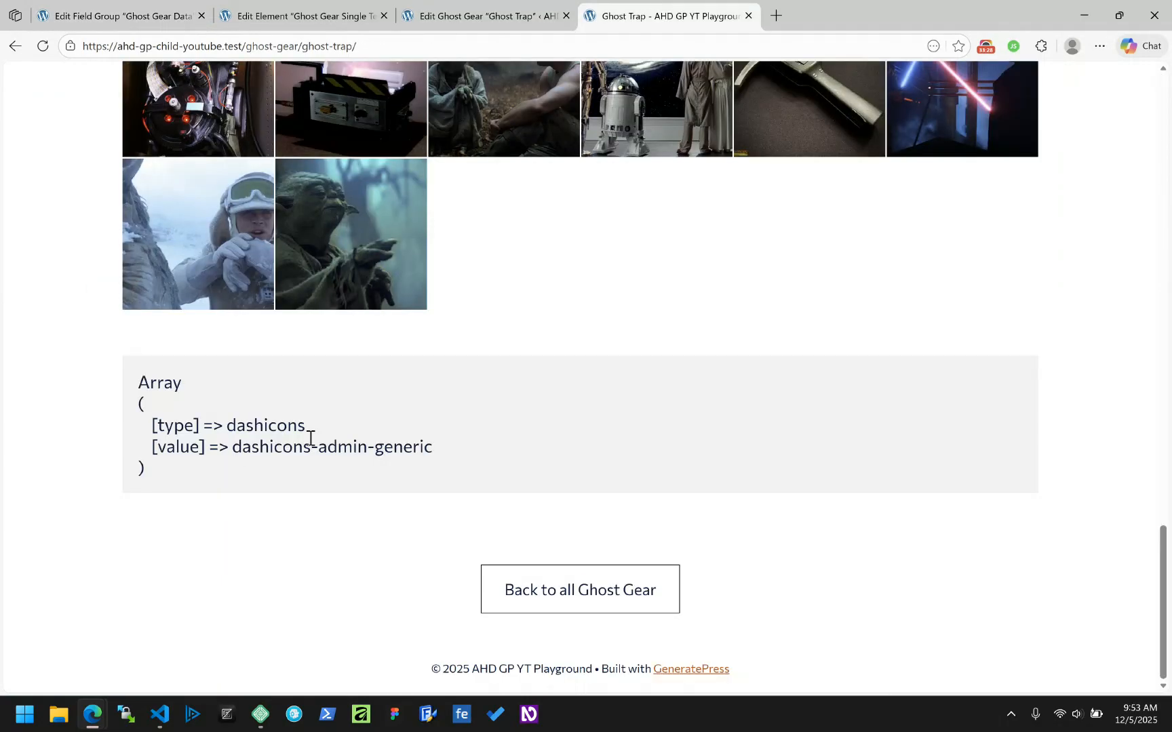
left_click_drag(430, 447, 235, 449)
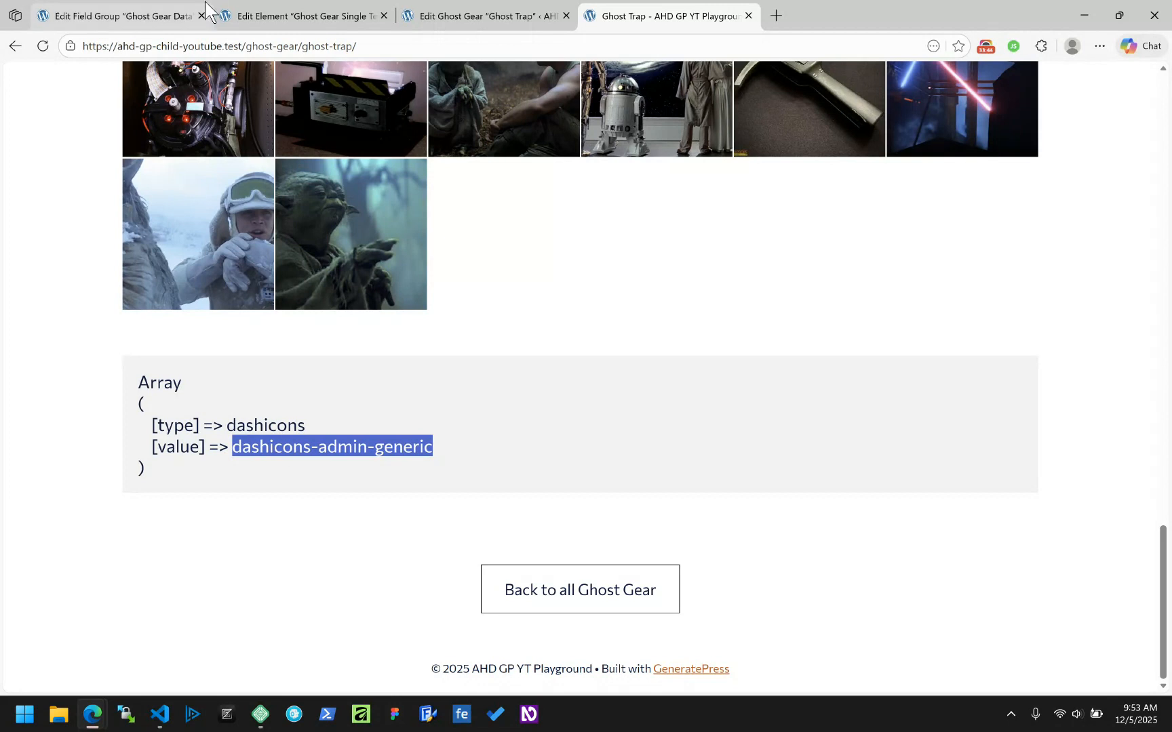
Step: Set the Ghost Trap's Pick an Icon field to the Lightsabers-Luke-ROTJ.webp image from the Media Library and update the post
left_click(299, 16)
left_click(483, 13)
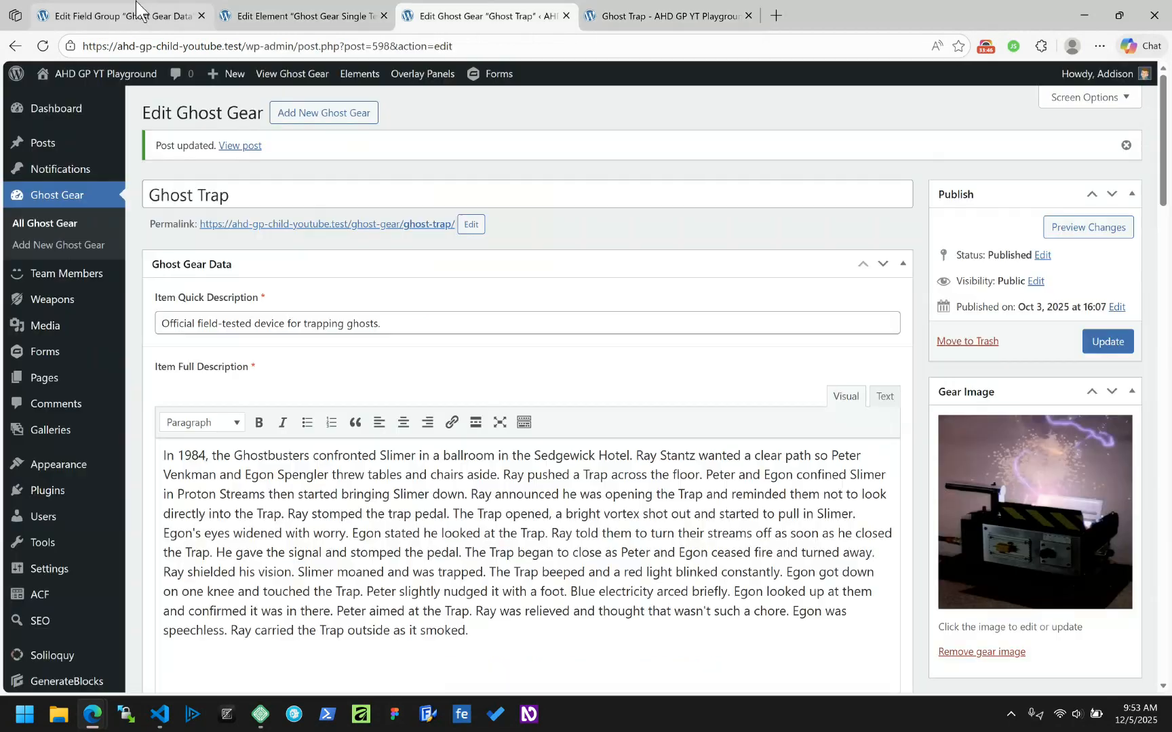
scroll(393, 332, "down", 20)
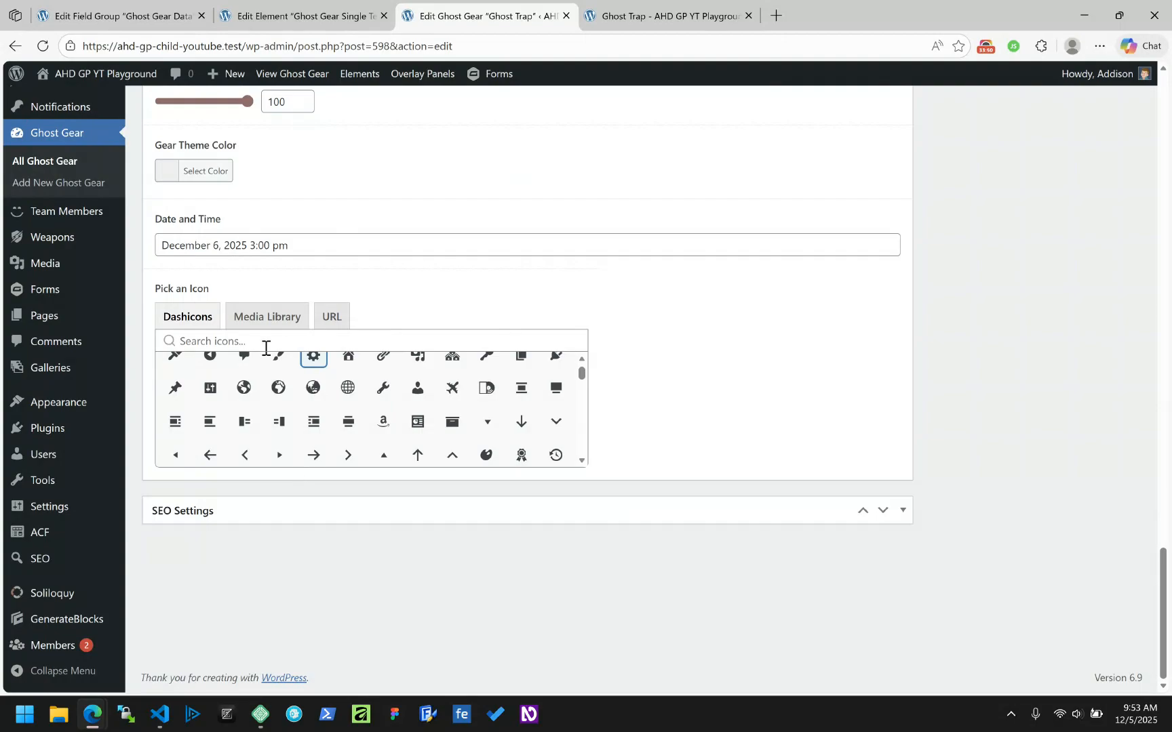
left_click(265, 318)
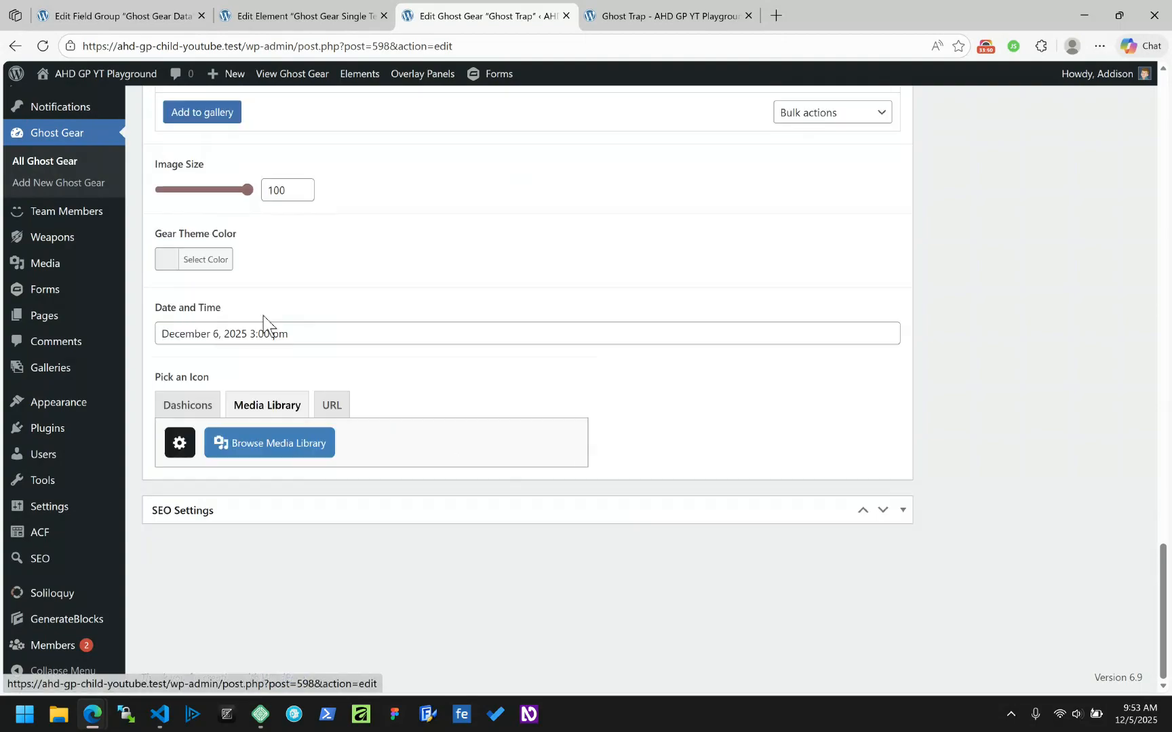
left_click(185, 451)
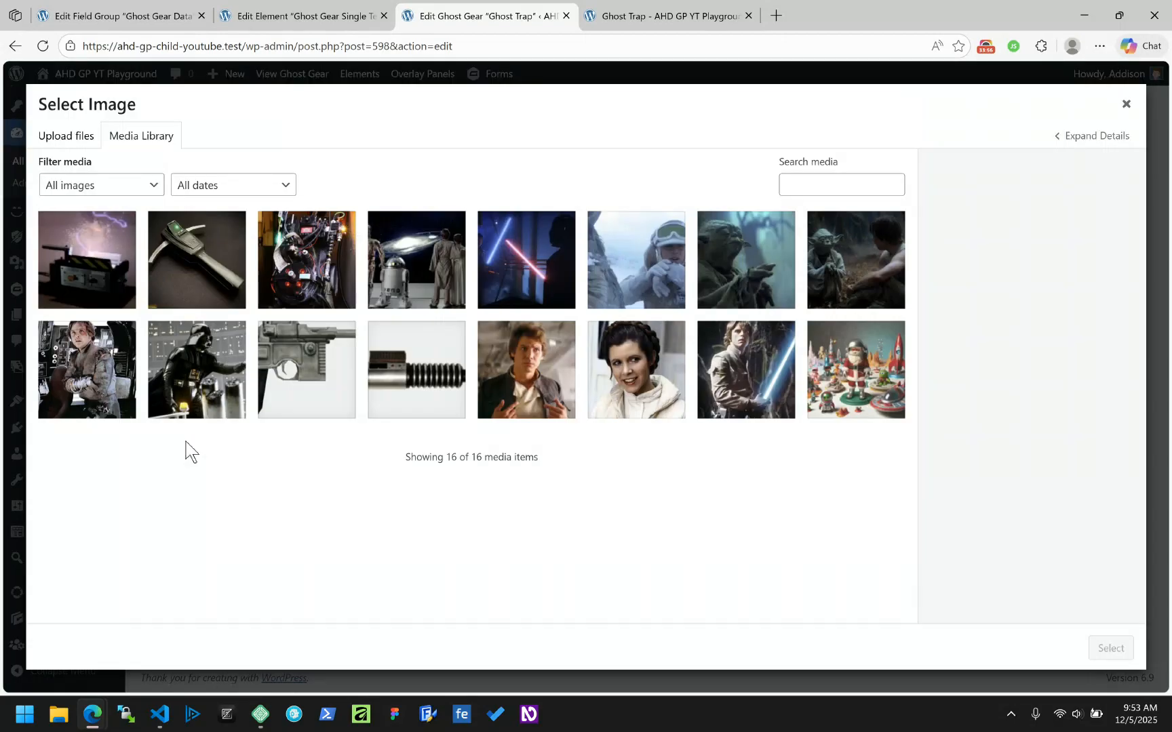
left_click(420, 401)
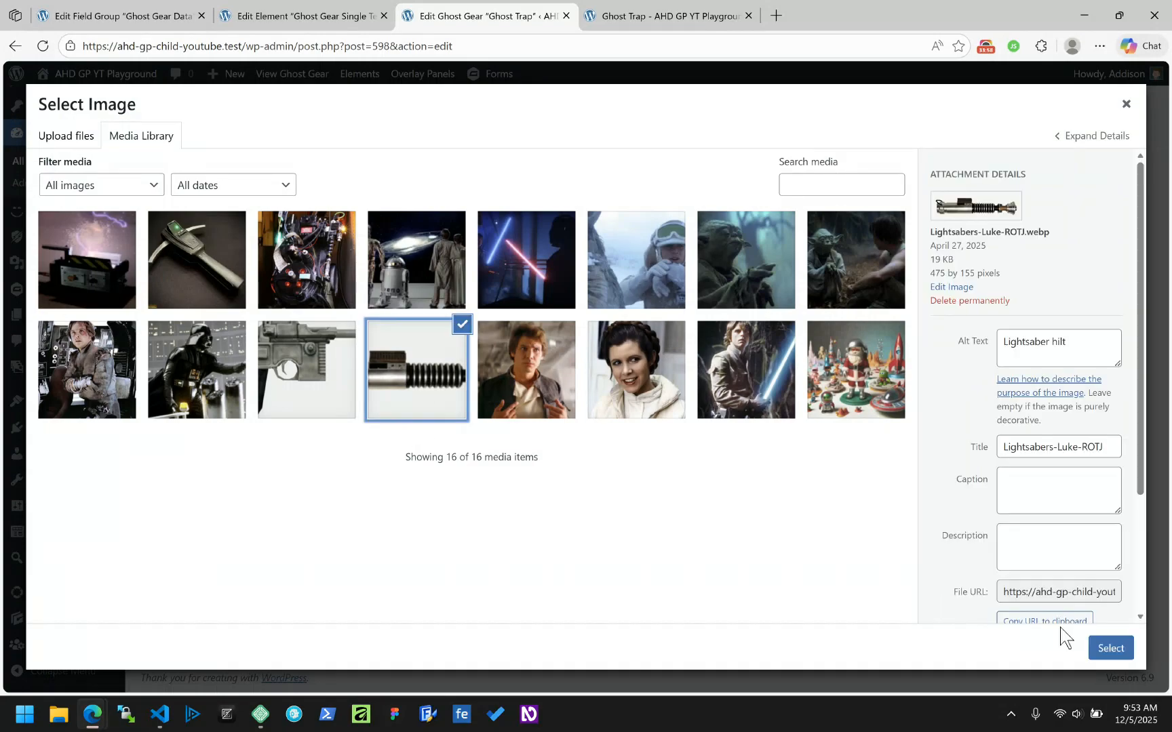
left_click(1112, 649)
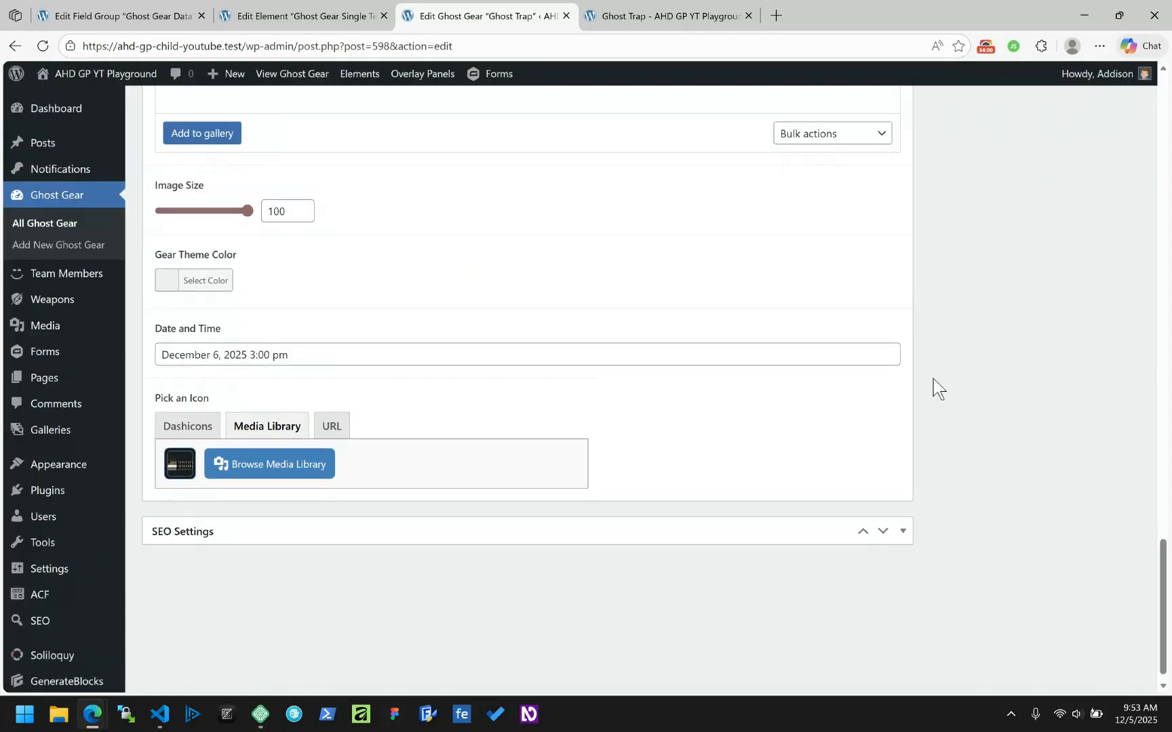
scroll(933, 380, "up", 20)
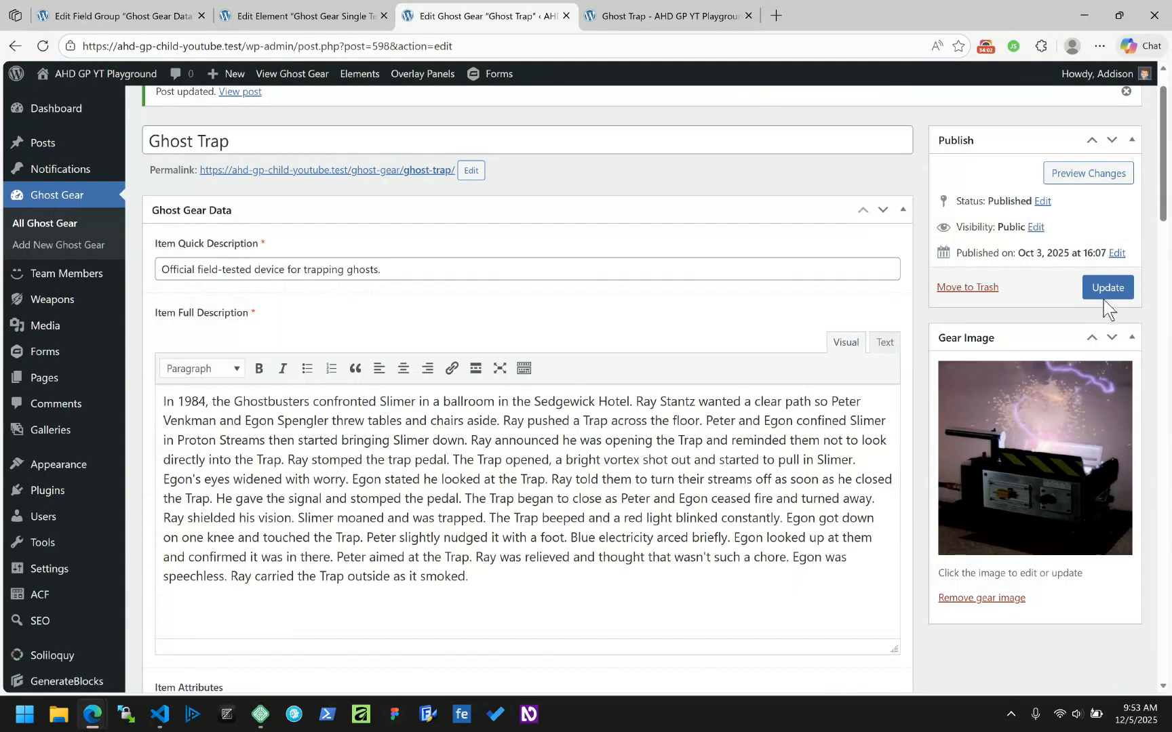
left_click(1104, 298)
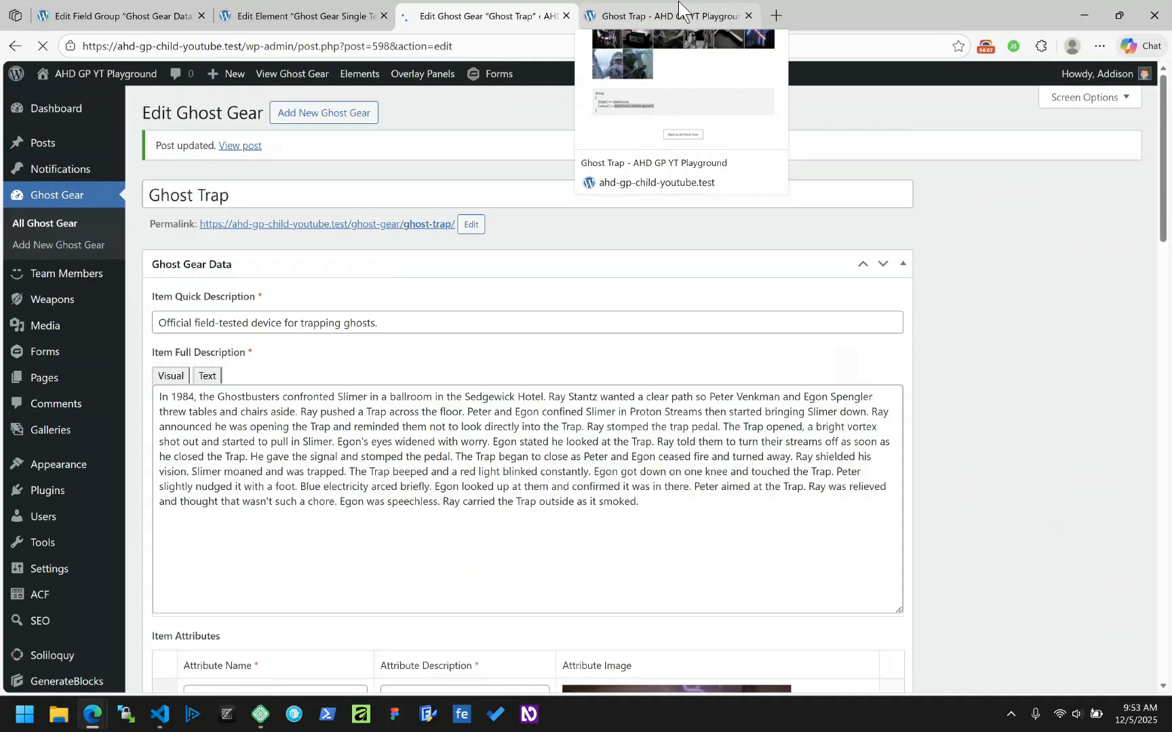
Step: Reload the Ghost Trap front-end page and examine the icon field's array output for the Media Library image
left_click(679, 12)
left_click(43, 46)
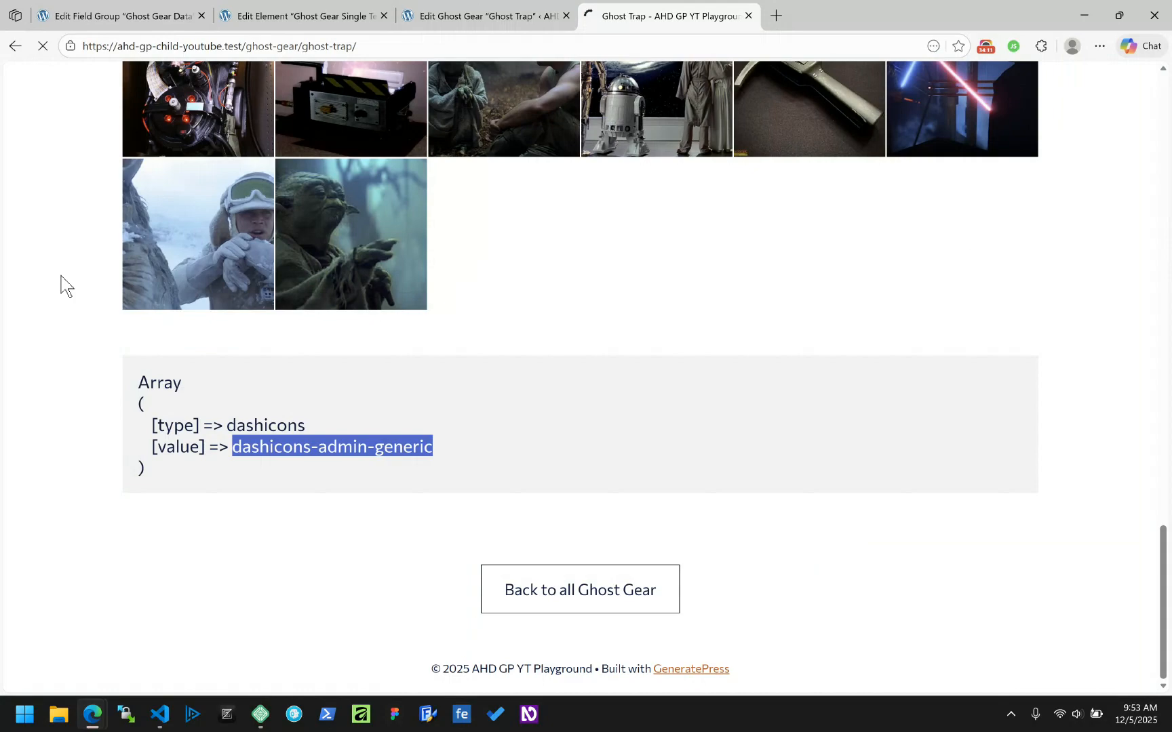
scroll(99, 461, "down", 5)
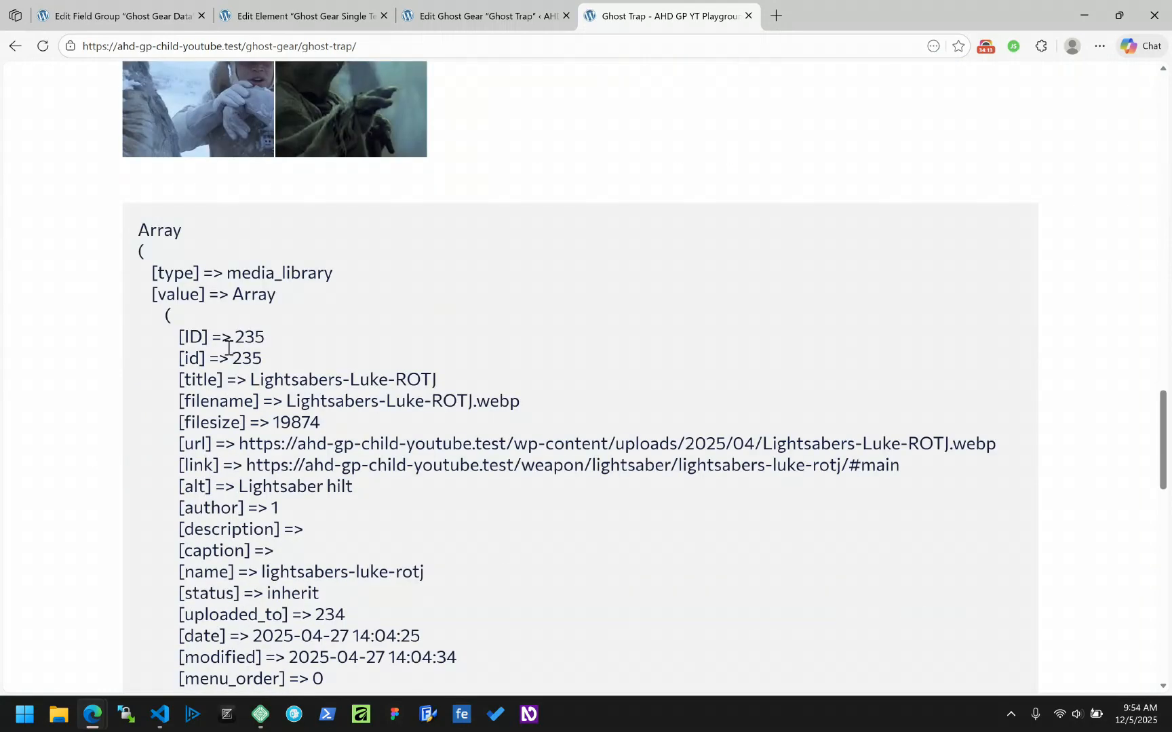
scroll(246, 387, "down", 7)
scroll(244, 392, "up", 10)
Step: Replace the Ghost Trap's Pick an Icon selection with the first globe Dashicon, view it under Media Library, and update the post
left_click(490, 15)
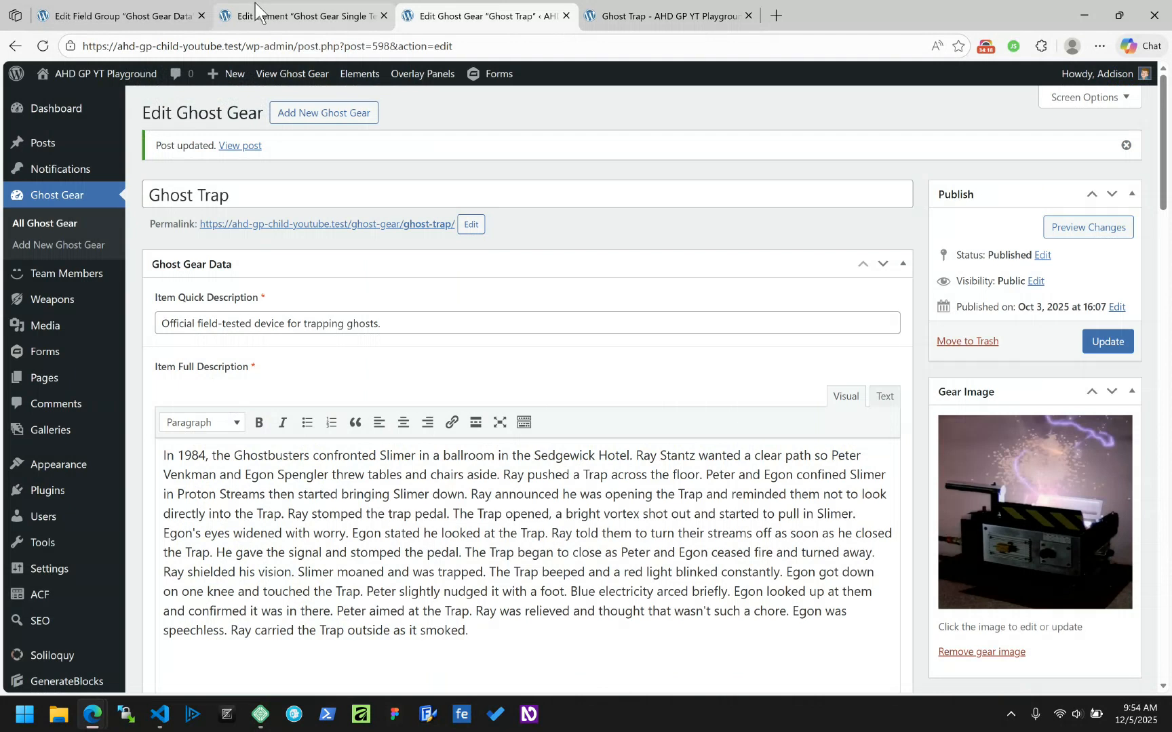
scroll(266, 183, "down", 20)
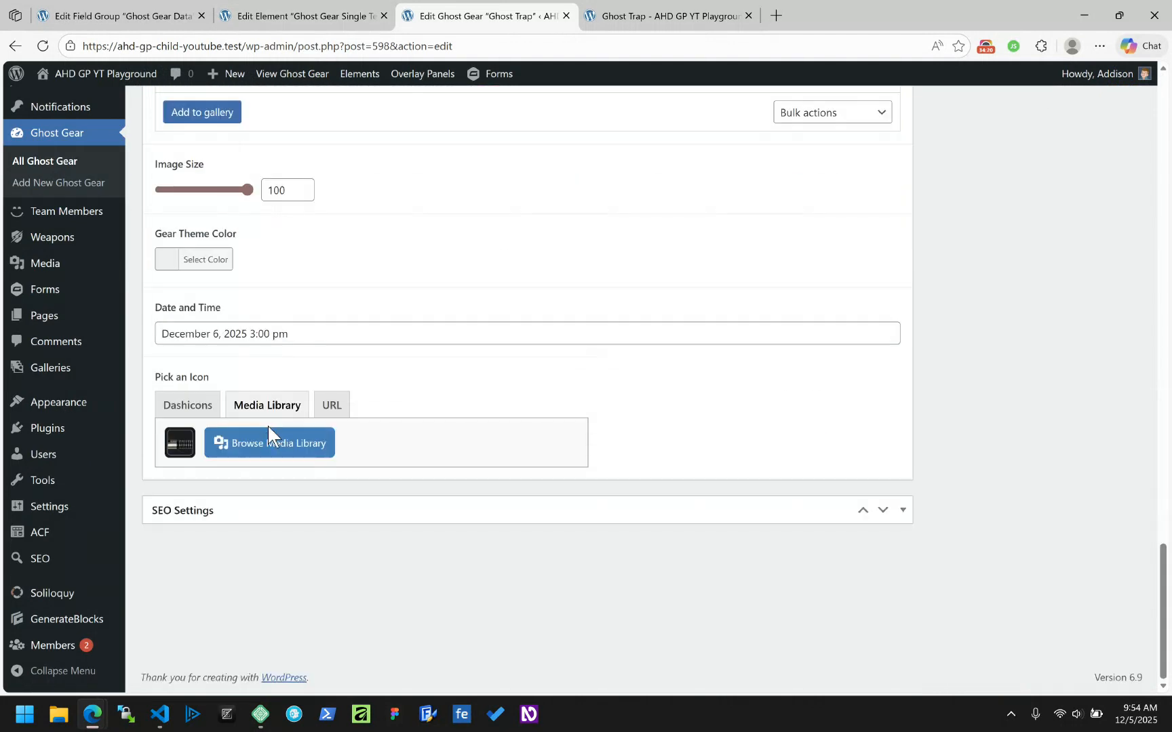
left_click(189, 407)
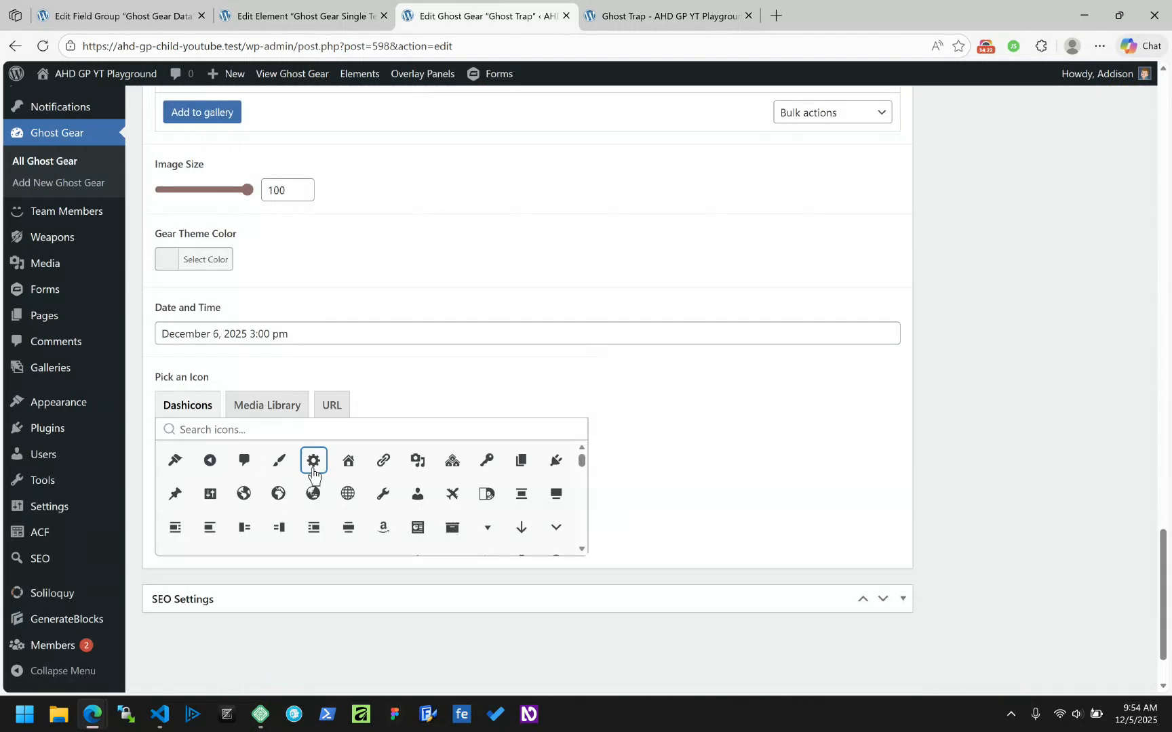
left_click(244, 494)
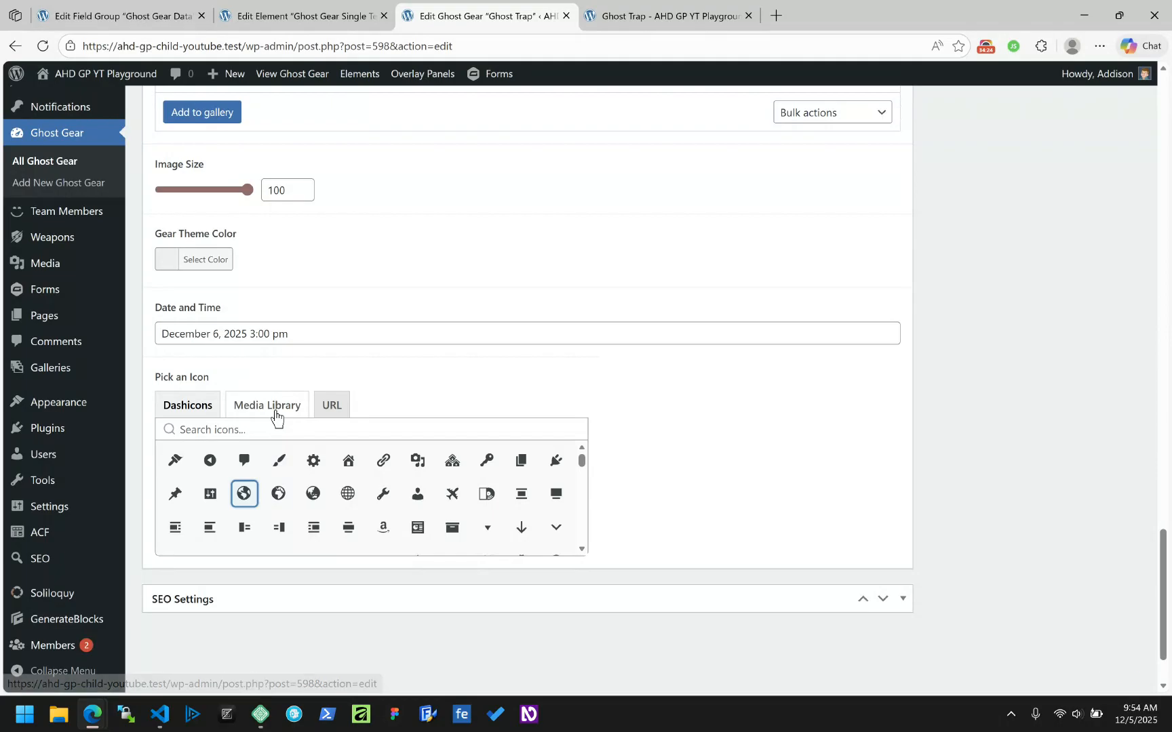
left_click(274, 411)
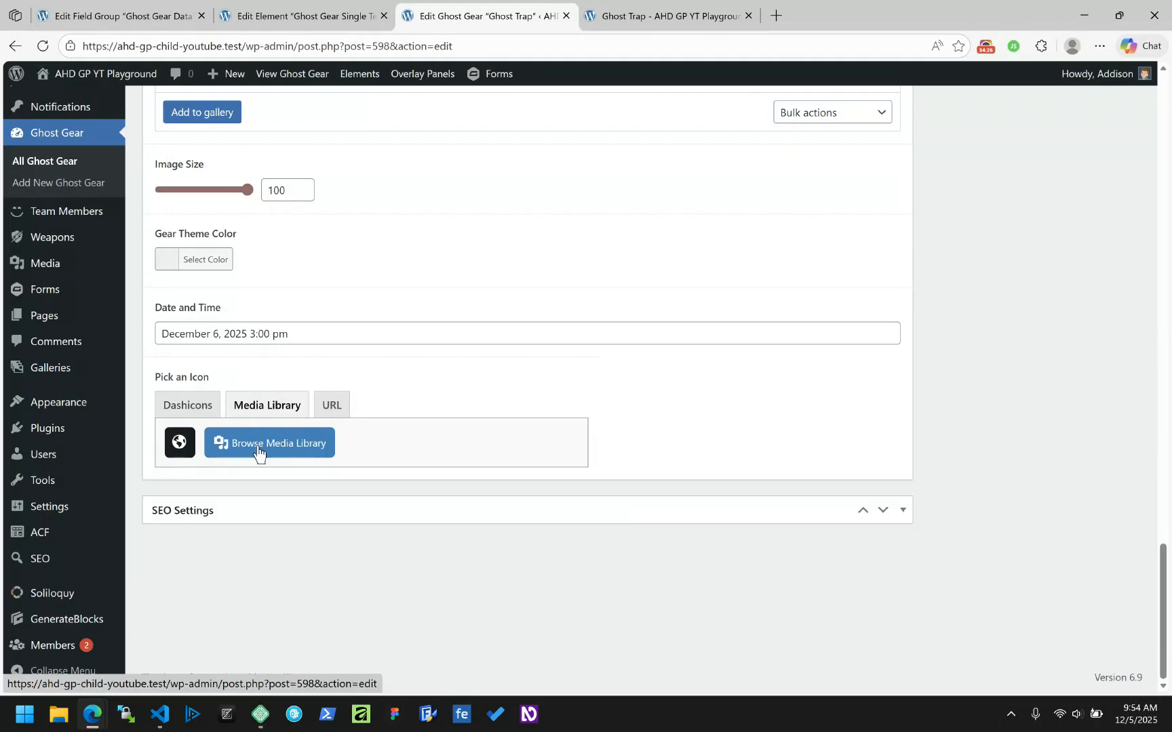
scroll(1001, 366, "up", 20)
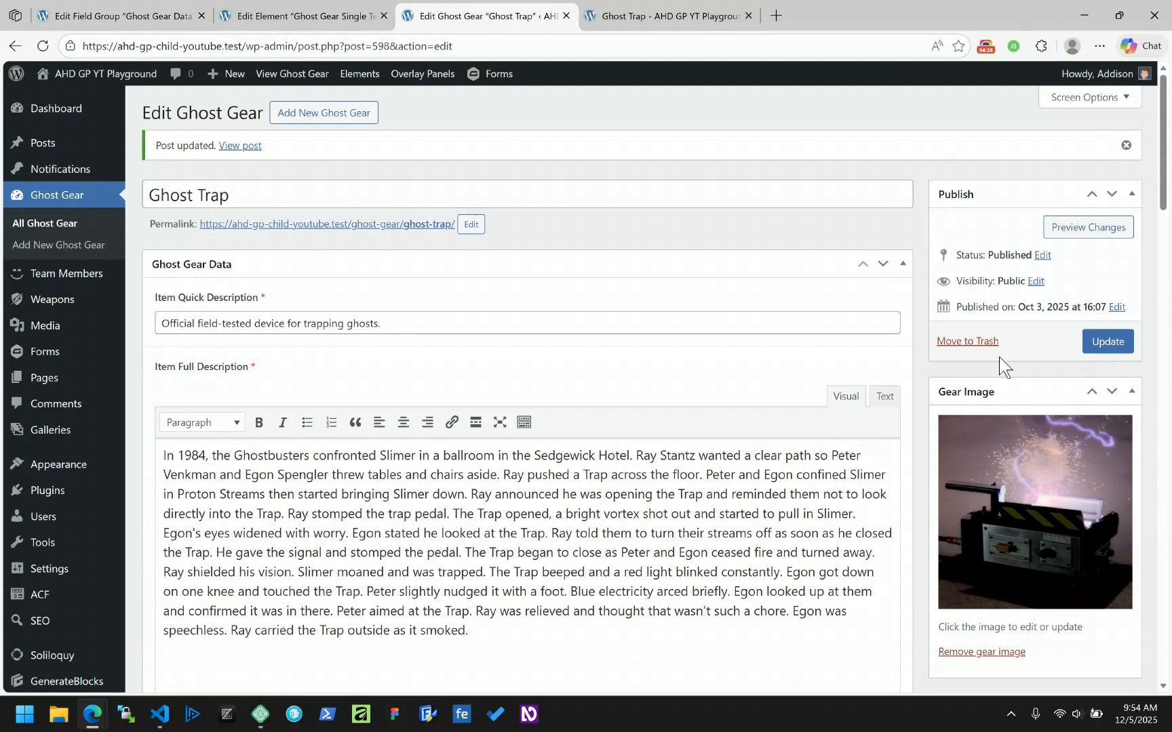
left_click(1101, 356)
Step: Check the Ghost Trap's saved Pick an Icon selection and reload its front-end page to examine the array output for the Dashicon
scroll(826, 396, "down", 15)
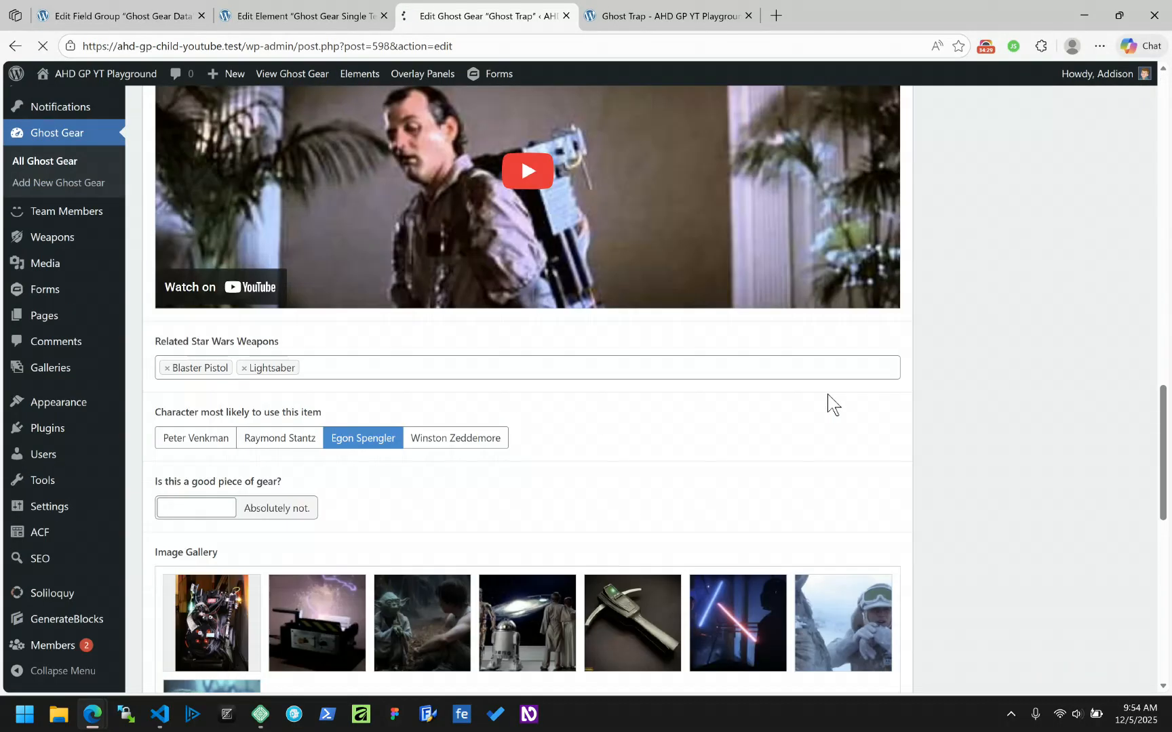
scroll(827, 395, "up", 6)
mouse_move(827, 392)
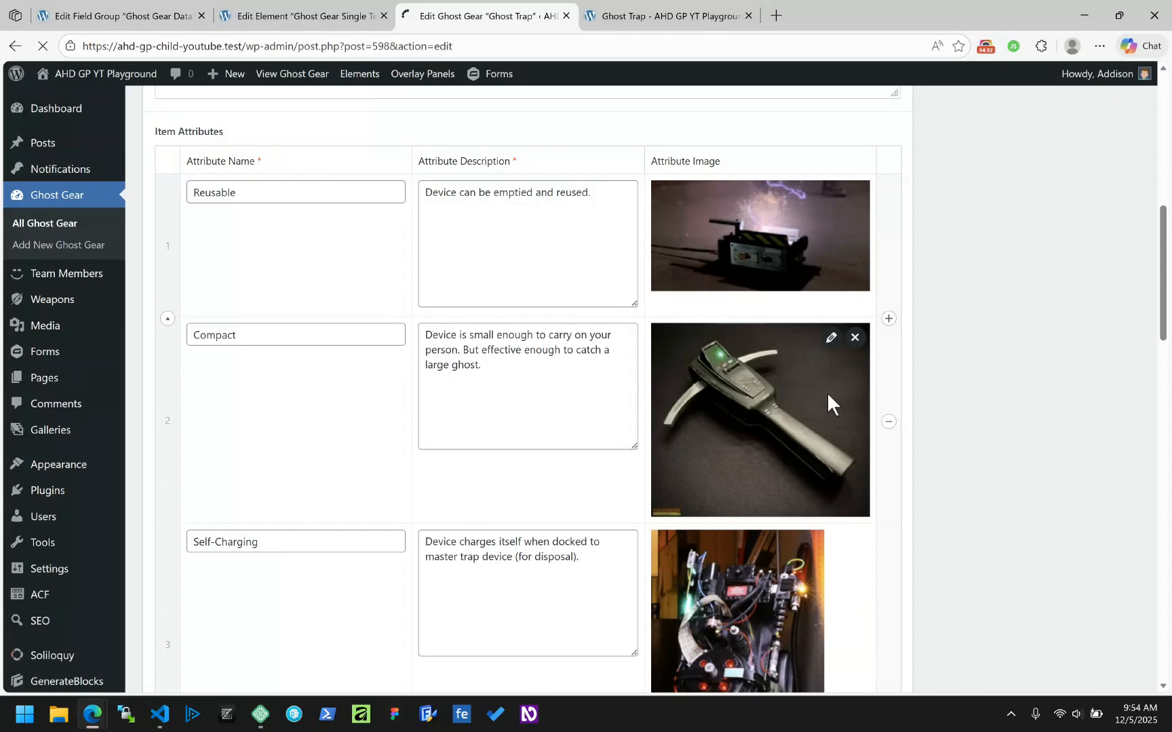
scroll(828, 398, "down", 14)
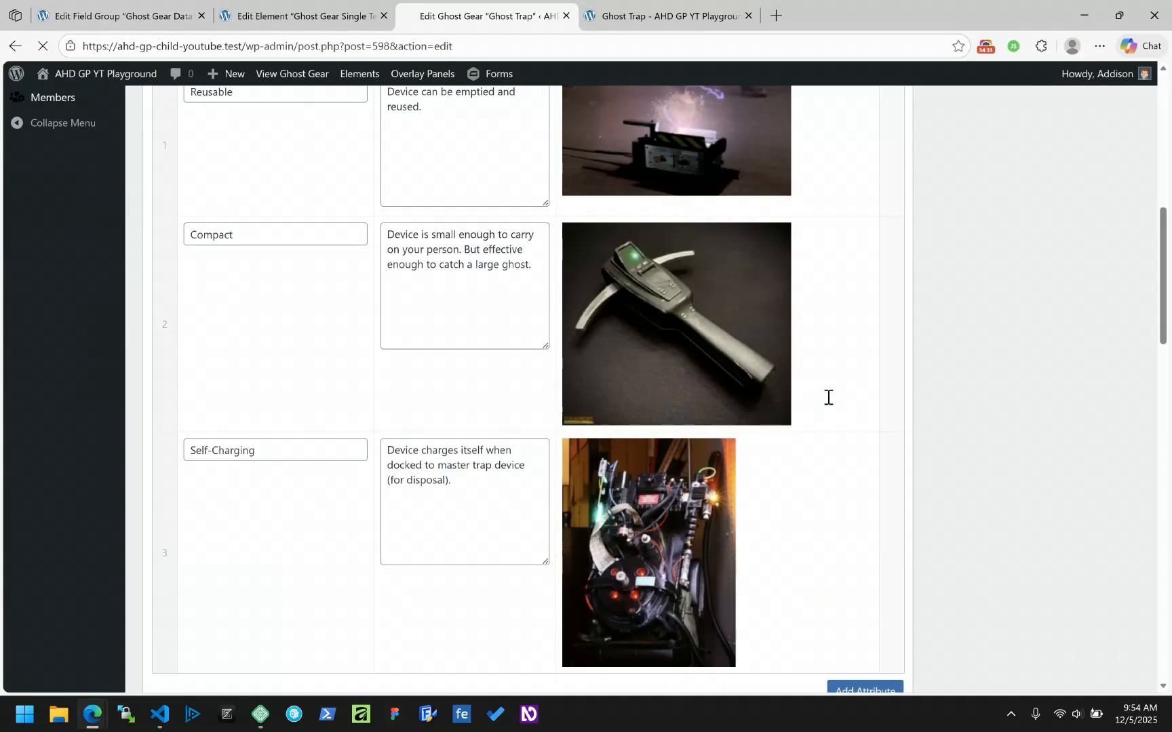
scroll(829, 397, "down", 15)
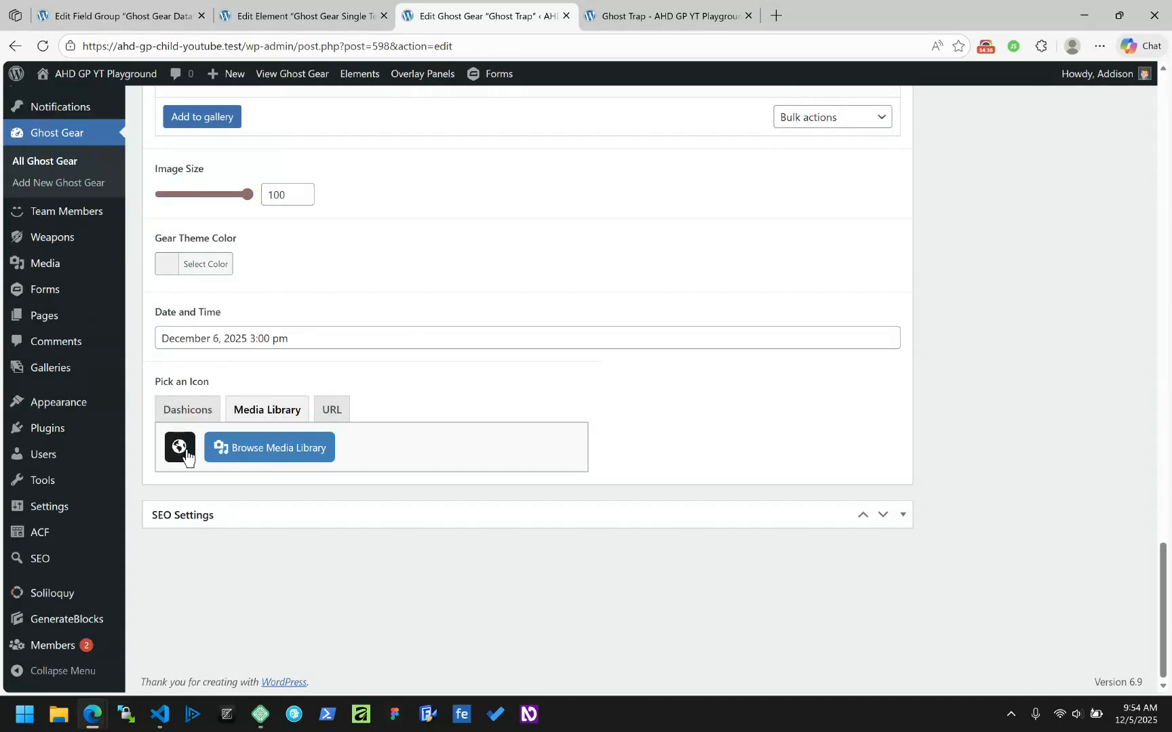
left_click(664, 16)
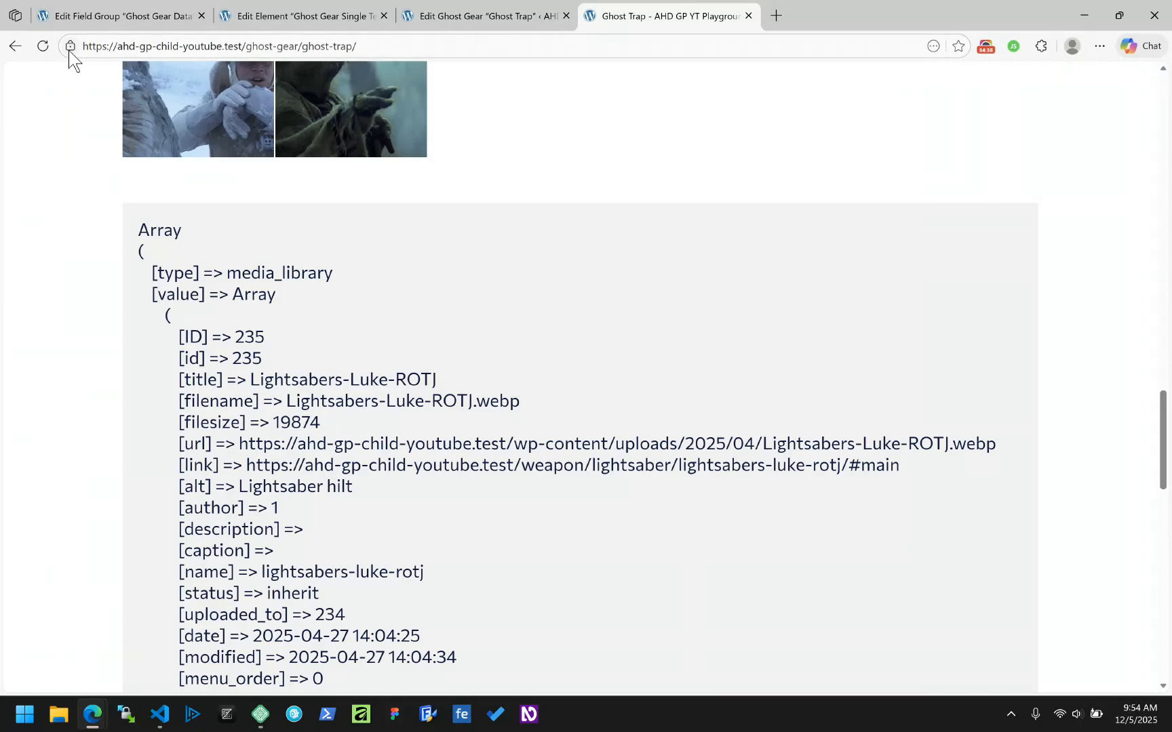
left_click(43, 46)
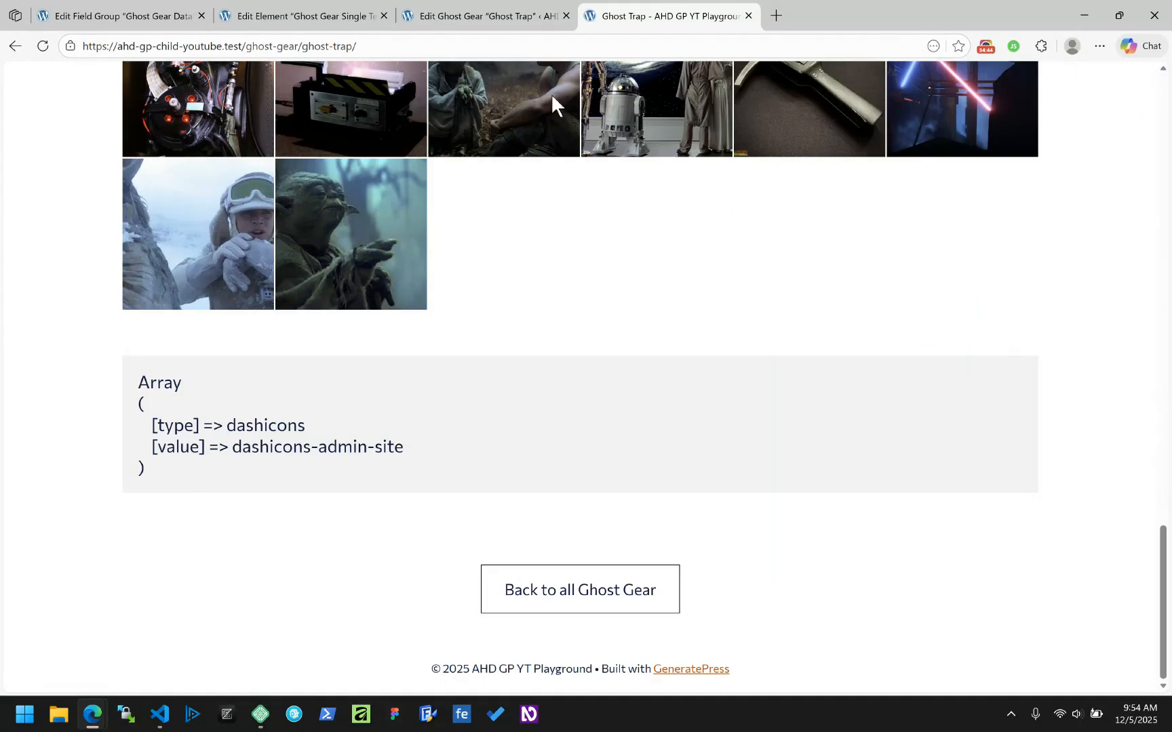
Step: Paste the copied base64 SVG data URI as the URL for the Ghost Trap's Pick an Icon field and update the post
left_click(453, 16)
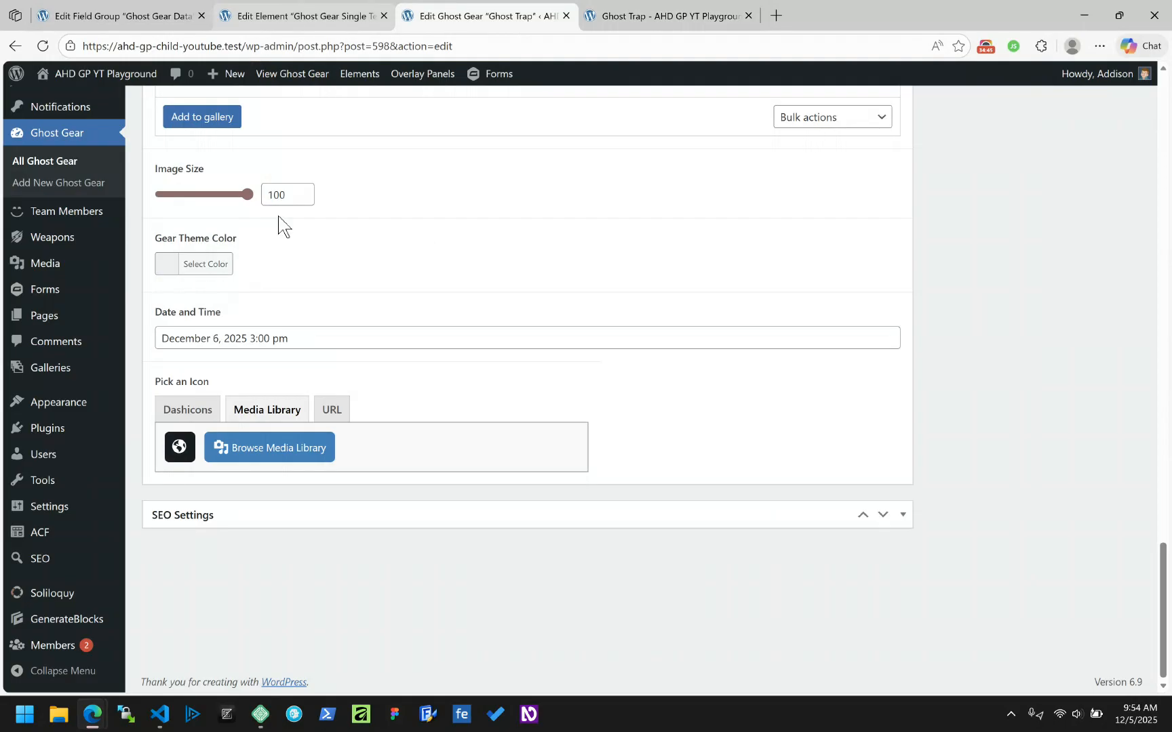
left_click(332, 410)
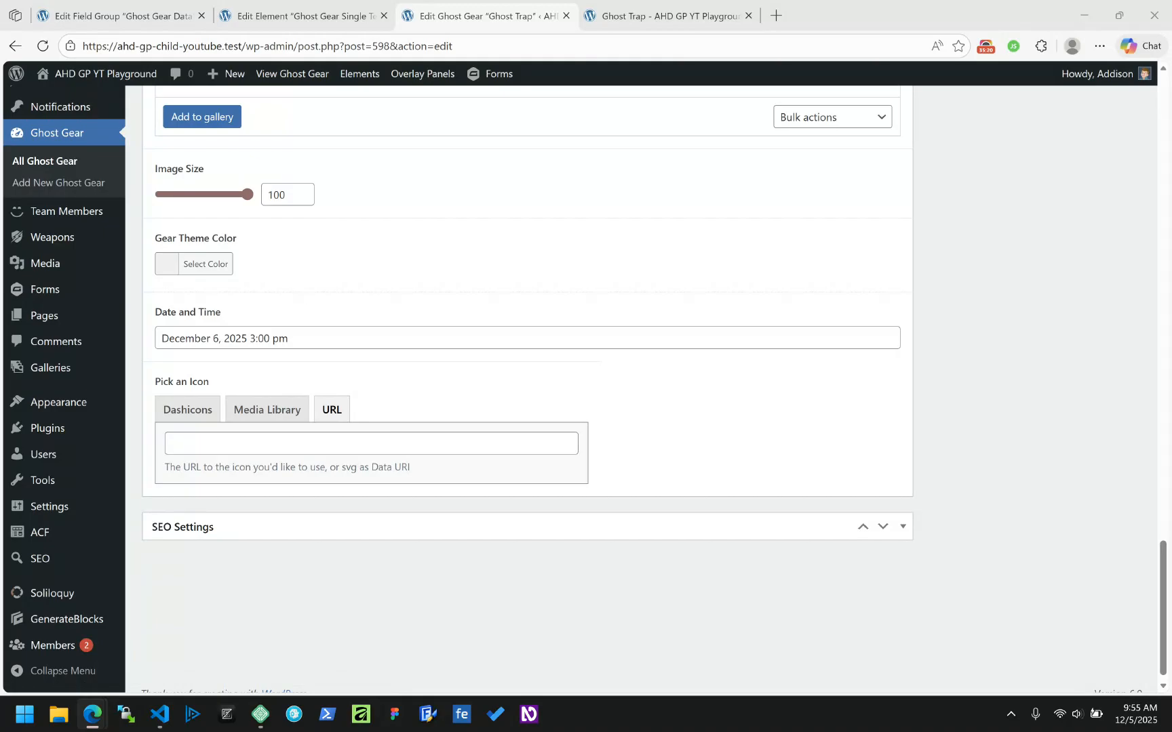
left_click(222, 442)
key("ctrl+v")
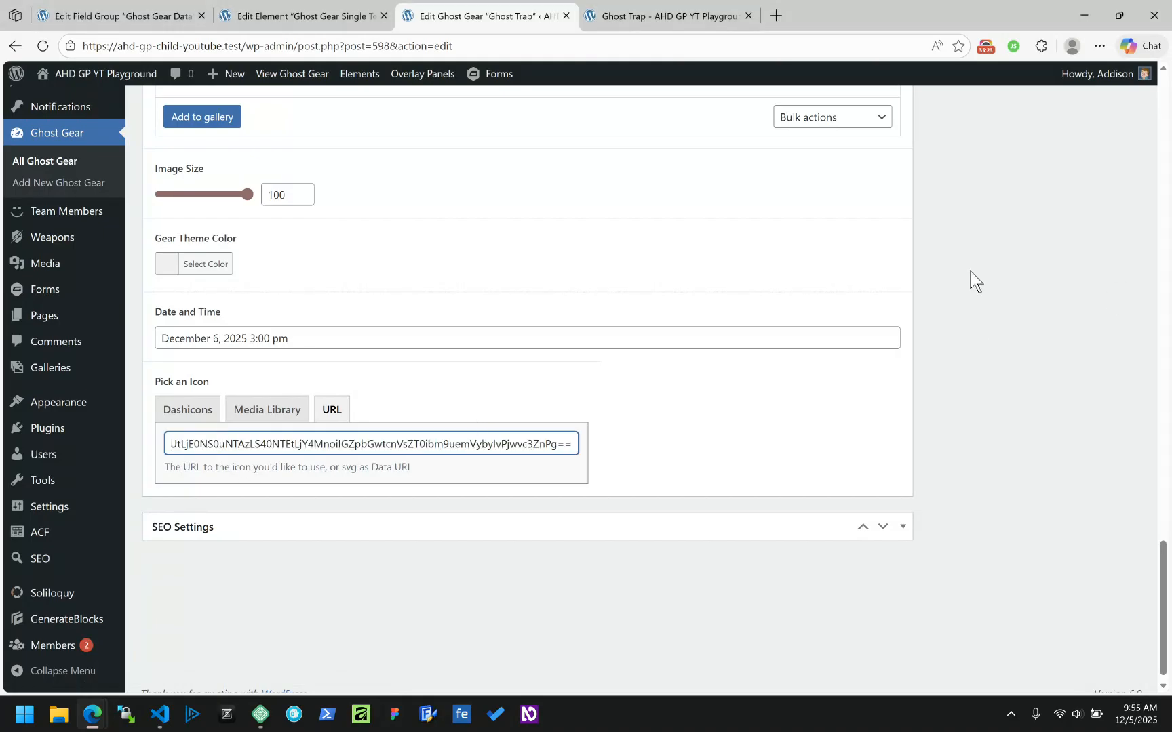
scroll(1077, 268, "up", 20)
left_click(1106, 345)
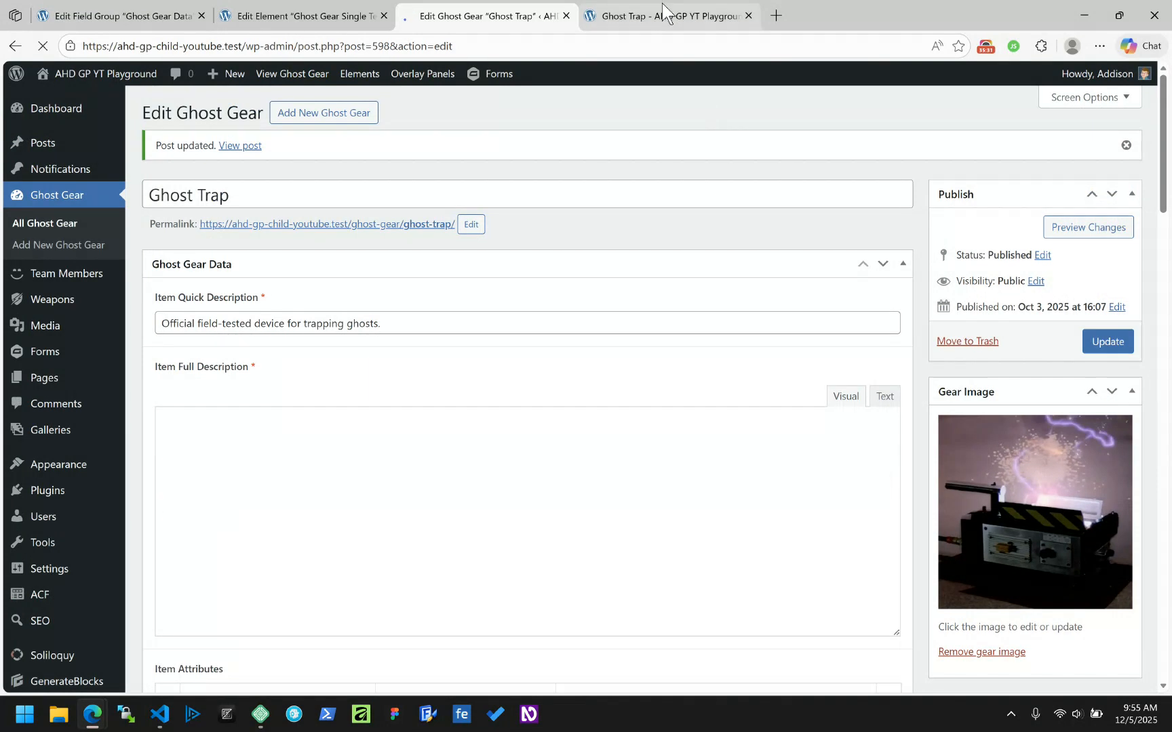
Step: Reload the Ghost Trap front-end page and examine the icon field's array output for the SVG data URI
left_click(662, 8)
left_click(42, 46)
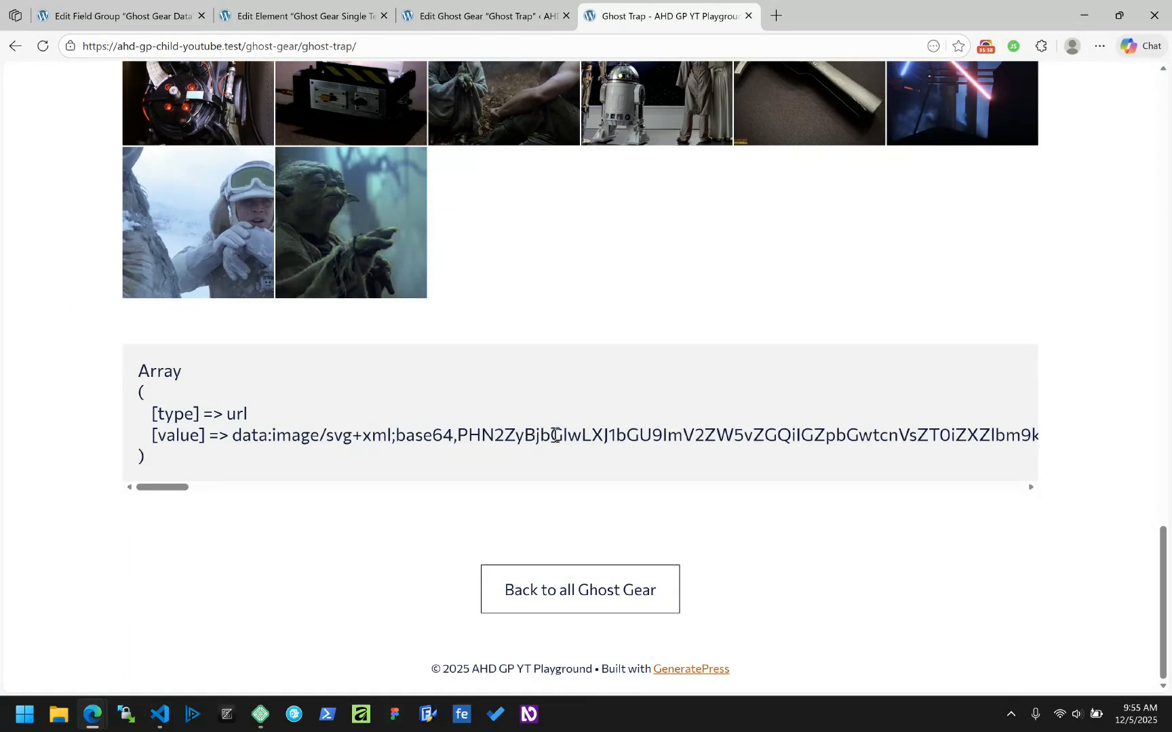
left_click_drag(155, 494, 37, 555)
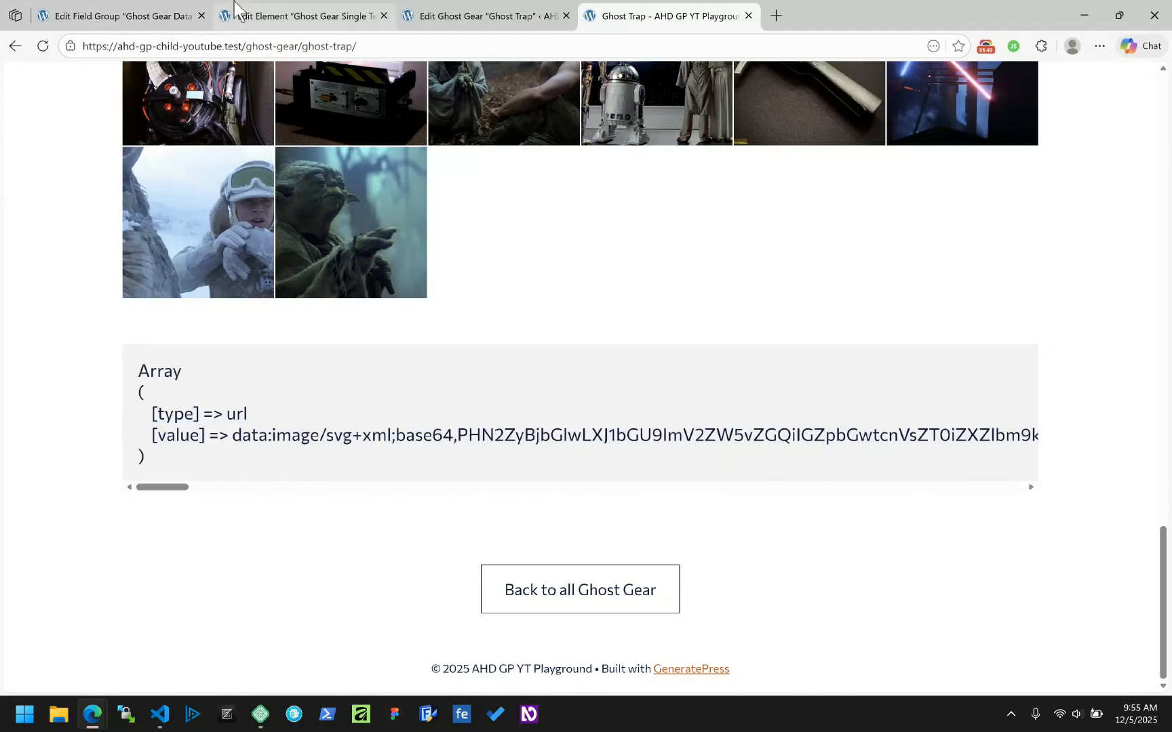
Step: Insert a GenerateBlocks Image block before the Shortcode block in the Ghost Gear Single Template's Custom Field Data container
left_click(462, 15)
left_click(314, 16)
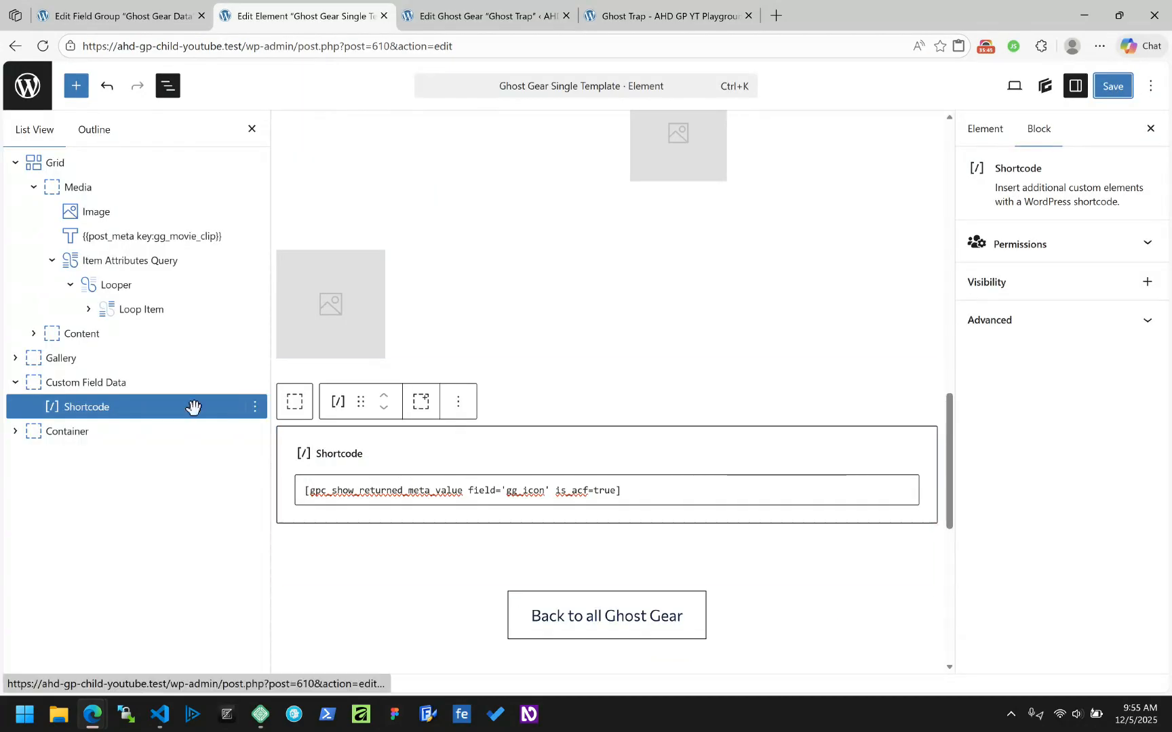
left_click(255, 407)
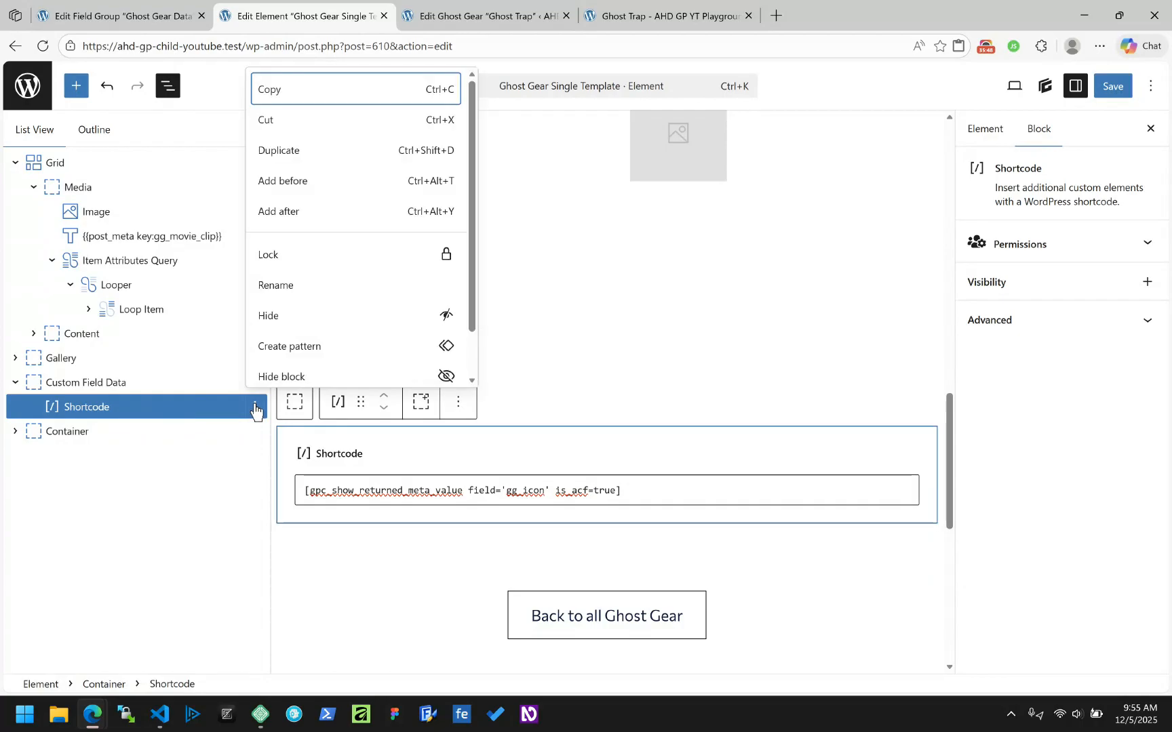
left_click(334, 193)
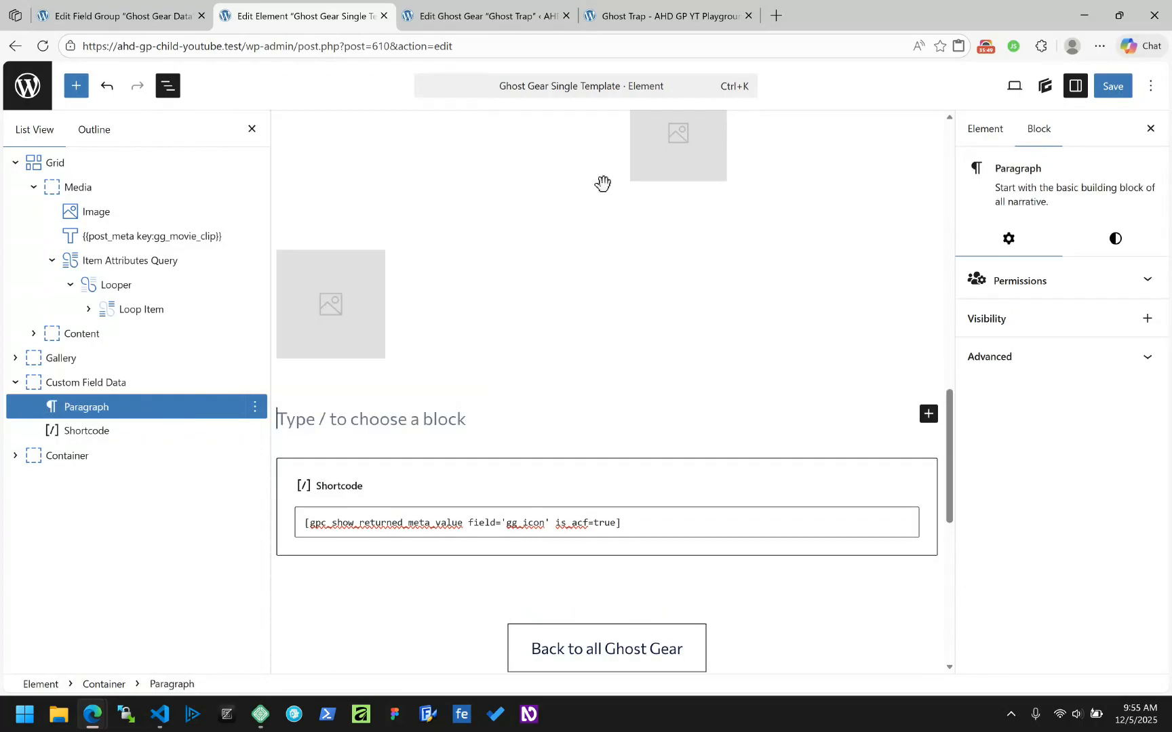
type("/im")
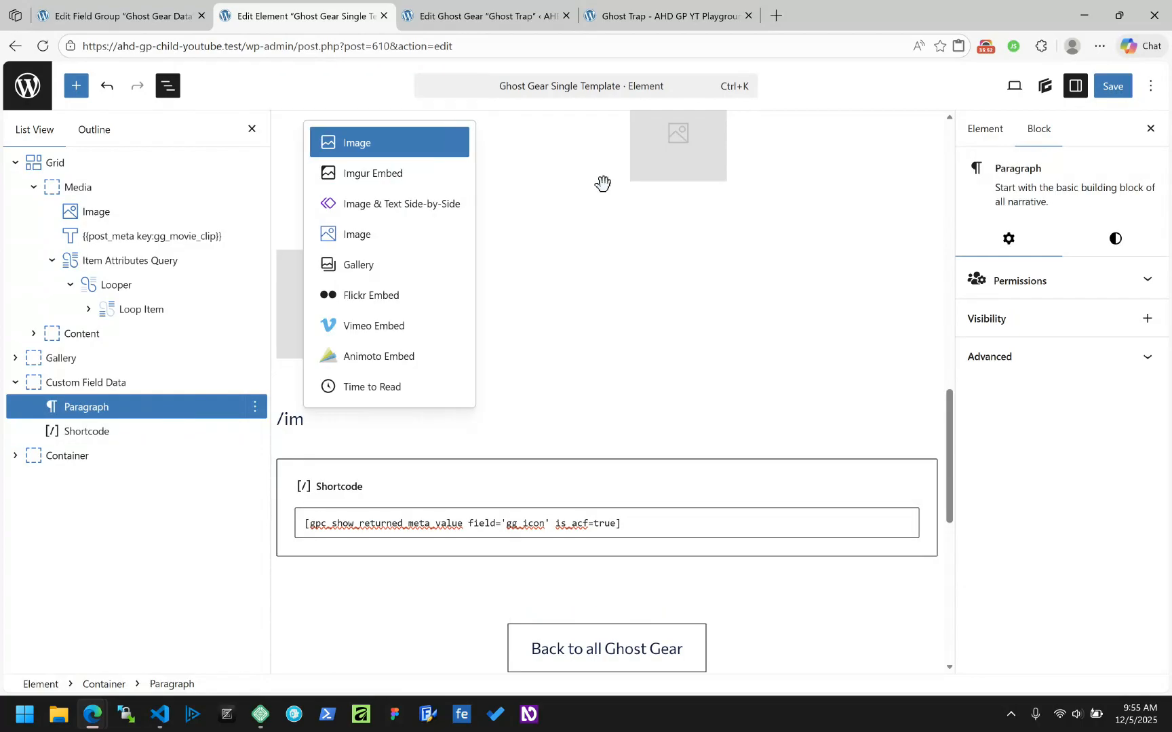
key("Down")
key("Down")
key("Down")
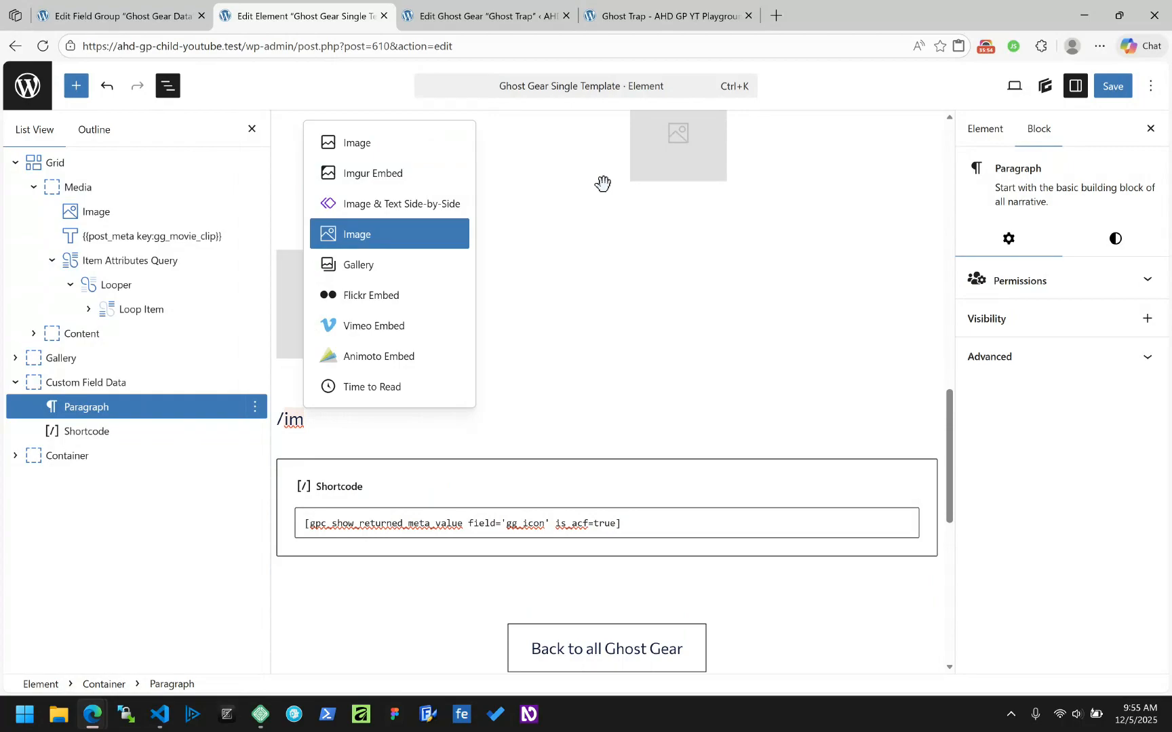
key("Return")
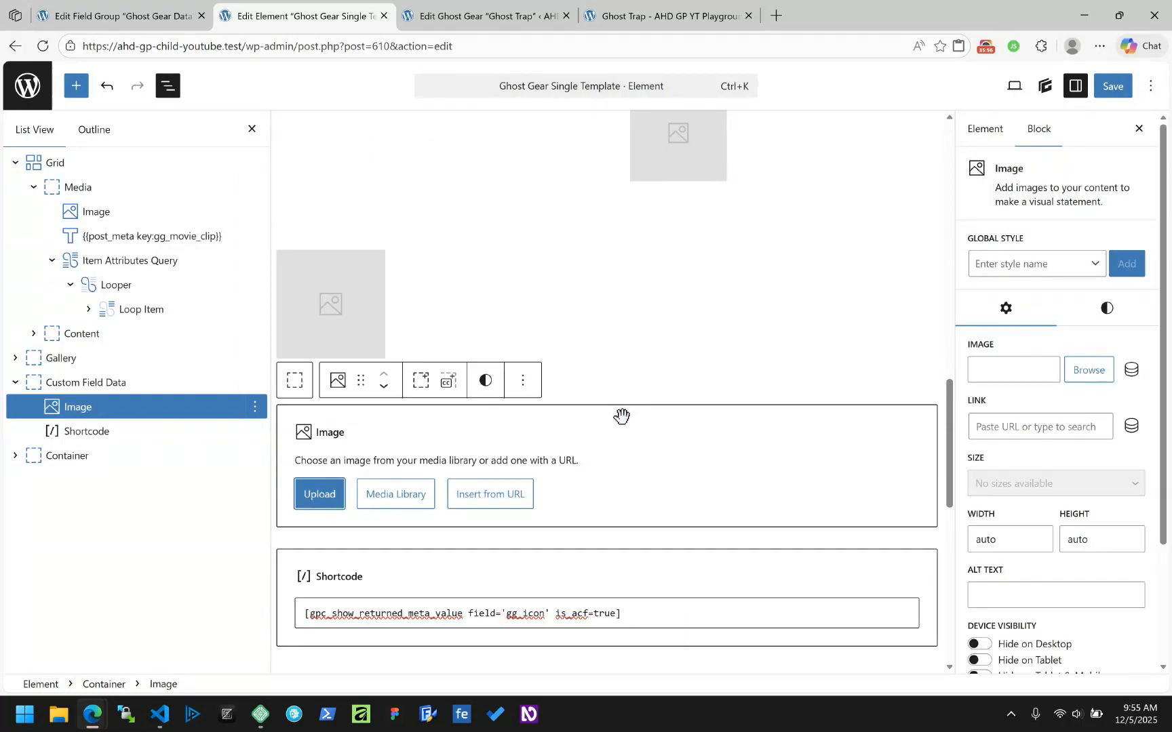
Step: Choose Post Meta as the new Image block's dynamic tag and set its meta key to gg_icon
left_click(1132, 369)
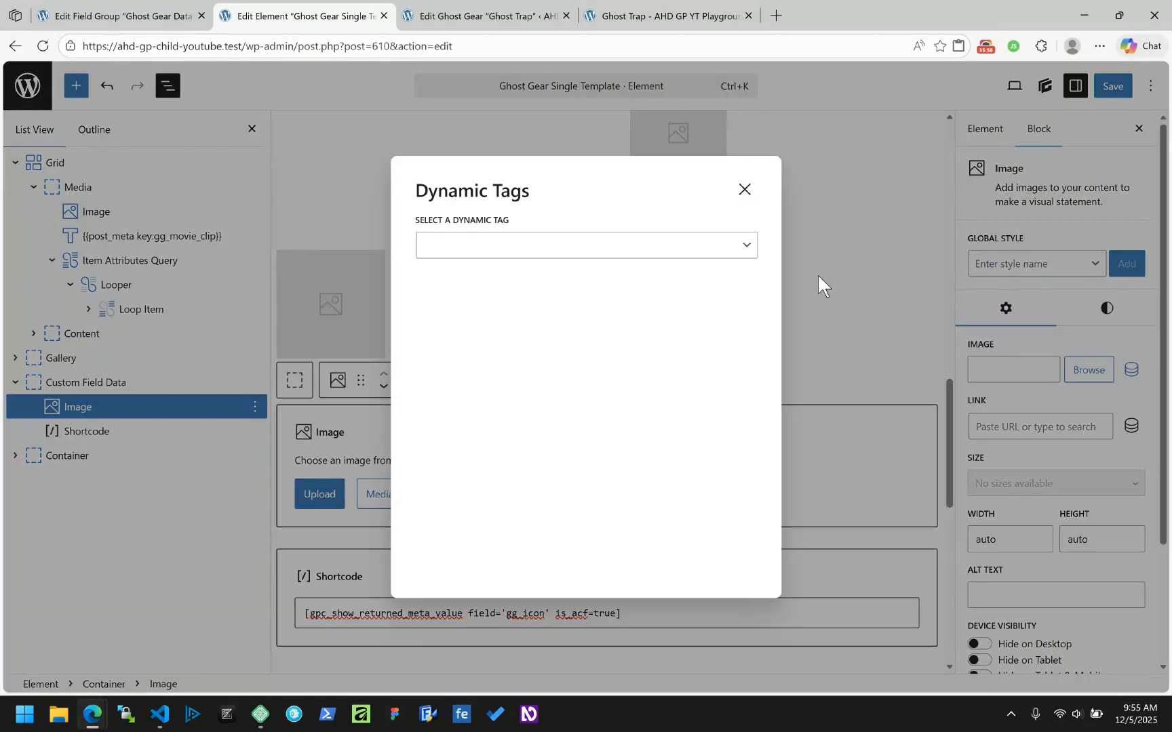
left_click(611, 254)
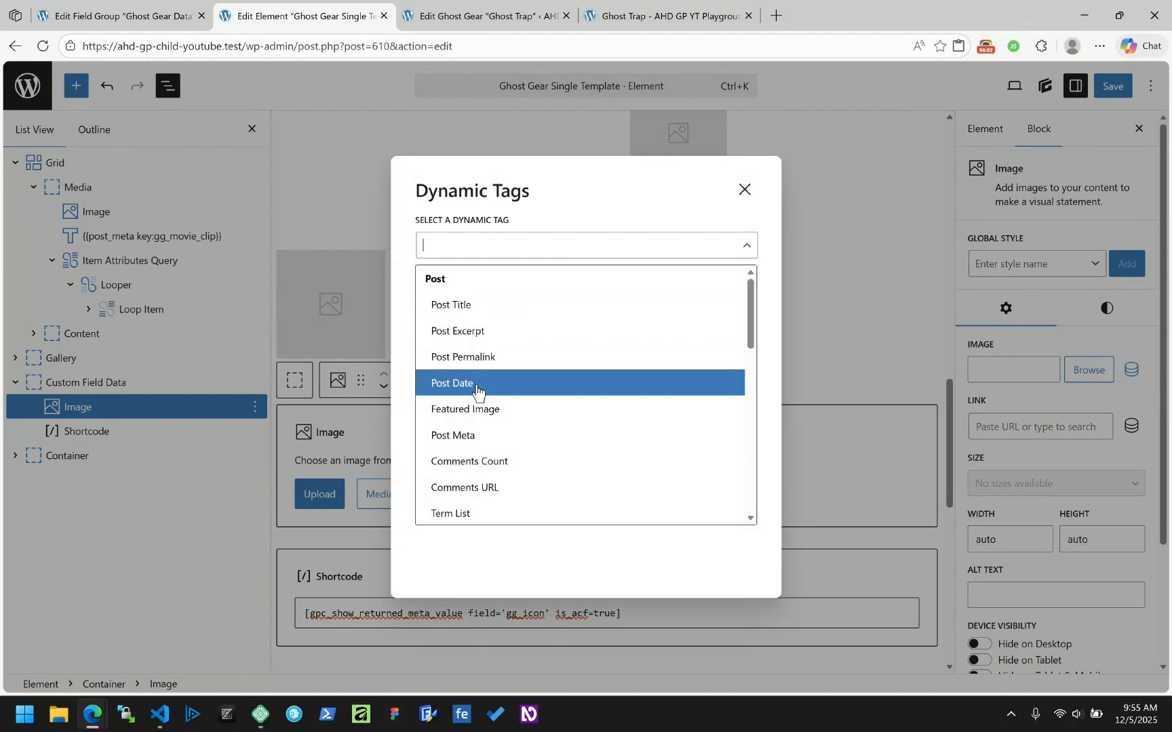
scroll(476, 390, "down", 1)
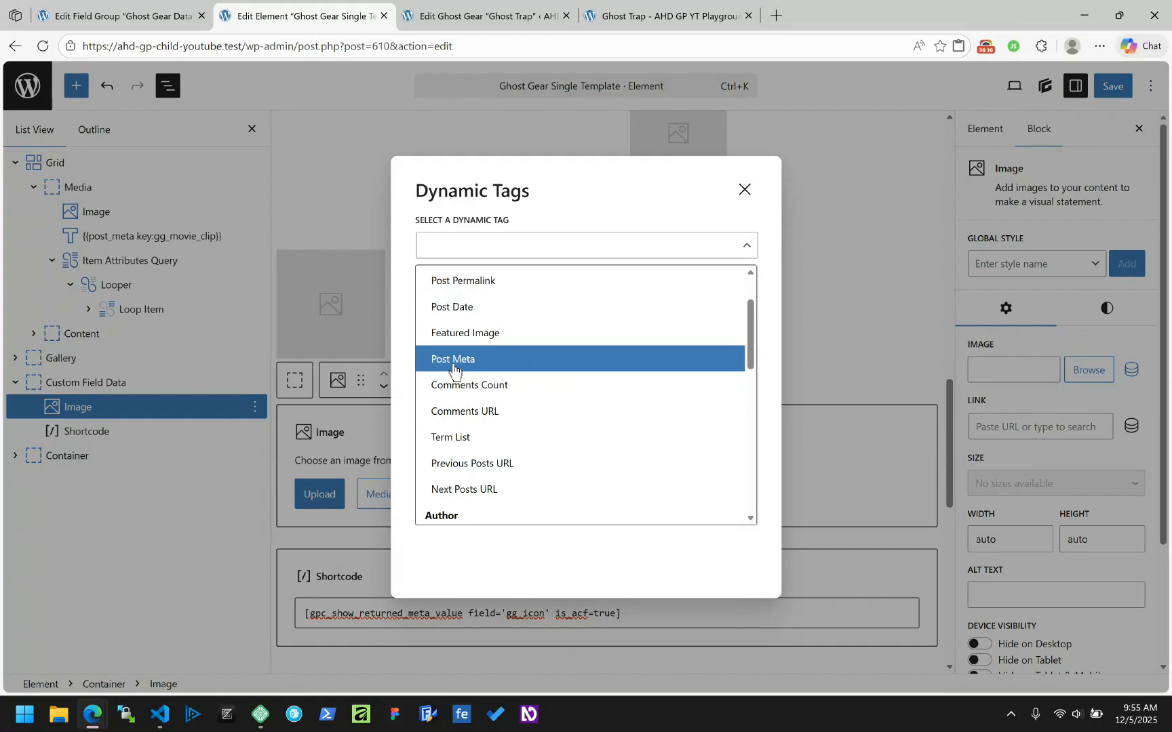
left_click(453, 366)
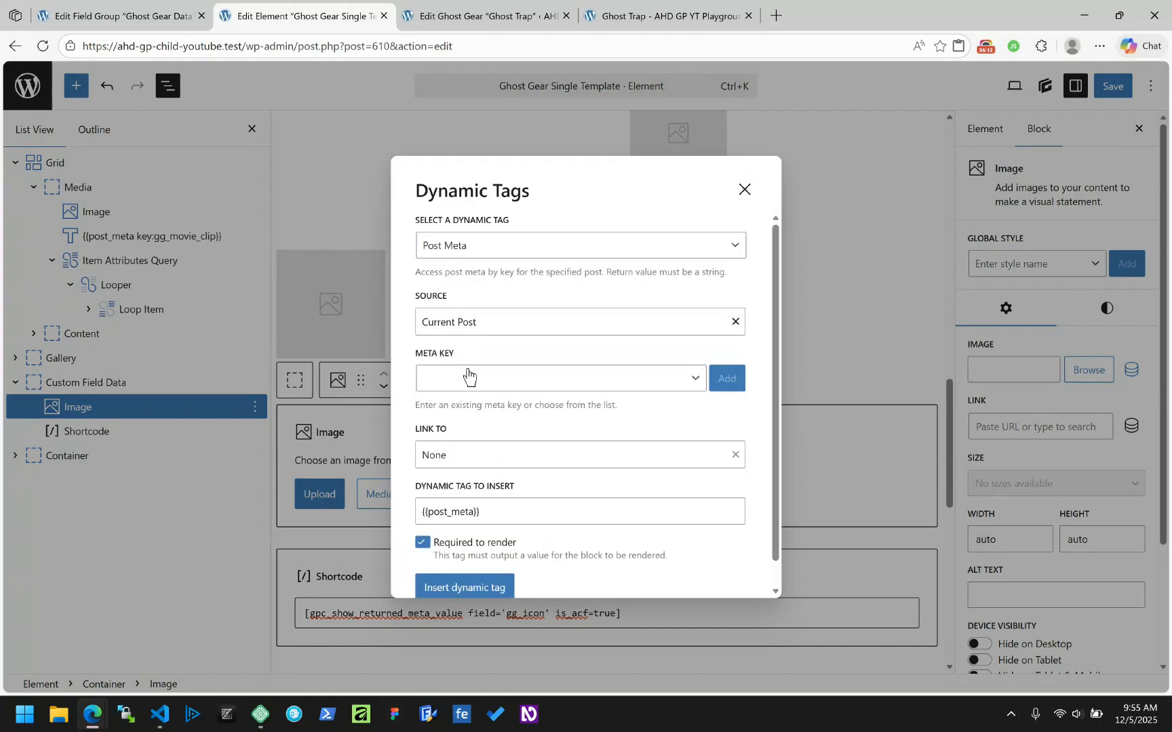
left_click(470, 381)
type("gg_icon")
left_click(726, 380)
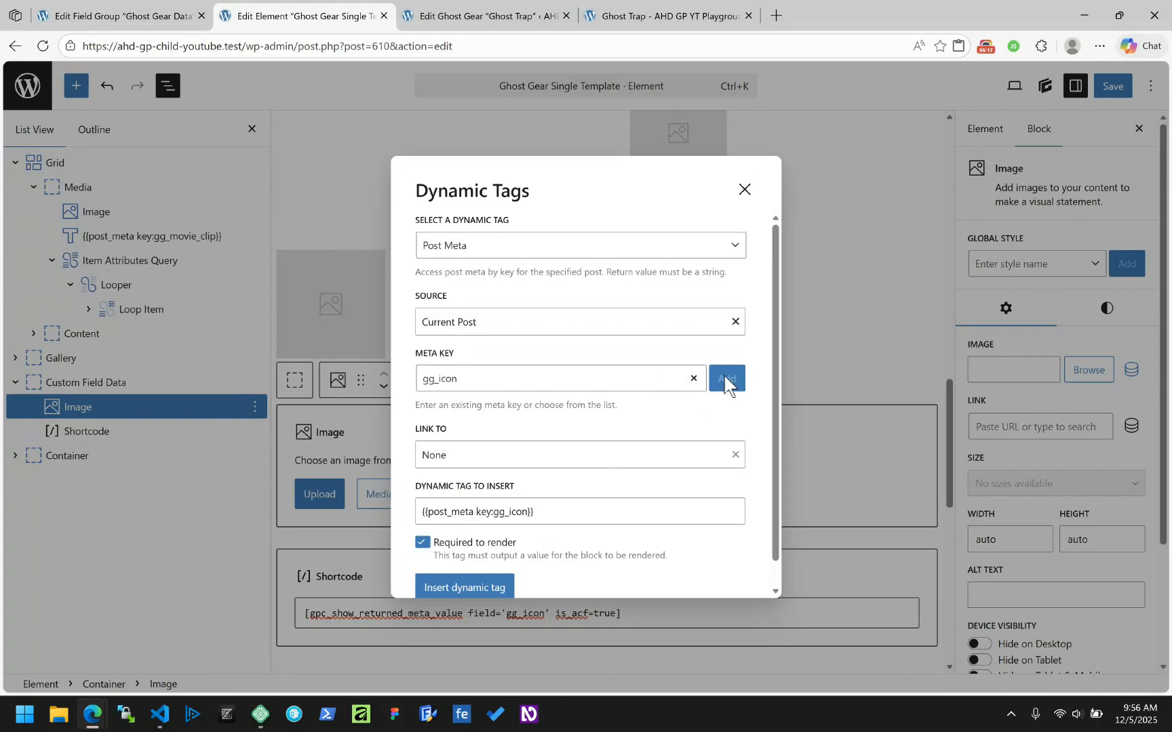
Step: Check the icon array's keys on the Ghost Trap front-end page and extend the dynamic tag to {{post_meta key:gg_icon.value}}
left_click(528, 514)
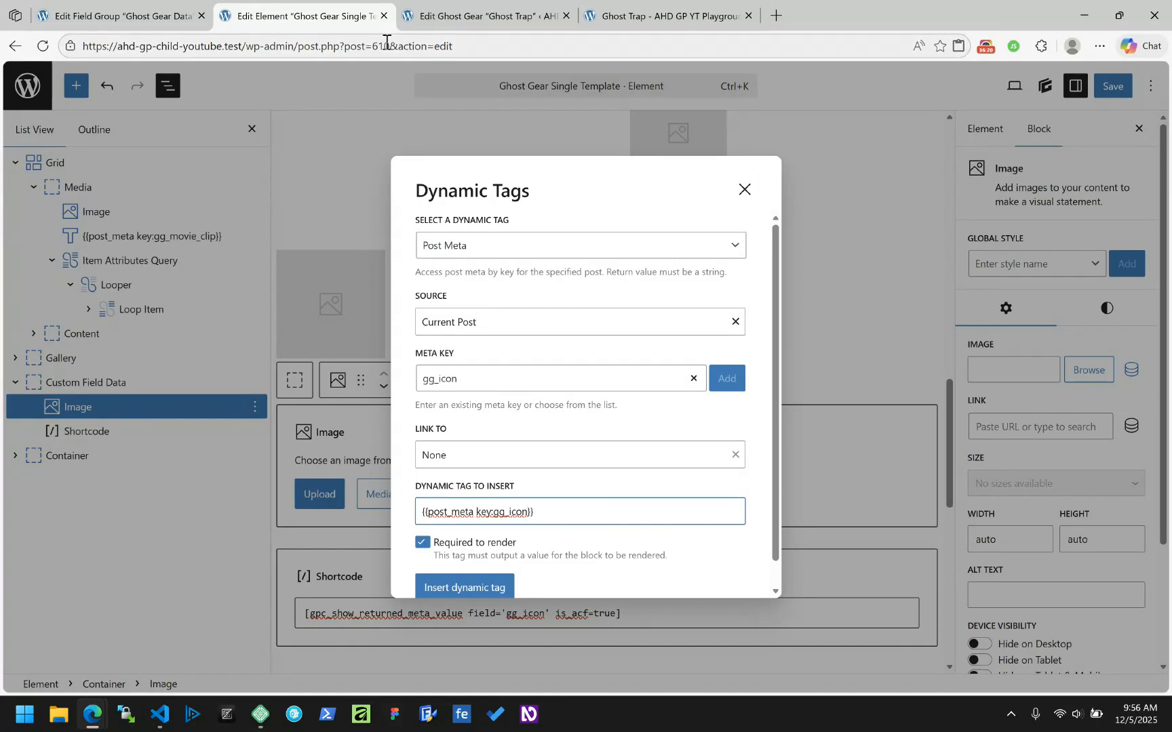
left_click(485, 10)
left_click(636, 15)
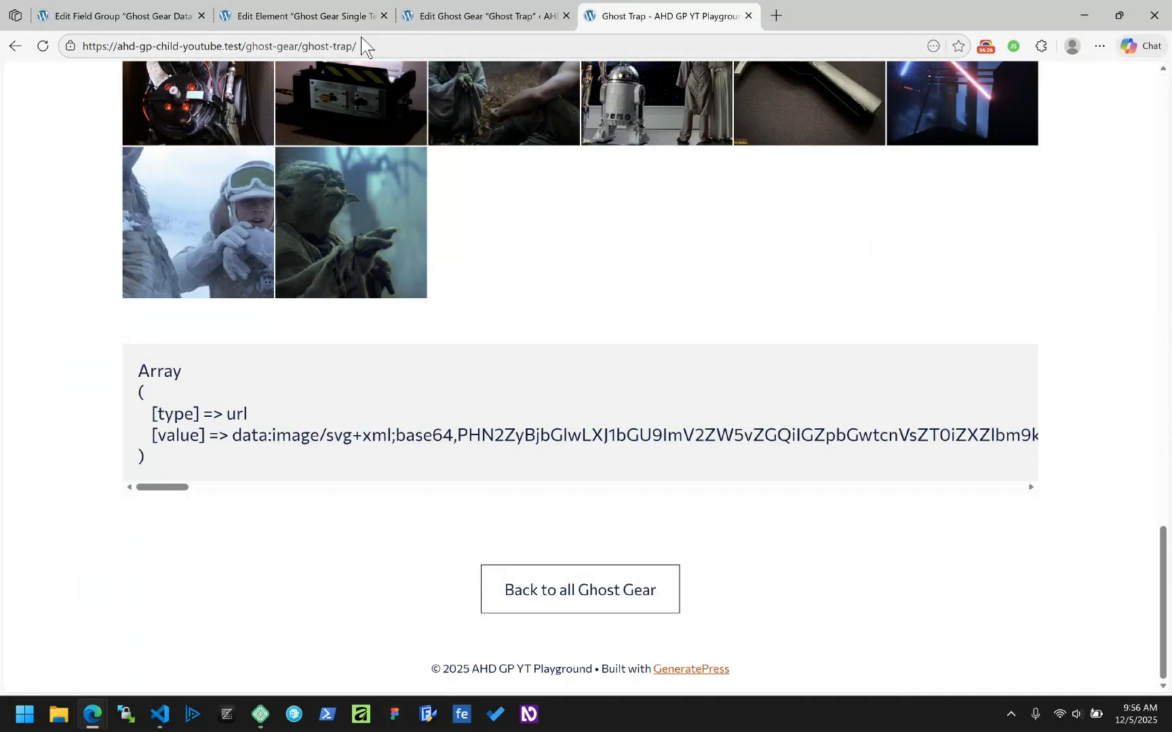
left_click(485, 16)
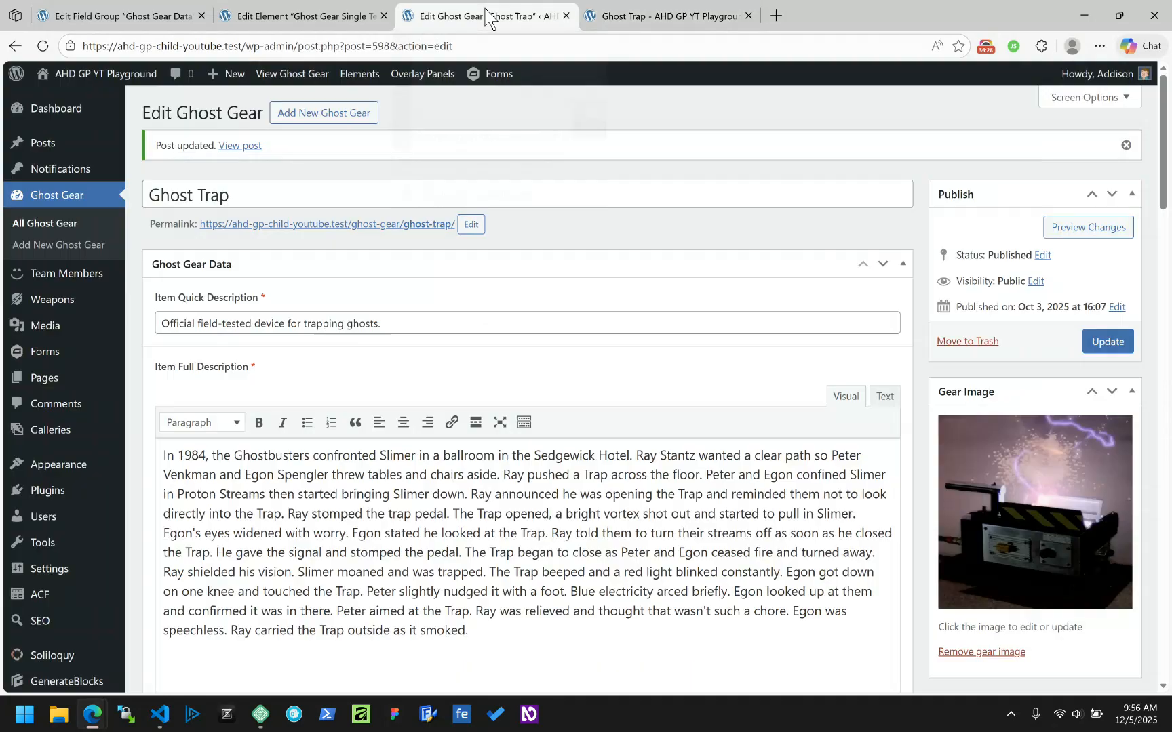
left_click(311, 16)
type(".value")
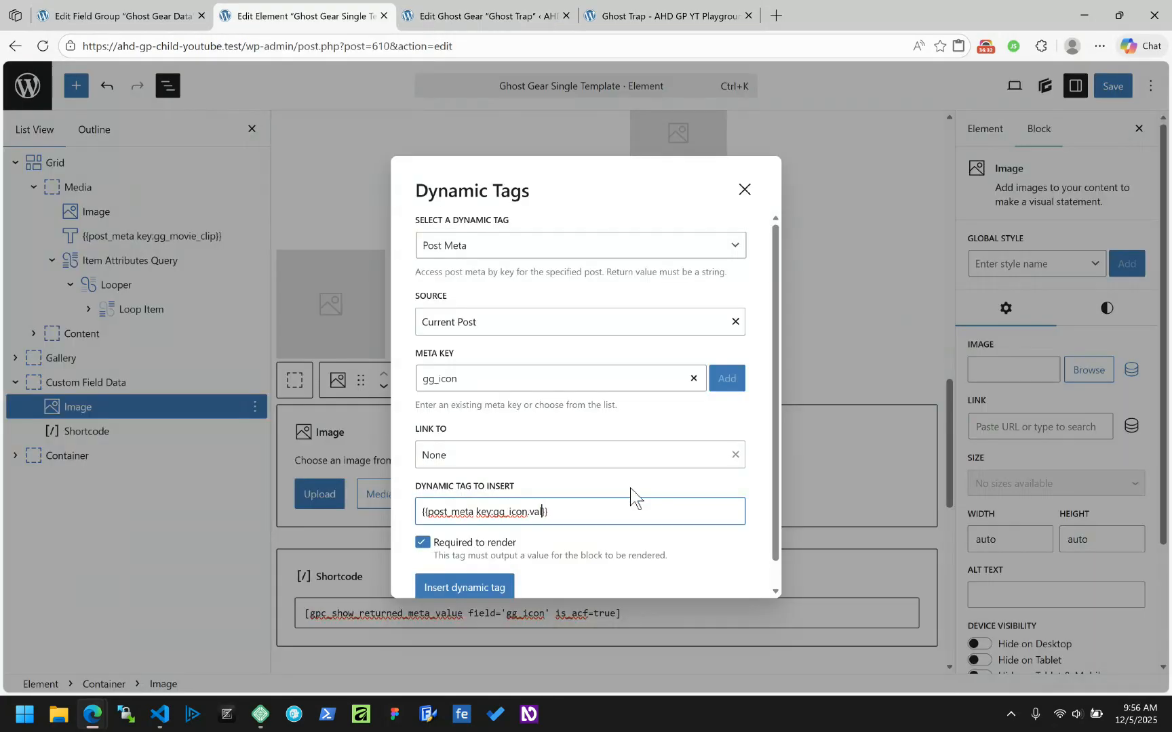
Step: Turn off Required to render for the Post Meta tag and insert it as the Image block's source
scroll(603, 551, "down", 1)
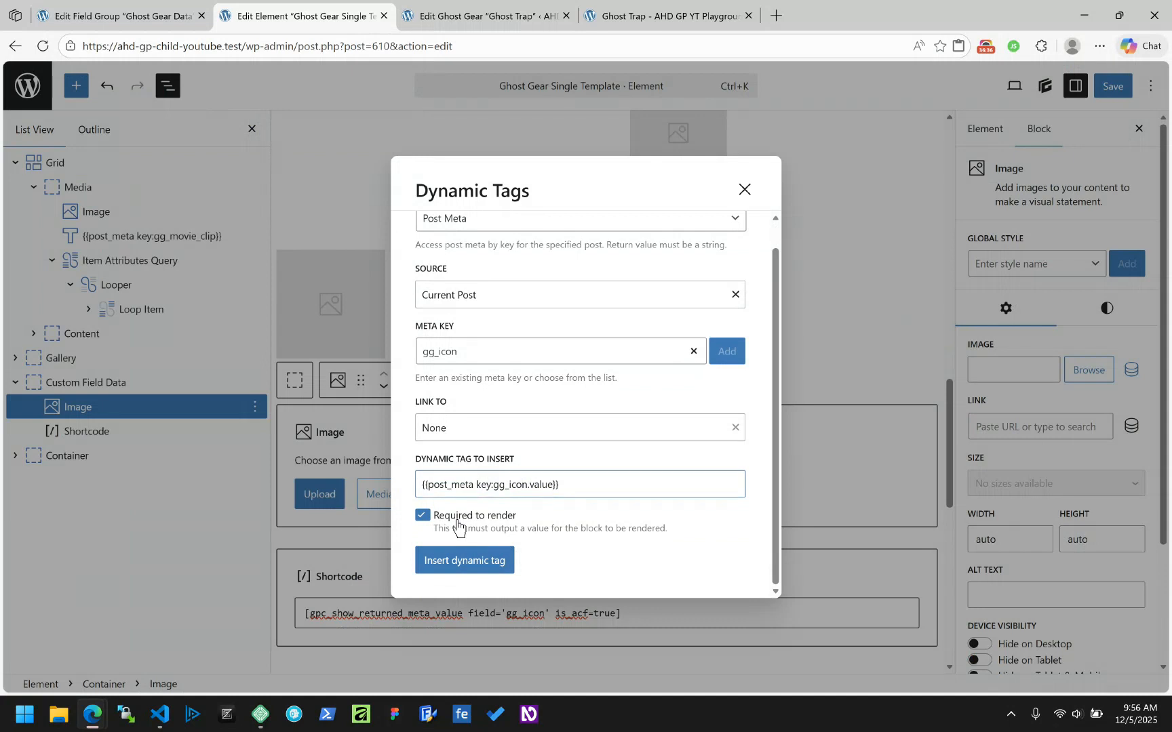
left_click(423, 516)
left_click(465, 560)
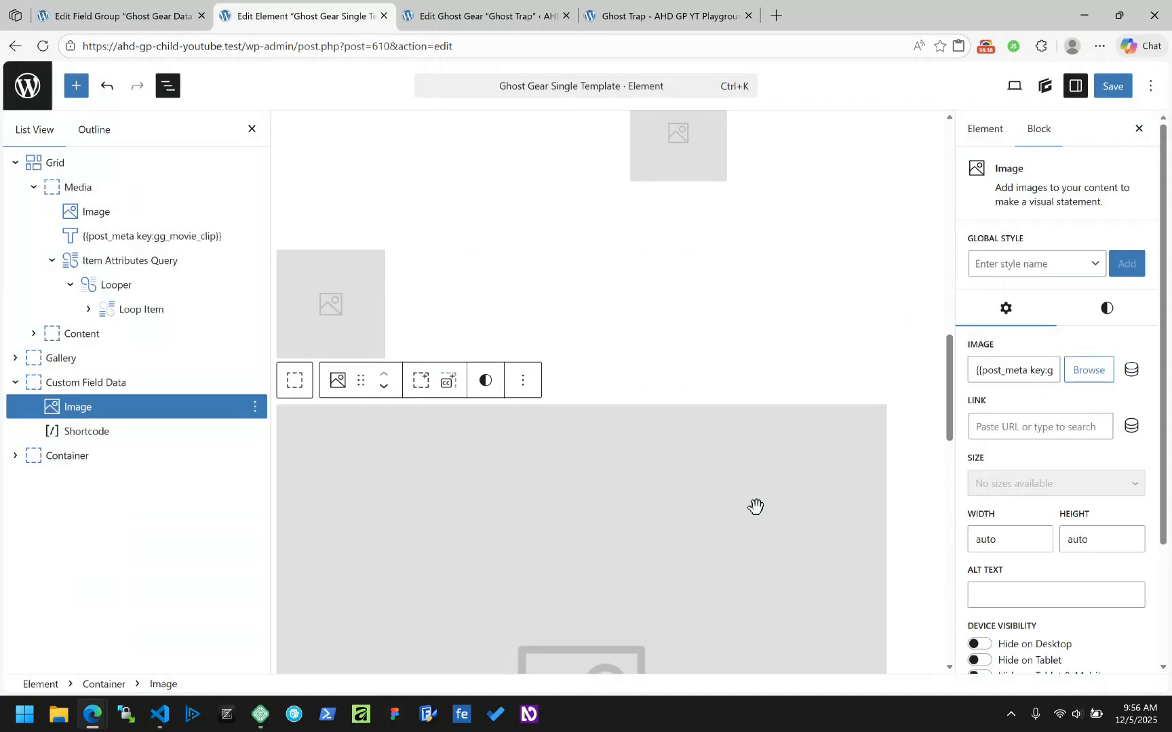
scroll(753, 501, "down", 5)
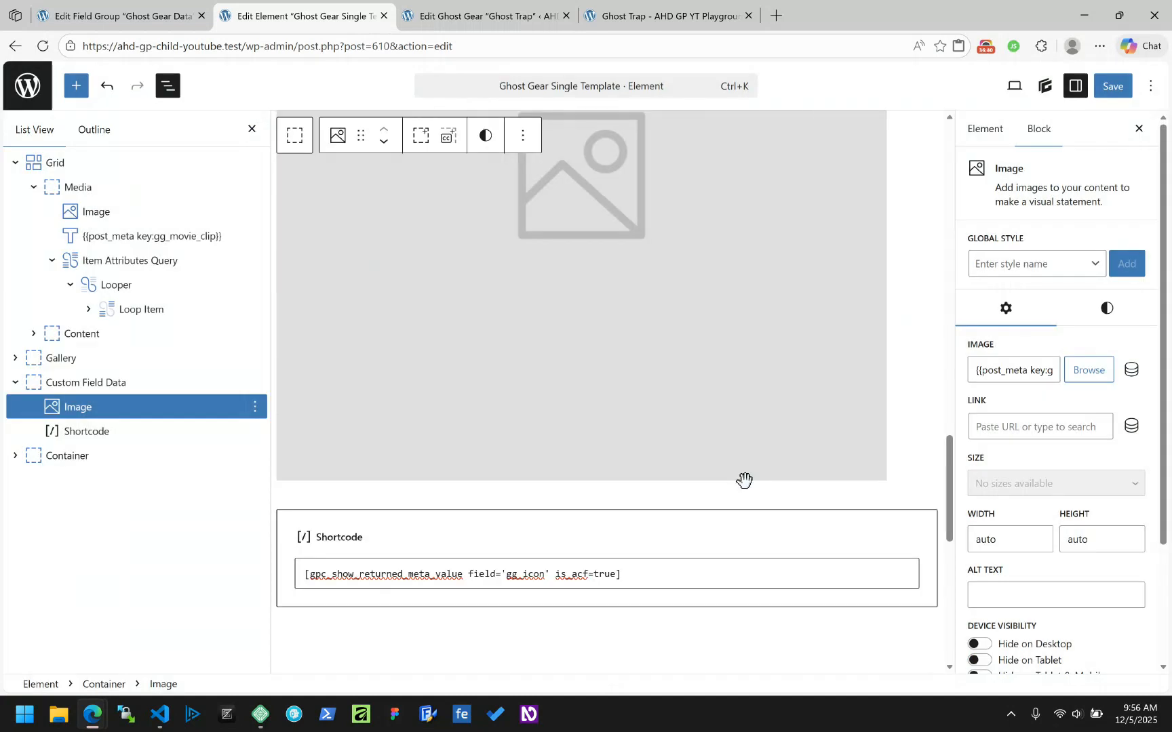
scroll(744, 480, "up", 5)
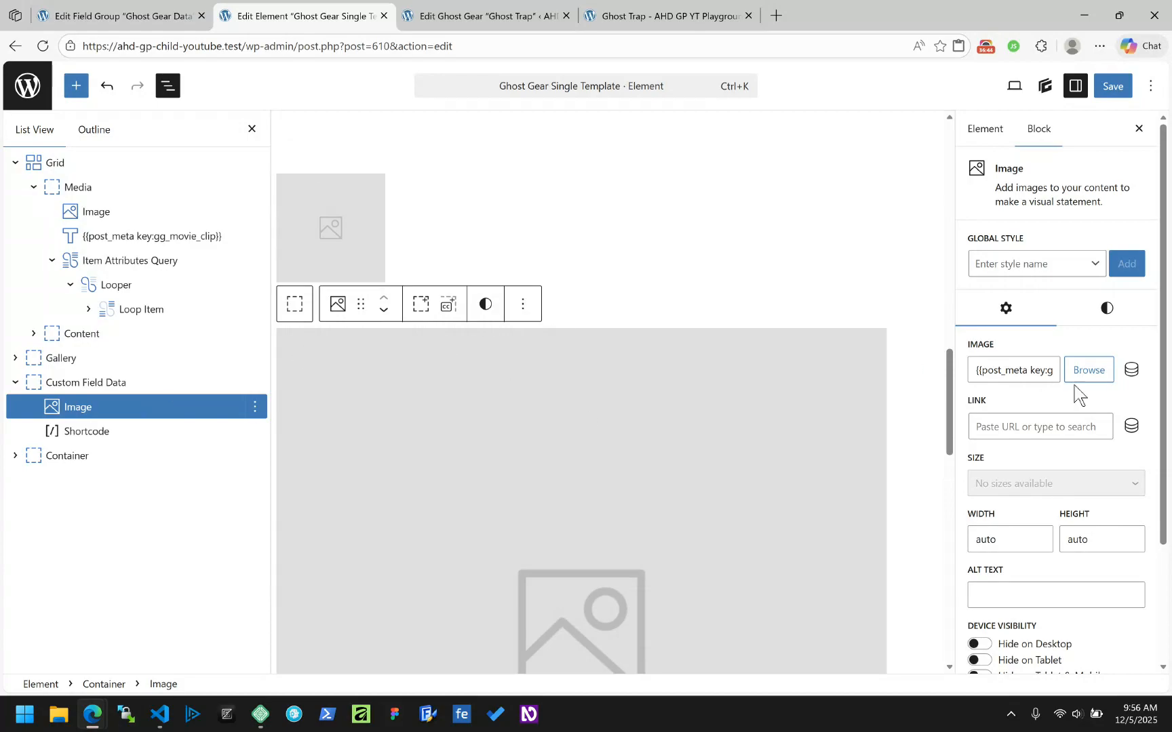
Step: Change the Image block's dynamic tag to {{post_meta key:gg_icon.value|required:false}} and insert it again
left_click_drag(1046, 369, 1060, 367)
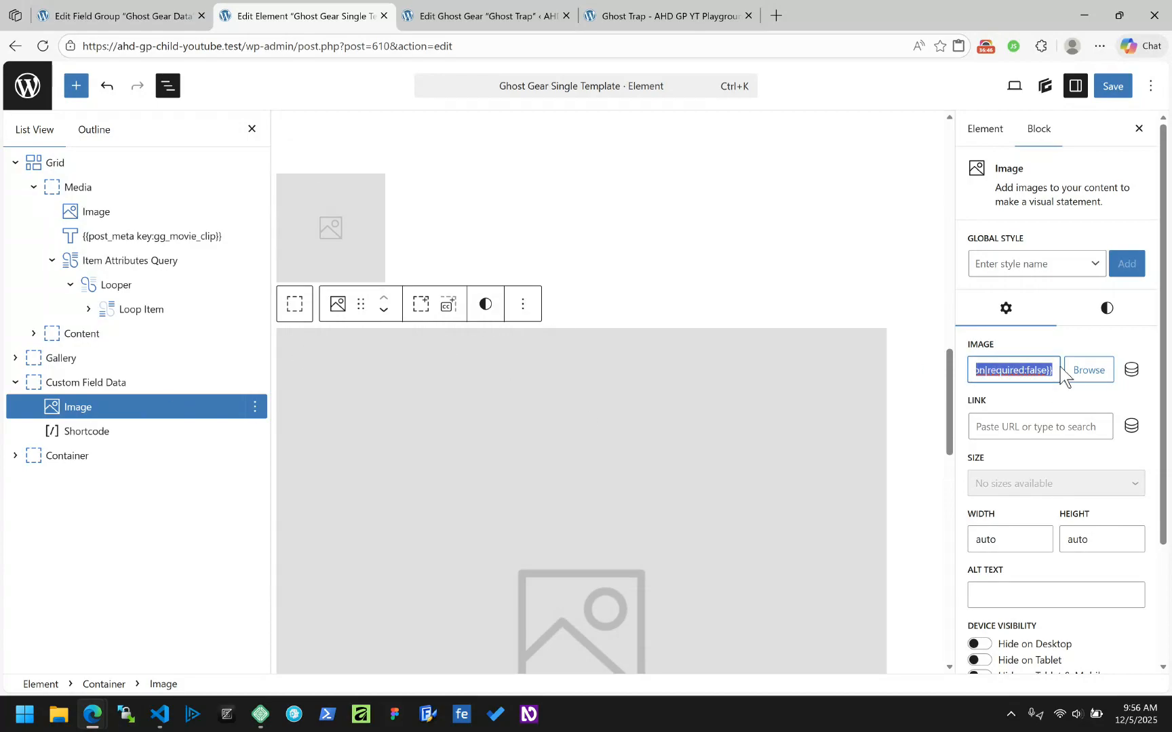
left_click(1131, 369)
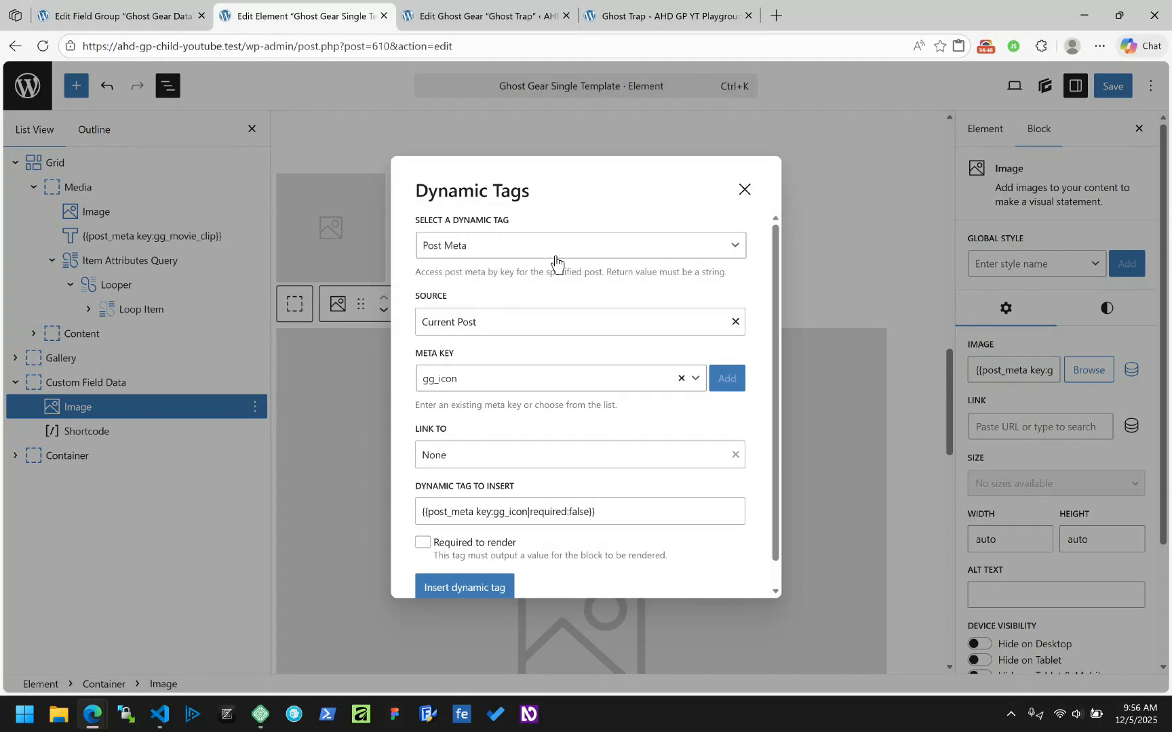
scroll(537, 334, "down", 1)
left_click(527, 488)
type(".value")
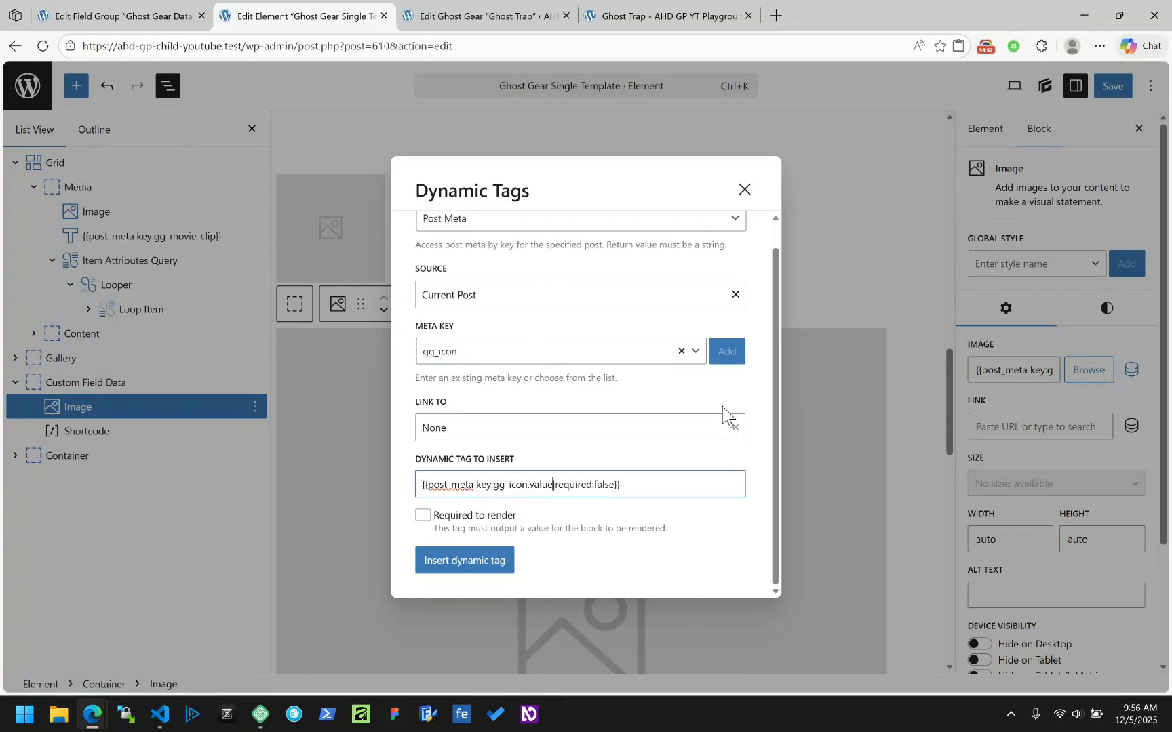
left_click(498, 568)
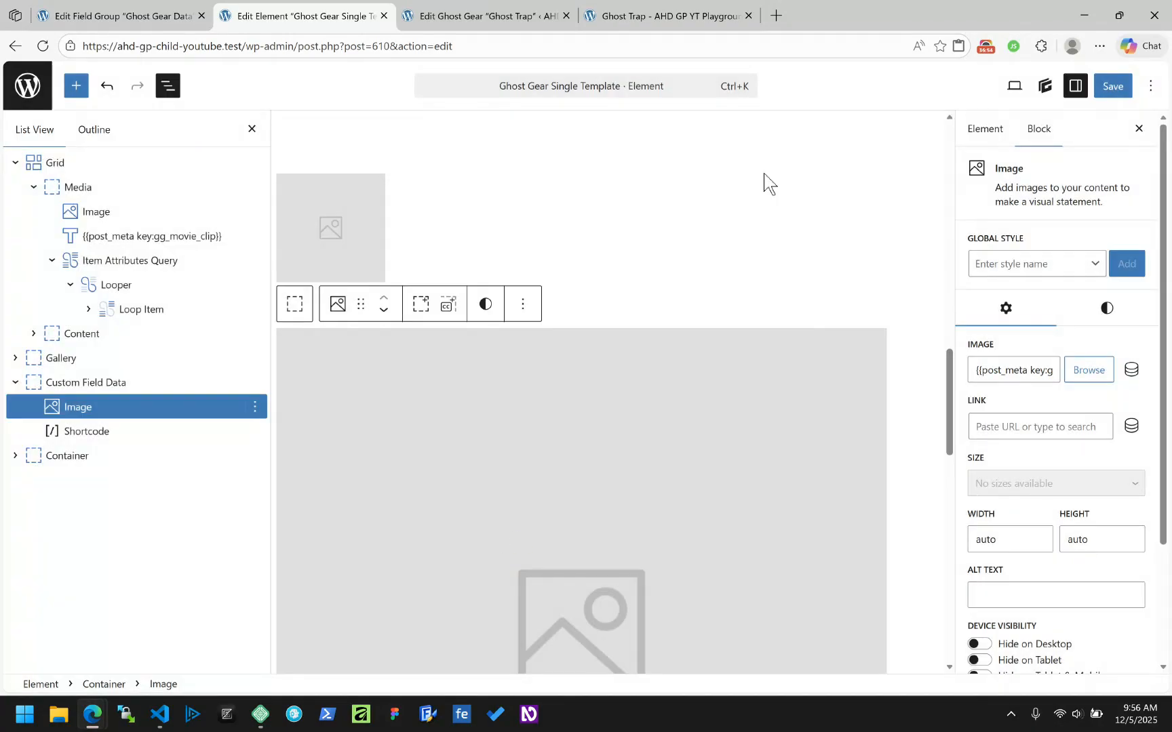
Step: Save the Ghost Gear single template and reload the Ghost Trap front-end page
left_click(1112, 86)
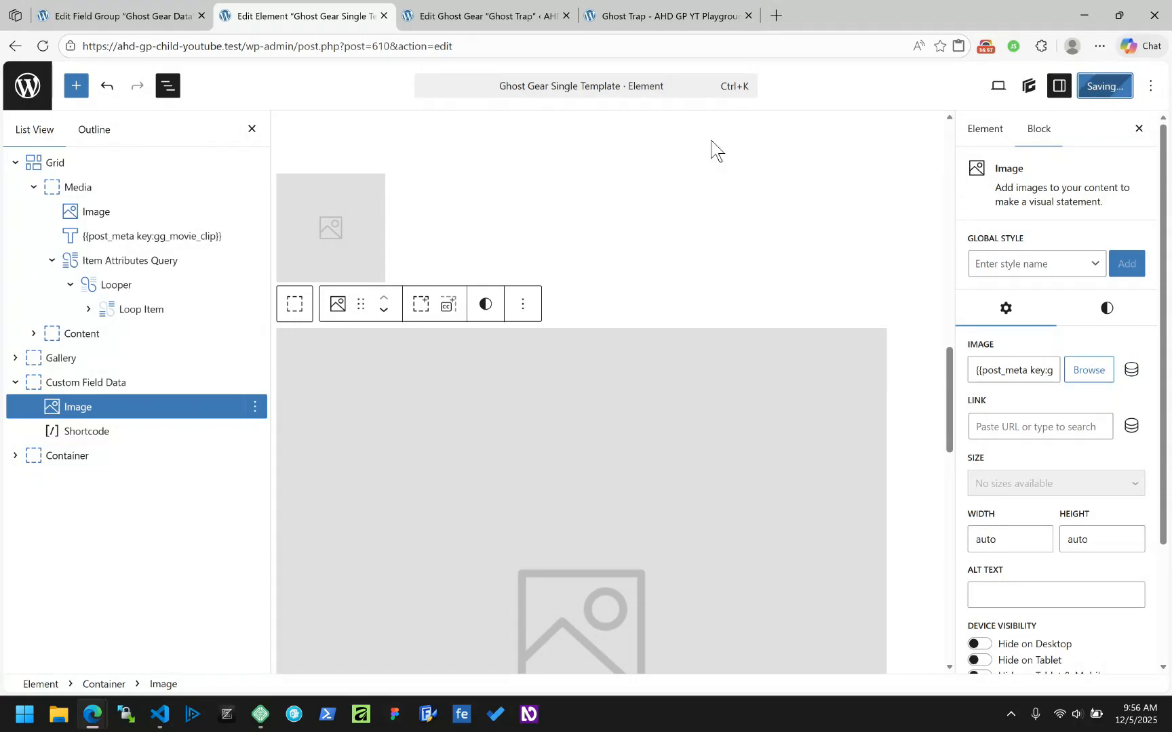
left_click(628, 6)
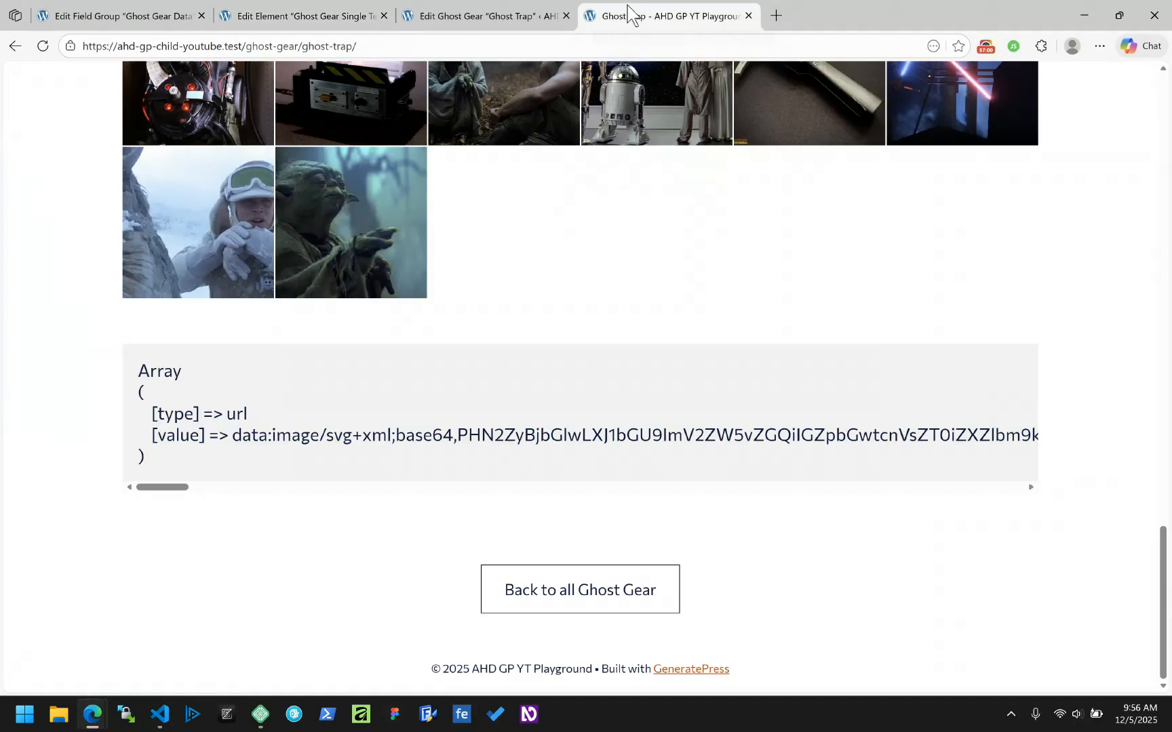
left_click(43, 45)
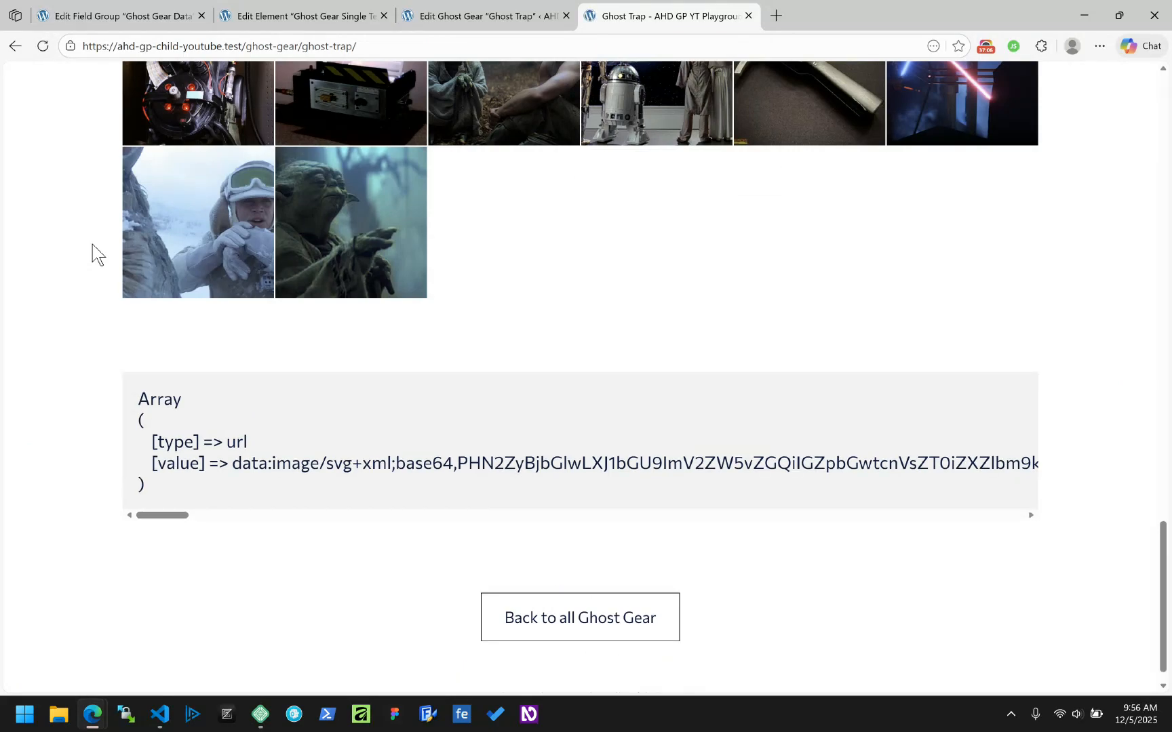
Step: Inspect the Ghost Trap page's HTML and examine the src of the img element inside the custom field data container
right_click(156, 357)
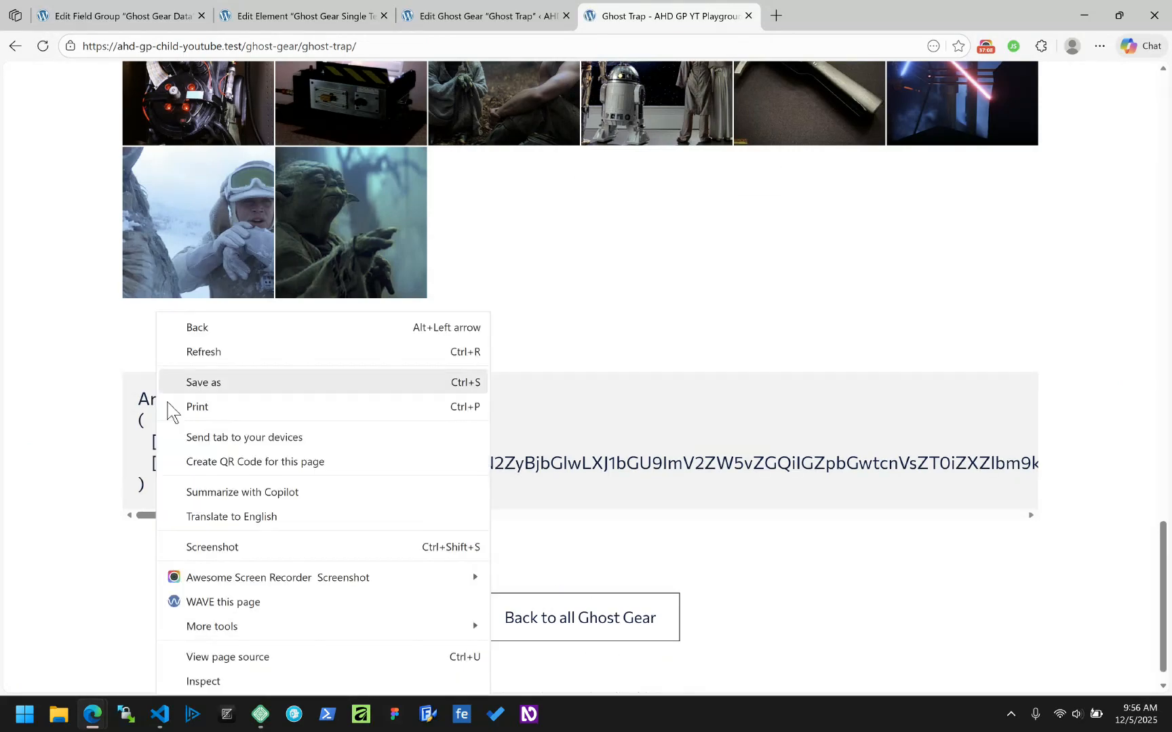
left_click(203, 678)
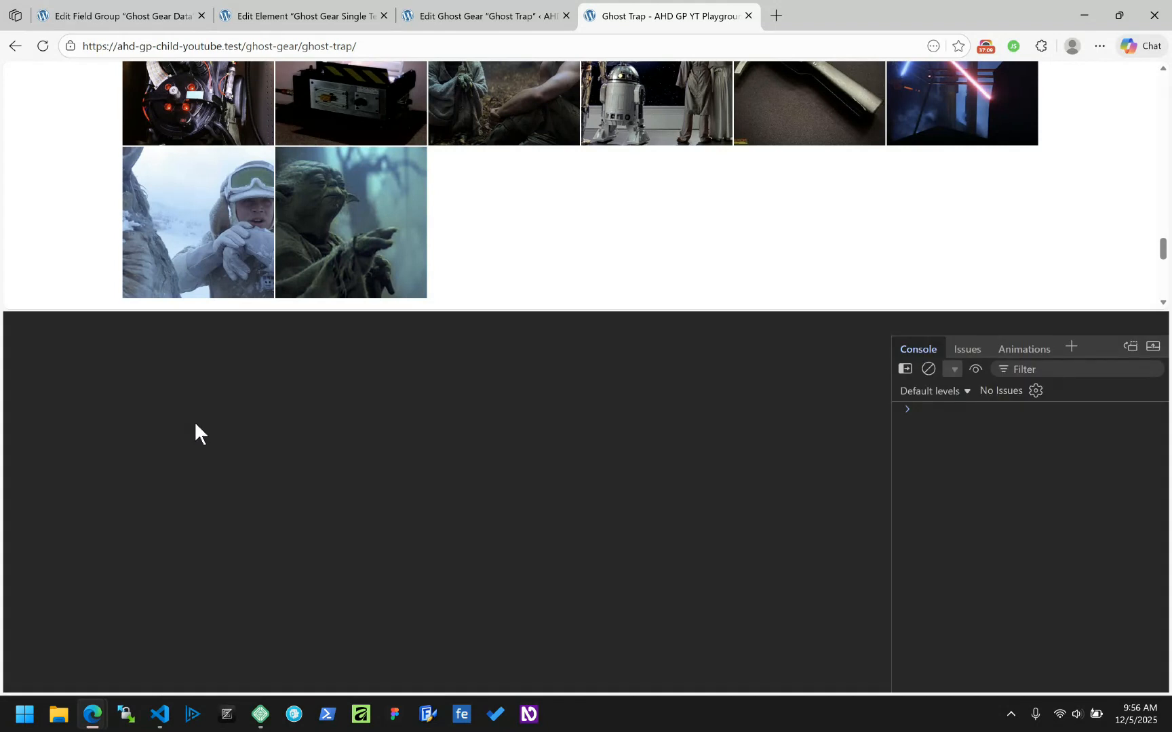
scroll(284, 269, "down", 3)
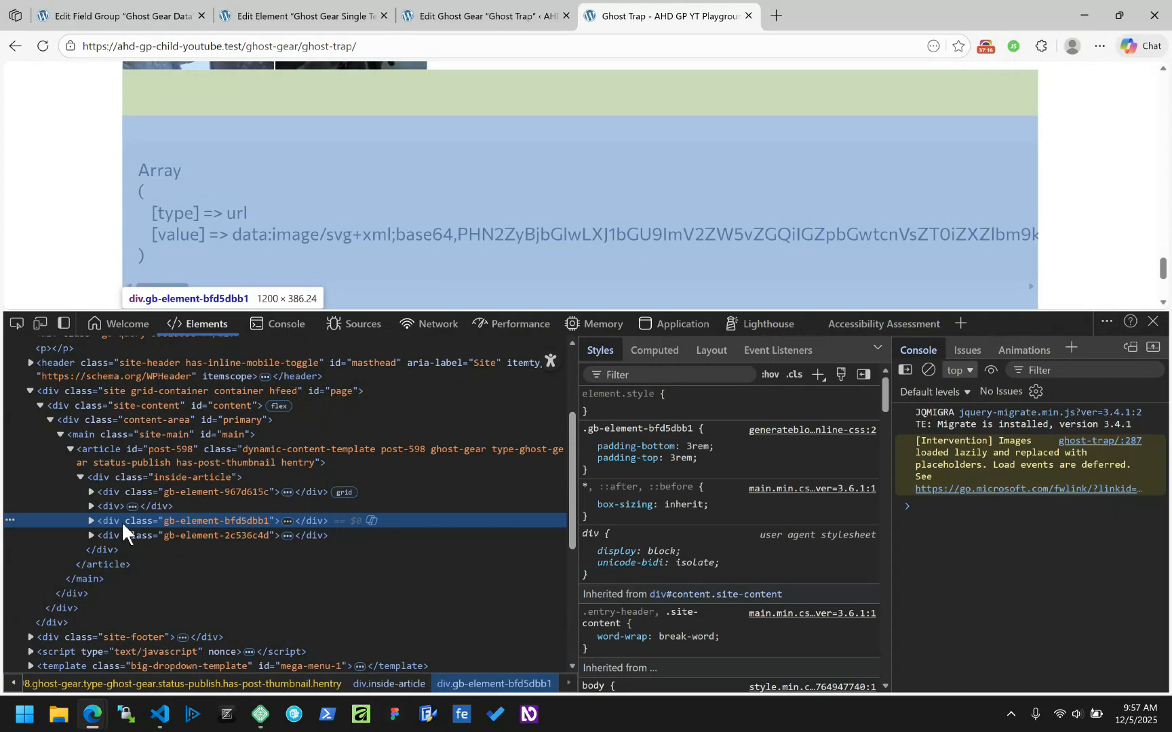
left_click(88, 506)
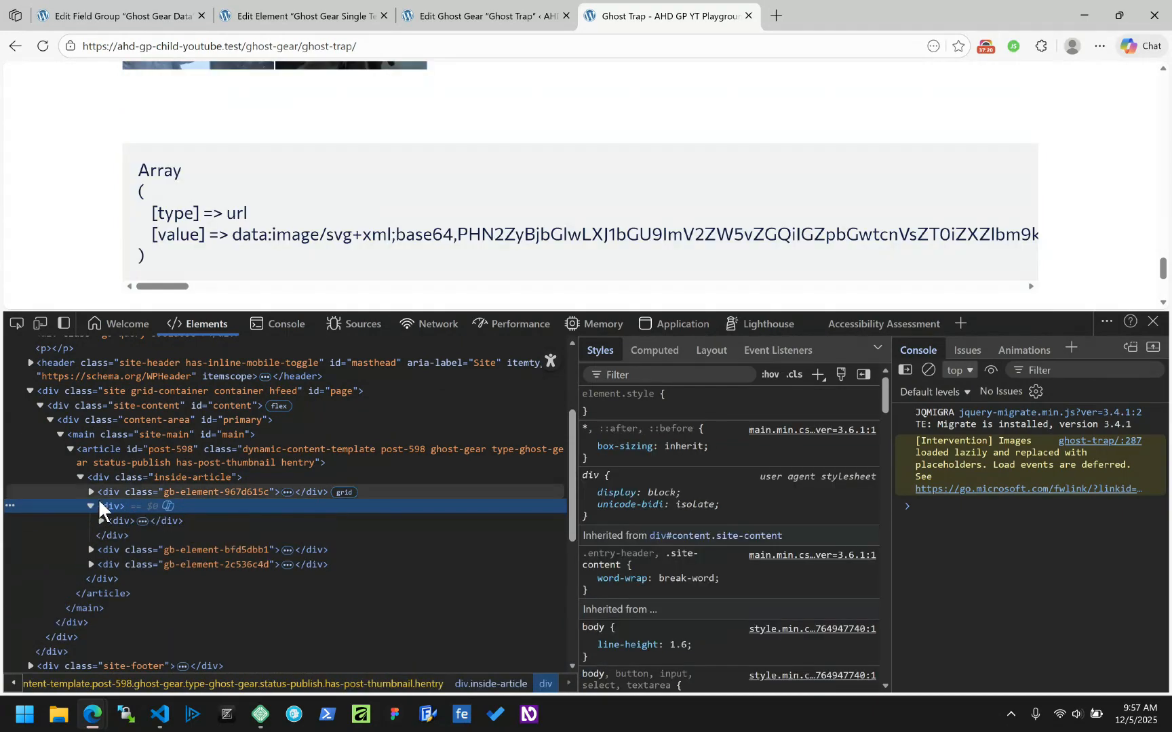
left_click(99, 519)
left_click(101, 520)
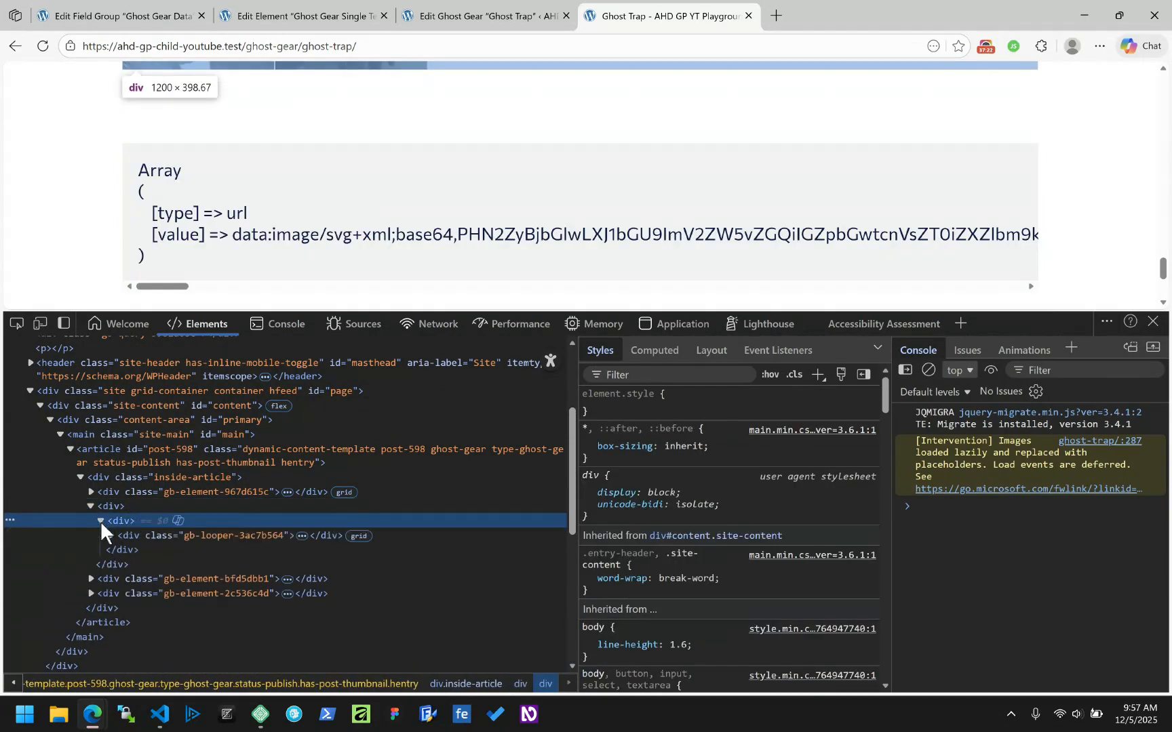
left_click(109, 533)
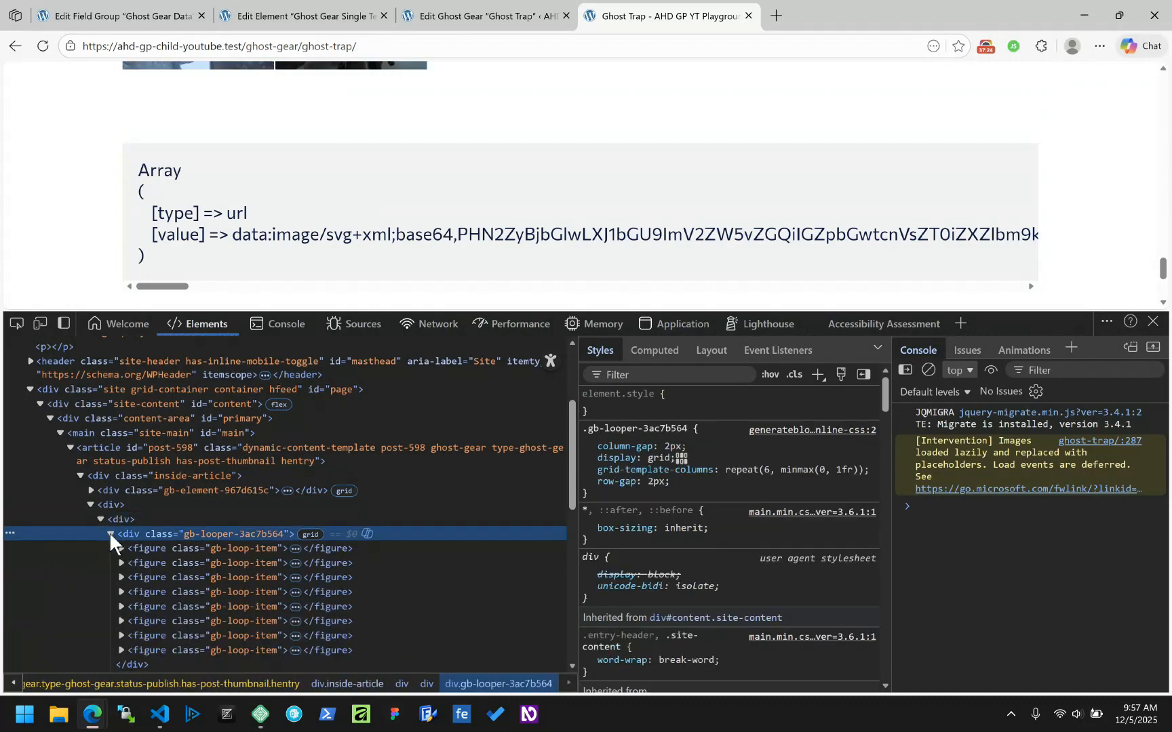
scroll(109, 532, "down", 3)
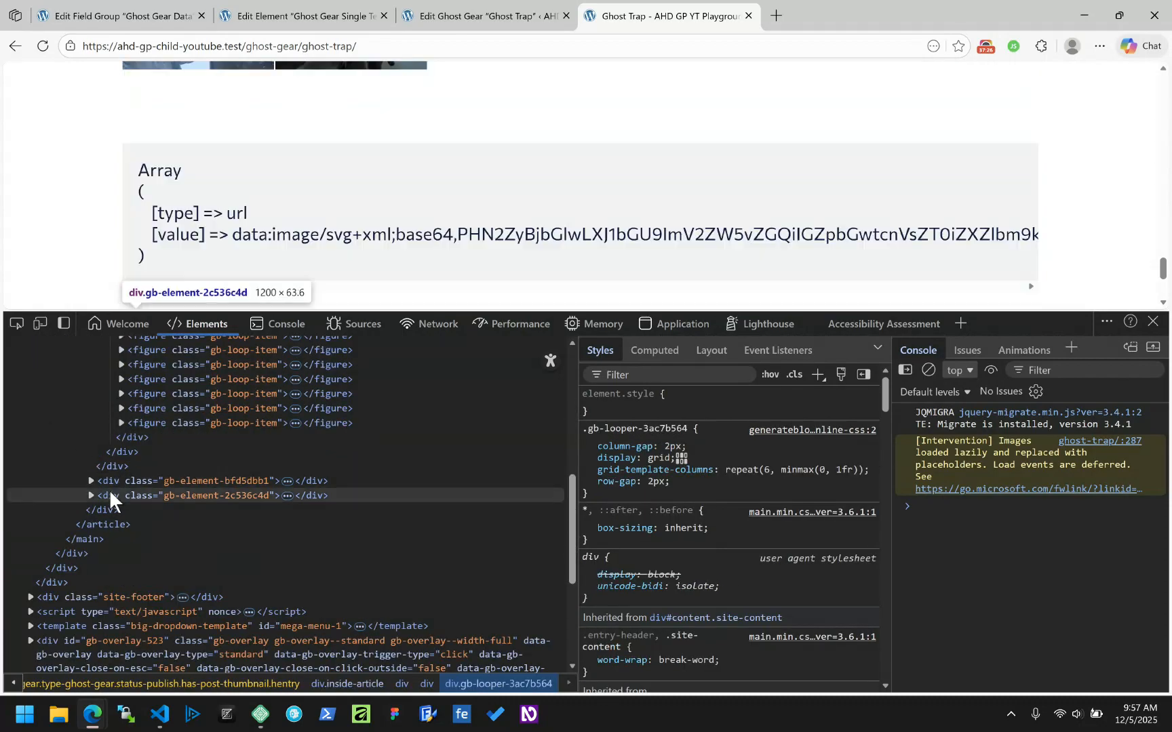
left_click(88, 475)
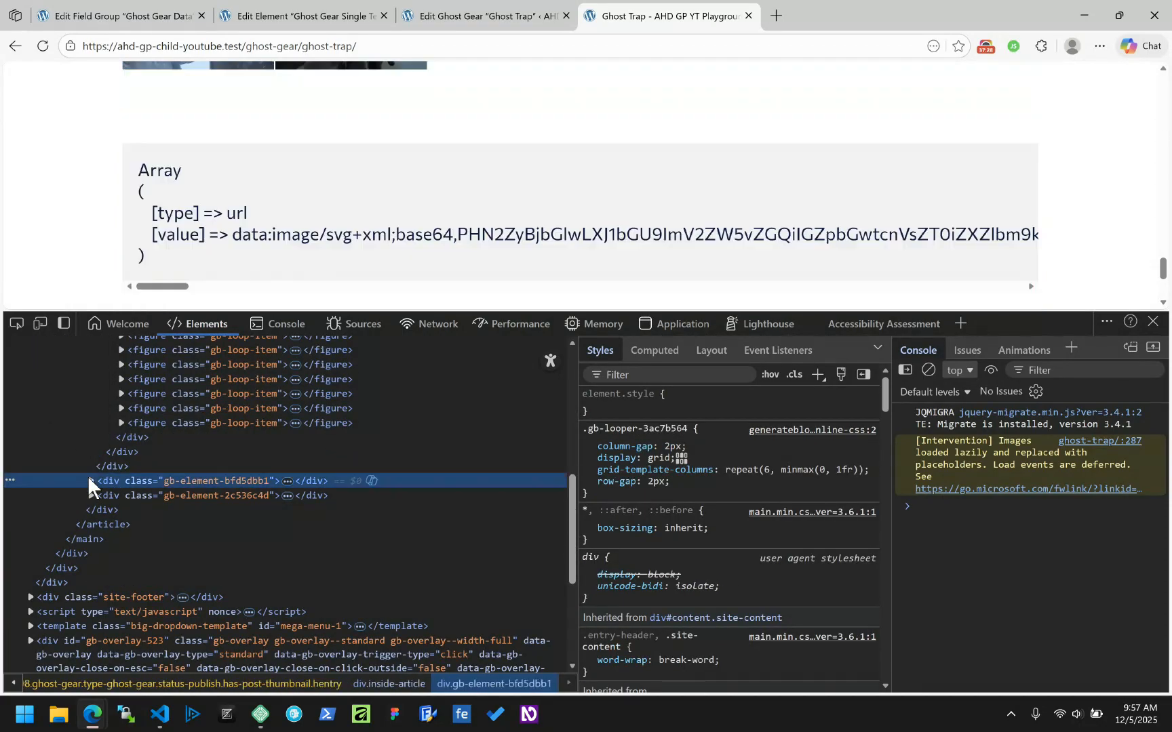
left_click(121, 495)
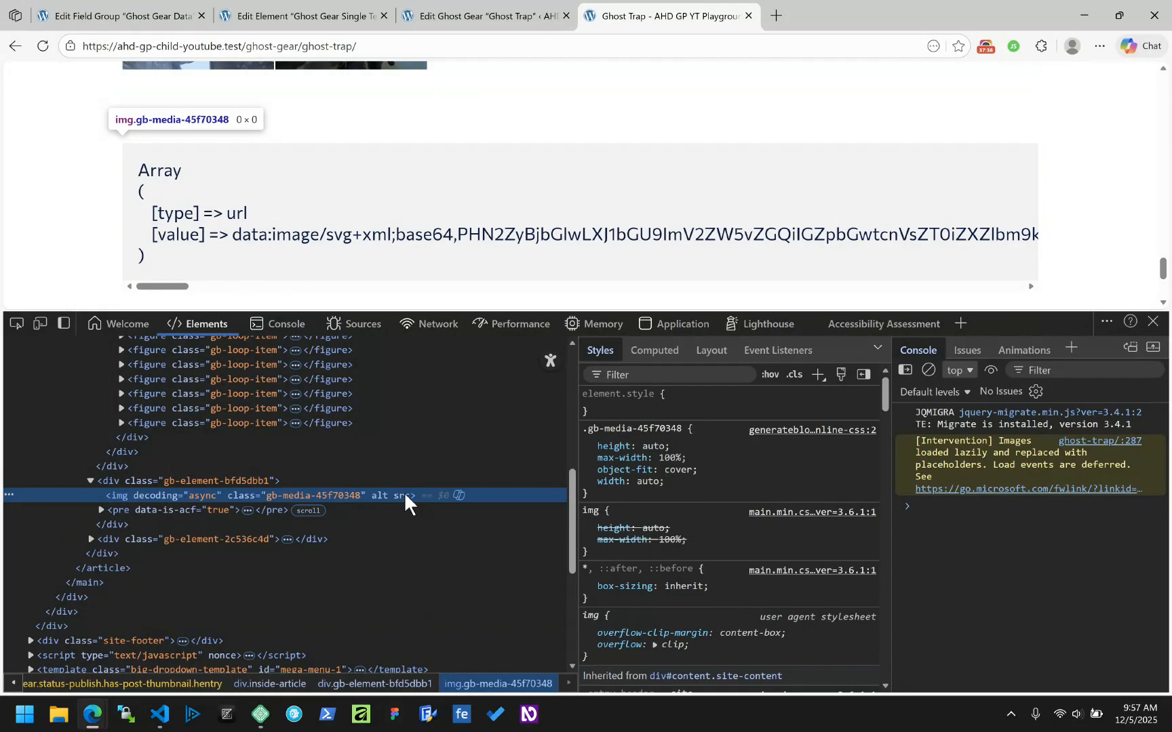
Step: Review the src entry in the Image block's HTML attributes in the single template and return to the Ghost Trap front-end page
left_click(459, 17)
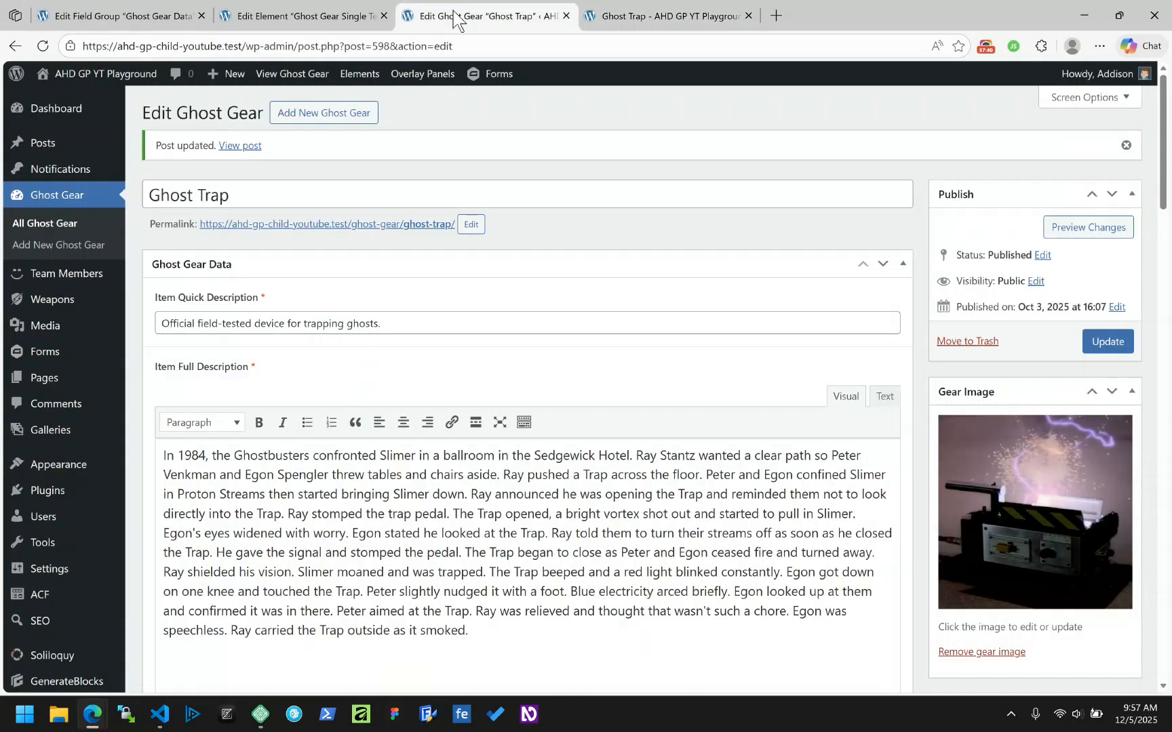
left_click(319, 16)
scroll(436, 596, "down", 5)
scroll(380, 277, "up", 5)
scroll(403, 443, "down", 8)
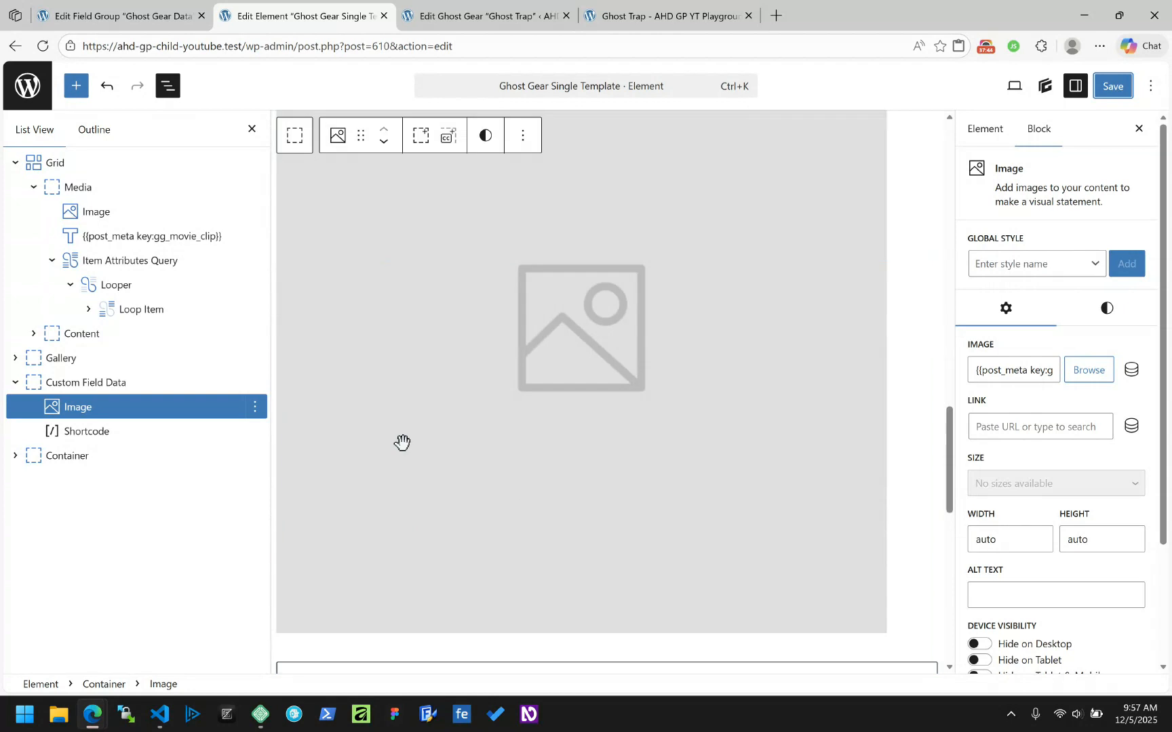
scroll(403, 443, "up", 5)
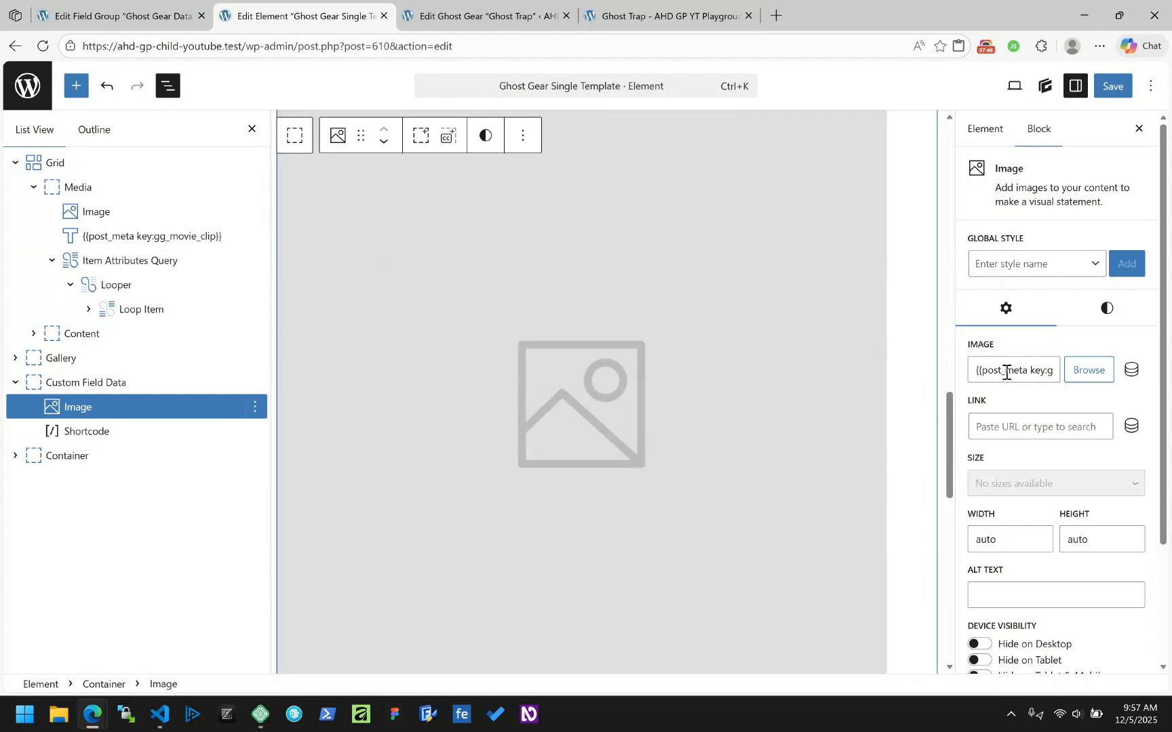
scroll(1017, 407, "down", 2)
left_click(1024, 655)
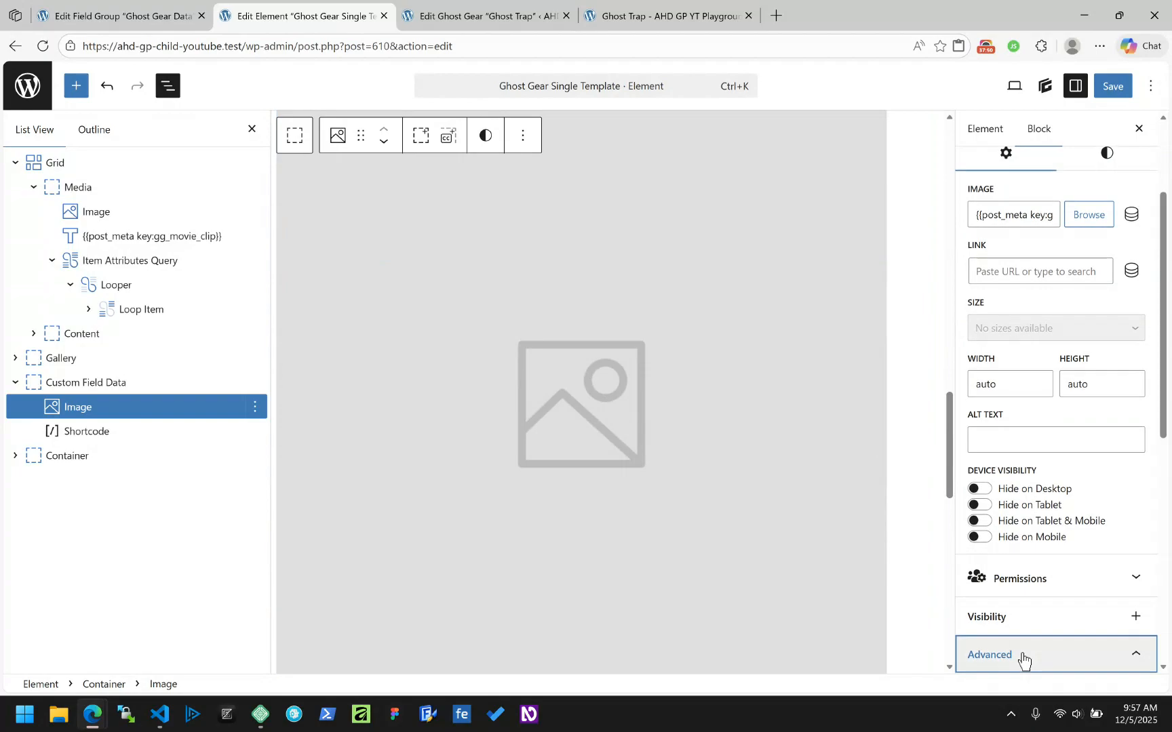
left_click(1077, 516)
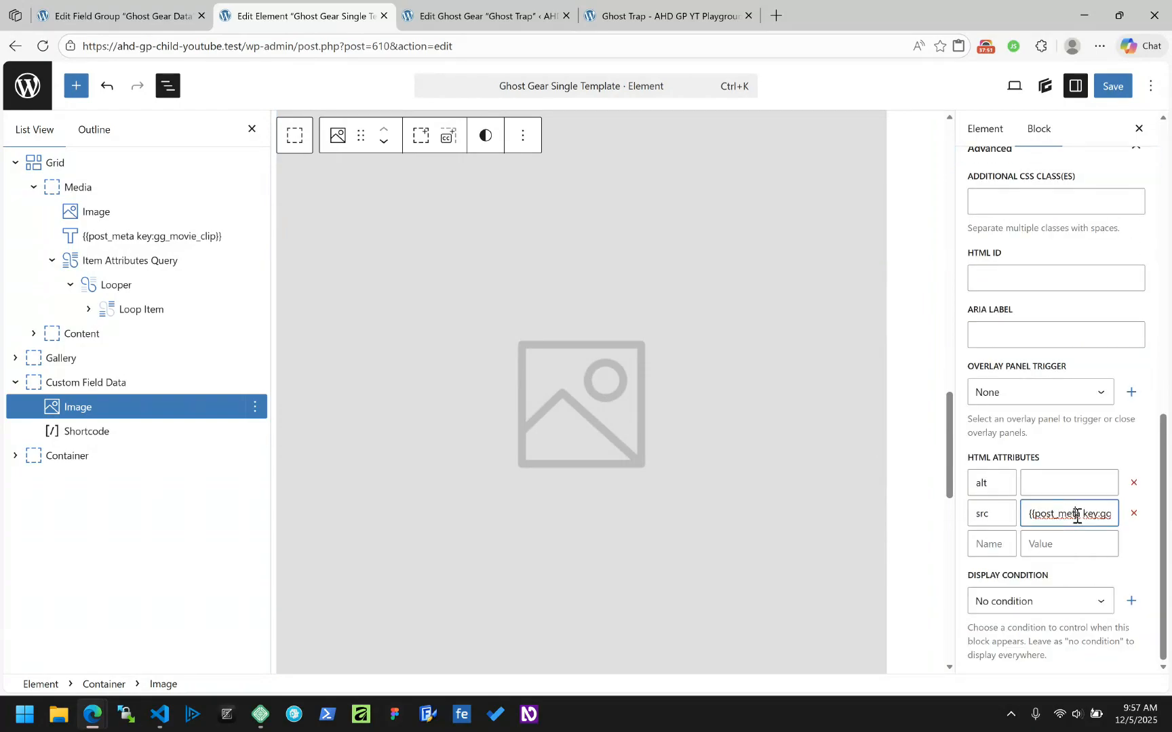
left_click_drag(1060, 514, 1126, 525)
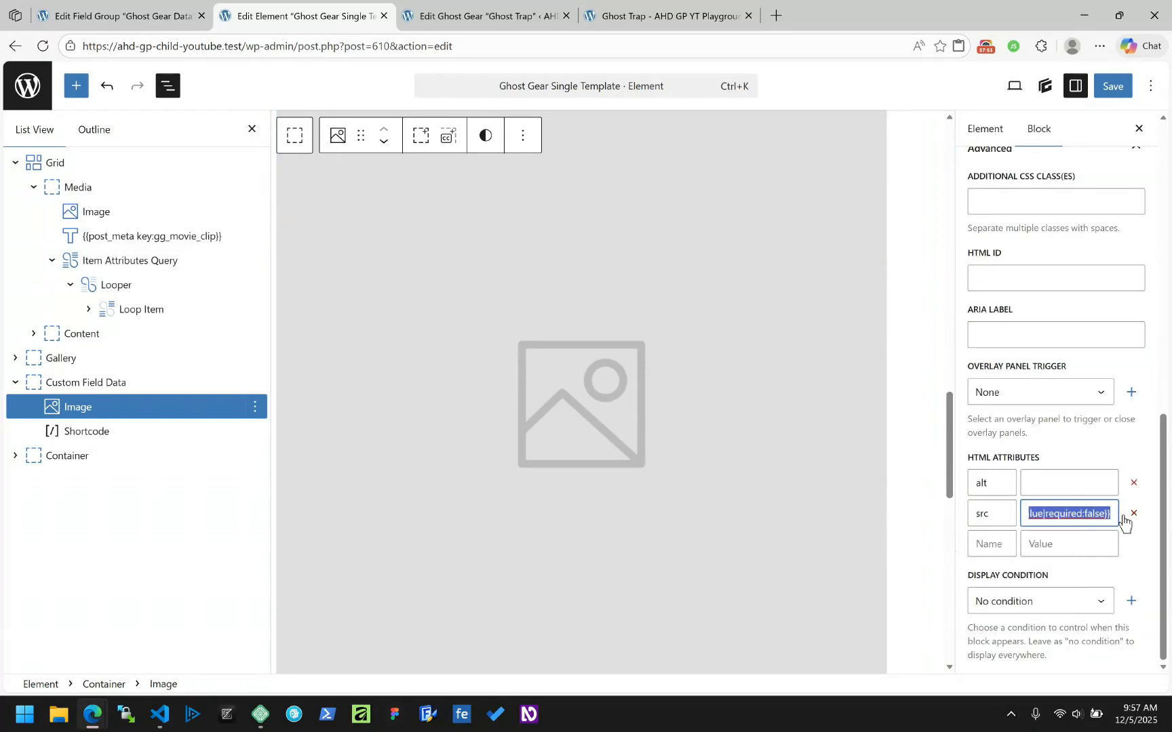
left_click(1085, 515)
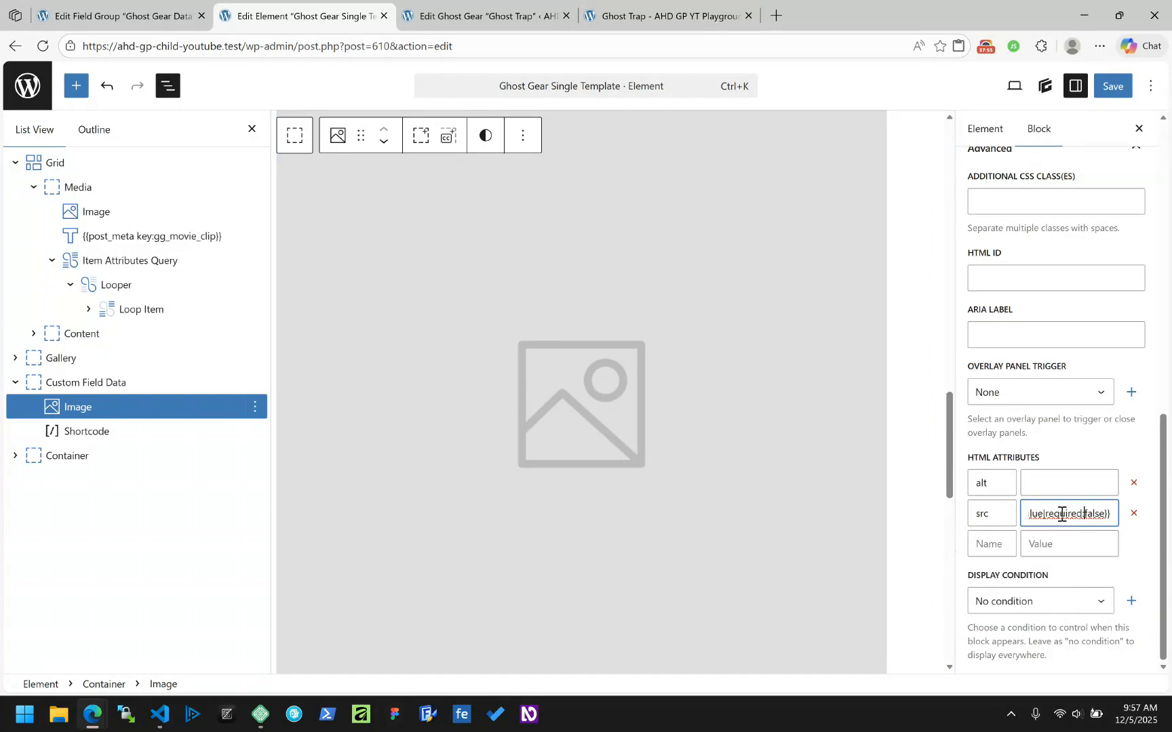
left_click(502, 9)
left_click(606, 10)
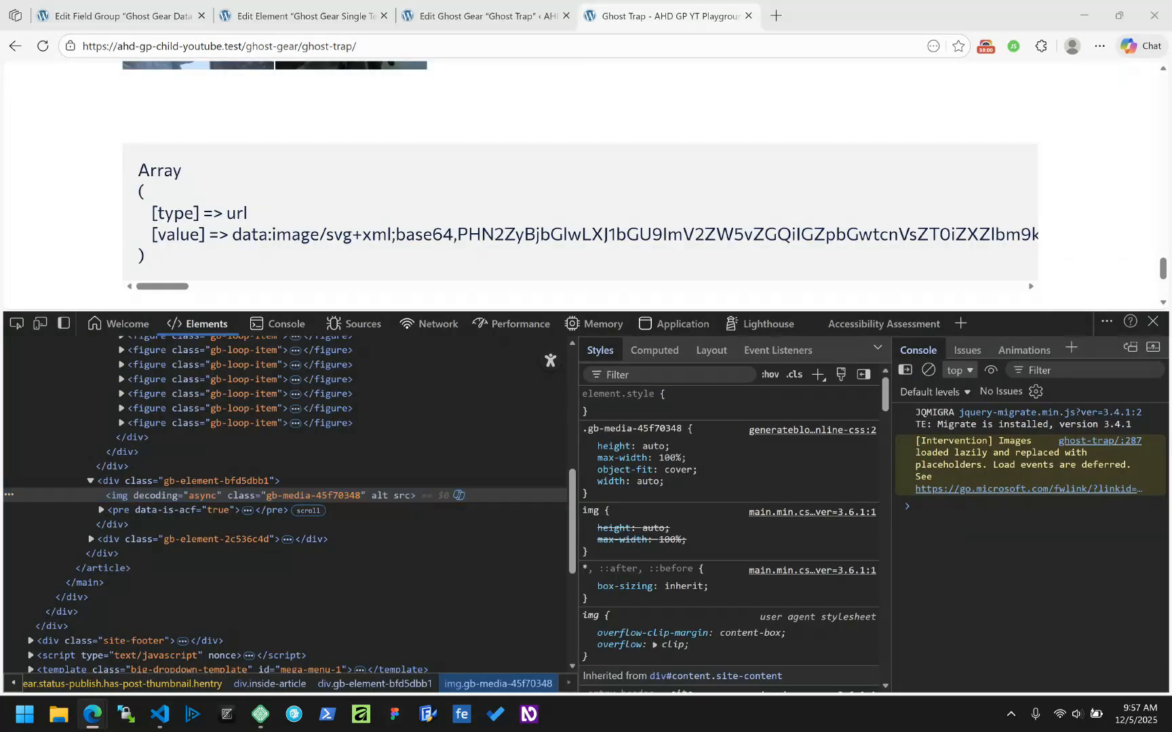
left_click(985, 55)
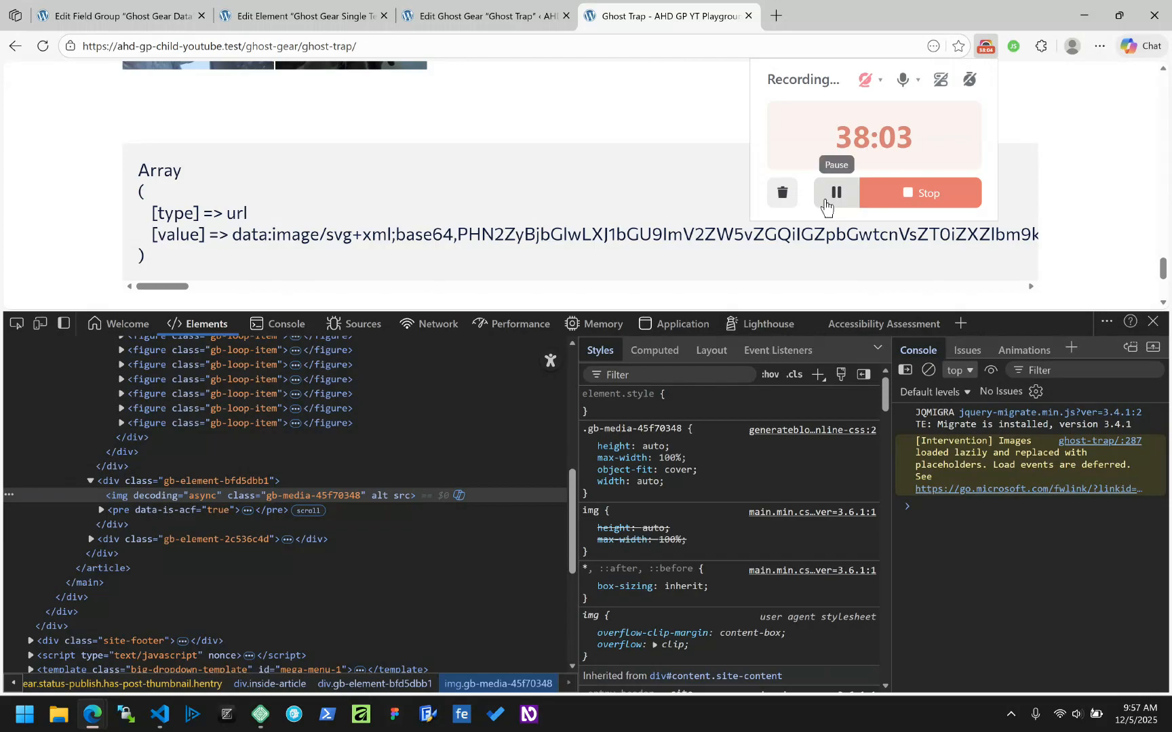
left_click(834, 197)
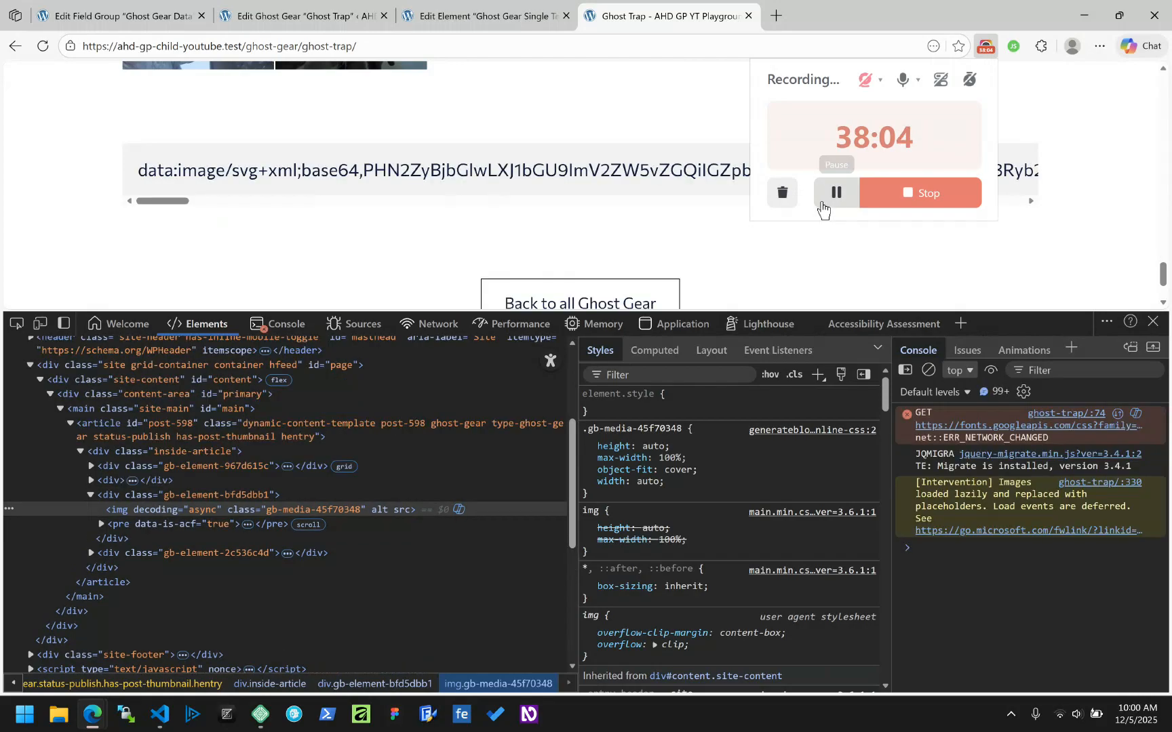
left_click(819, 280)
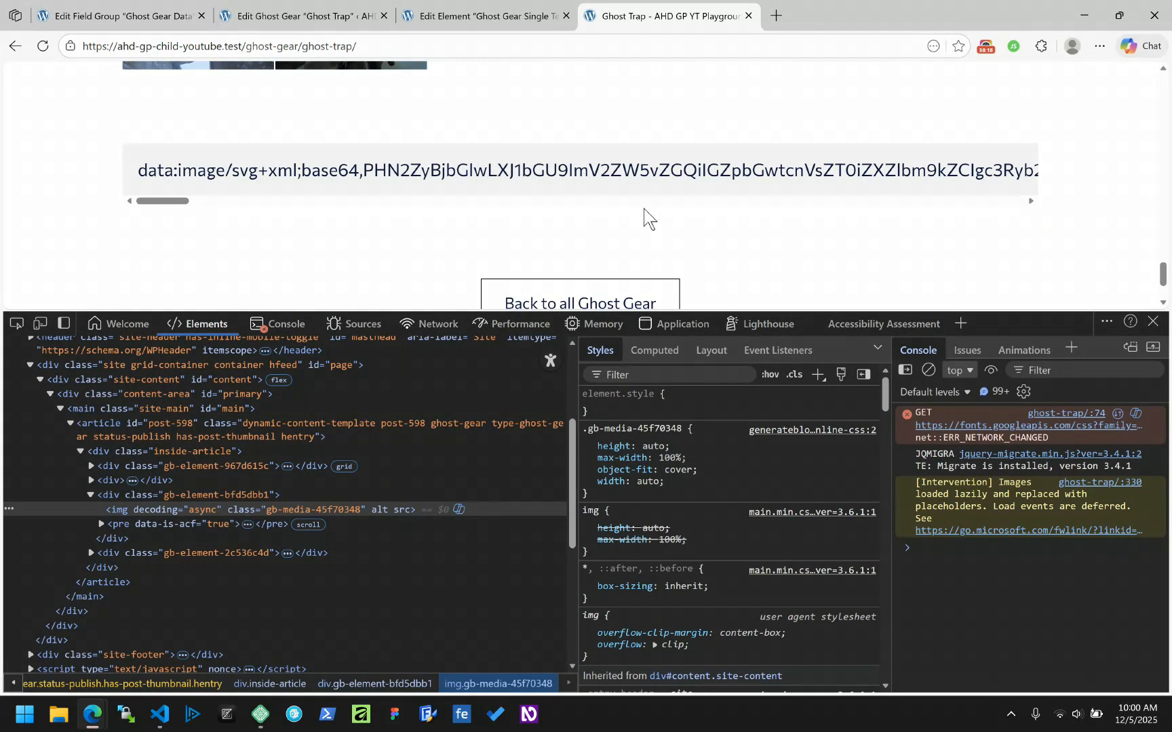
Step: Check the Ghost Trap page's console messages, return to the inspected img element and close the developer tools
left_click(278, 325)
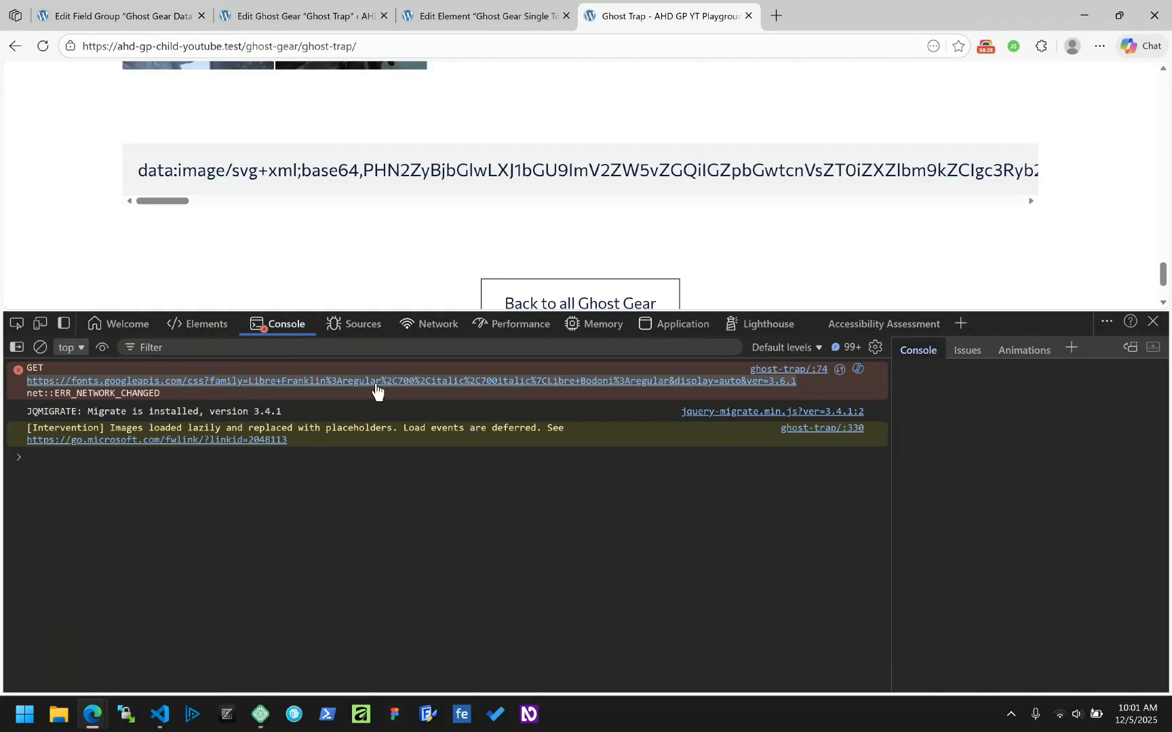
left_click(185, 325)
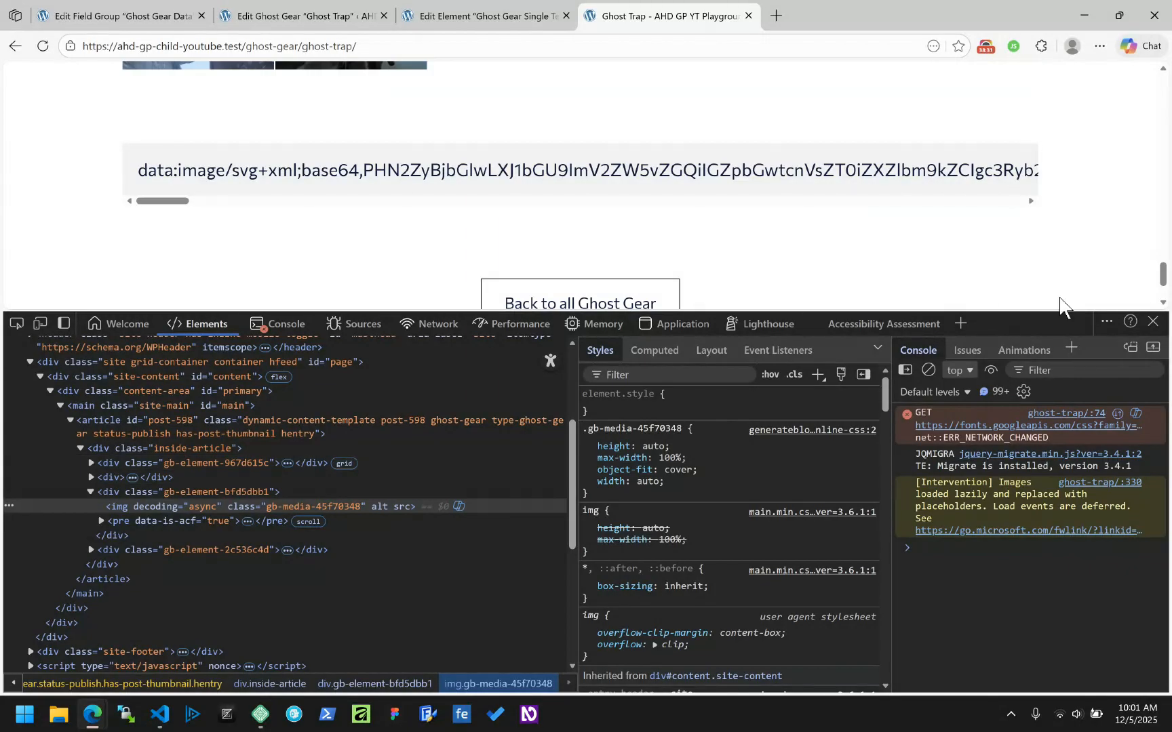
left_click(1153, 322)
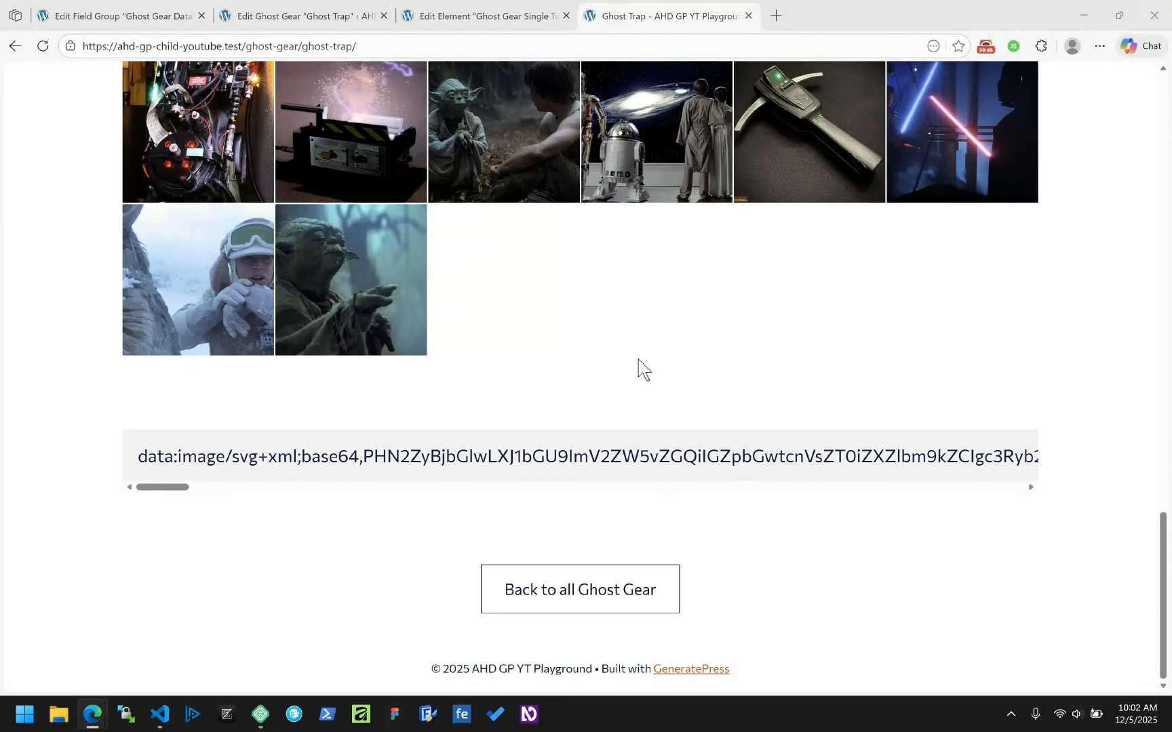
Step: Look at the movie clip area beneath the main image on the Ghost Trap page and reload the page
key("Home")
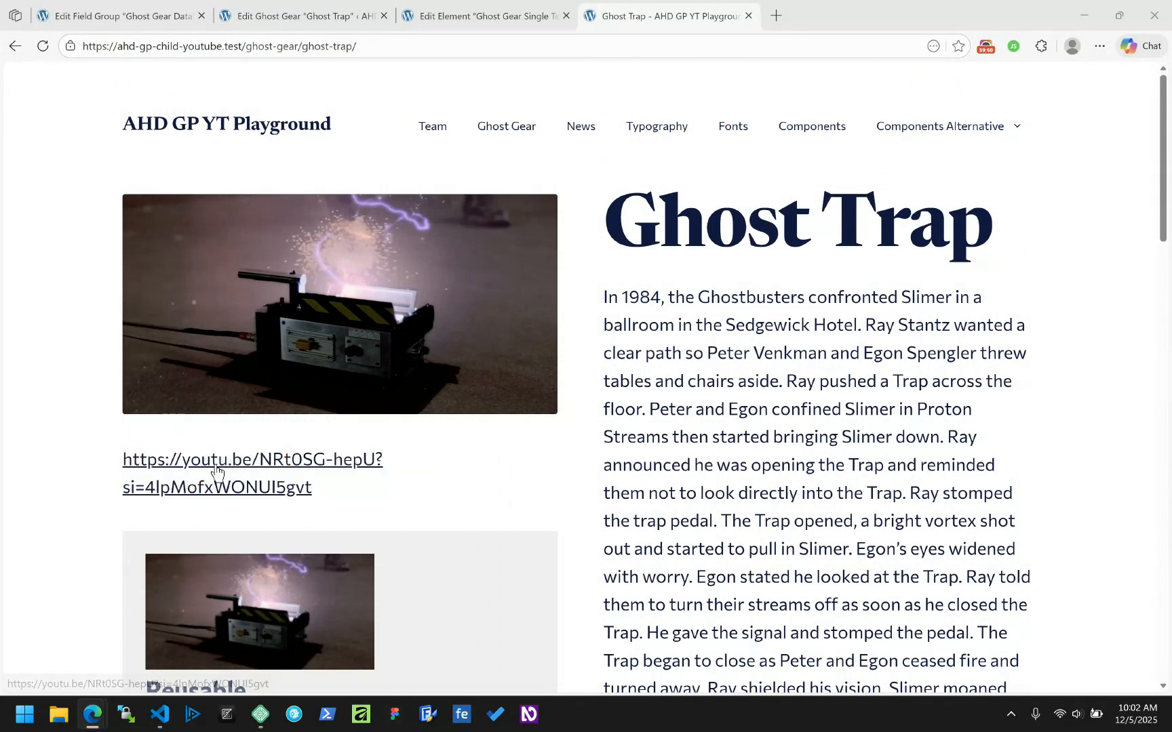
scroll(217, 469, "down", 3)
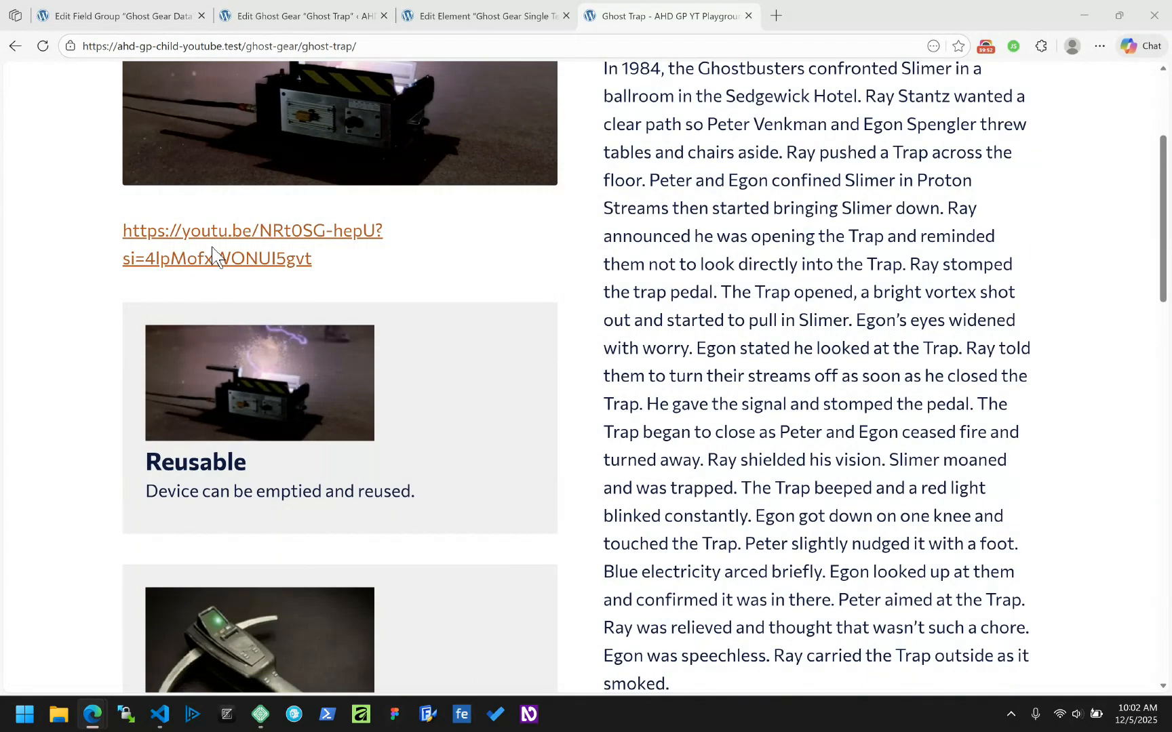
scroll(227, 244, "up", 2)
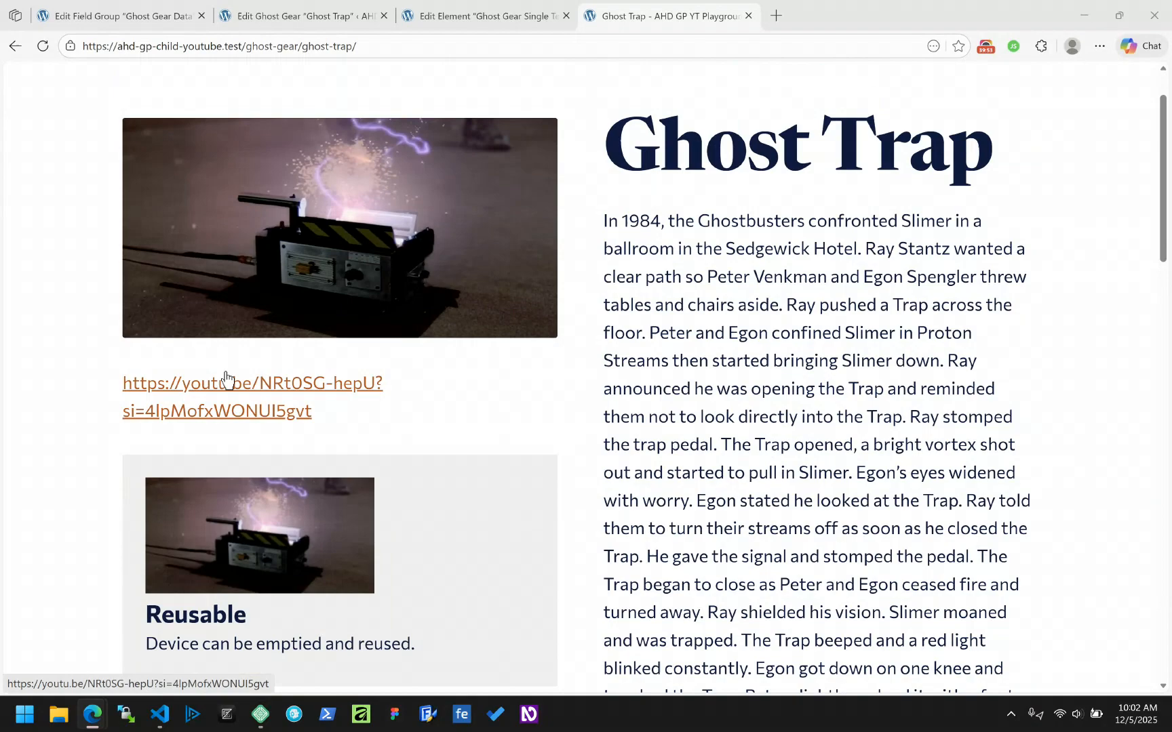
left_click(45, 48)
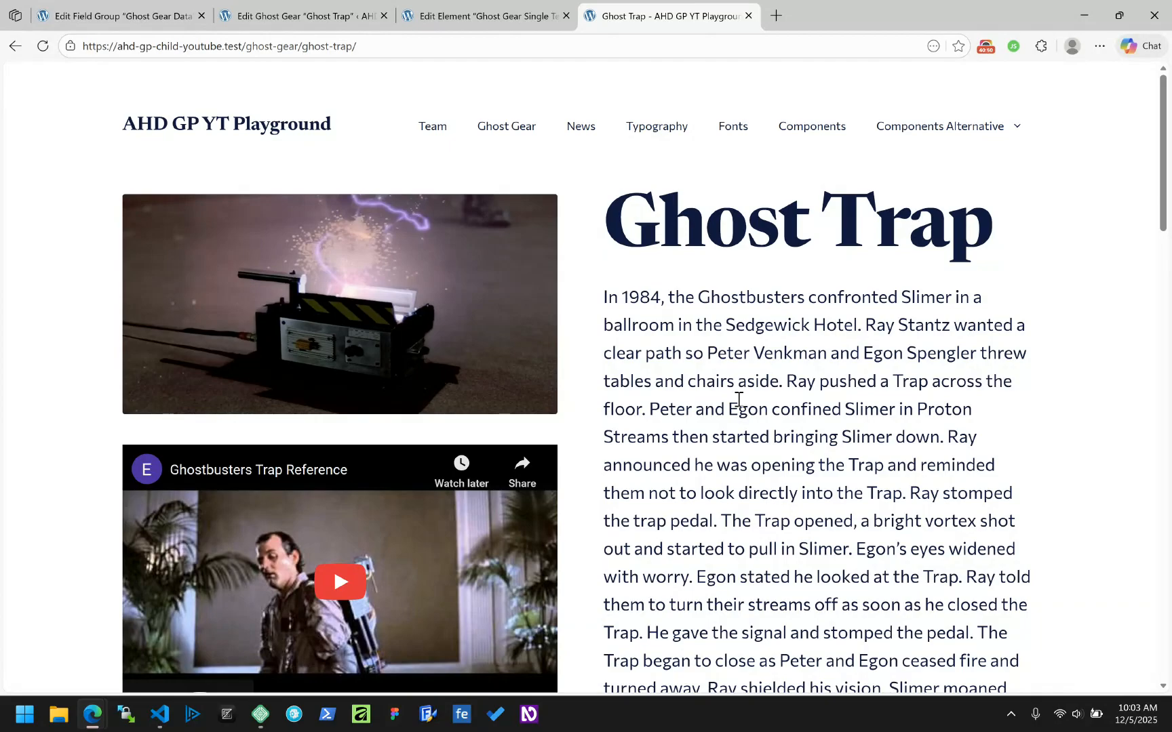
left_click(987, 47)
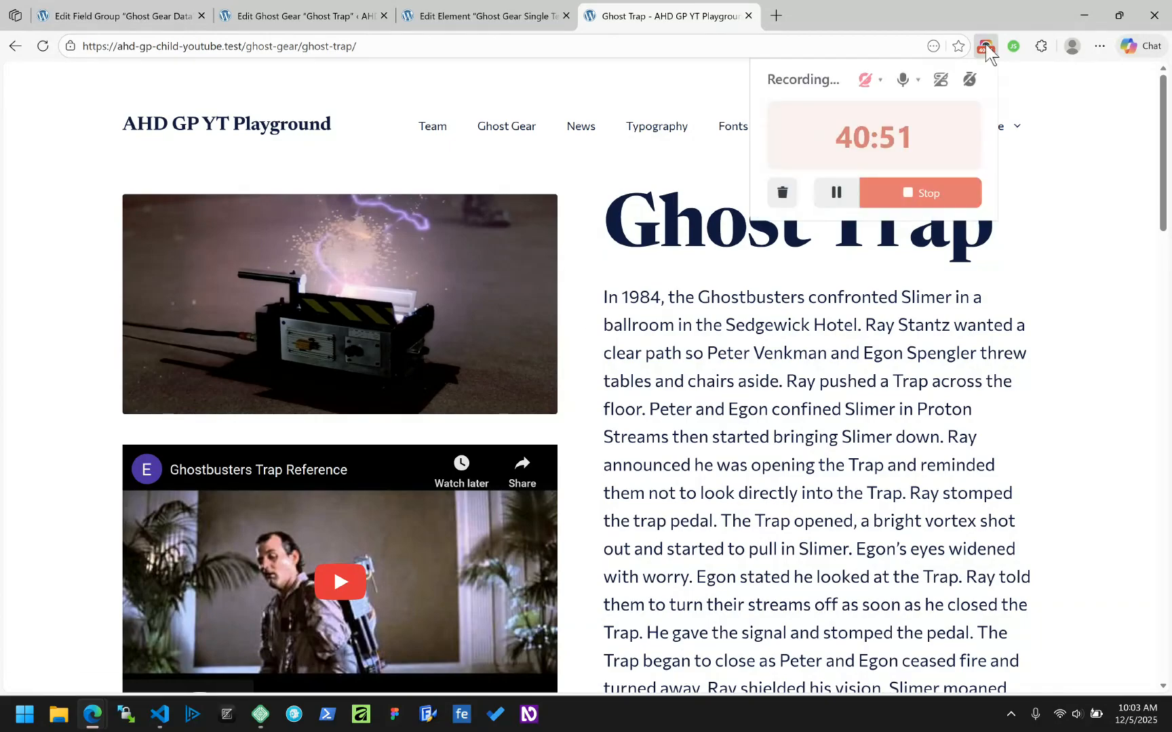